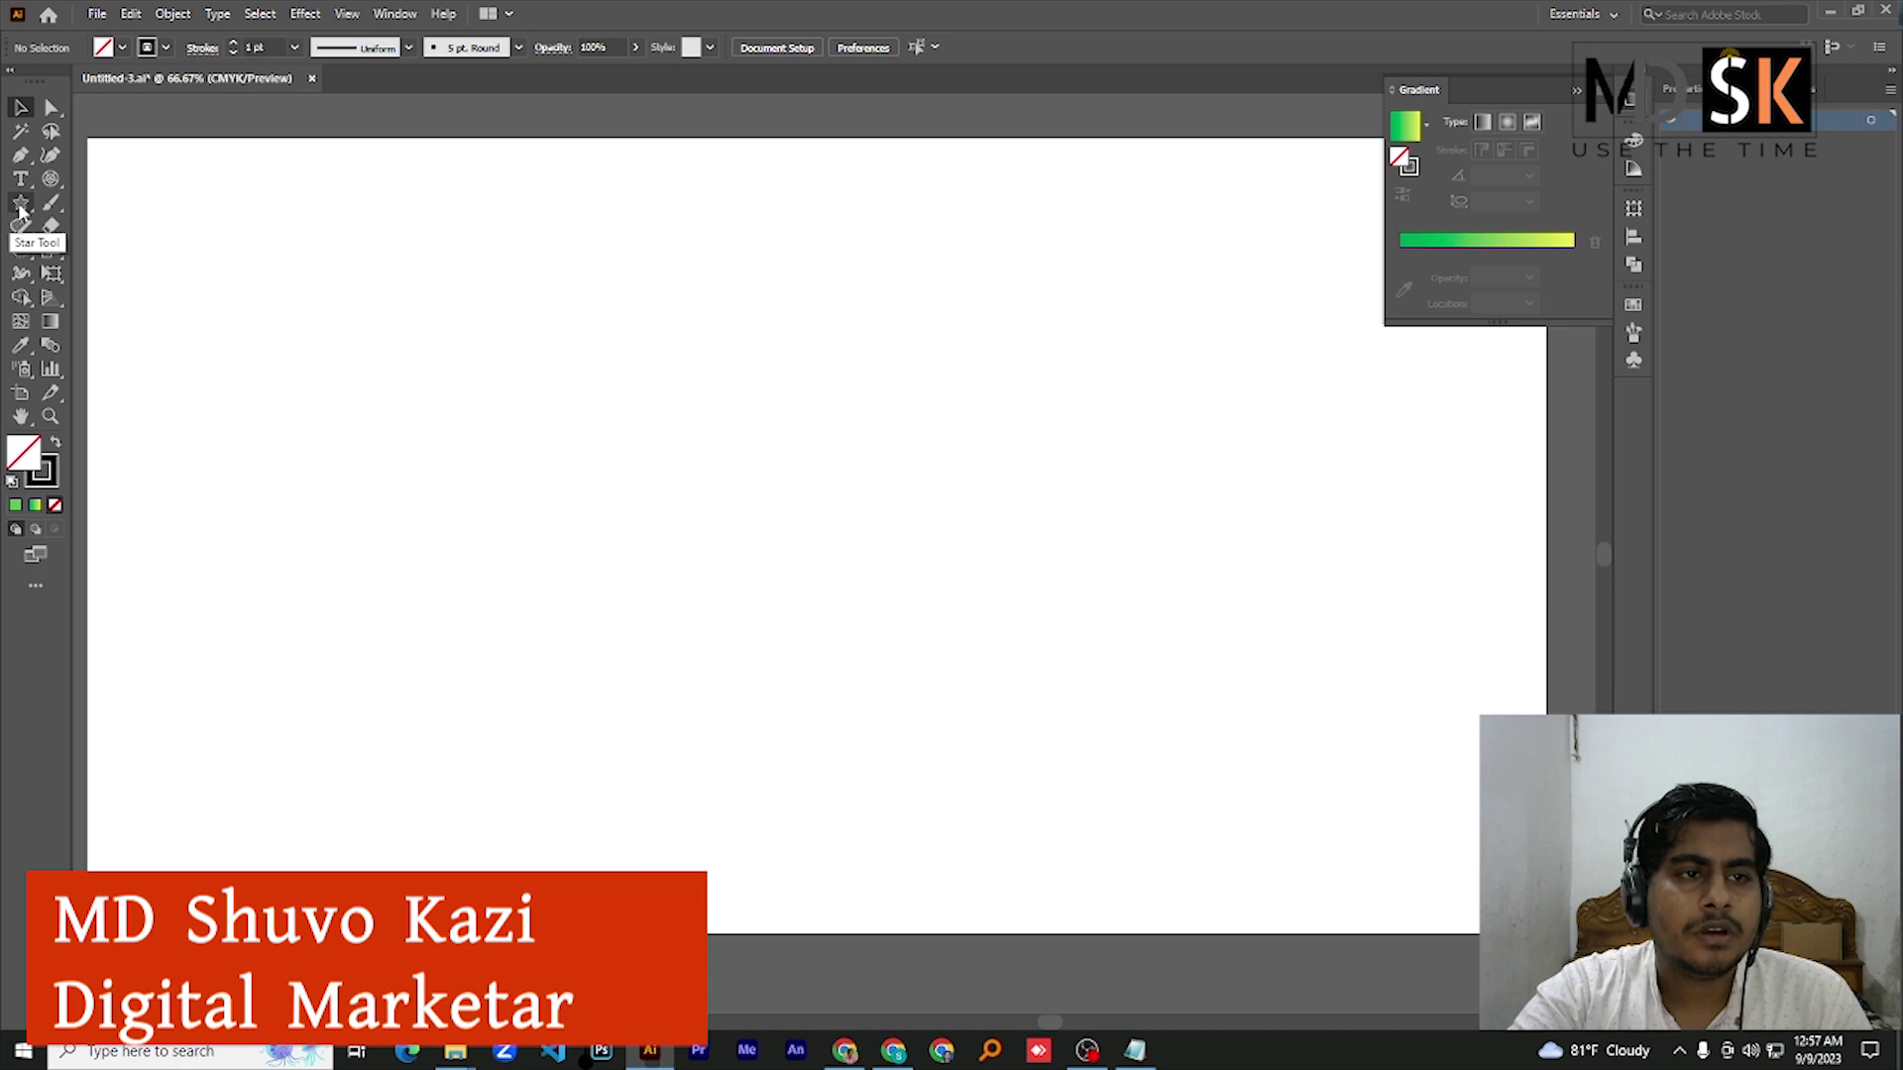
Draw a lens flare with the Flare tool near the artboard's upper-left corner, with its rings ending near the artboard's centre
{"action": "left_click", "coordinate": [20, 206]}
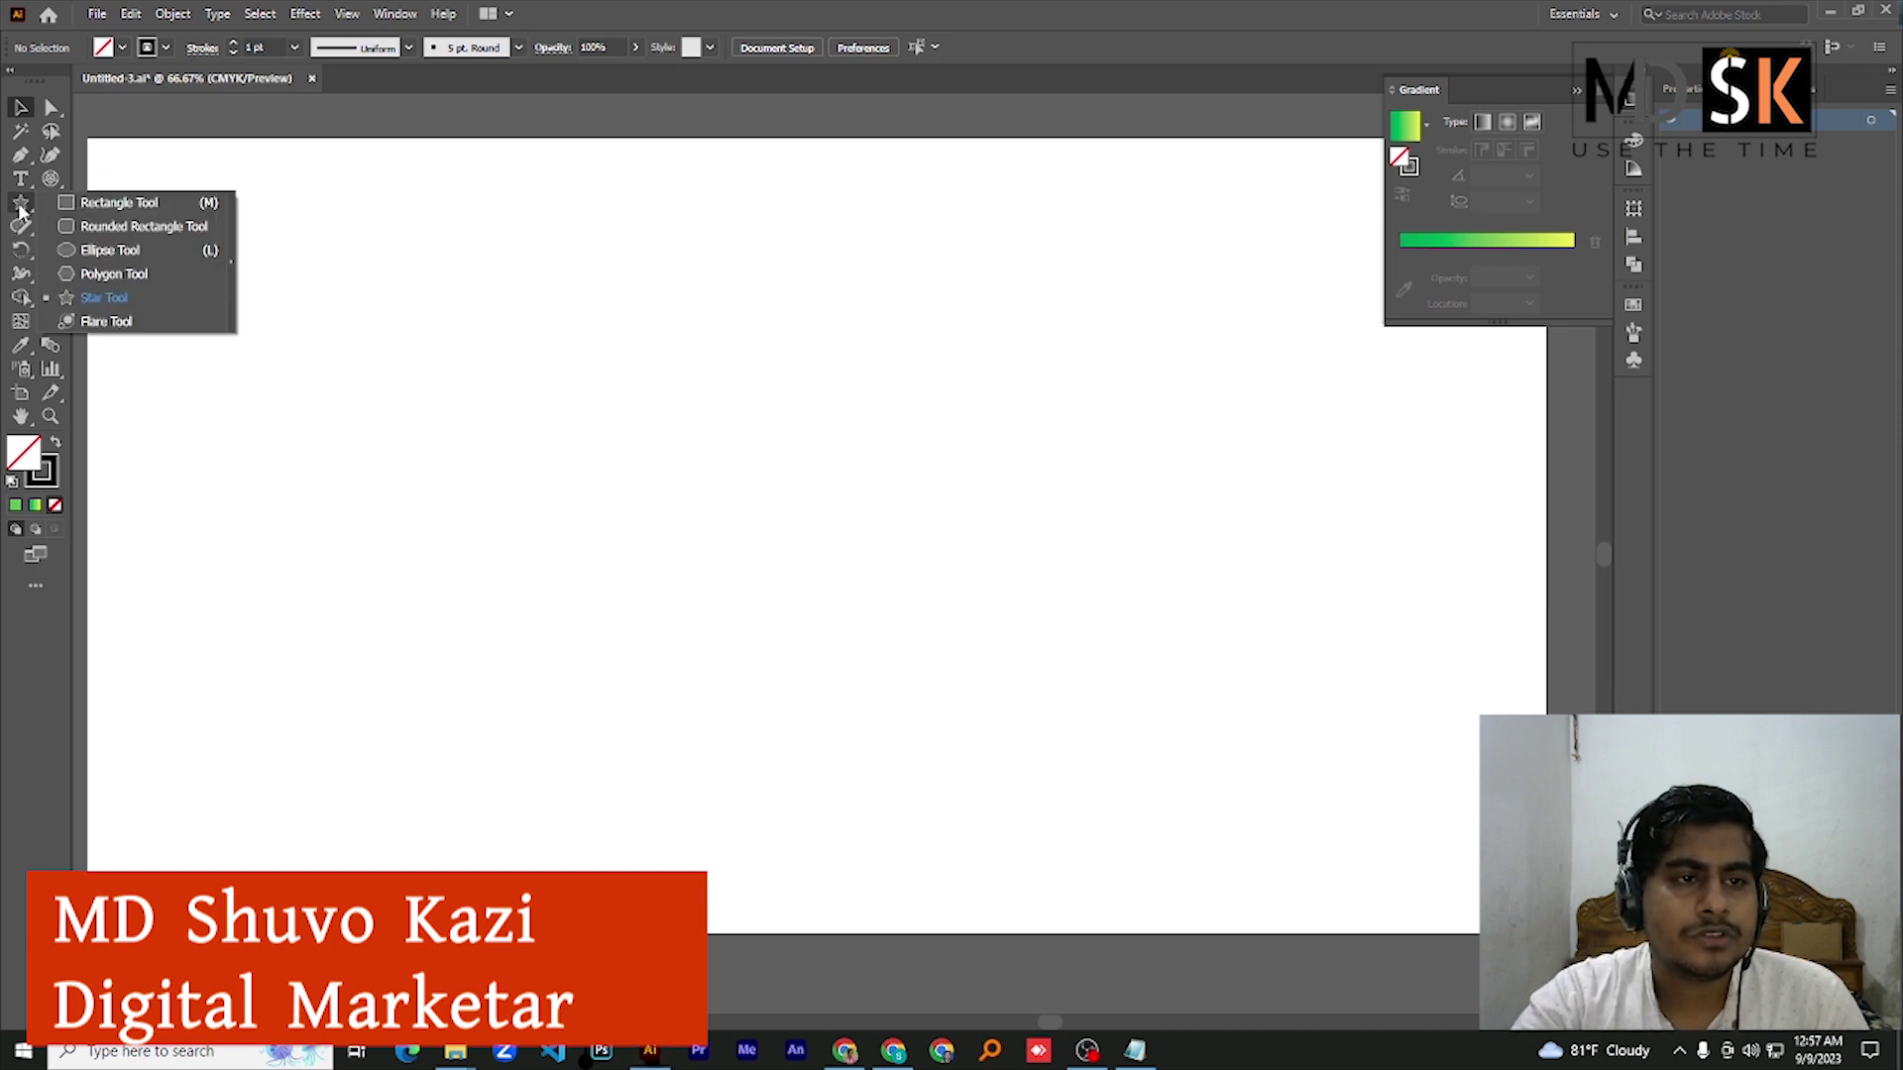
{"action": "left_click", "coordinate": [106, 322]}
{"action": "left_click_drag", "start_coordinate": [270, 349], "coordinate": [837, 417]}
{"action": "key", "text": "ctrl+z"}
{"action": "key", "text": "ctrl+z"}
{"action": "key", "text": "ctrl+z"}
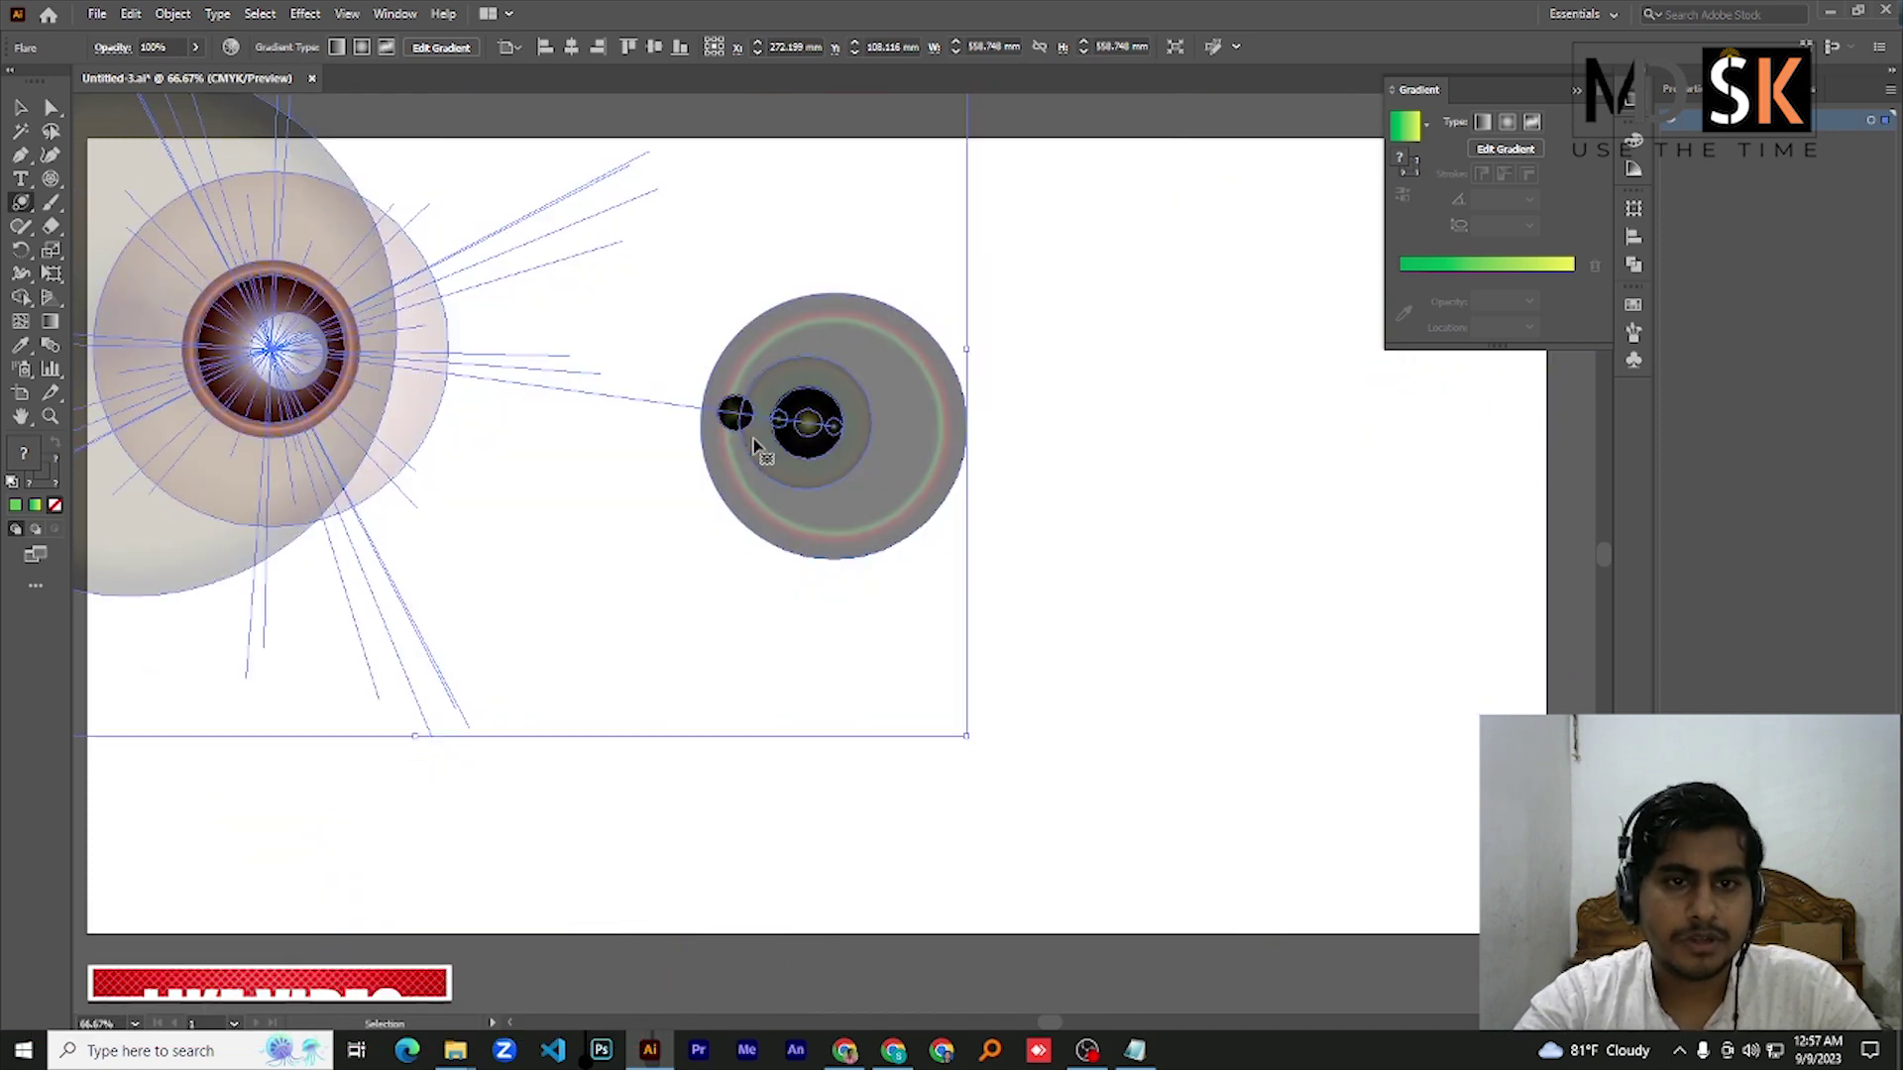
{"action": "key", "text": "ctrl+shift+z"}
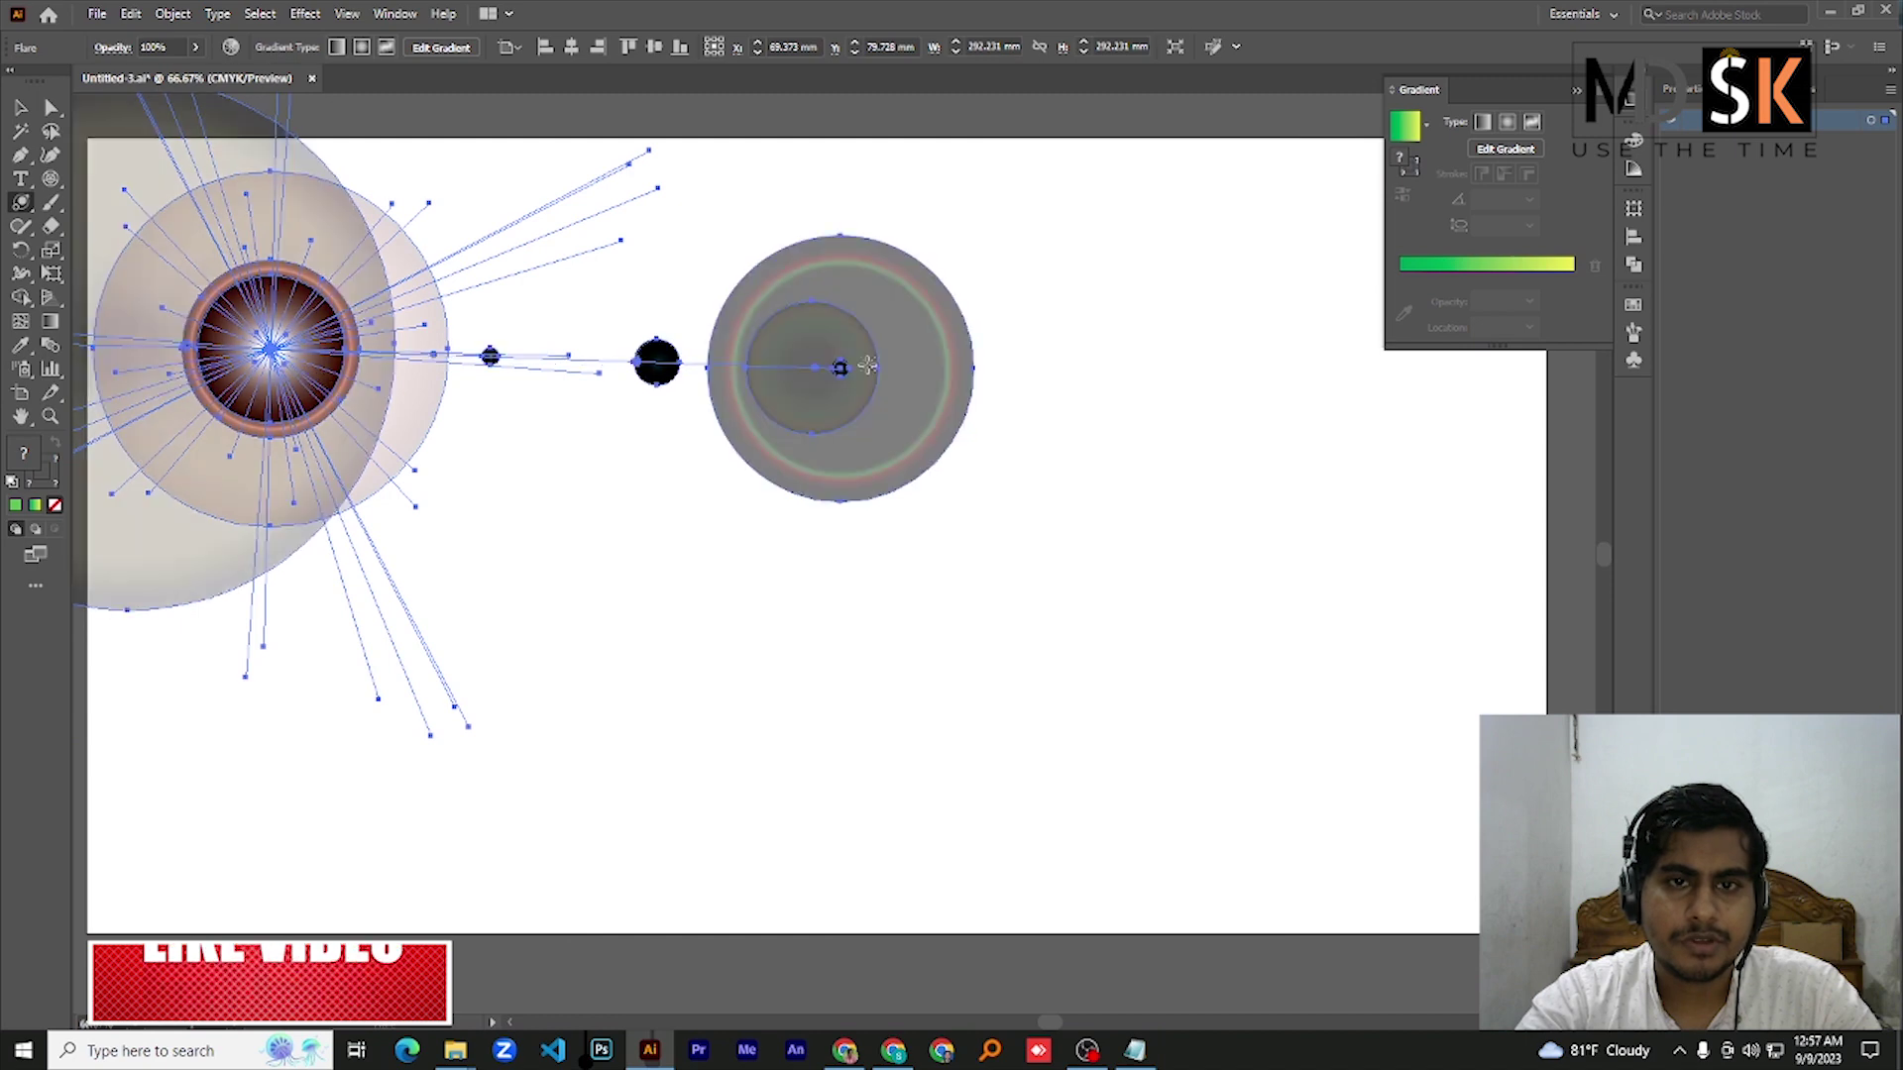
Draw two more flares, one large at the artboard's centre and one at its lower-left corner, and delete all the flares
{"action": "left_click_drag", "start_coordinate": [779, 526], "coordinate": [799, 287]}
{"action": "left_click", "coordinate": [1196, 511]}
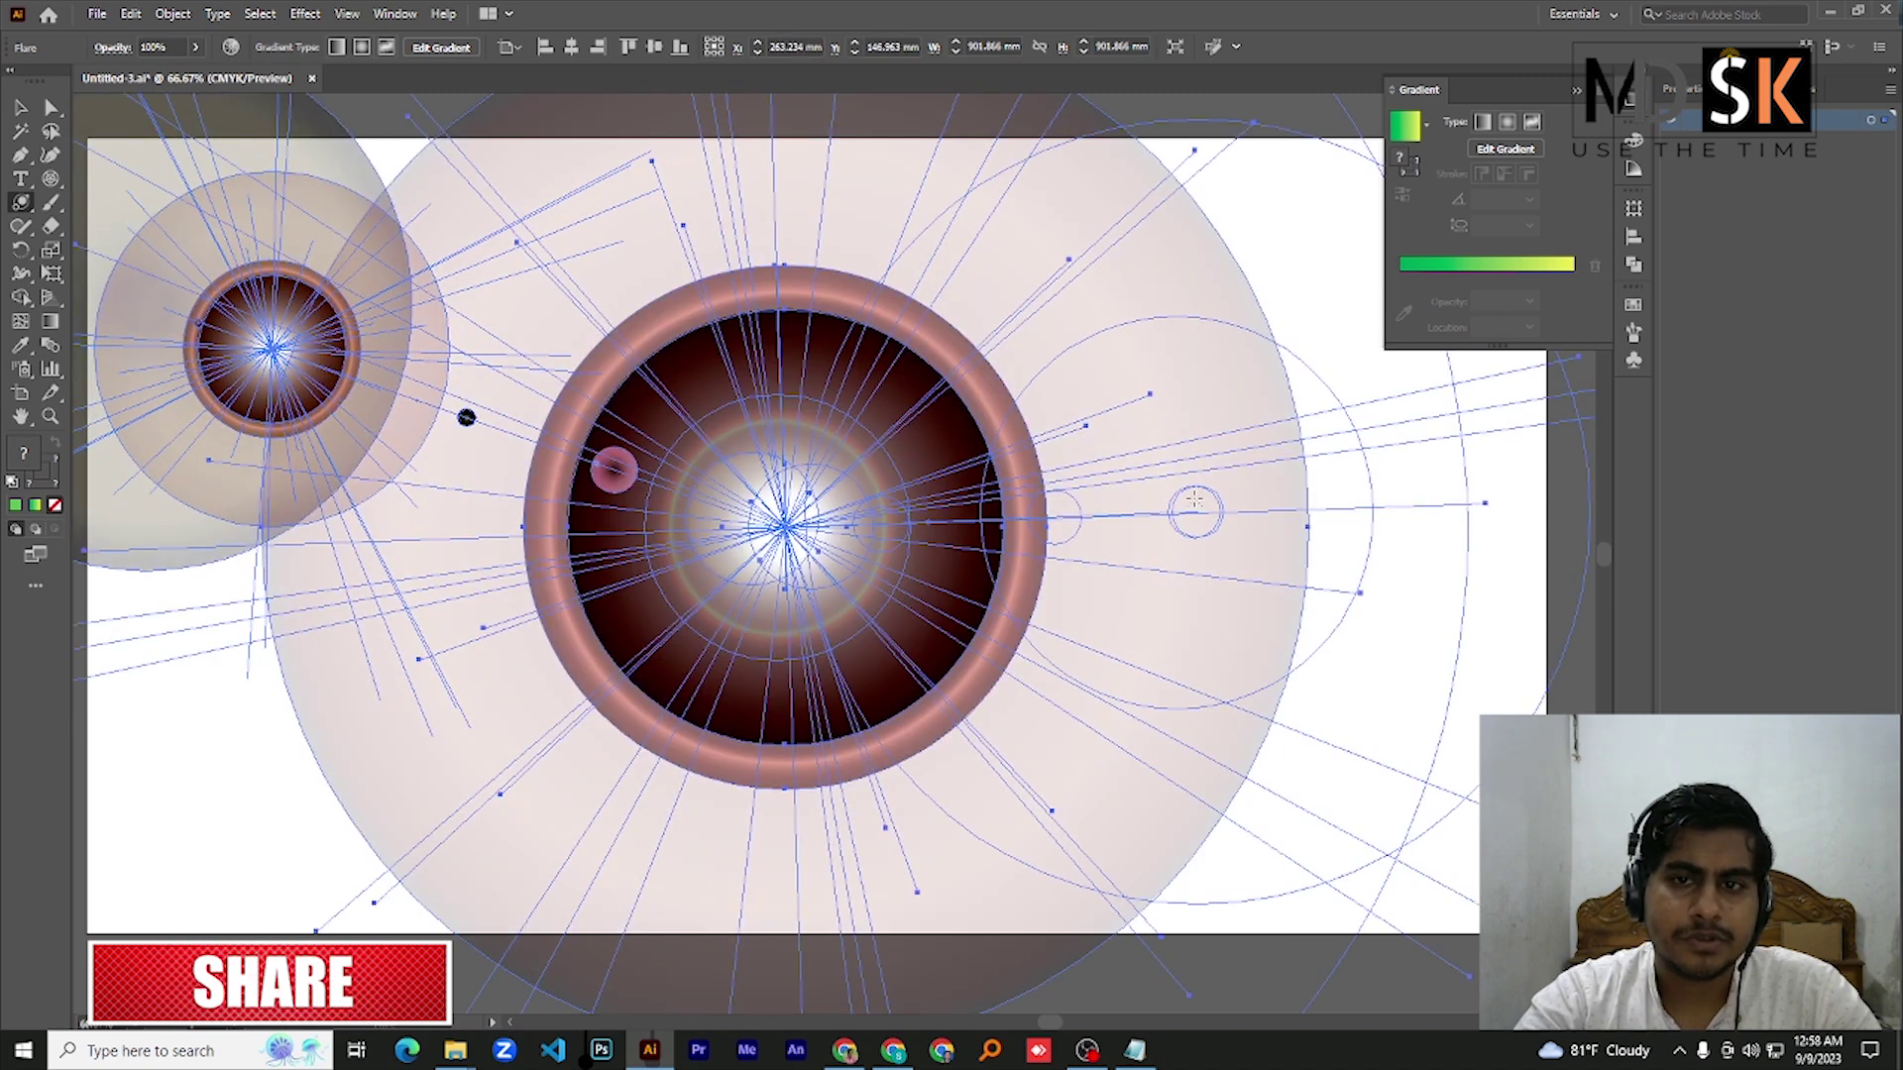
{"action": "left_click_drag", "start_coordinate": [188, 768], "coordinate": [401, 555]}
{"action": "left_click", "coordinate": [739, 335]}
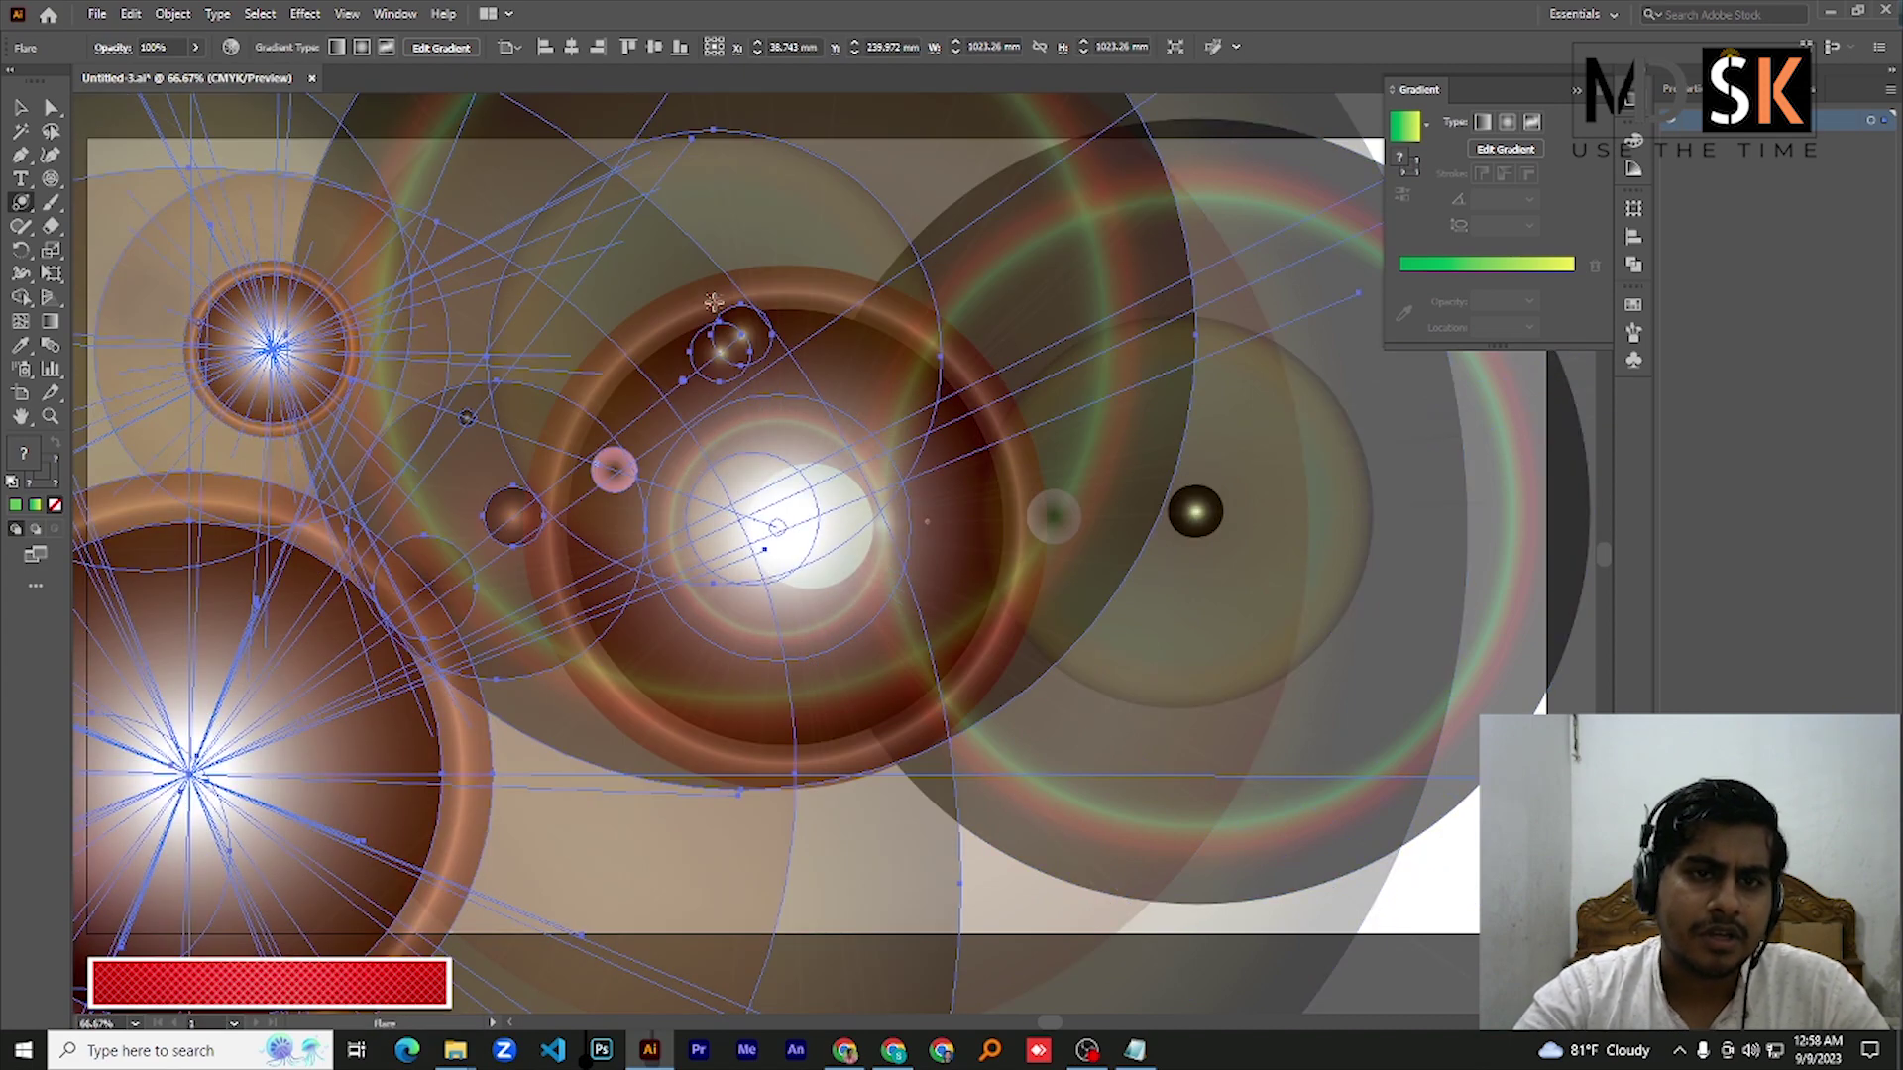
{"action": "key", "text": "Delete"}
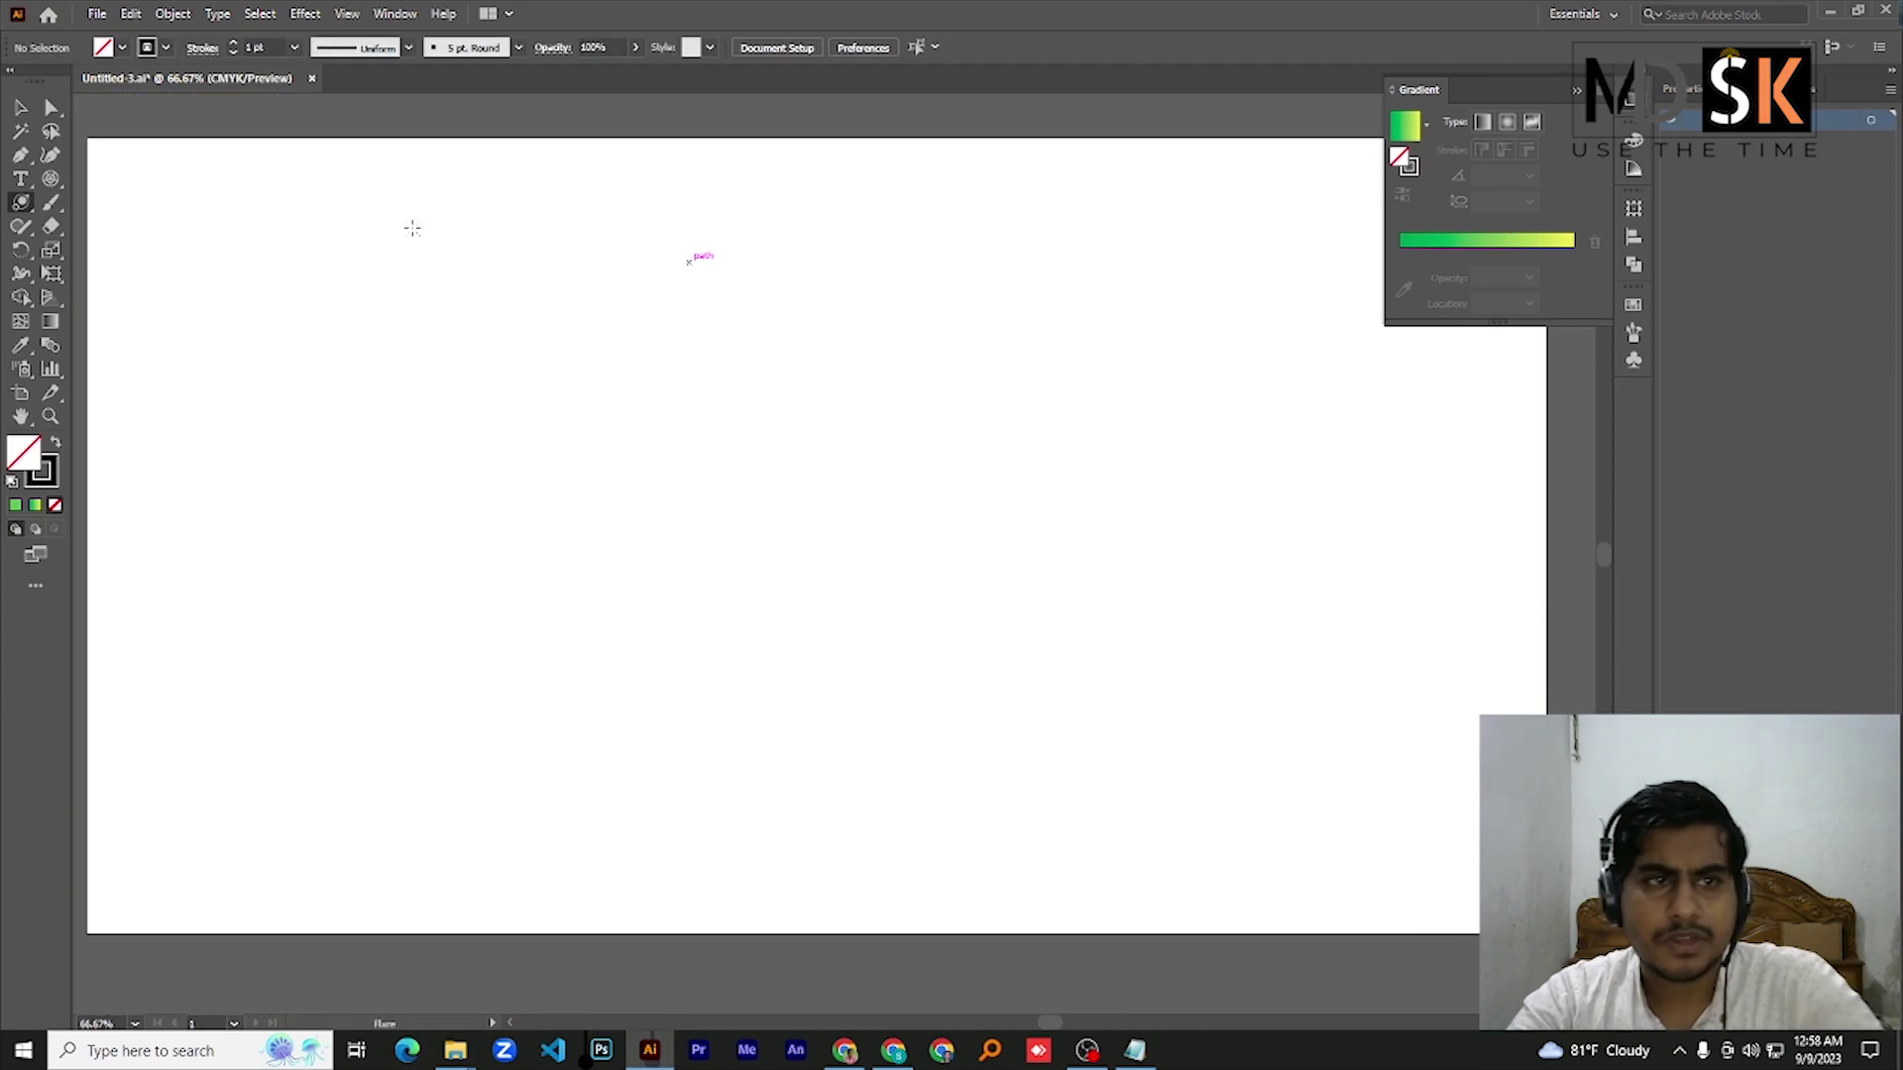
Draw two rectangular grids, a narrow upright one and a wider one beside it about 265 mm by 151 mm
{"action": "left_click", "coordinate": [50, 184]}
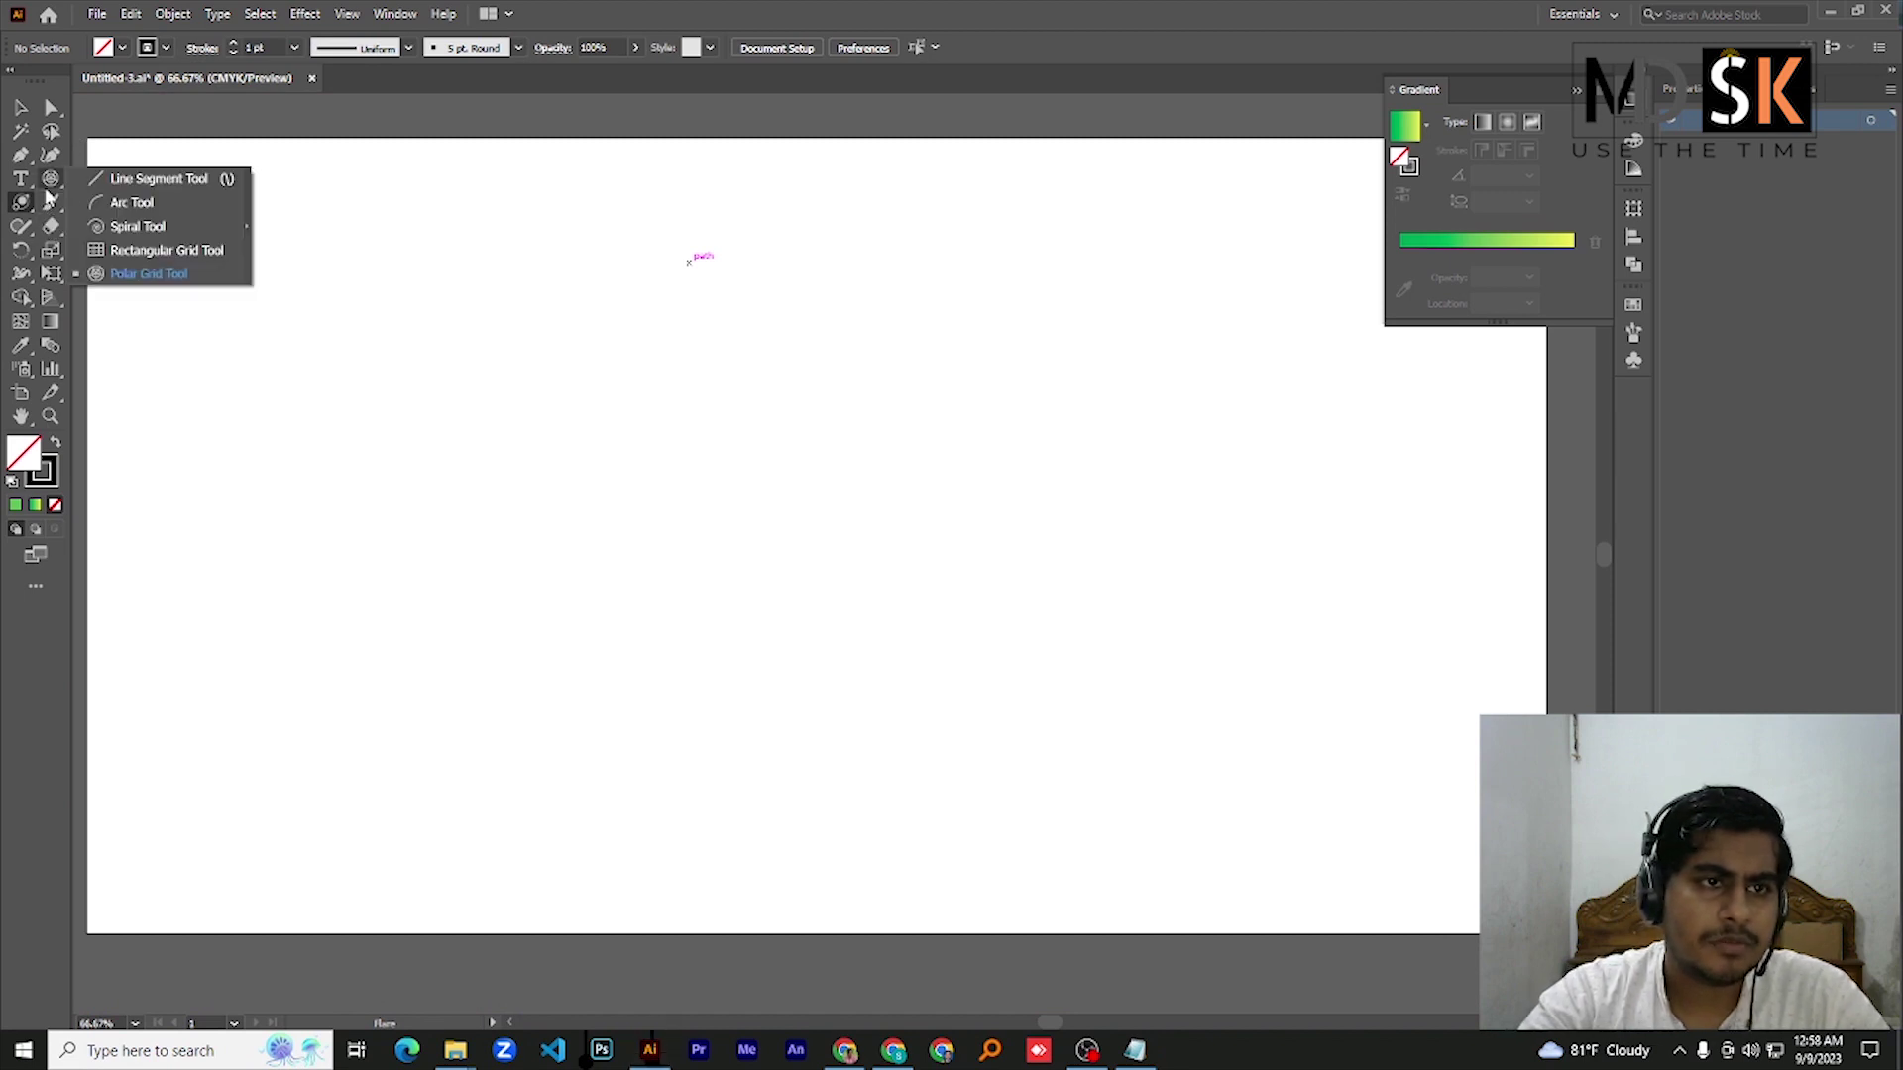
{"action": "left_click", "coordinate": [137, 254]}
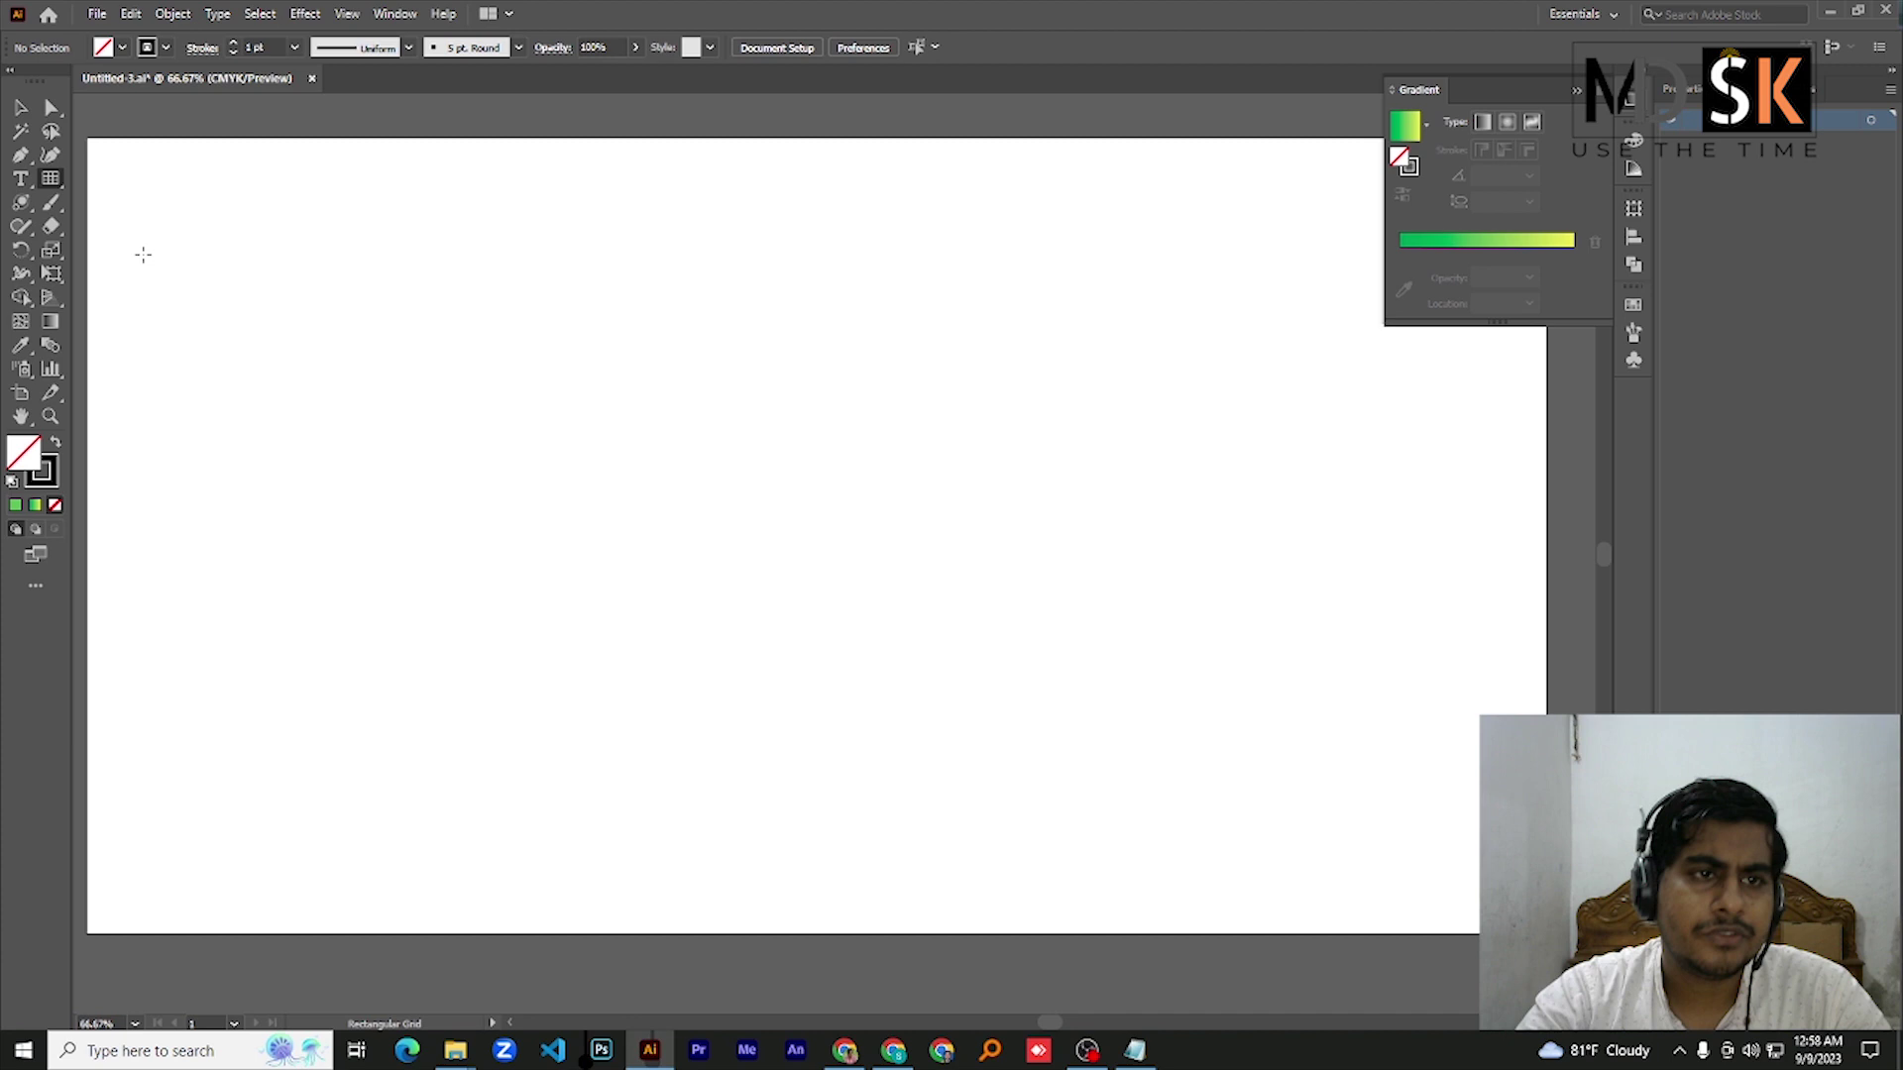
{"action": "left_click", "coordinate": [50, 180]}
{"action": "left_click", "coordinate": [137, 252]}
{"action": "left_click_drag", "start_coordinate": [289, 241], "coordinate": [530, 603]}
{"action": "left_click_drag", "start_coordinate": [556, 288], "coordinate": [1259, 689]}
{"action": "key", "text": "t"}
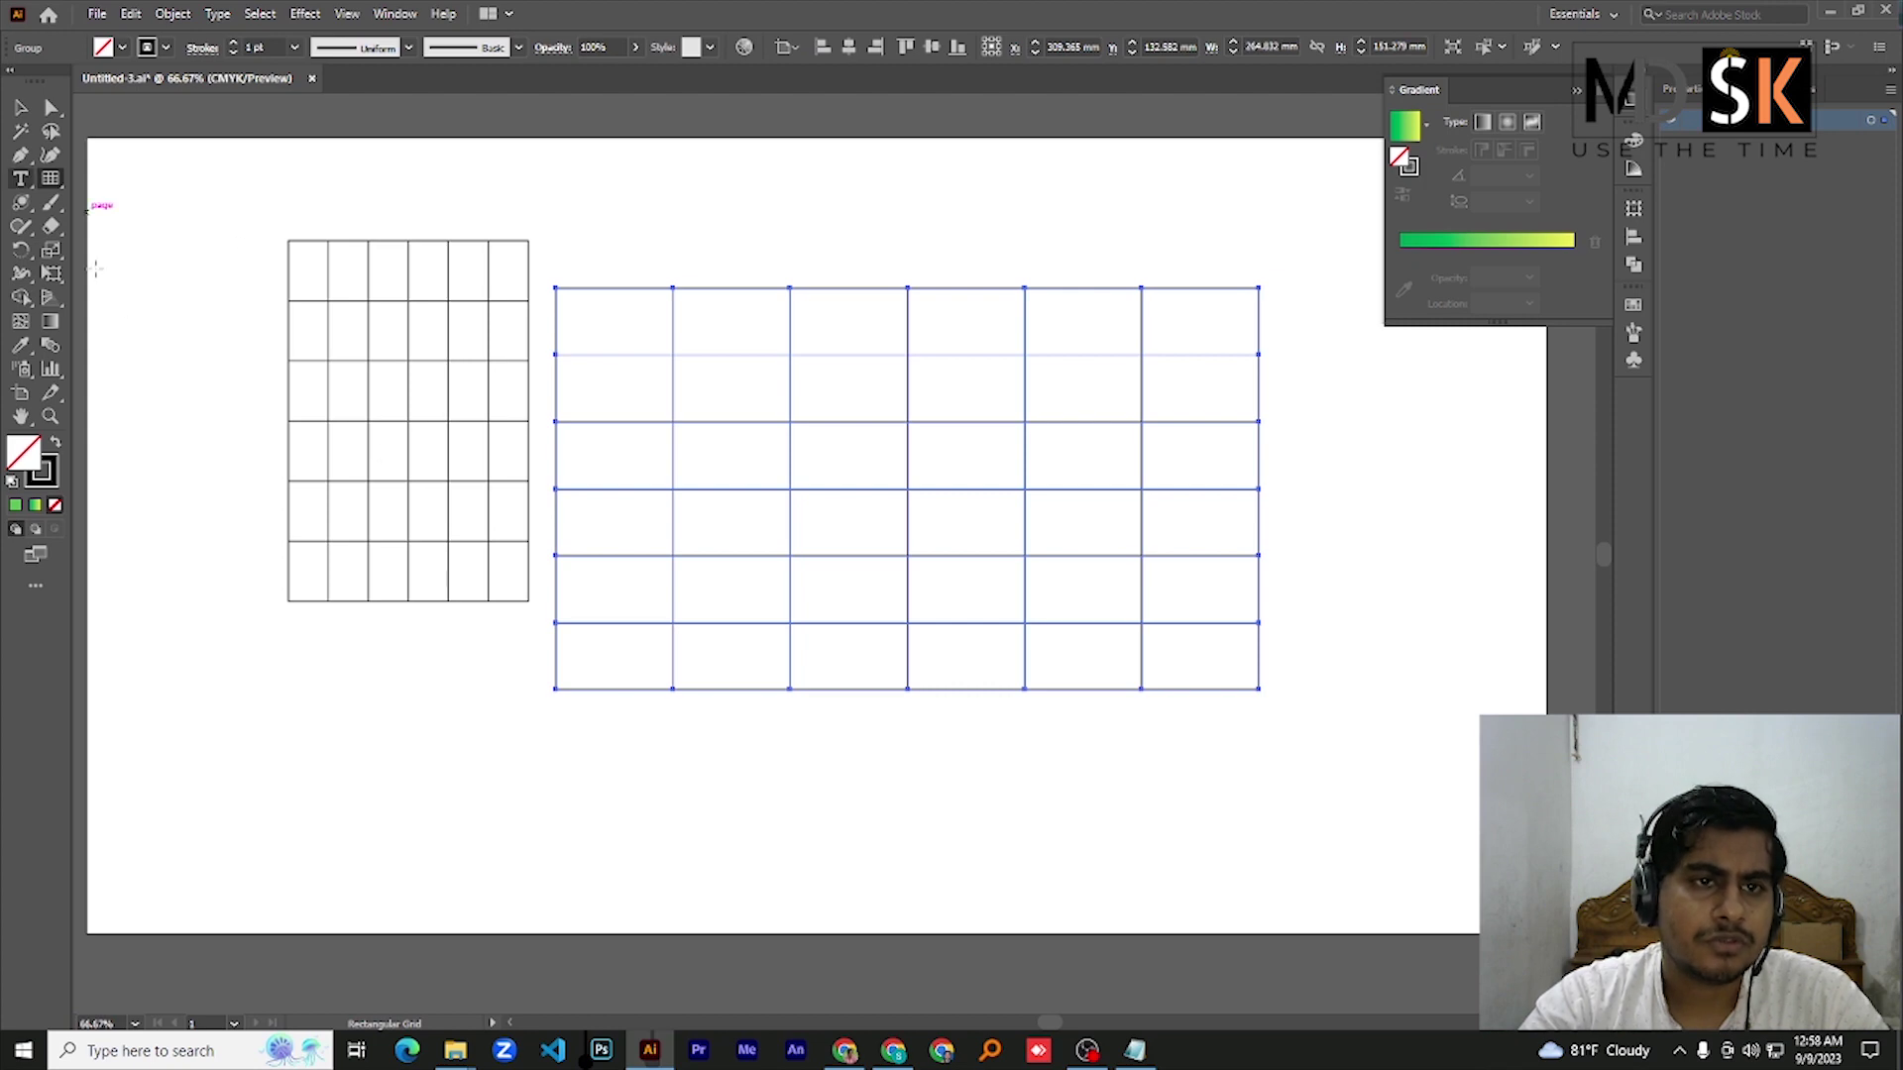
{"action": "left_click_drag", "start_coordinate": [243, 263], "coordinate": [528, 689]}
{"action": "key", "text": "ctrl+z"}
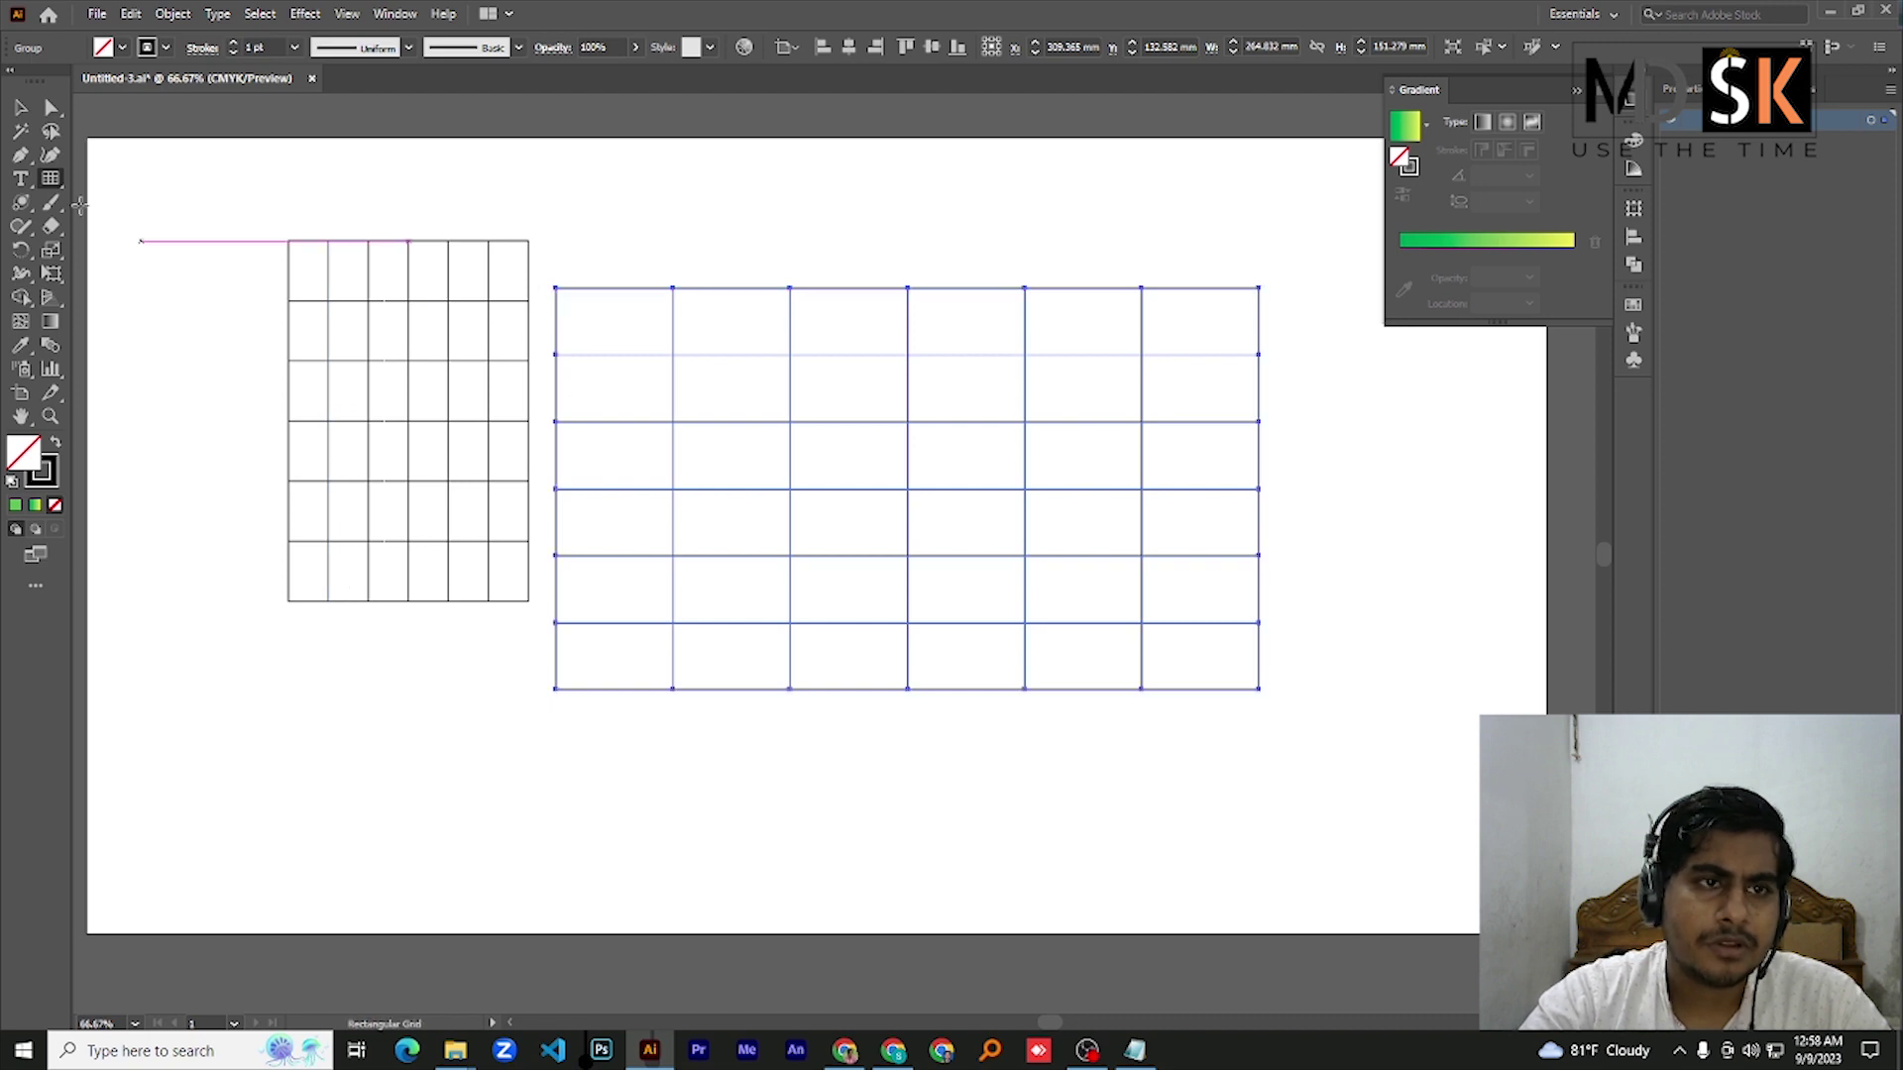
Select the wide grid, activate the Shape Builder tool and set the fill colour to blue #2437e2
{"action": "key", "text": "v"}
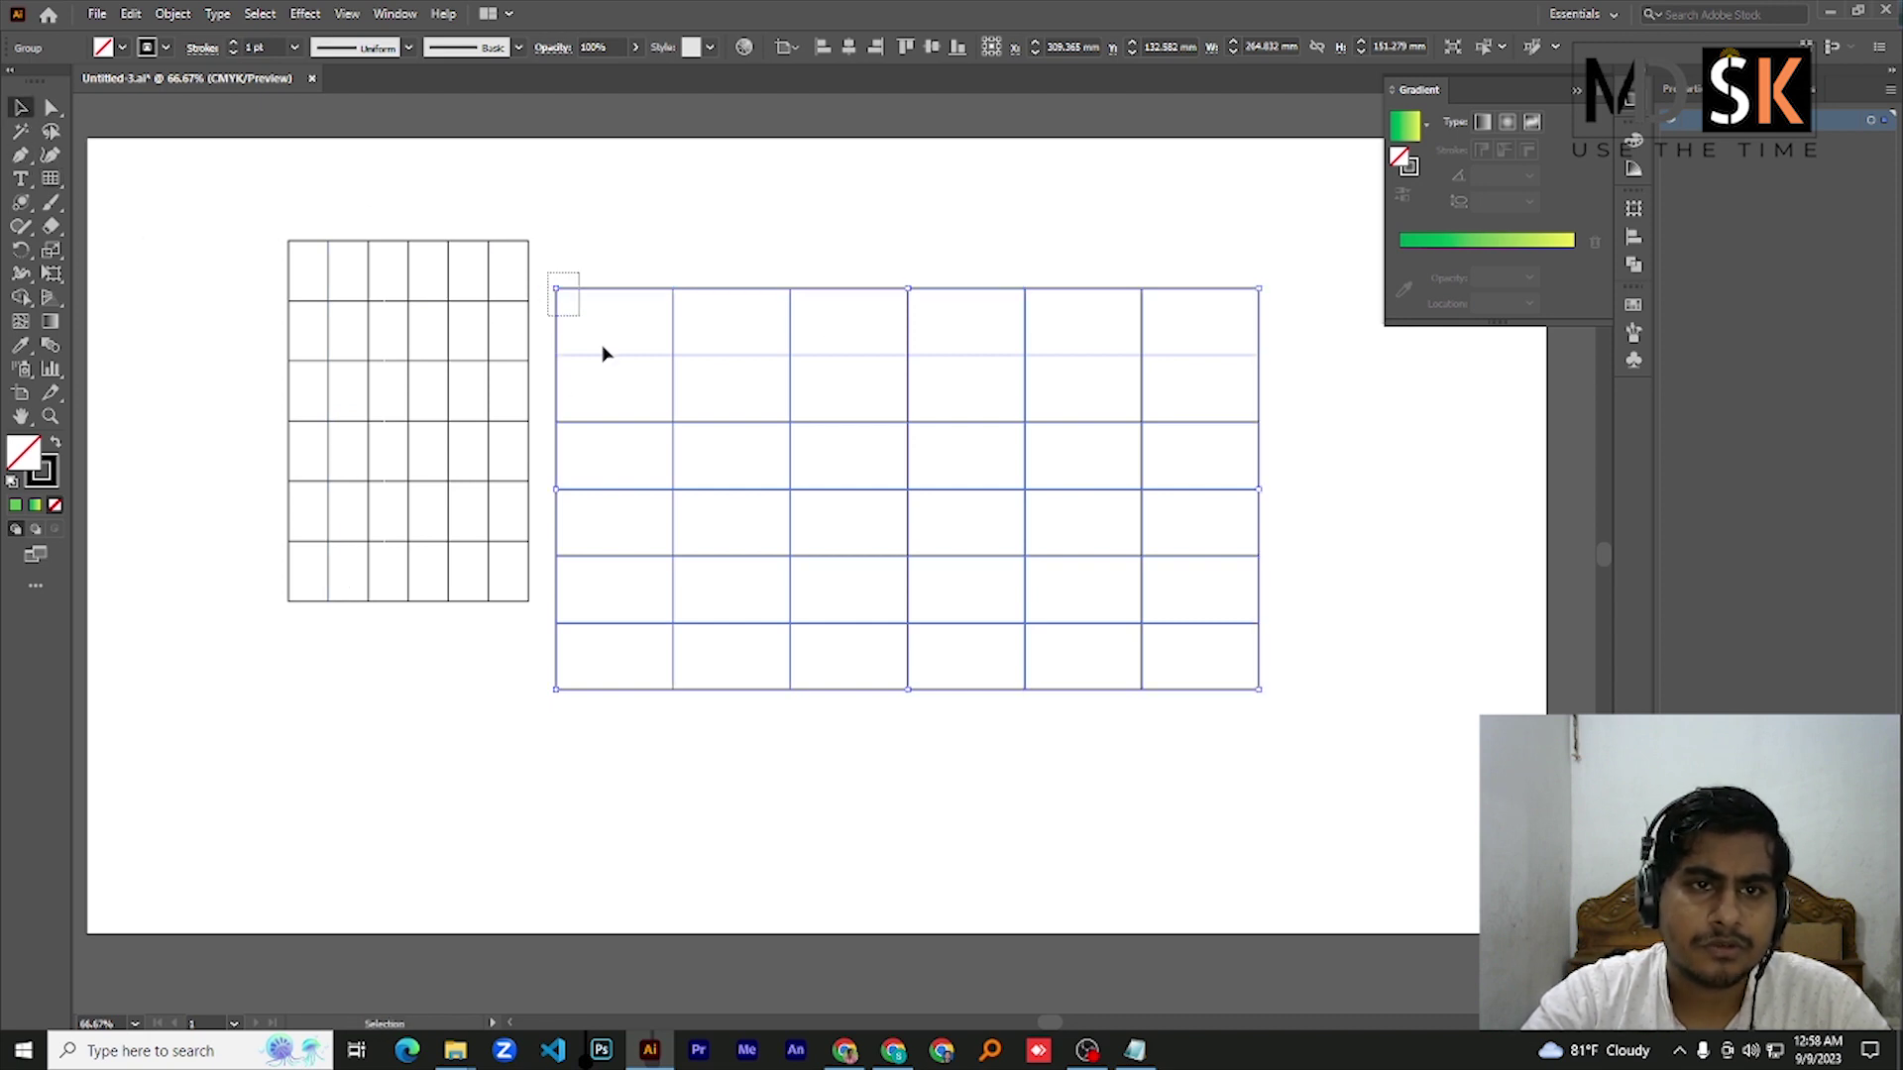
{"action": "left_click_drag", "start_coordinate": [603, 354], "coordinate": [1295, 718]}
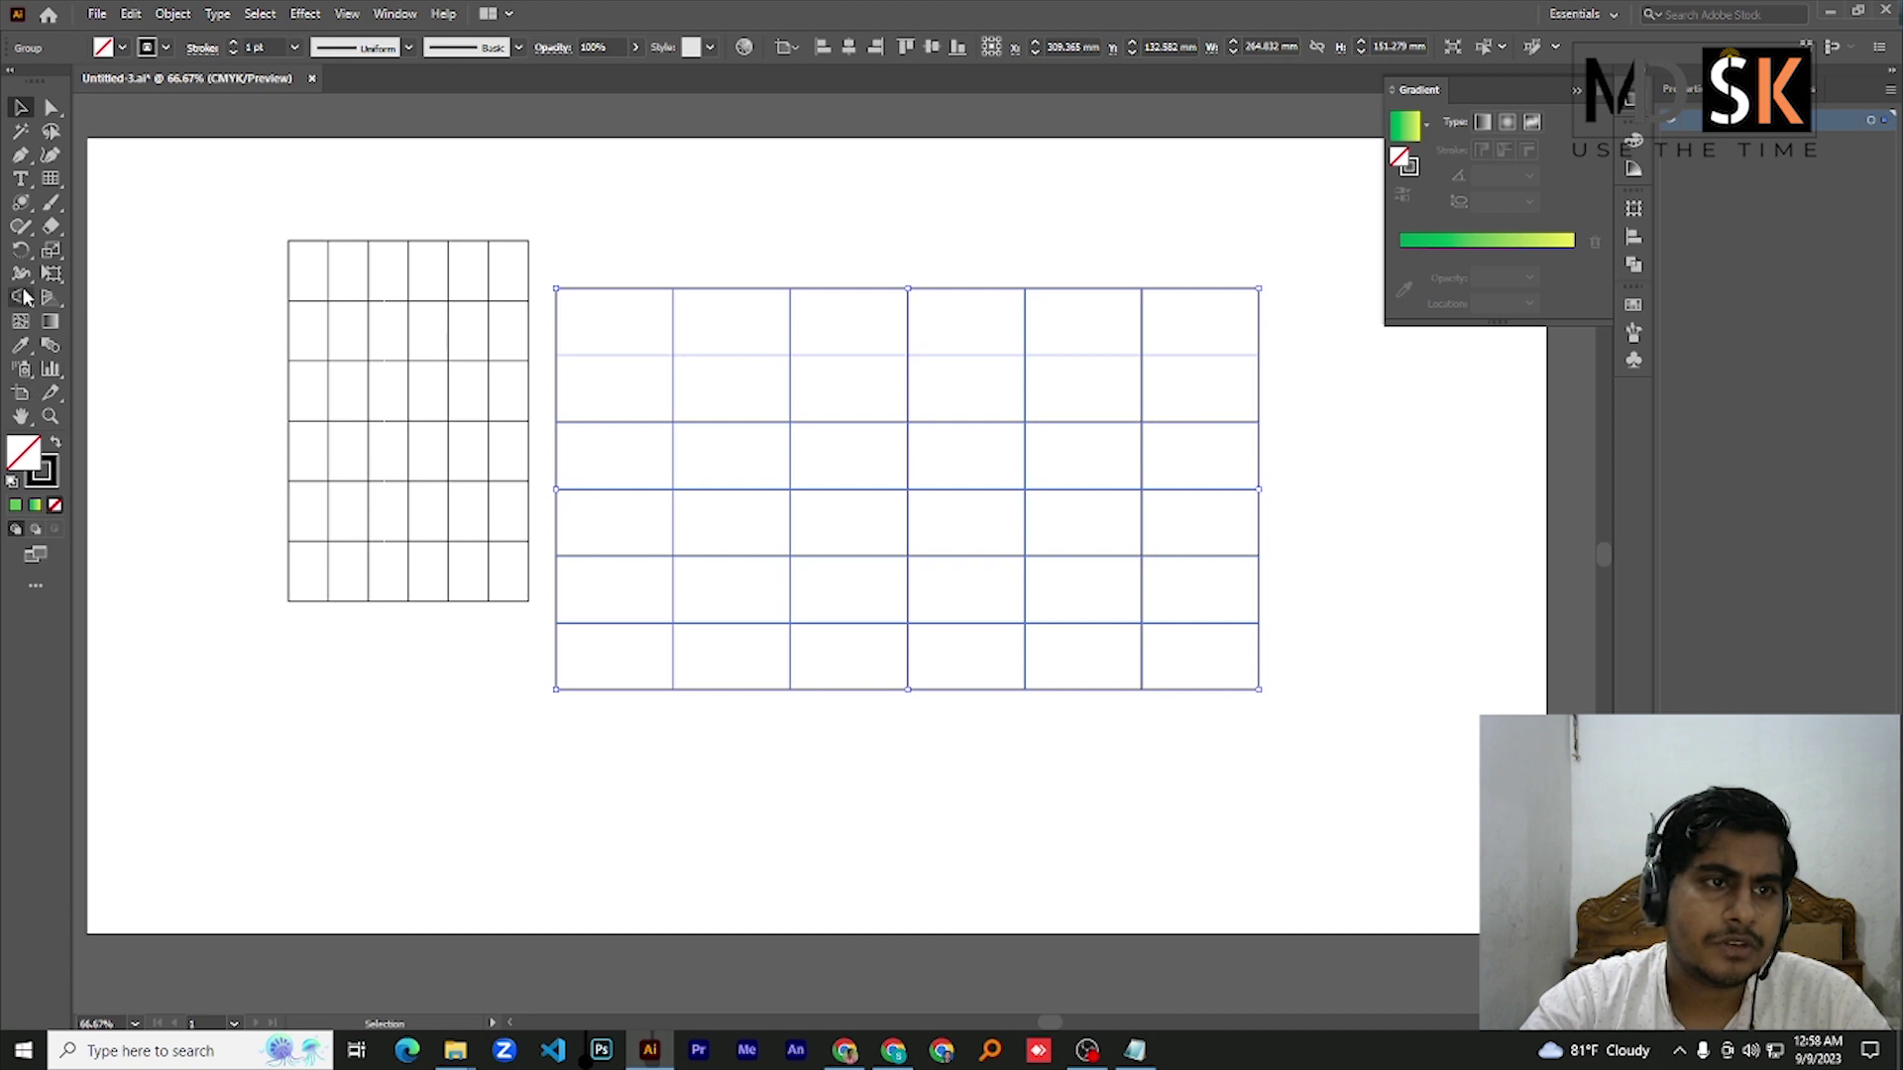
{"action": "left_click_drag", "start_coordinate": [25, 297], "coordinate": [74, 311]}
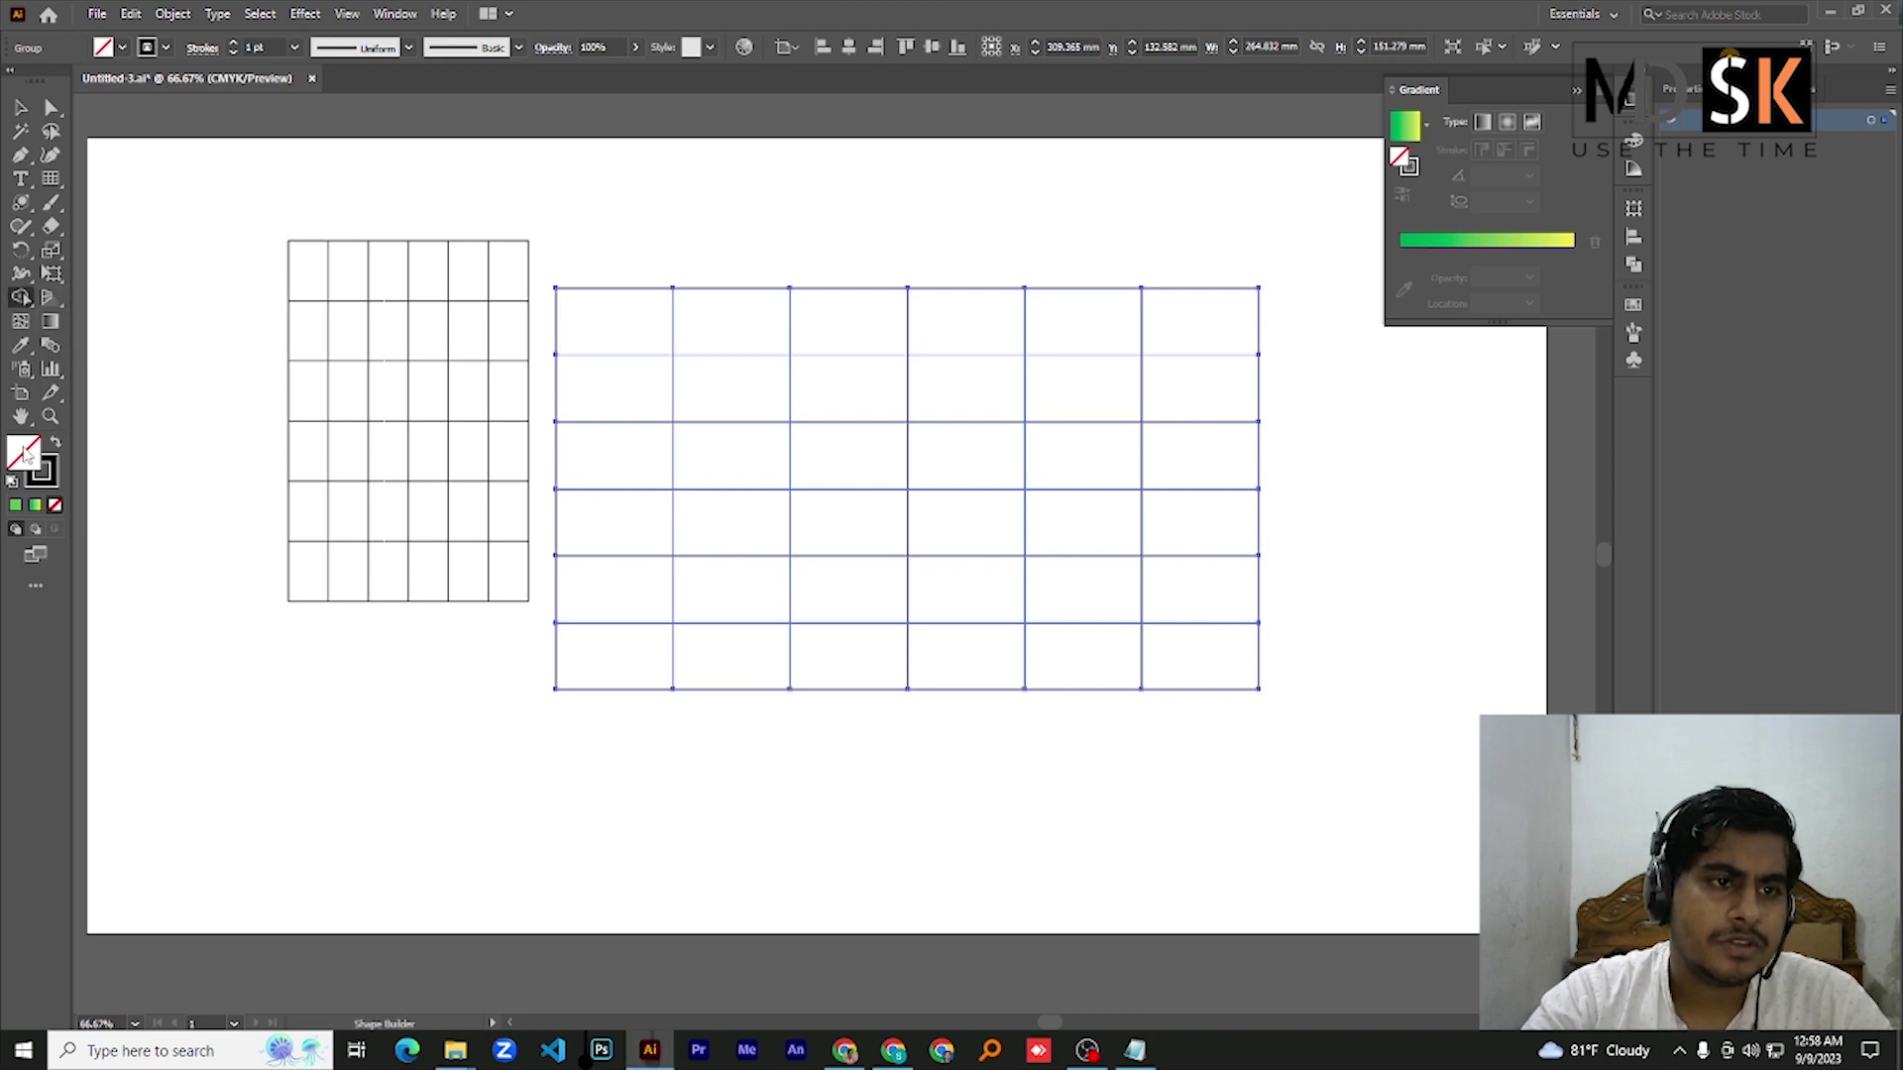
{"action": "double_click", "coordinate": [24, 453]}
{"action": "left_click", "coordinate": [1154, 352]}
{"action": "left_click", "coordinate": [1198, 295]}
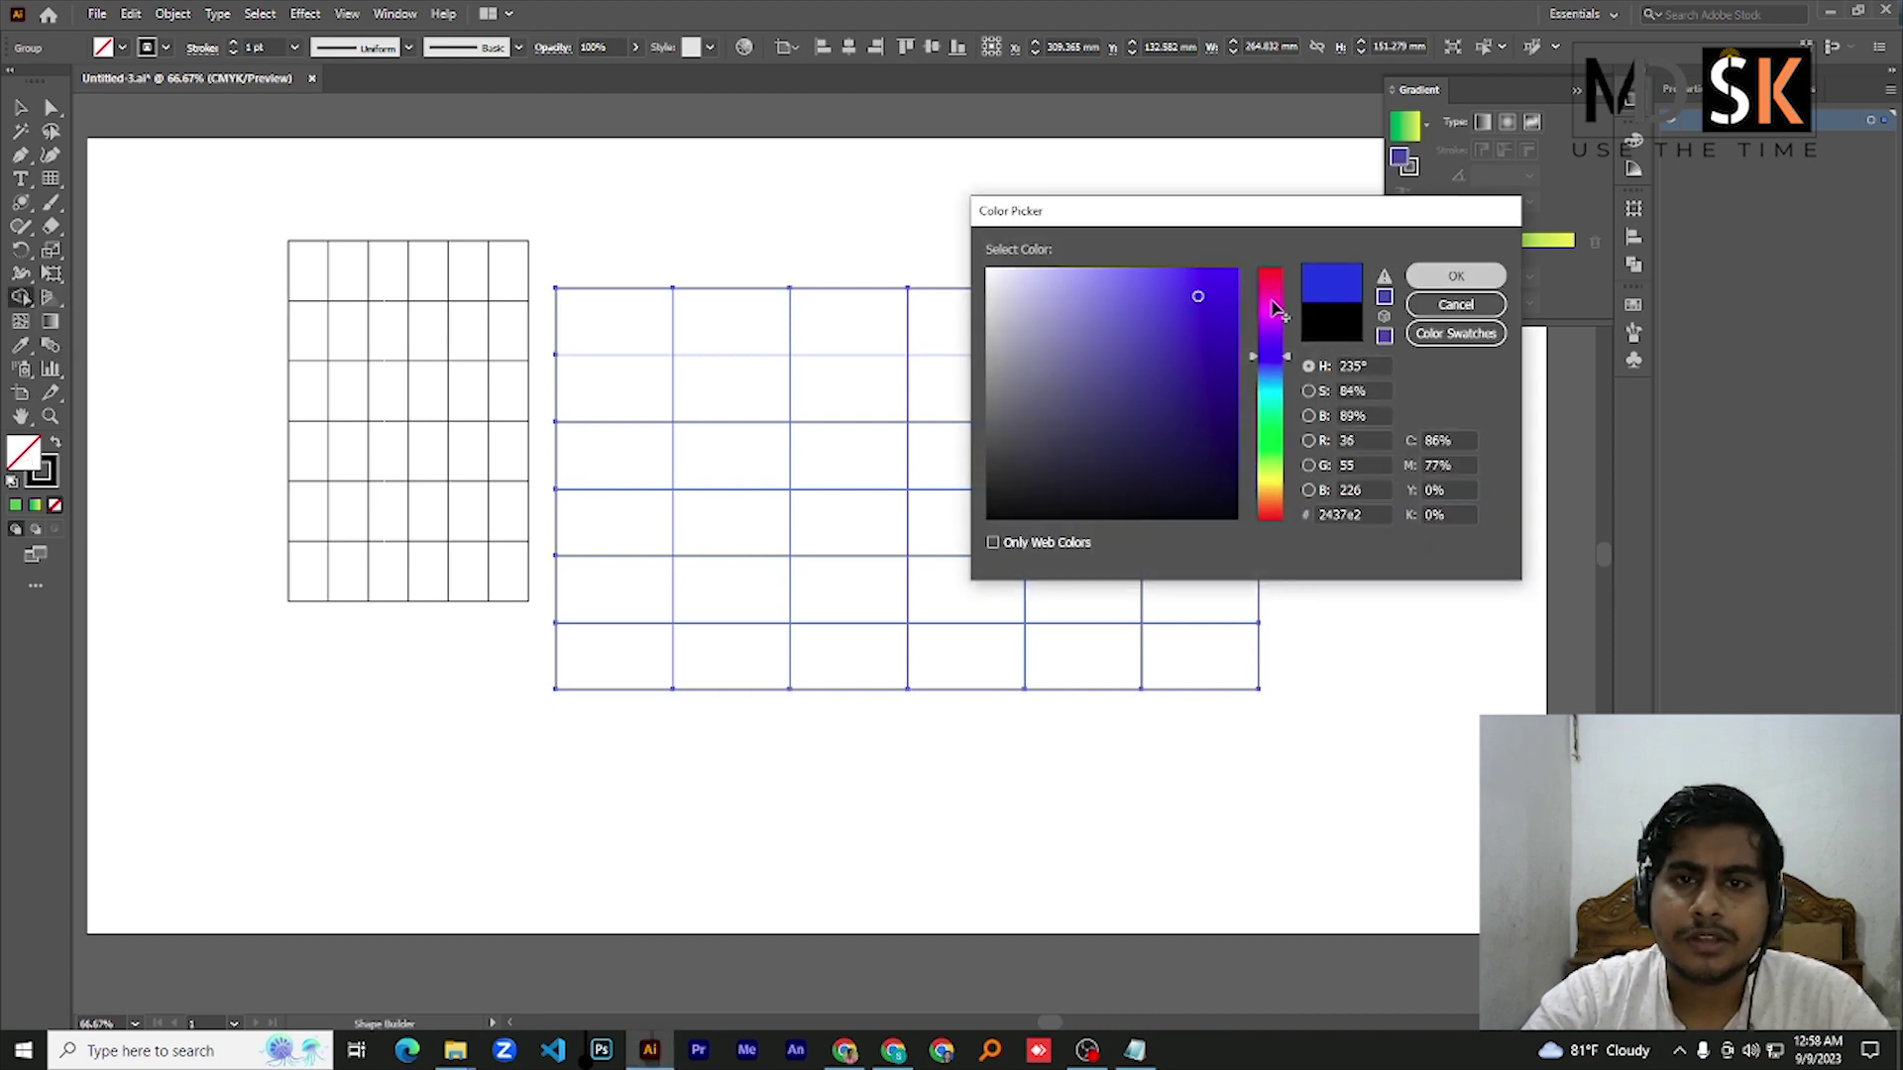
{"action": "key", "text": "Return"}
Merge the wide grid's upper-left, left-column and stepped lower-right cells into a blue shape with Shape Builder
{"action": "mouse_move", "coordinate": [866, 323]}
{"action": "left_mouse_down"}
{"action": "mouse_move", "coordinate": [634, 317]}
{"action": "mouse_move", "coordinate": [622, 601]}
{"action": "left_mouse_up"}
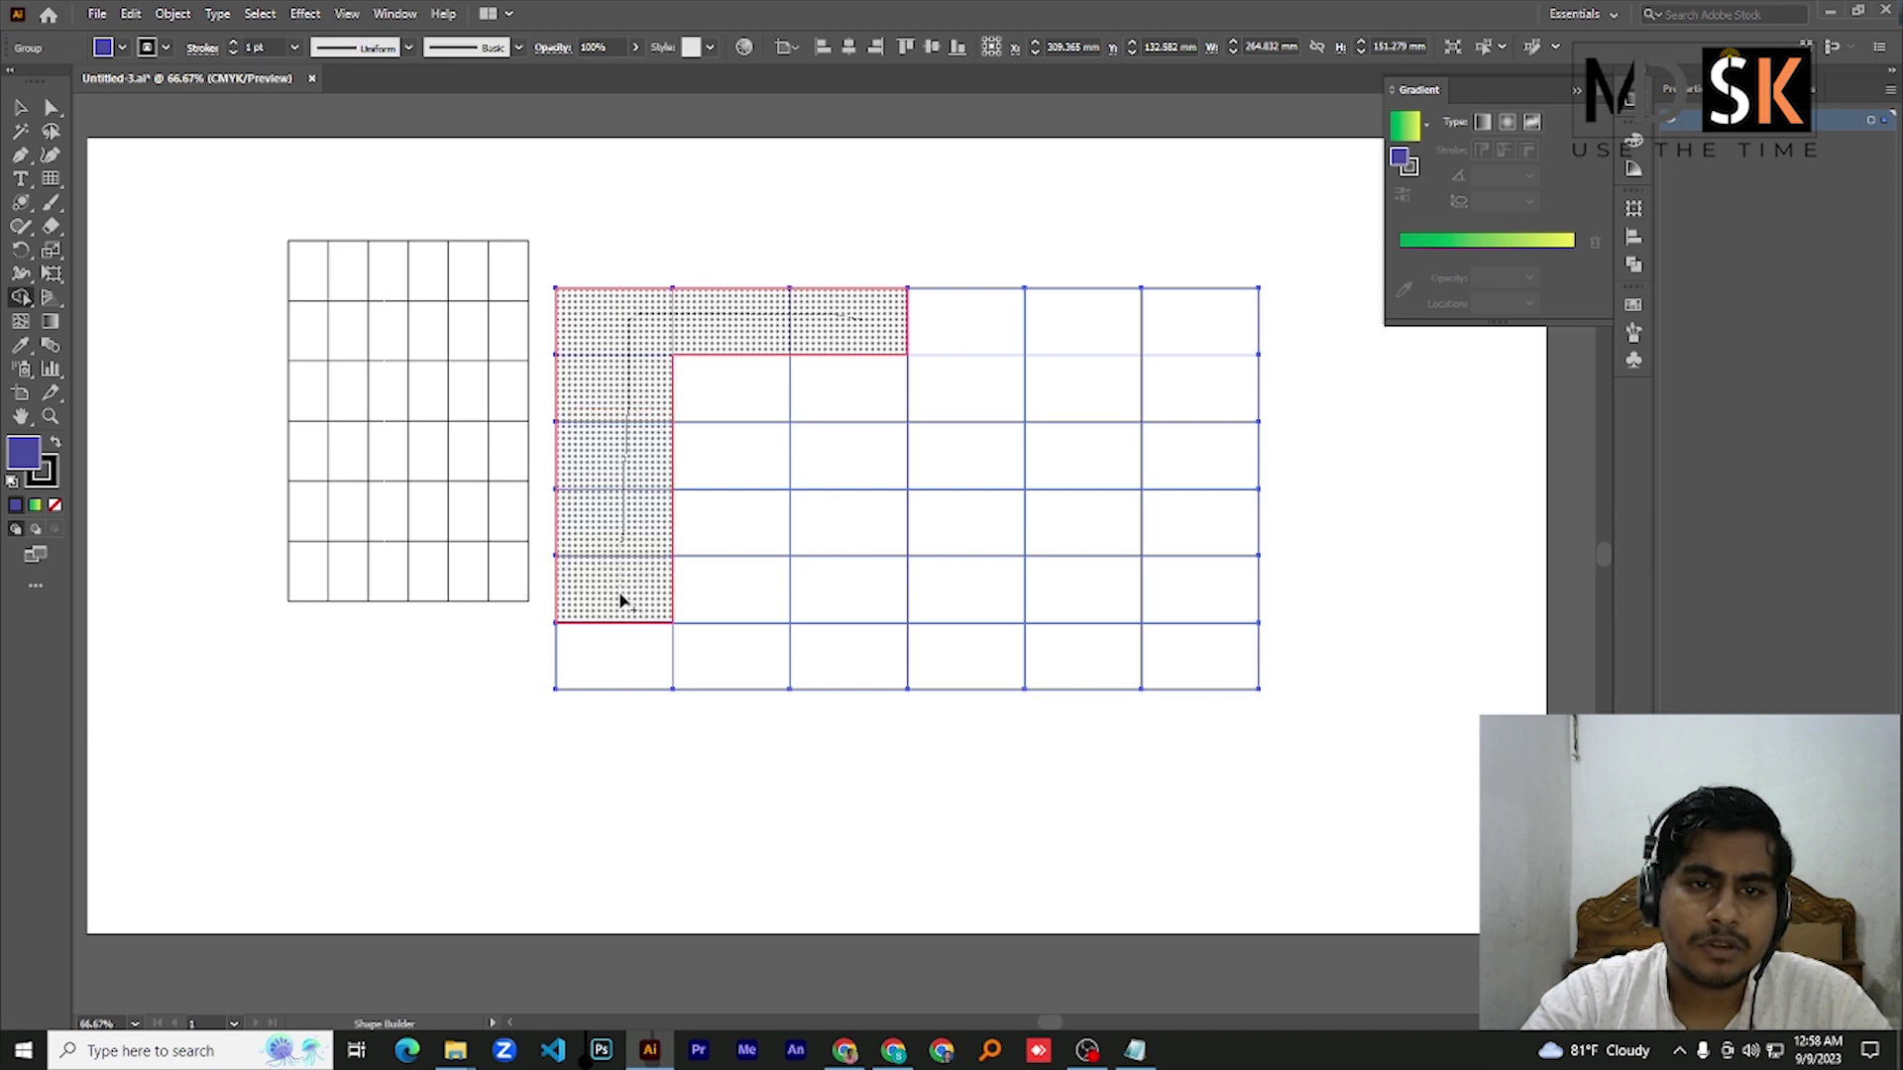
{"action": "mouse_move", "coordinate": [931, 589]}
{"action": "left_mouse_down"}
{"action": "mouse_move", "coordinate": [968, 669]}
{"action": "mouse_move", "coordinate": [1241, 681]}
{"action": "left_mouse_up"}
{"action": "key", "text": "v"}
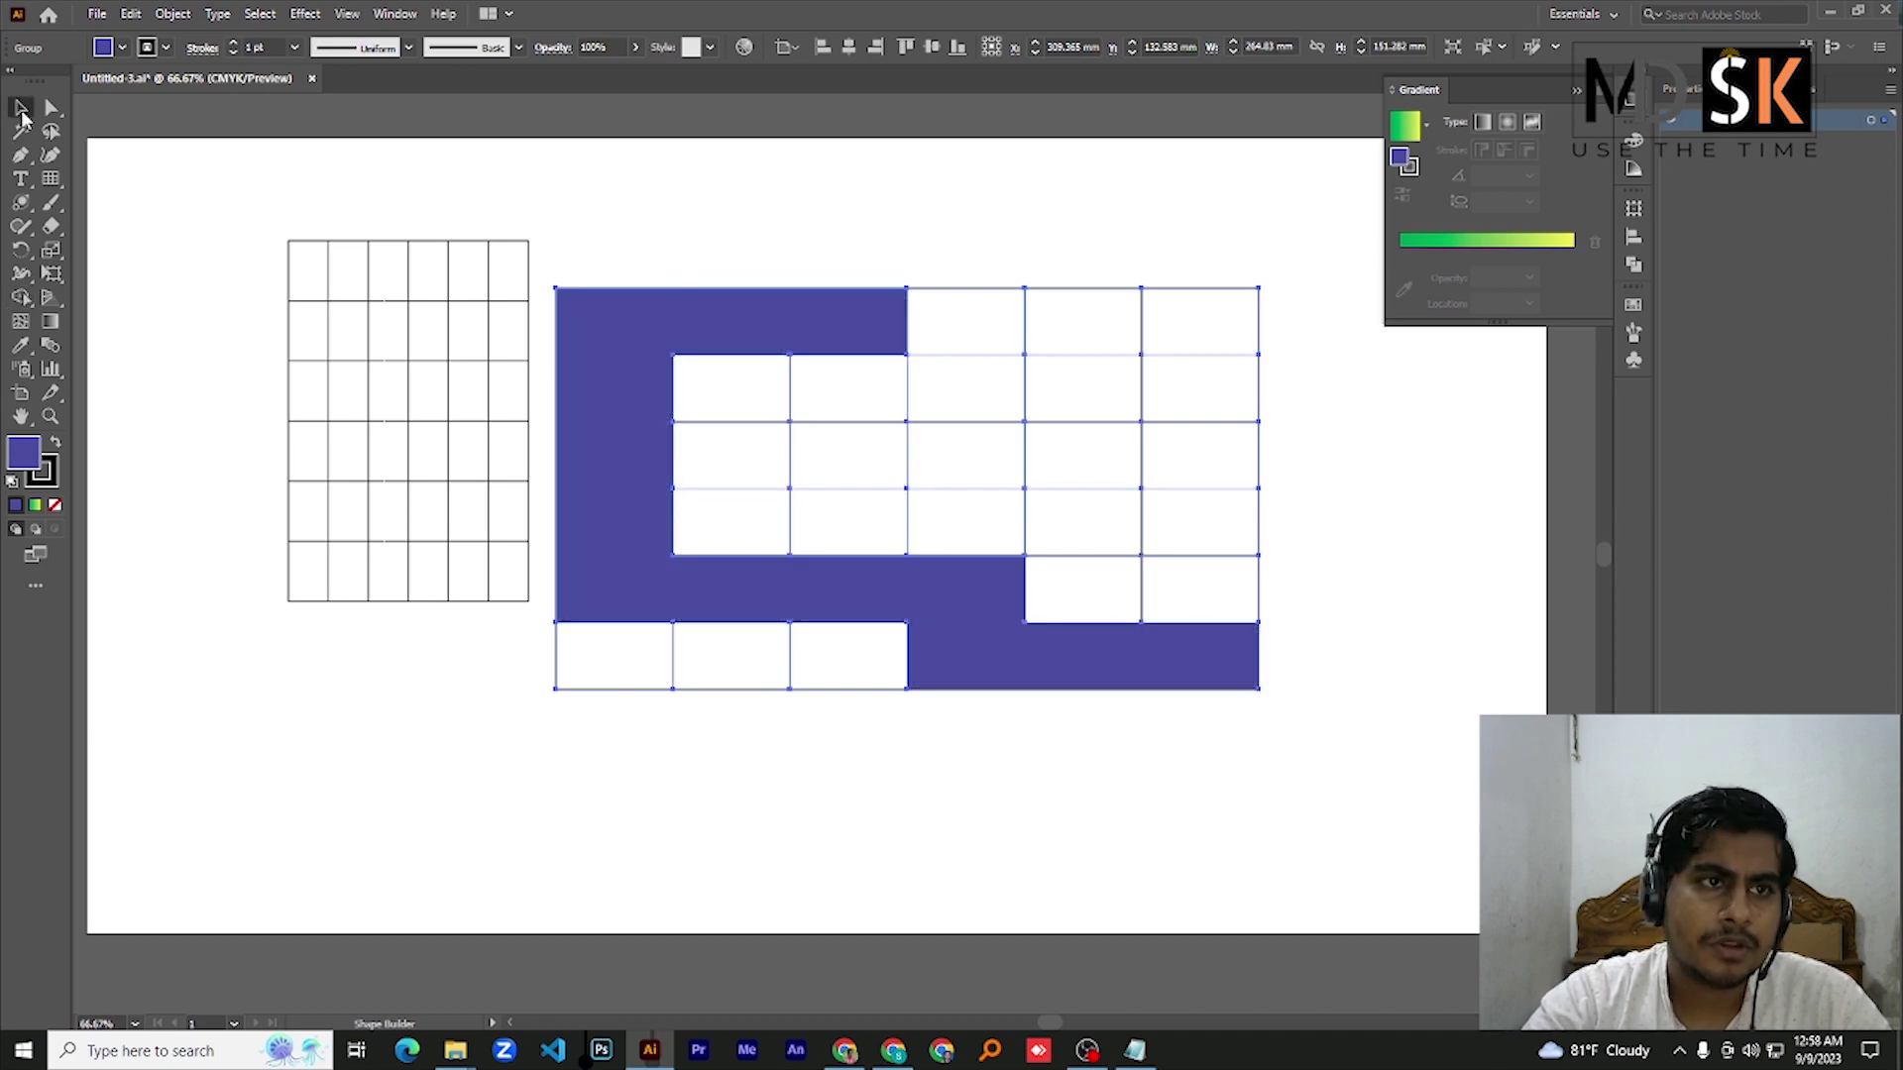
Try to move the merged blue shape out of the wide grid and undo the moves
{"action": "left_click_drag", "start_coordinate": [614, 390], "coordinate": [236, 854]}
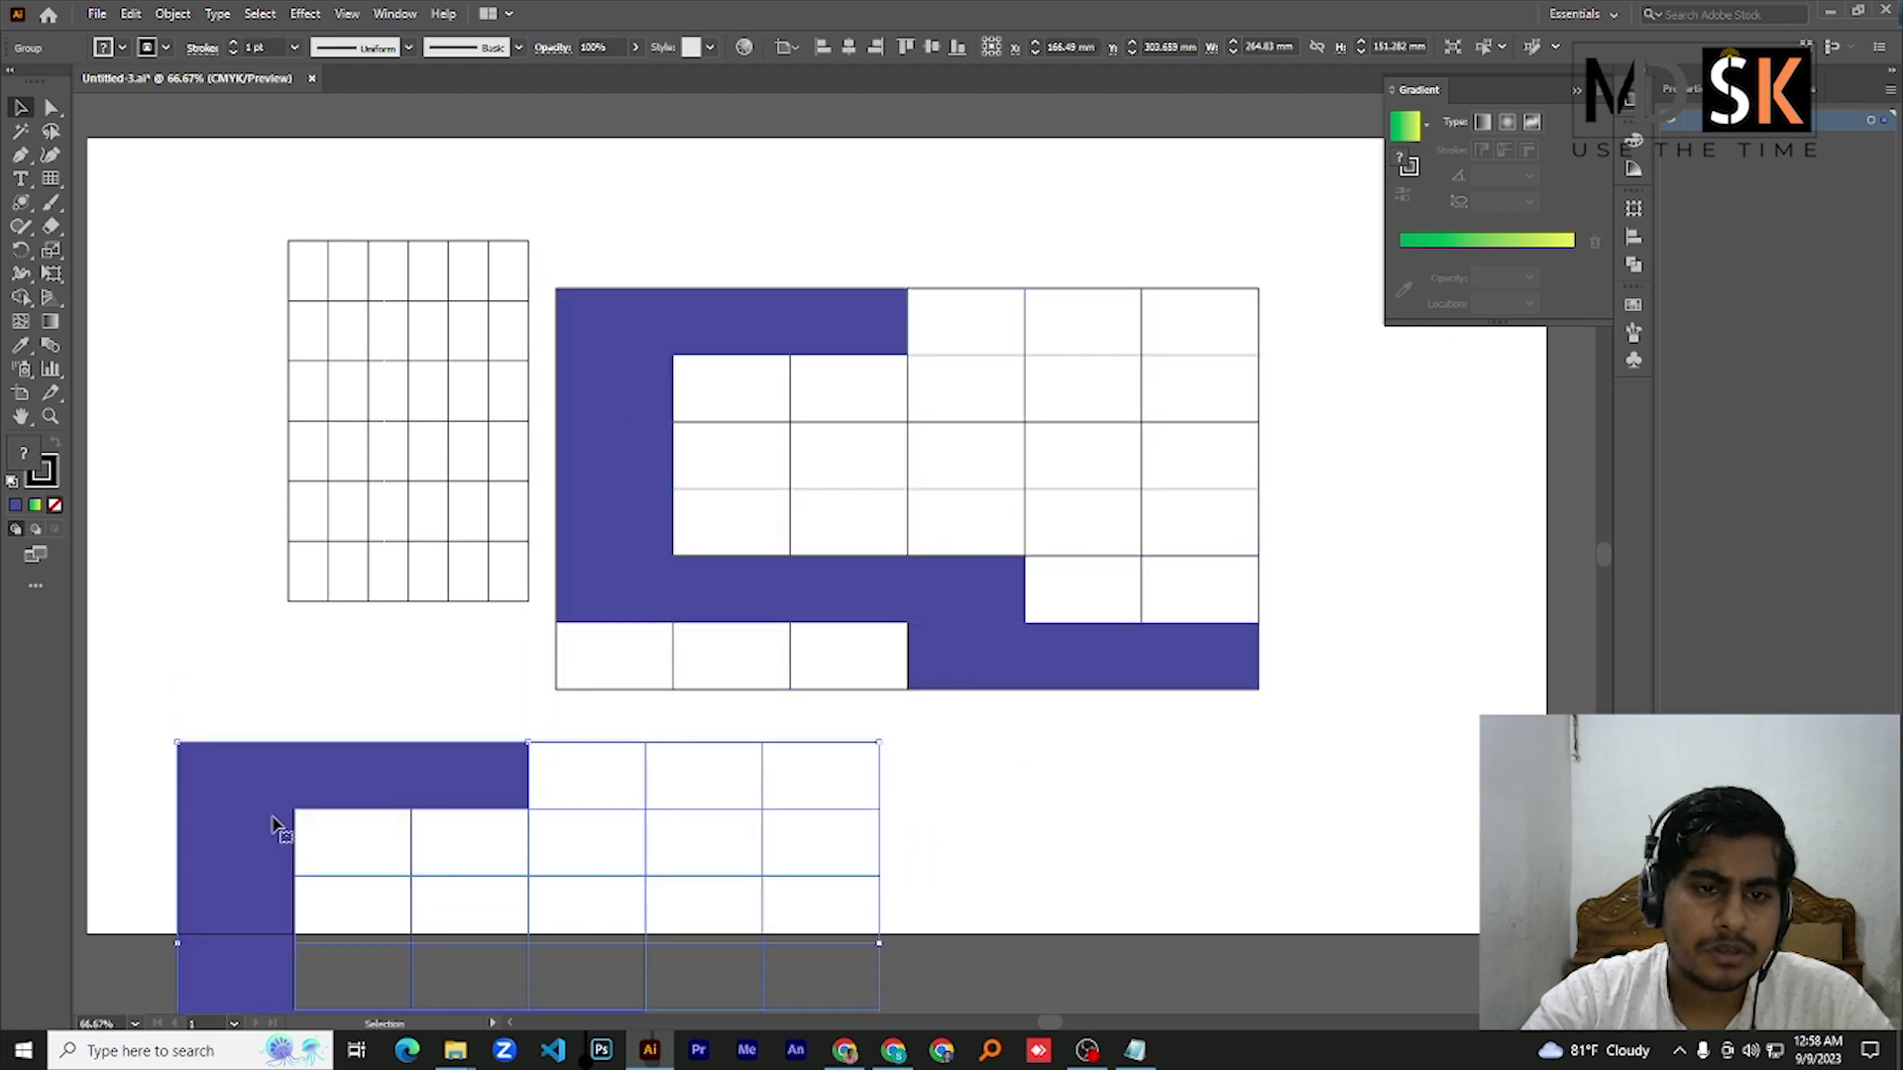
{"action": "key", "text": "ctrl+z"}
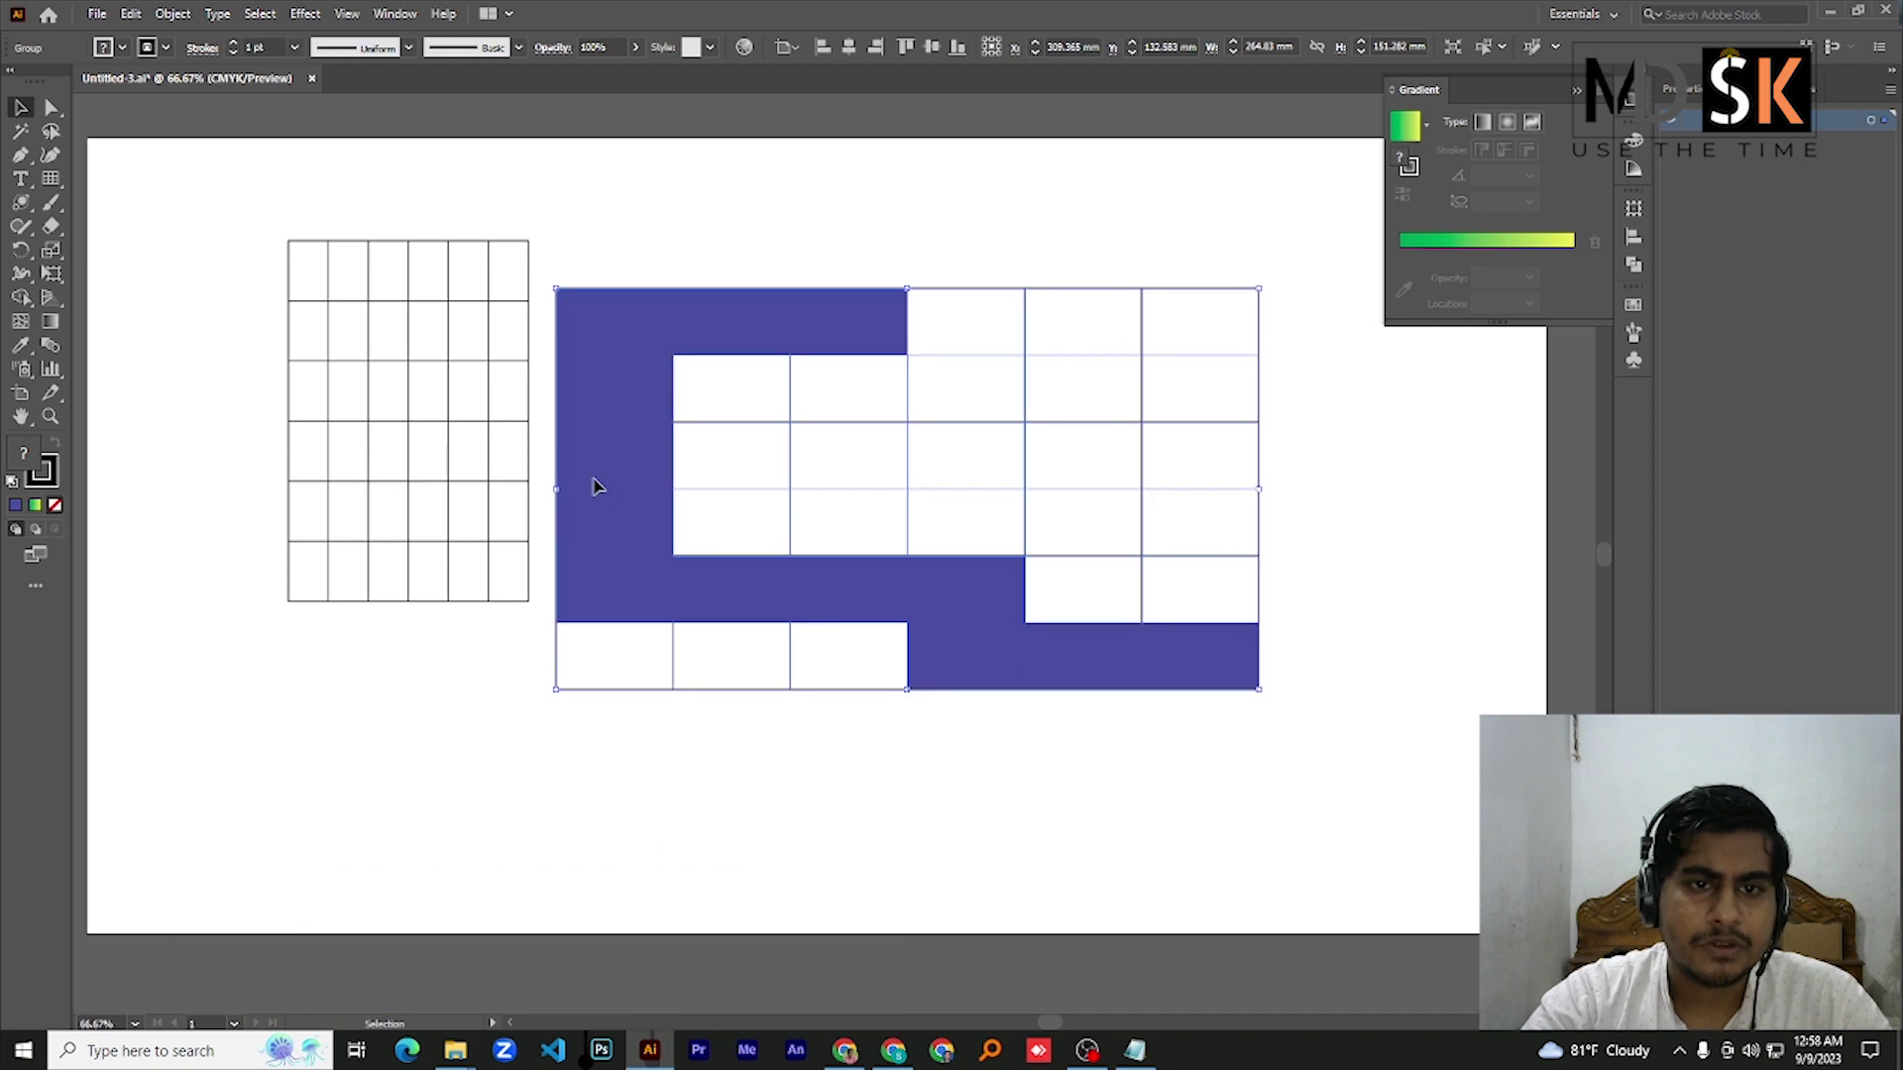
{"action": "left_click", "coordinate": [691, 248]}
{"action": "left_click", "coordinate": [615, 444]}
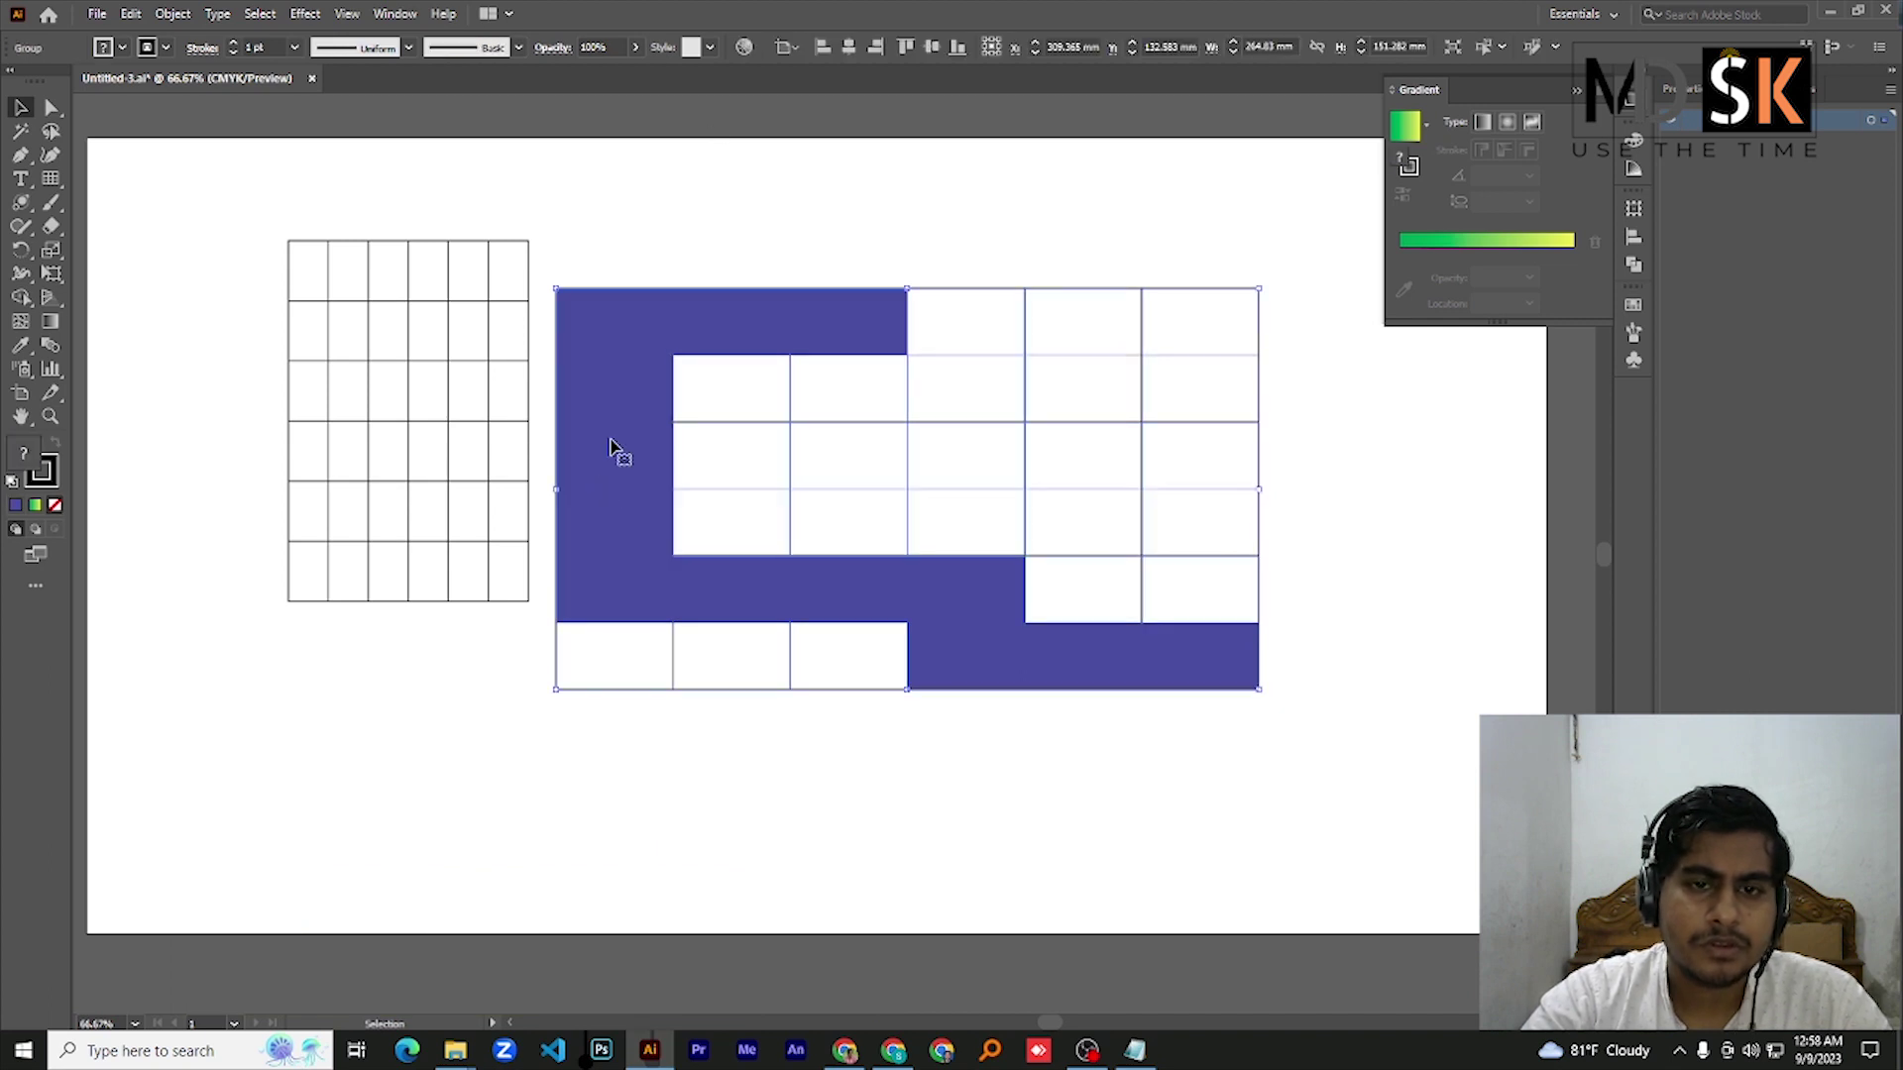
{"action": "left_click_drag", "start_coordinate": [704, 330], "coordinate": [720, 313]}
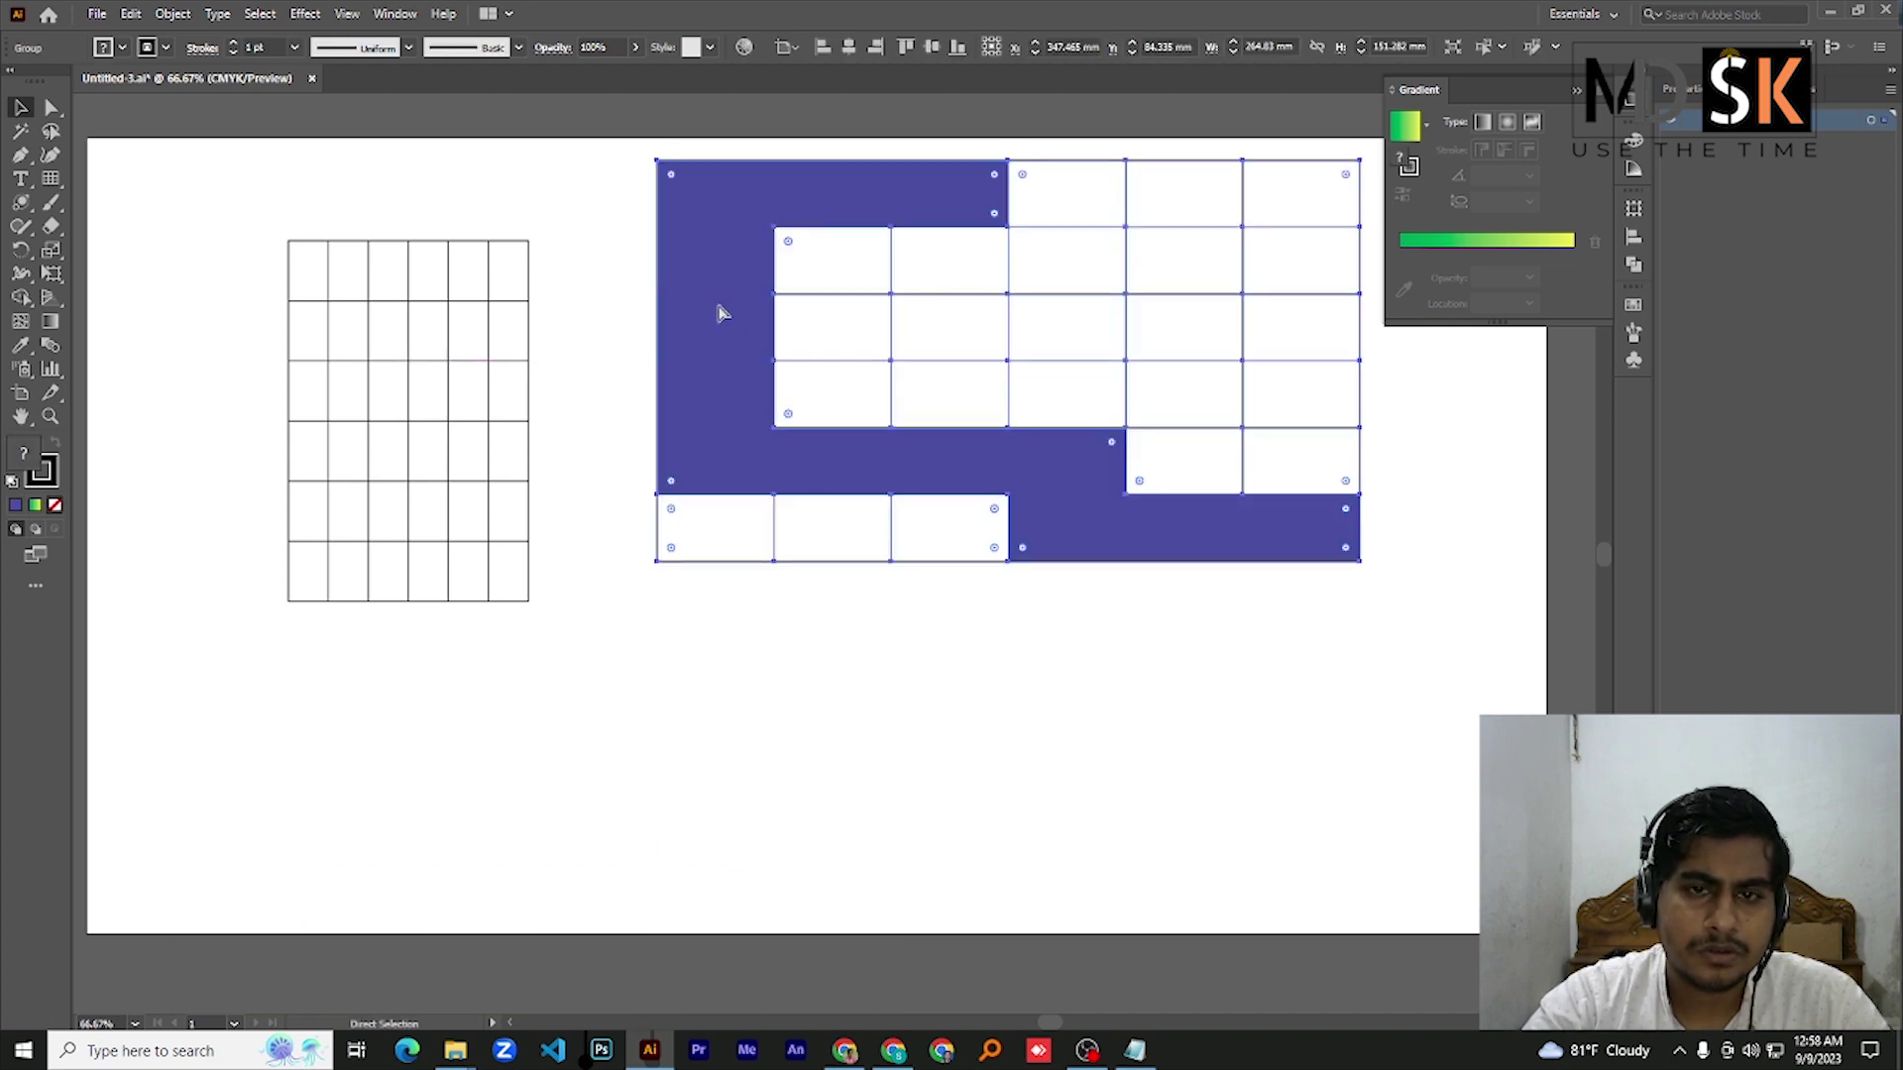
{"action": "key", "text": "ctrl+z"}
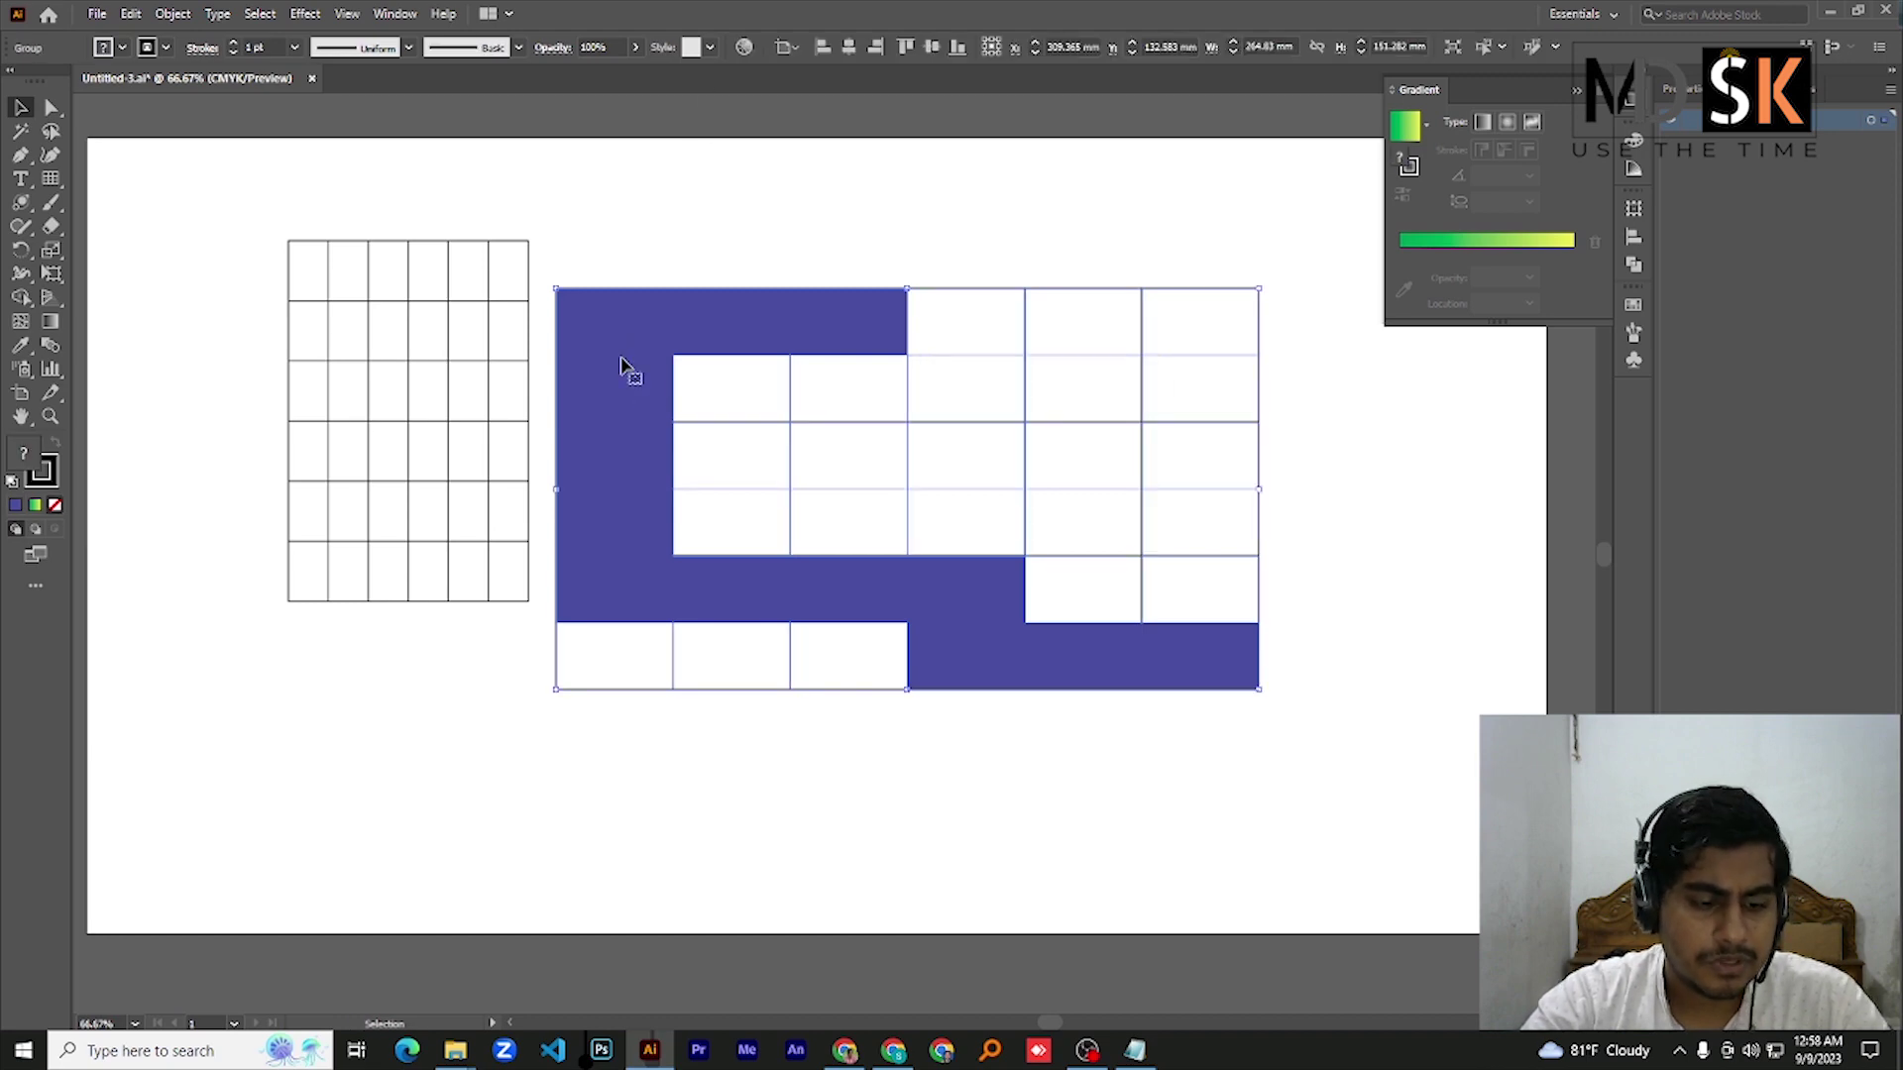
Isolate the wide grid's group and delete the blue shape and the remaining cells inside it
{"action": "left_click_drag", "start_coordinate": [621, 359], "coordinate": [764, 277]}
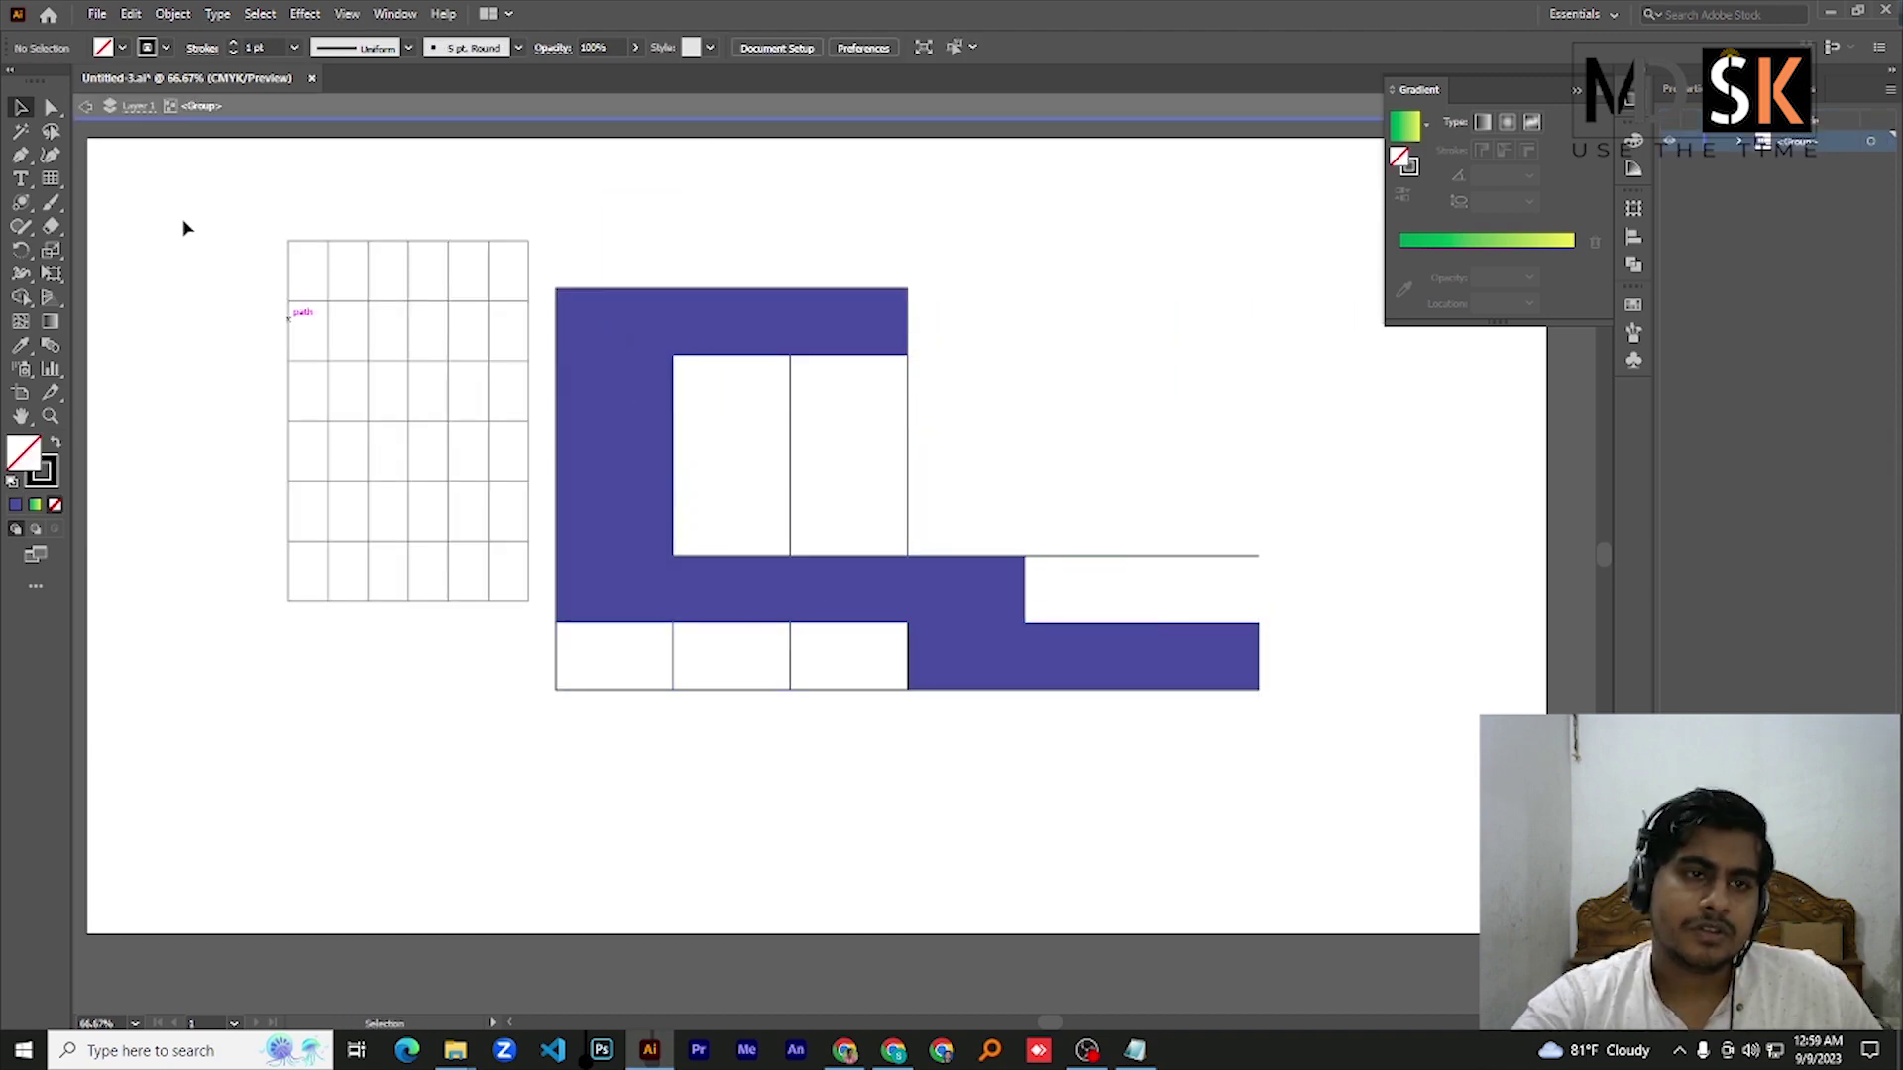
{"action": "left_click_drag", "start_coordinate": [193, 220], "coordinate": [1368, 793]}
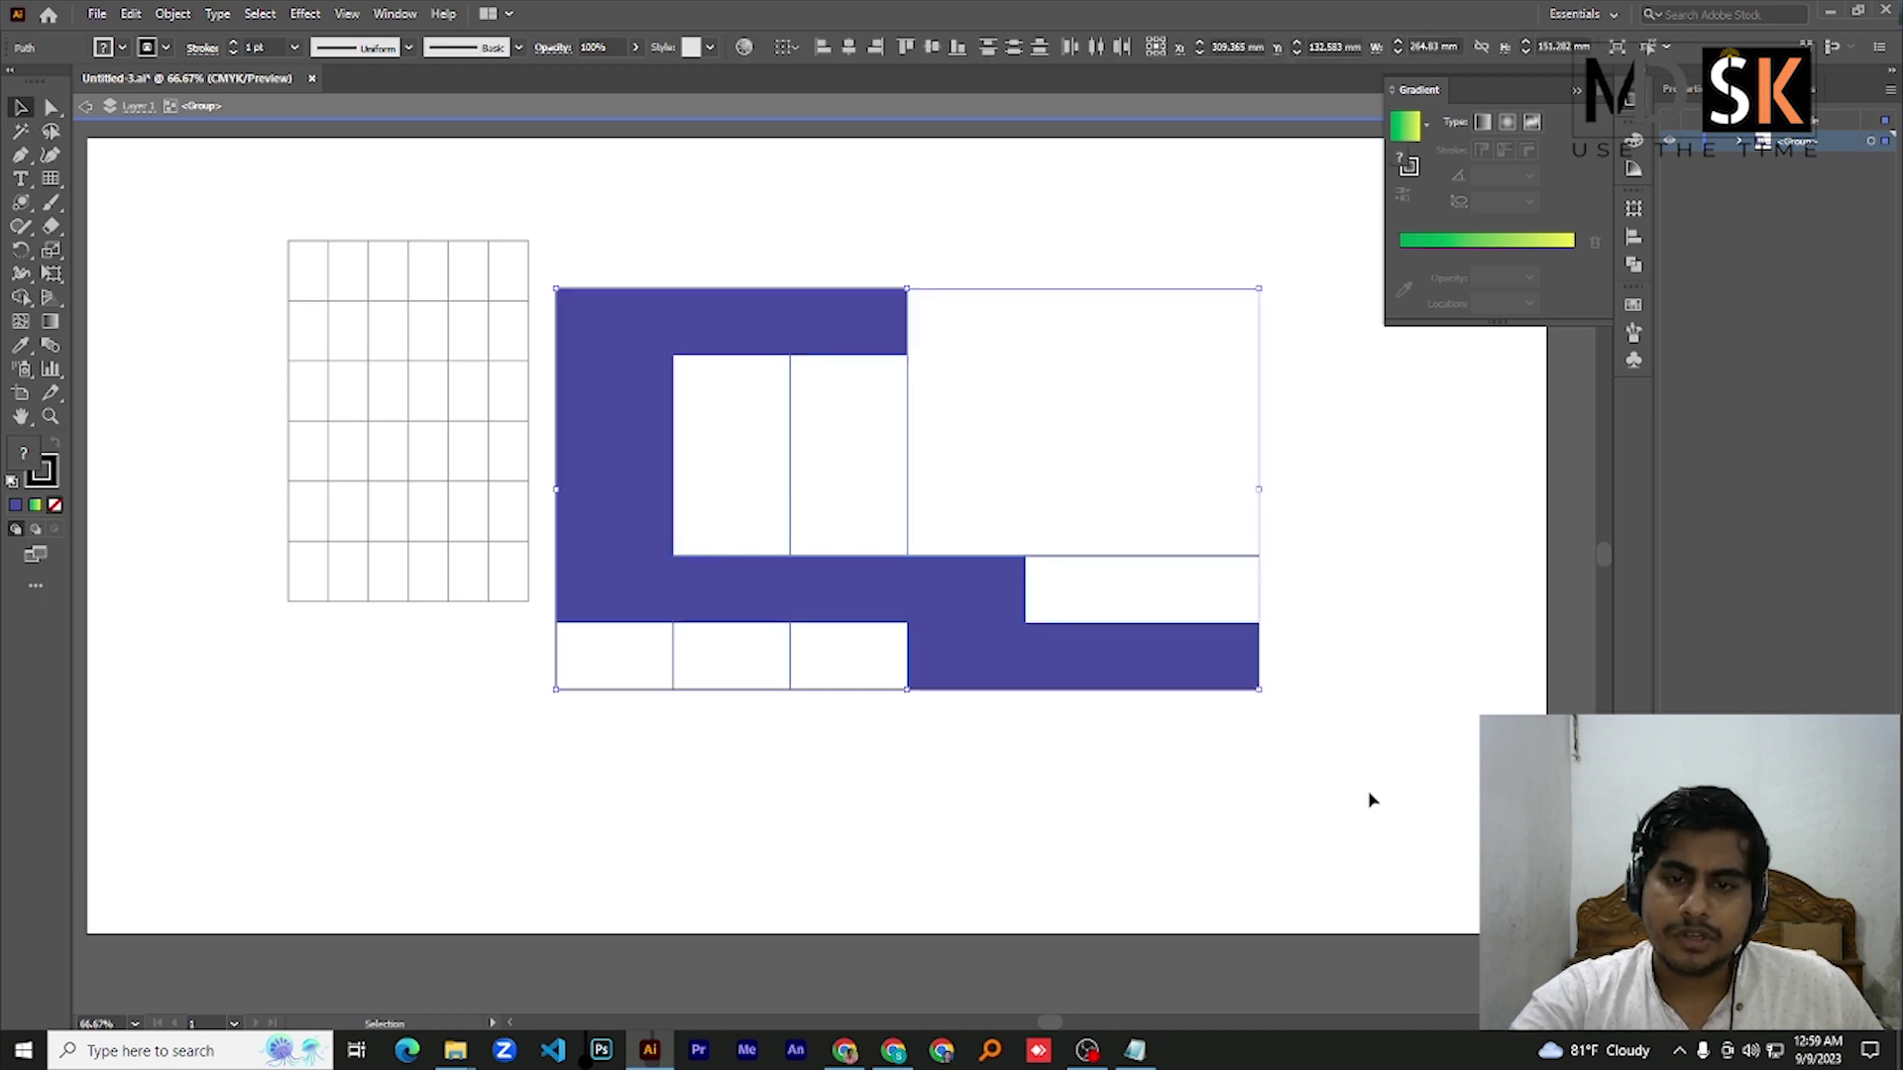
{"action": "key", "text": "Delete"}
{"action": "left_click_drag", "start_coordinate": [213, 226], "coordinate": [692, 659]}
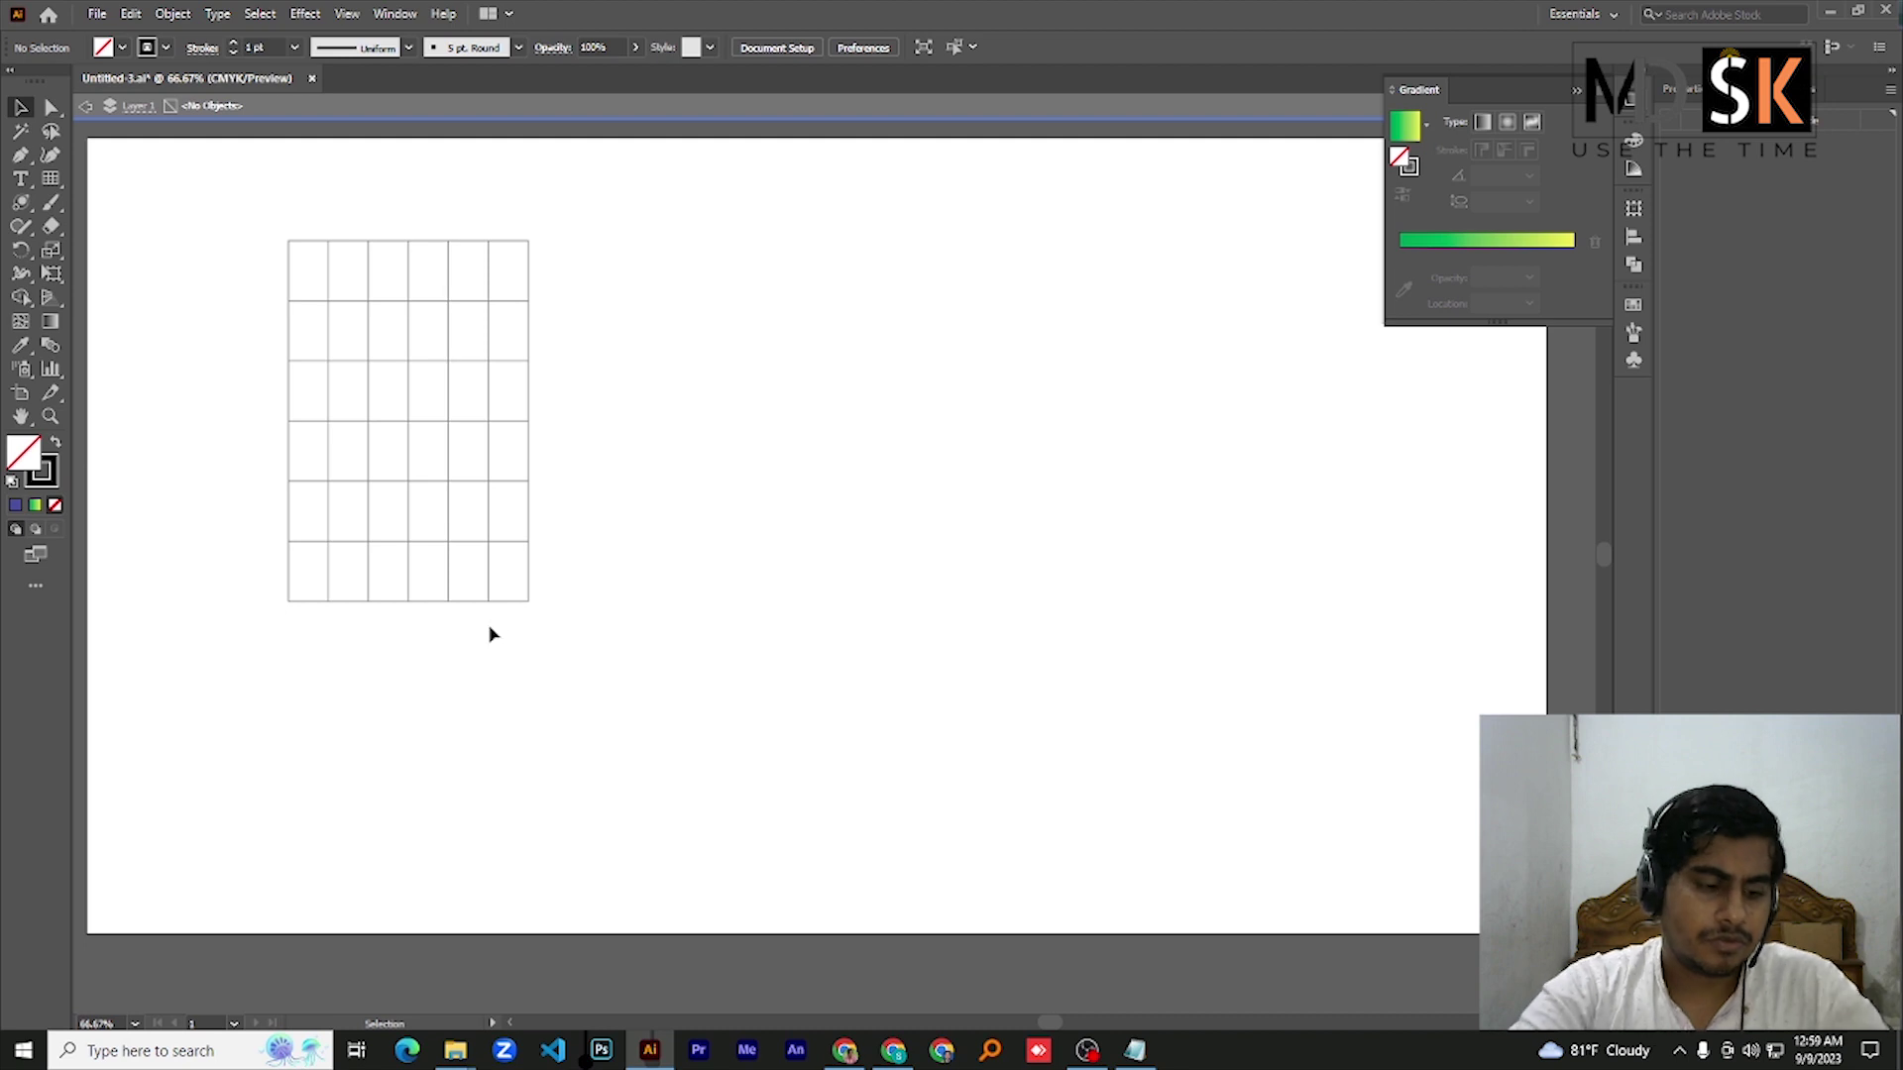
Undo the edits back to the two plain rectangular grids and delete both grids from the artboard
{"action": "key", "text": "ctrl+z"}
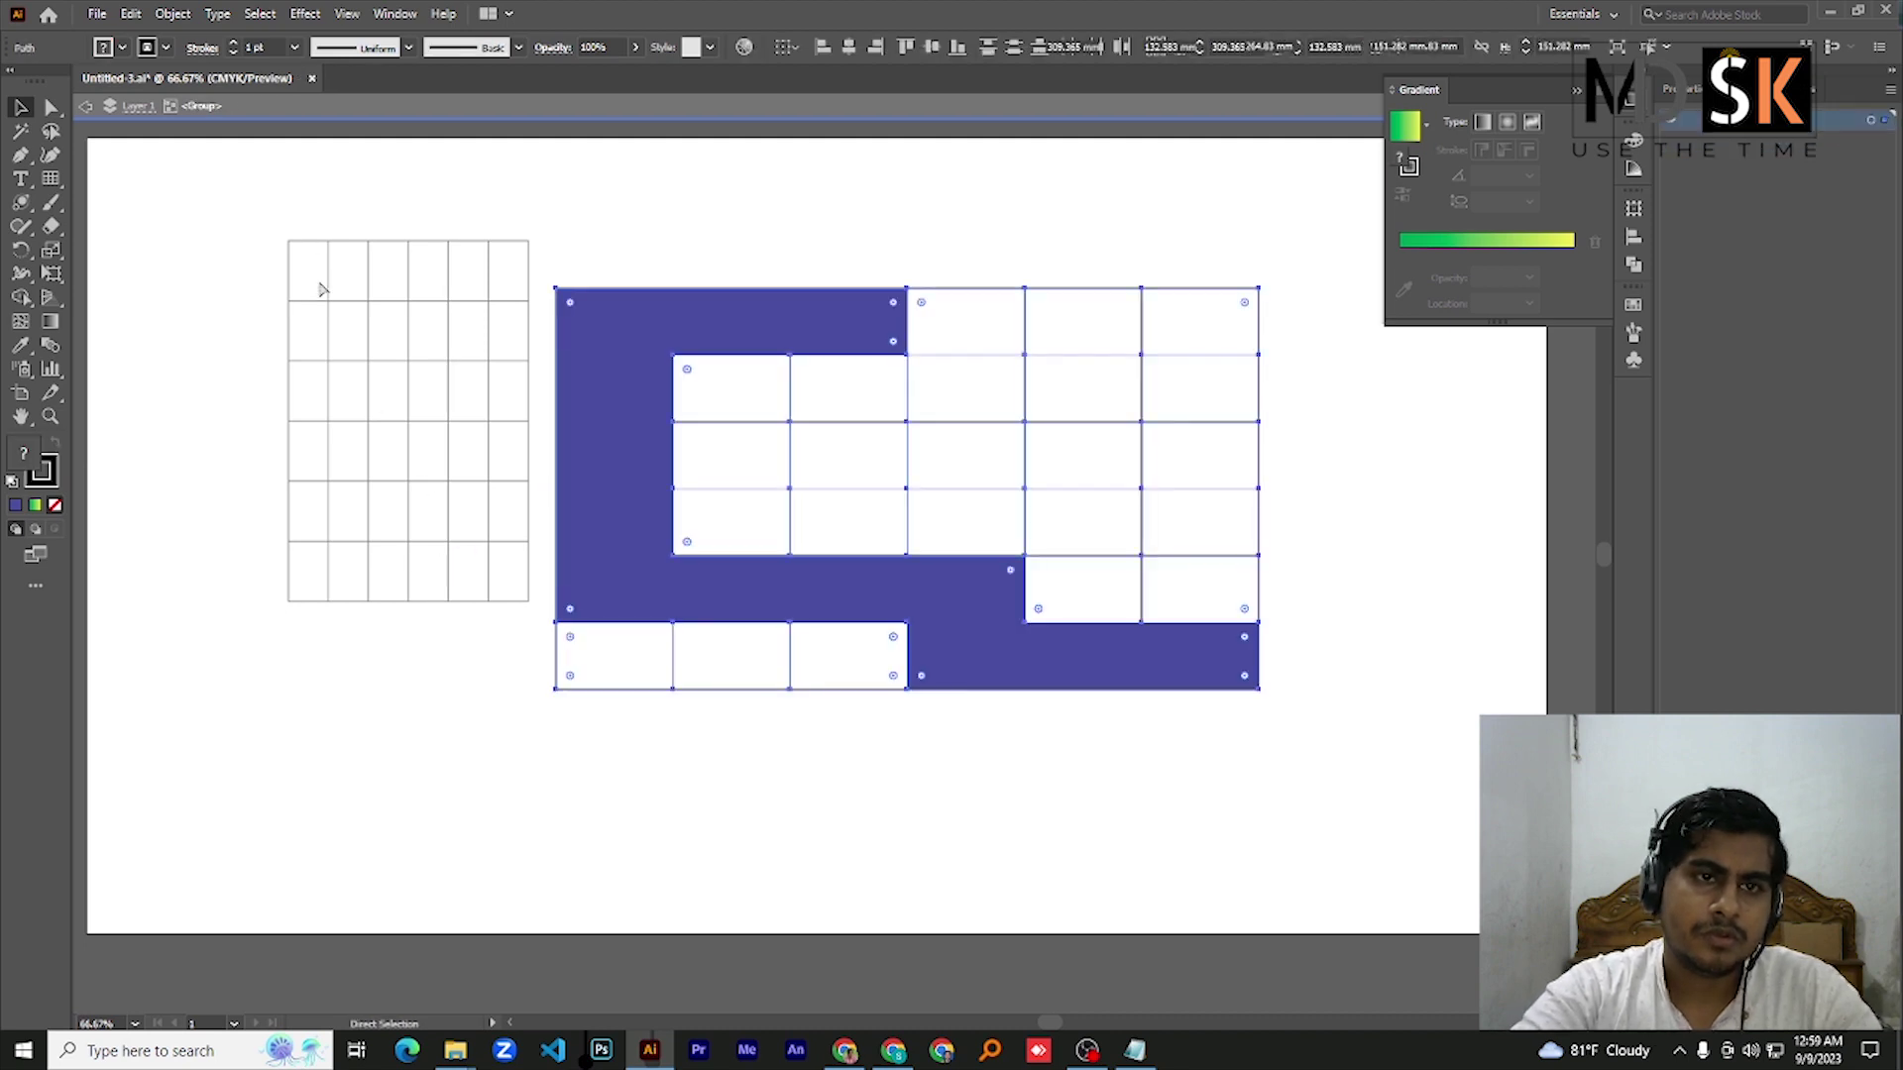
{"action": "key", "text": "Delete"}
{"action": "left_click_drag", "start_coordinate": [229, 224], "coordinate": [1369, 790]}
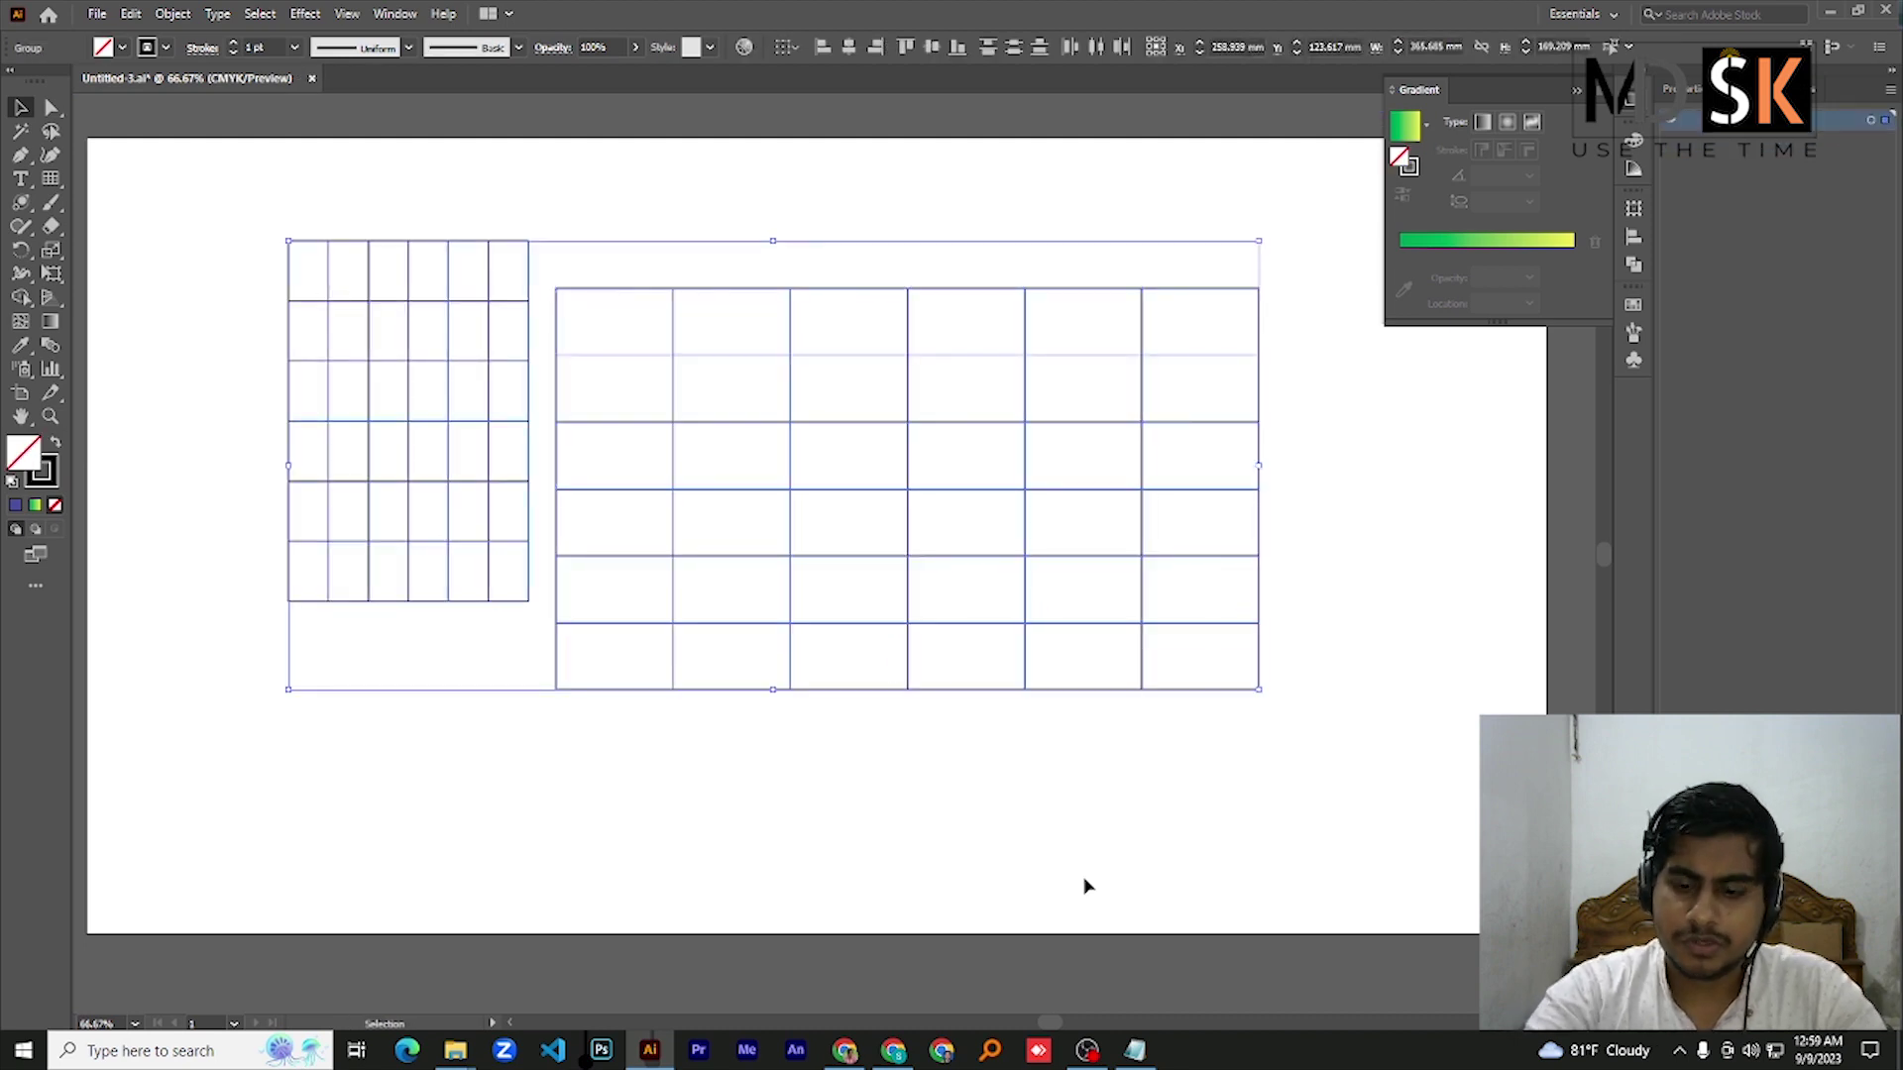
{"action": "key", "text": "Delete"}
Draw two polar grids, a narrow elliptical one and a circular one beside it about 128 mm in diameter
{"action": "left_click", "coordinate": [51, 179]}
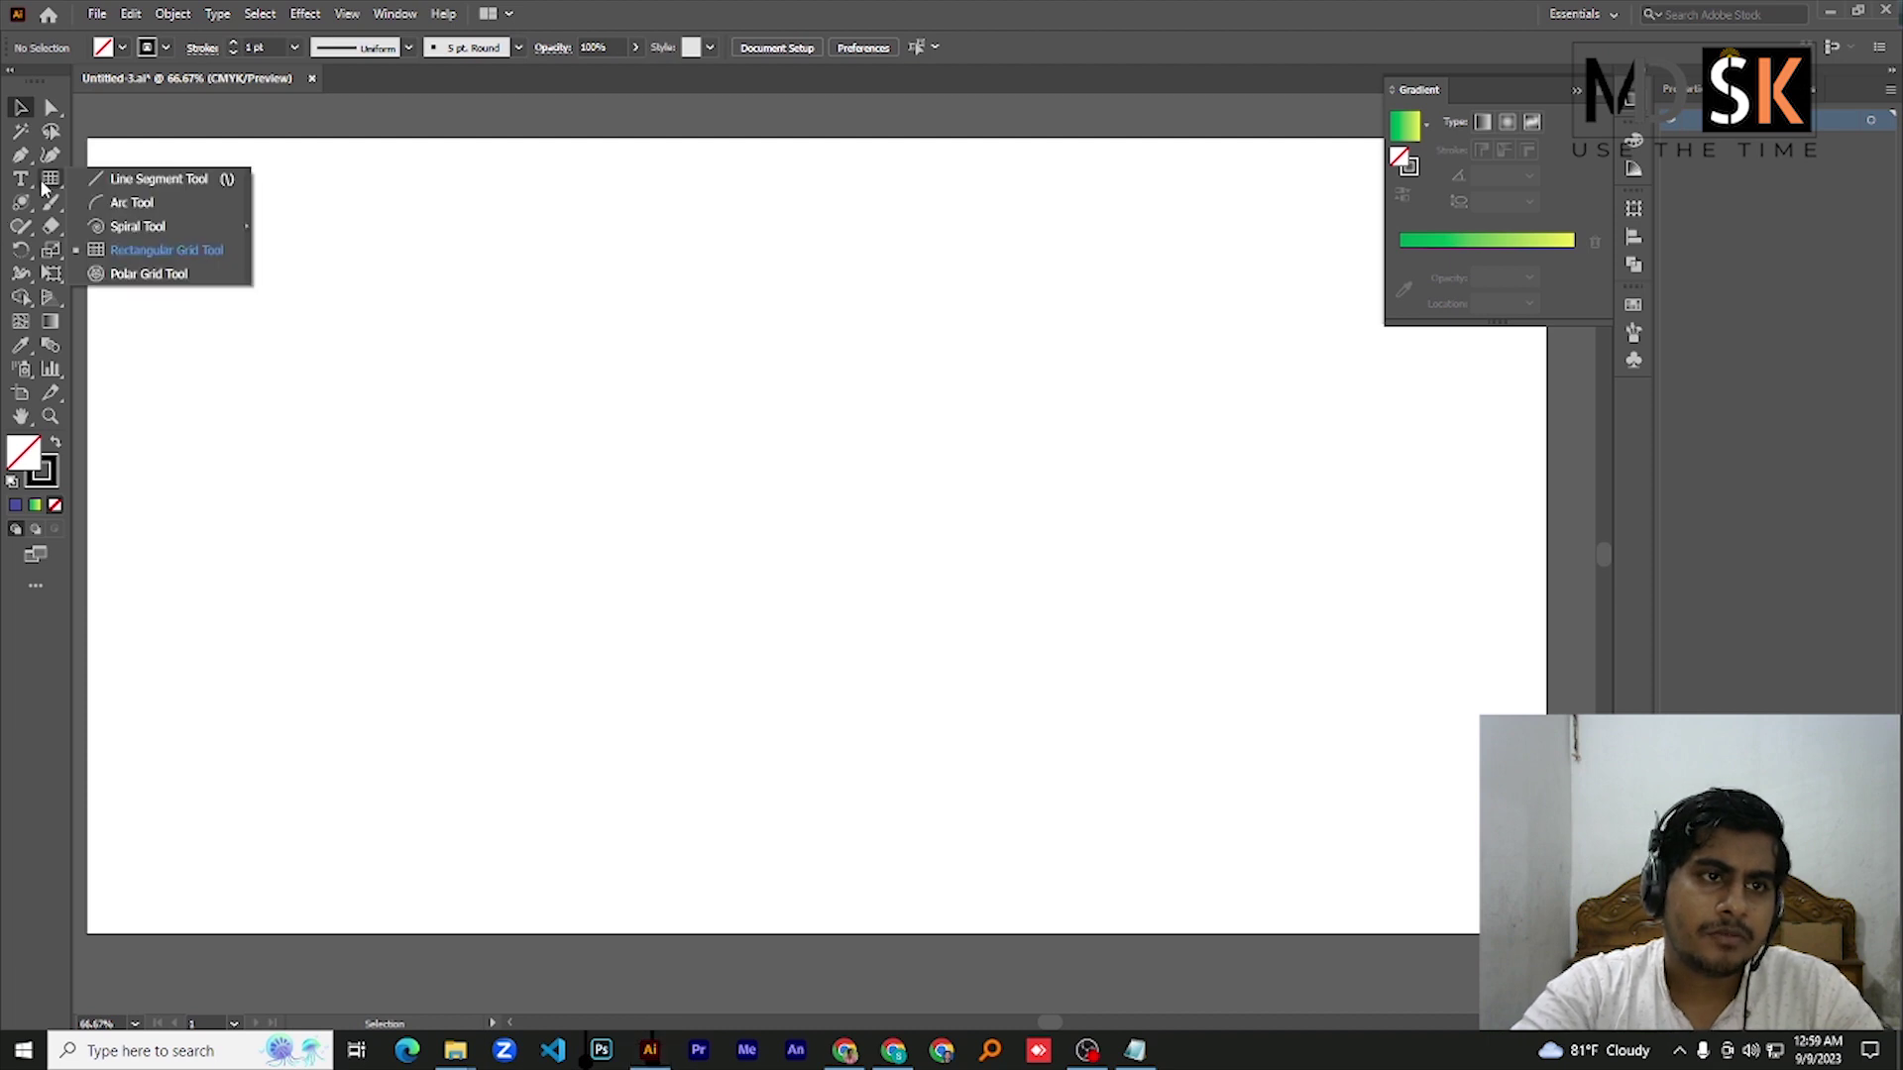
{"action": "left_click", "coordinate": [127, 275]}
{"action": "left_click_drag", "start_coordinate": [264, 258], "coordinate": [475, 589]}
{"action": "left_click_drag", "start_coordinate": [598, 285], "coordinate": [939, 624]}
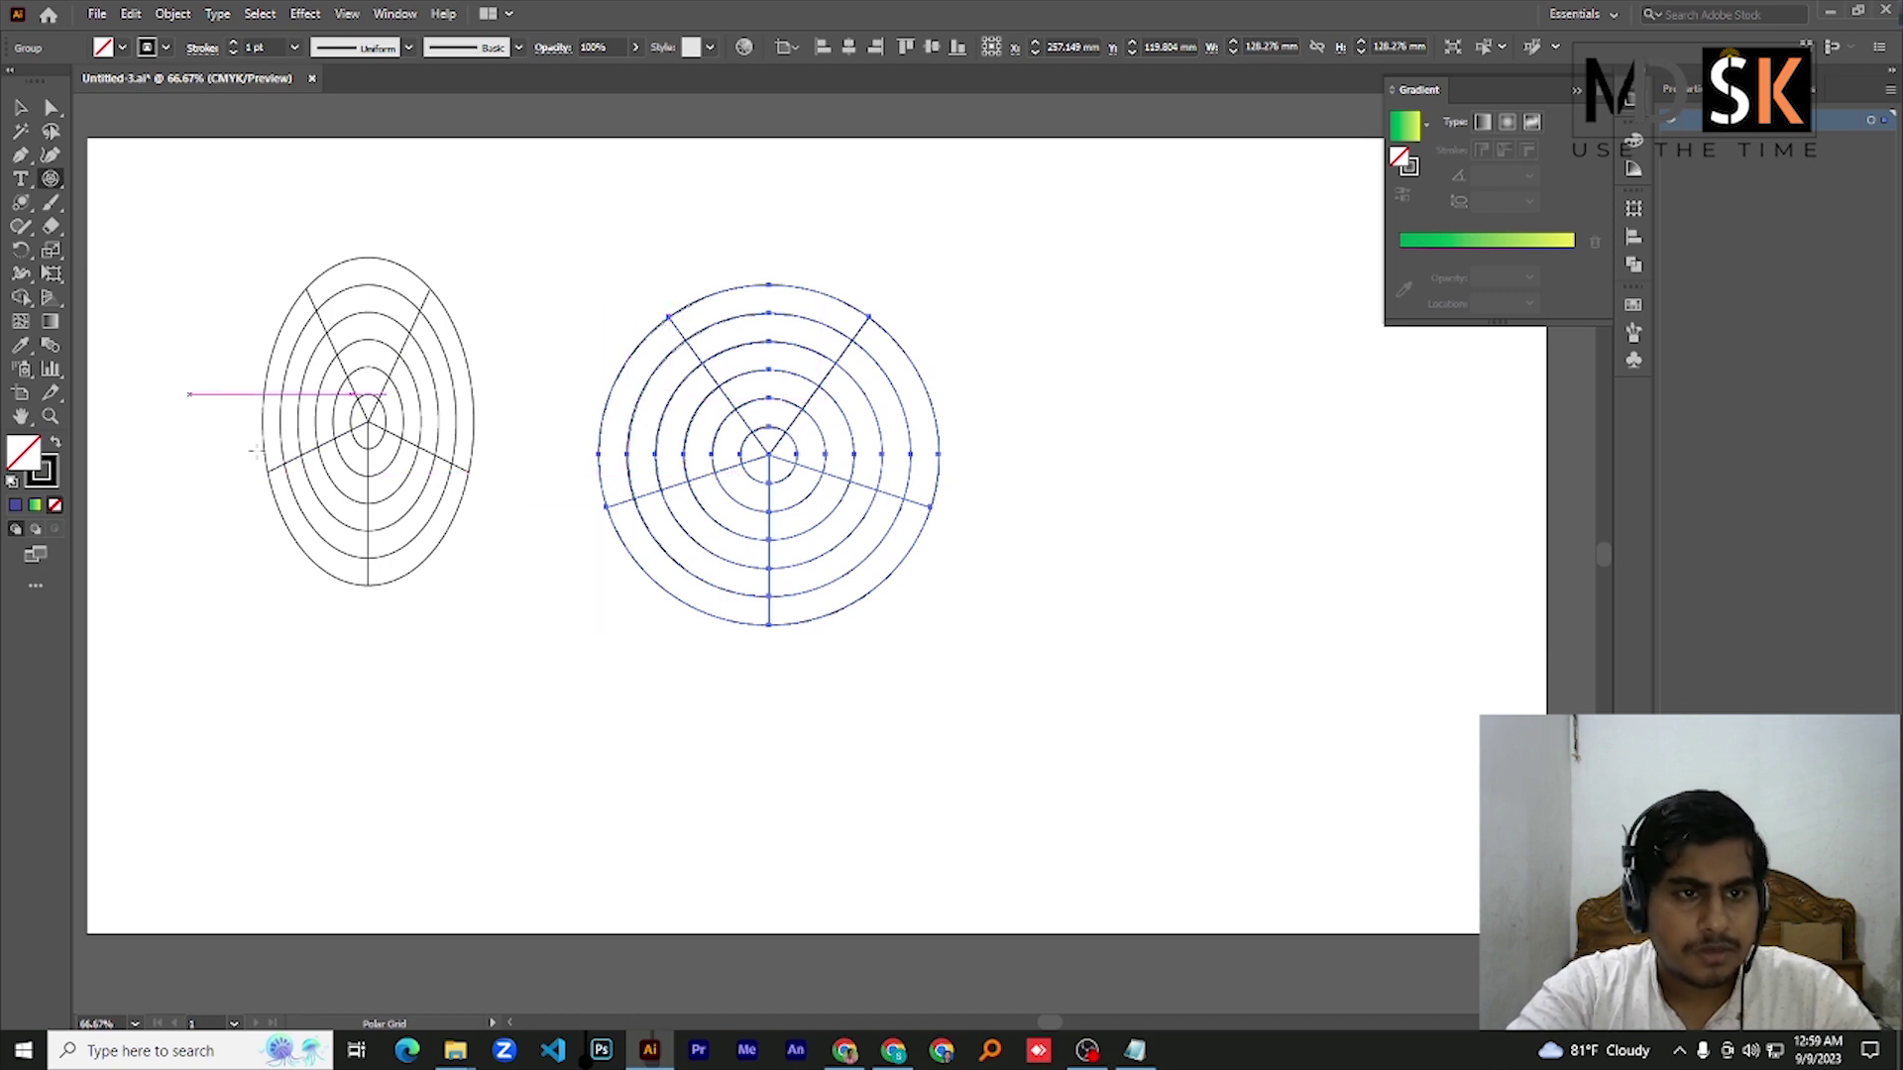
Start a new polar grid by dimensions and set its width and height to 500 mm
{"action": "left_click", "coordinate": [1130, 471]}
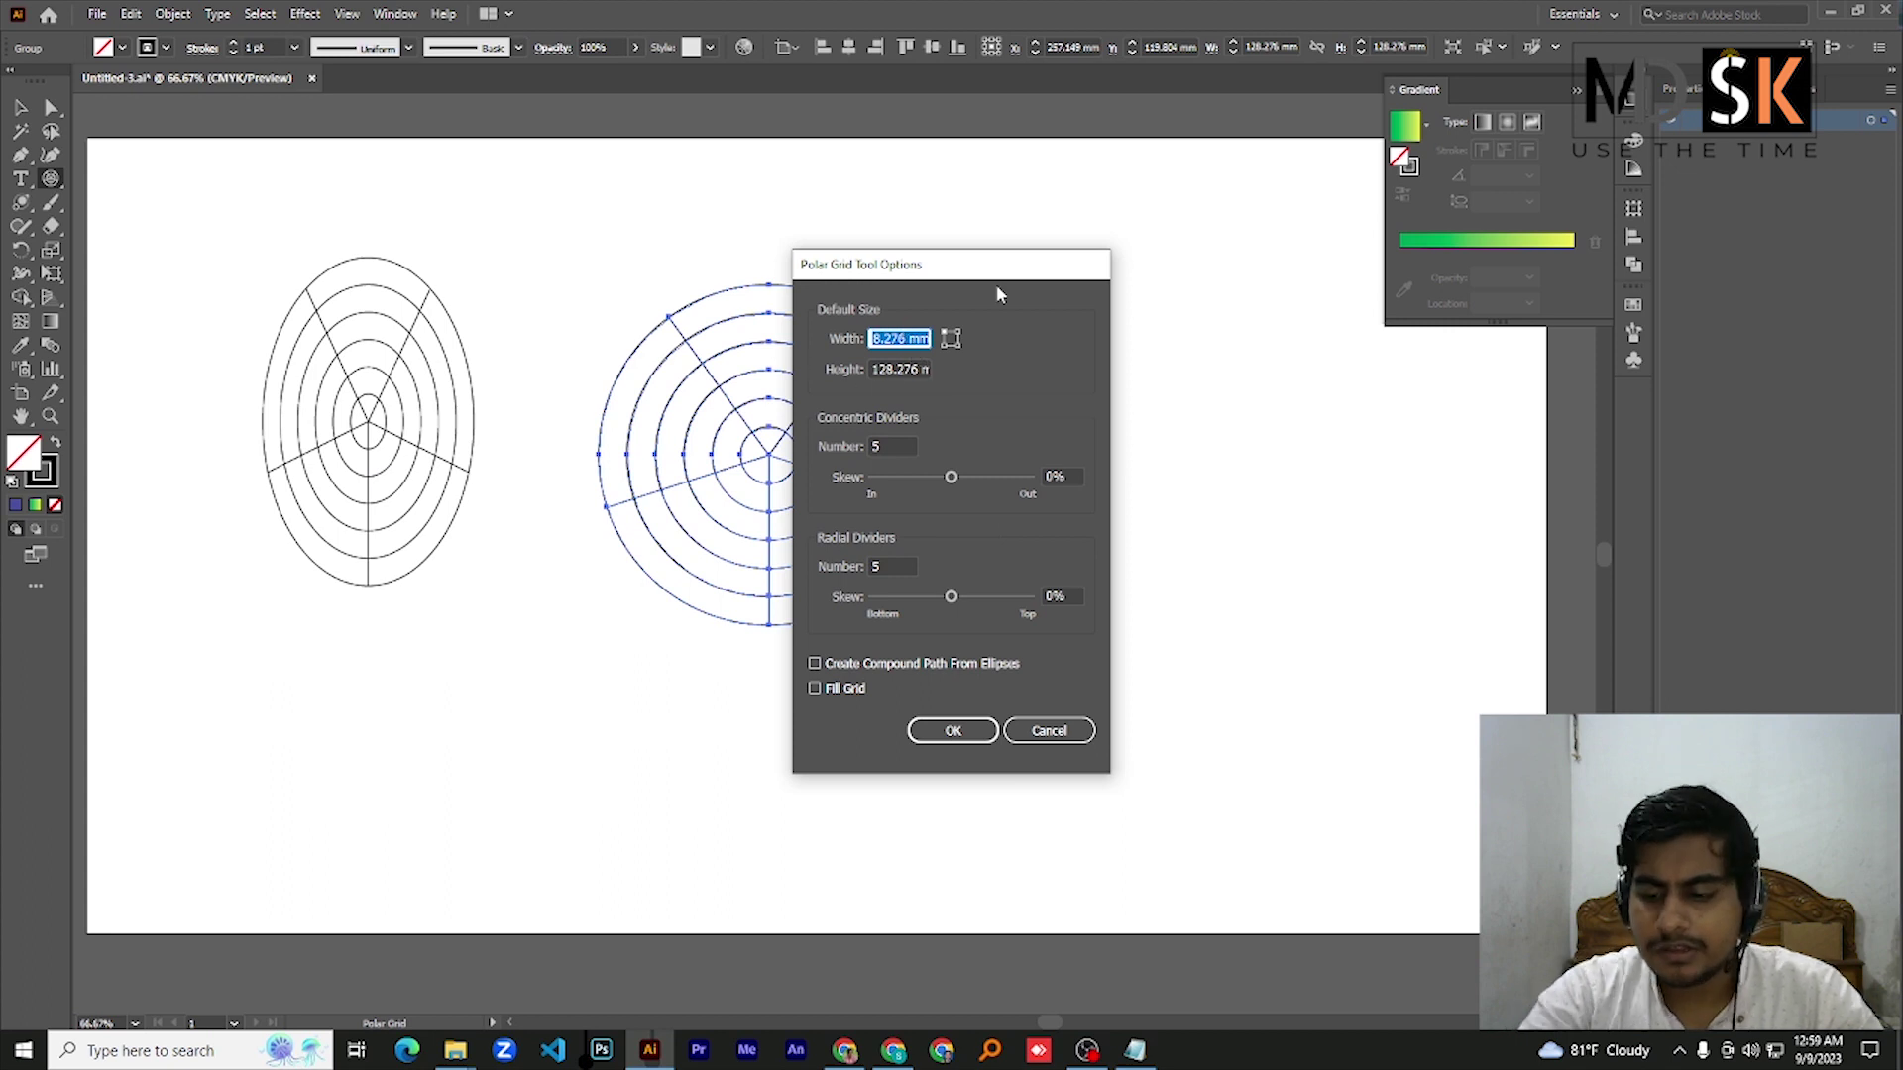
{"action": "type", "text": "300"}
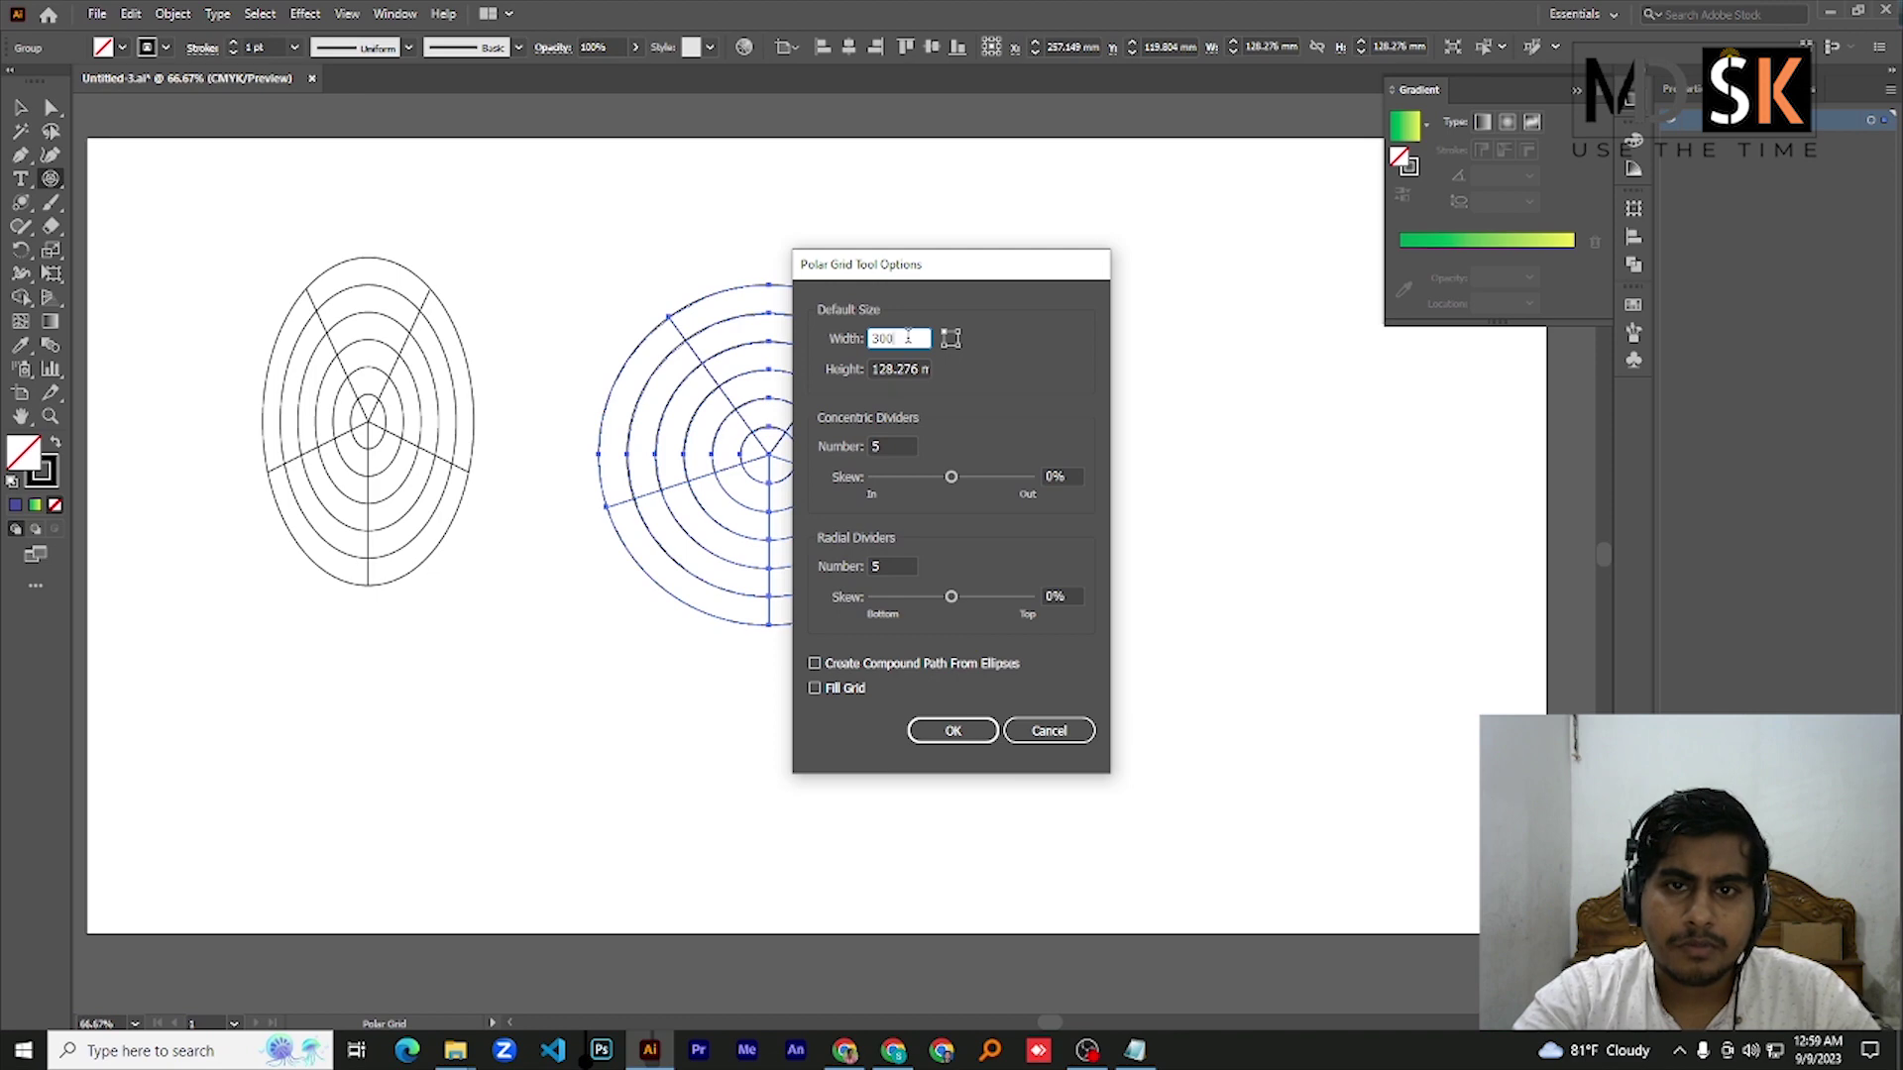
{"action": "double_click", "coordinate": [908, 336]}
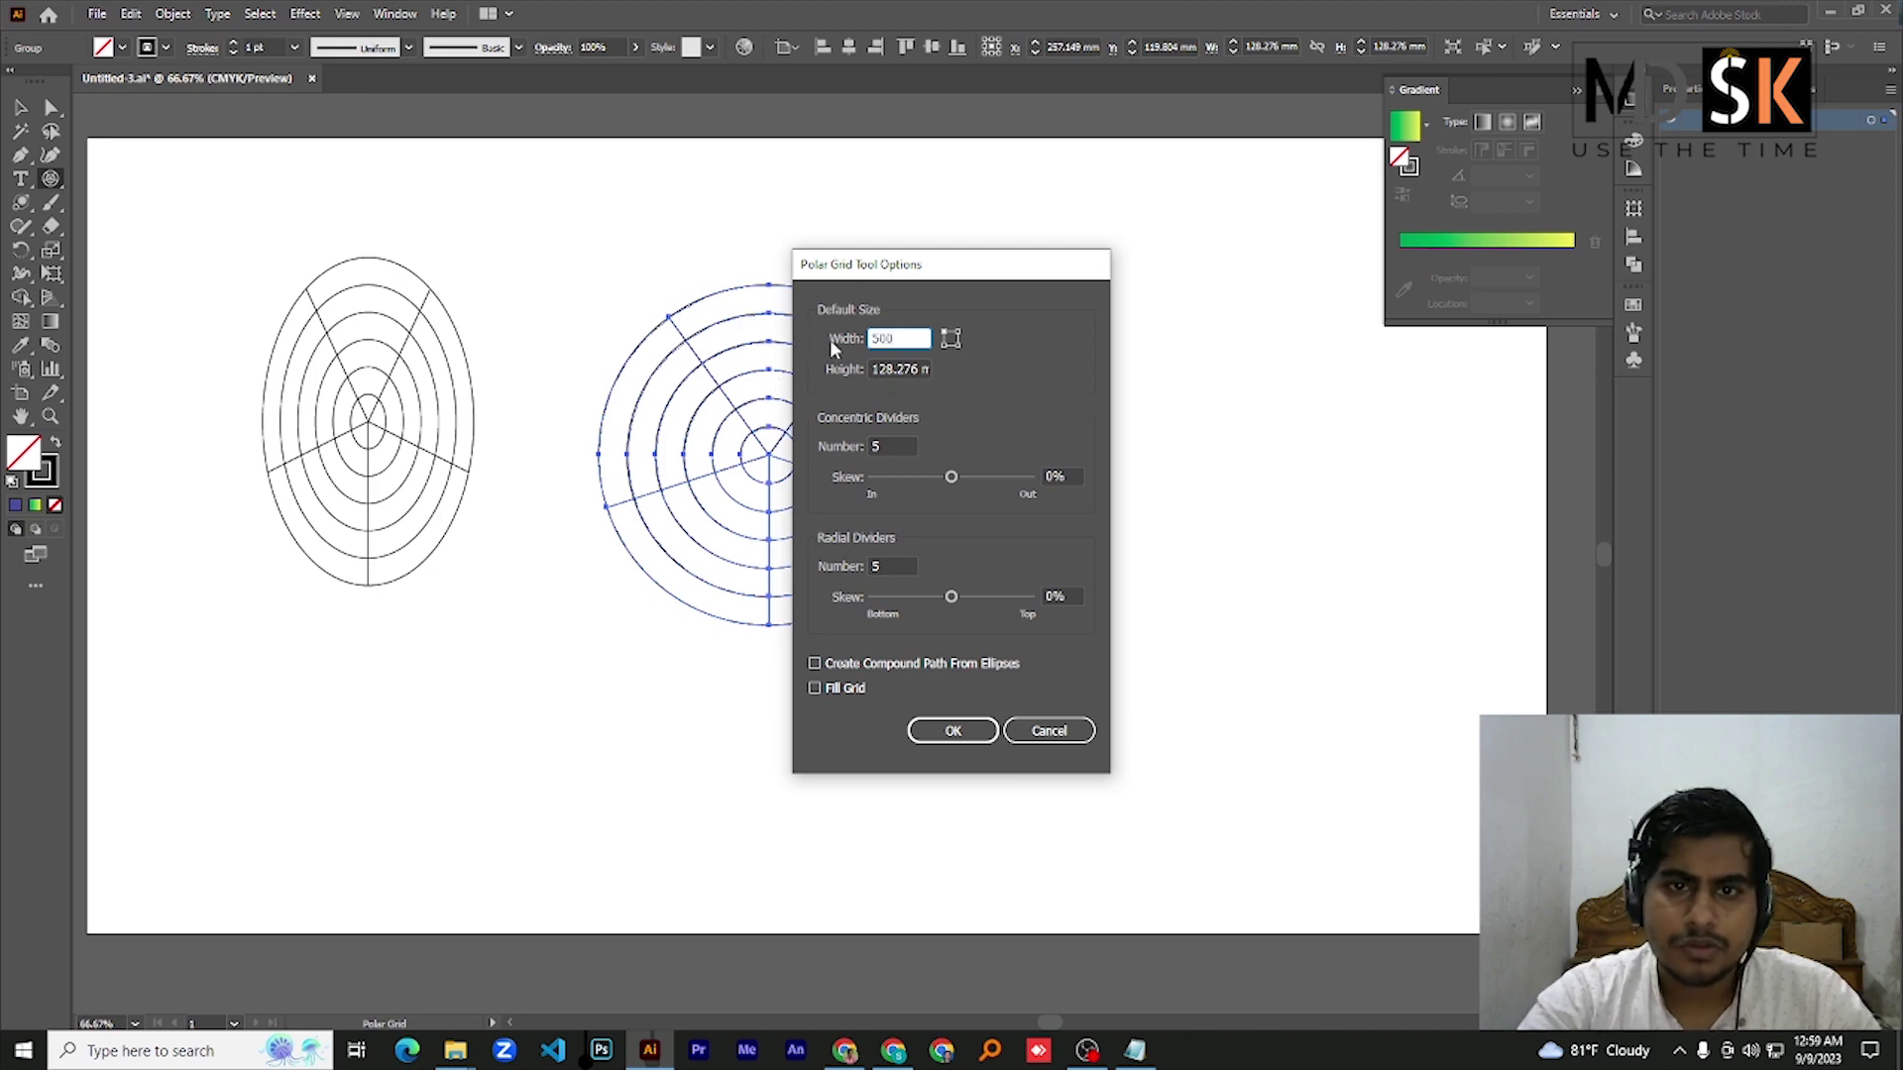
{"action": "type", "text": "500"}
{"action": "key", "text": "Tab"}
{"action": "key", "text": "ctrl+a"}
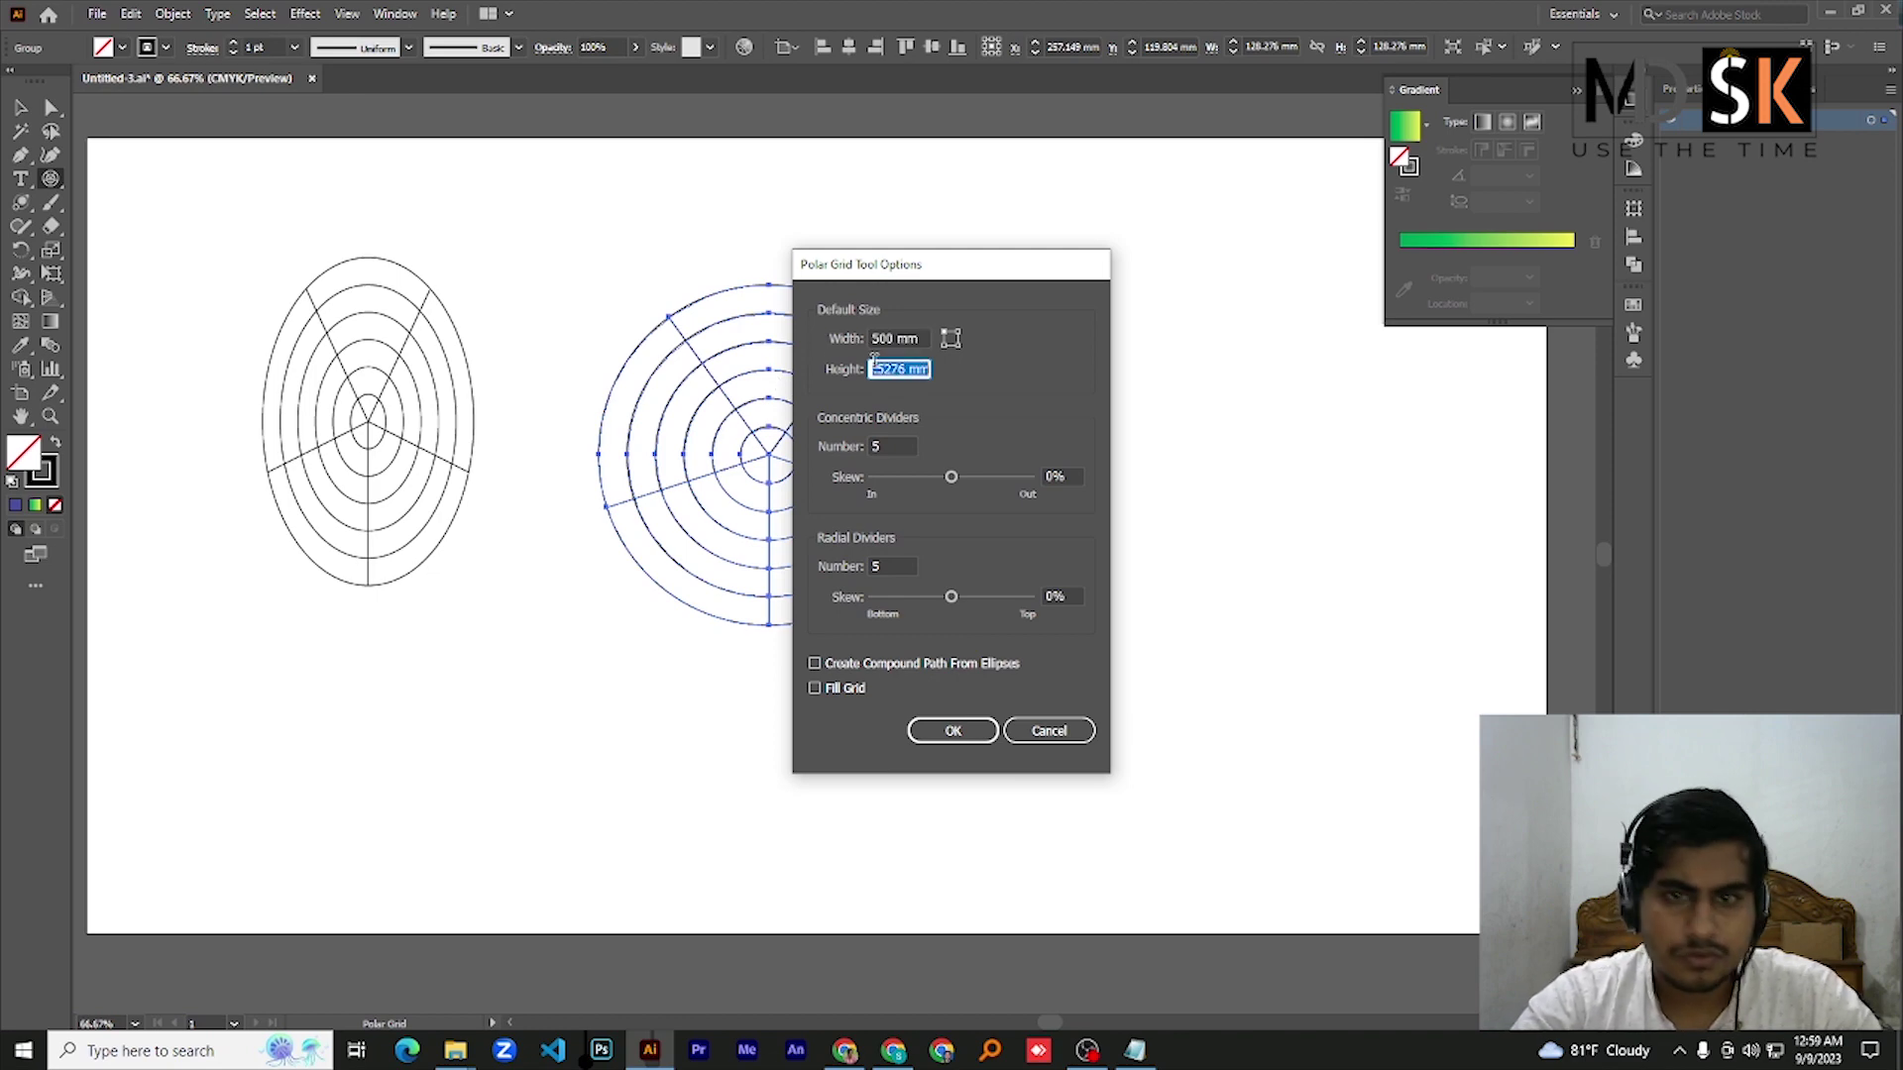
{"action": "type", "text": "500"}
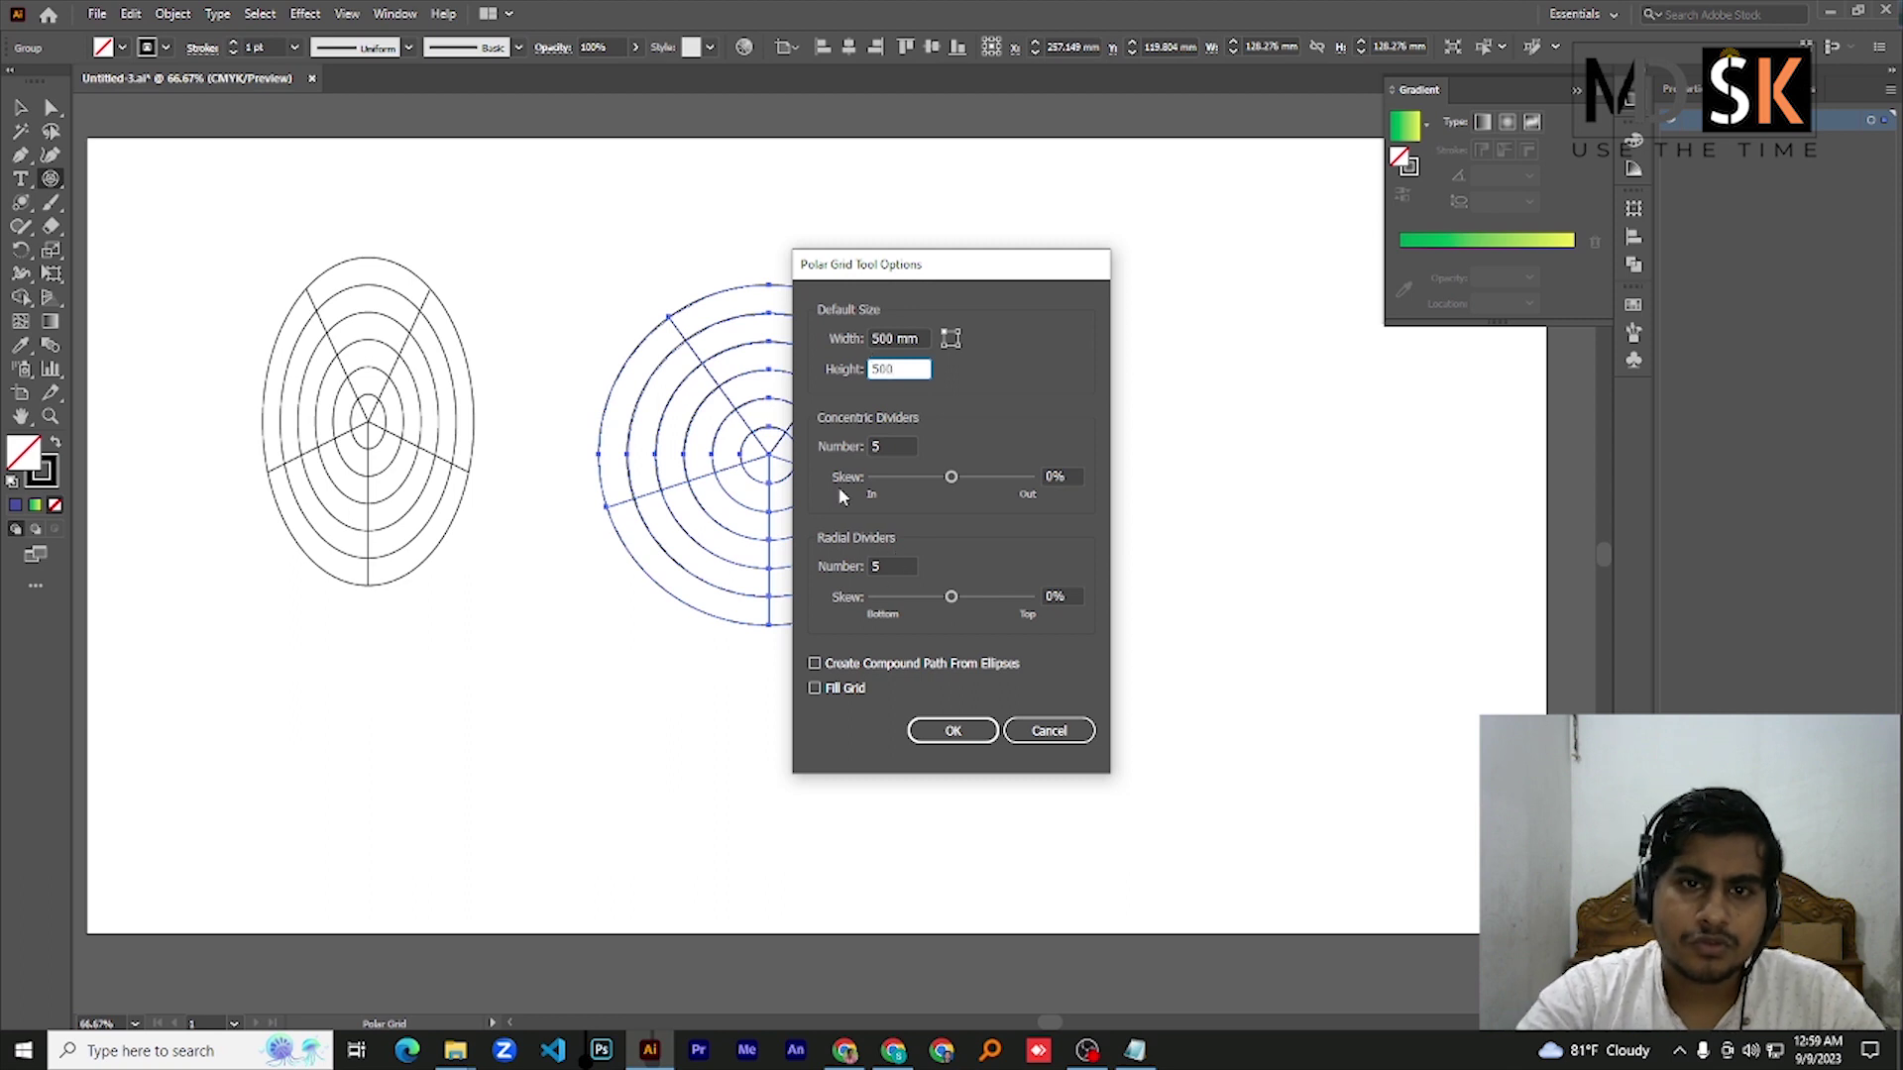
Set 5 concentric dividers and 4 radial dividers and create the polar grid
{"action": "key", "text": "Tab"}
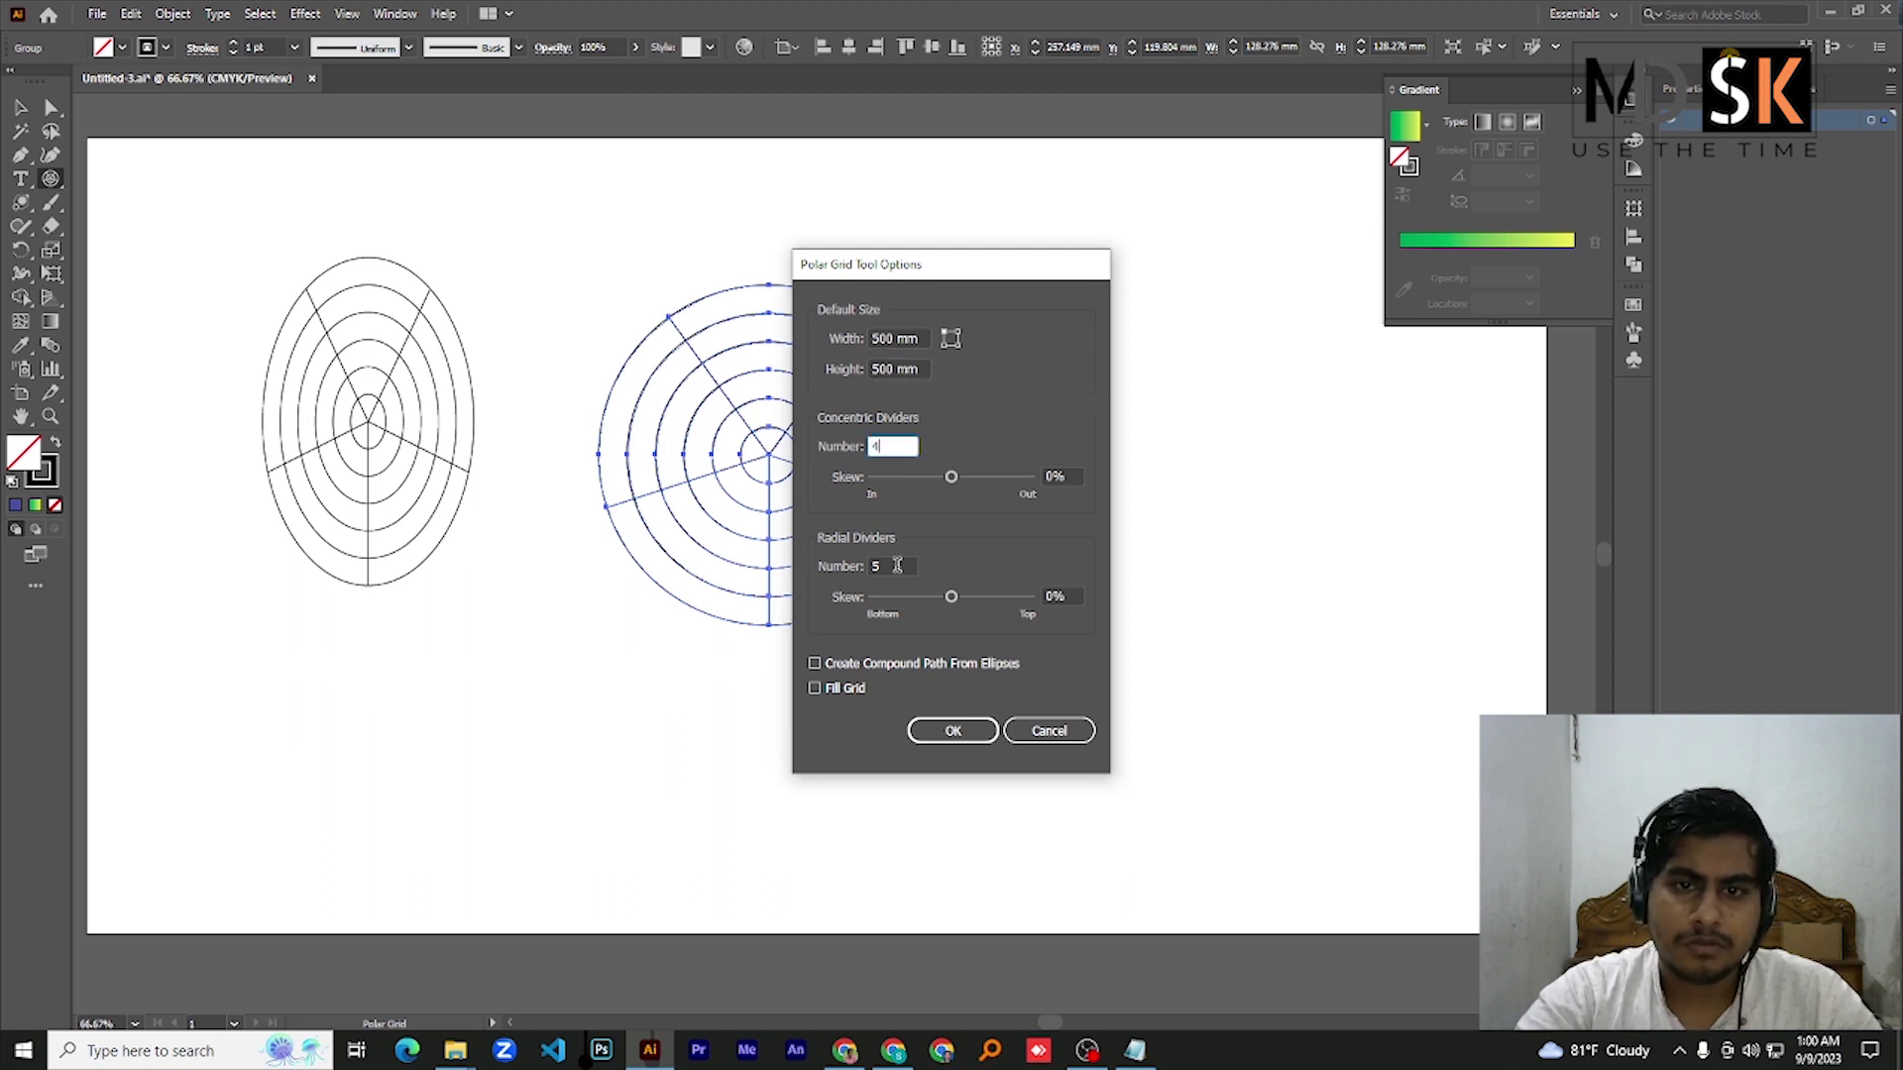
{"action": "type", "text": "4"}
{"action": "key", "text": "Tab"}
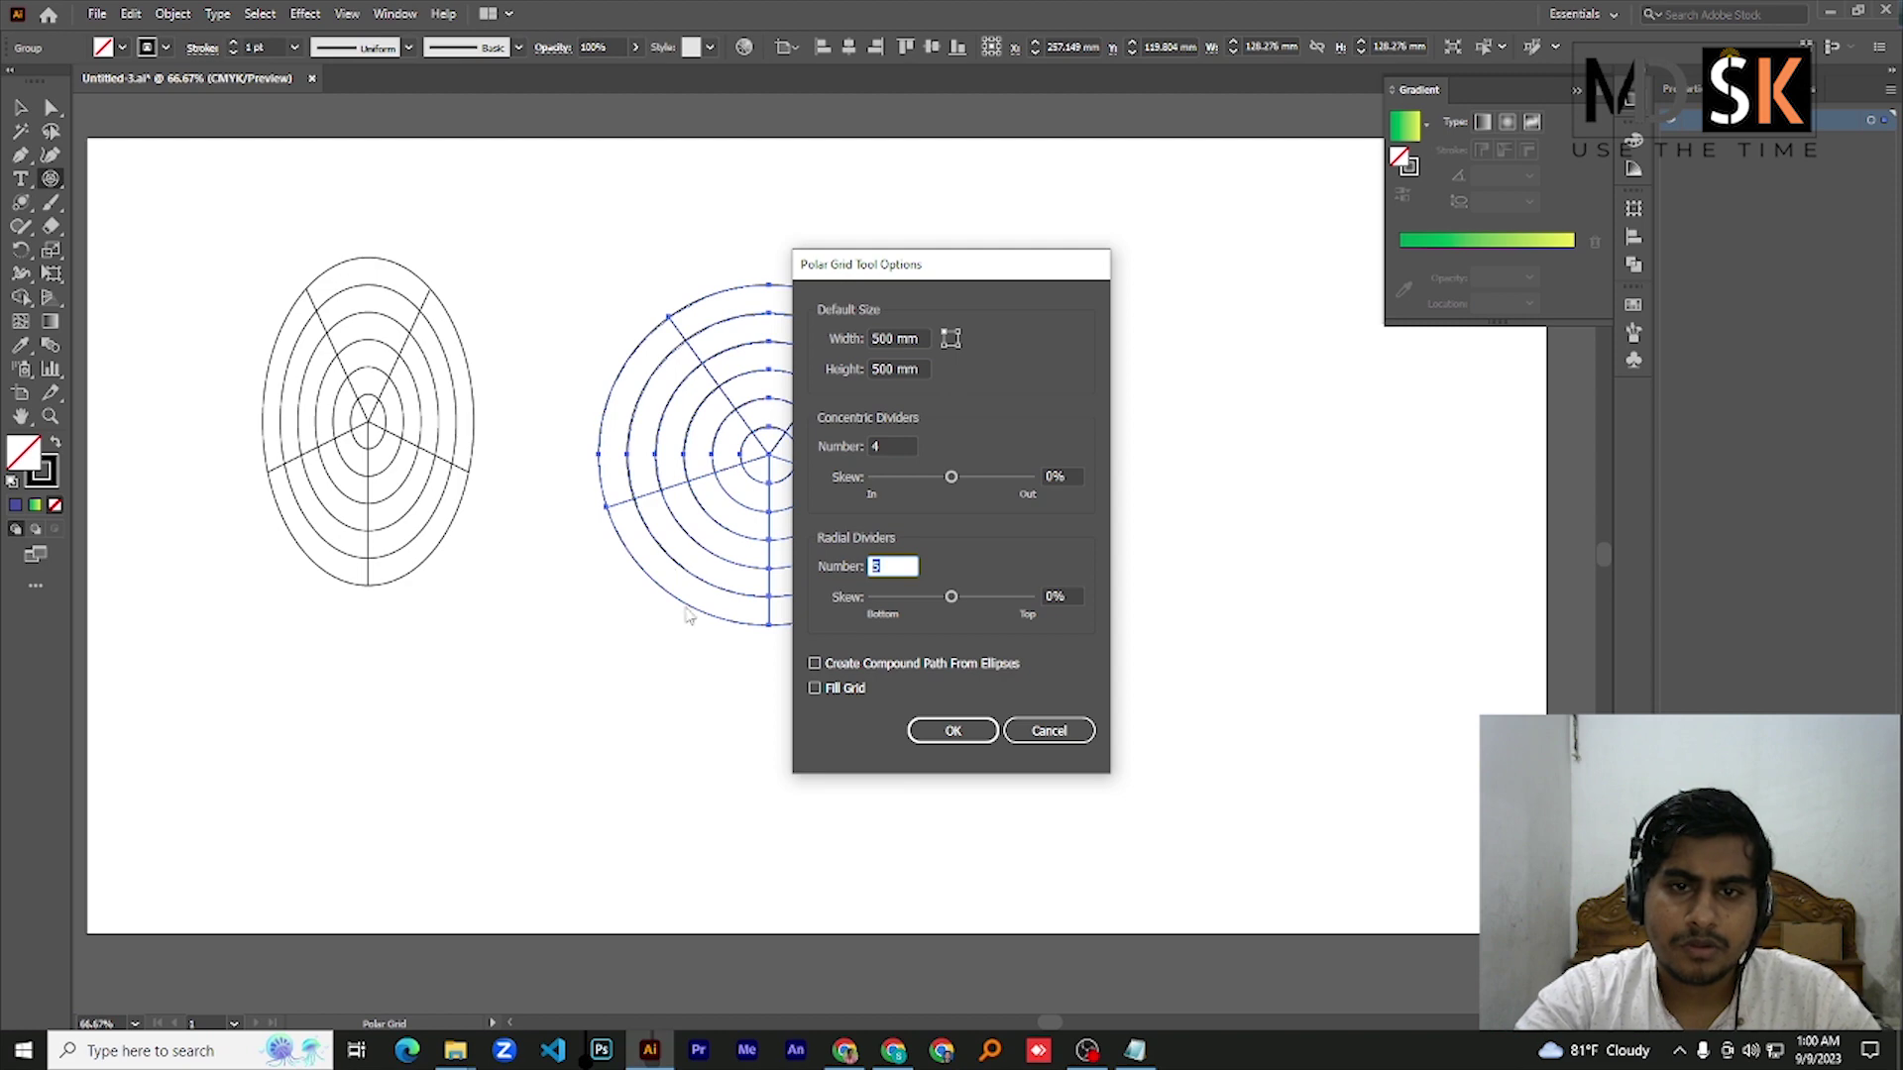
{"action": "left_click", "coordinate": [893, 446]}
{"action": "left_click", "coordinate": [895, 567]}
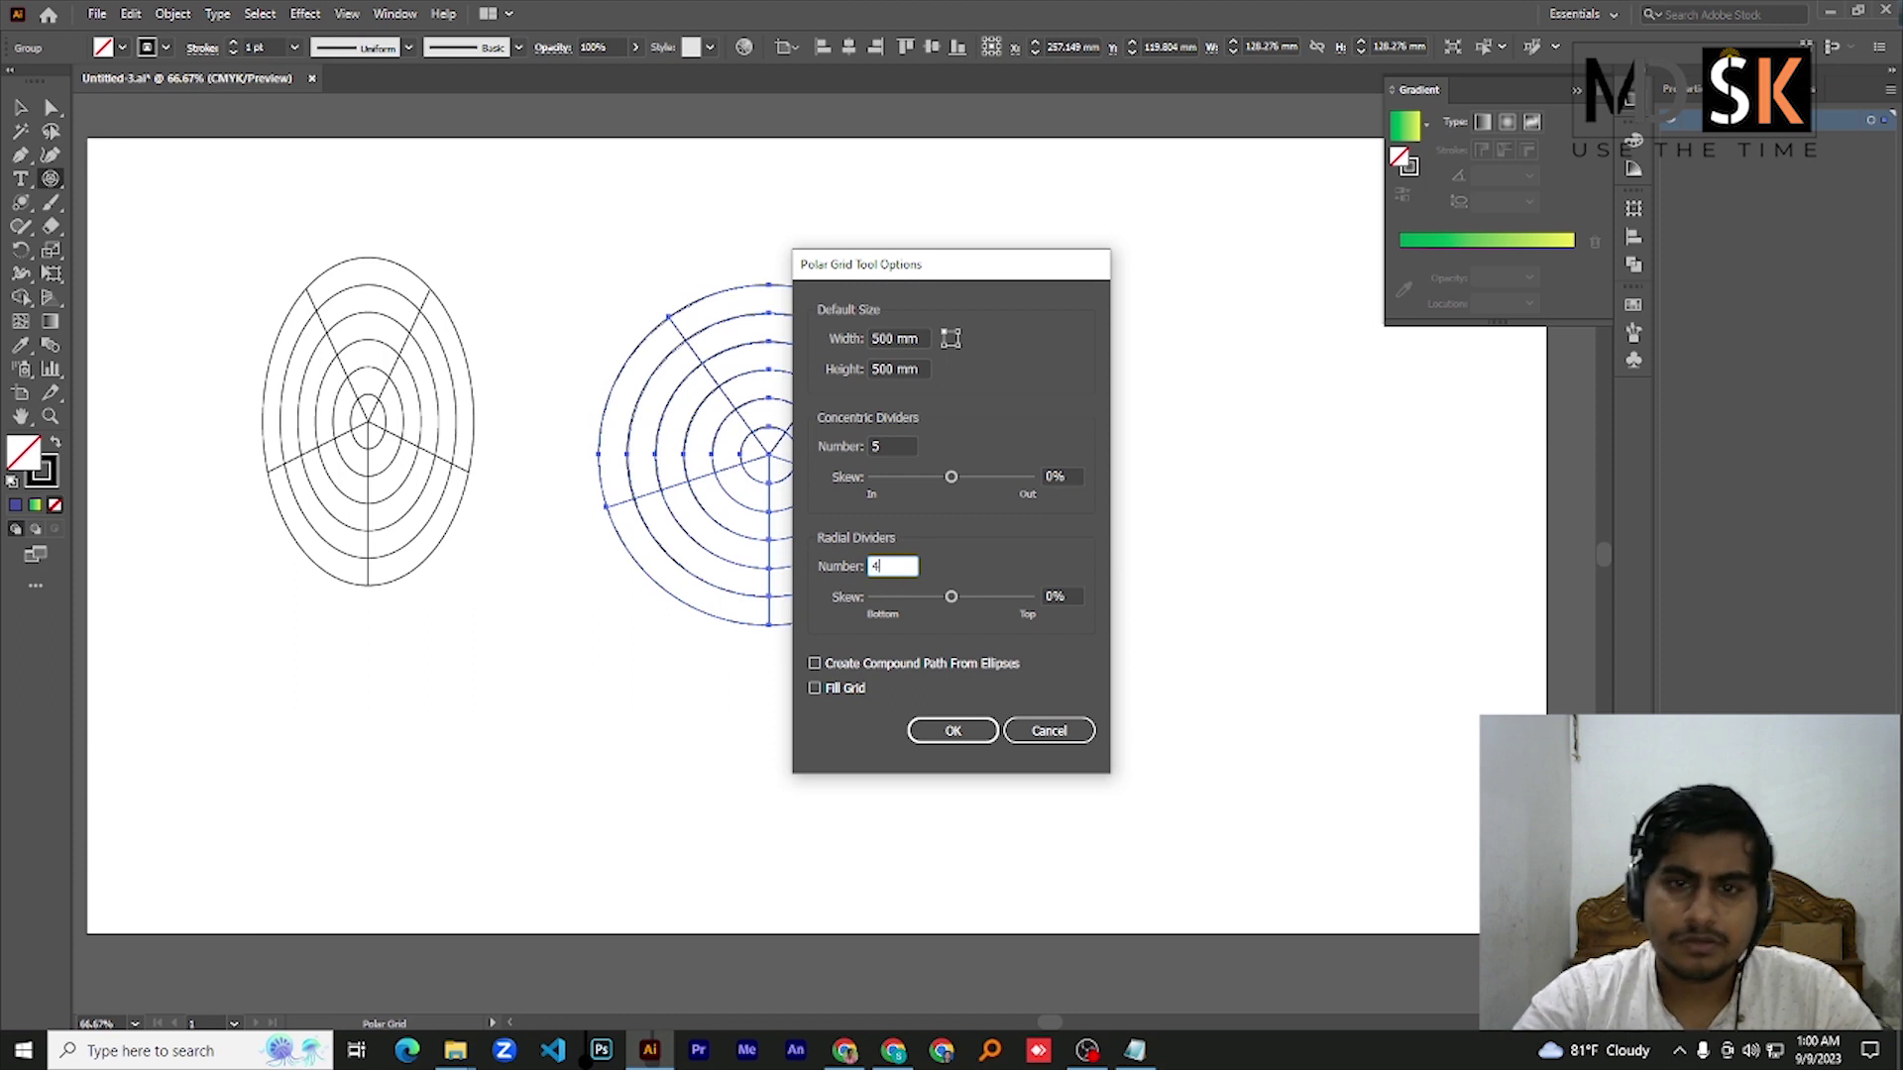
{"action": "left_click", "coordinate": [910, 734]}
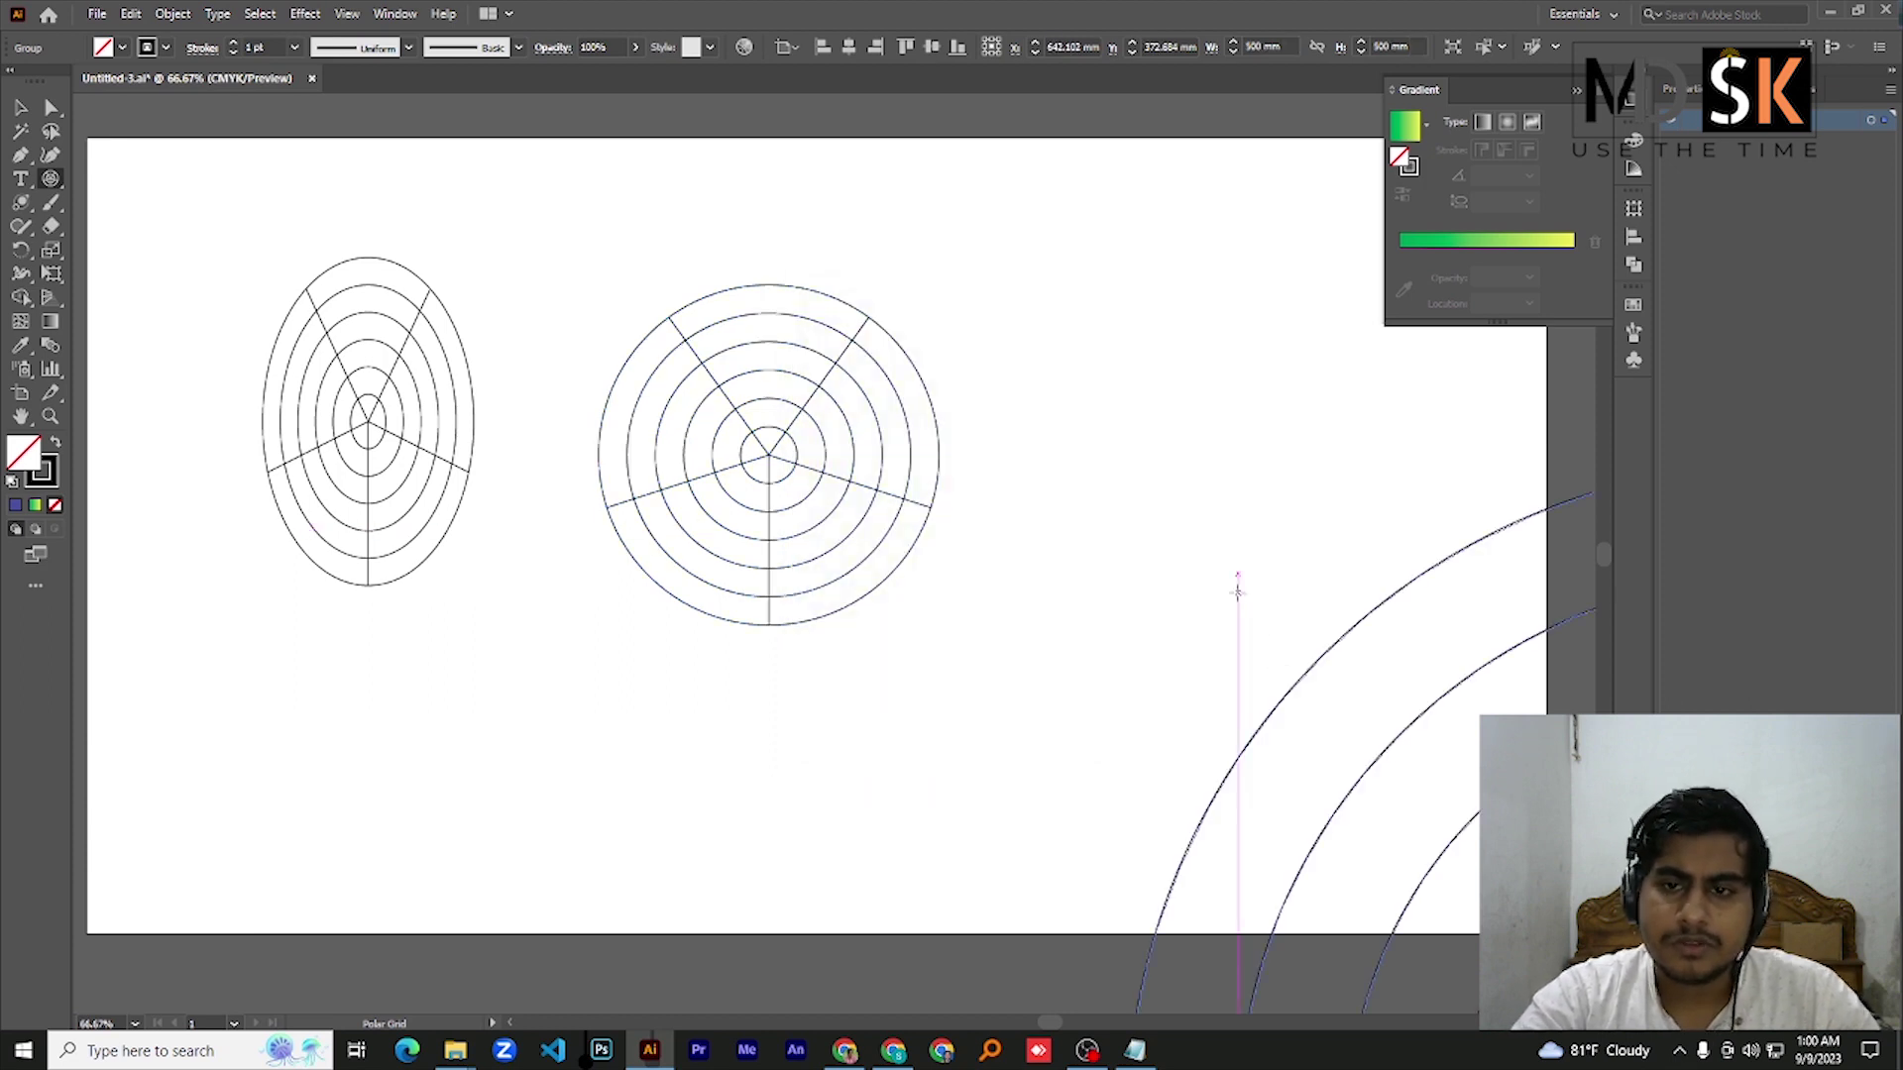
Delete the elliptical and the small circular polar grids from the artboard
{"action": "key", "text": "ctrl+minus"}
{"action": "key", "text": "ctrl+minus"}
{"action": "key", "text": "ctrl+minus"}
{"action": "key", "text": "ctrl+minus"}
{"action": "key", "text": "ctrl+minus"}
{"action": "key", "text": "ctrl+minus"}
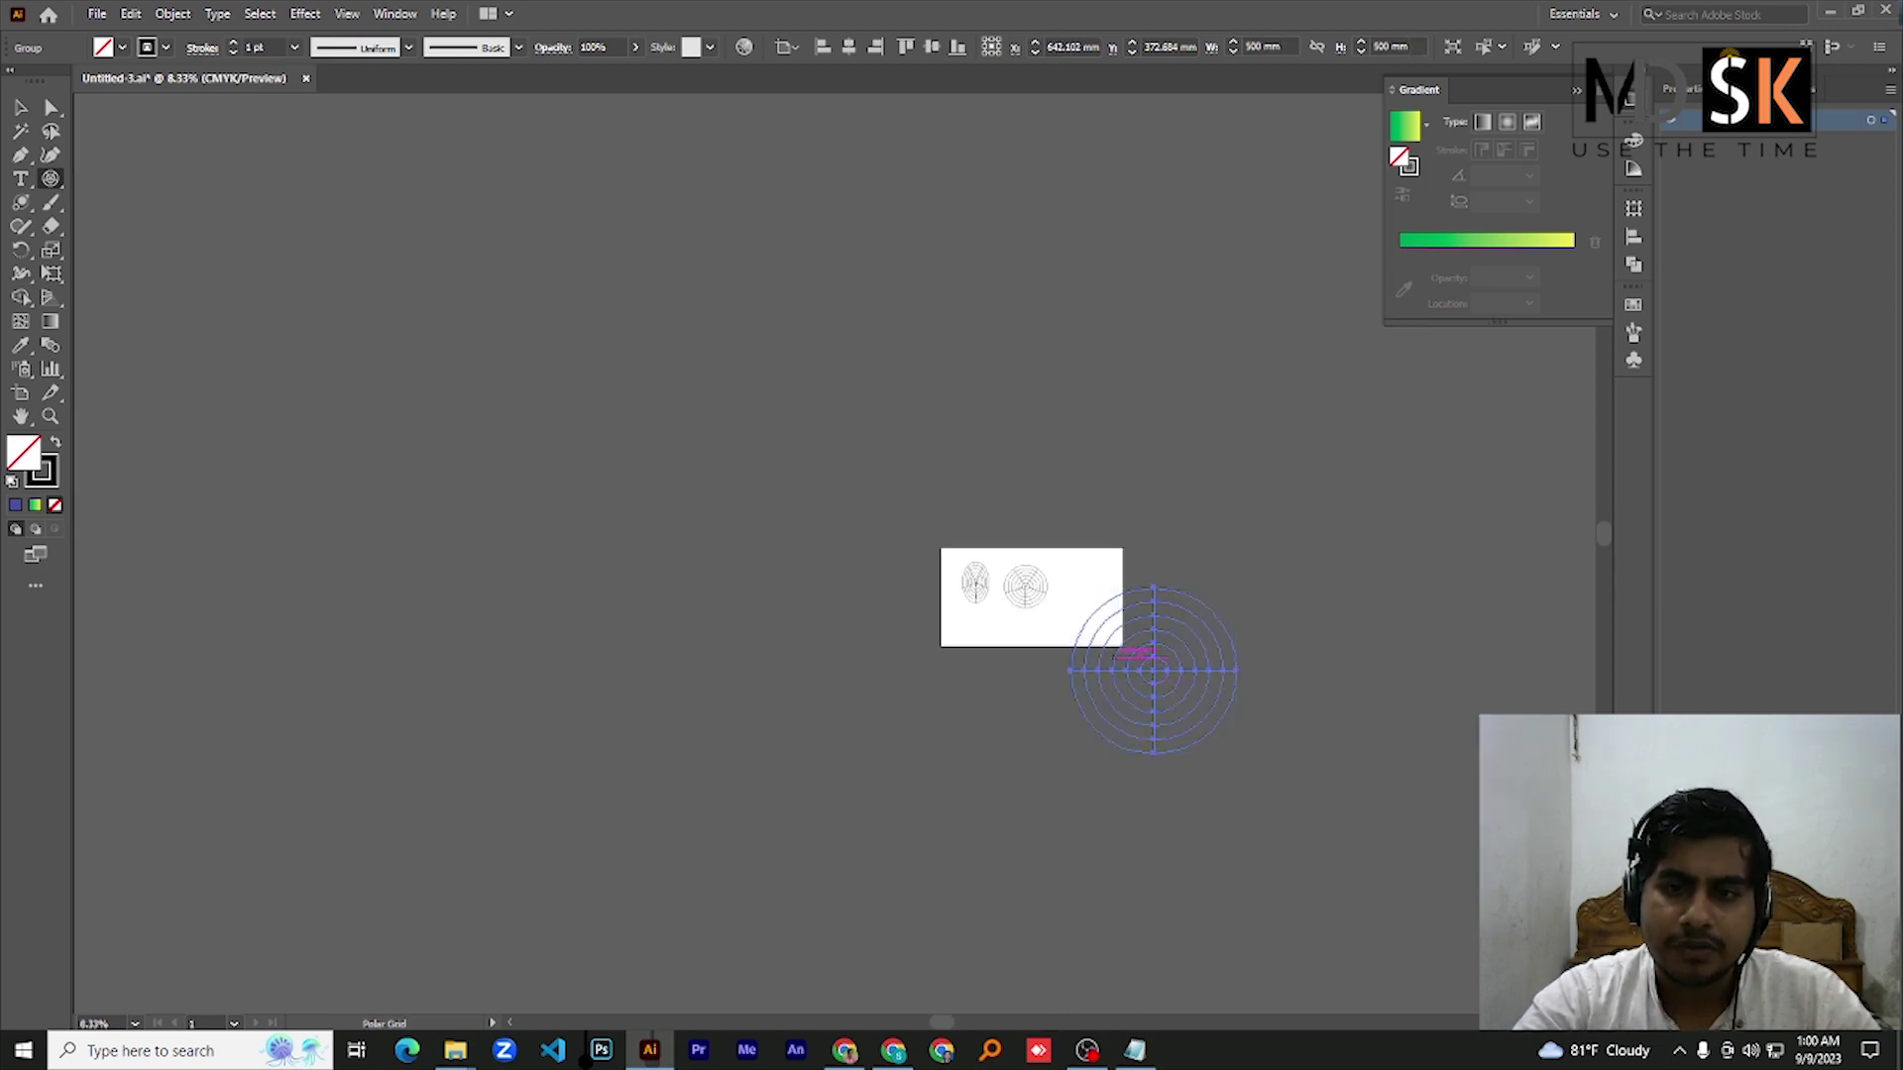
{"action": "scroll", "coordinate": [1011, 606], "scroll_direction": "up", "scroll_amount": 3}
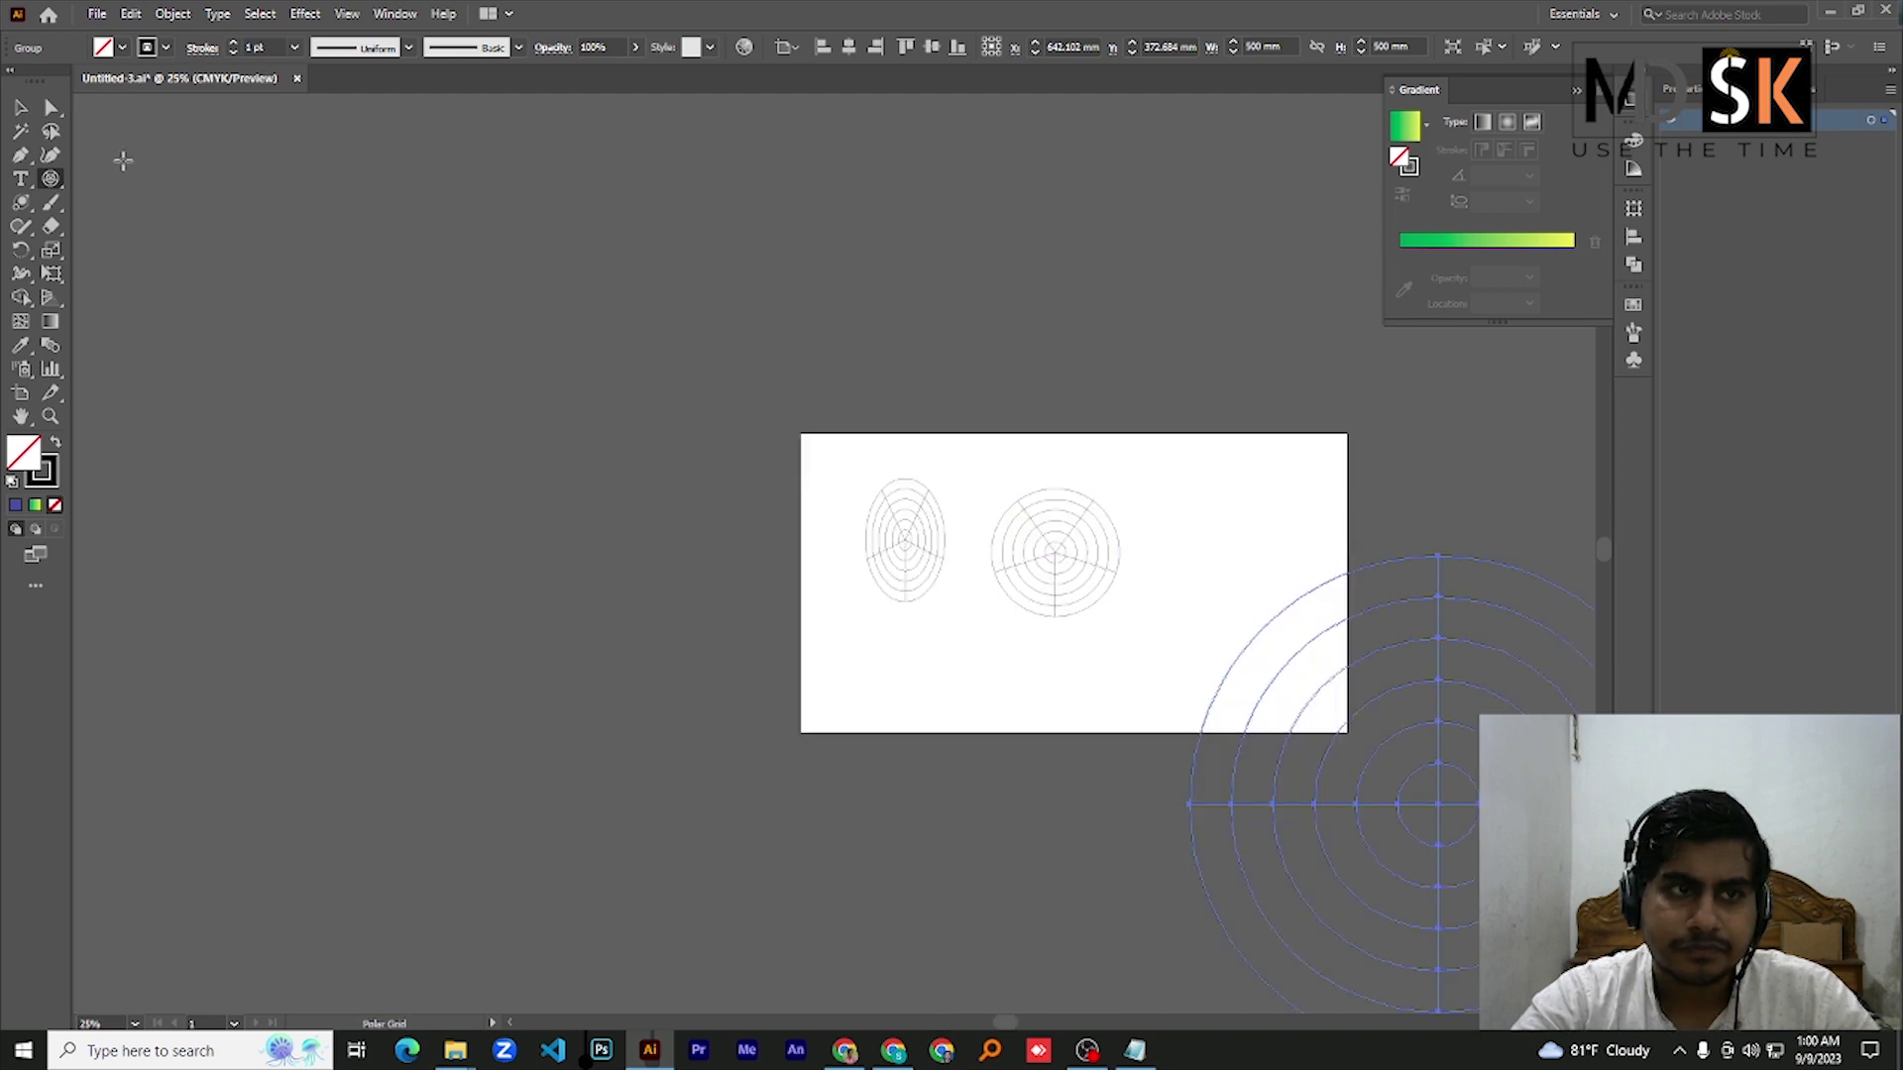
{"action": "left_click", "coordinate": [20, 106]}
{"action": "left_click_drag", "start_coordinate": [871, 472], "coordinate": [1131, 636]}
{"action": "key", "text": "Delete"}
Move the large polar grid over the artboard, scale it down proportionally to about 147 mm, and center it vertically on the artboard
{"action": "left_click", "coordinate": [1358, 713]}
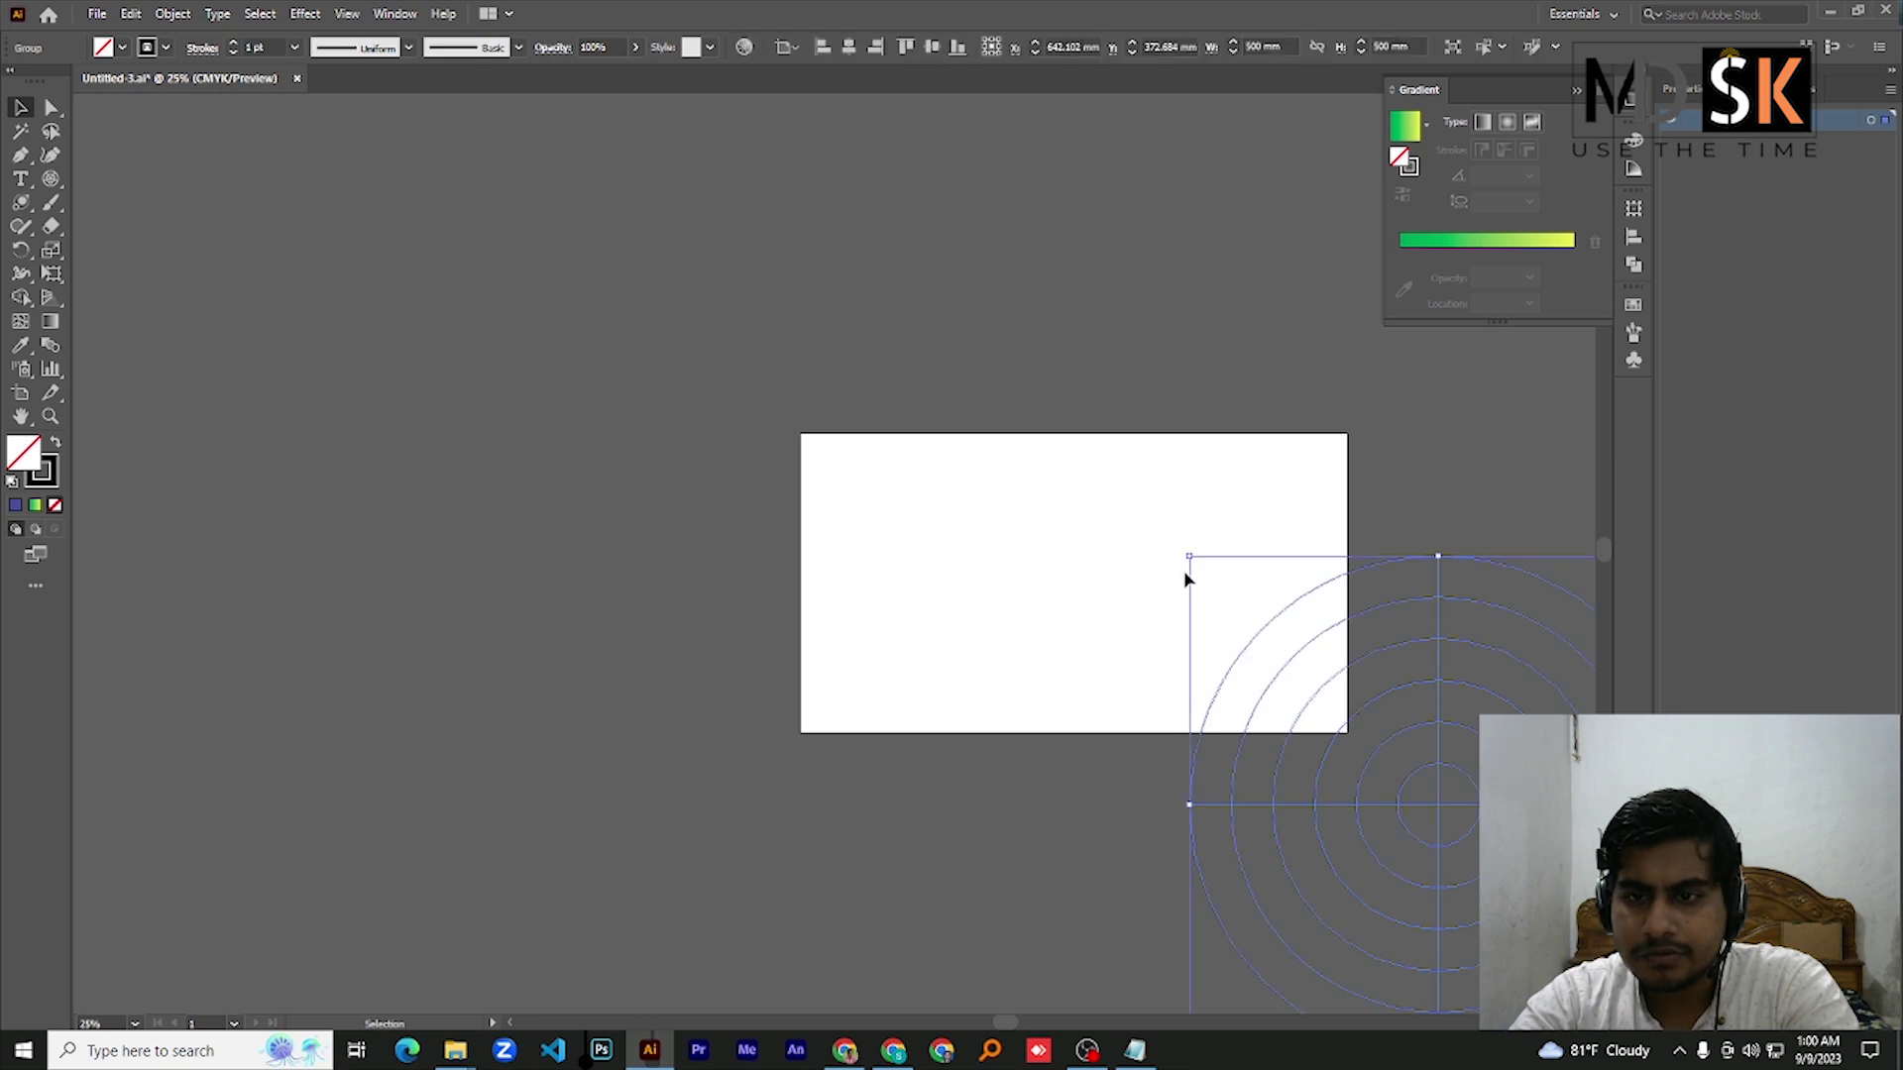
{"action": "left_click_drag", "start_coordinate": [1136, 593], "coordinate": [877, 357]}
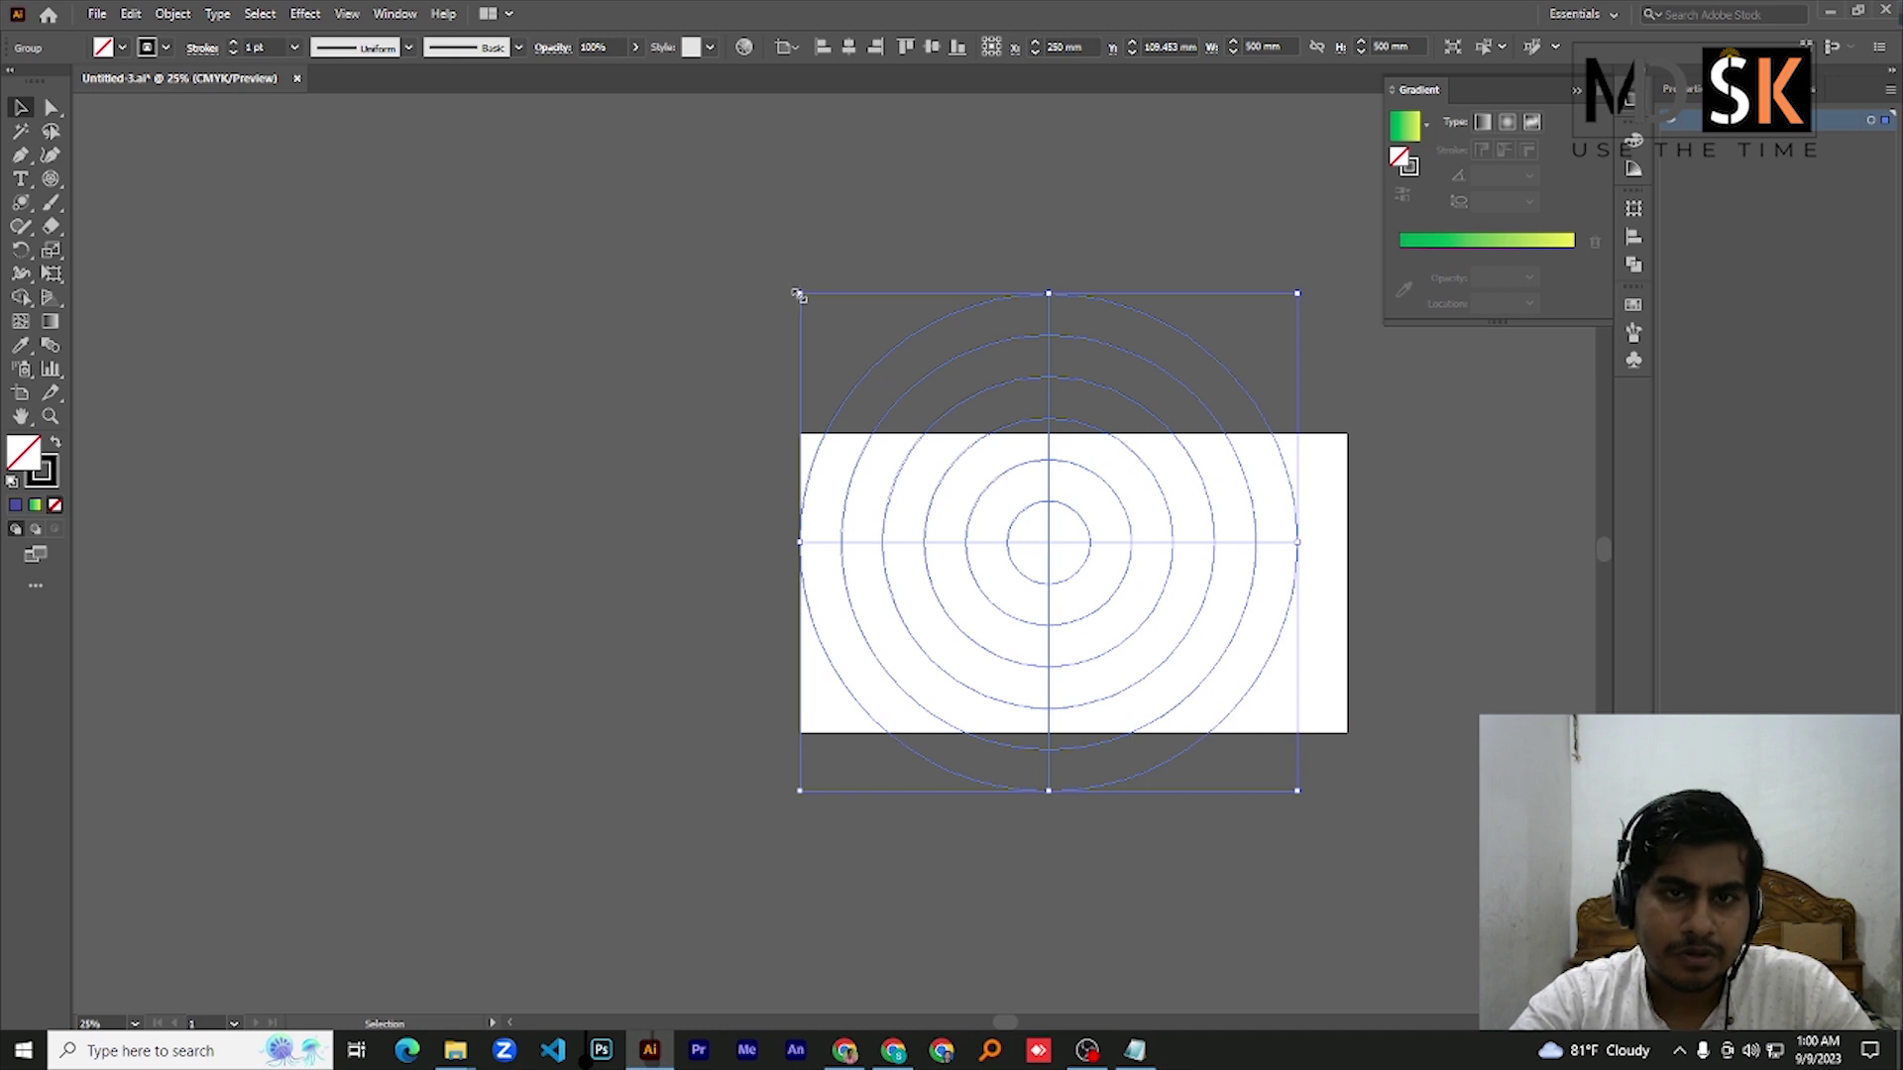
{"action": "left_click_drag", "start_coordinate": [799, 294], "coordinate": [1149, 645]}
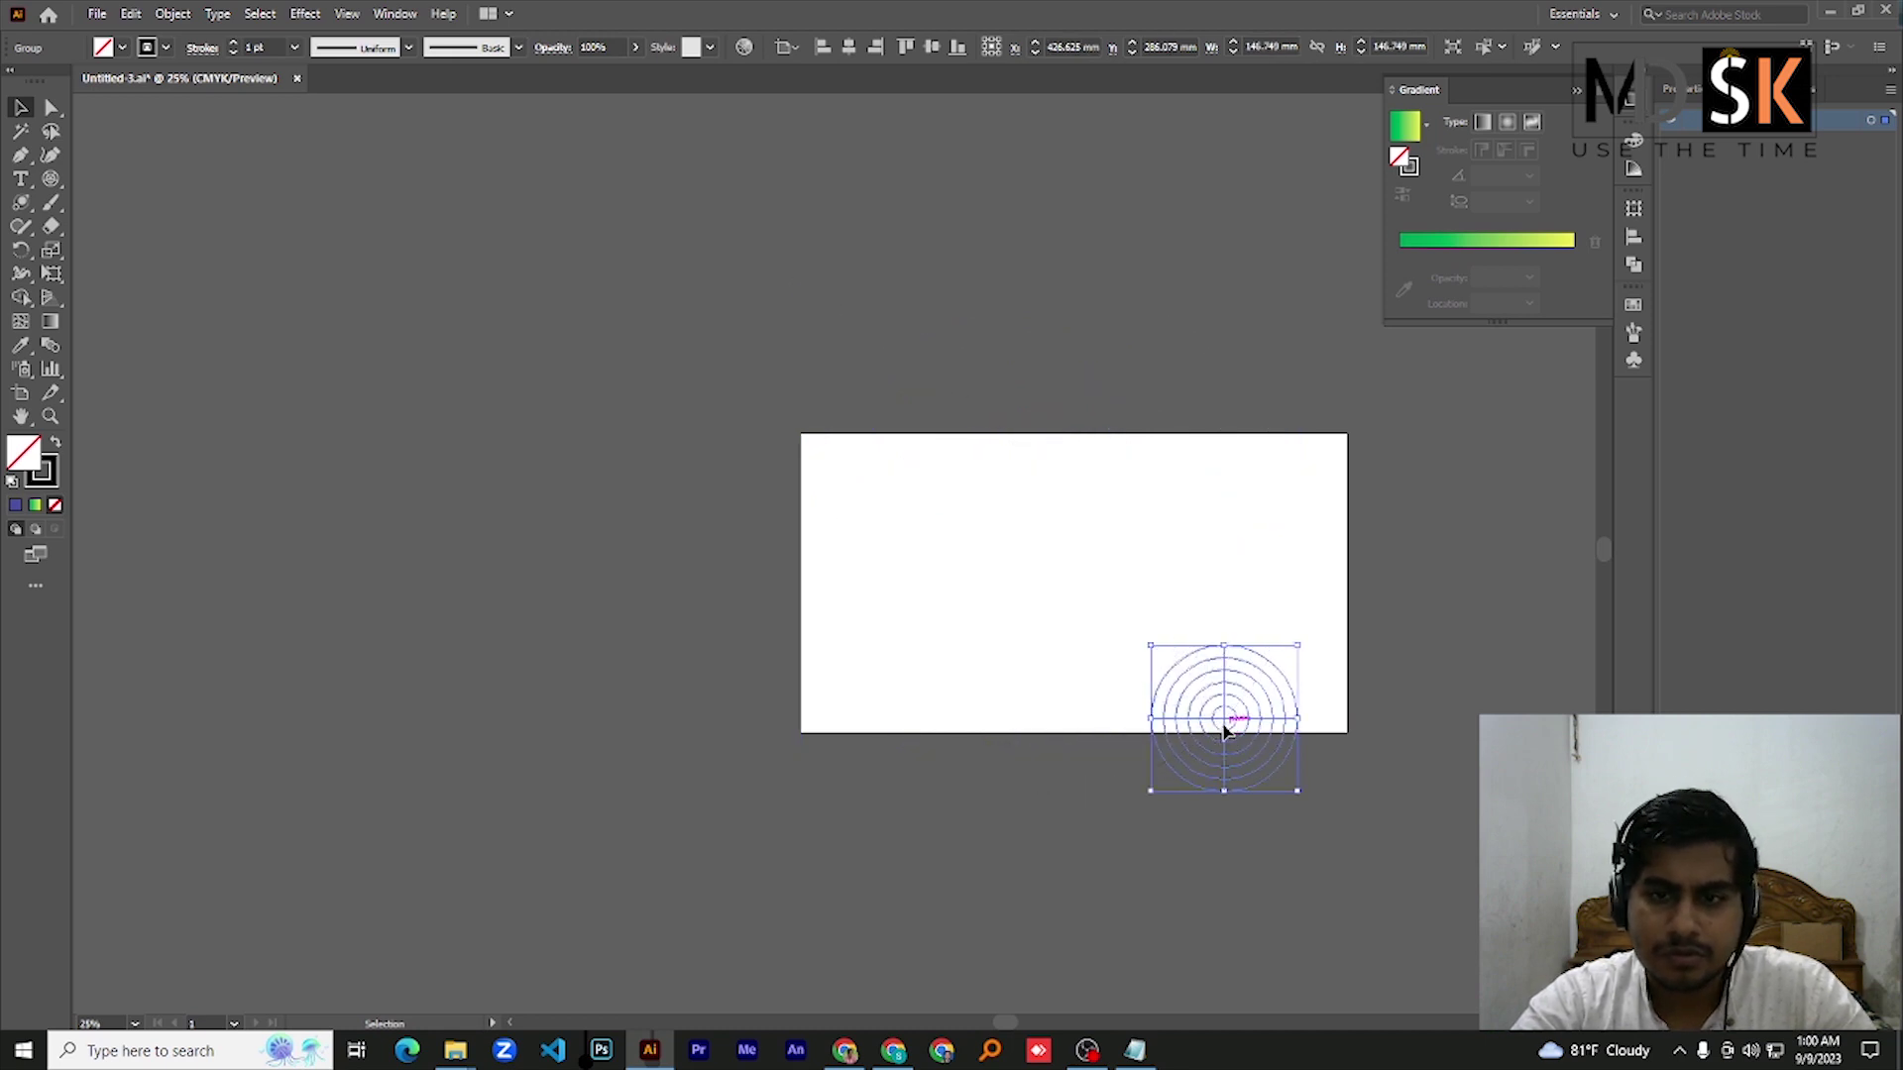
{"action": "left_click_drag", "start_coordinate": [1221, 730], "coordinate": [1031, 593]}
Draw a horizontal line about 213 mm long, centered on the topmost point of the outer circle
{"action": "key", "text": "ctrl+1"}
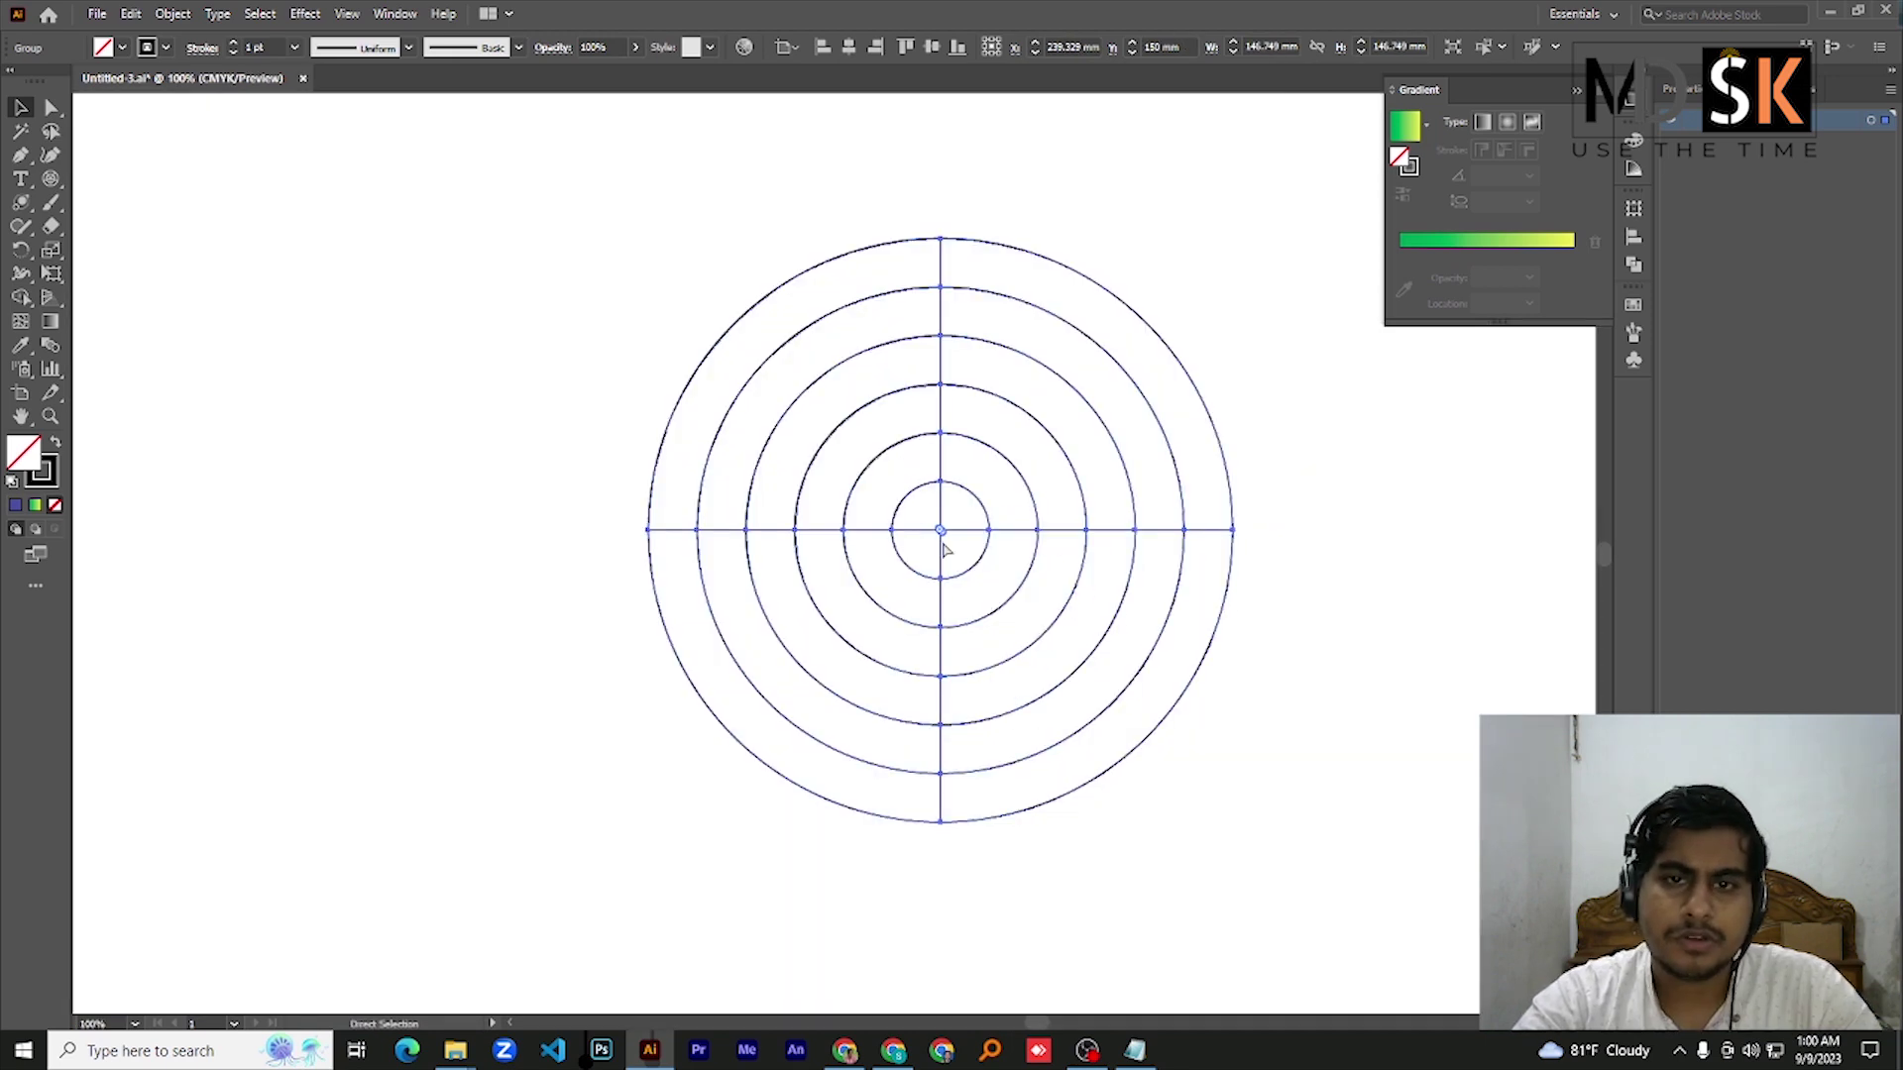
{"action": "left_click", "coordinate": [44, 183]}
{"action": "left_click", "coordinate": [148, 179]}
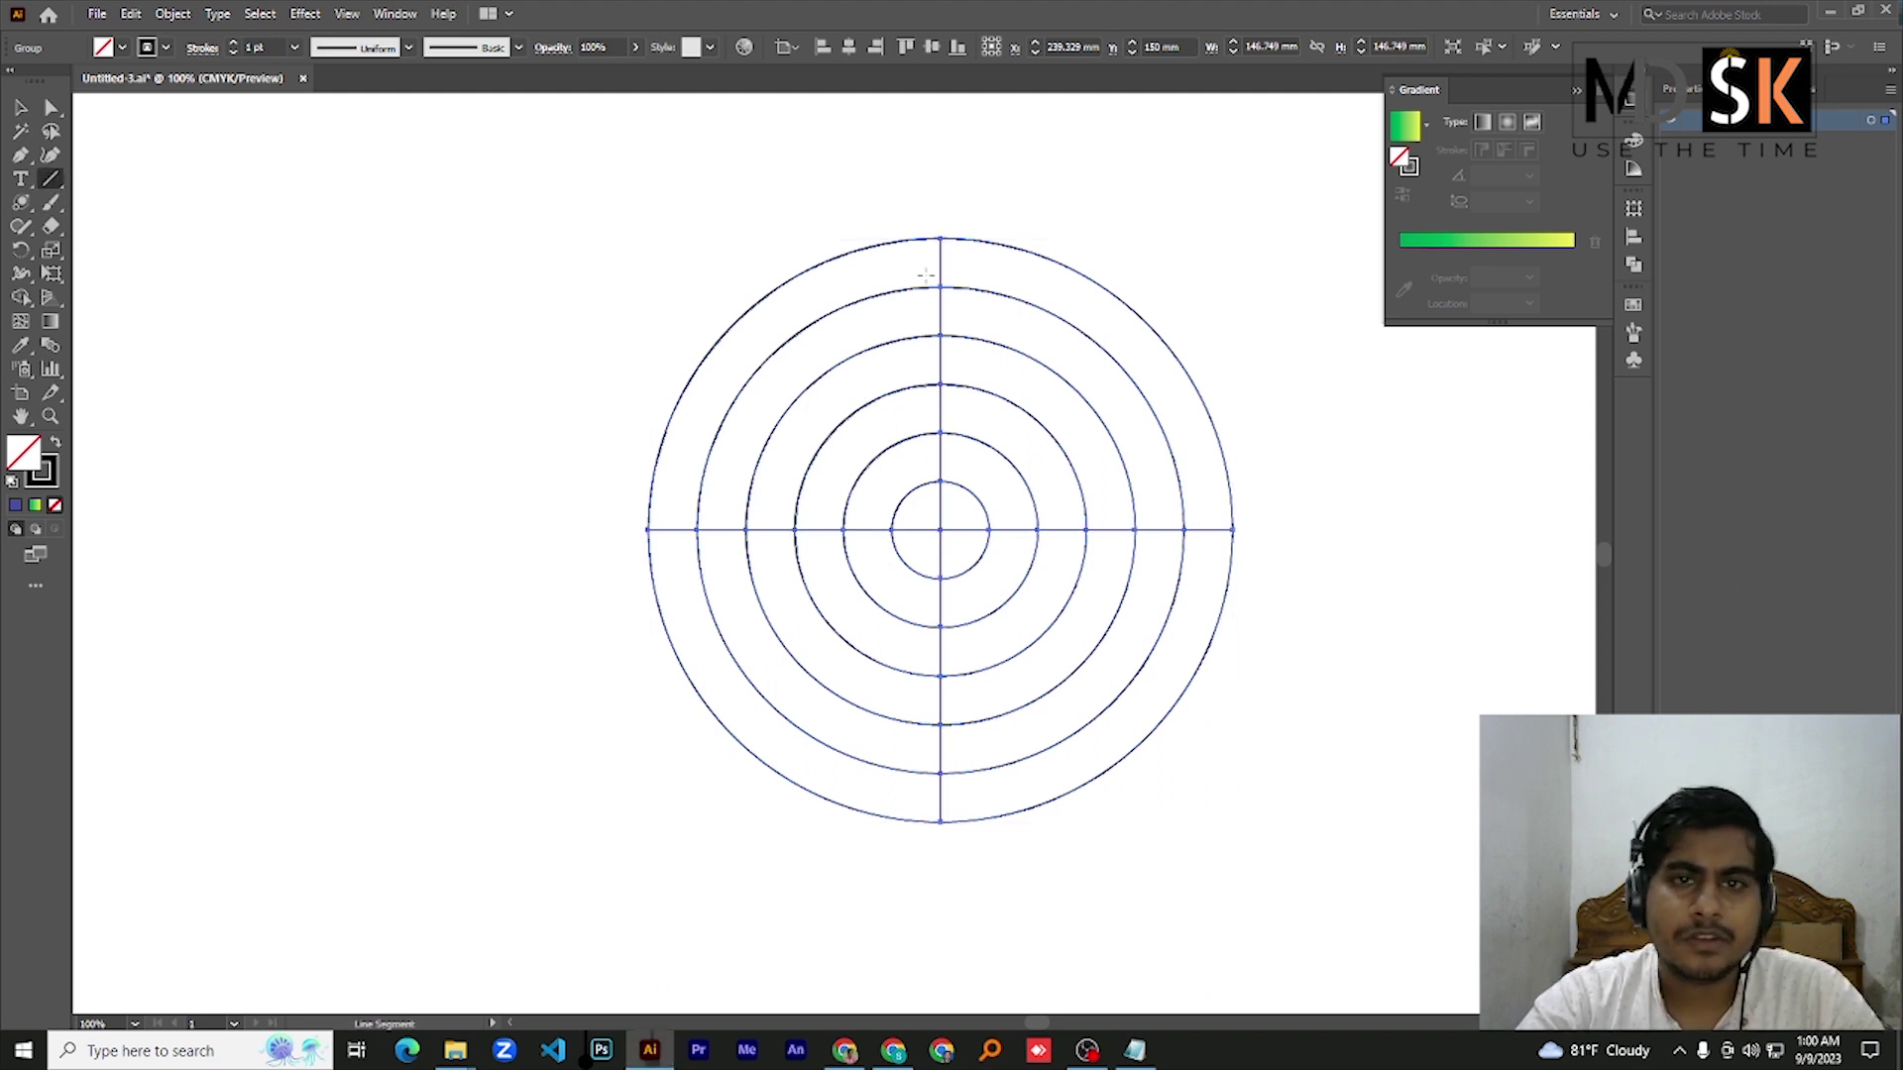
{"action": "left_click_drag", "start_coordinate": [940, 238], "coordinate": [1387, 238]}
Copy the horizontal line down to the next ring's top and repeat the copy at ring spacing to the bottom of the outer circle
{"action": "left_click", "coordinate": [21, 107]}
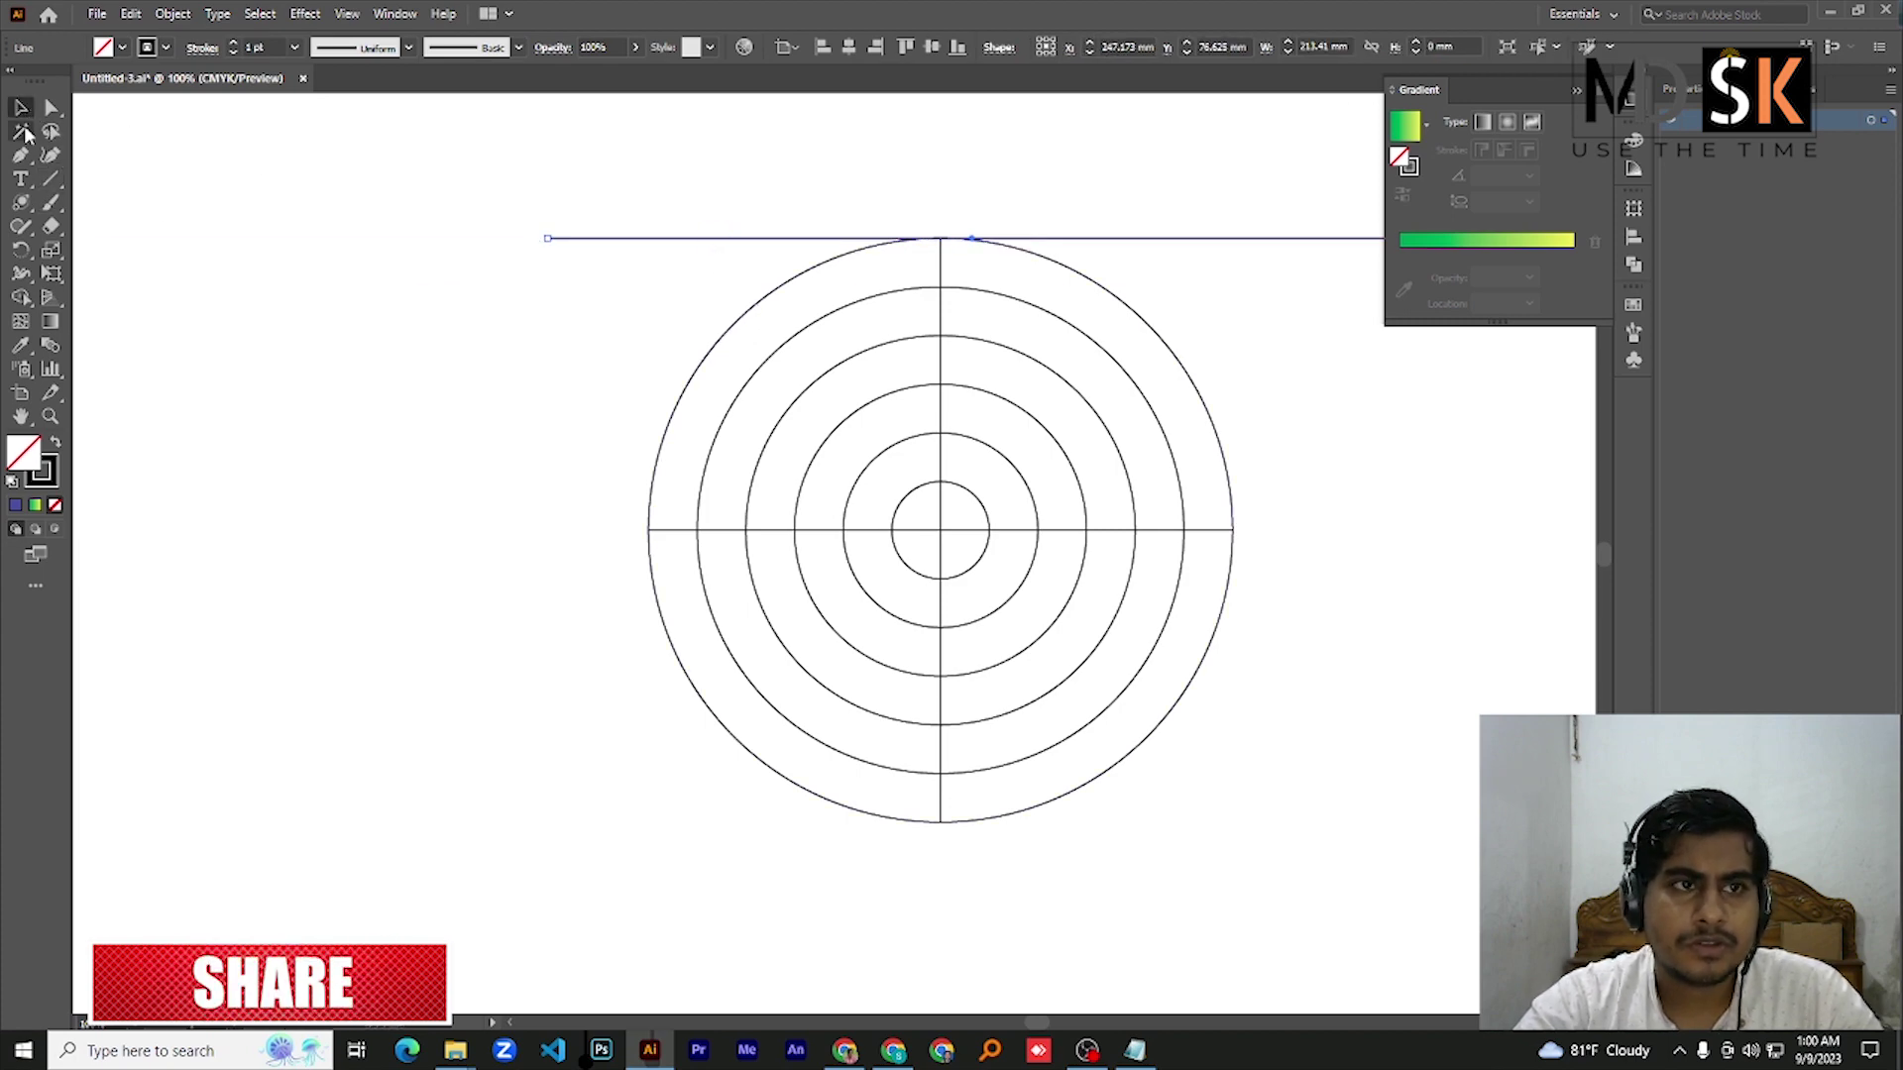
{"action": "left_click_drag", "start_coordinate": [690, 245], "coordinate": [682, 289]}
{"action": "key", "text": "ctrl+d"}
{"action": "key", "text": "ctrl+d"}
{"action": "key", "text": "ctrl+d"}
{"action": "key", "text": "ctrl+d"}
{"action": "key", "text": "ctrl+d"}
{"action": "key", "text": "ctrl+d"}
{"action": "key", "text": "ctrl+d"}
{"action": "key", "text": "ctrl+d"}
{"action": "key", "text": "ctrl+d"}
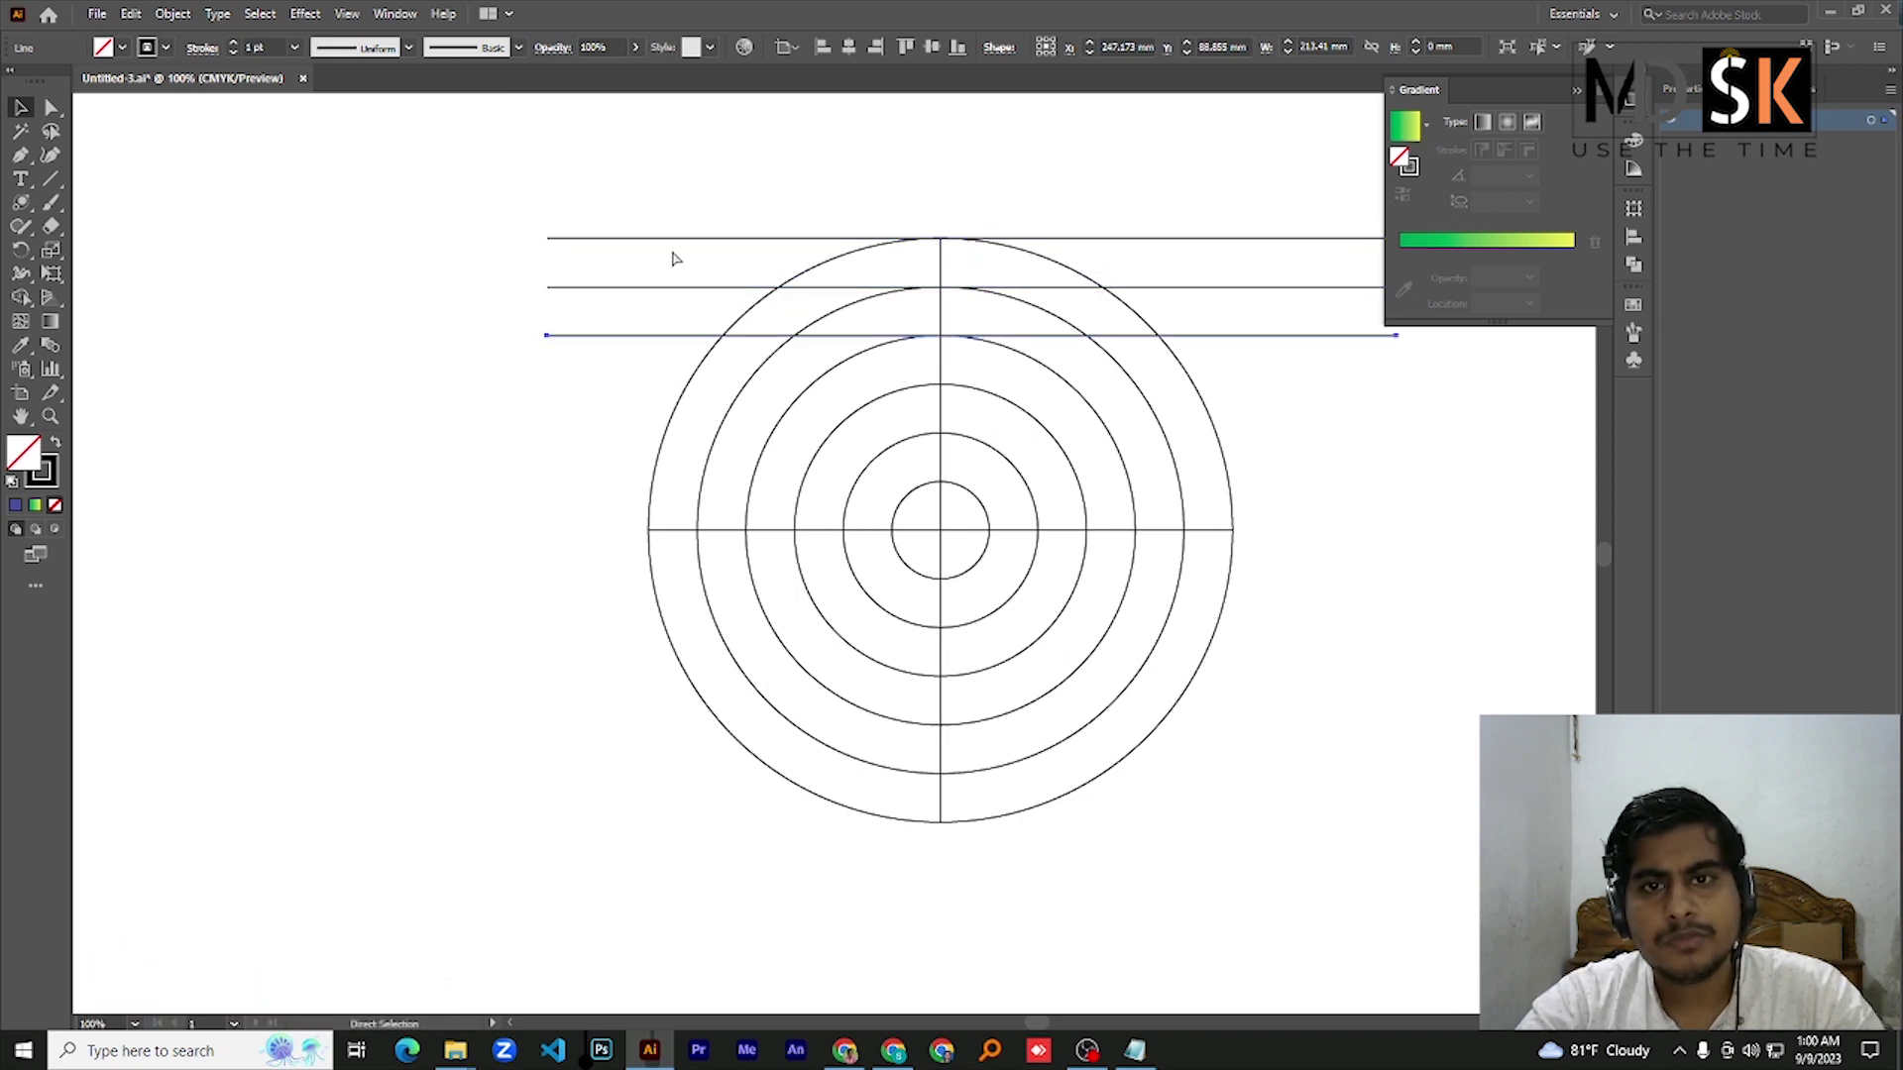
{"action": "key", "text": "ctrl+d"}
{"action": "key", "text": "ctrl+d"}
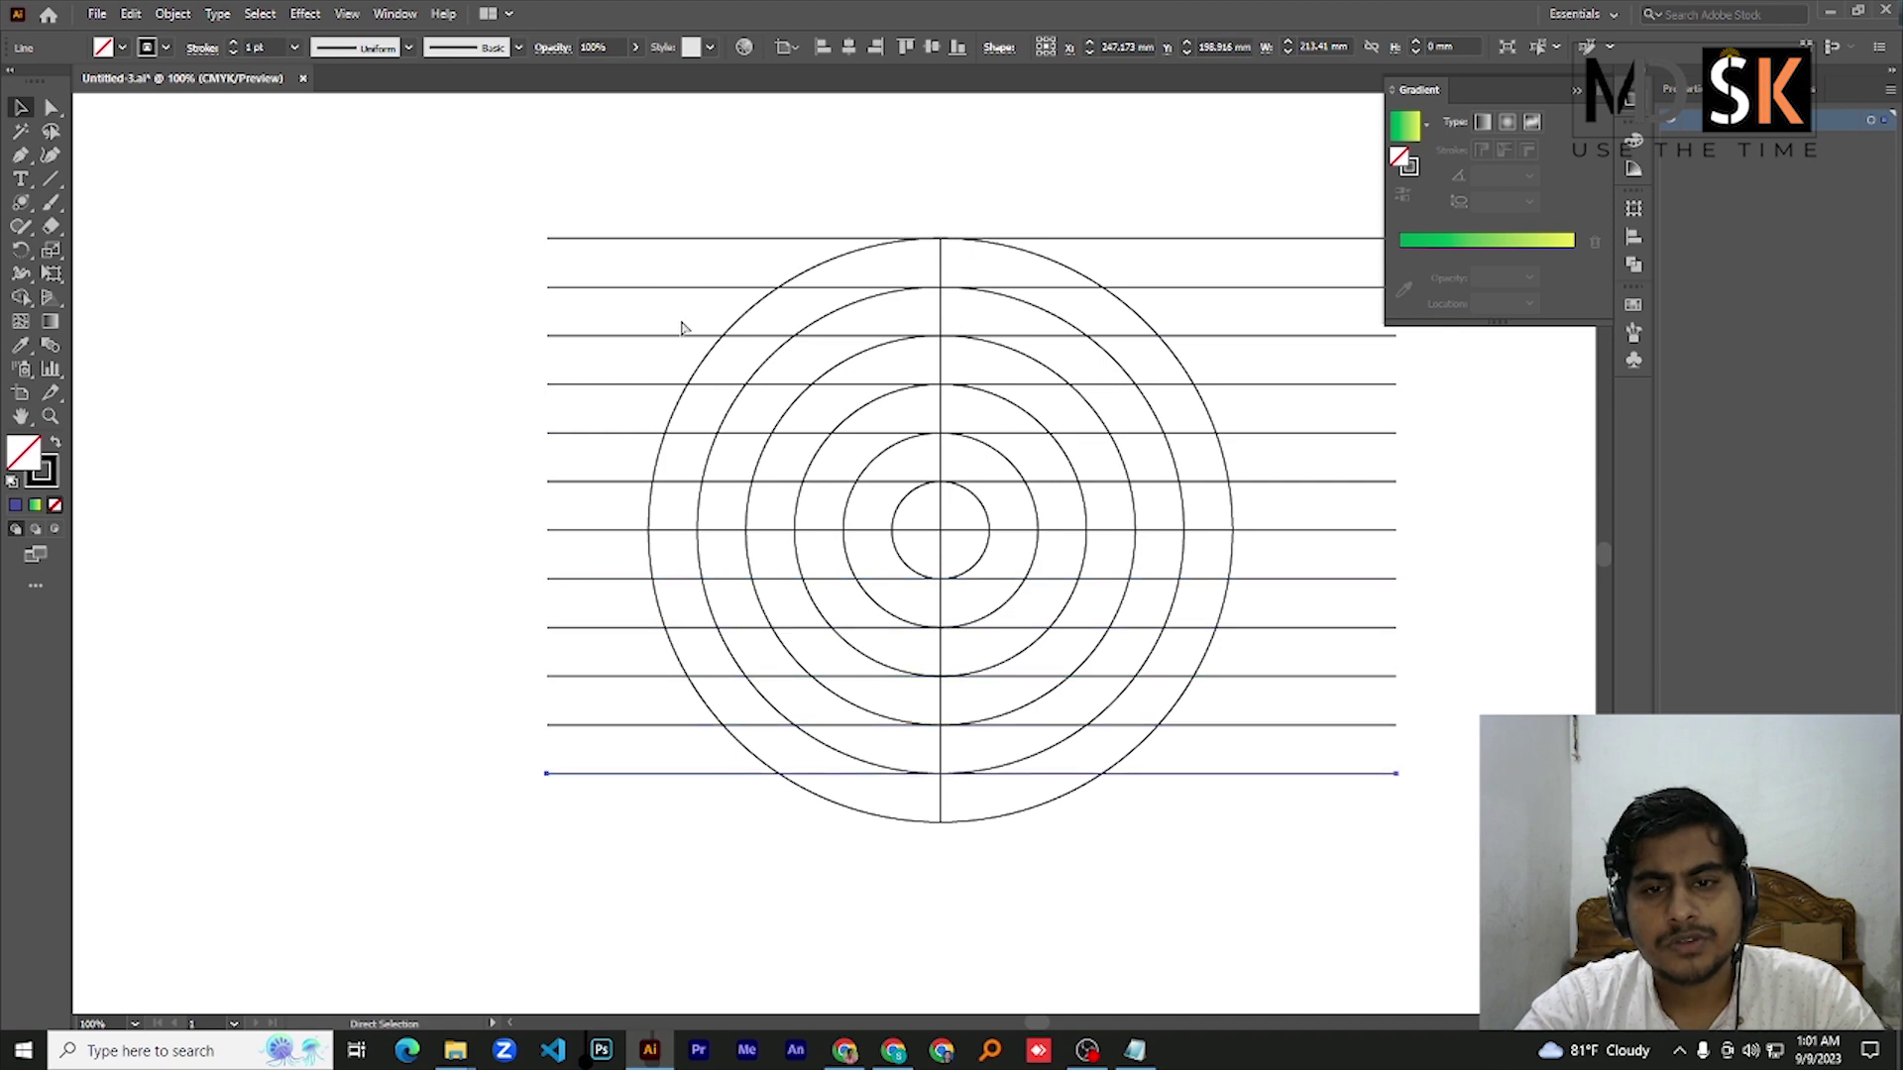
Draw a vertical line about 176 mm long tangent to the outer circle's left edge and copy it to the next ring
{"action": "right_click", "coordinate": [51, 178]}
{"action": "left_click", "coordinate": [129, 180]}
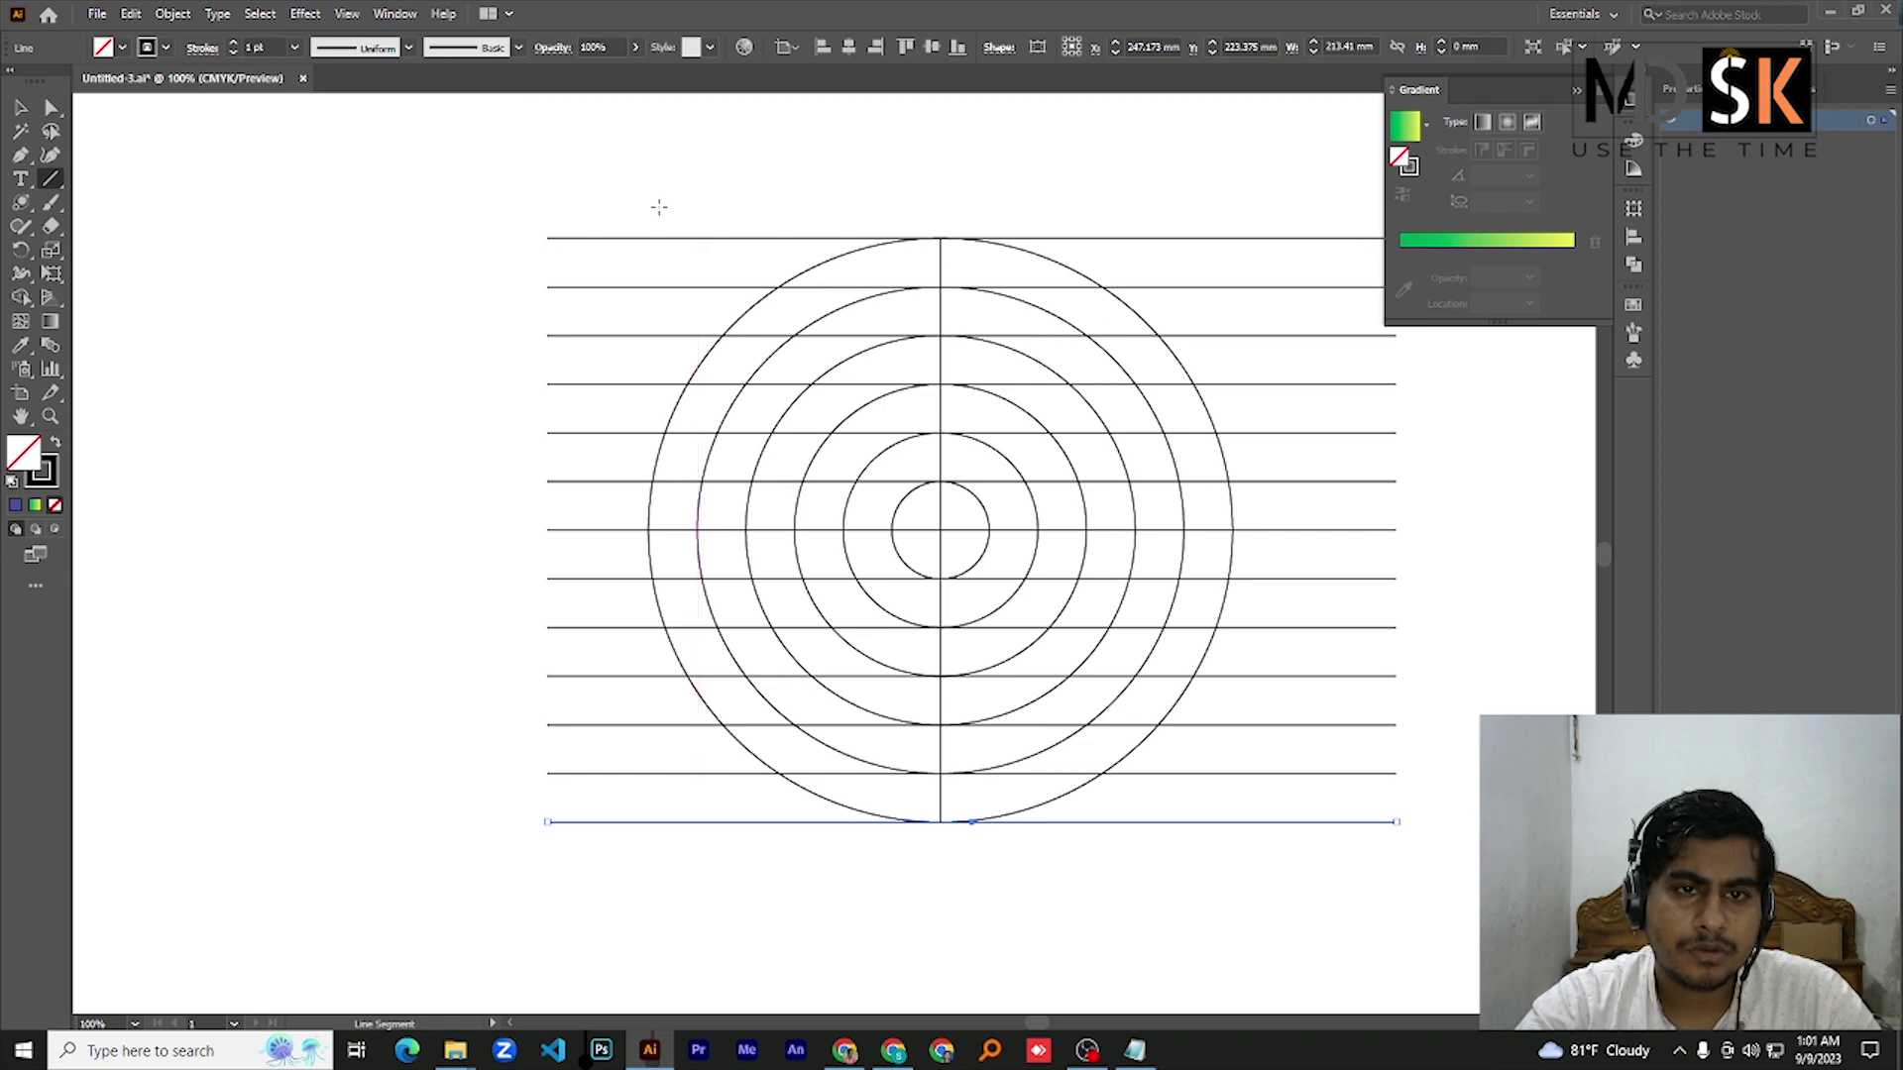
{"action": "left_click_drag", "start_coordinate": [649, 209], "coordinate": [648, 917]}
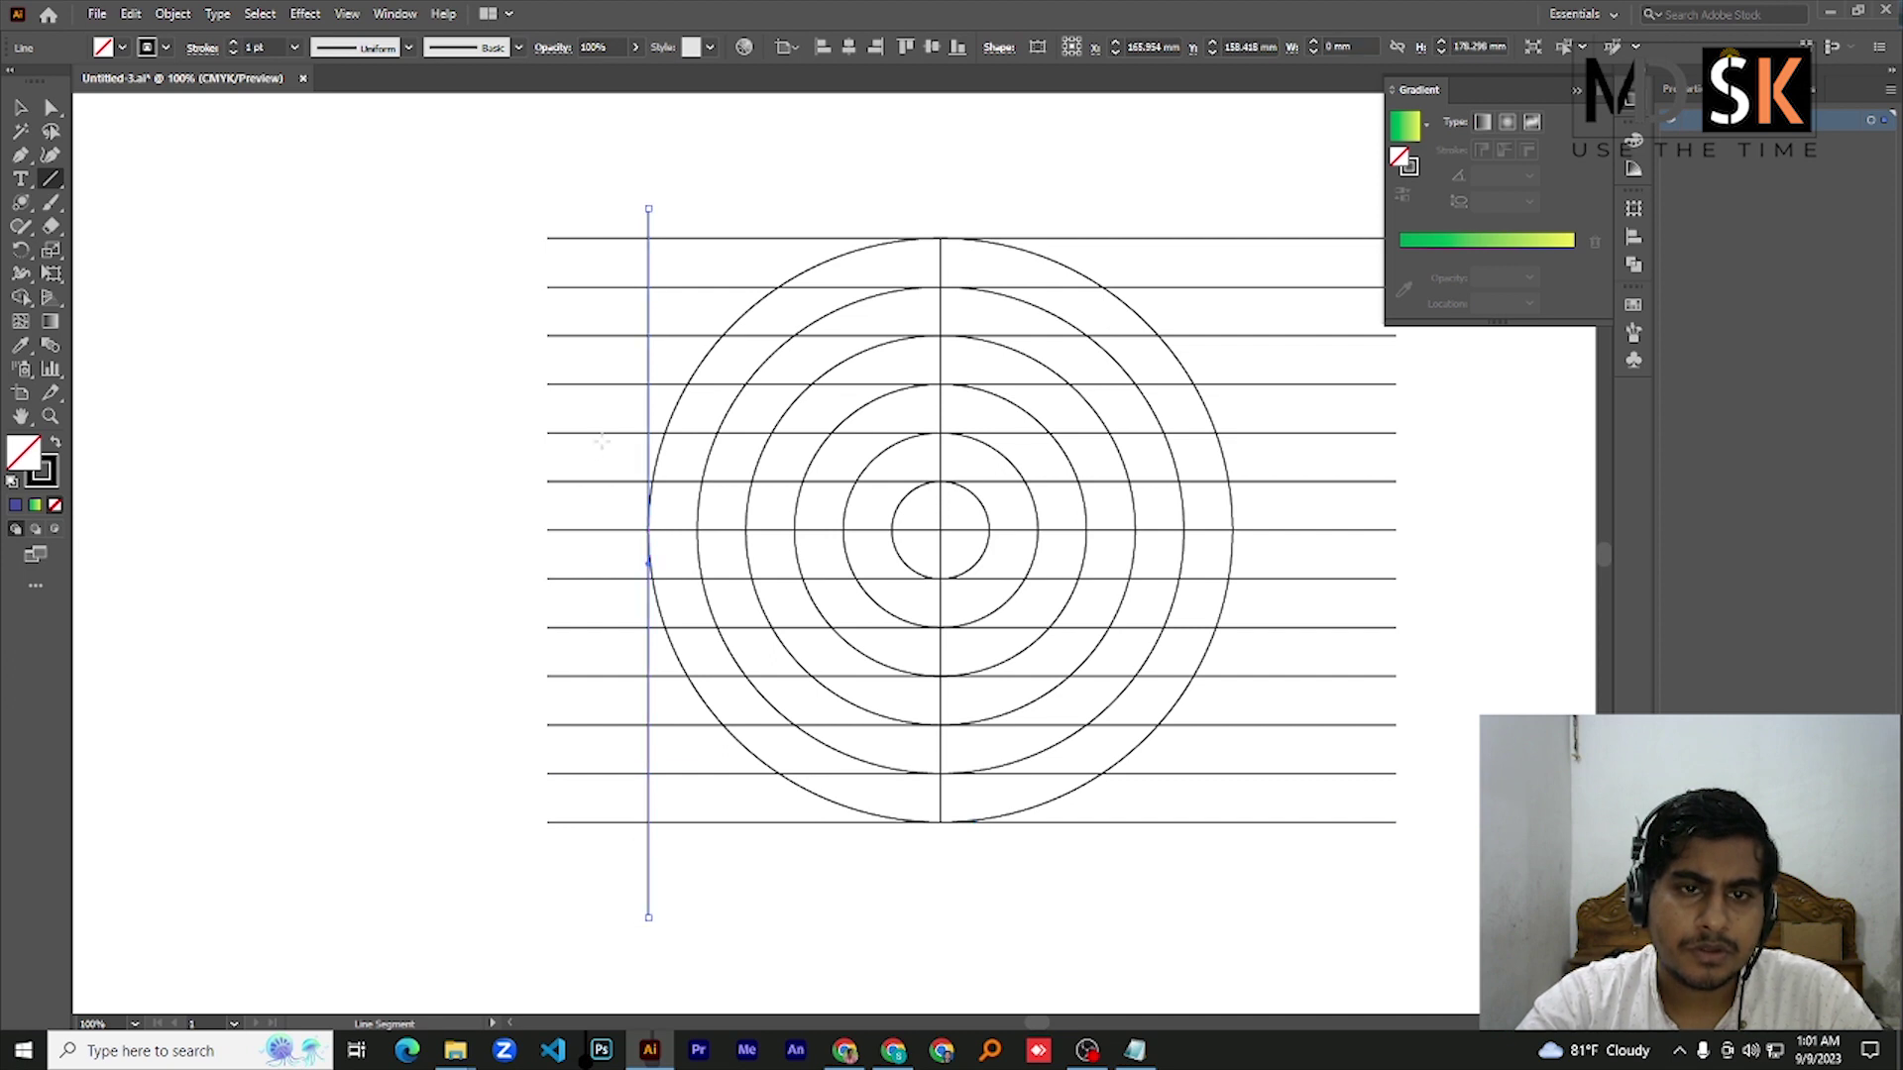
{"action": "left_click", "coordinate": [22, 109]}
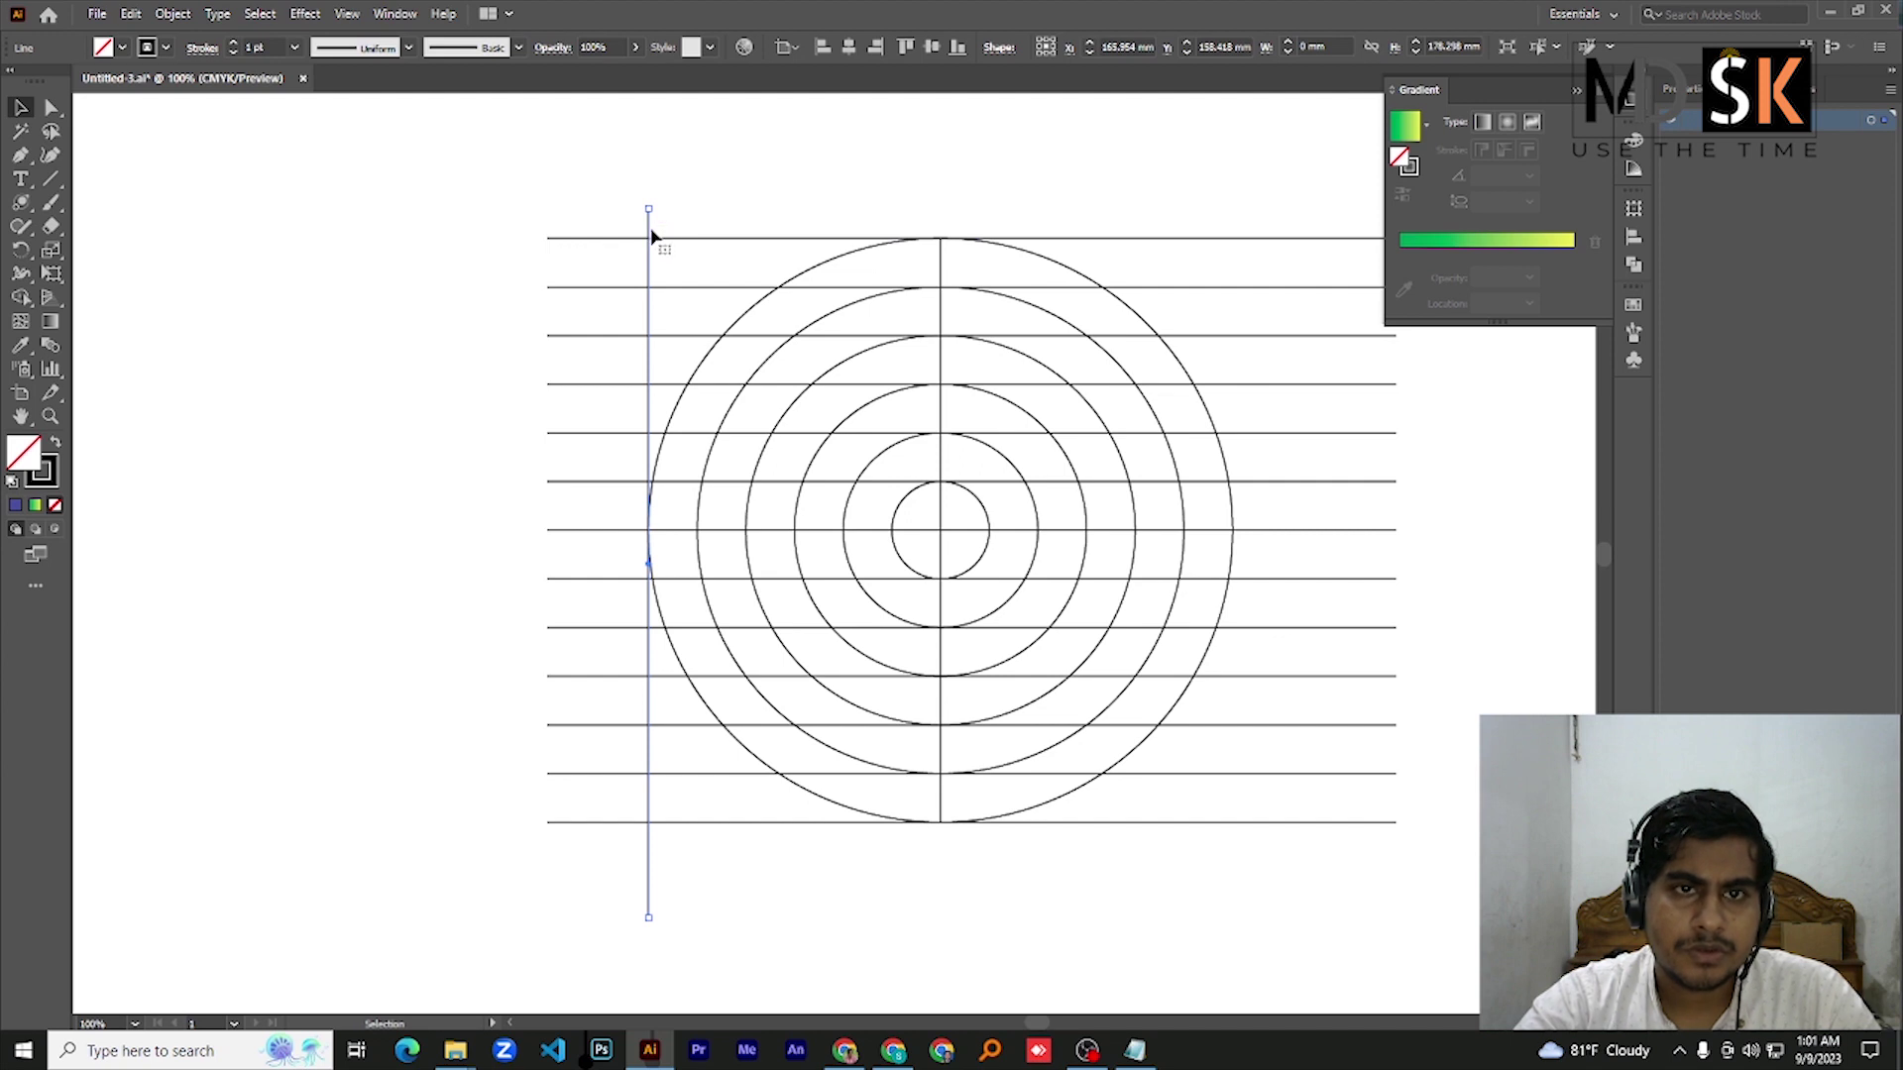
{"action": "left_click_drag", "start_coordinate": [727, 243], "coordinate": [696, 239]}
{"action": "key", "text": "a"}
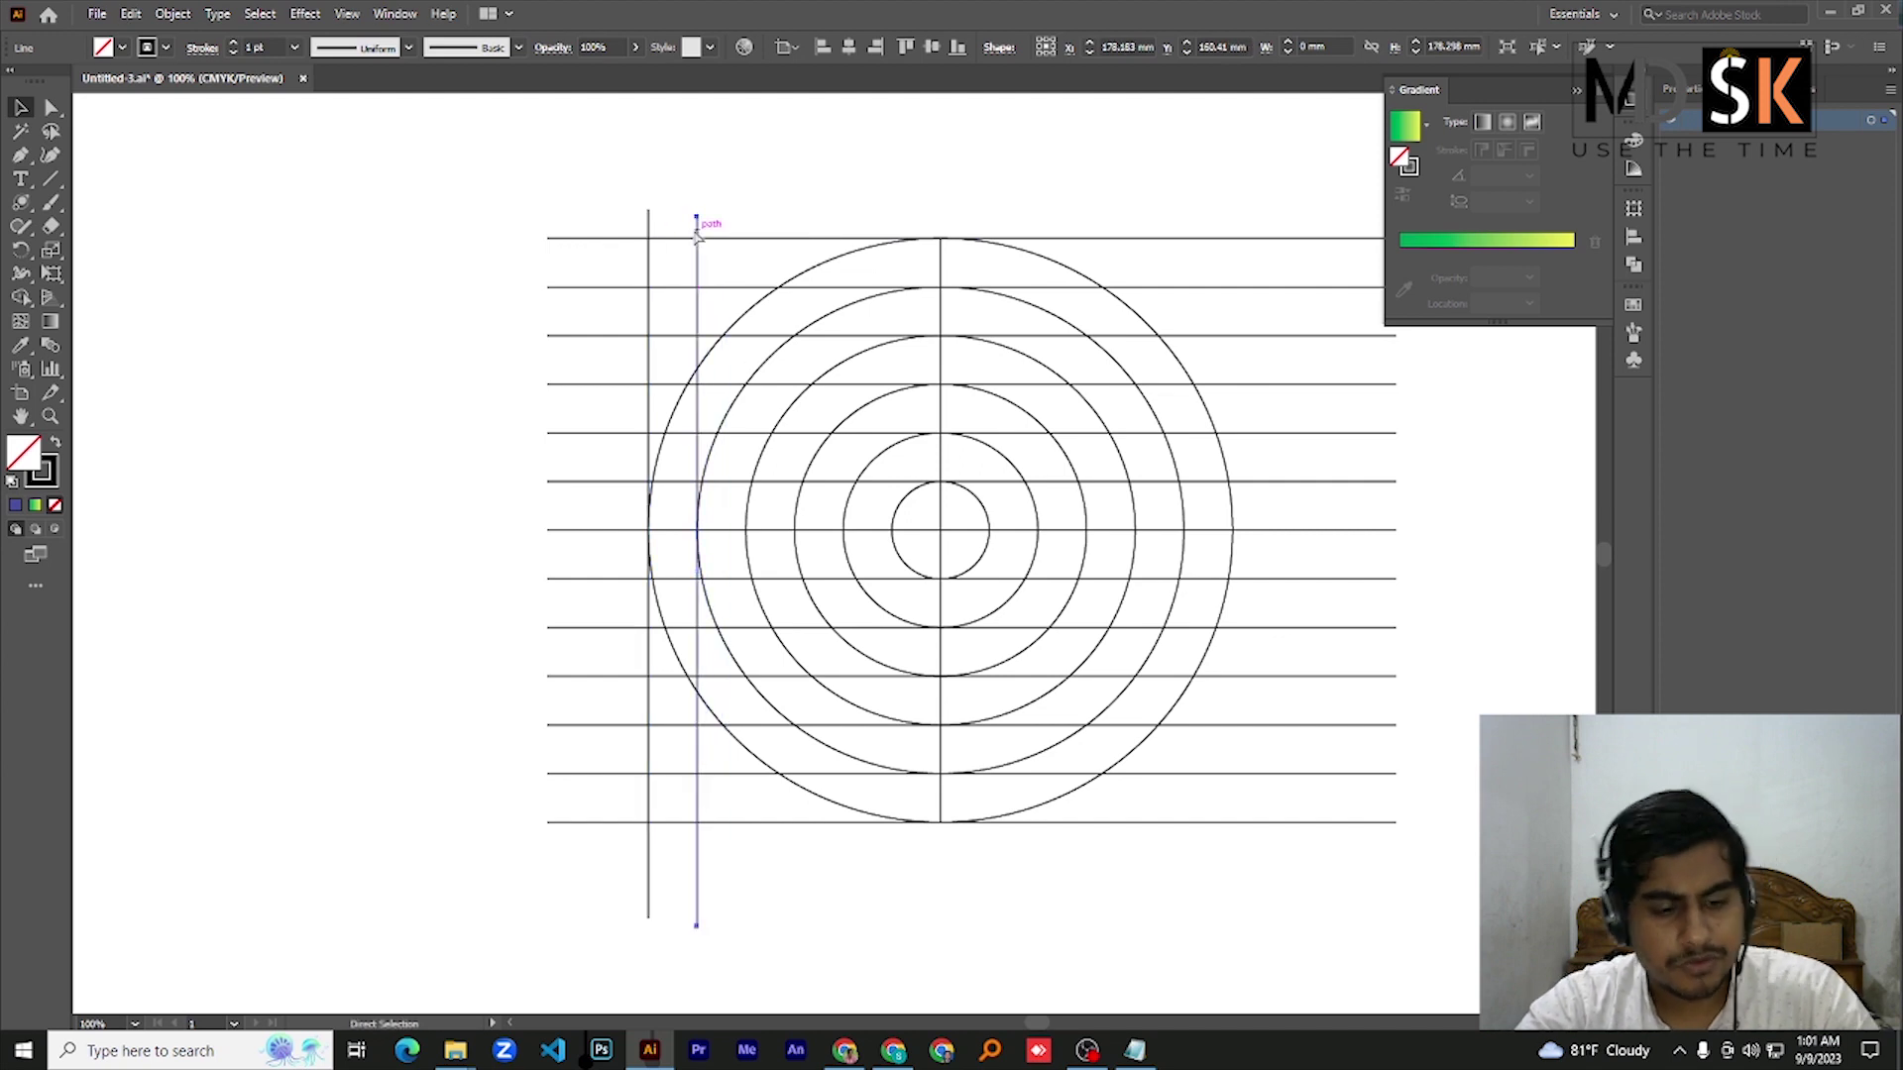
Undo the vertical lines and the lowest horizontal line copy
{"action": "key", "text": "ctrl+d"}
{"action": "key", "text": "ctrl+d"}
{"action": "key", "text": "ctrl+d"}
{"action": "key", "text": "ctrl+d"}
{"action": "key", "text": "ctrl+d"}
{"action": "key", "text": "ctrl+d"}
{"action": "key", "text": "ctrl+d"}
{"action": "key", "text": "ctrl+d"}
{"action": "key", "text": "ctrl+d"}
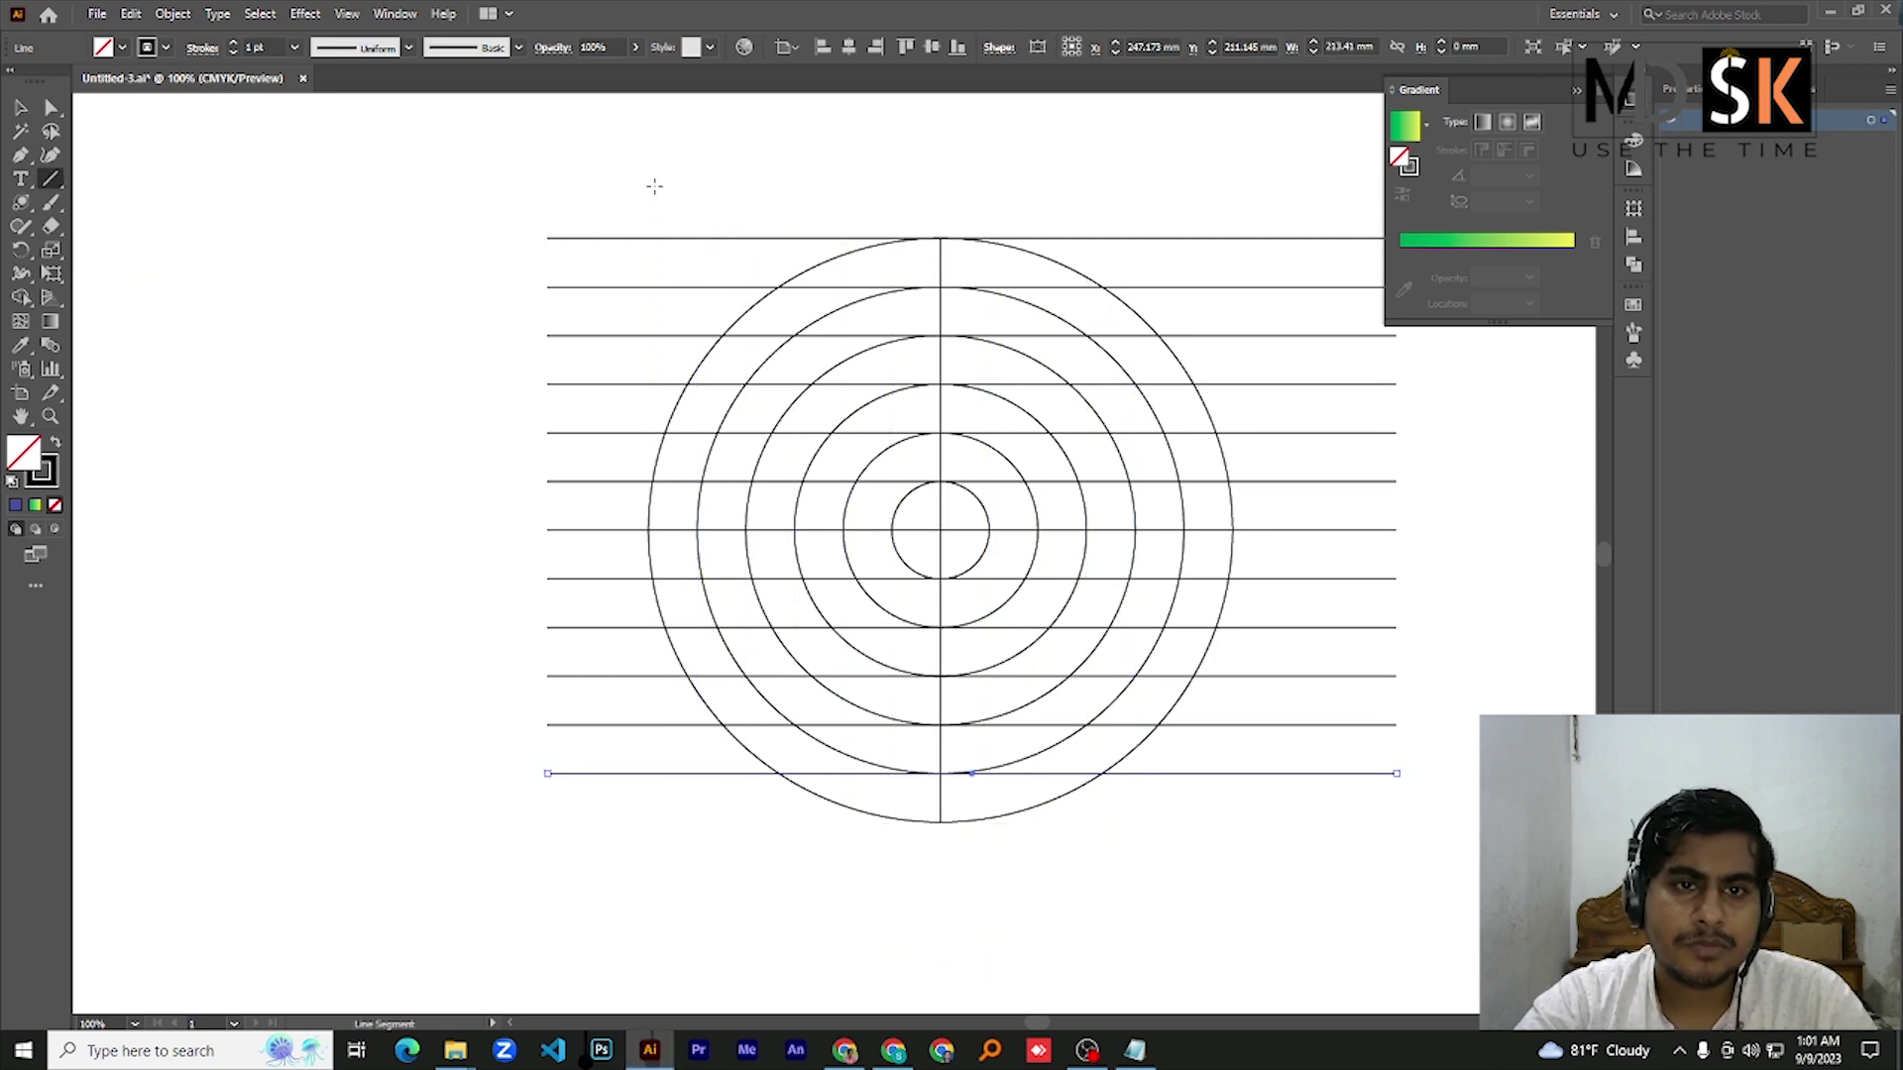
Draw a vertical line about 199 mm long tangent to the left edge of the outer circle
{"action": "left_click_drag", "start_coordinate": [641, 173], "coordinate": [648, 963]}
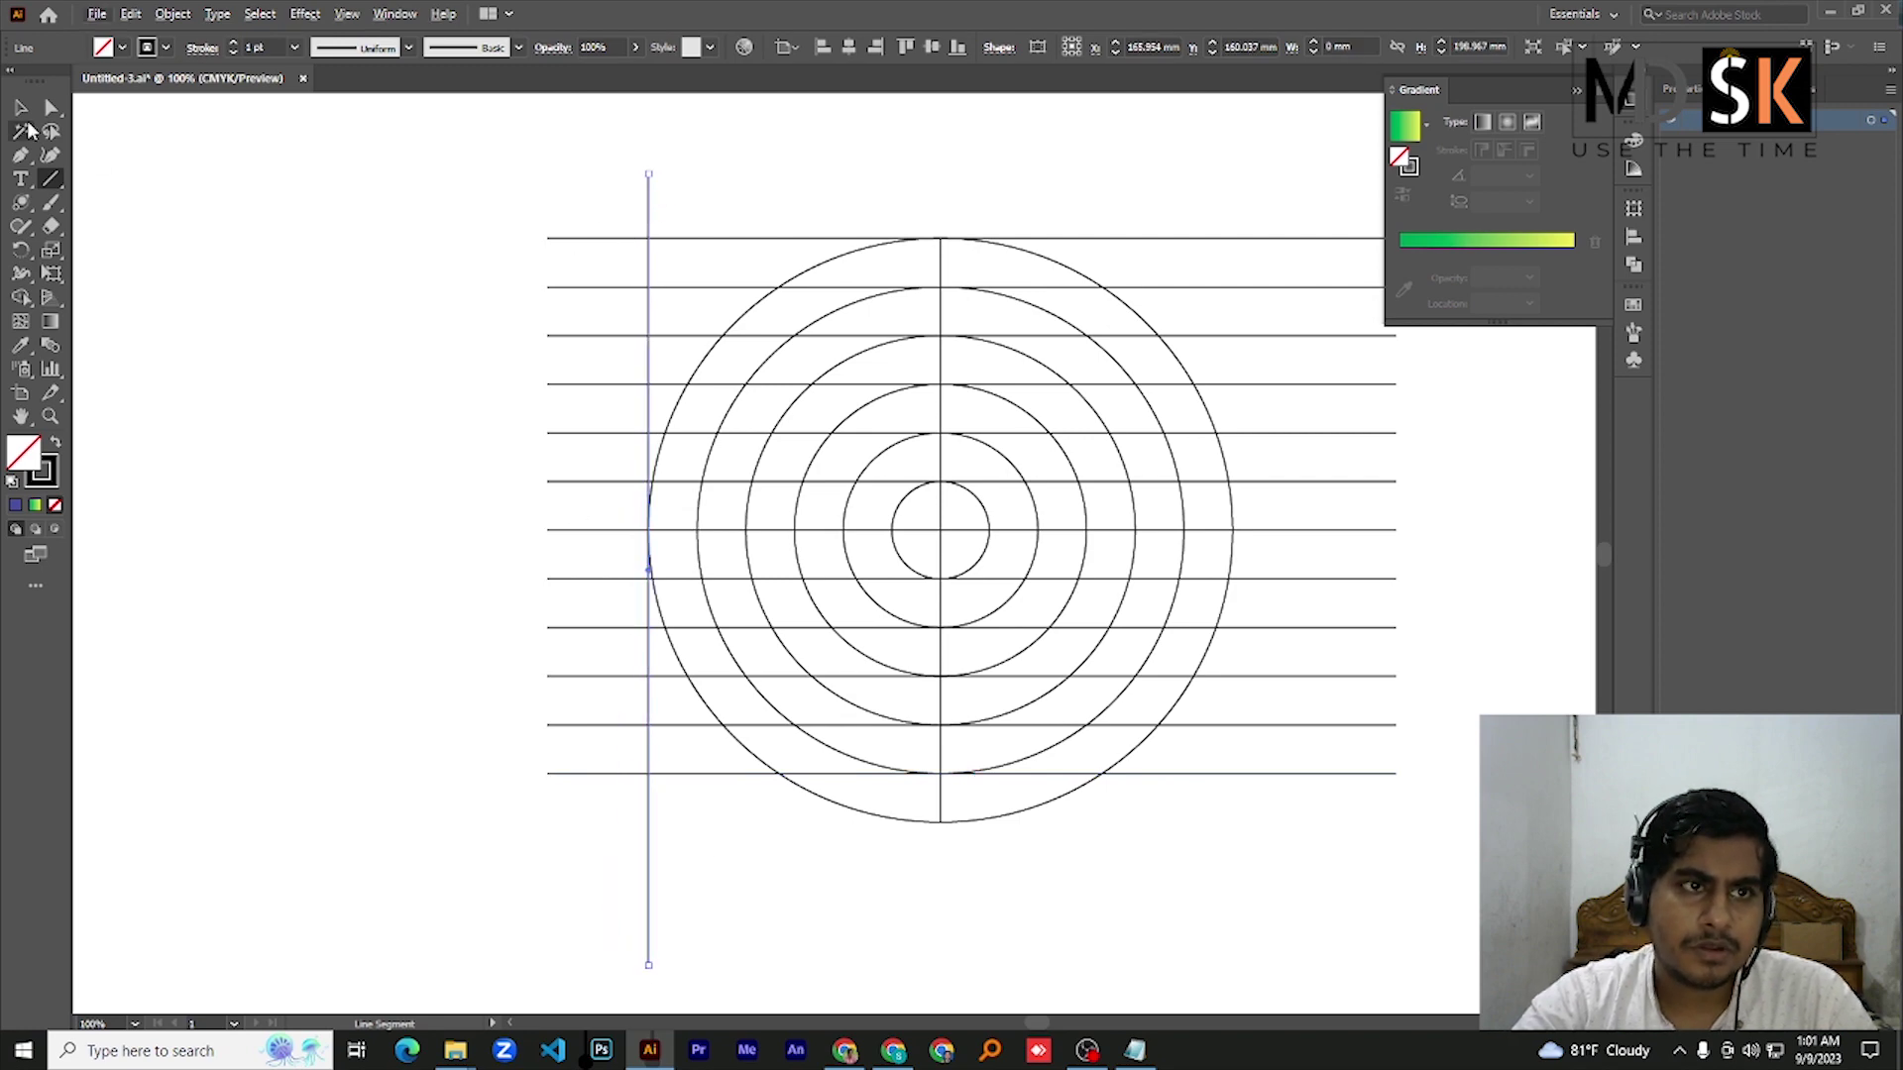
{"action": "key", "text": "v"}
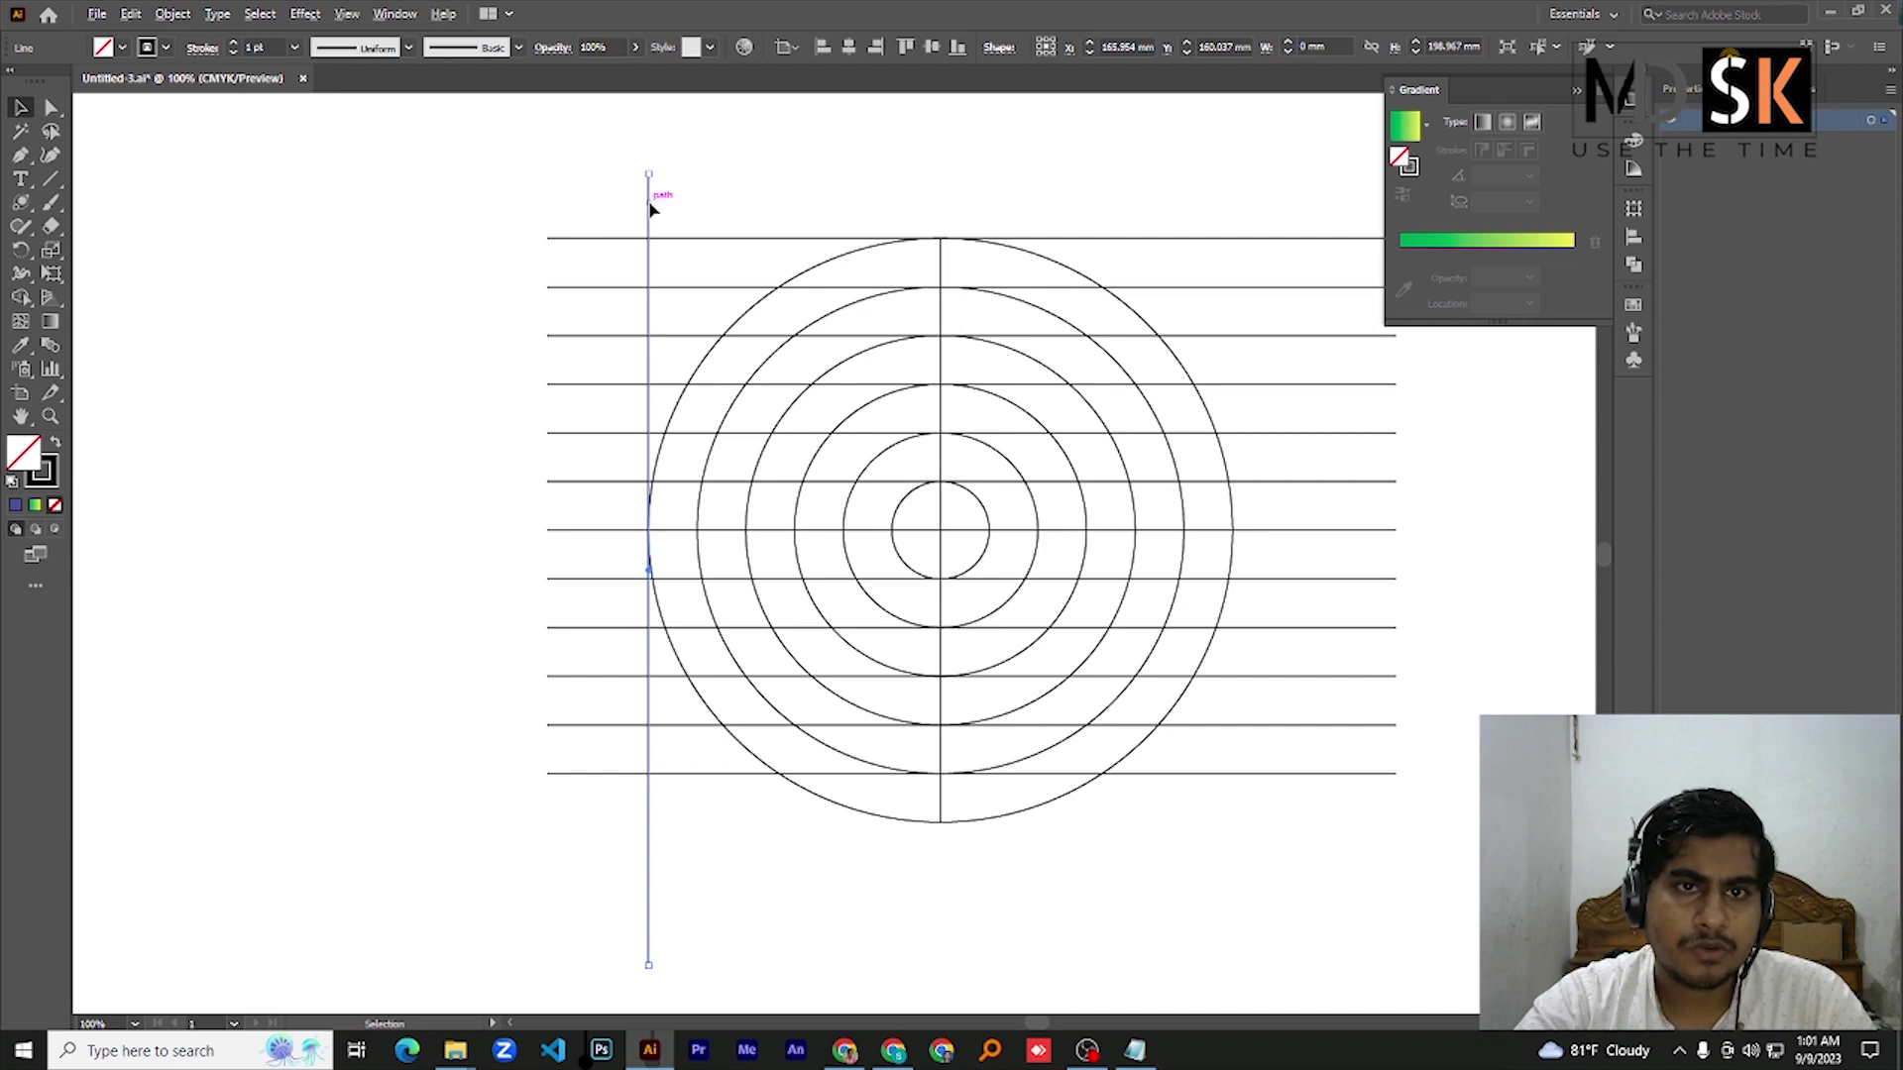
Try to duplicate the vertical line repeatedly away from the circle and delete the three stray copies
{"action": "left_click_drag", "start_coordinate": [650, 207], "coordinate": [505, 251]}
{"action": "key", "text": "ctrl+d"}
{"action": "key", "text": "ctrl+d"}
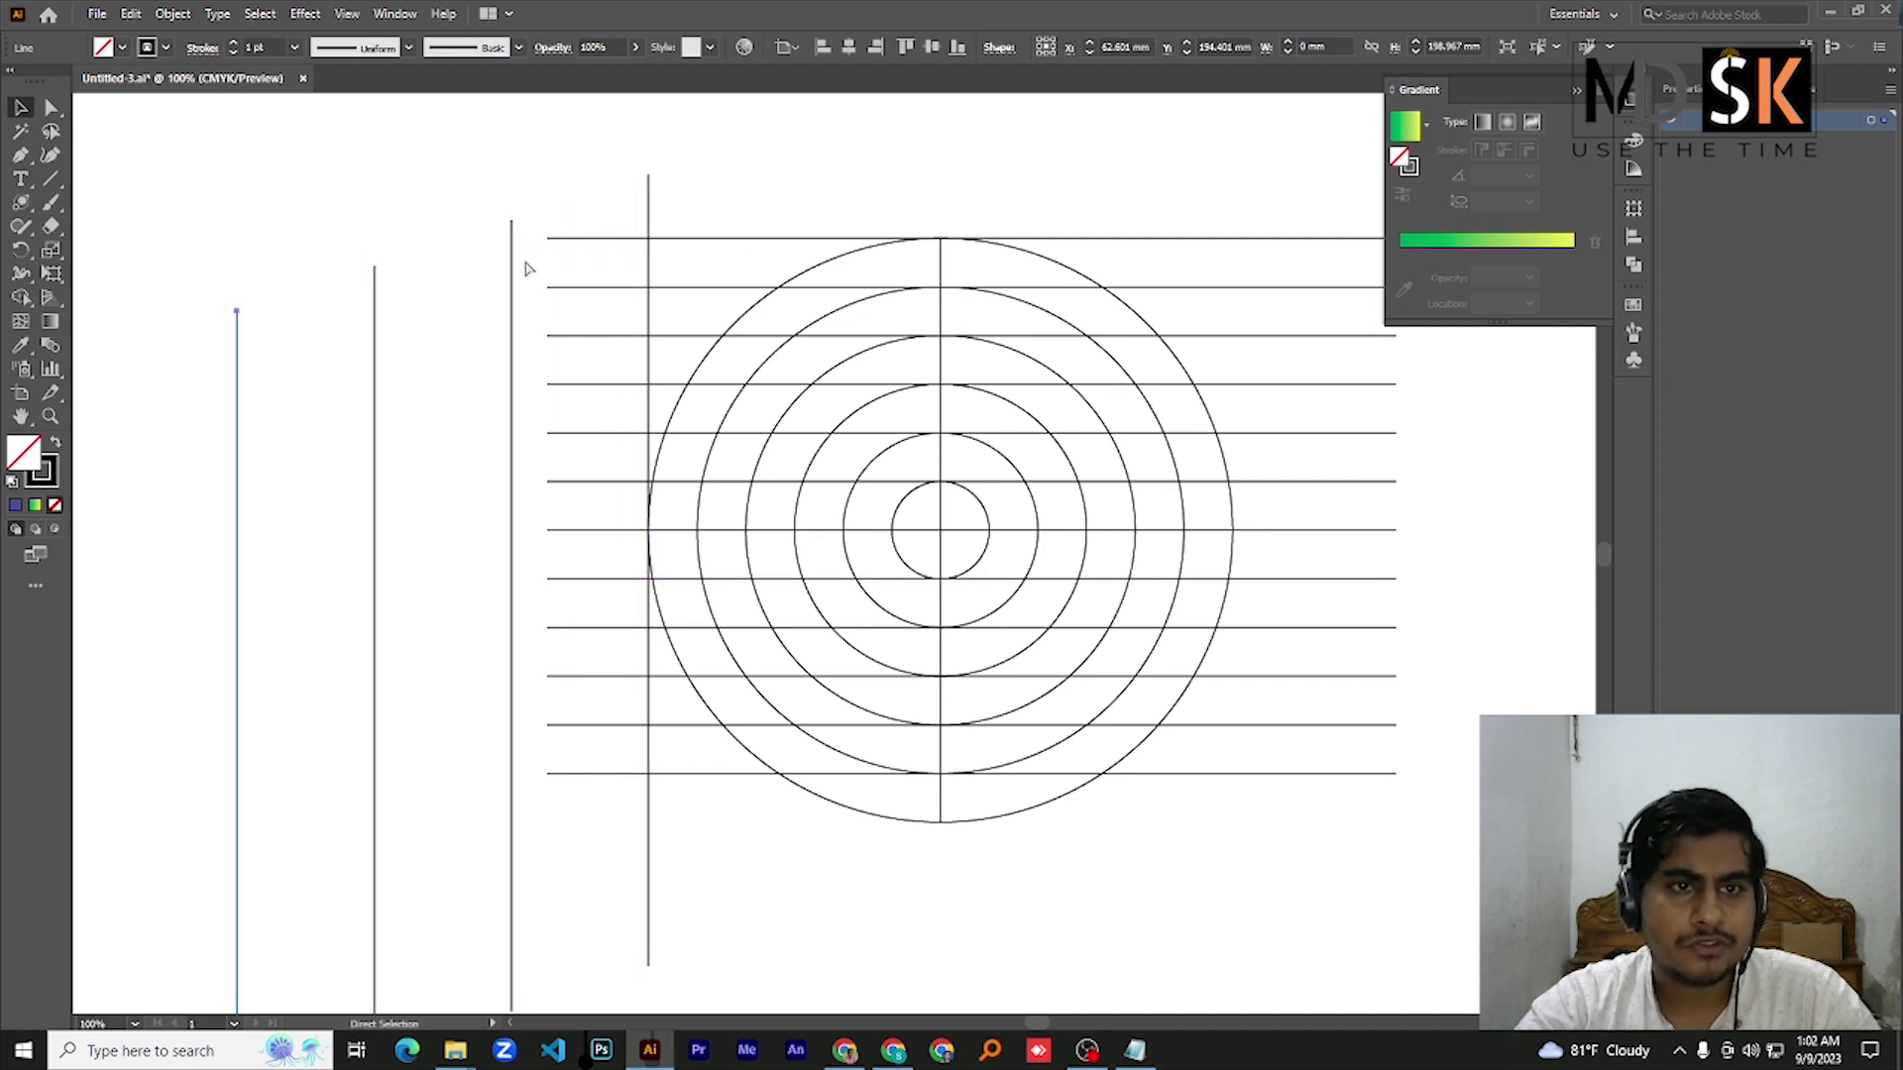
{"action": "left_click_drag", "start_coordinate": [172, 261], "coordinate": [508, 355]}
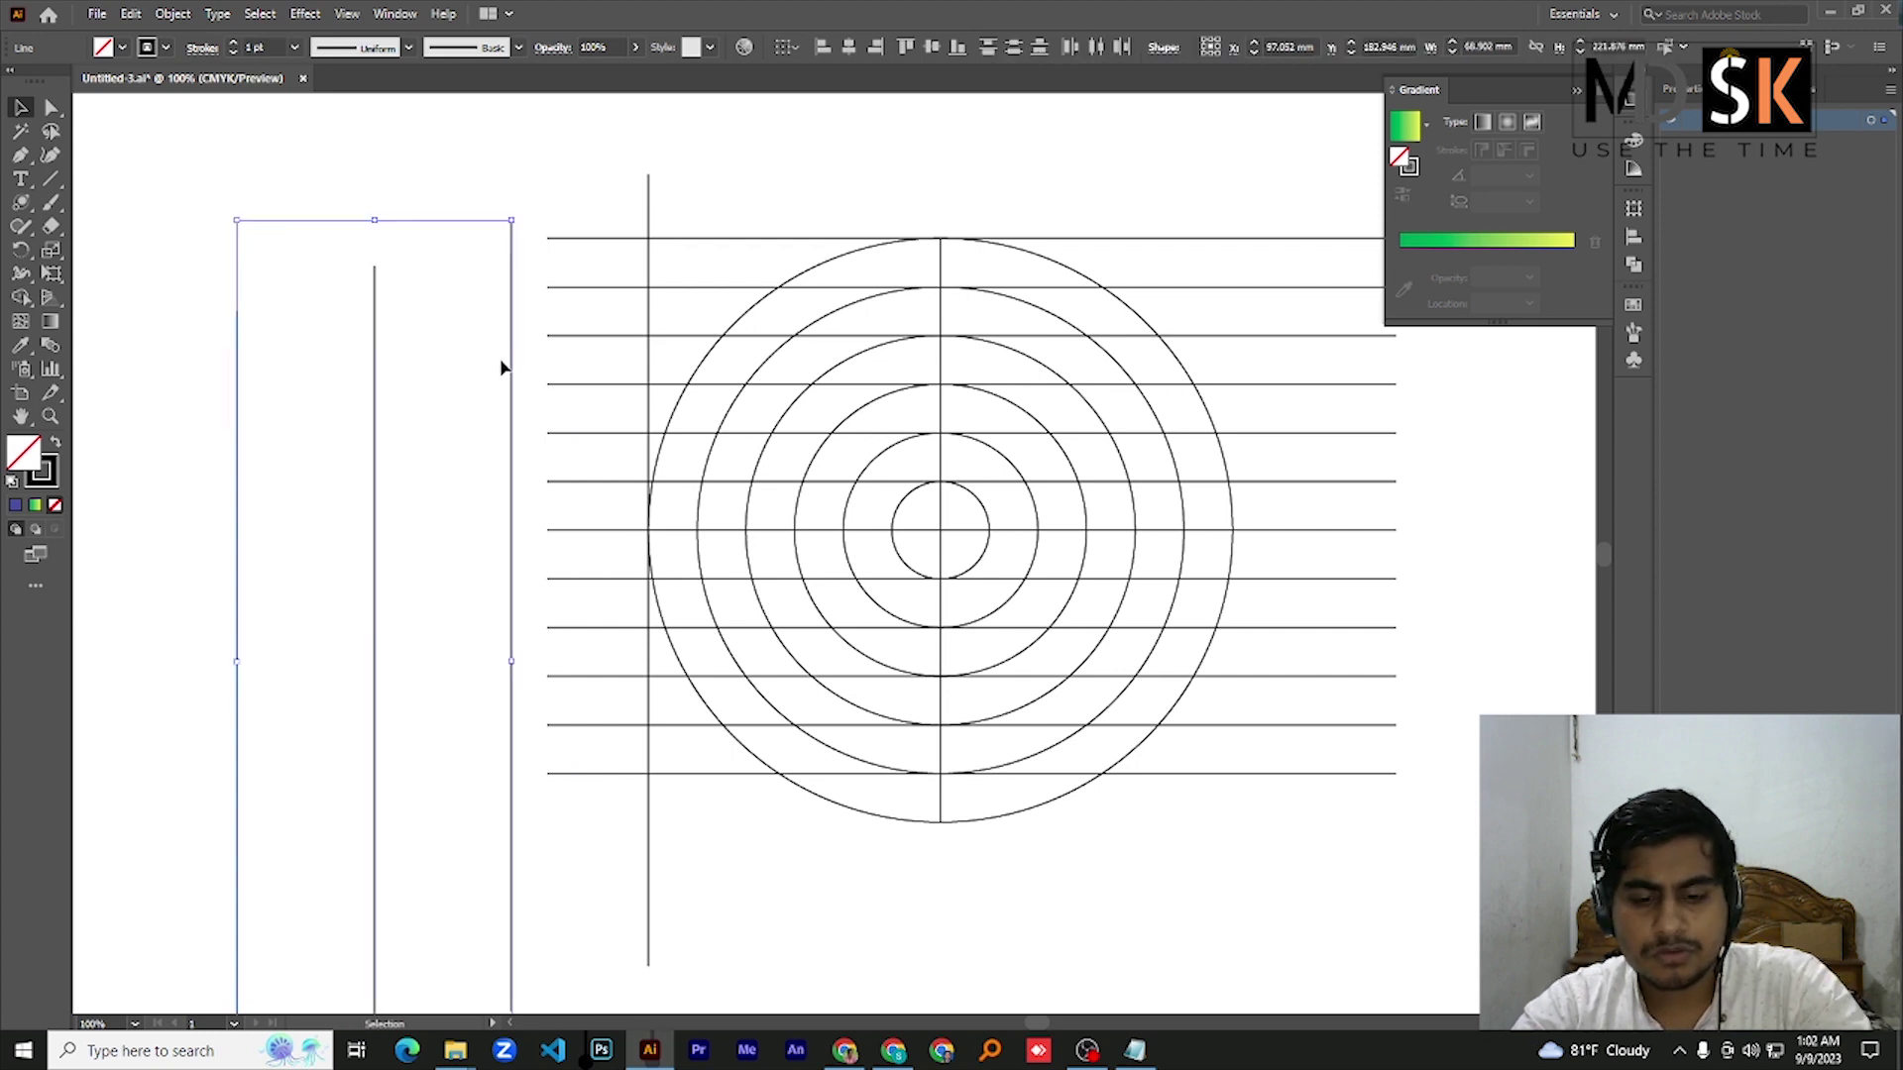
{"action": "key", "text": "Delete"}
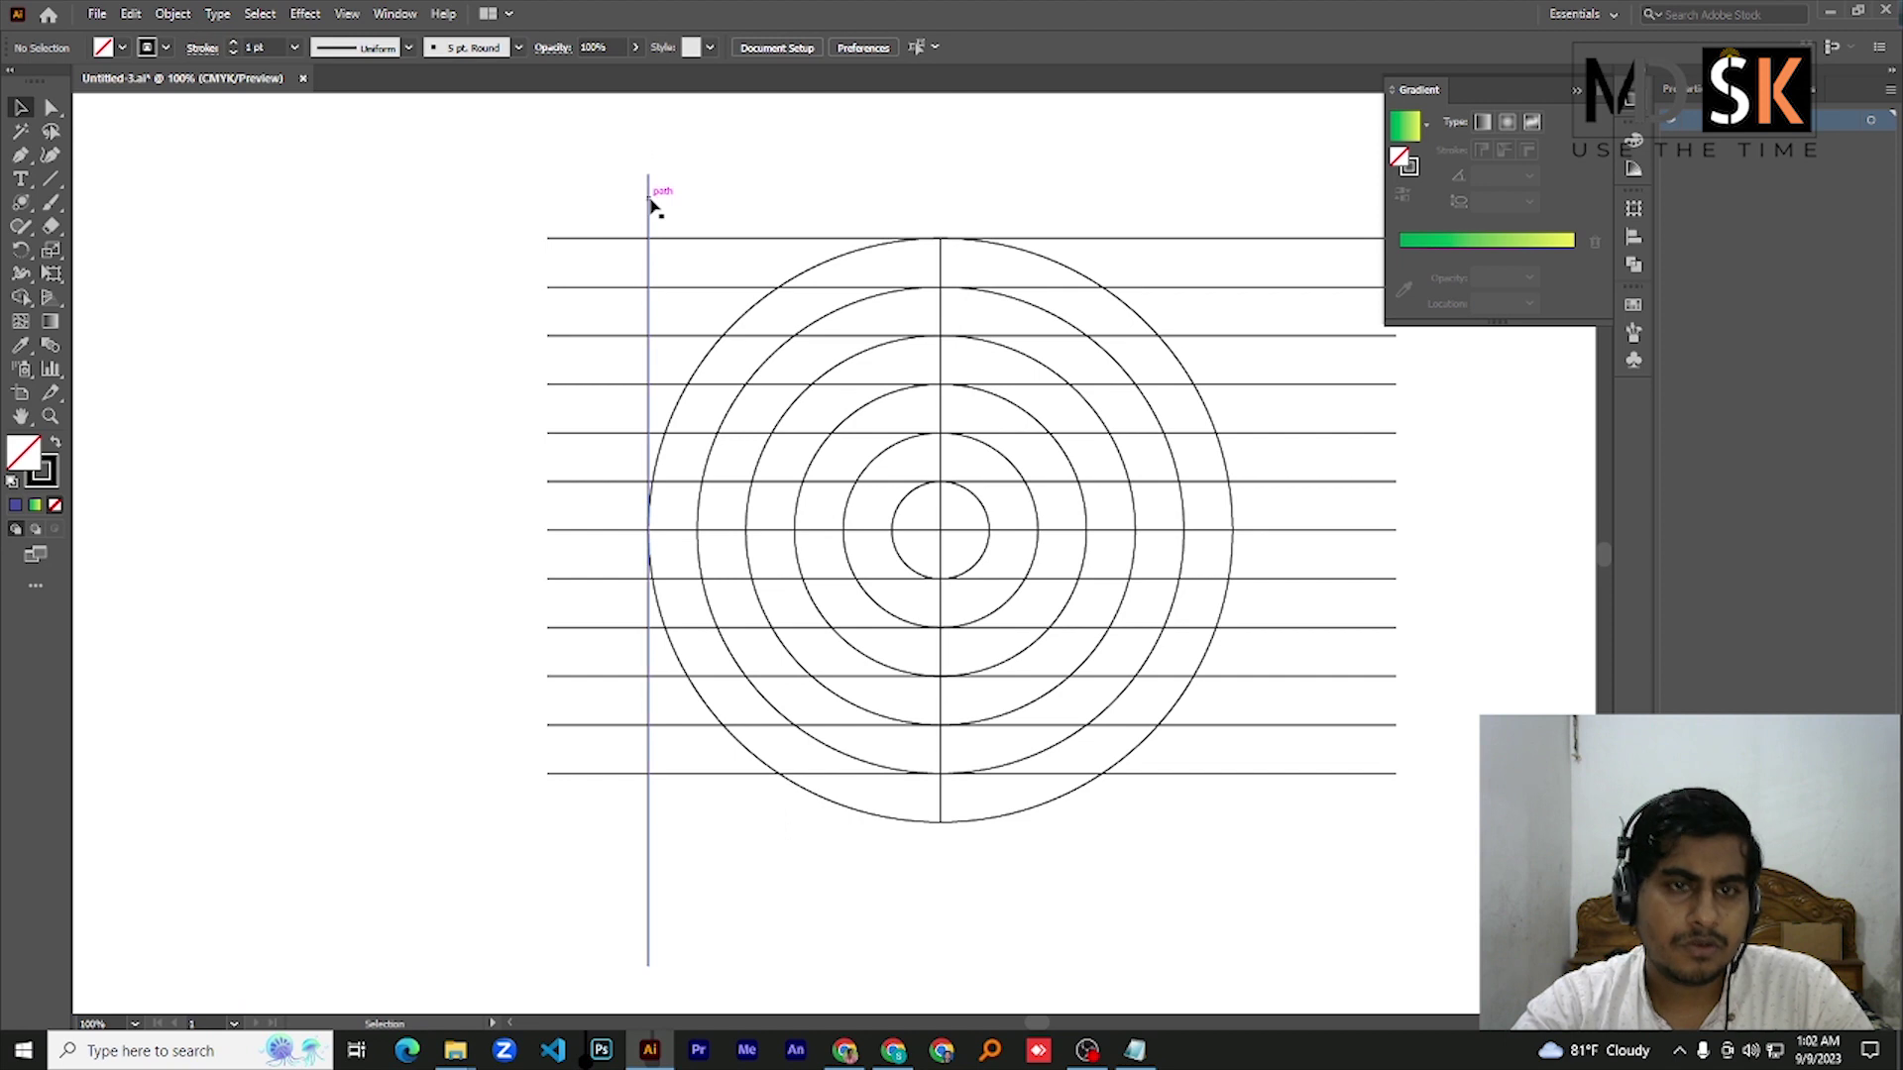
Copy the vertical line horizontally to the next ring's left edge and repeat the copy across to the outer circle's right edge
{"action": "left_click_drag", "start_coordinate": [651, 205], "coordinate": [699, 203]}
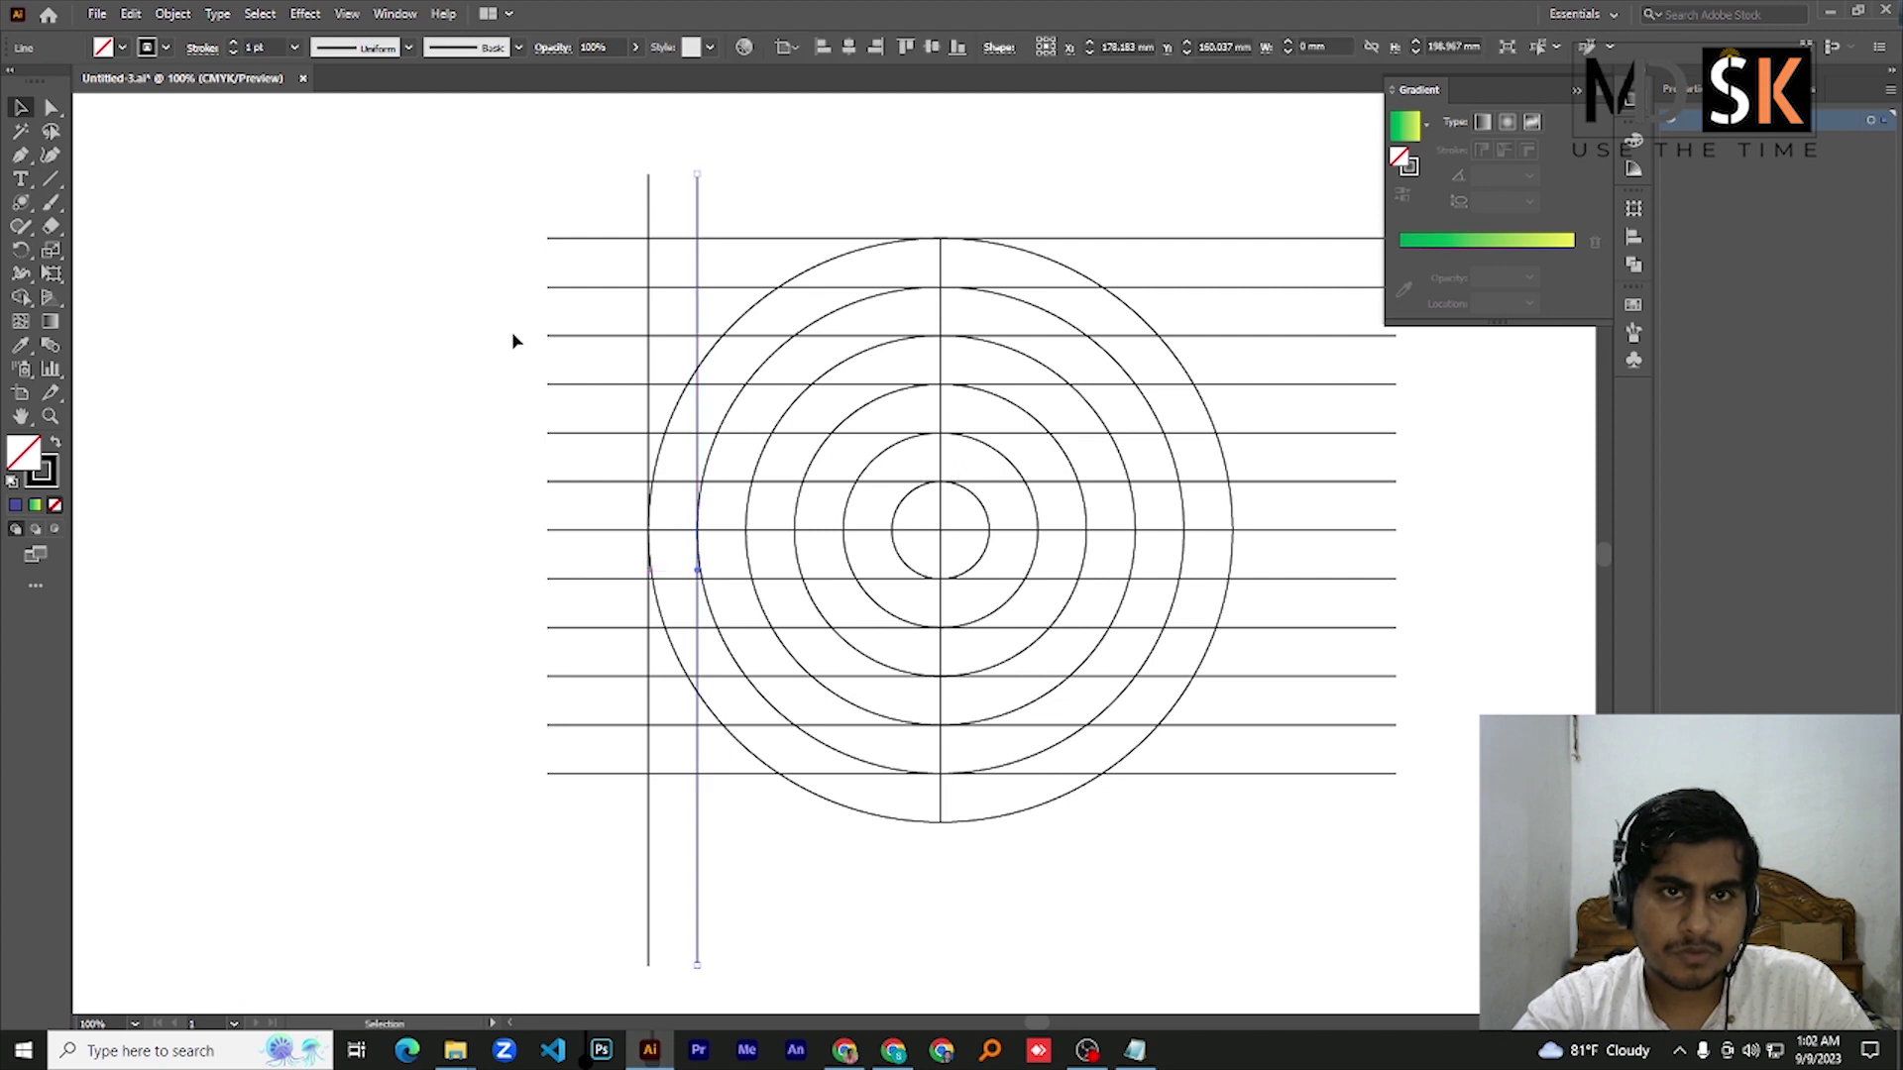
{"action": "key", "text": "ctrl+d"}
{"action": "key", "text": "ctrl+d"}
{"action": "key", "text": "ctrl+d"}
{"action": "key", "text": "ctrl+d"}
{"action": "key", "text": "ctrl+d"}
{"action": "key", "text": "ctrl+d"}
{"action": "key", "text": "ctrl+d"}
{"action": "key", "text": "ctrl+d"}
{"action": "key", "text": "ctrl+d"}
{"action": "key", "text": "ctrl+d"}
{"action": "key", "text": "ctrl+d"}
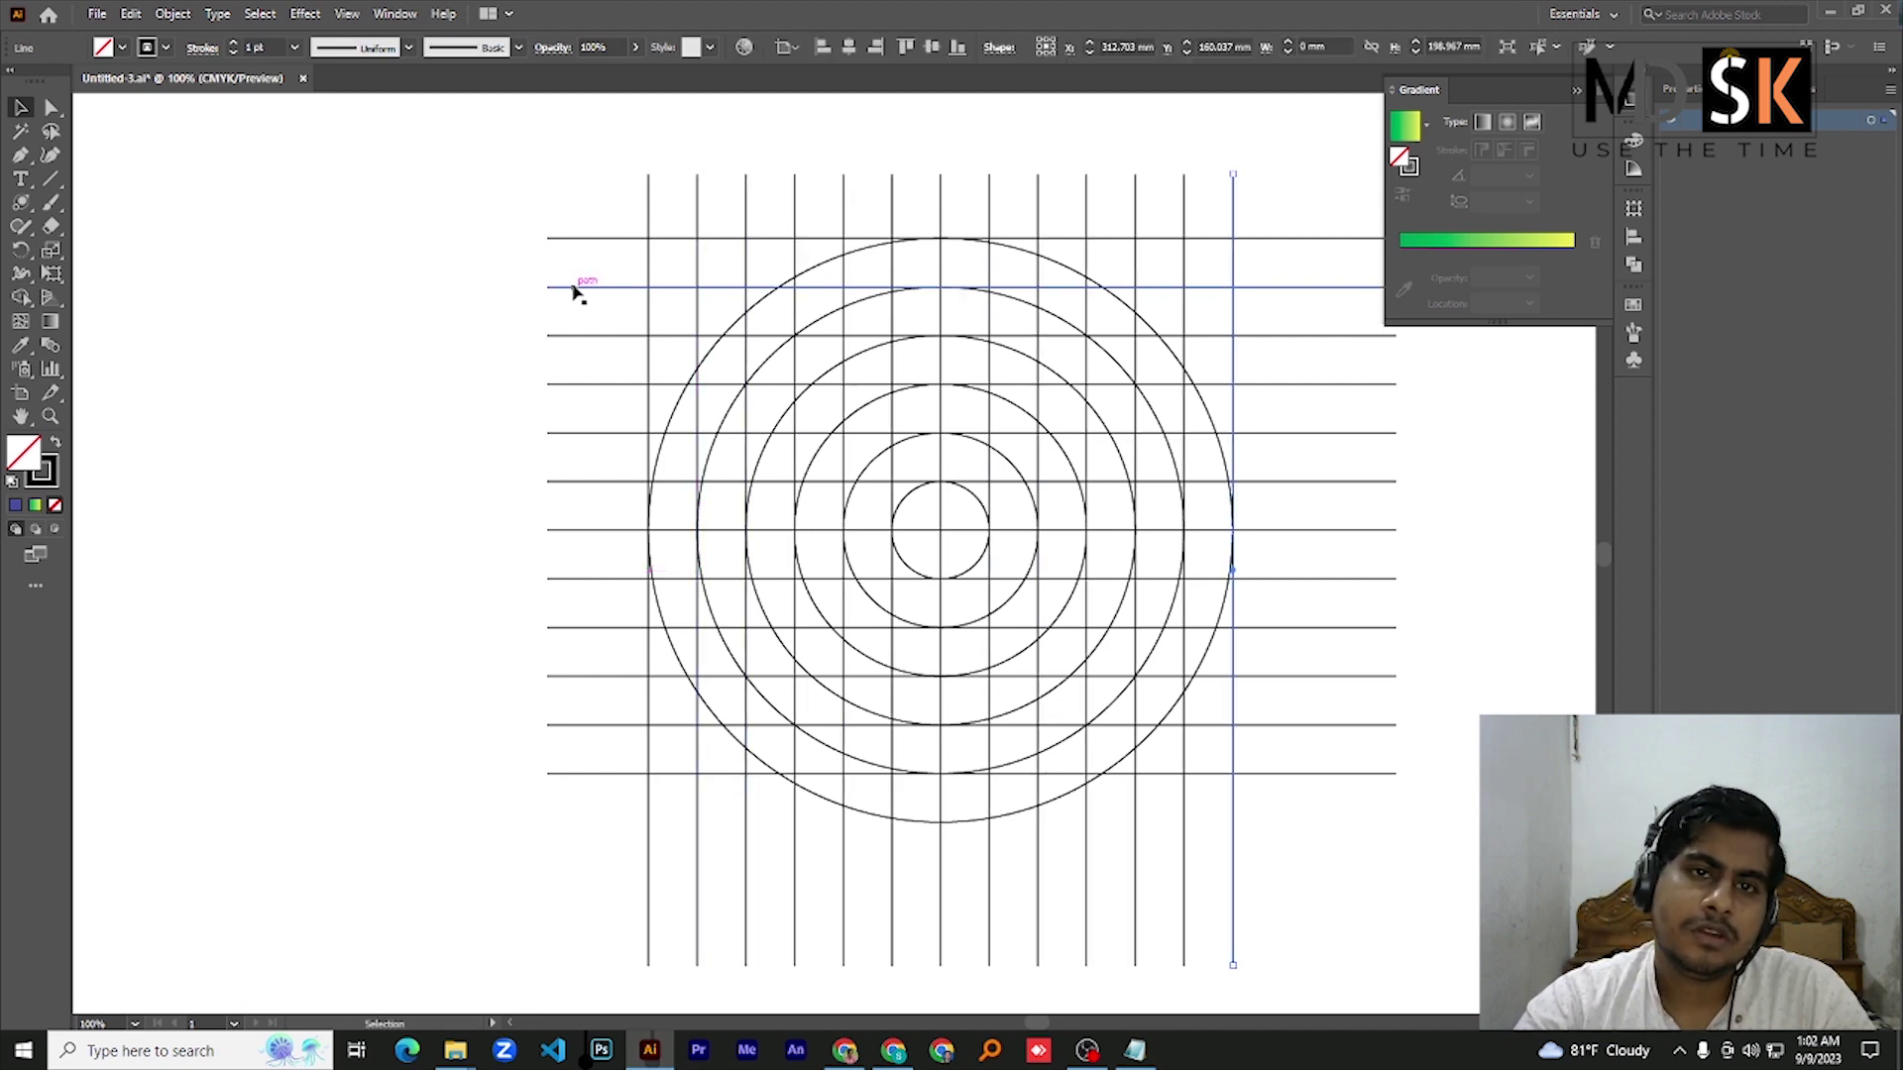
Select the whole ring-and-line pattern for Shape Builder and set a dark blue-violet fill colour
{"action": "left_click_drag", "start_coordinate": [413, 170], "coordinate": [1398, 981]}
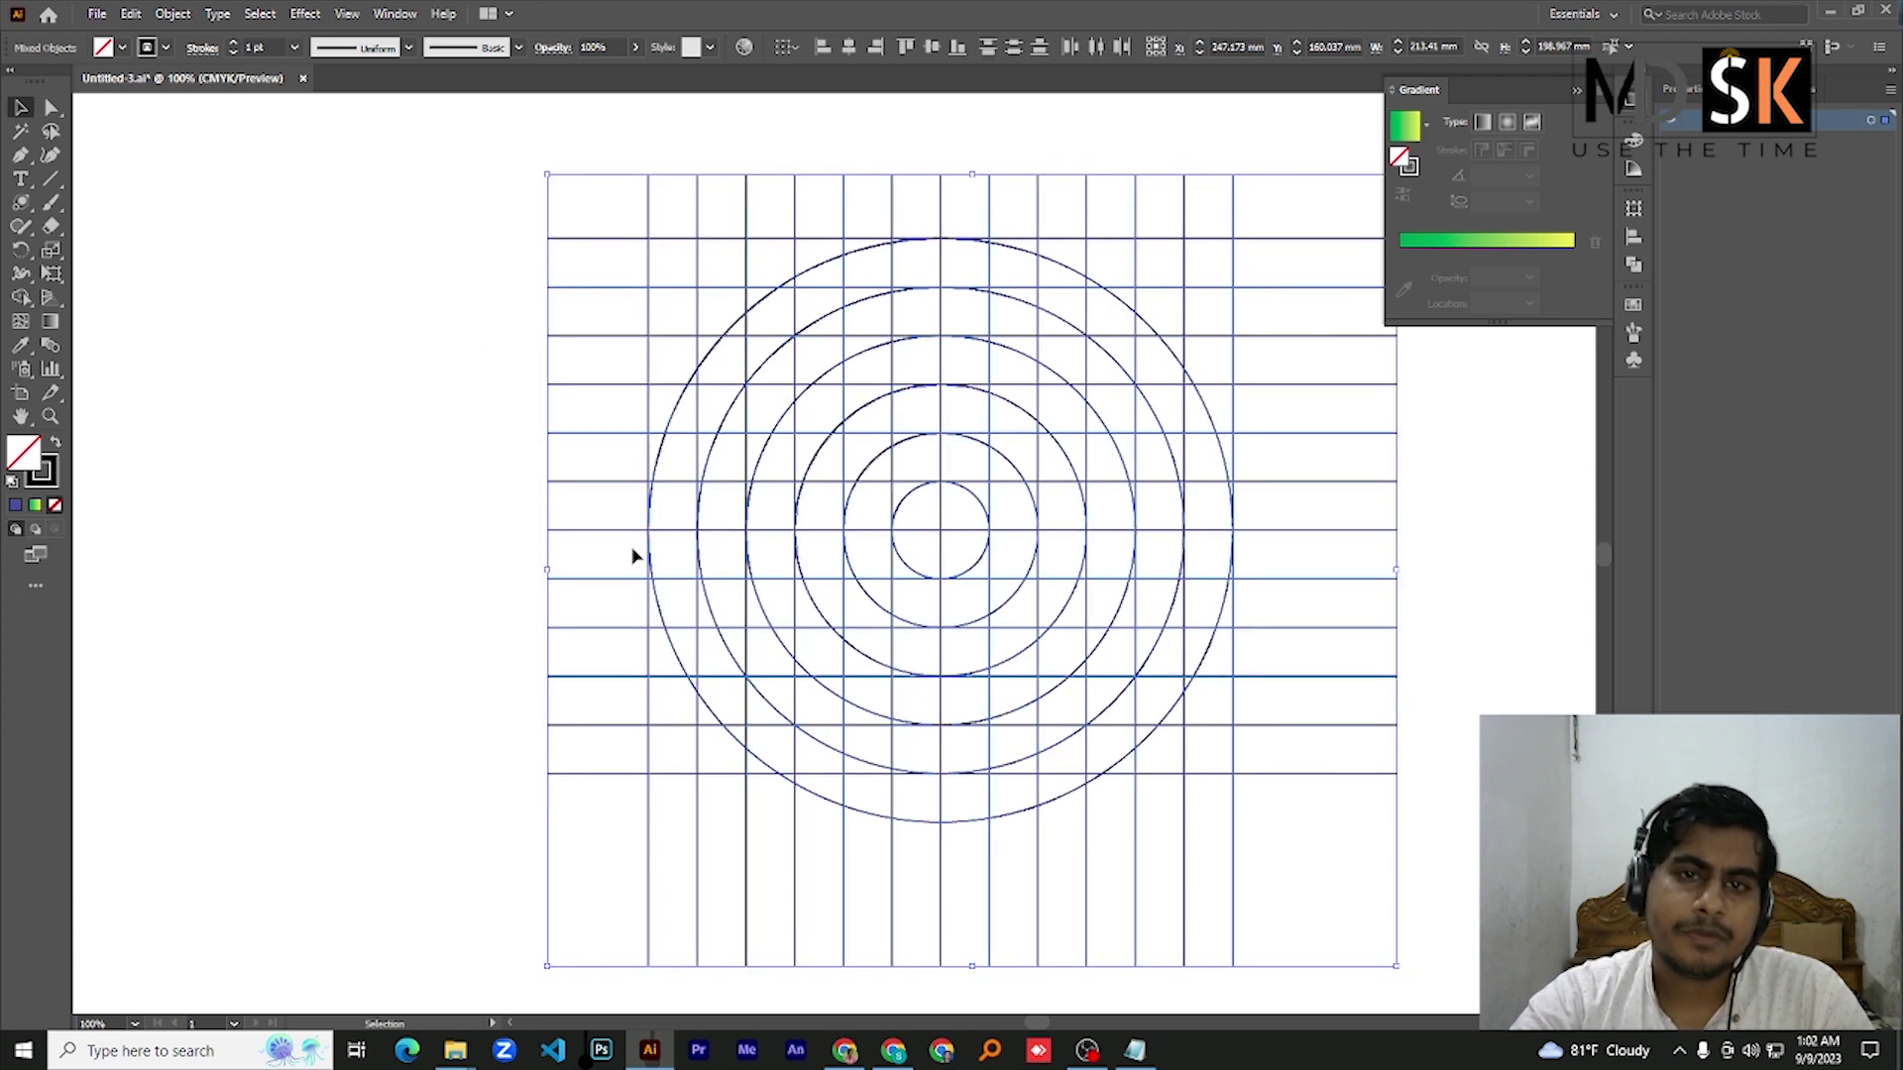
{"action": "left_click", "coordinate": [21, 297]}
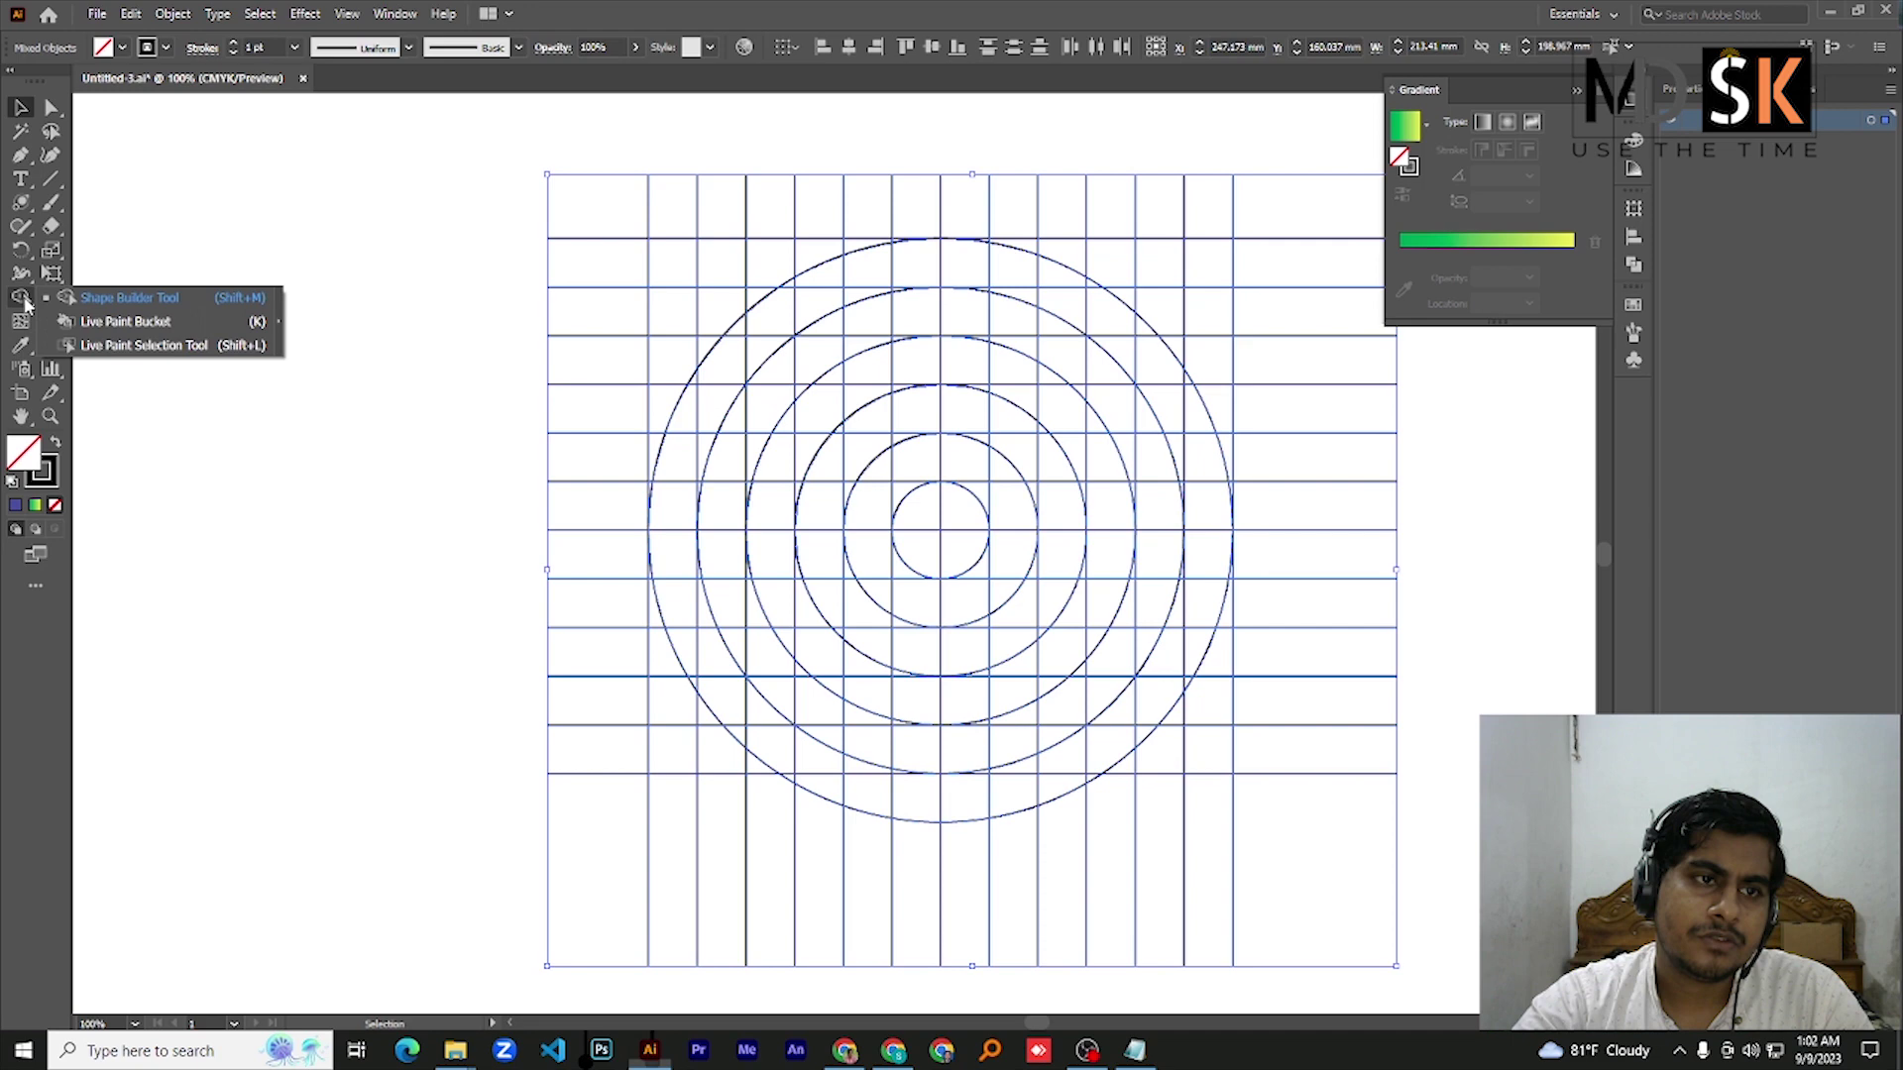
{"action": "left_click", "coordinate": [124, 303]}
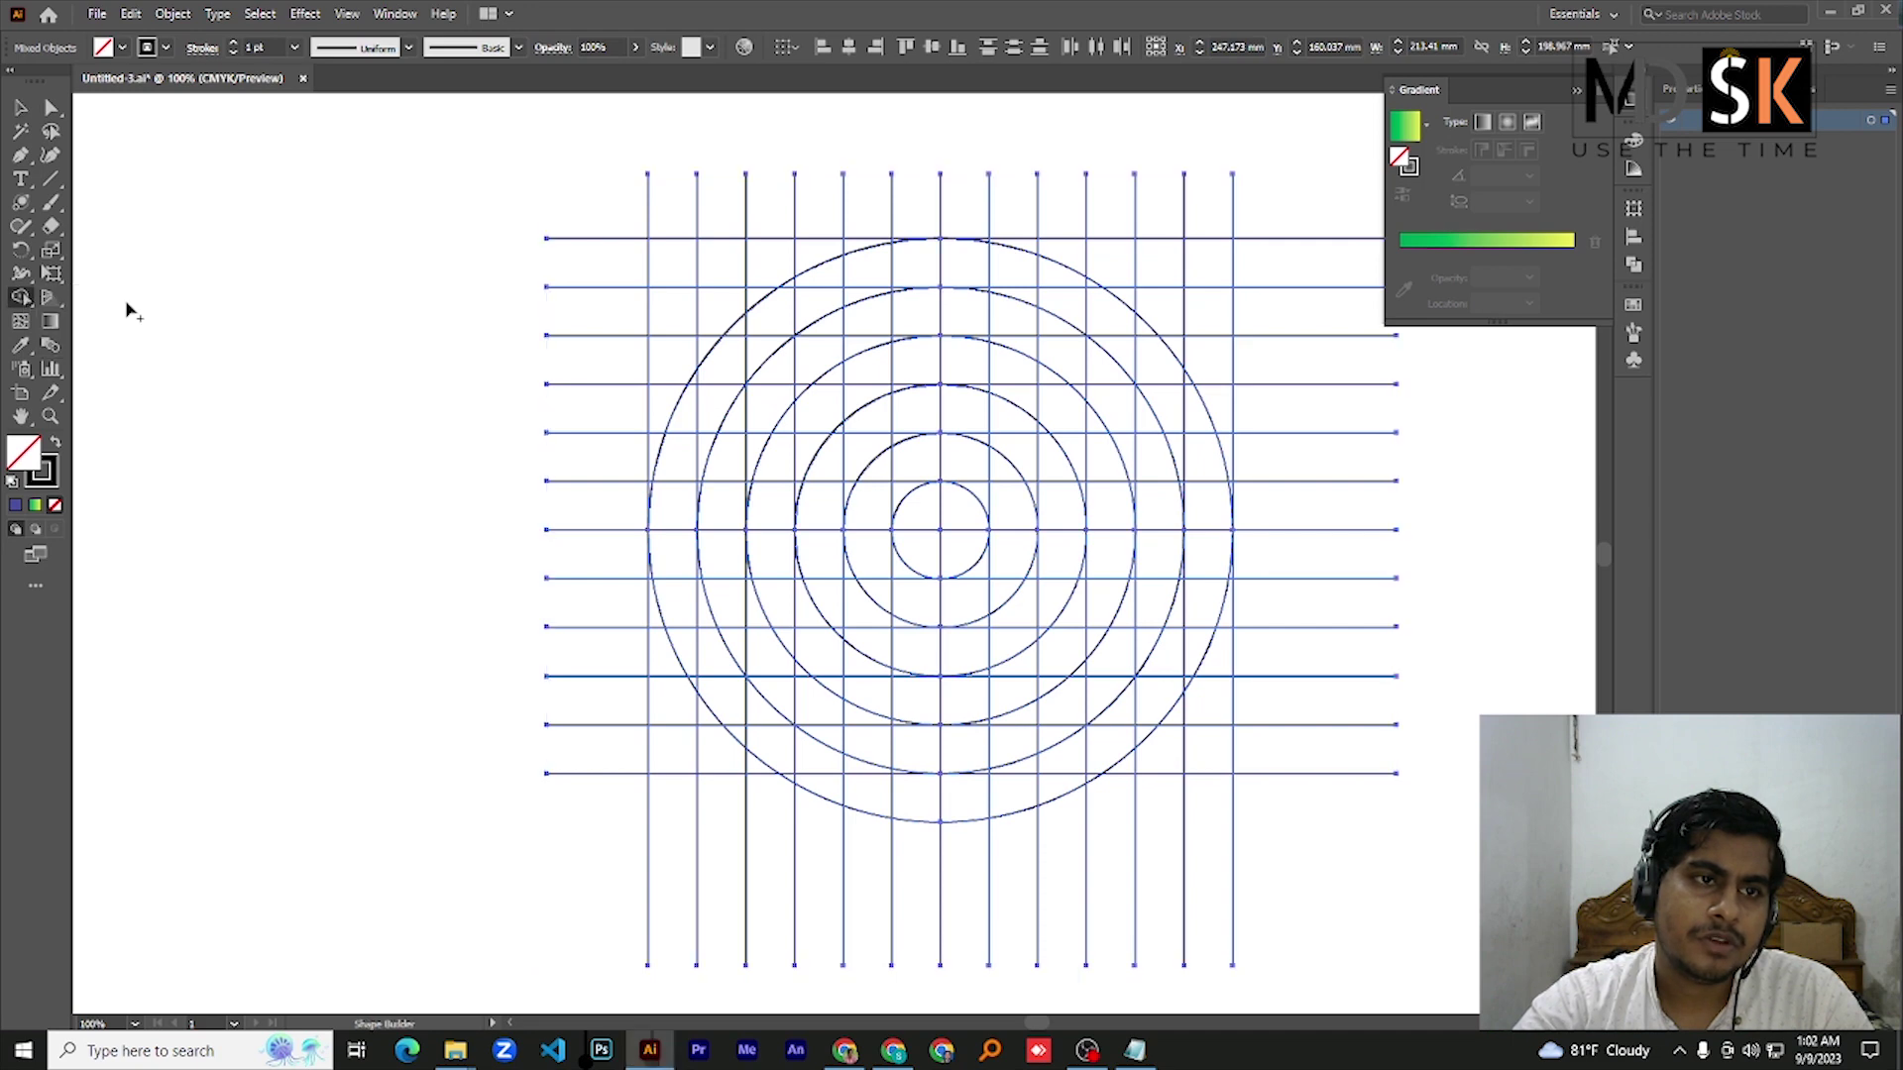
{"action": "left_click", "coordinate": [21, 297]}
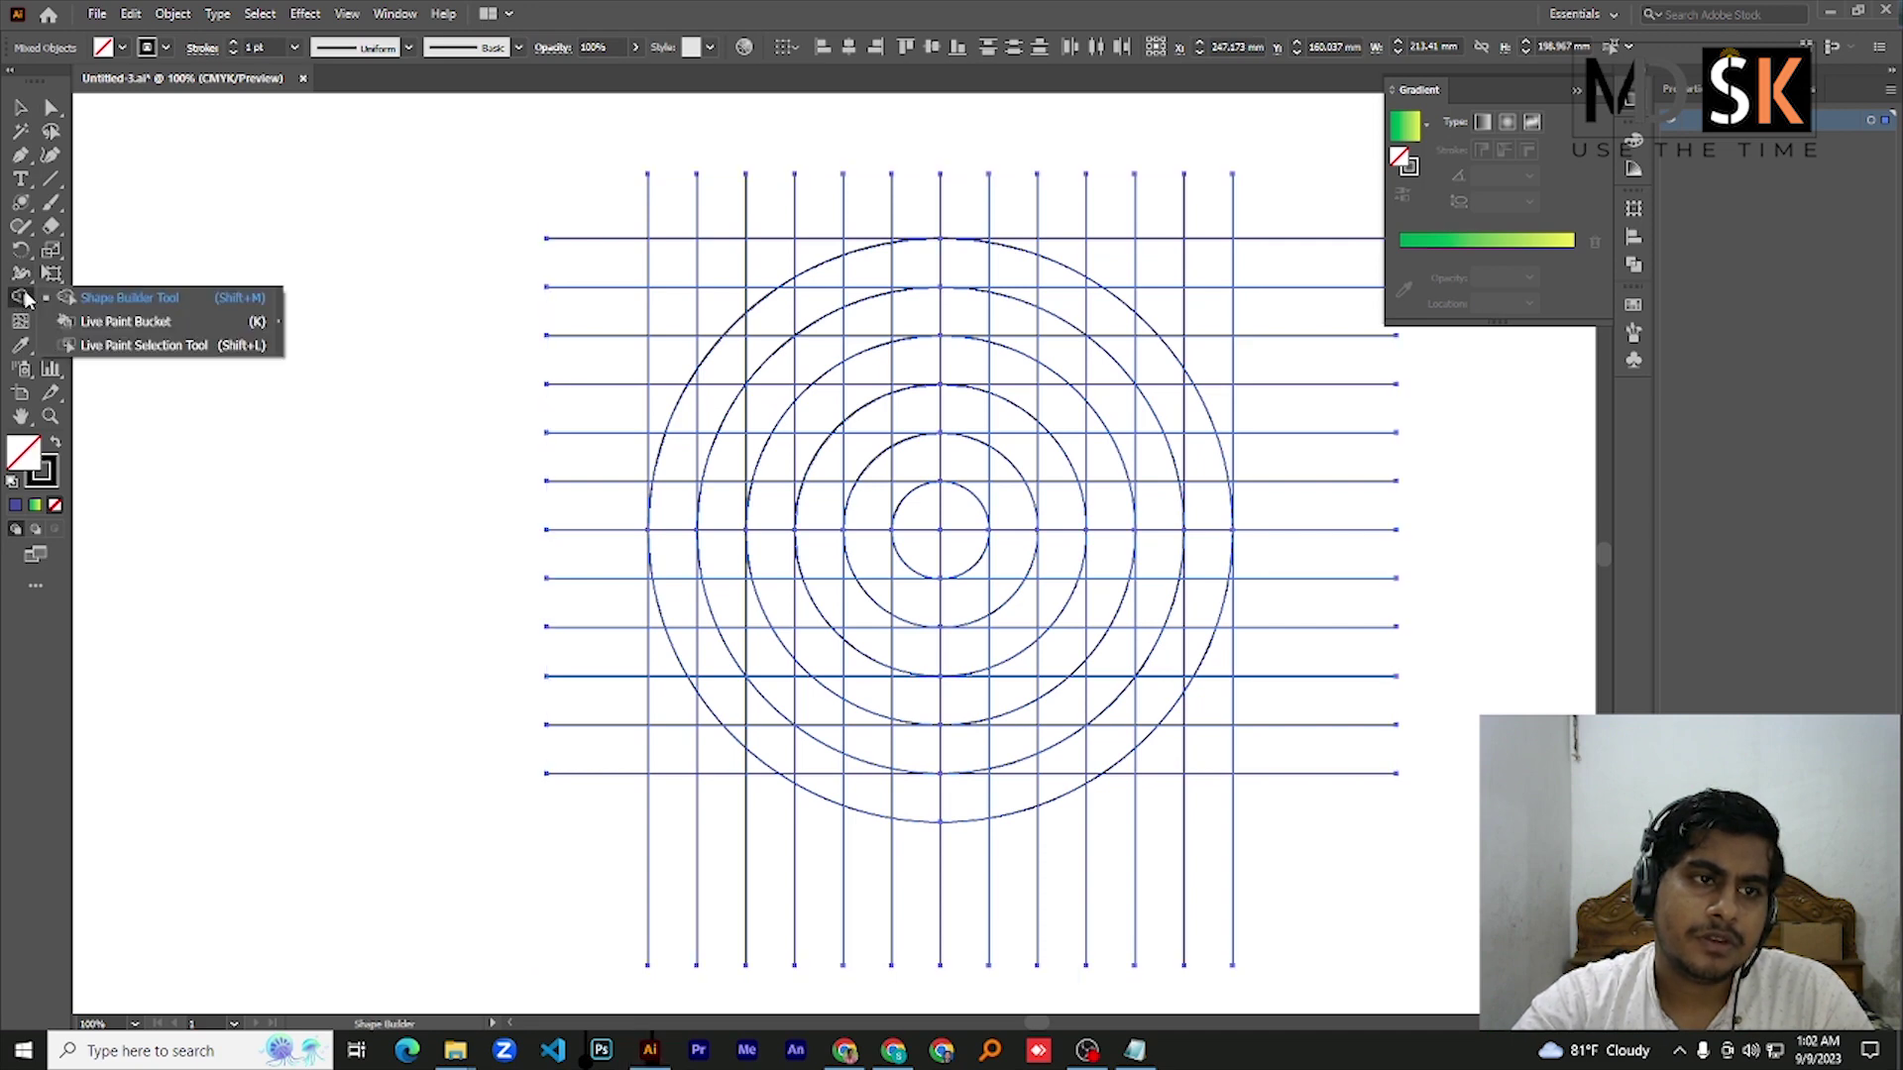
{"action": "left_click", "coordinate": [104, 301]}
{"action": "double_click", "coordinate": [41, 472]}
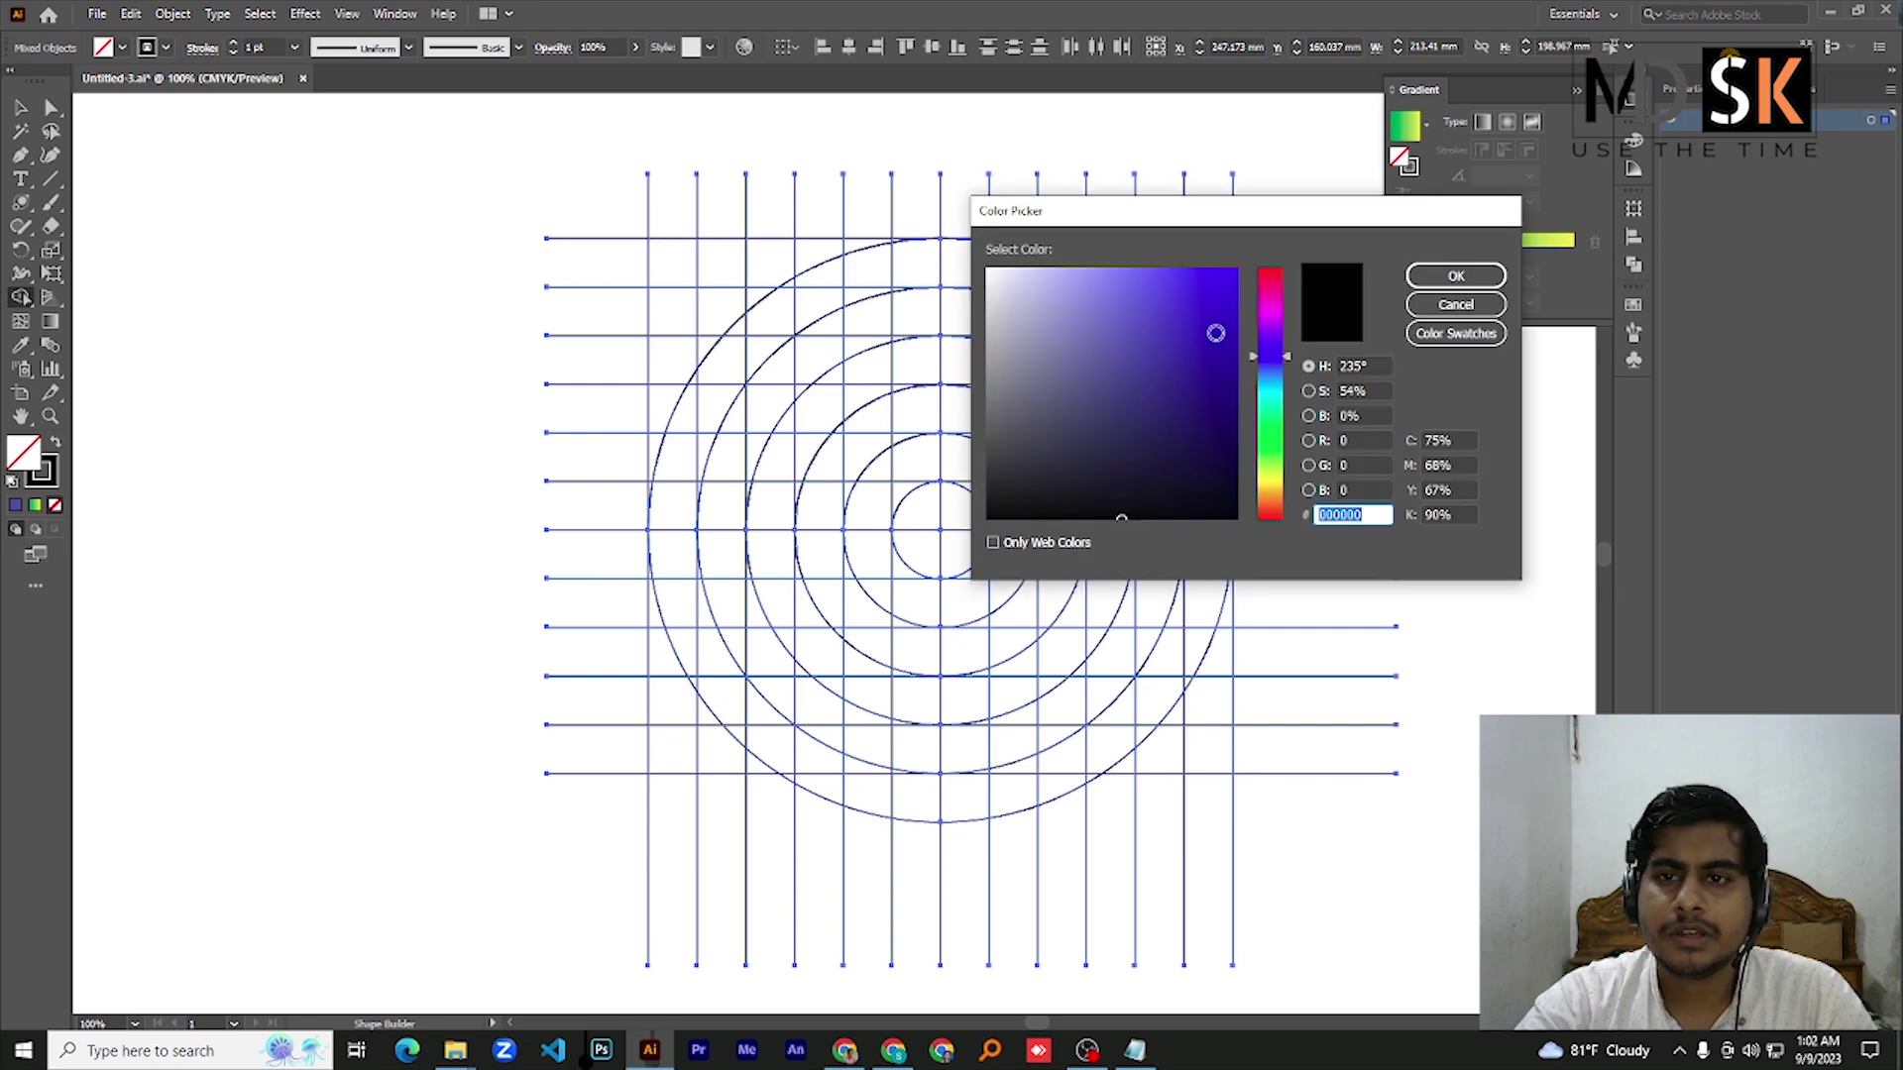
{"action": "left_click", "coordinate": [1215, 333]}
{"action": "left_click", "coordinate": [1456, 275]}
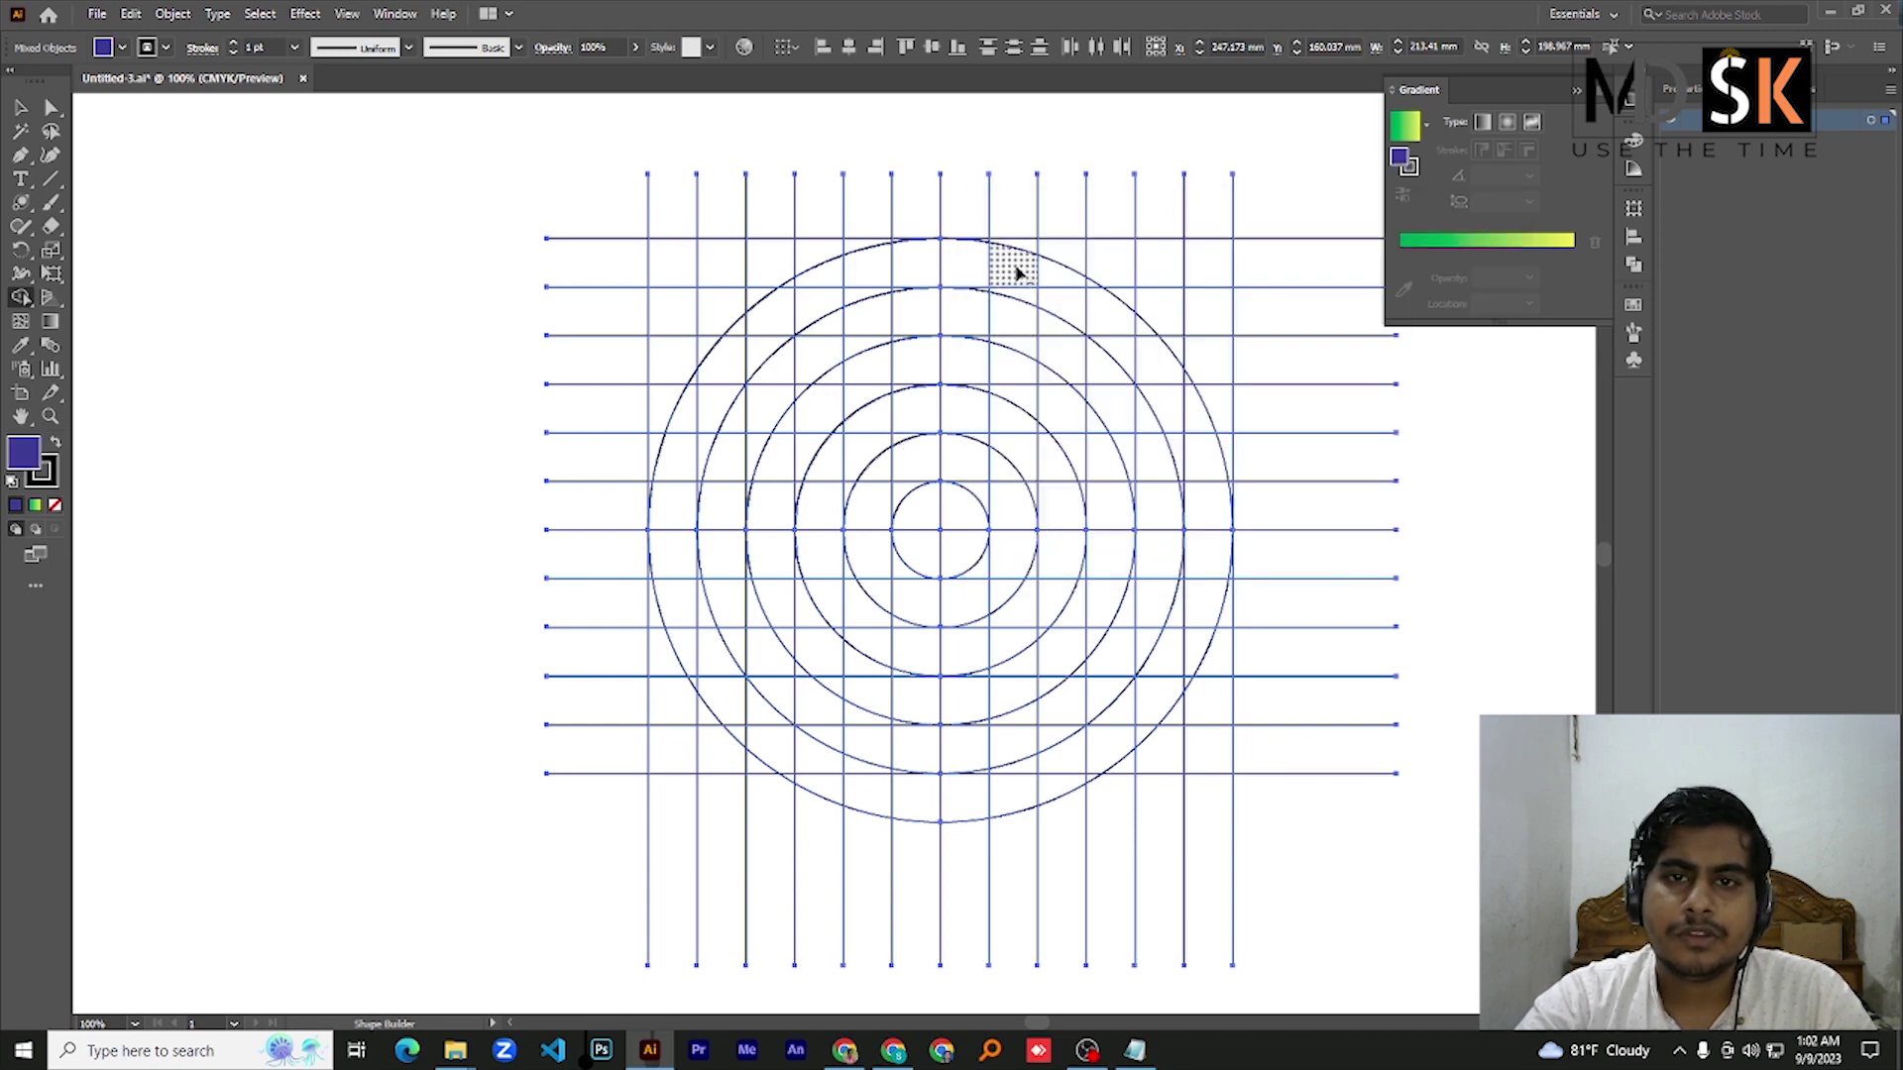
Merge cells from the outer ring's top, down a left column and along the lower ring into a C shape, undoing the extra leftward merge
{"action": "mouse_move", "coordinate": [1018, 272]}
{"action": "left_mouse_down"}
{"action": "mouse_move", "coordinate": [813, 271]}
{"action": "mouse_move", "coordinate": [799, 348]}
{"action": "mouse_move", "coordinate": [834, 643]}
{"action": "mouse_move", "coordinate": [923, 698]}
{"action": "mouse_move", "coordinate": [1000, 705]}
{"action": "left_mouse_up"}
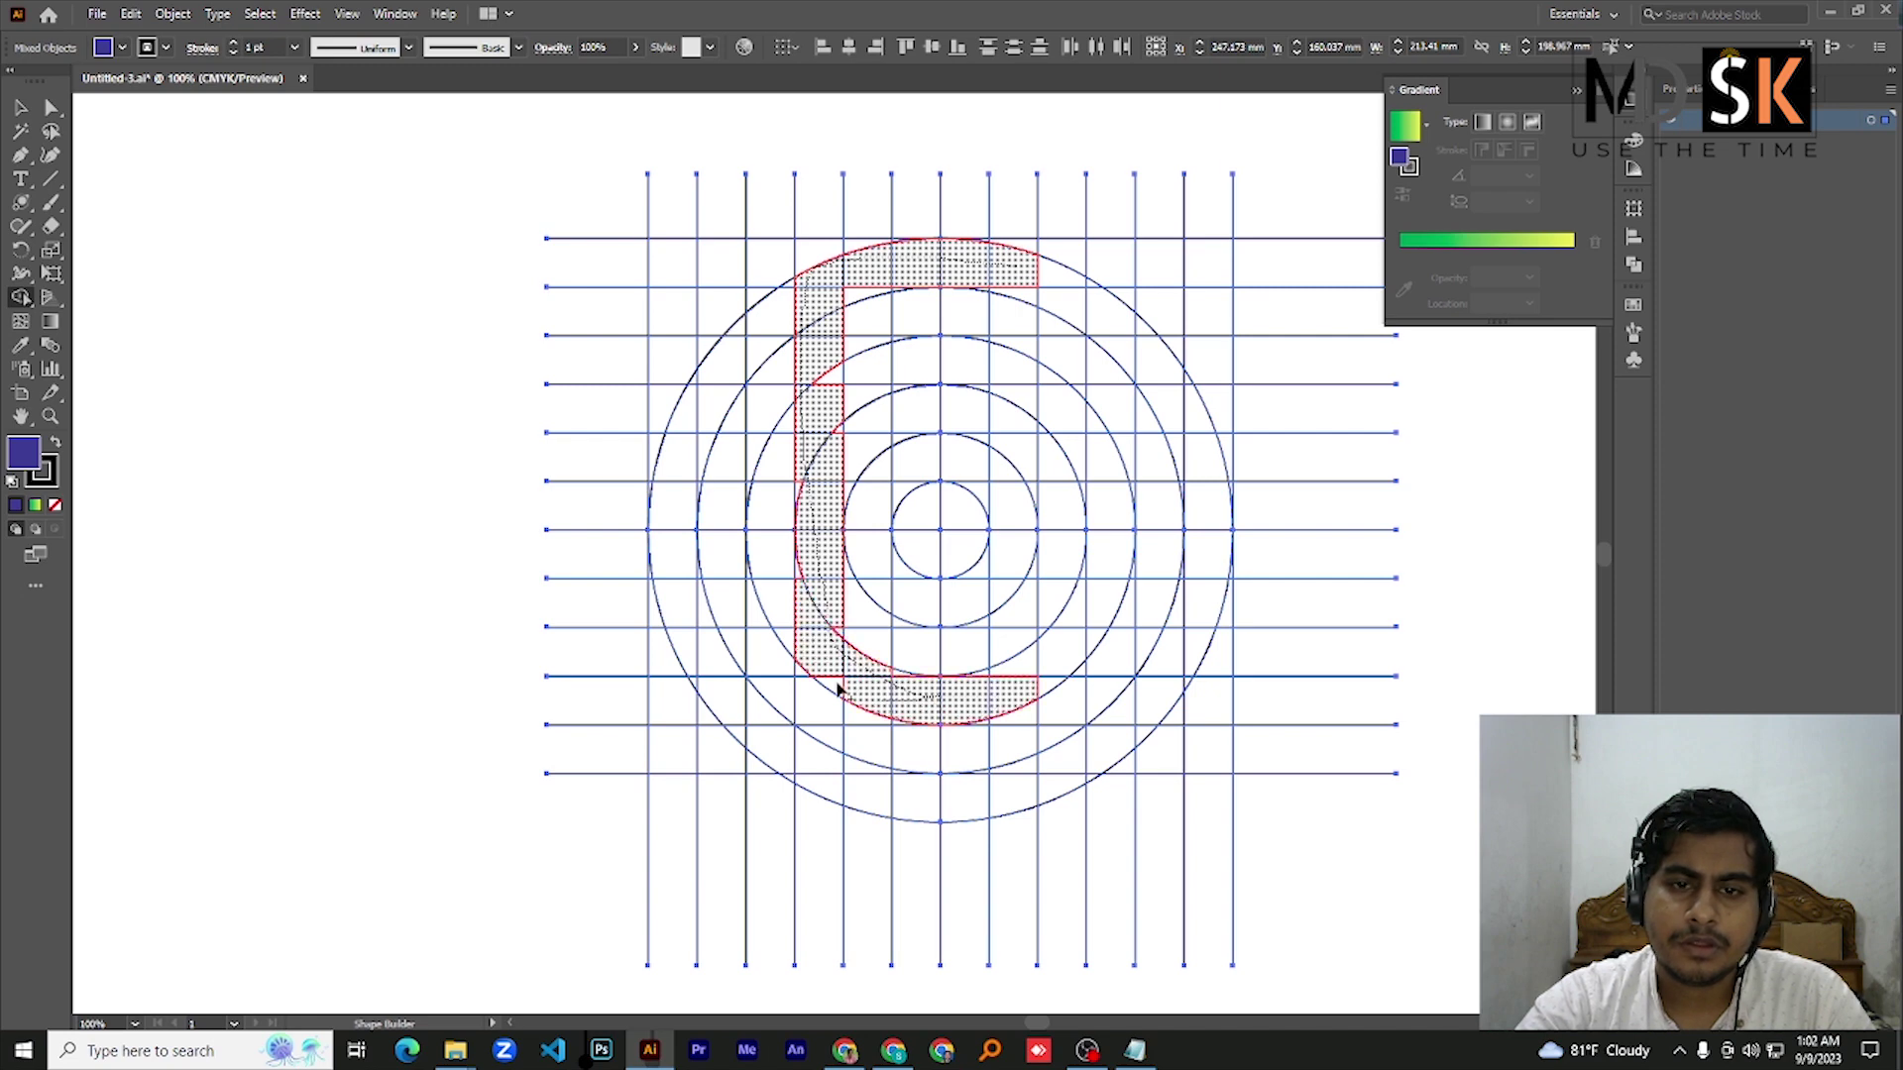
{"action": "left_click_drag", "start_coordinate": [837, 686], "coordinate": [783, 459]}
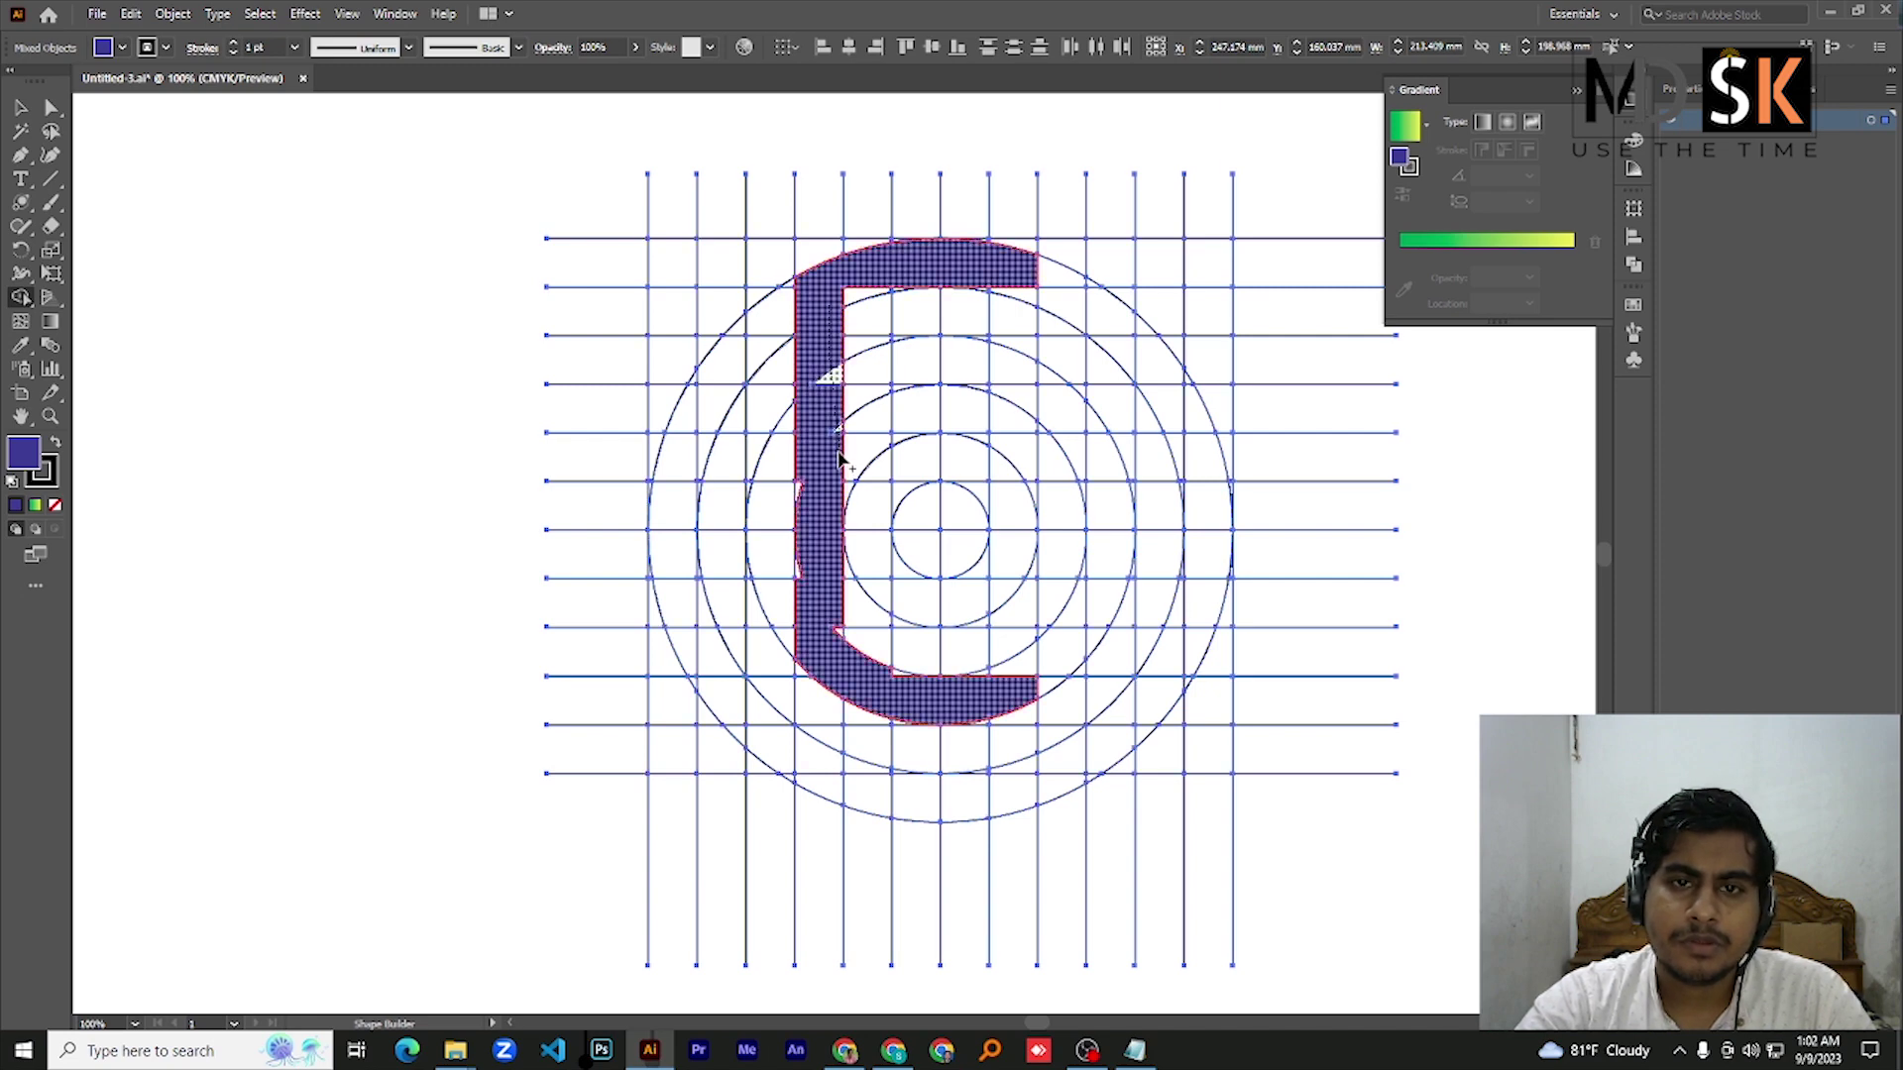
{"action": "left_click_drag", "start_coordinate": [806, 501], "coordinate": [802, 468]}
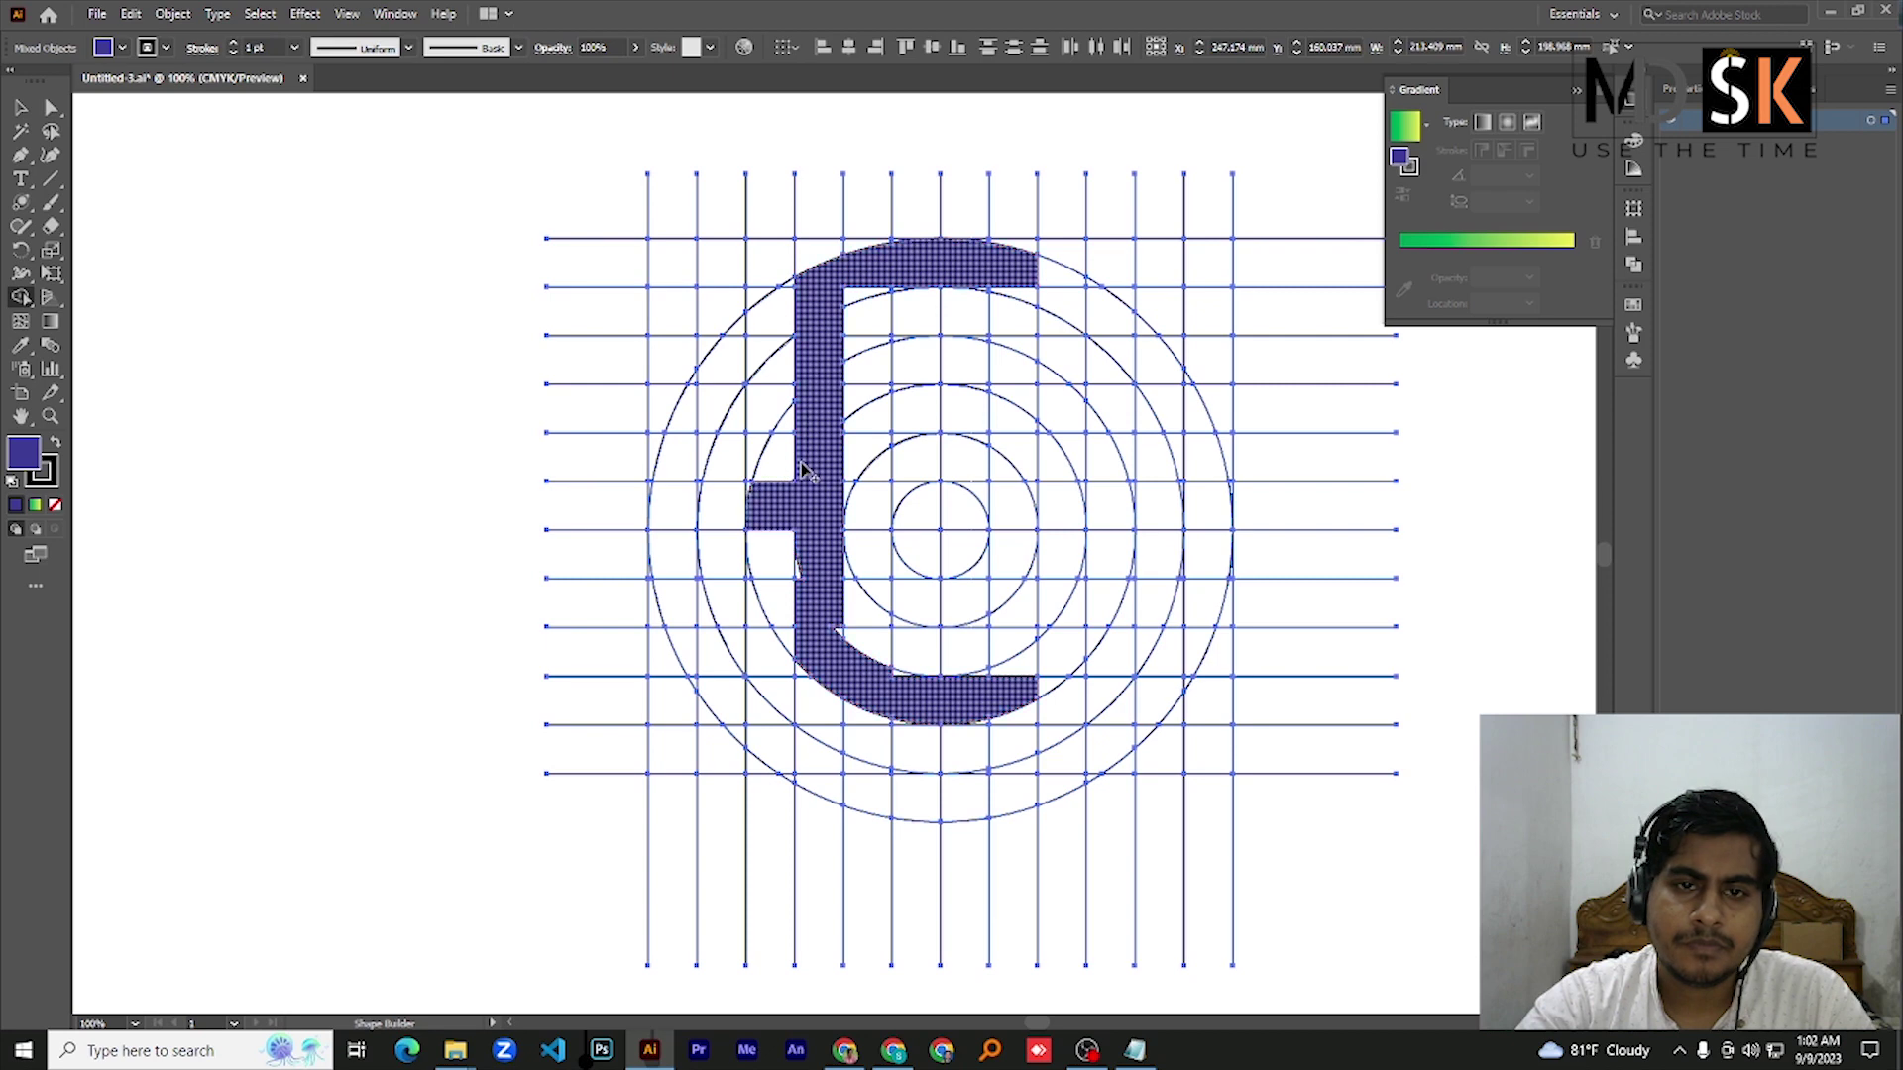
{"action": "key", "text": "ctrl+z"}
Merge the leftover slivers along the C's vertical bar into it, undo the spill into neighbouring cells, and sweep Shape Builder across the central cells
{"action": "scroll", "coordinate": [804, 474], "scroll_direction": "up", "scroll_amount": 3}
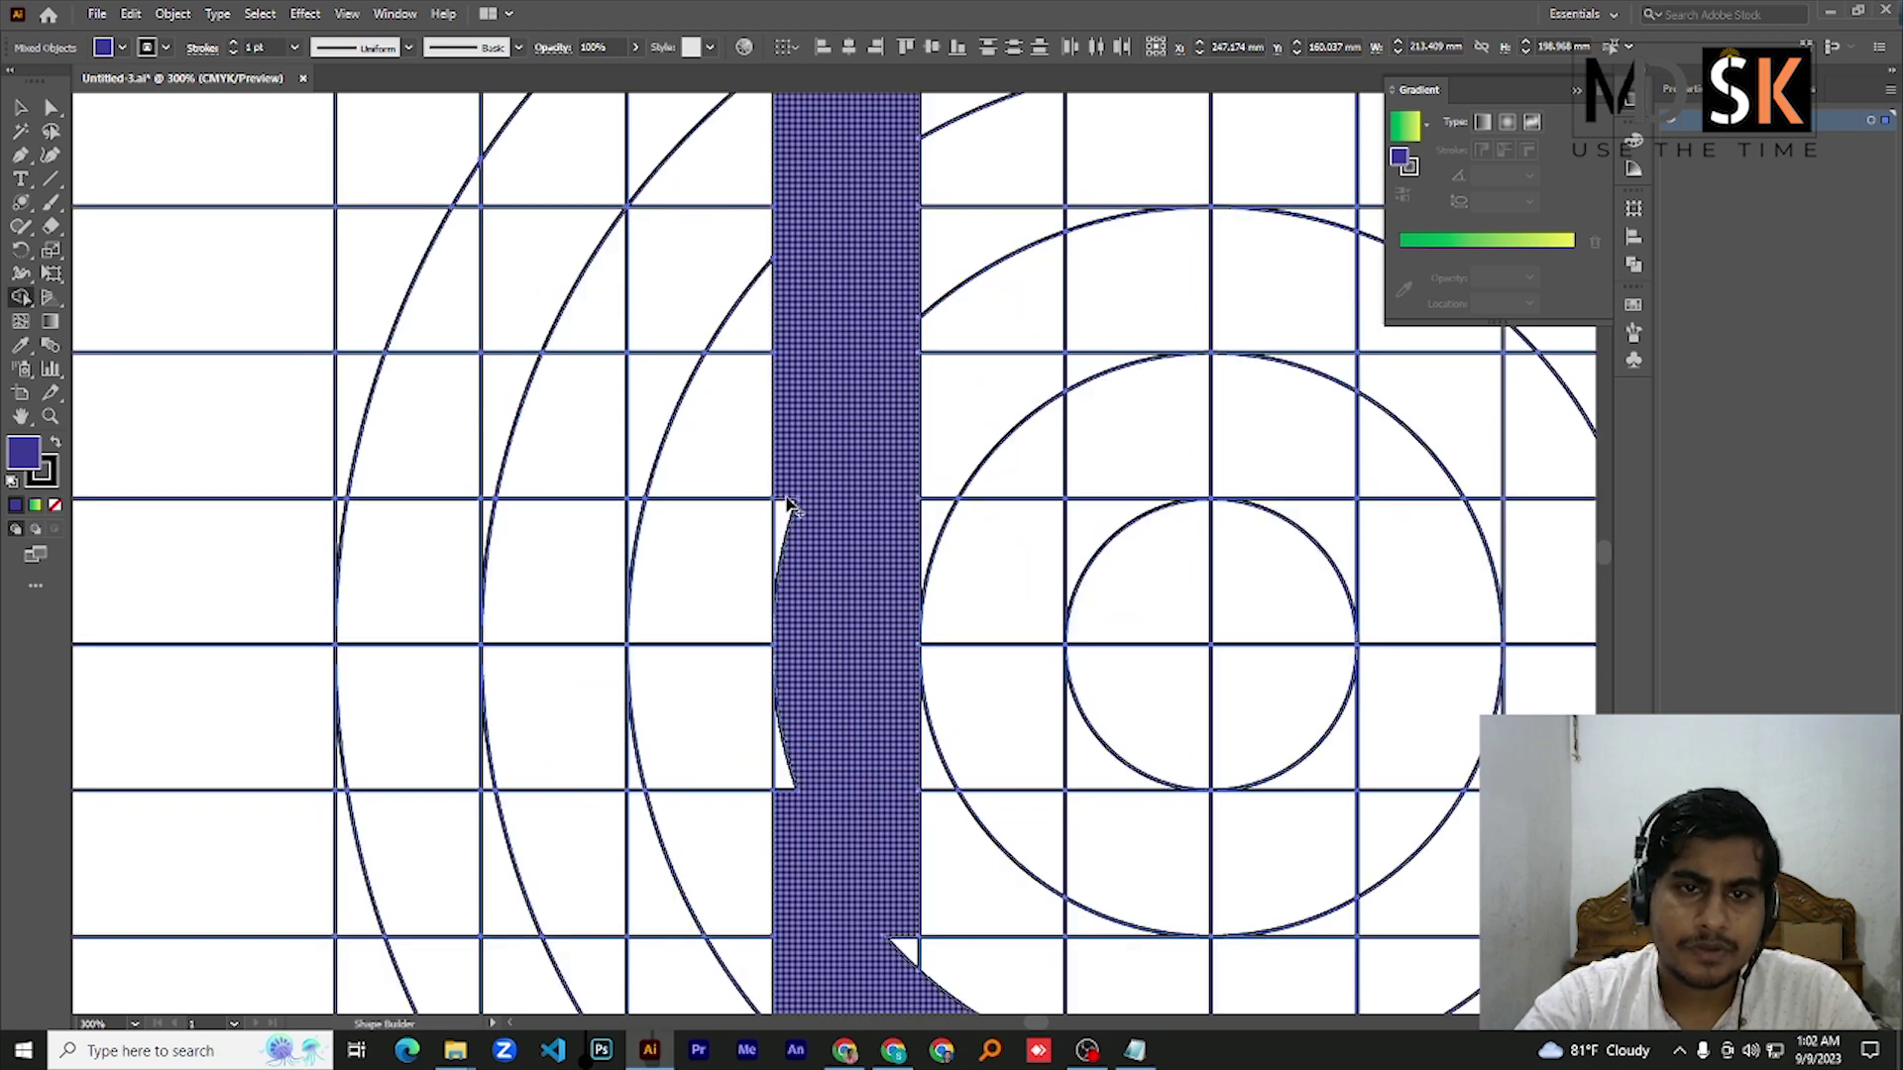
{"action": "mouse_move", "coordinate": [793, 701]}
{"action": "left_mouse_down"}
{"action": "mouse_move", "coordinate": [787, 804]}
{"action": "mouse_move", "coordinate": [803, 781]}
{"action": "left_mouse_up"}
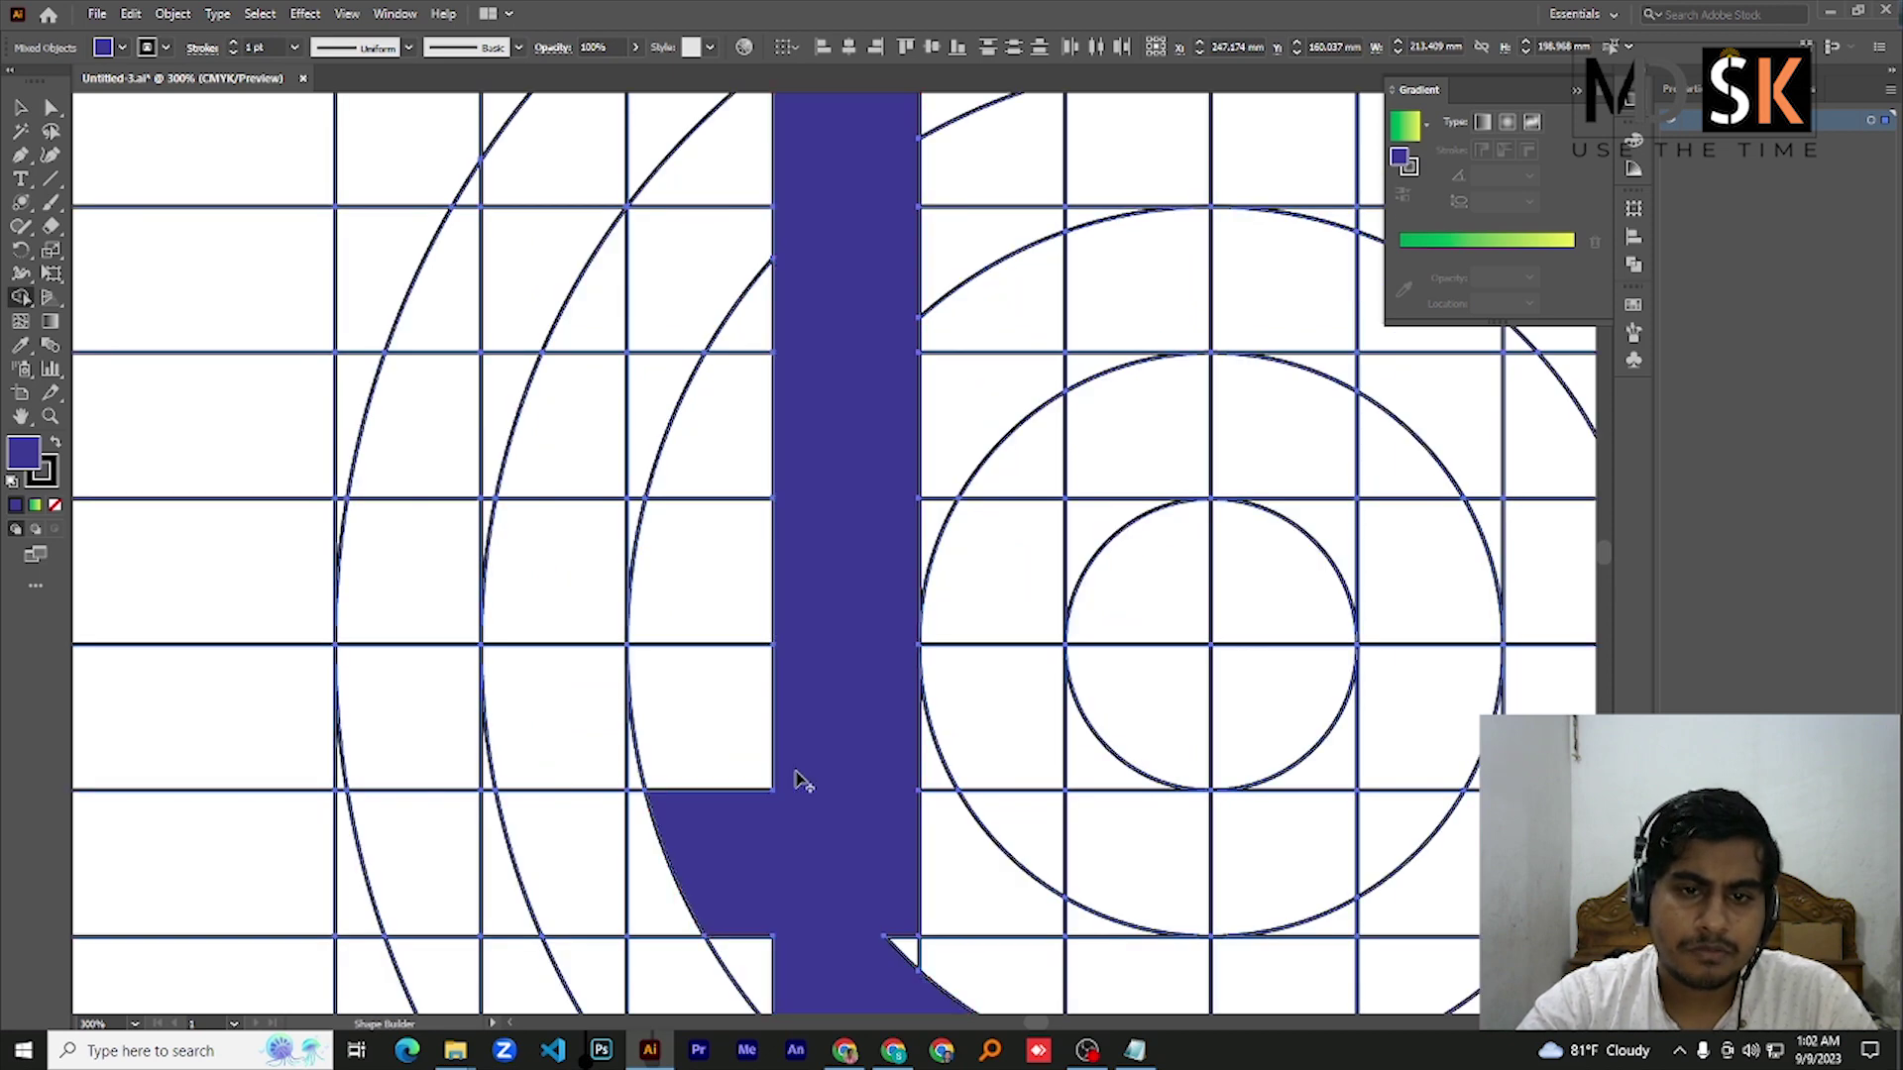
{"action": "key", "text": "ctrl+z"}
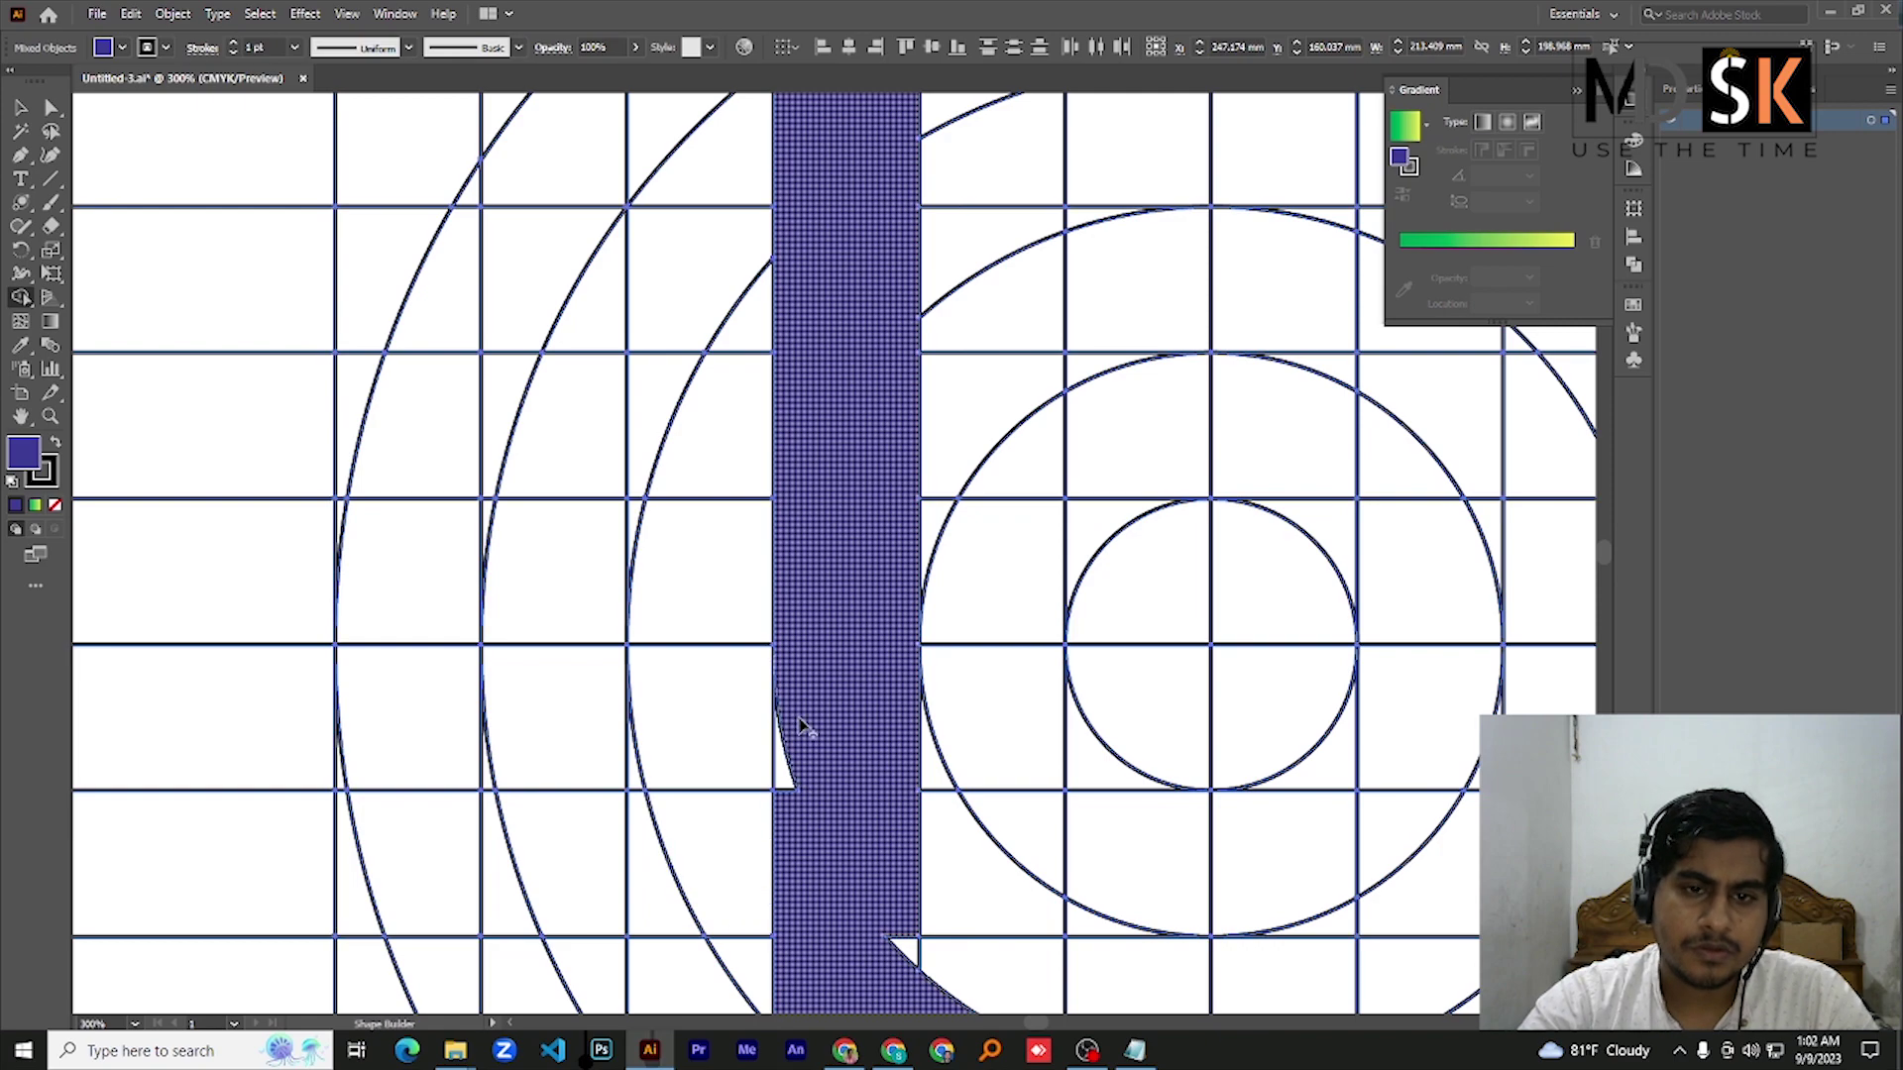
{"action": "scroll", "coordinate": [1074, 611], "scroll_direction": "down", "scroll_amount": 3}
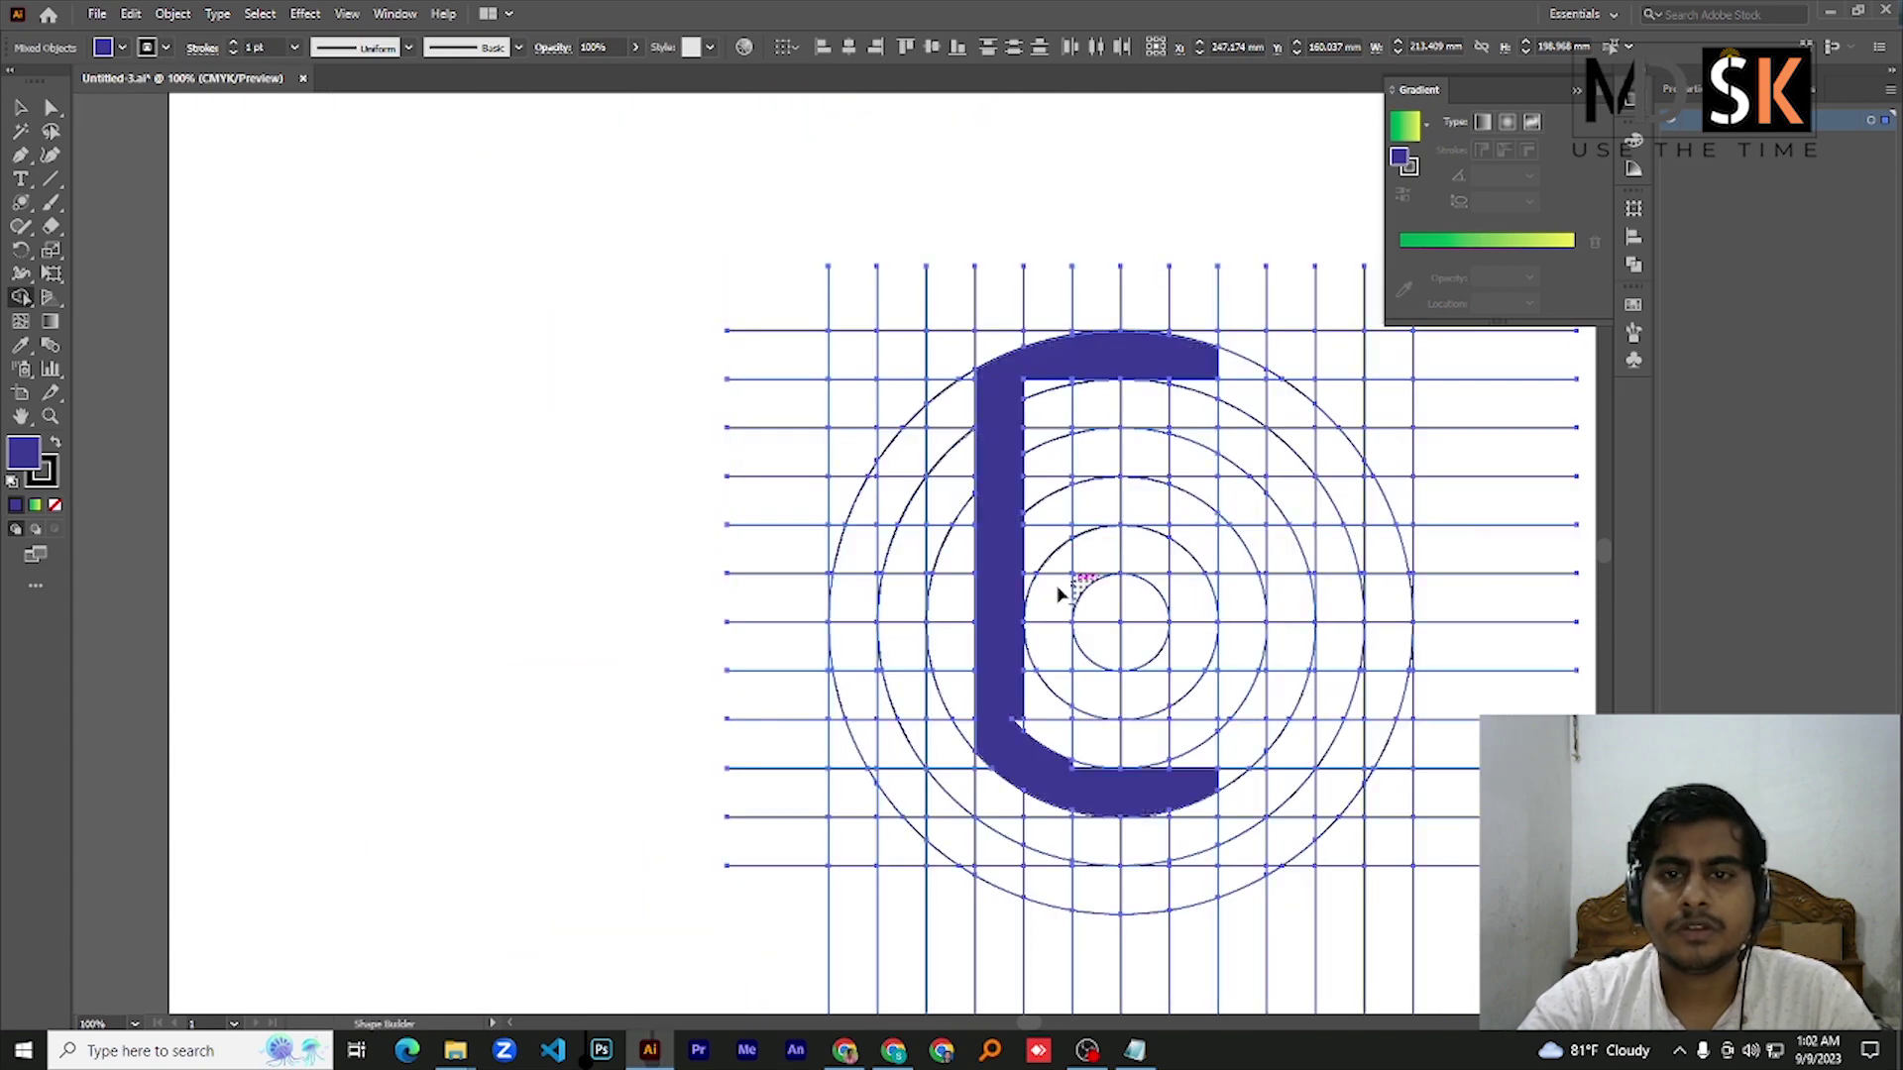
{"action": "mouse_move", "coordinate": [1094, 547]}
{"action": "left_mouse_down"}
{"action": "mouse_move", "coordinate": [1230, 581]}
{"action": "mouse_move", "coordinate": [1249, 637]}
{"action": "left_mouse_up"}
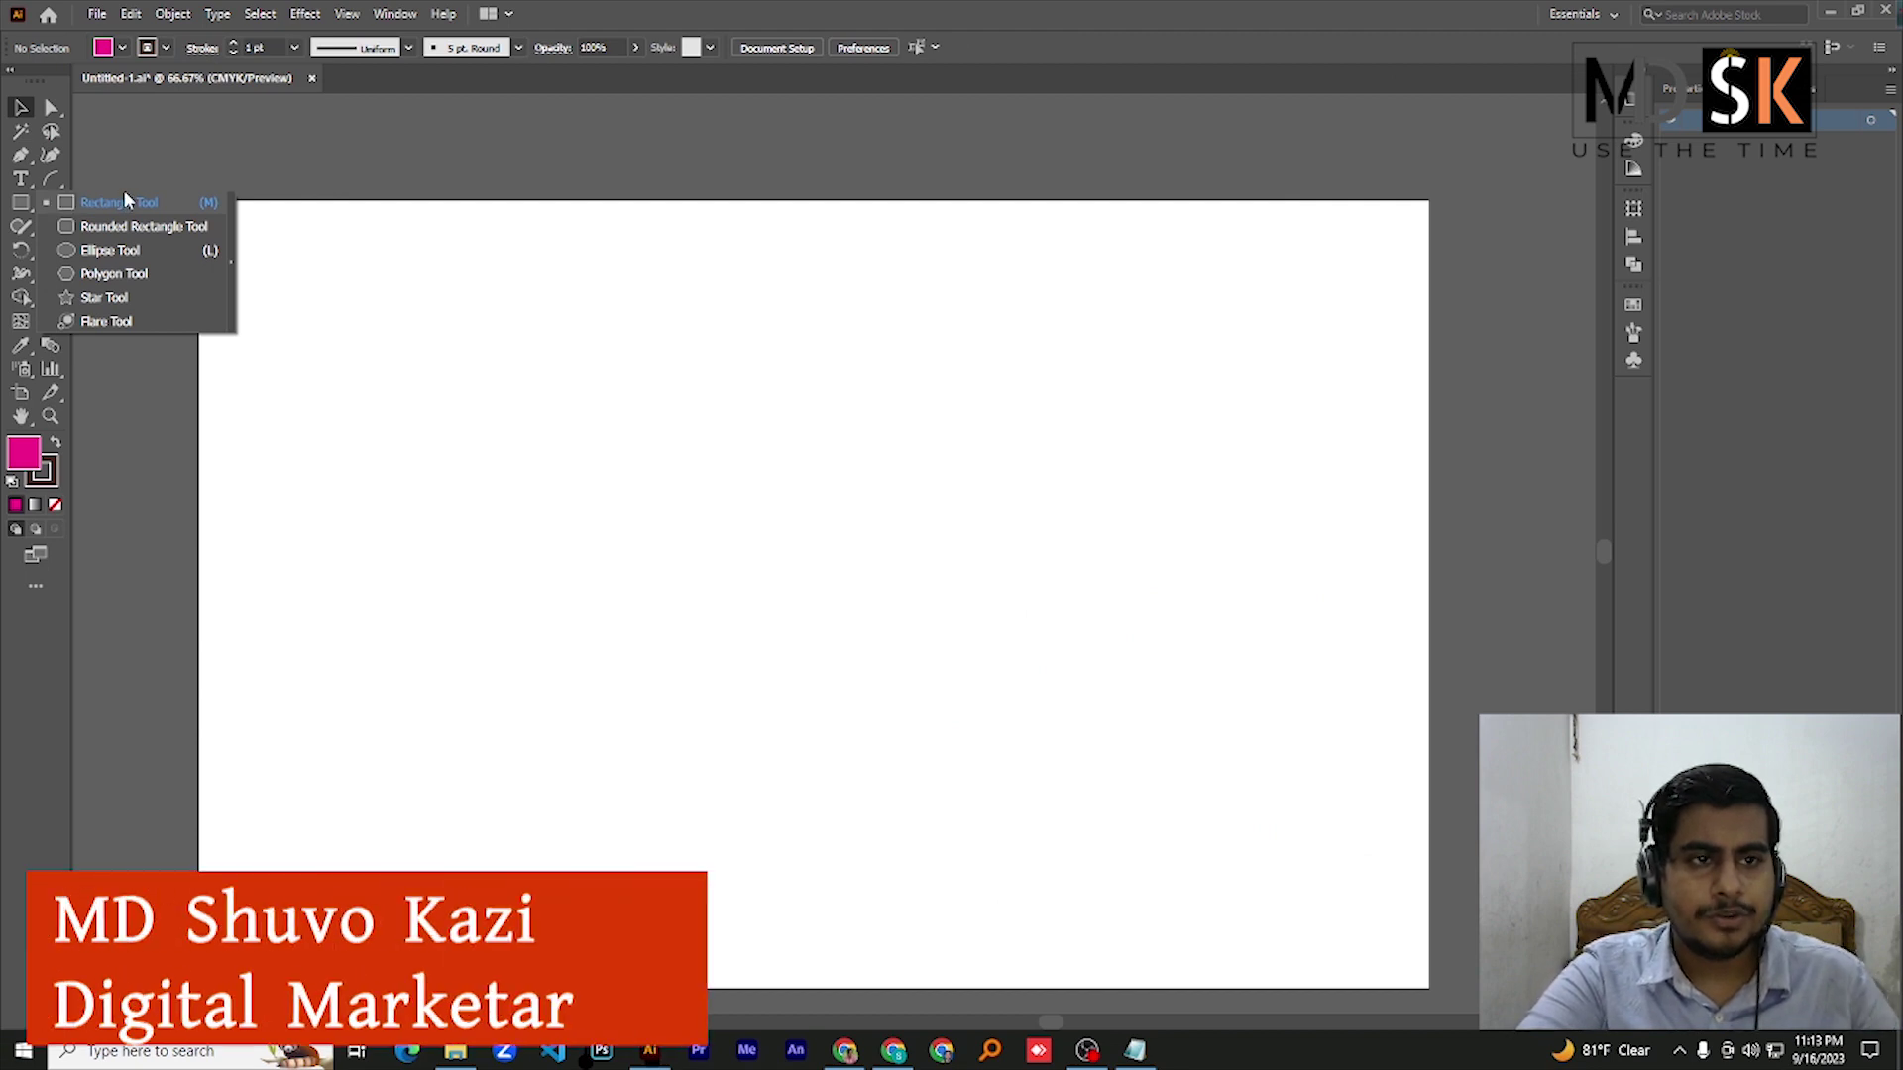
Draw a magenta rectangle about 170 by 64 mm on the empty artboard of the new document
{"action": "left_click", "coordinate": [123, 195]}
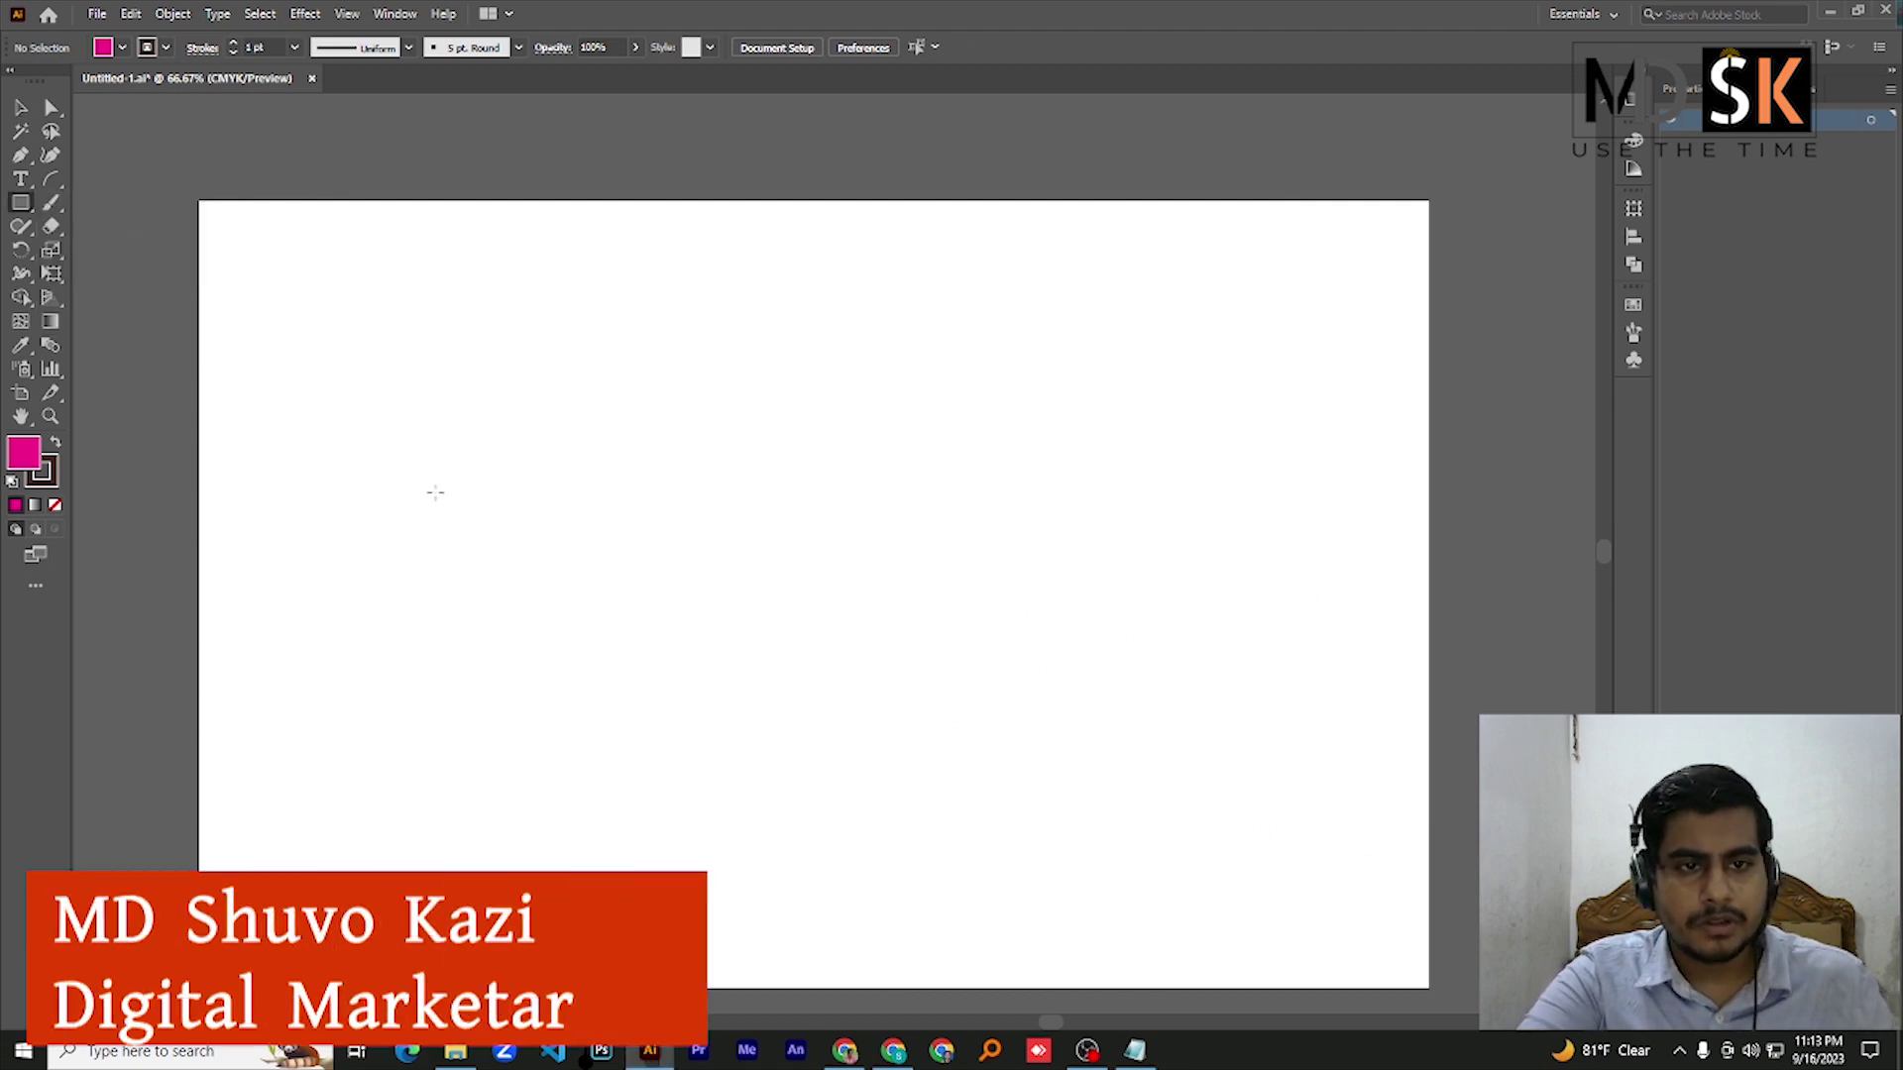
{"action": "left_click_drag", "start_coordinate": [423, 430], "coordinate": [872, 599]}
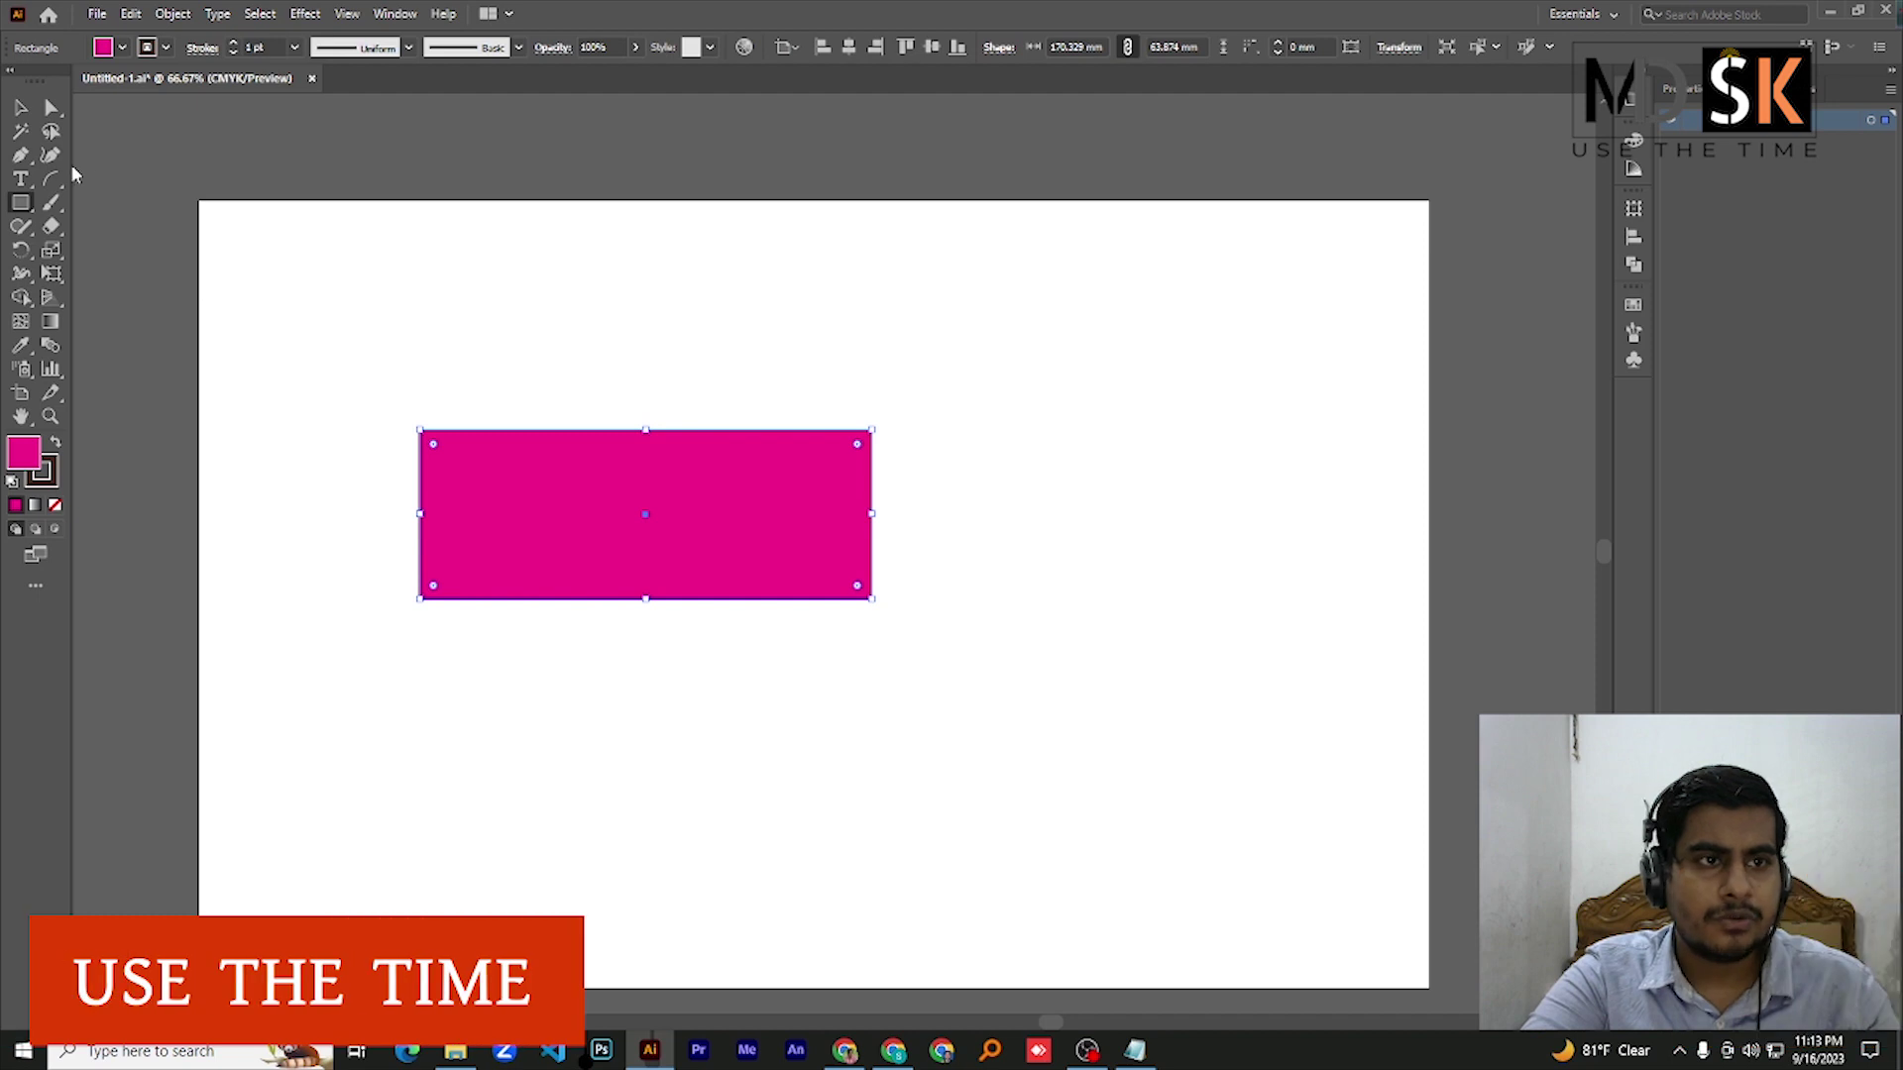
Select the rectangle's anchor points in different groups with Direct Selection and round only its top-left corner to about 64 mm
{"action": "left_click", "coordinate": [51, 107]}
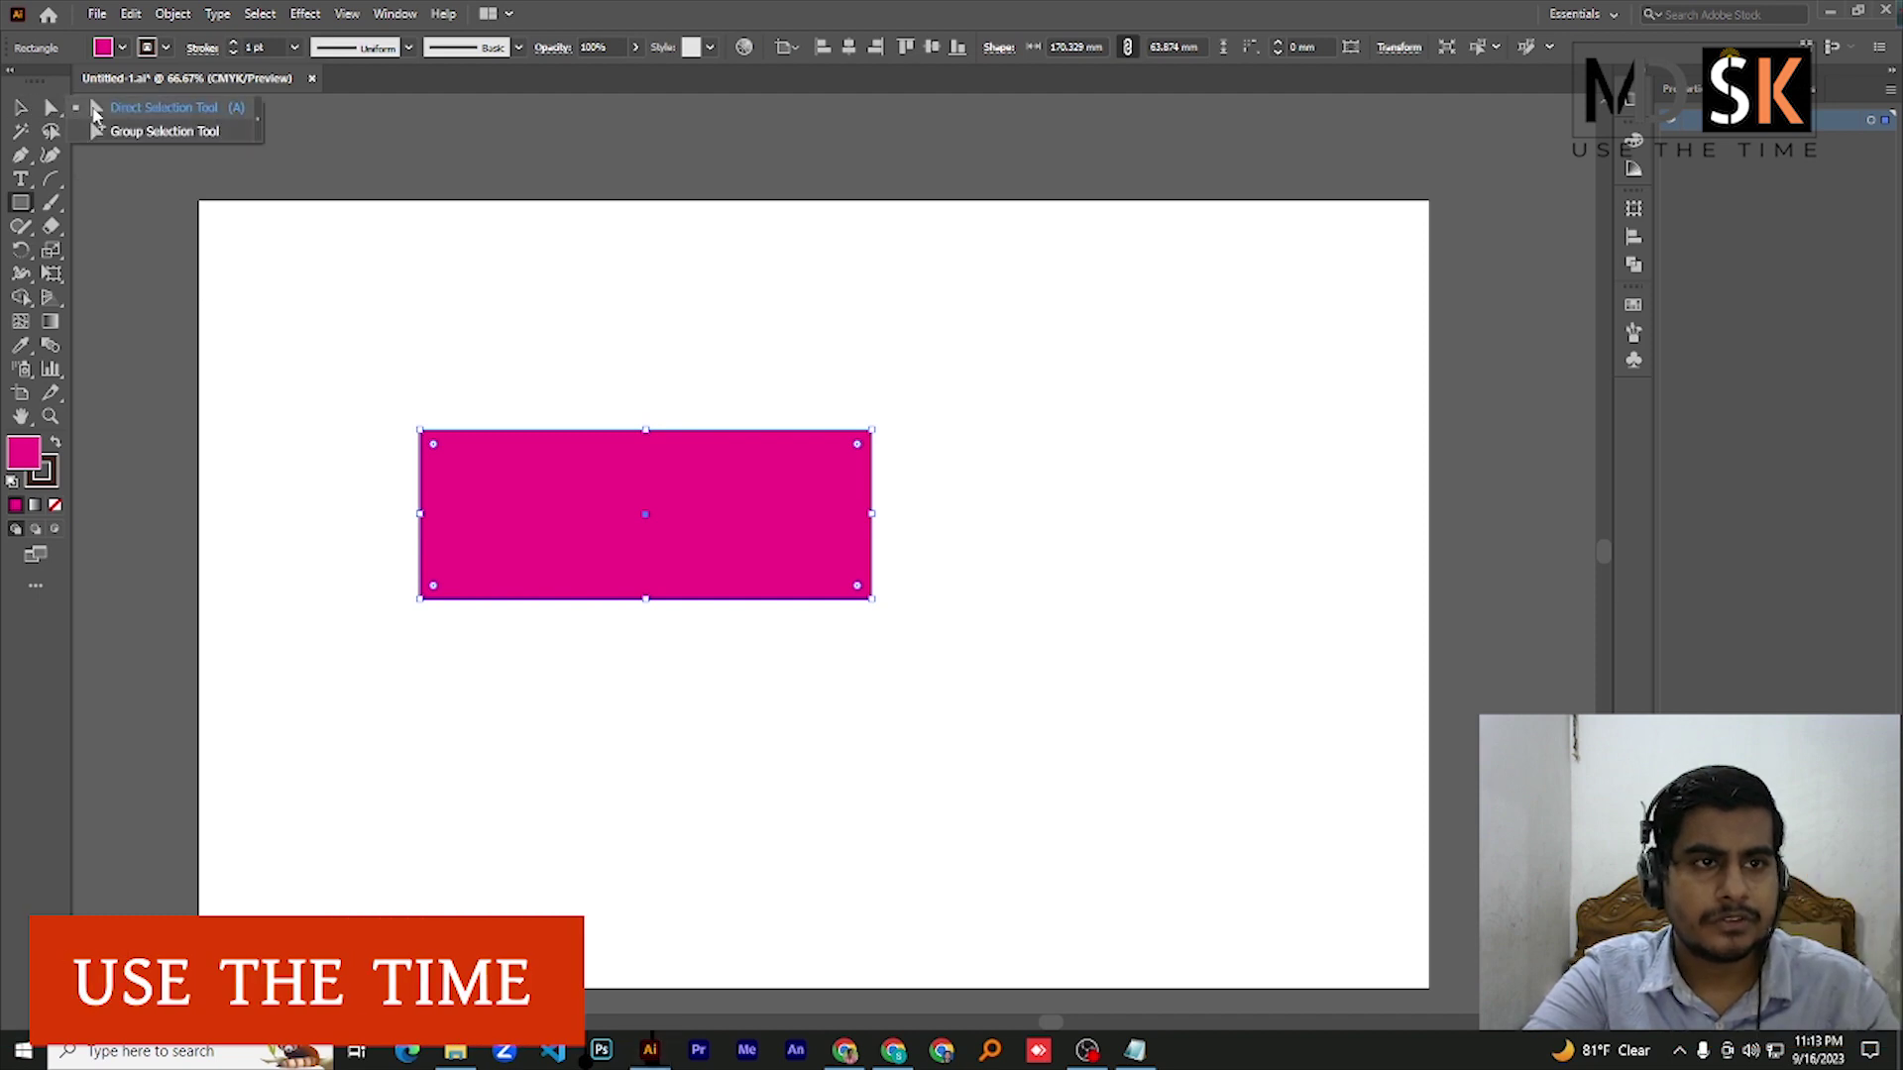
{"action": "left_click", "coordinate": [96, 111]}
{"action": "left_click_drag", "start_coordinate": [357, 387], "coordinate": [1001, 690]}
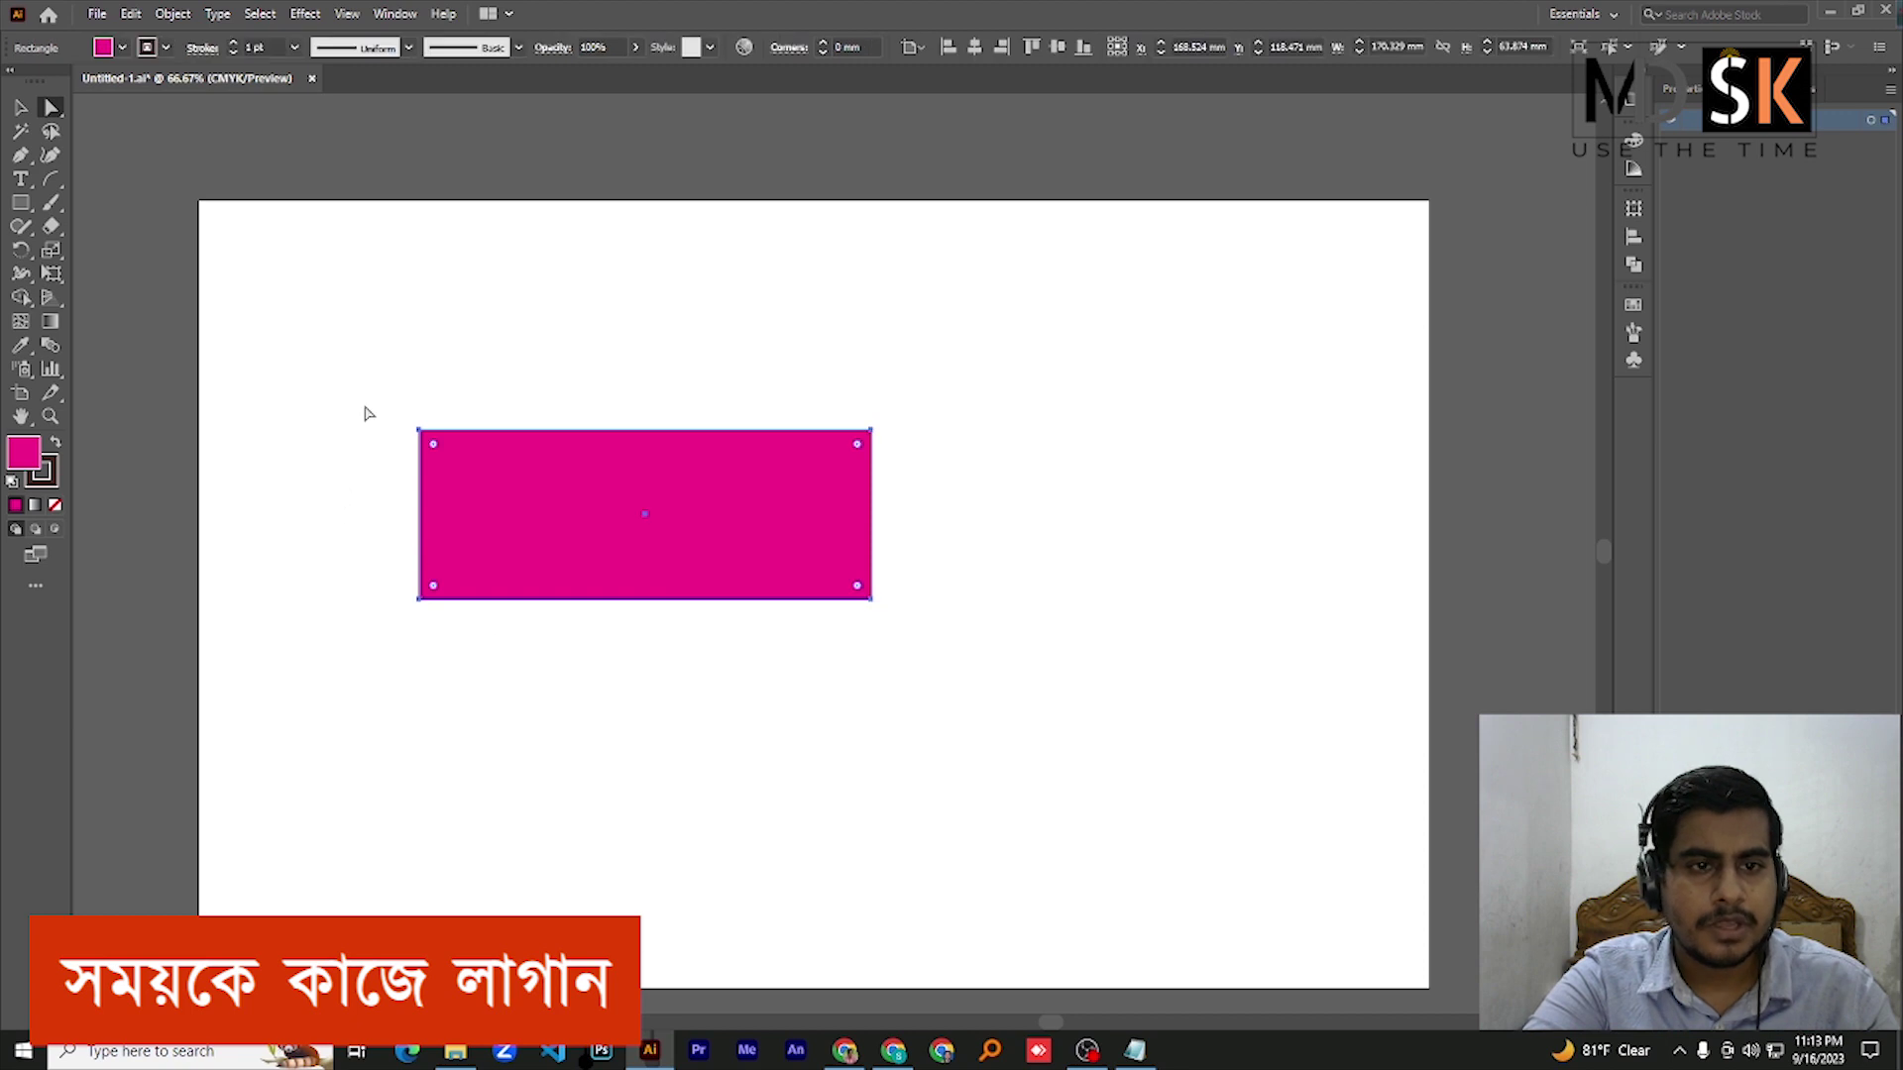
{"action": "left_click_drag", "start_coordinate": [365, 397], "coordinate": [501, 642]}
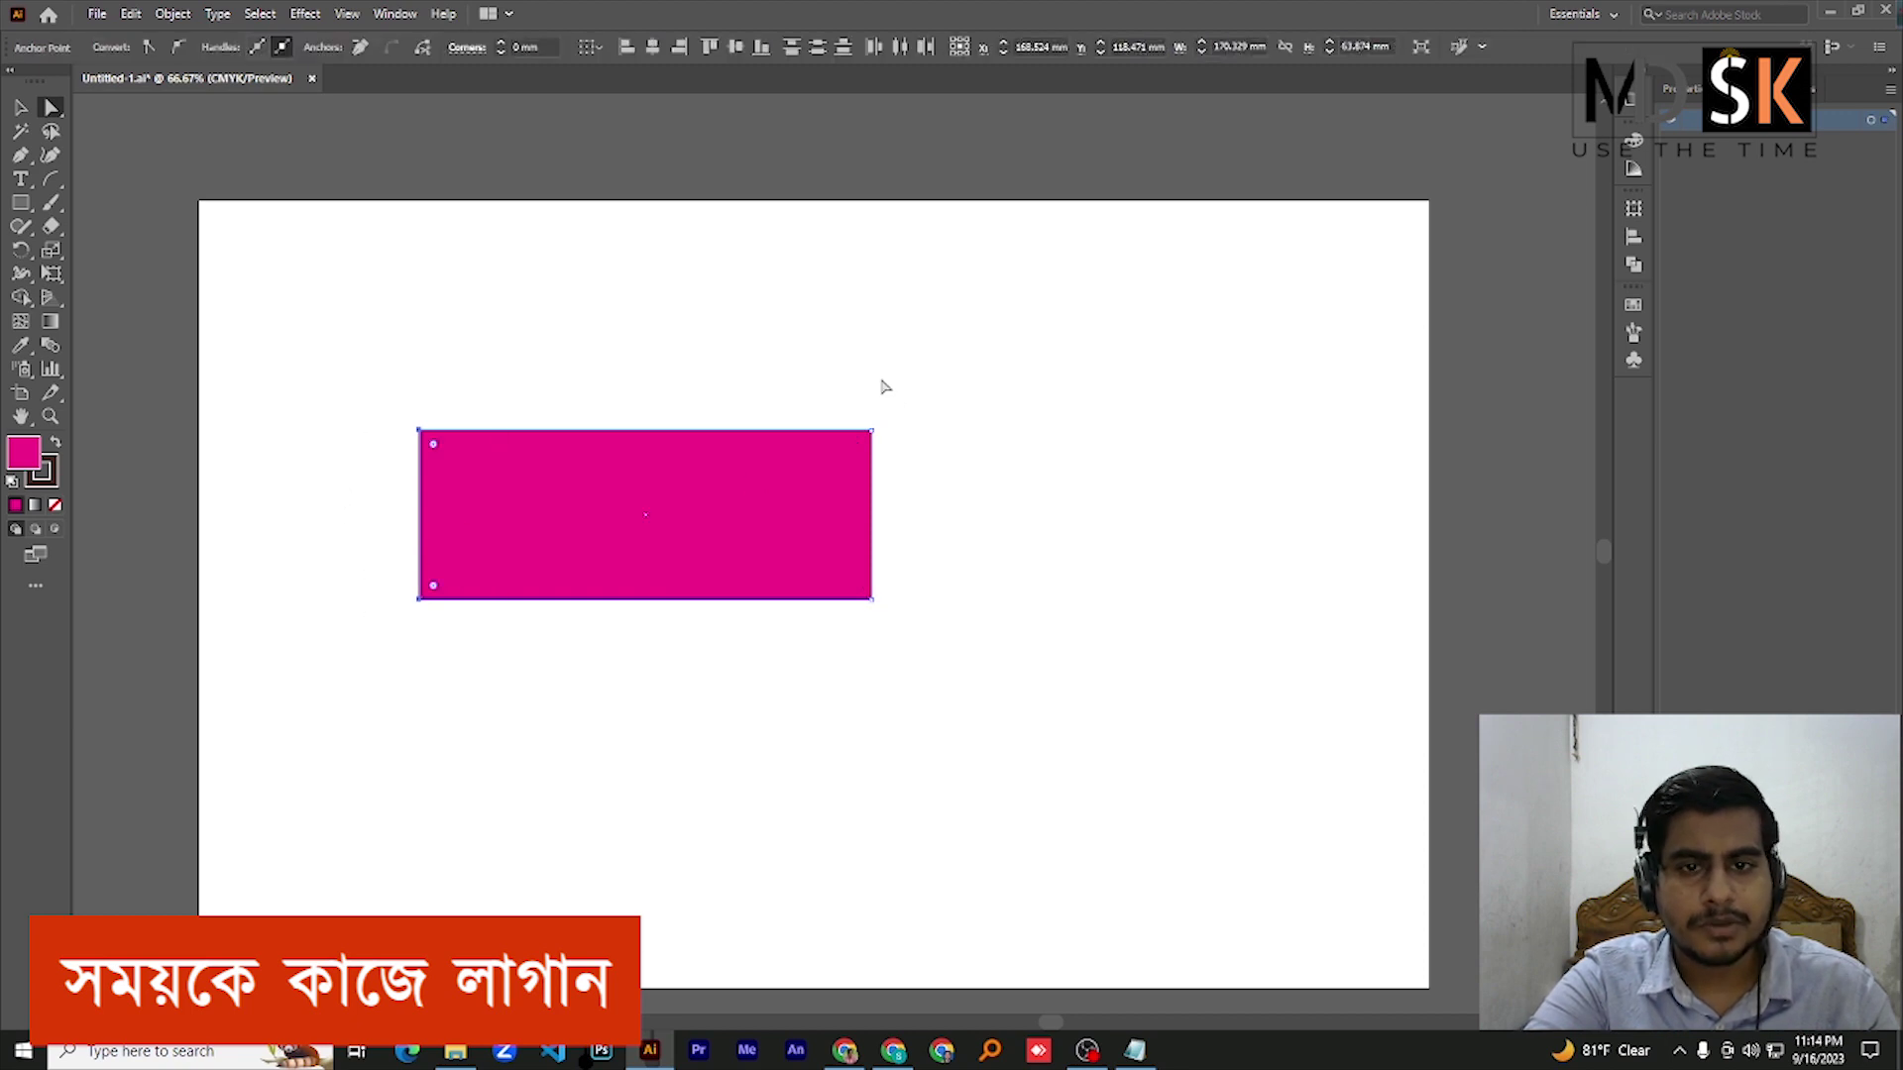
{"action": "left_click_drag", "start_coordinate": [810, 374], "coordinate": [992, 682]}
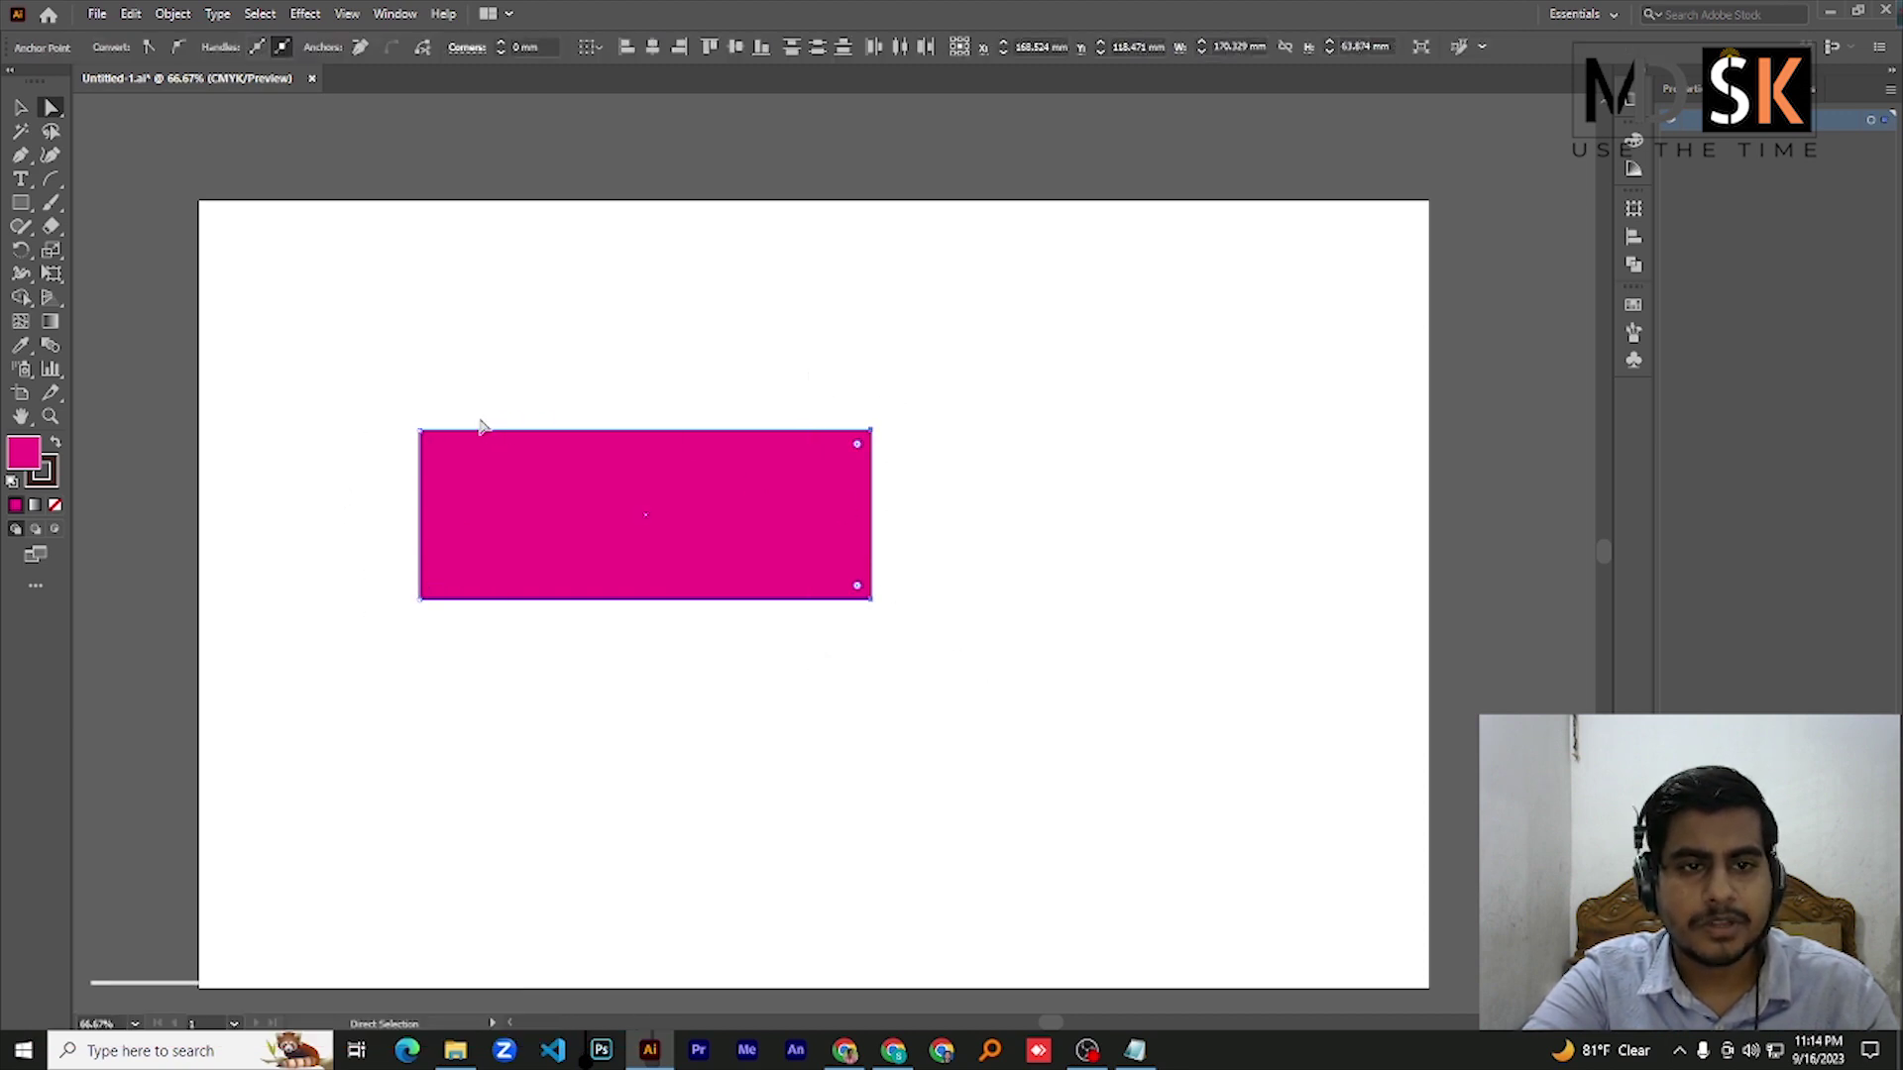
{"action": "left_click_drag", "start_coordinate": [318, 366], "coordinate": [424, 476]}
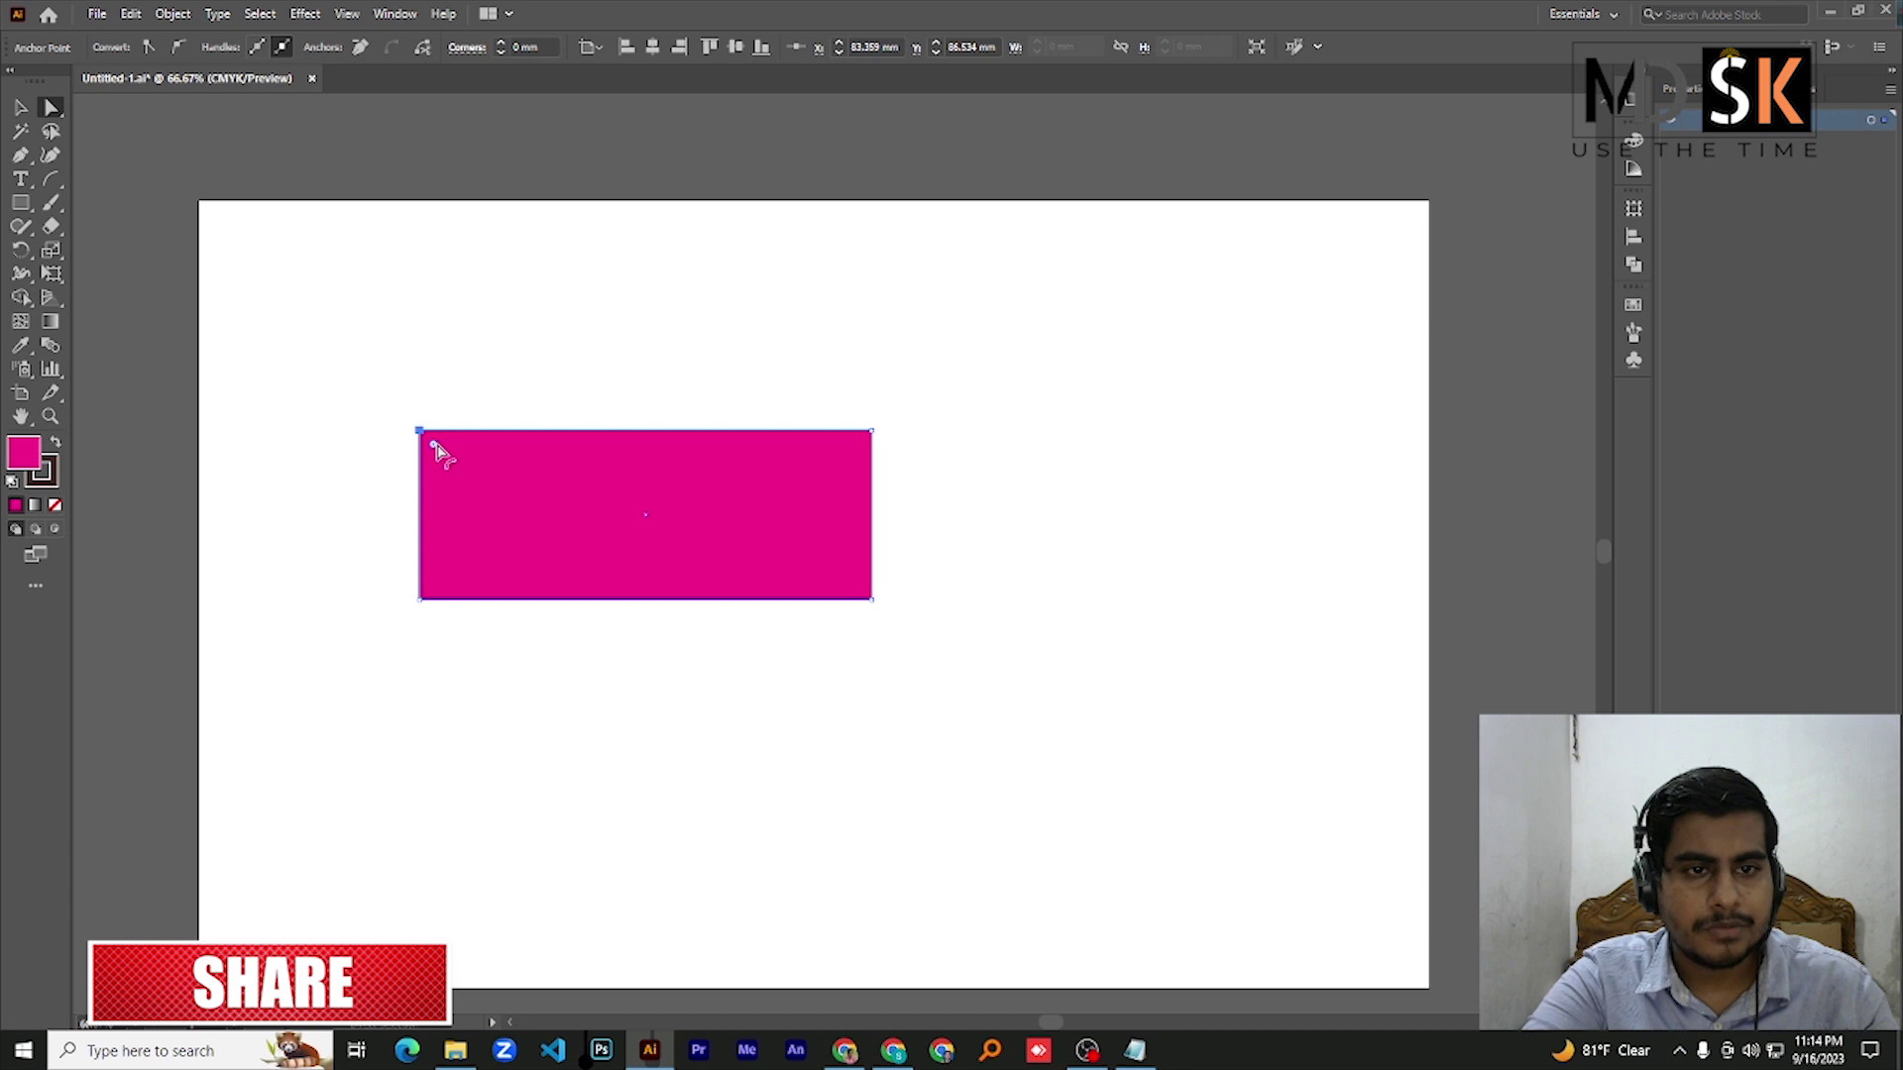
{"action": "left_click_drag", "start_coordinate": [437, 451], "coordinate": [696, 625]}
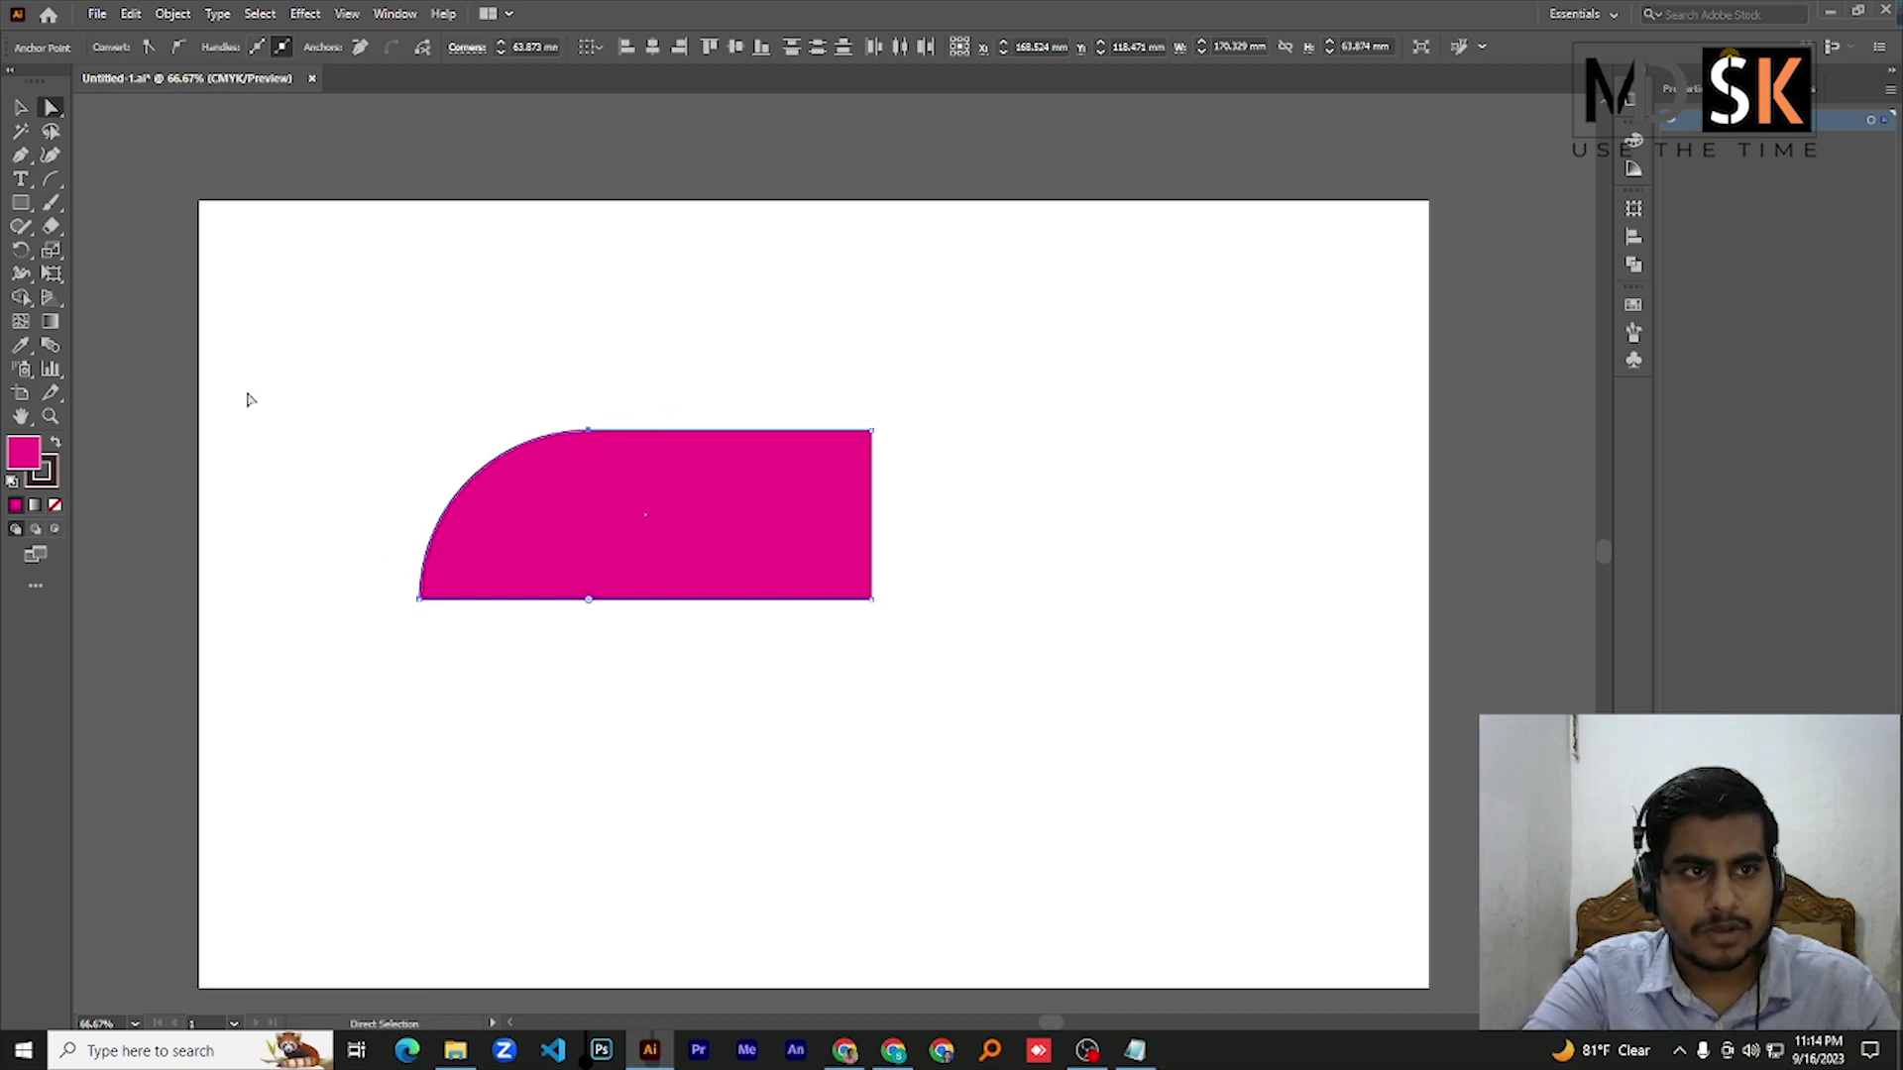
Draw an arc about 170 by 85 mm from above the rectangle's upper edge to beyond its lower-right corner
{"action": "left_click", "coordinate": [55, 181]}
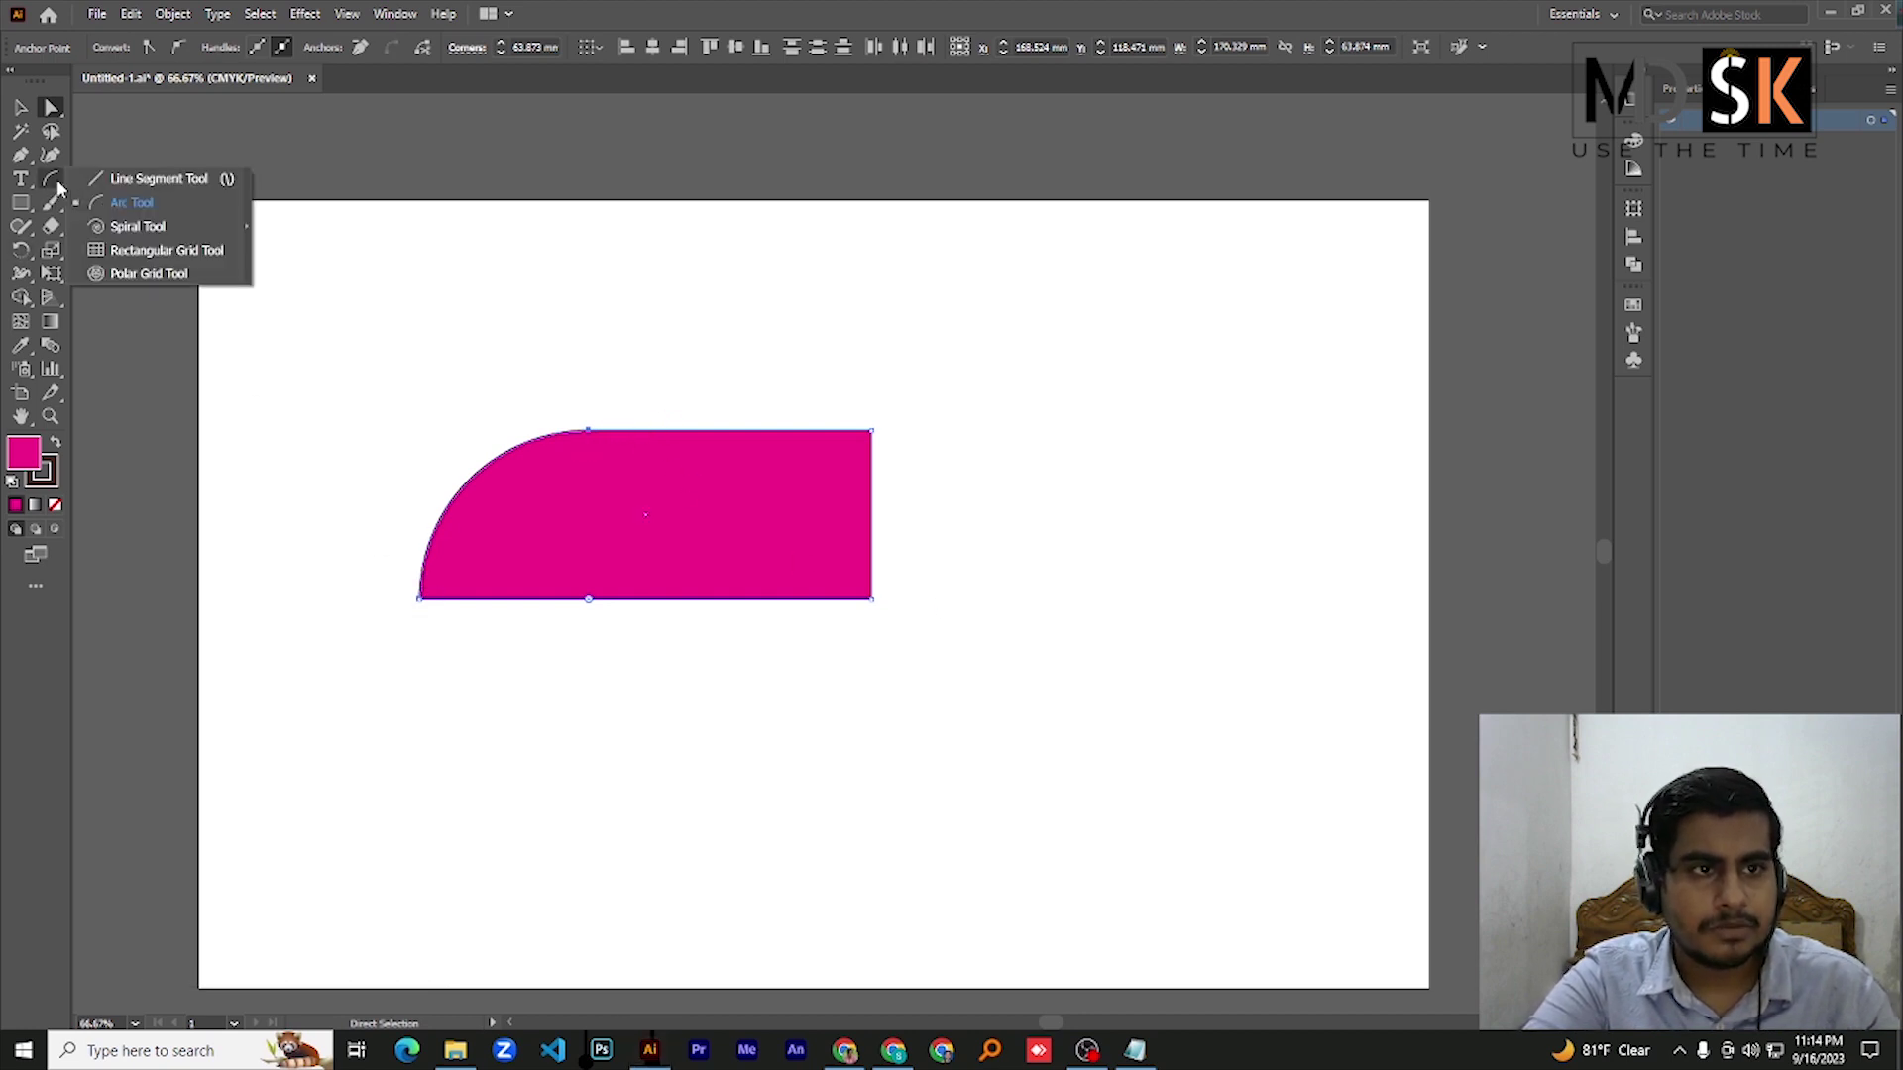
{"action": "left_click", "coordinate": [135, 203]}
{"action": "left_click_drag", "start_coordinate": [617, 417], "coordinate": [1072, 641]}
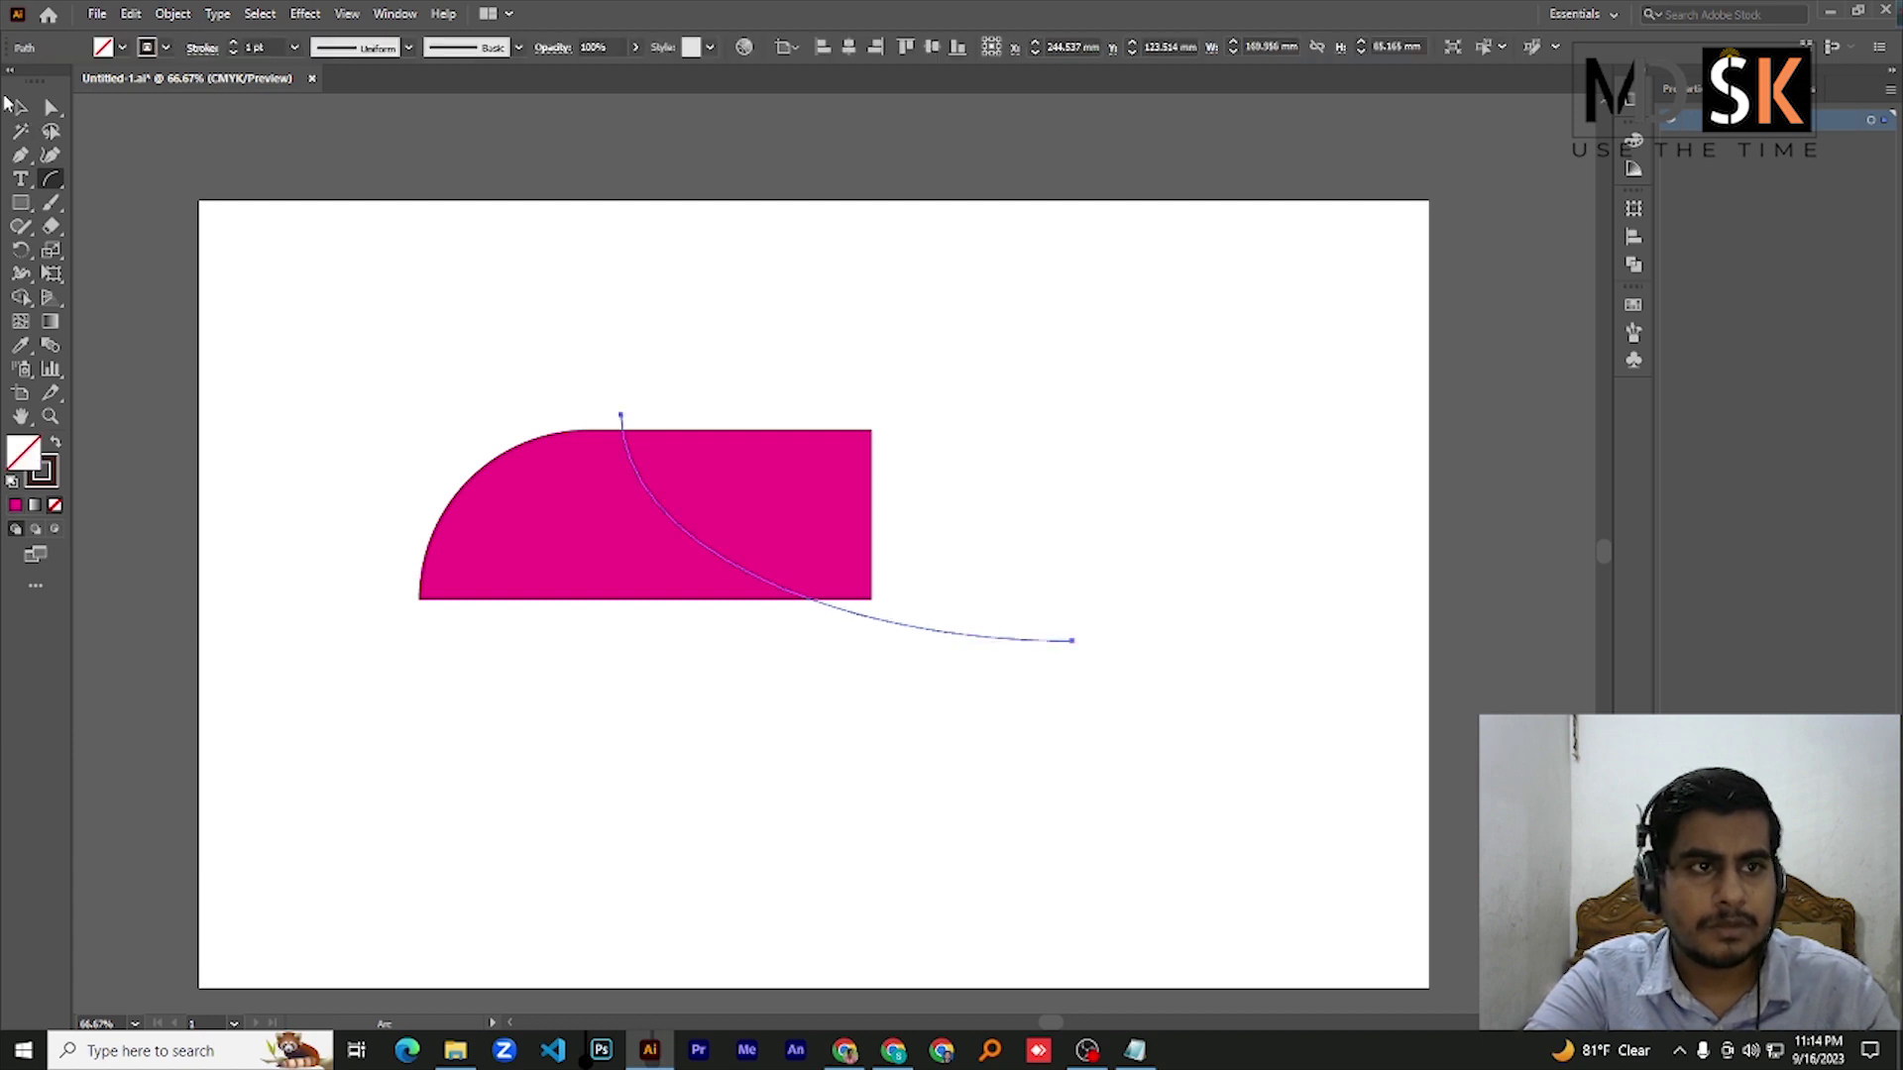
Select the rectangle and arc together and remove the magenta region on the arc's right side with Shape Builder
{"action": "left_click", "coordinate": [19, 109]}
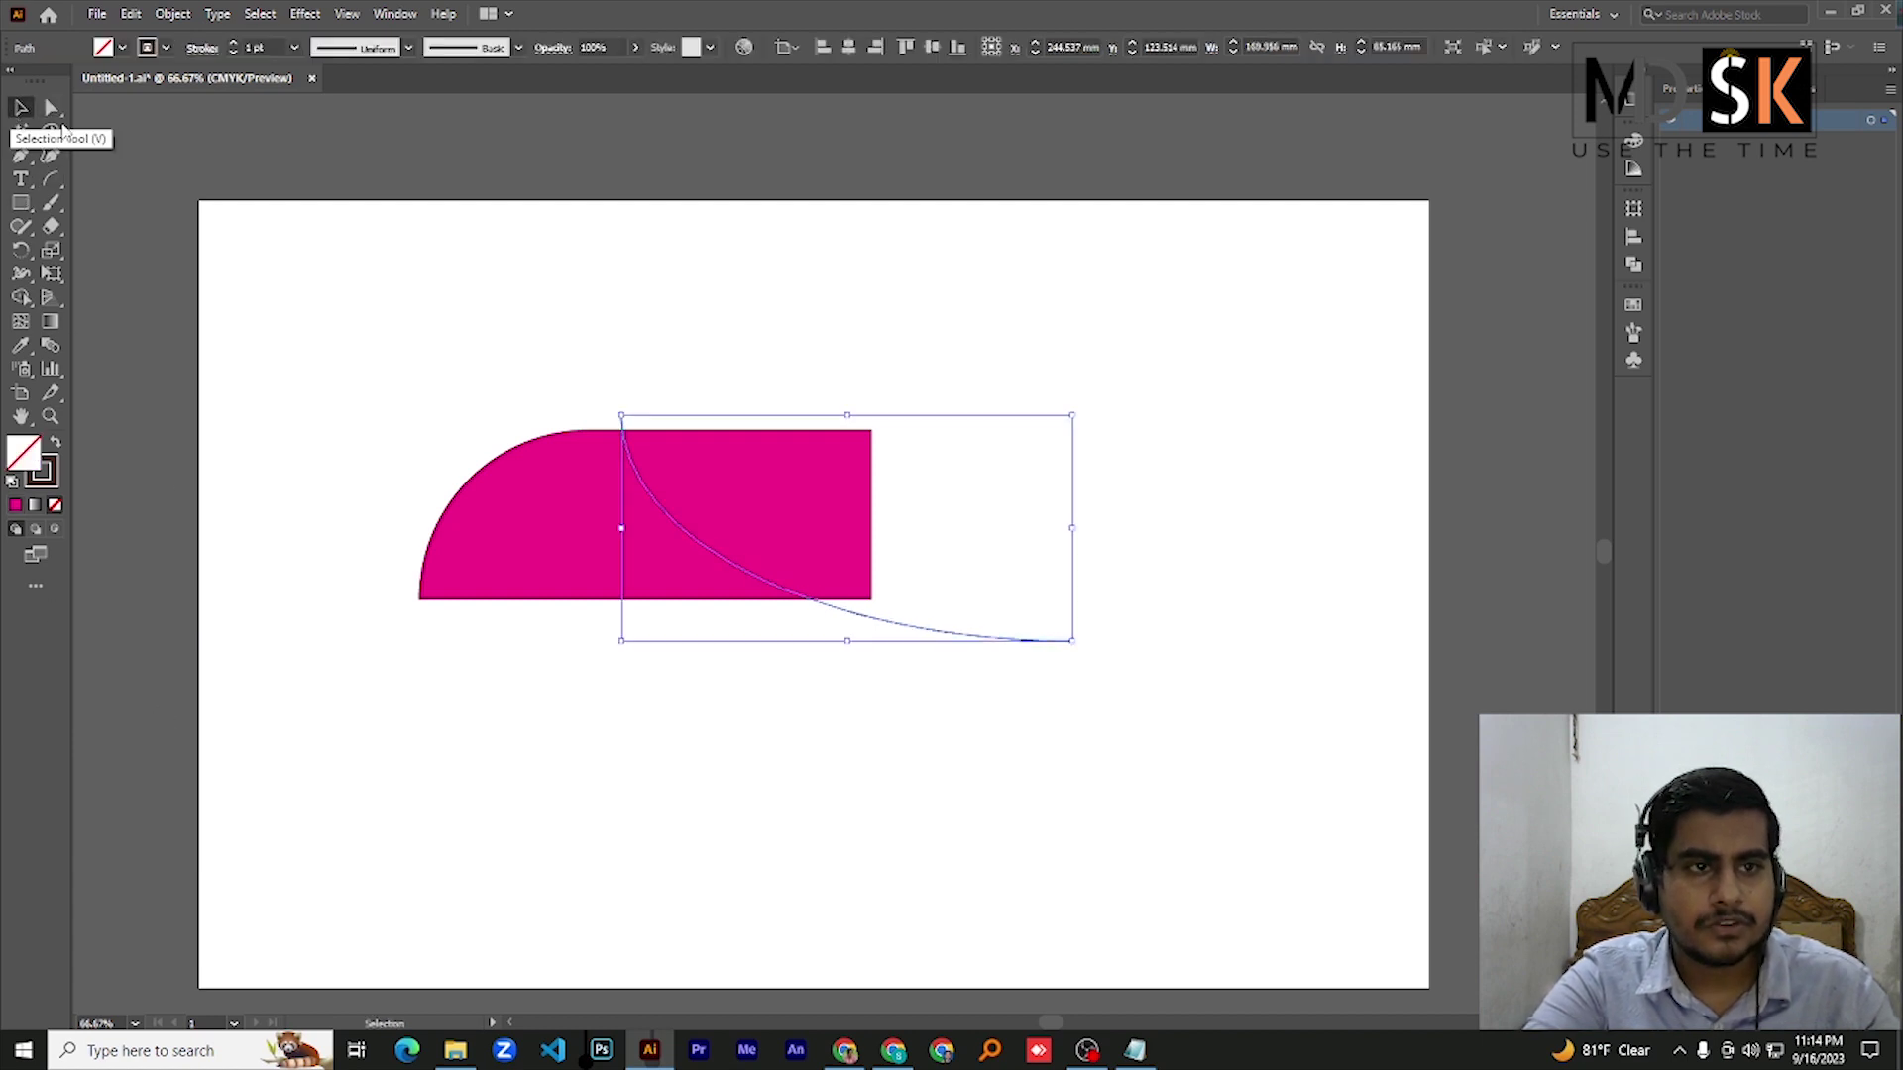
{"action": "left_click_drag", "start_coordinate": [387, 315], "coordinate": [1242, 821]}
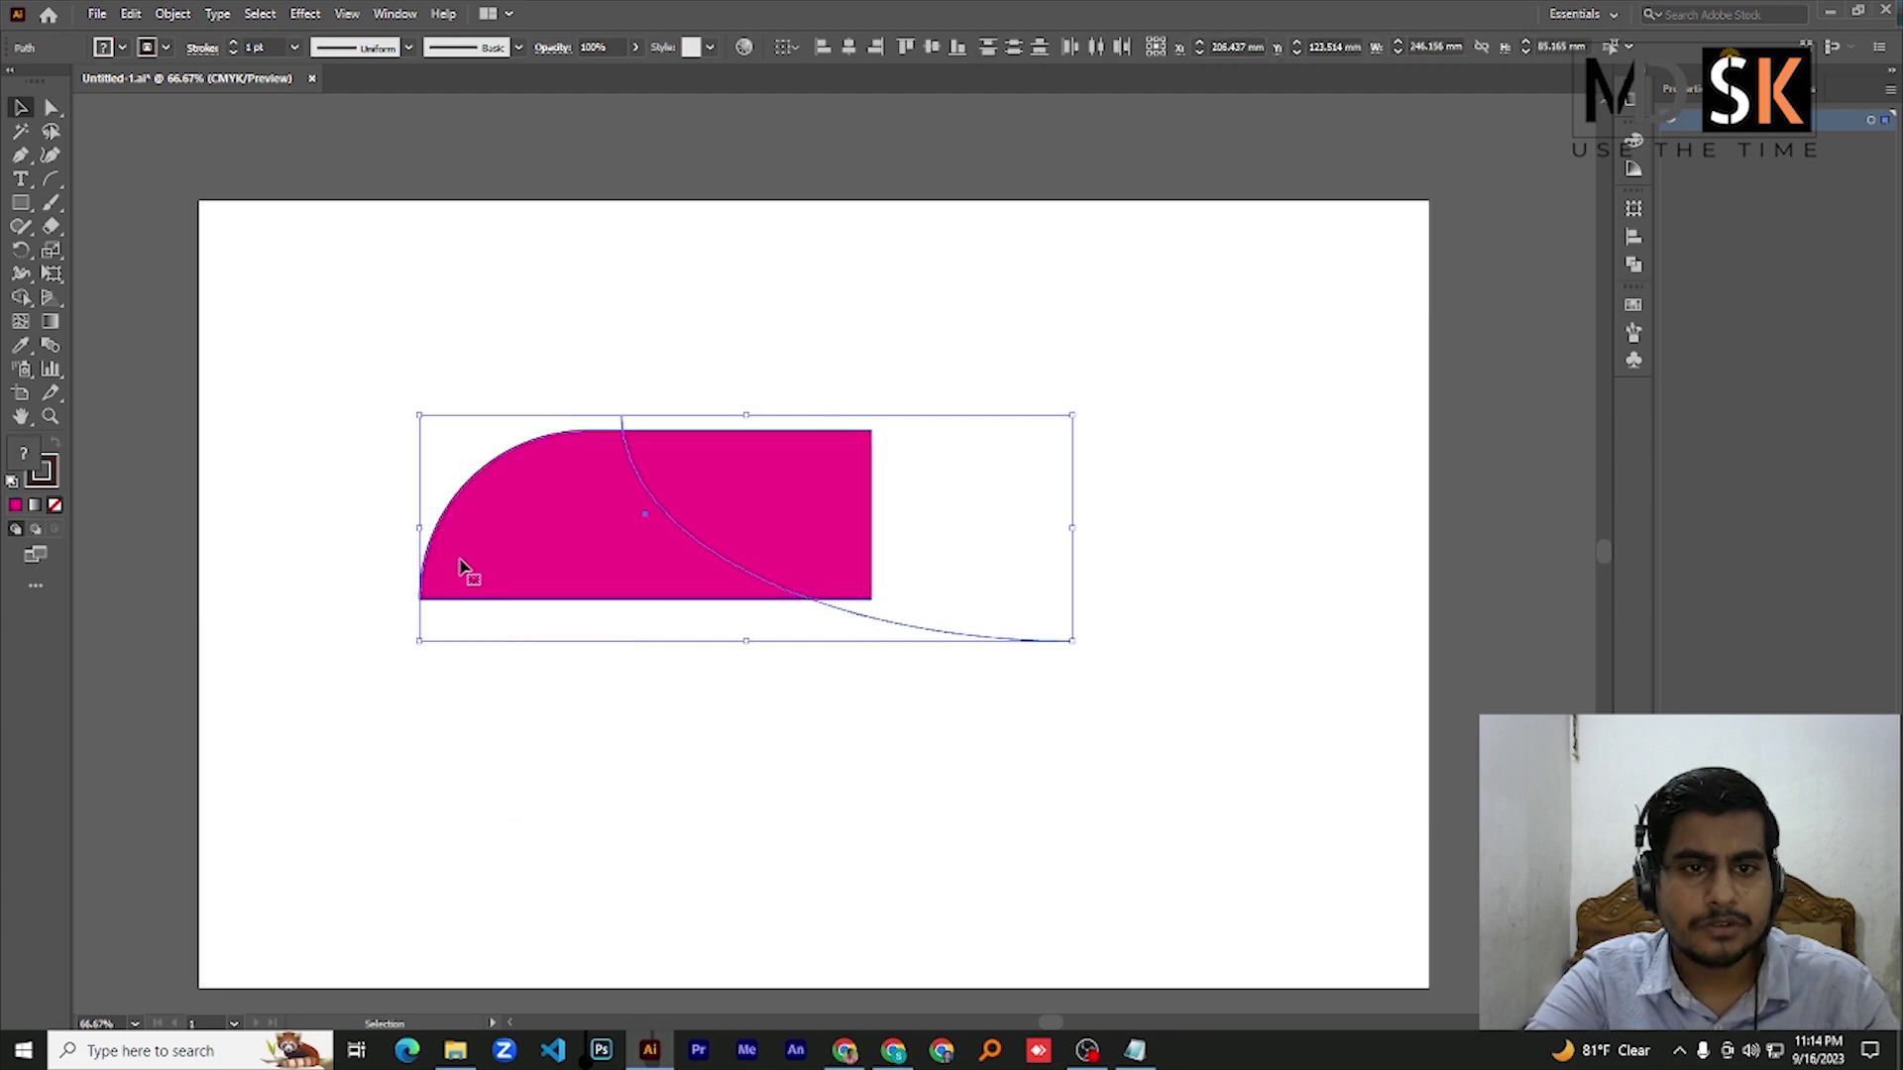
{"action": "right_click", "coordinate": [21, 298]}
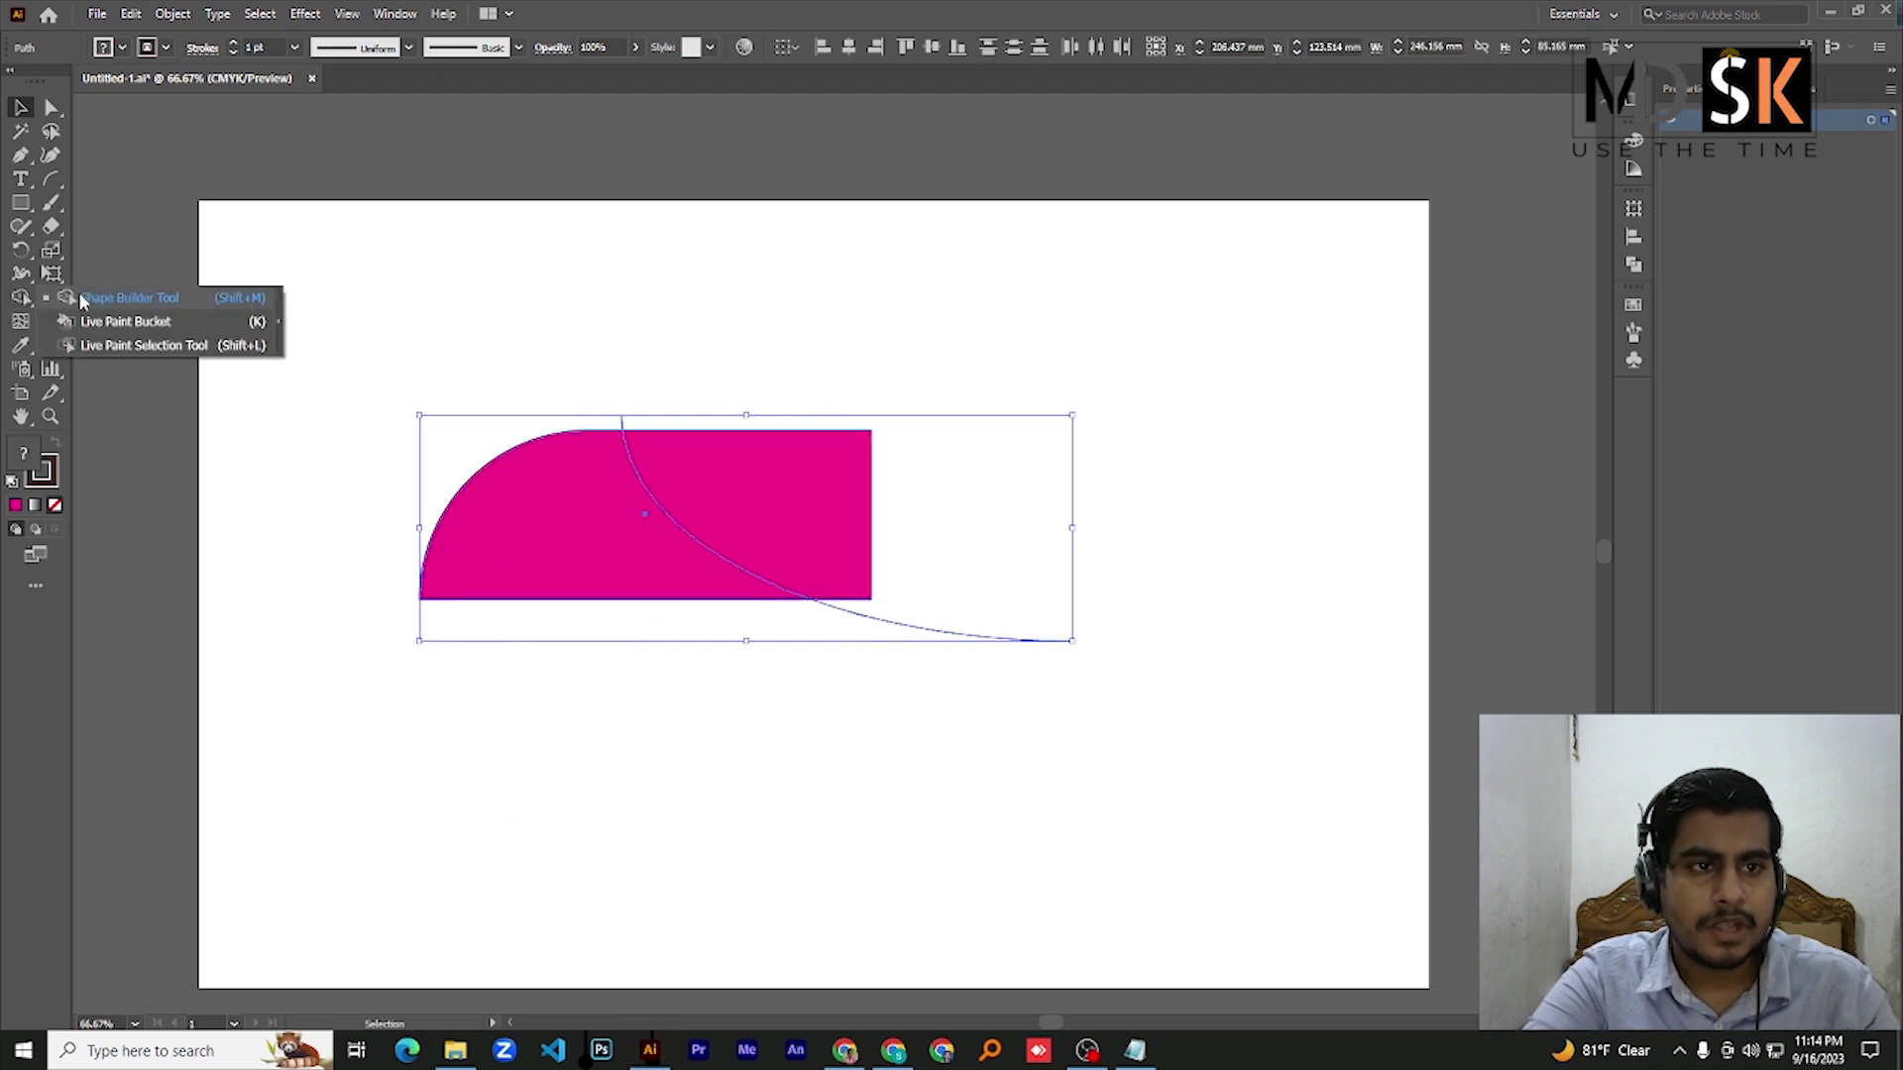
{"action": "left_click", "coordinate": [128, 298]}
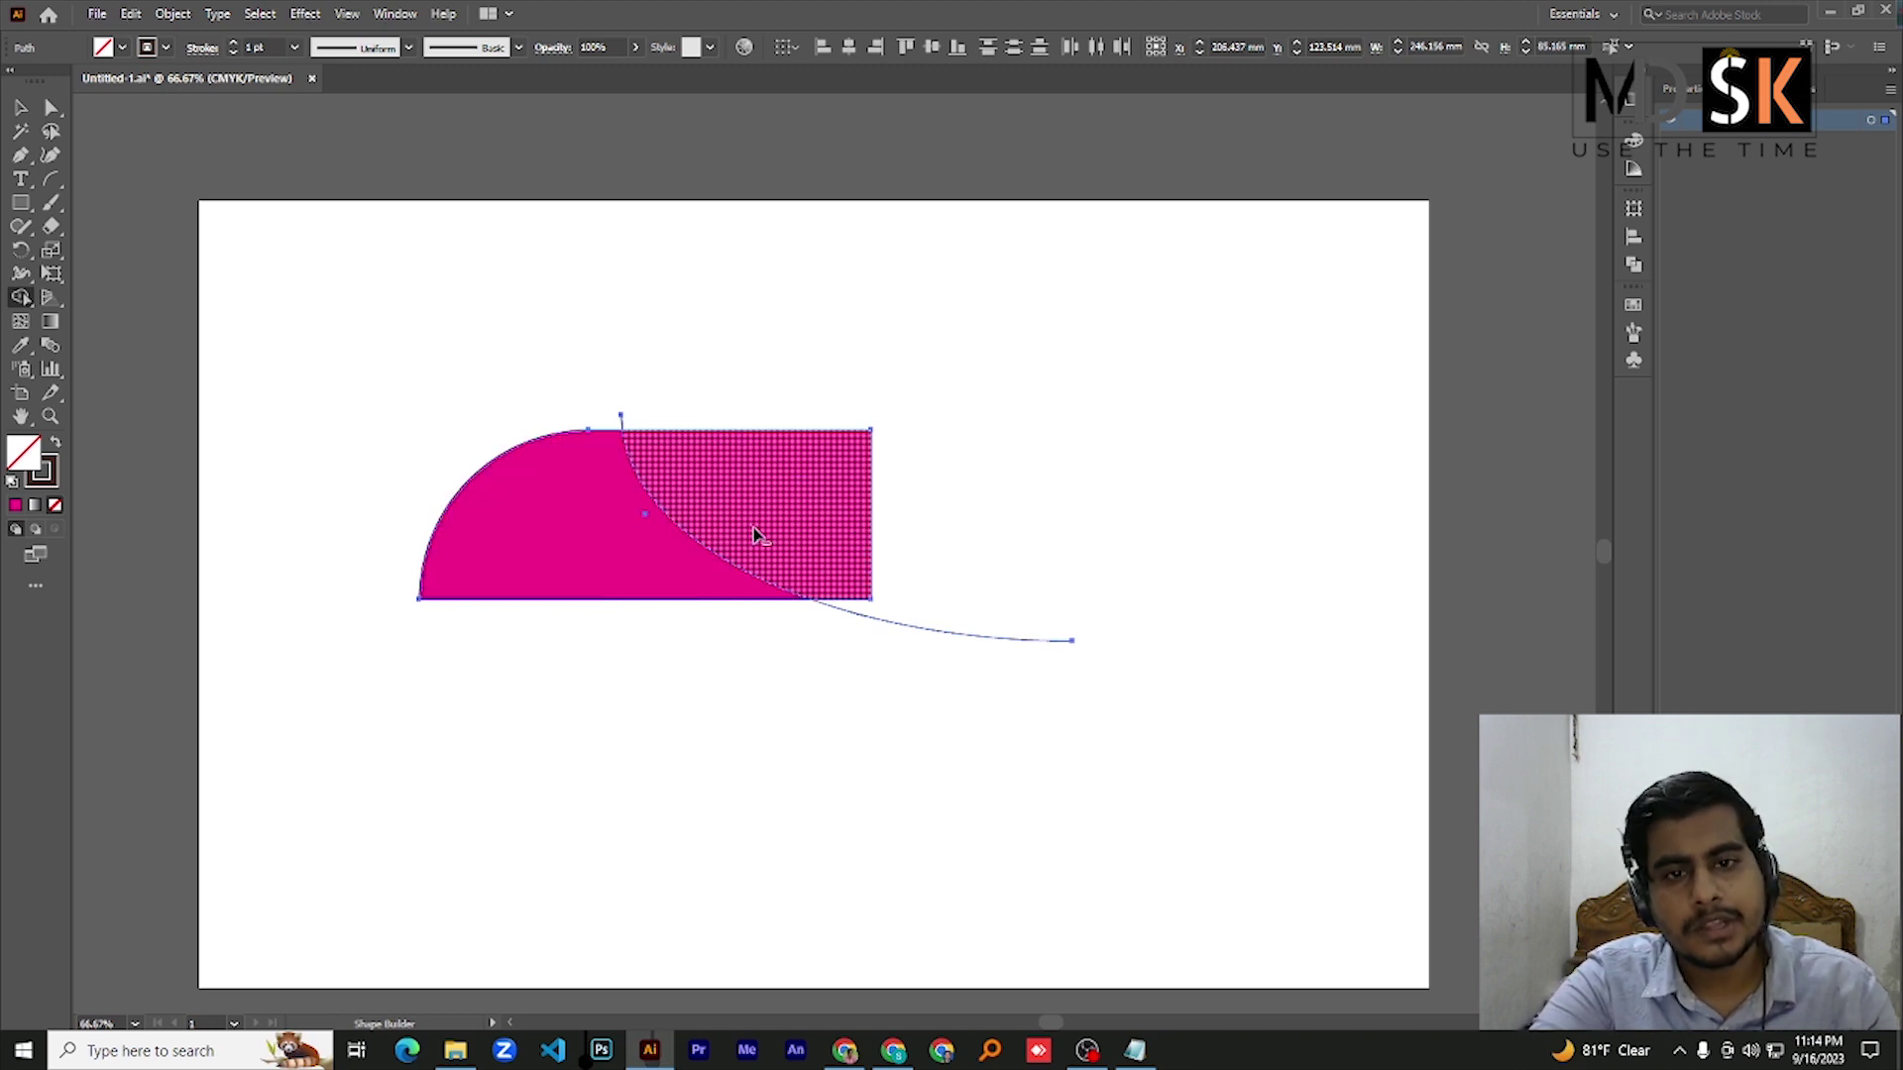
{"action": "left_click_drag", "start_coordinate": [758, 525], "coordinate": [828, 482]}
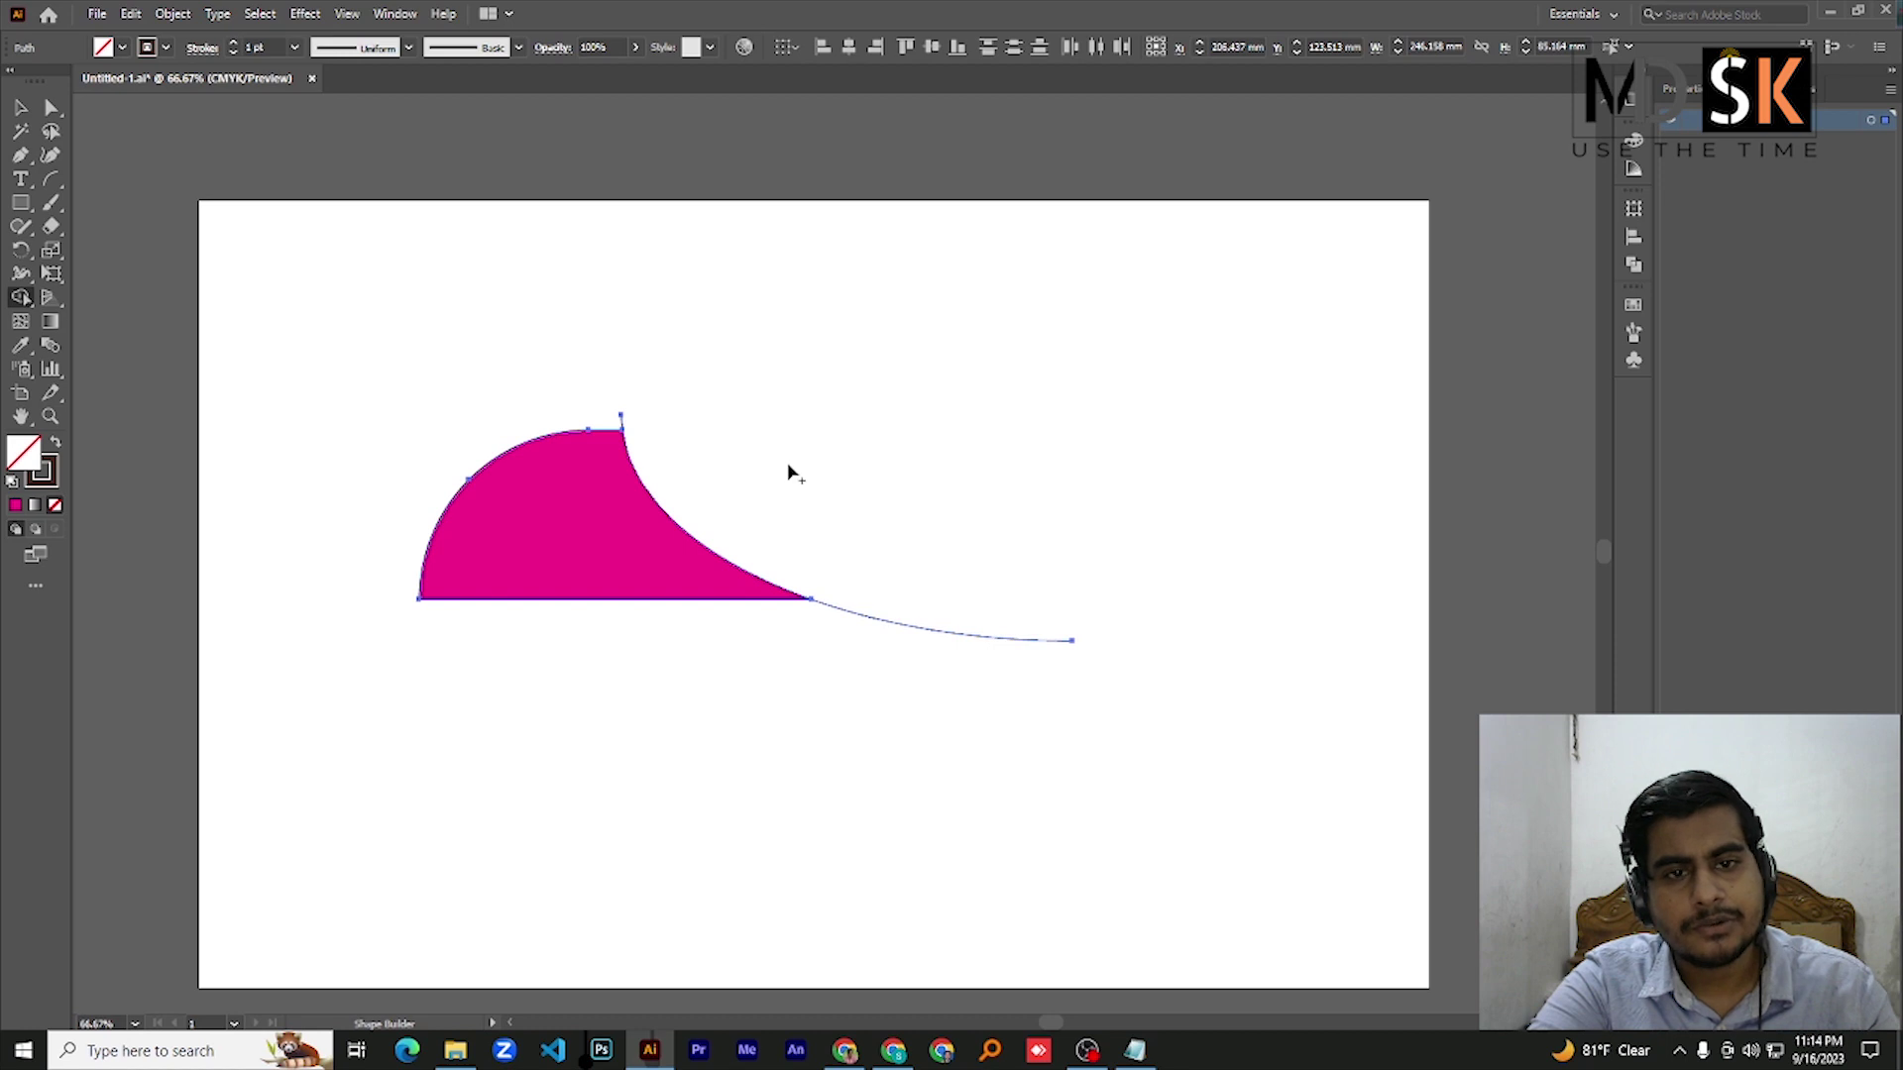
Move the remaining magenta shape down and to the left, away from the arc
{"action": "key", "text": "v"}
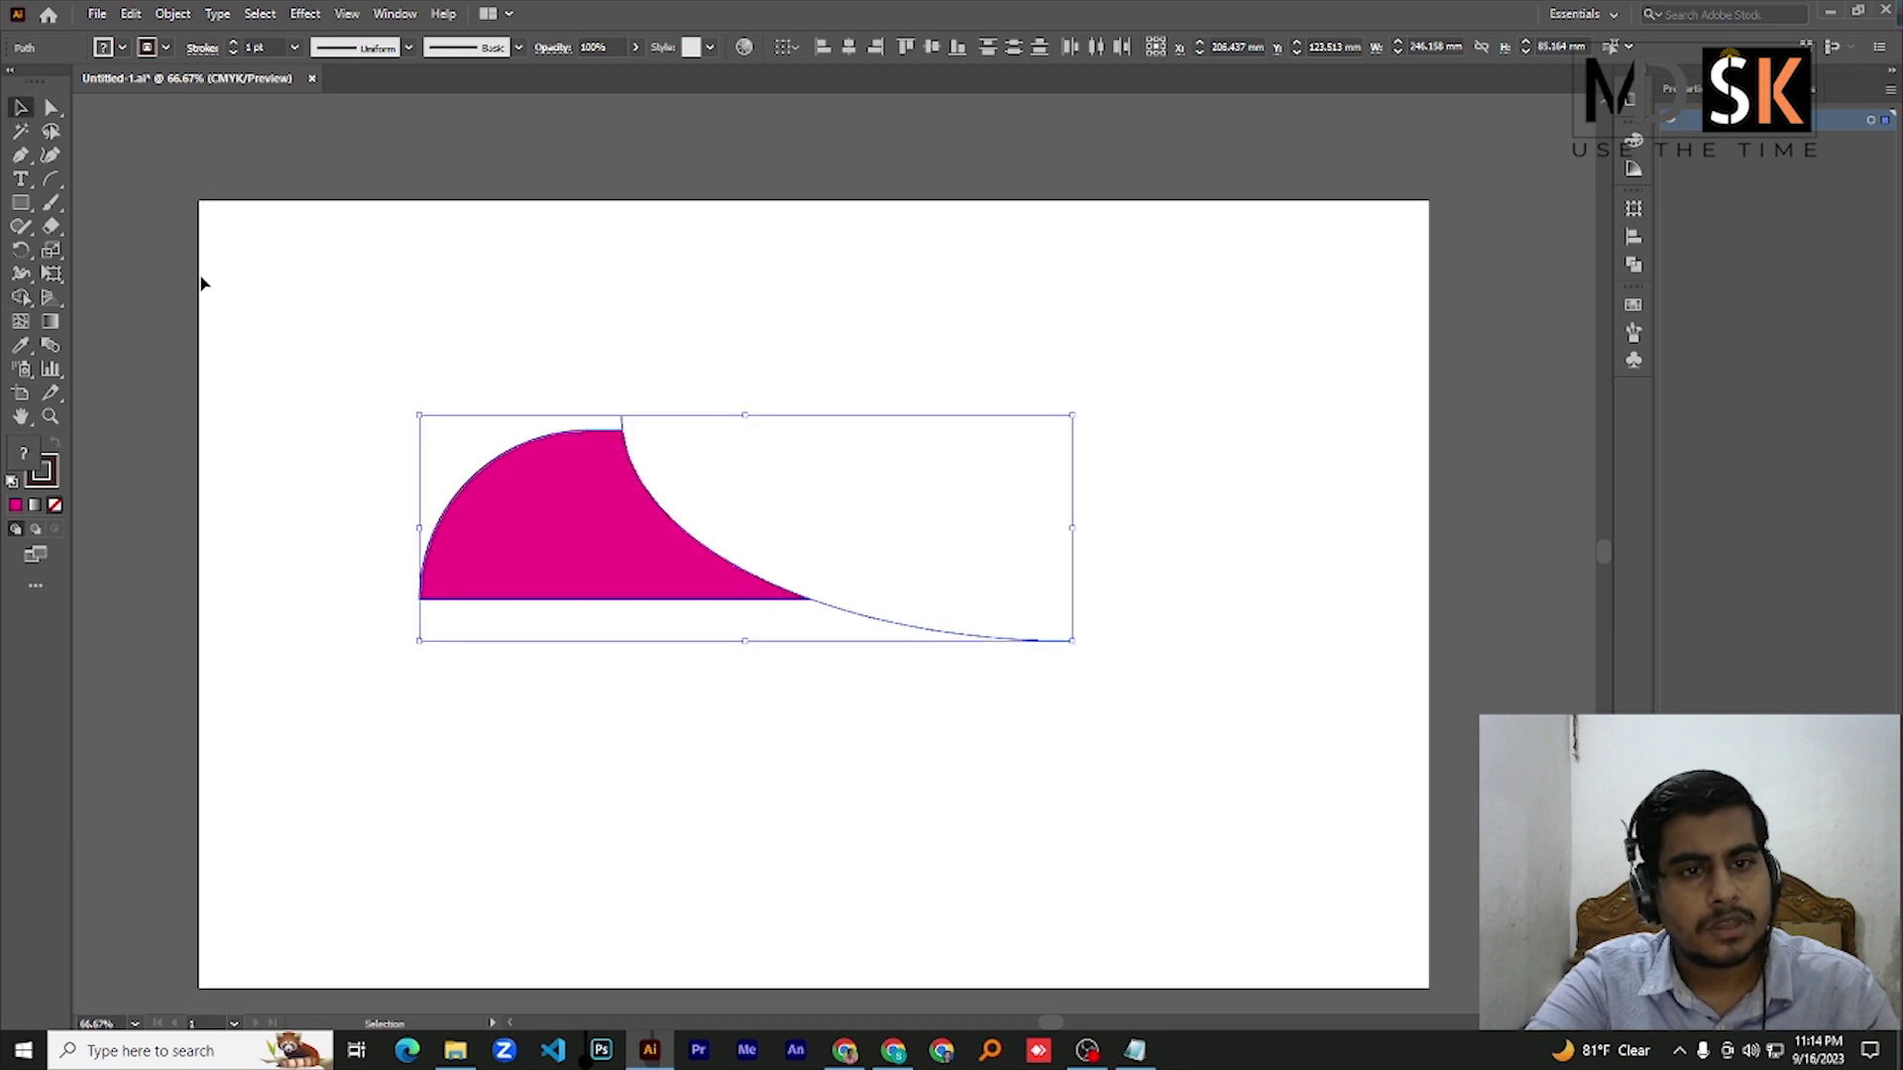
{"action": "left_click", "coordinate": [332, 362]}
{"action": "left_click", "coordinate": [536, 519]}
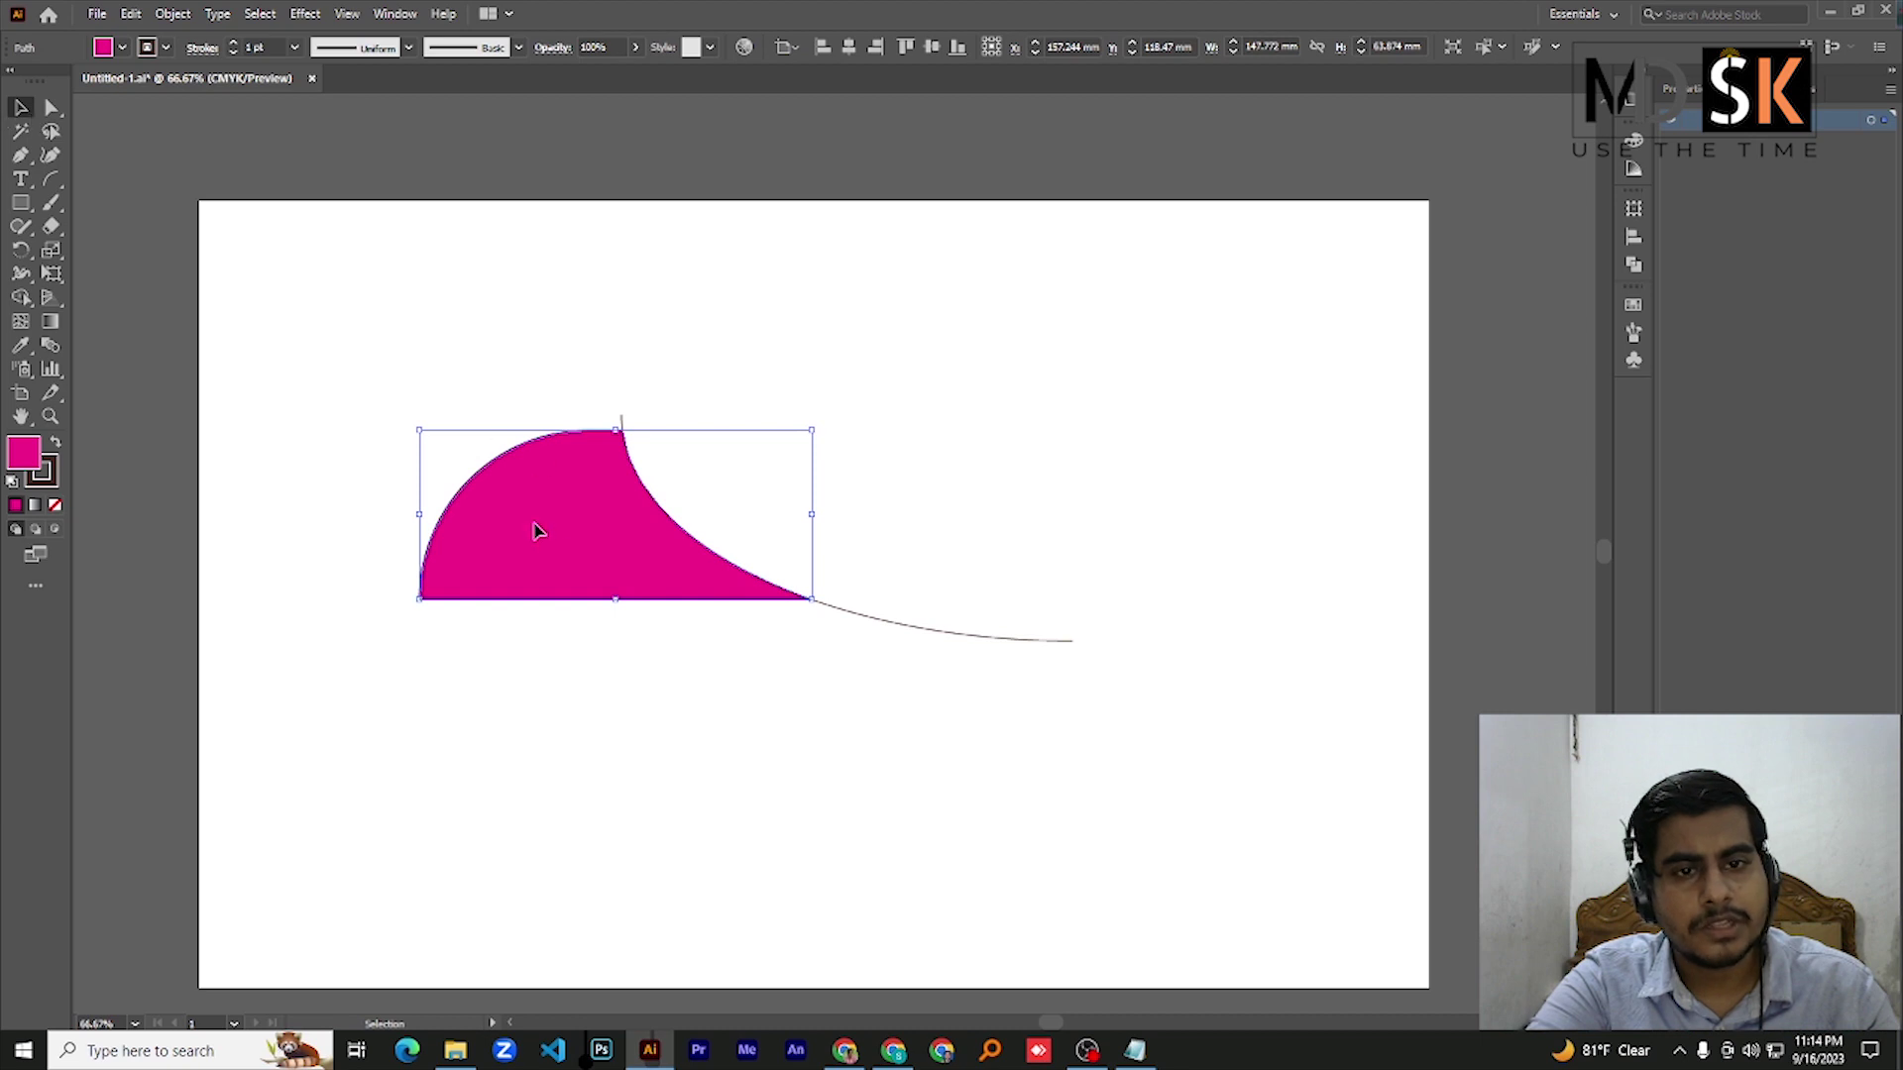
{"action": "left_click_drag", "start_coordinate": [547, 514], "coordinate": [493, 593]}
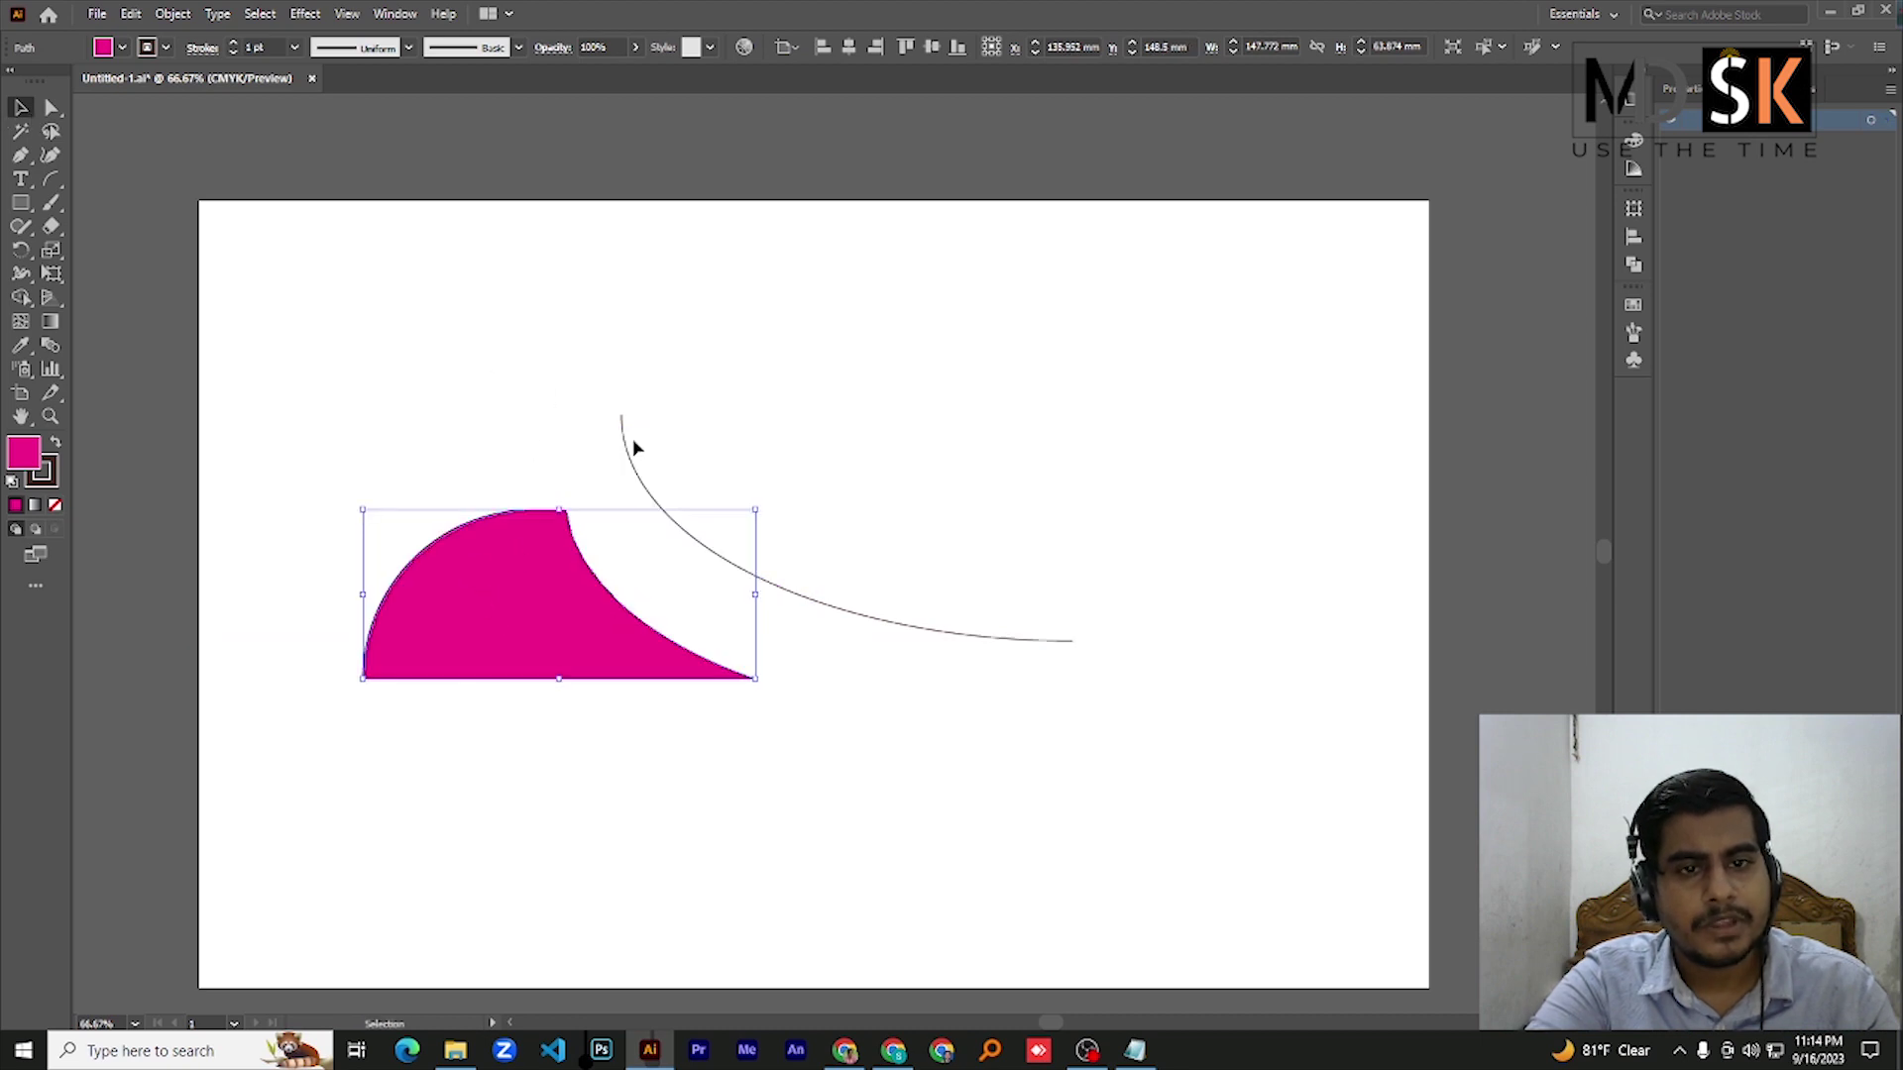
Delete the leftover arc and move the magenta shape up by about 42 mm
{"action": "left_click_drag", "start_coordinate": [569, 374], "coordinate": [767, 511]}
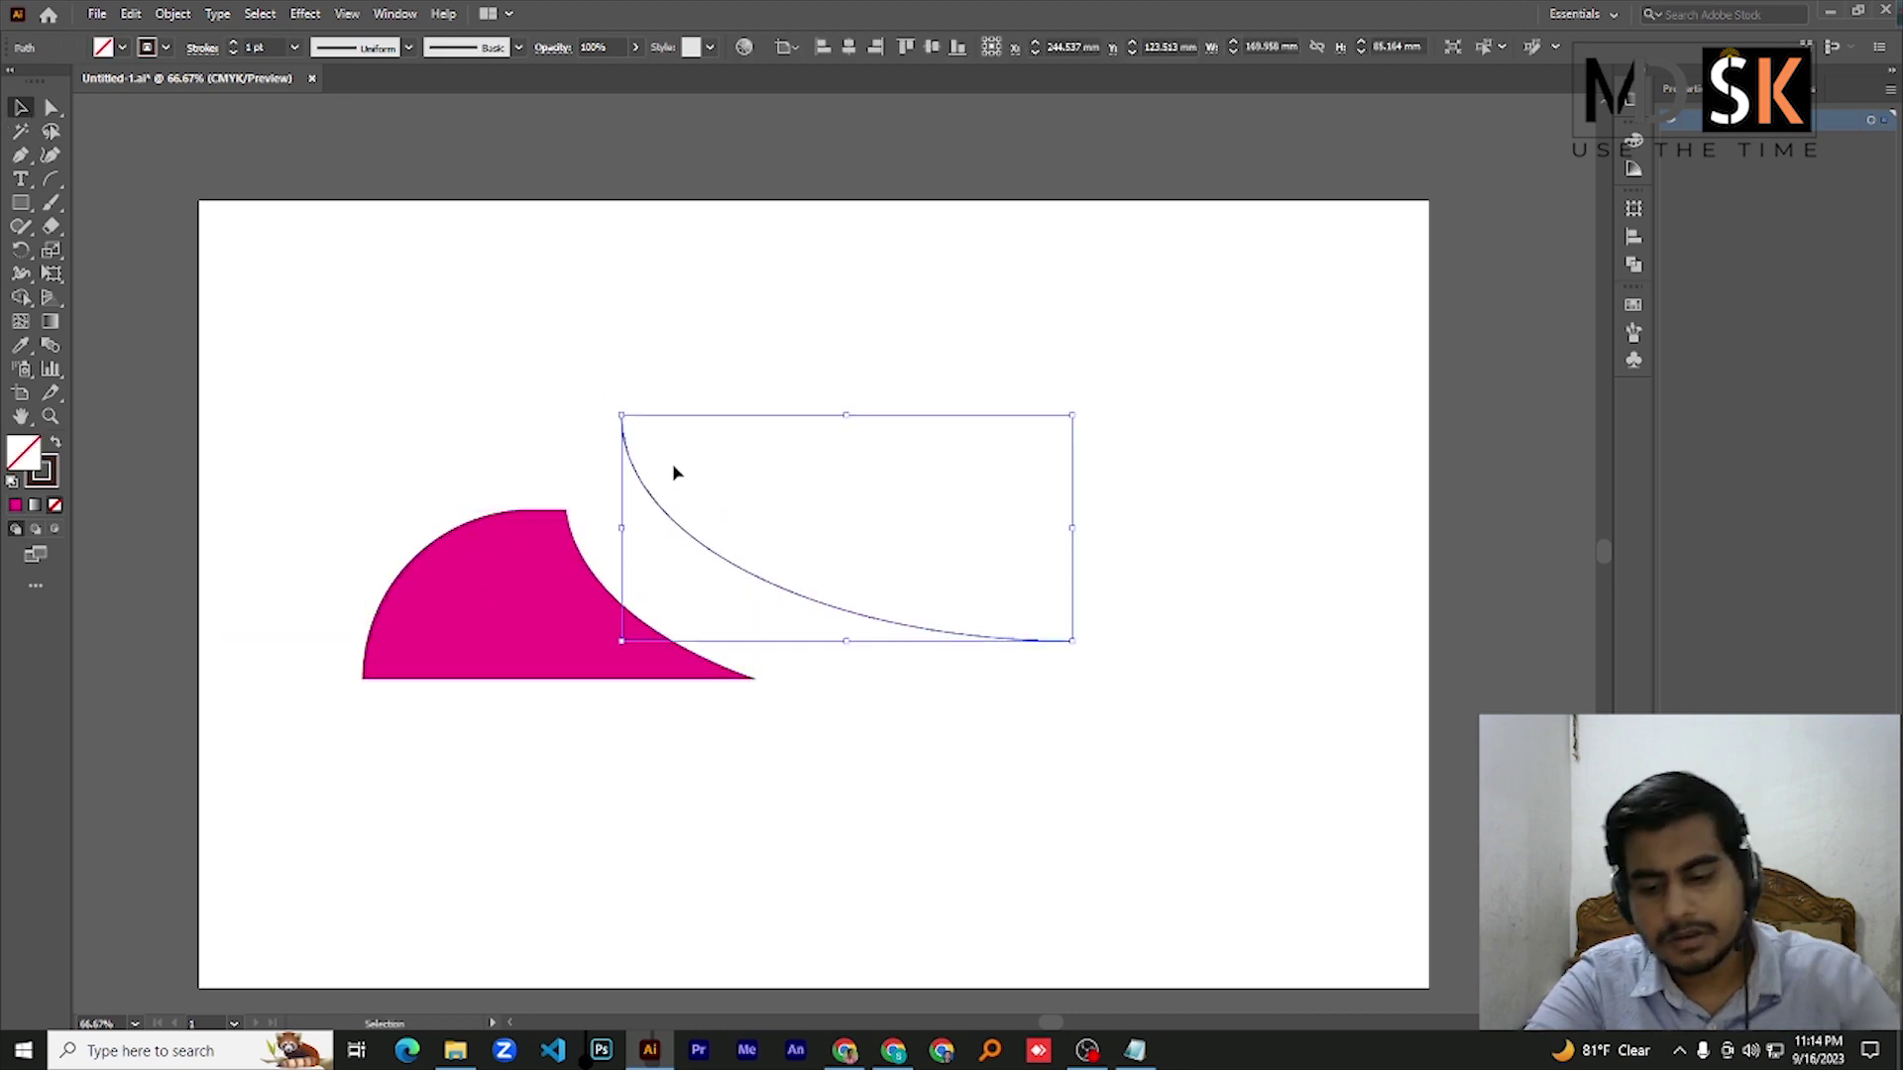
{"action": "key", "text": "Delete"}
{"action": "left_click_drag", "start_coordinate": [297, 471], "coordinate": [710, 764]}
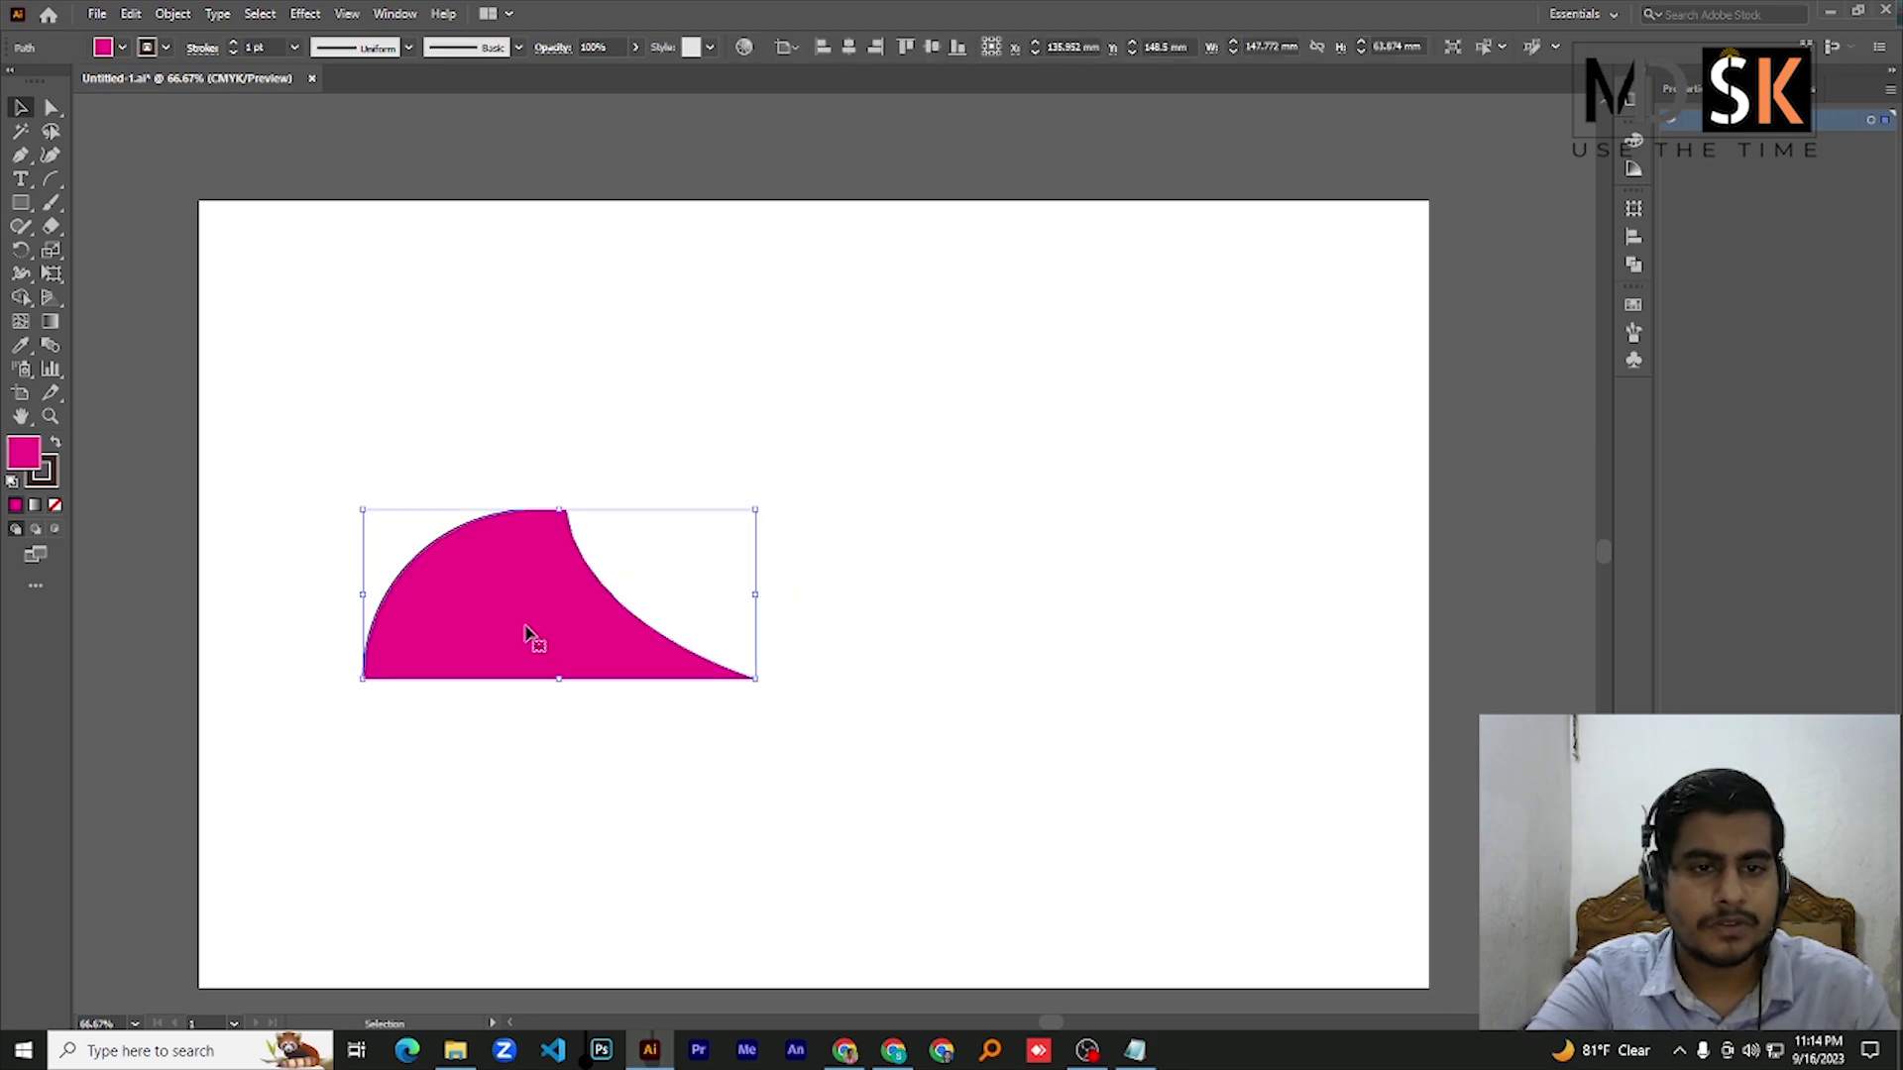
{"action": "left_click_drag", "start_coordinate": [525, 627], "coordinate": [532, 516]}
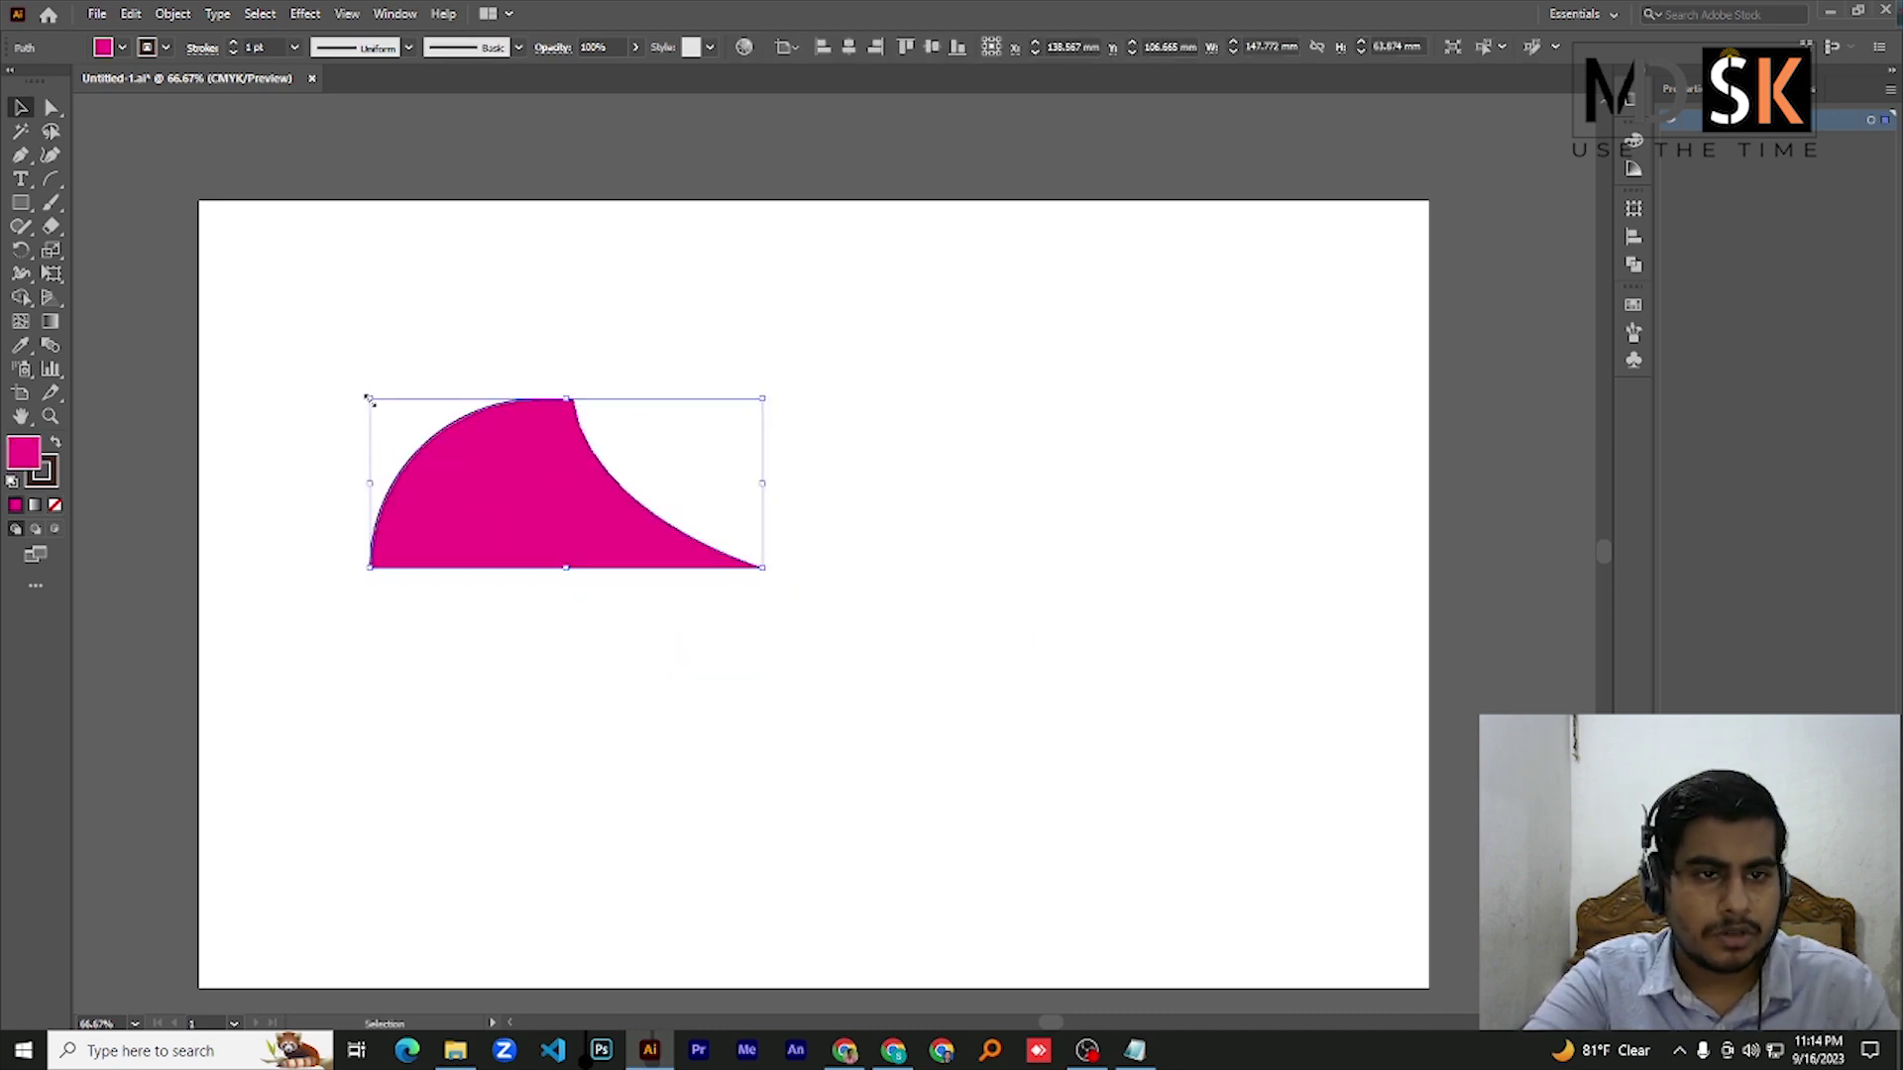
Scale the magenta shape down toward its lower-right tip to about 102 by 44 mm
{"action": "left_click", "coordinate": [377, 408]}
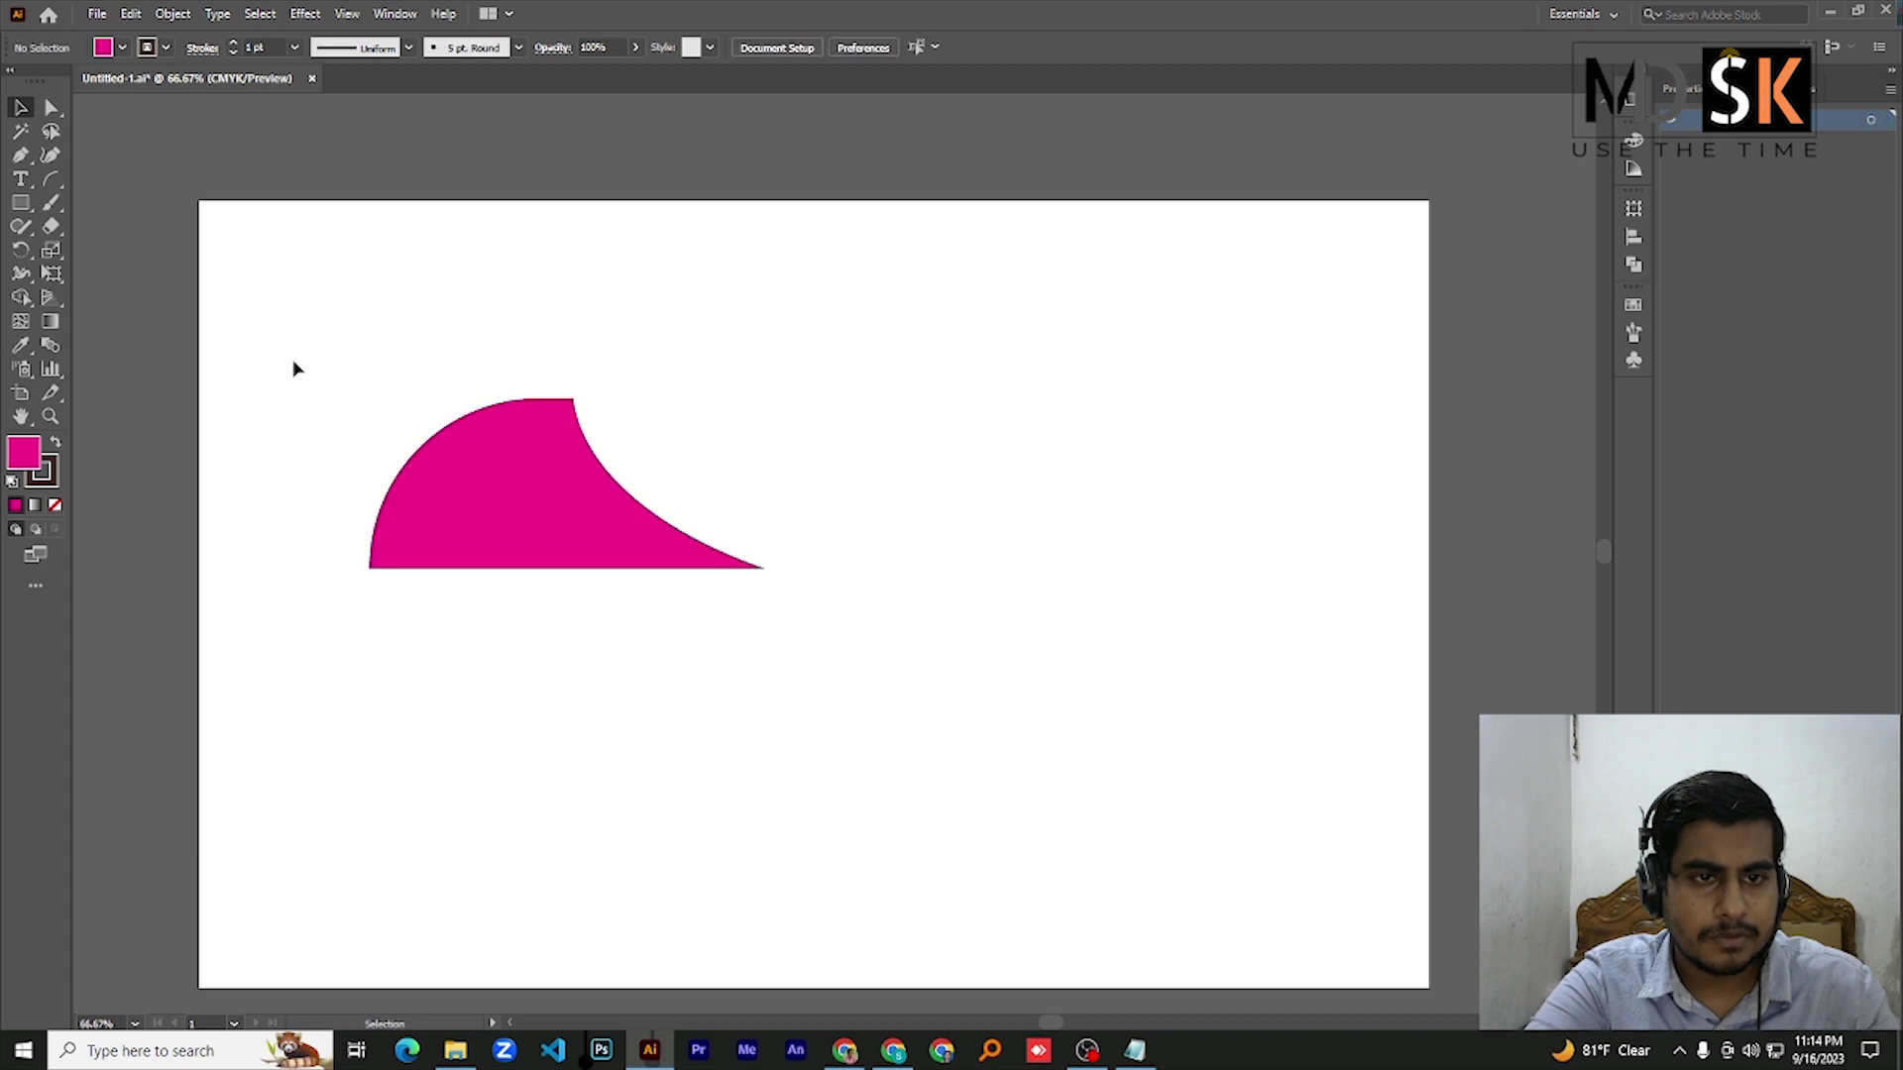
{"action": "left_click_drag", "start_coordinate": [280, 336], "coordinate": [807, 621]}
{"action": "left_click_drag", "start_coordinate": [362, 394], "coordinate": [491, 450]}
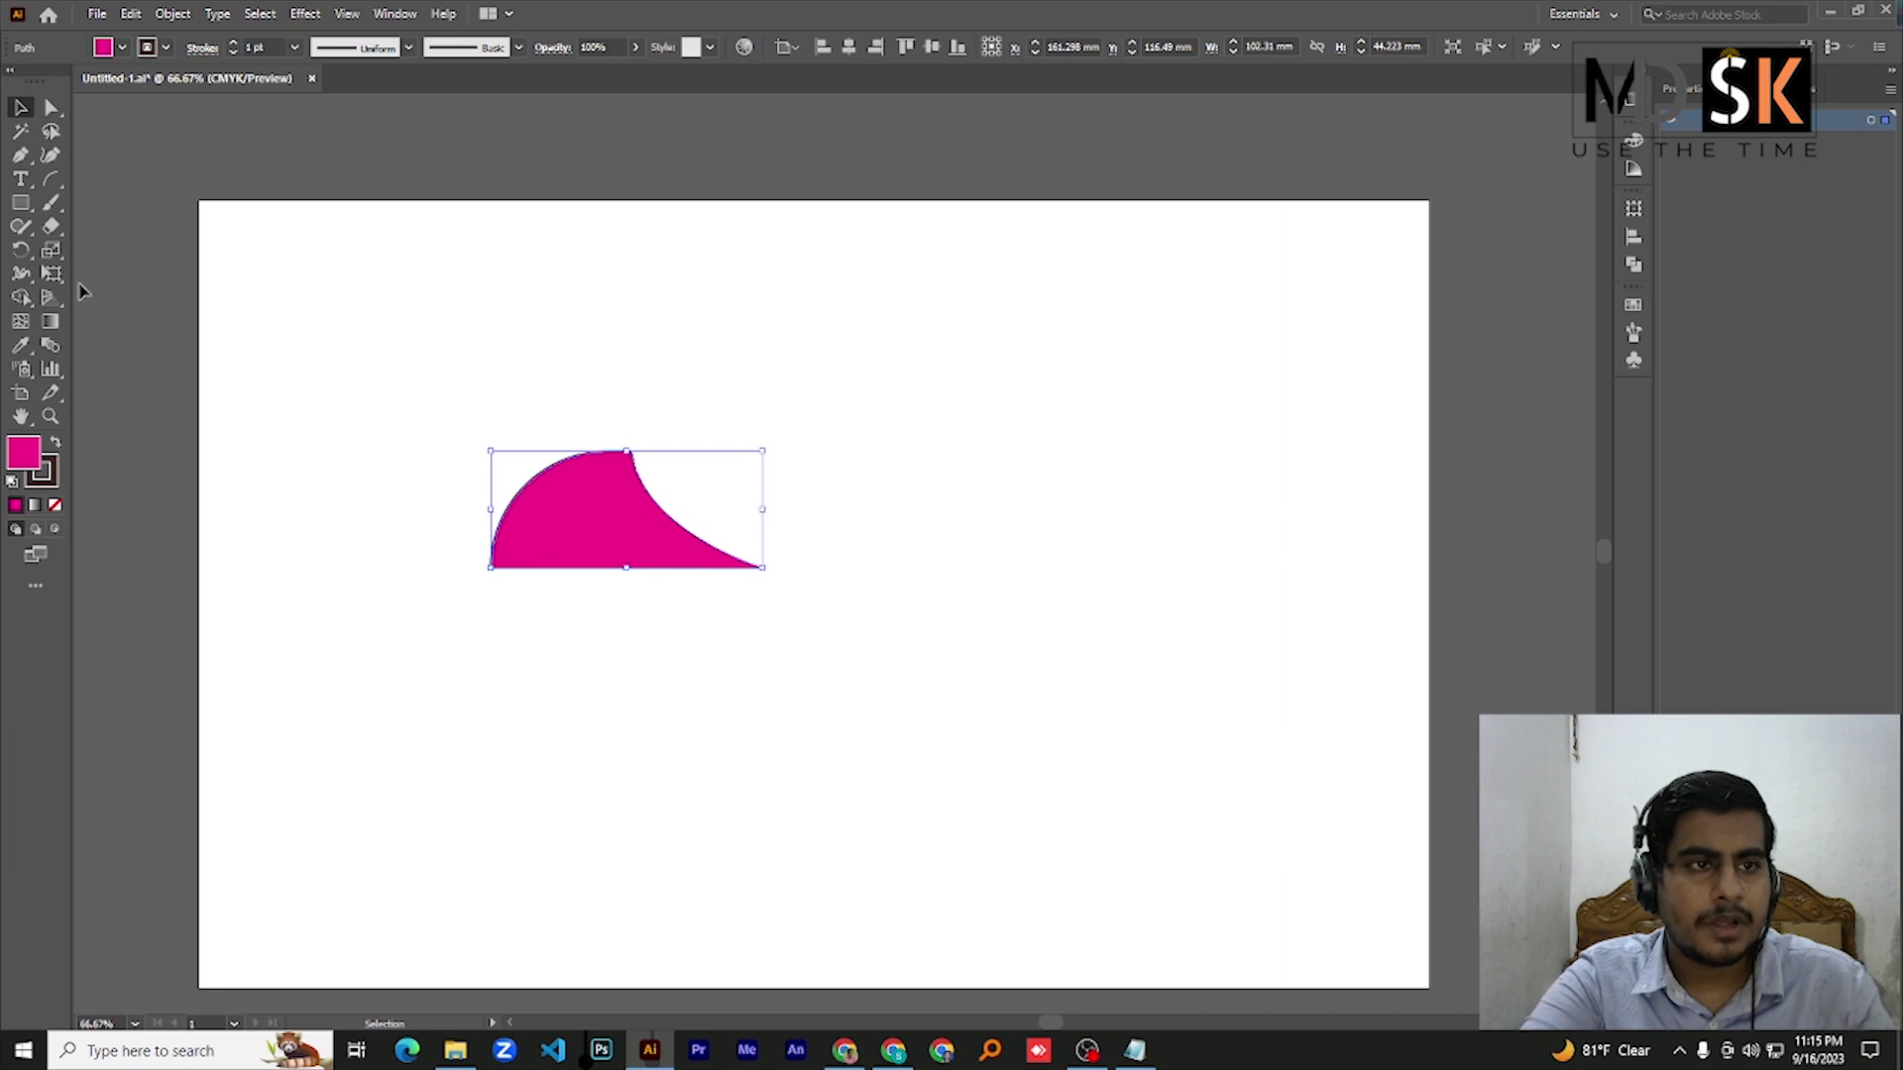
Create a copy of the magenta shape rotated by 360/12 degrees about its lower-right tip
{"action": "left_click", "coordinate": [33, 253]}
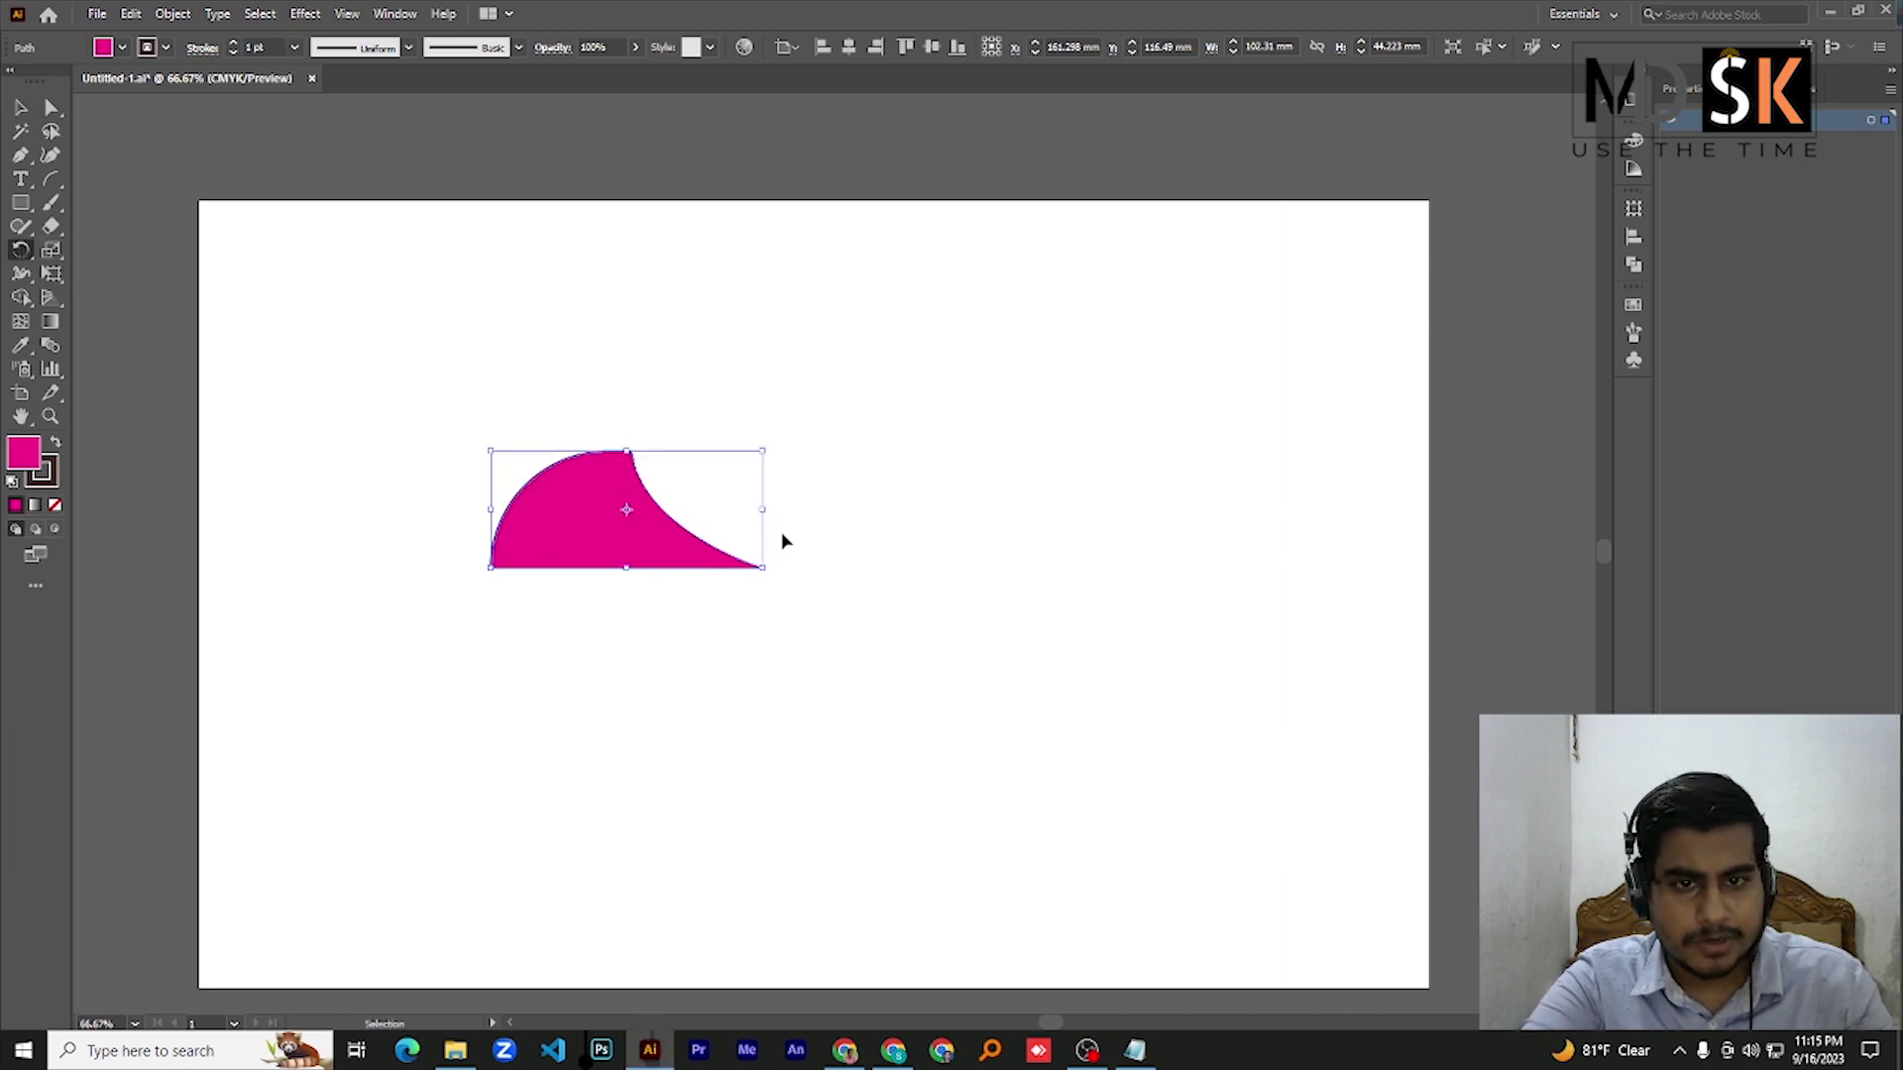
{"action": "scroll", "coordinate": [782, 539], "scroll_direction": "up", "scroll_amount": 3}
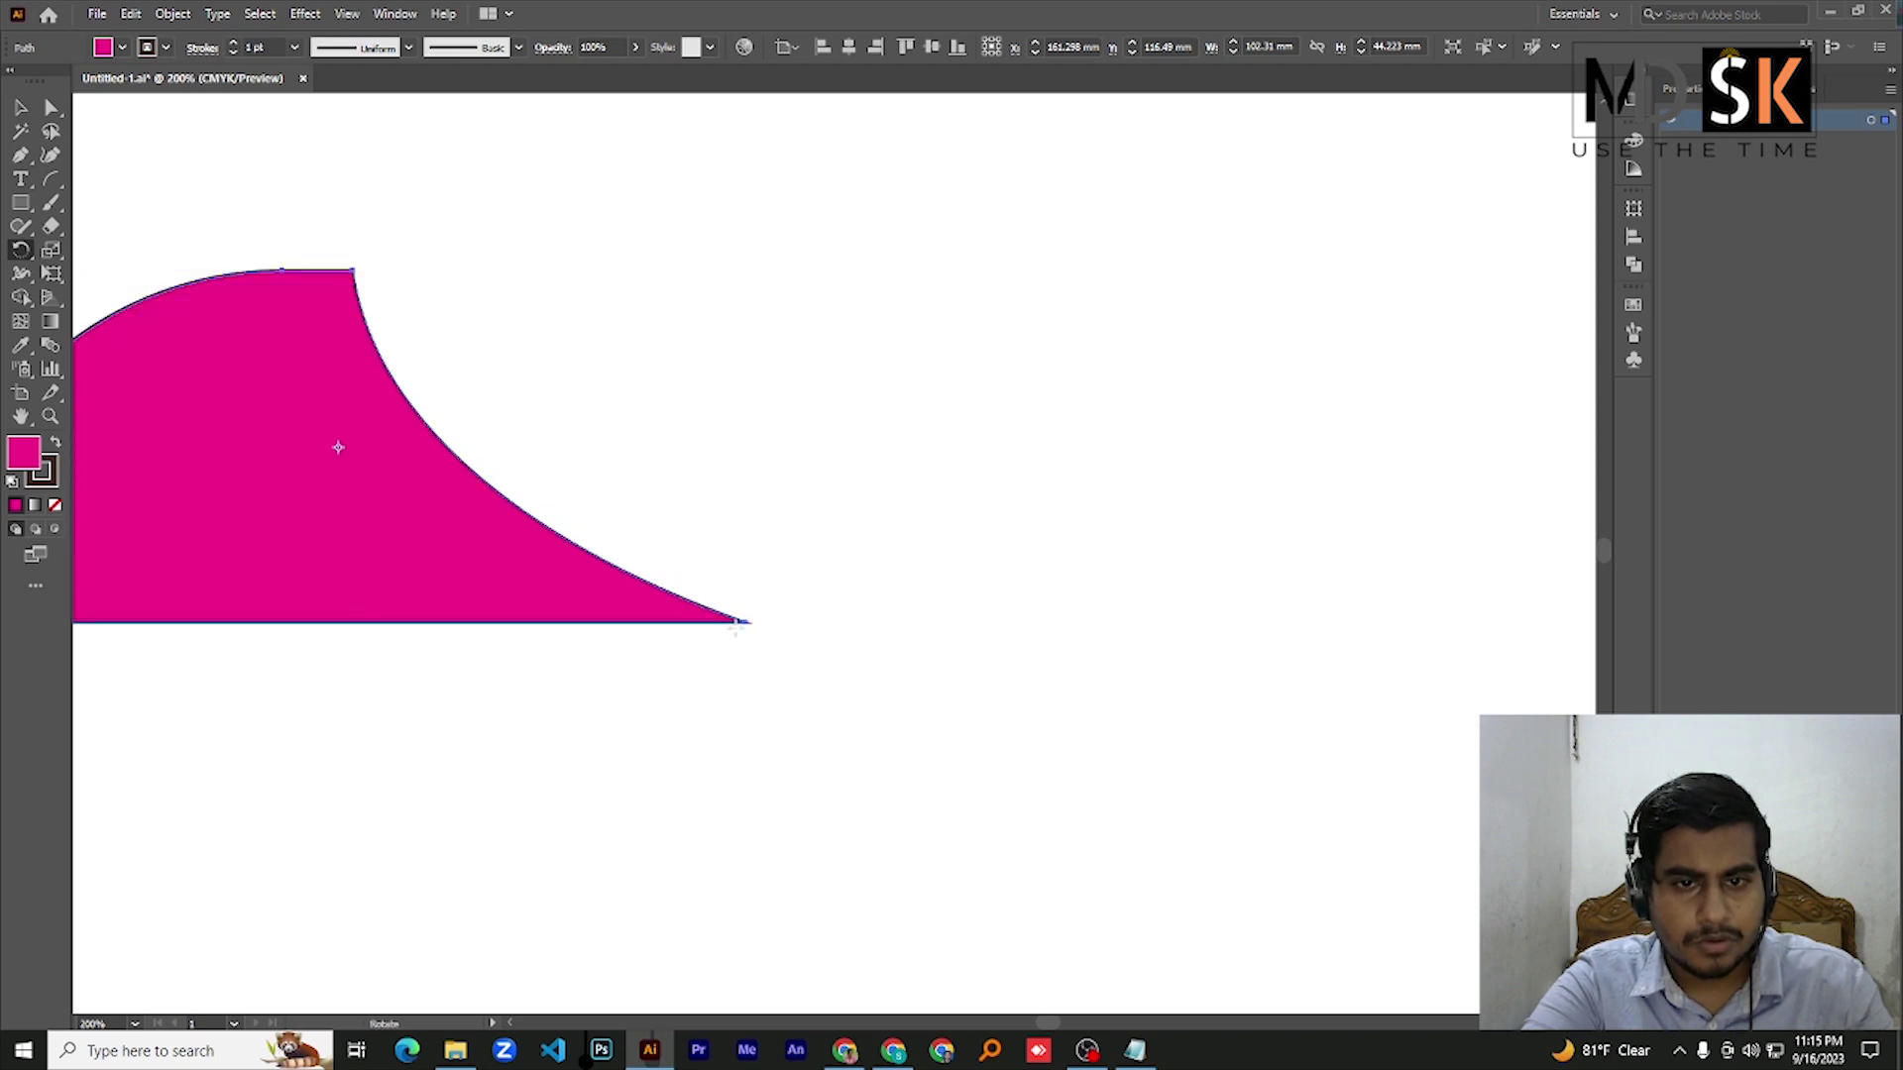
{"action": "left_click", "coordinate": [745, 621], "text": "alt"}
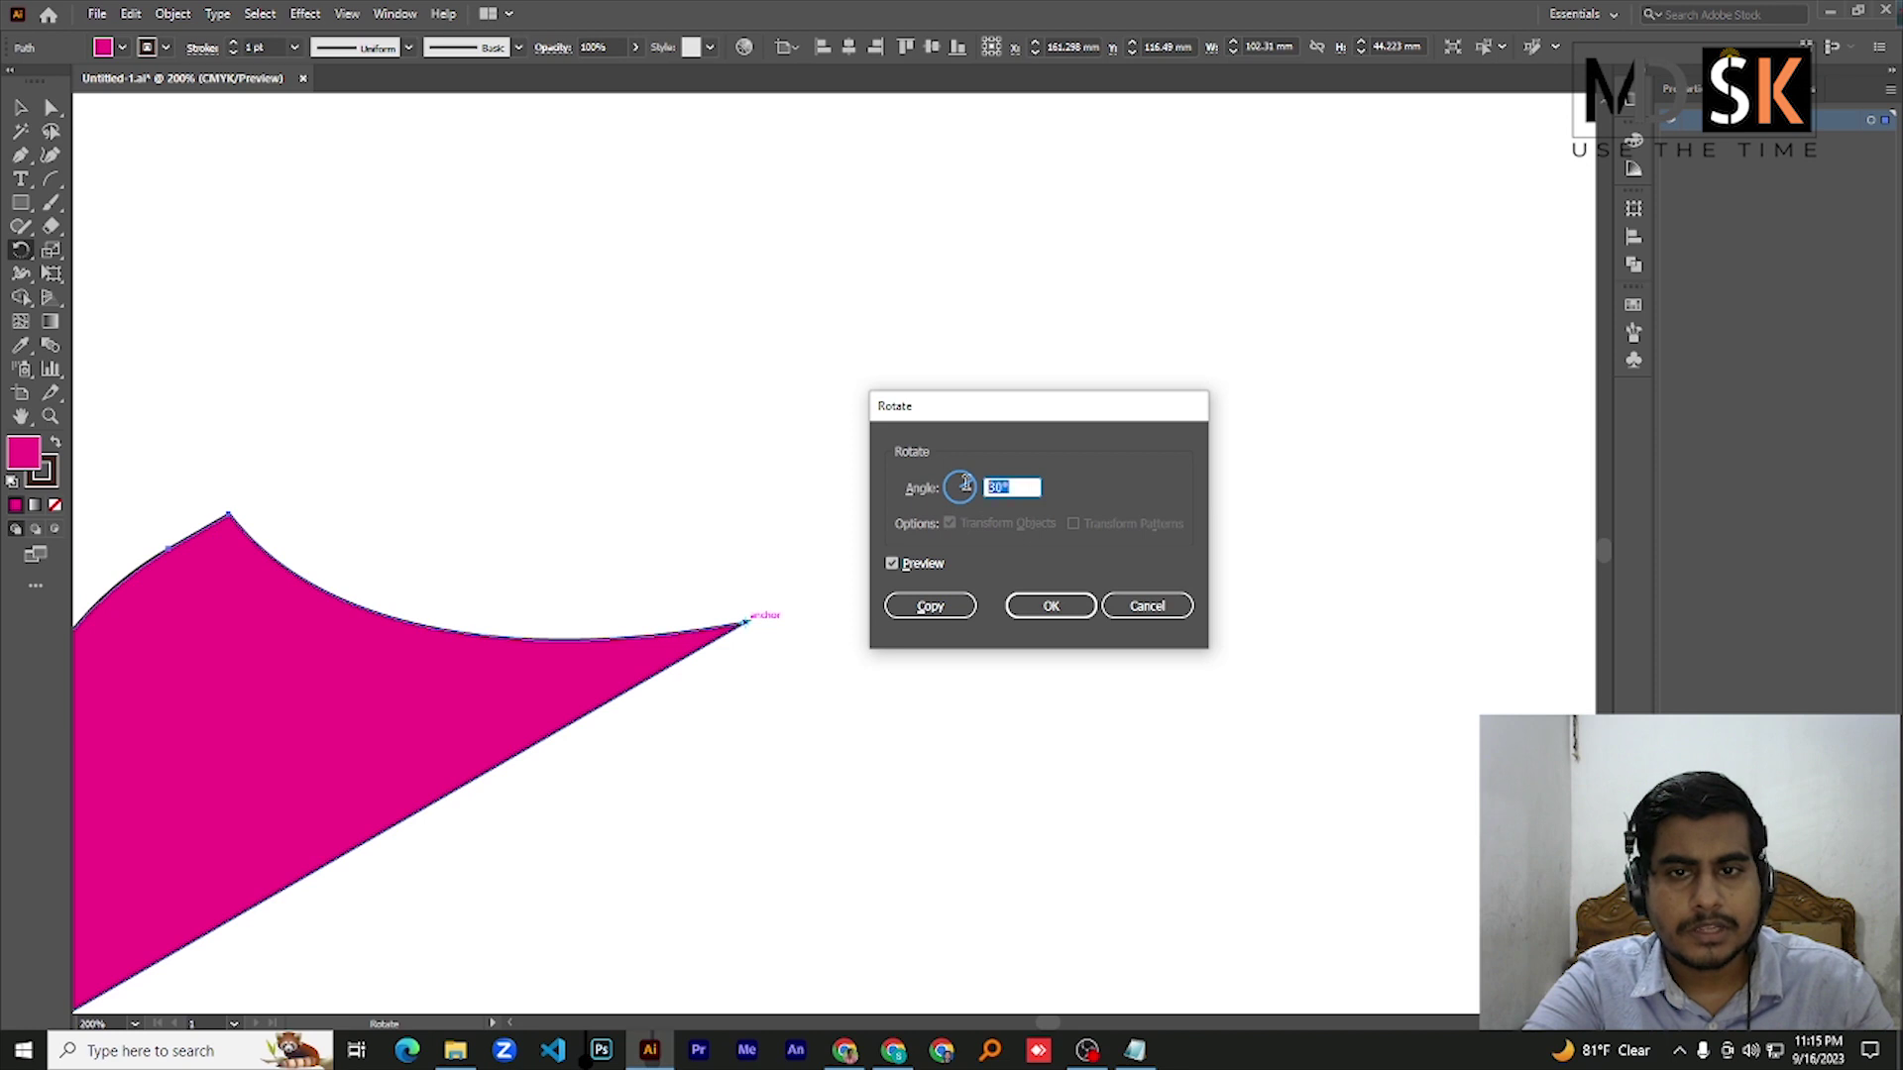
{"action": "type", "text": "3"}
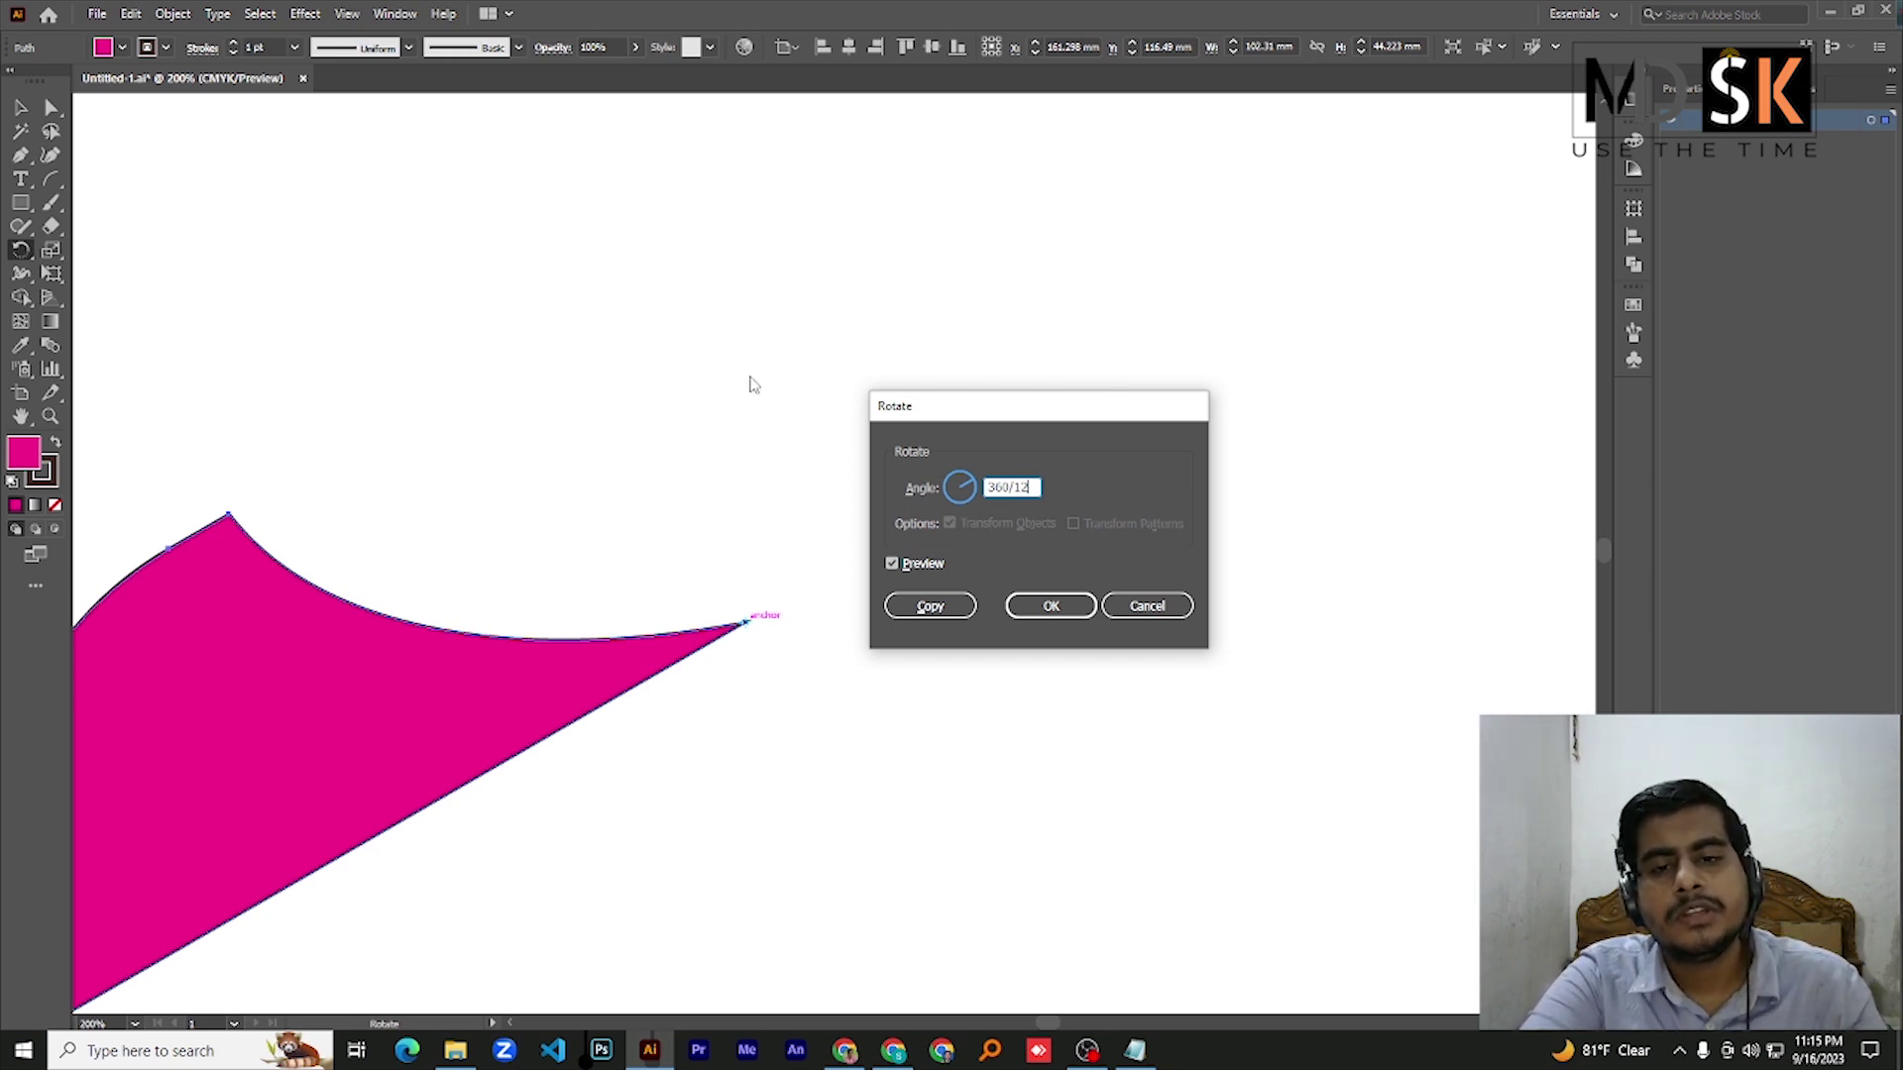
{"action": "left_click", "coordinate": [945, 610]}
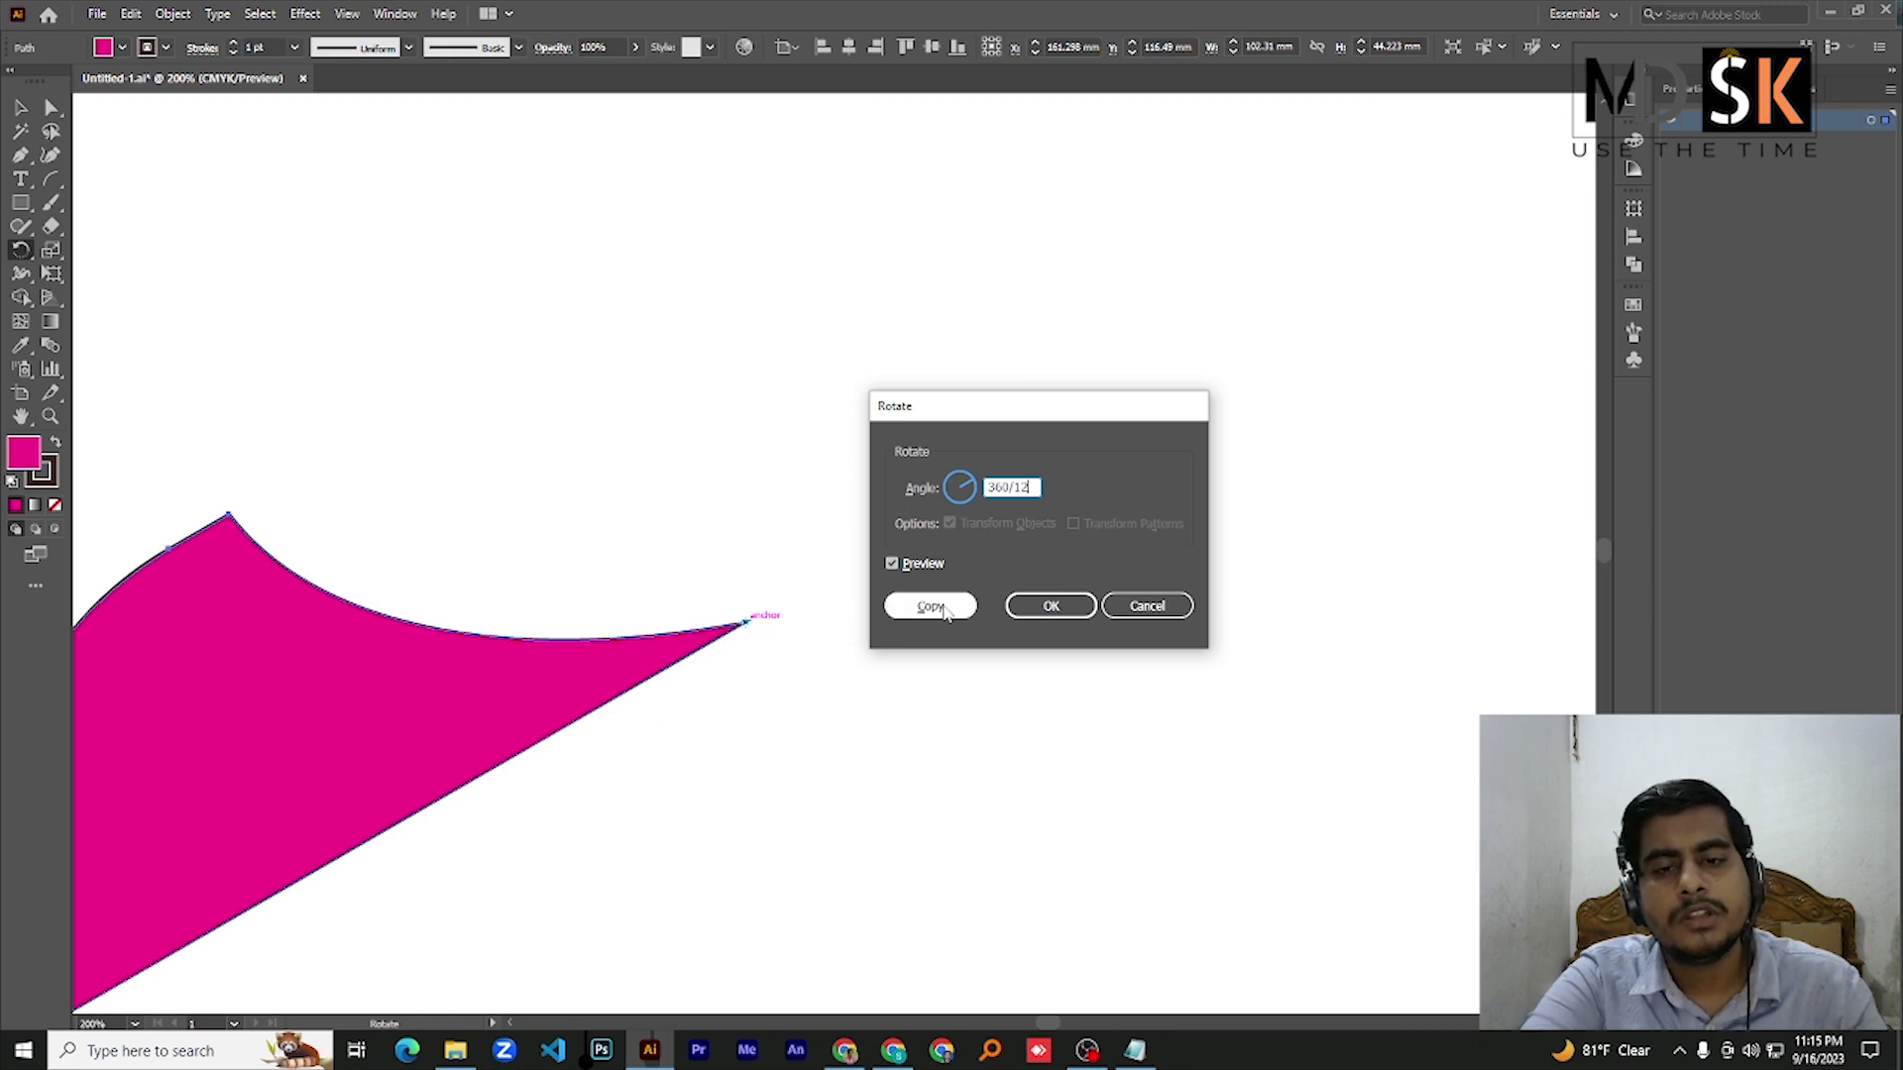
{"action": "left_click", "coordinate": [944, 609]}
{"action": "key", "text": "ctrl+0"}
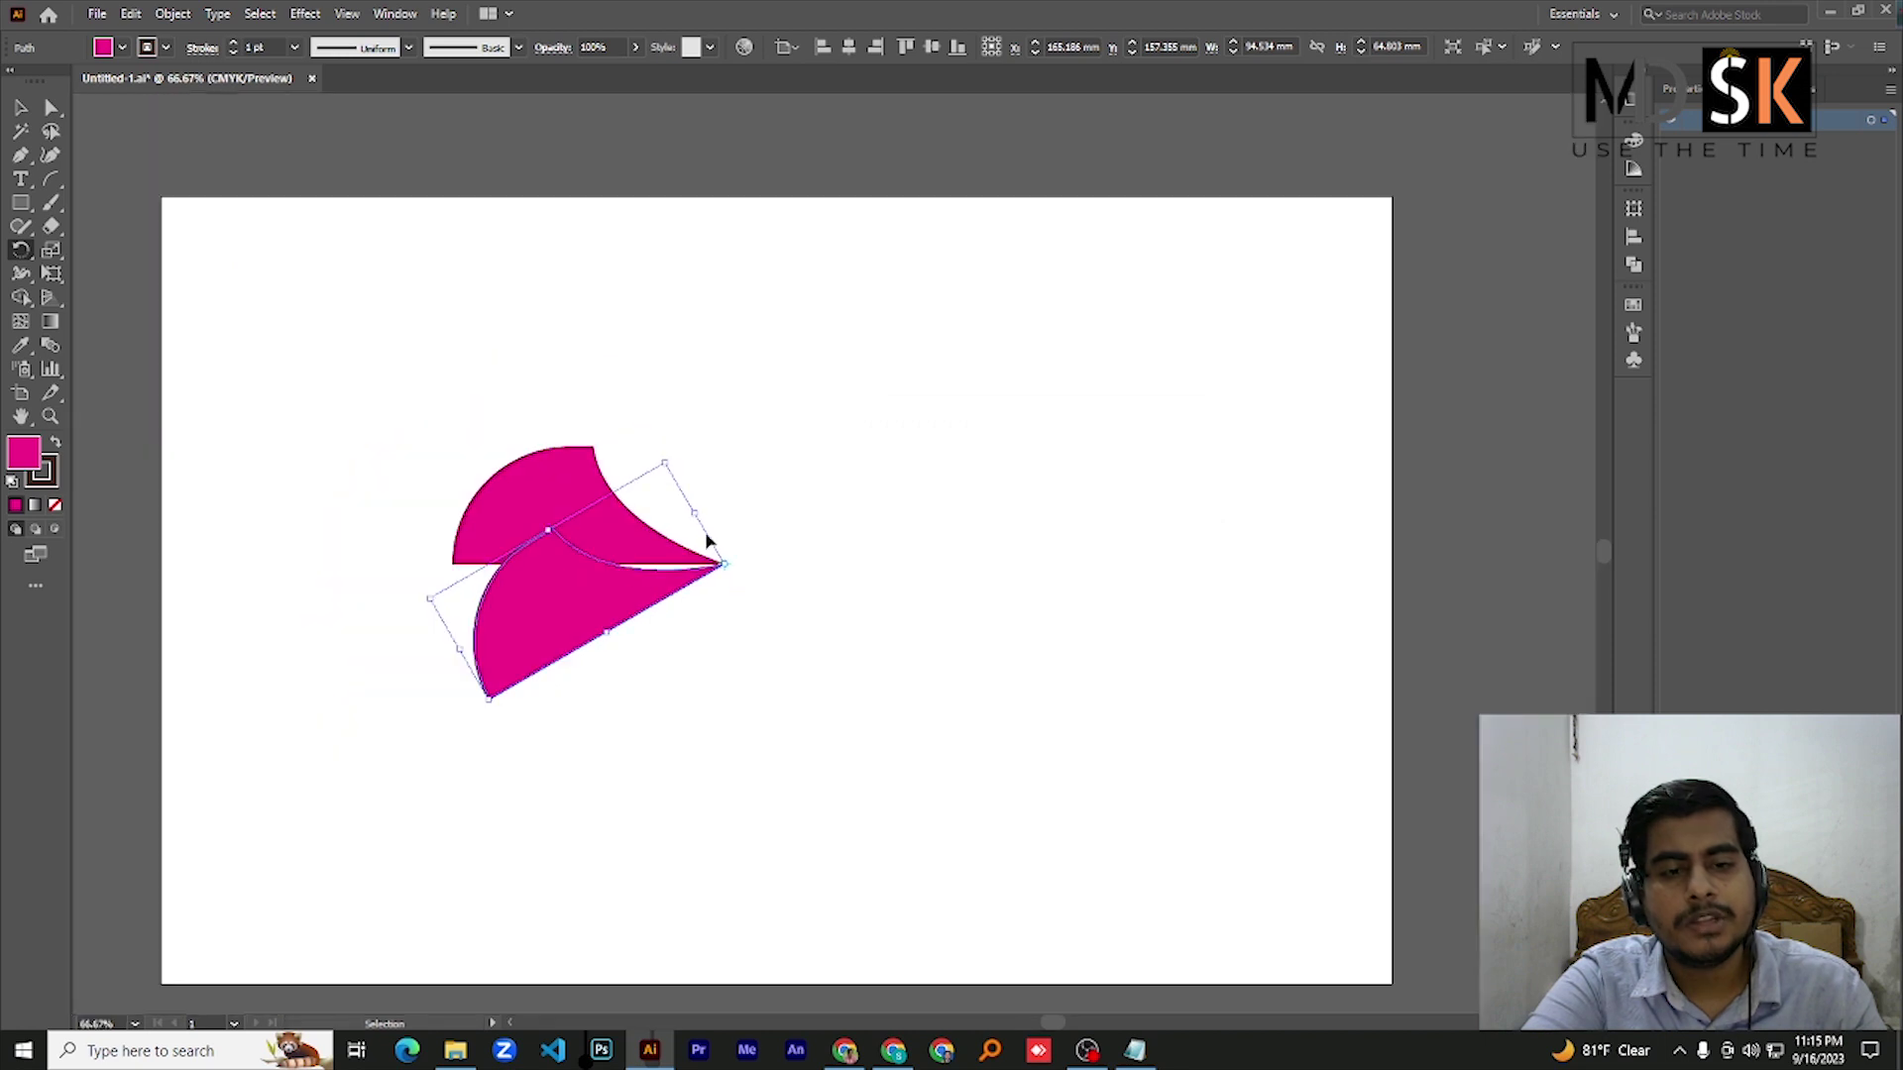
Repeat the rotated copy around the tip until the petals form a full ring of twelve
{"action": "key", "text": "v"}
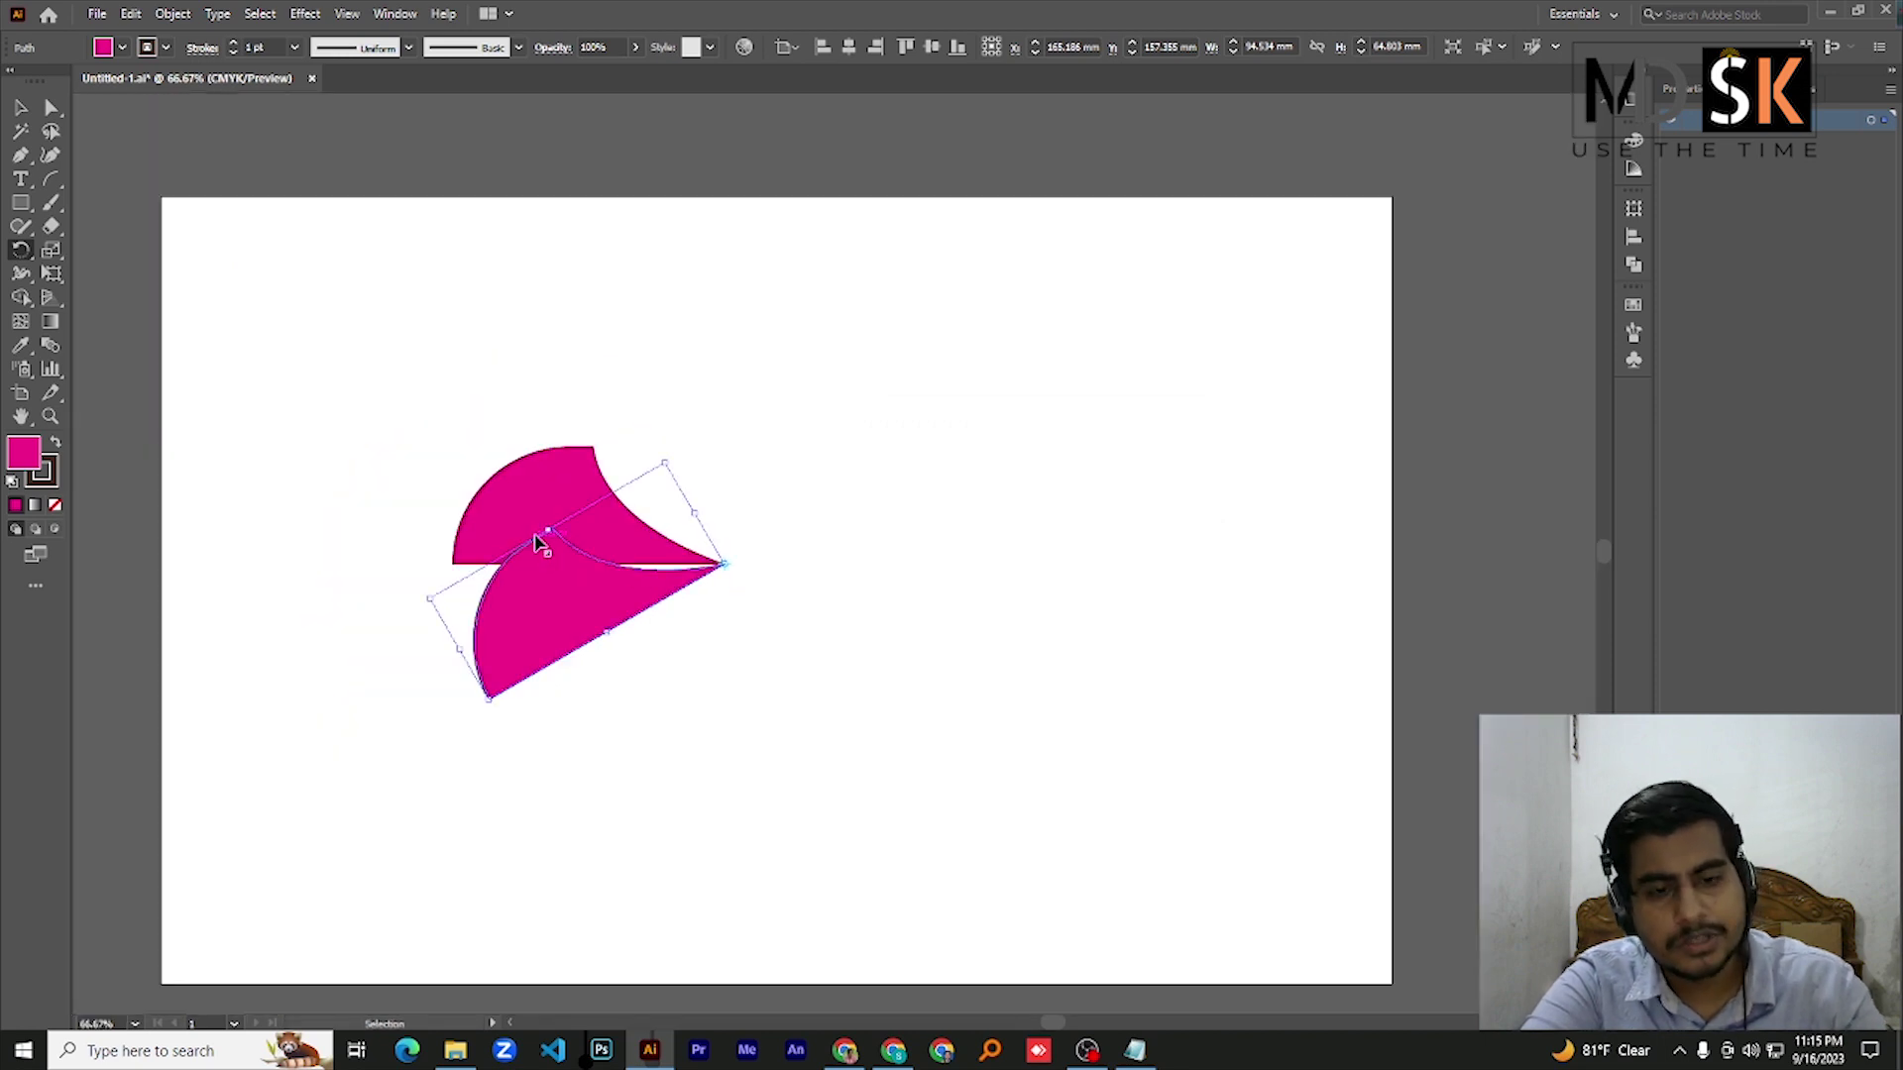
{"action": "key", "text": "ctrl+d"}
{"action": "key", "text": "ctrl+d"}
{"action": "key", "text": "ctrl+d"}
{"action": "key", "text": "ctrl+d"}
{"action": "key", "text": "ctrl+d"}
{"action": "key", "text": "ctrl+d"}
{"action": "key", "text": "ctrl+d"}
{"action": "key", "text": "ctrl+d"}
{"action": "key", "text": "ctrl+d"}
{"action": "key", "text": "ctrl+d"}
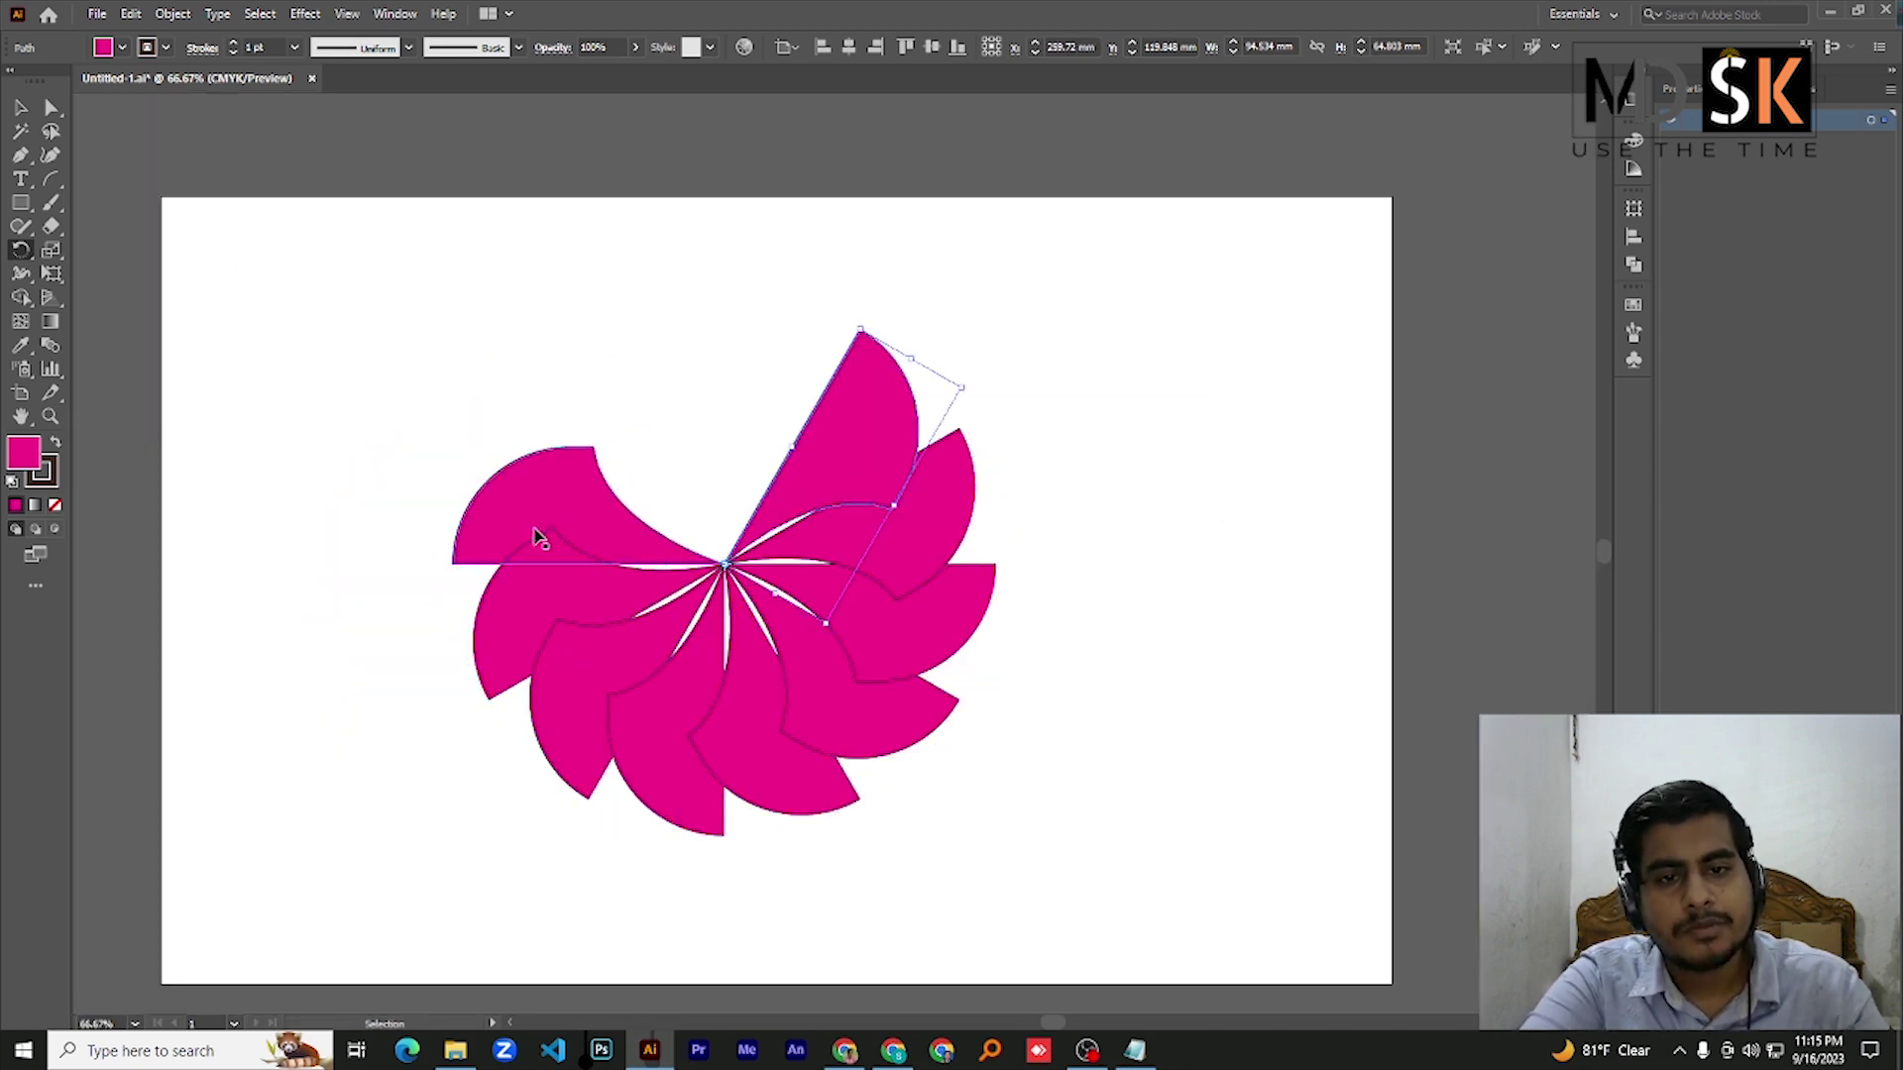
{"action": "key", "text": "r"}
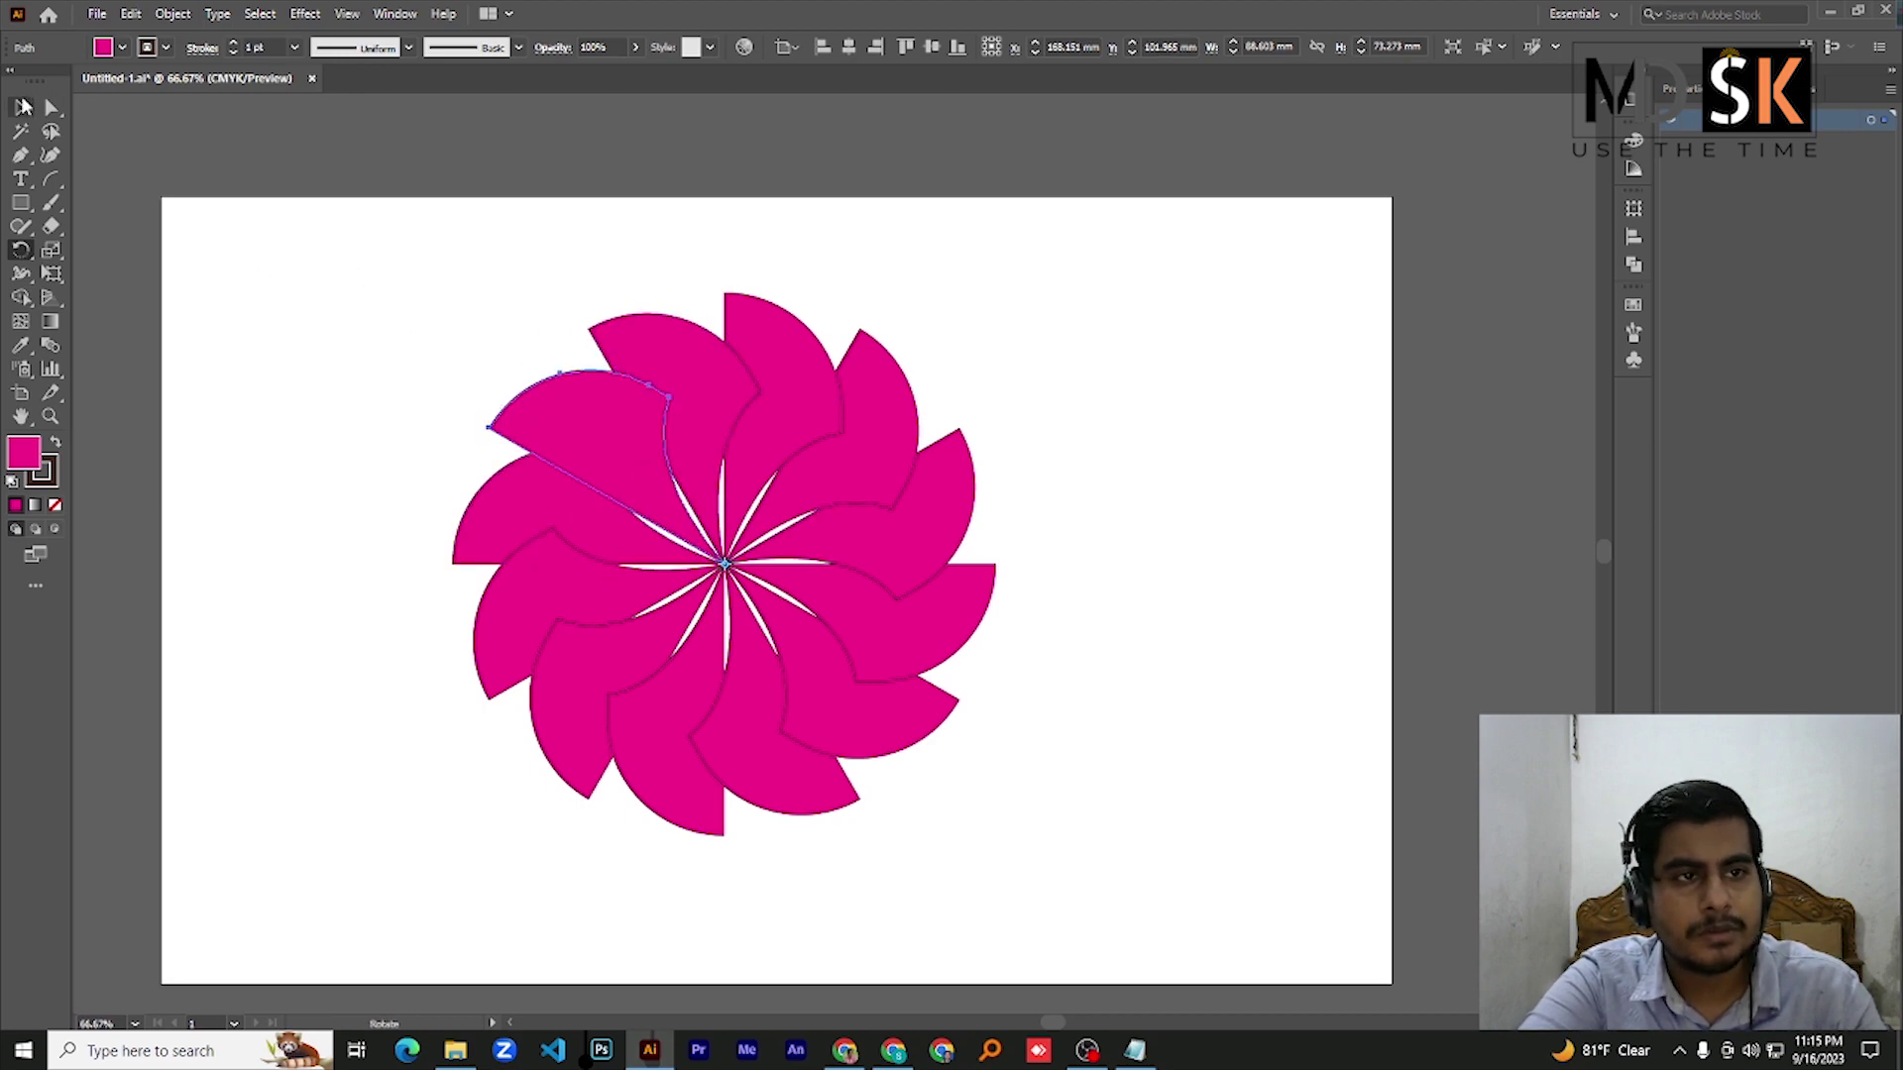
Select all magenta petals and create a reflected copy of them across the vertical axis
{"action": "left_click", "coordinate": [19, 107]}
{"action": "left_click_drag", "start_coordinate": [388, 295], "coordinate": [1060, 791]}
{"action": "key", "text": "a"}
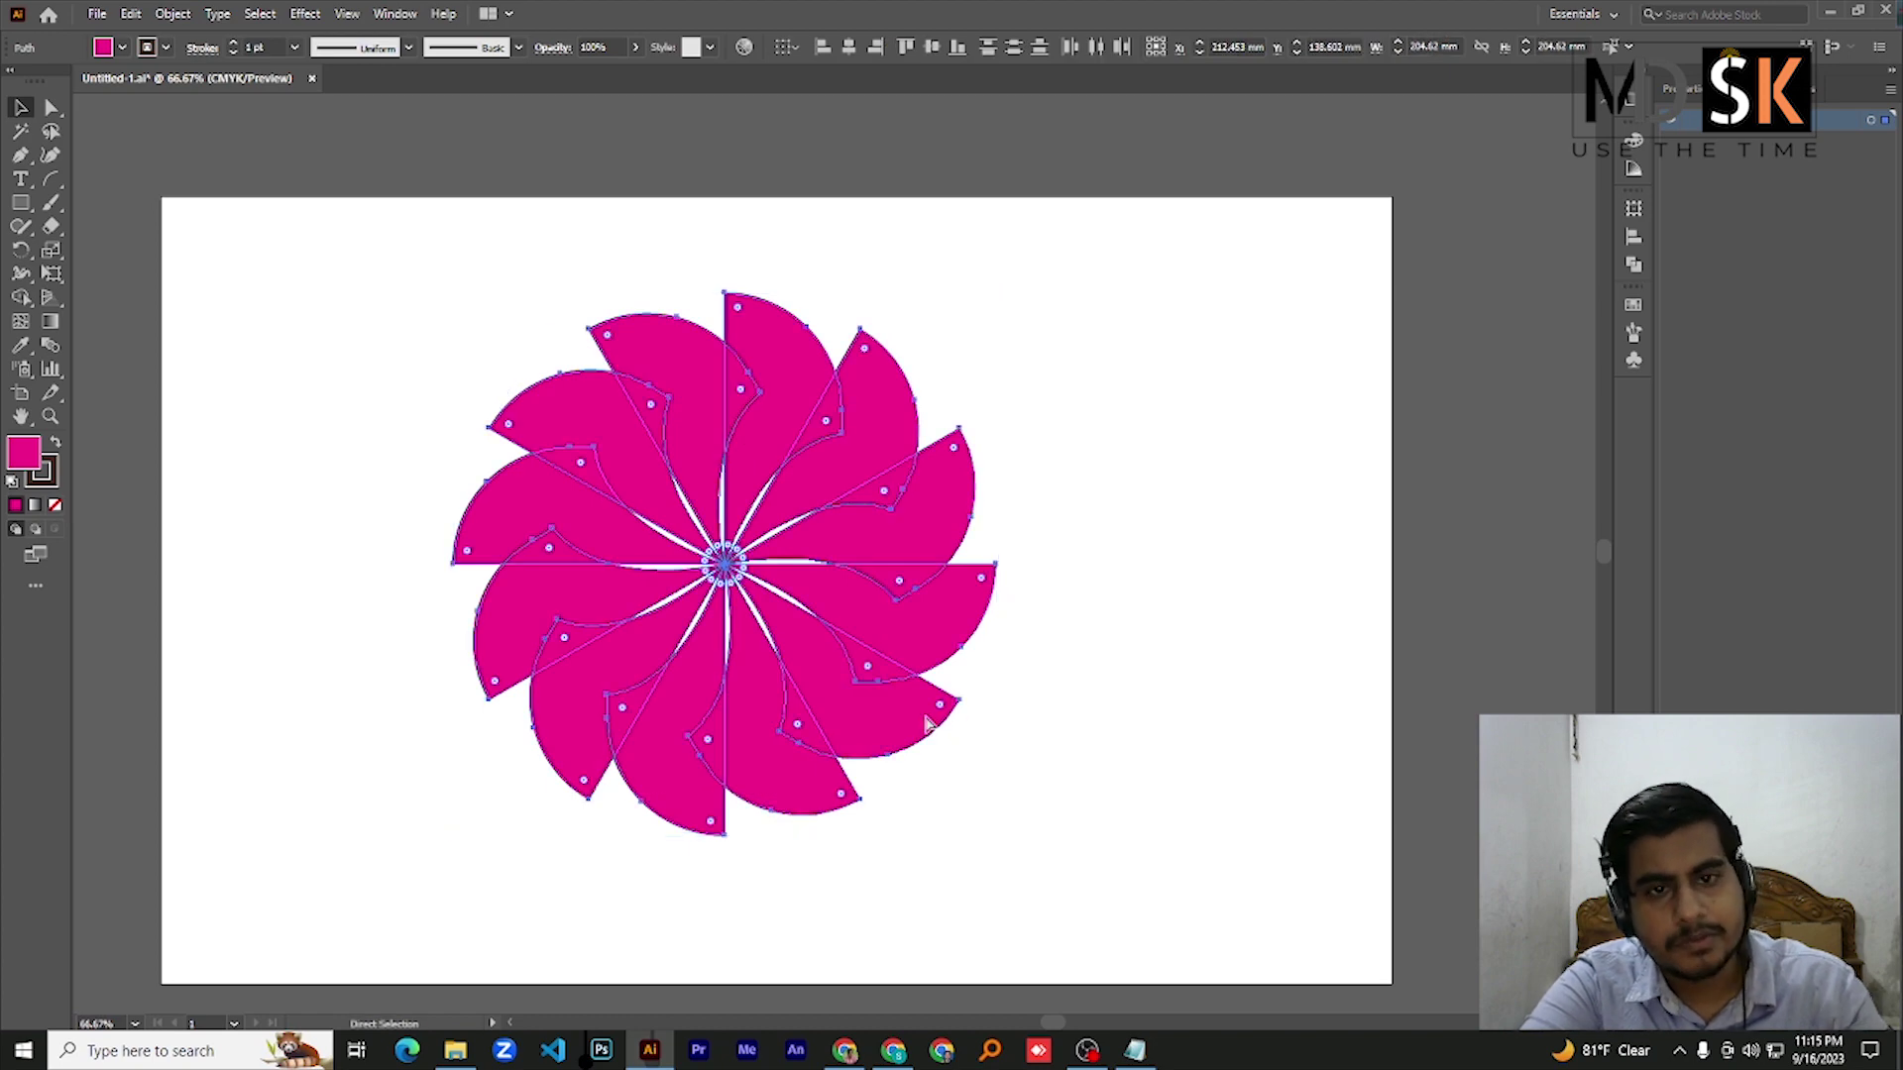
{"action": "key", "text": "v"}
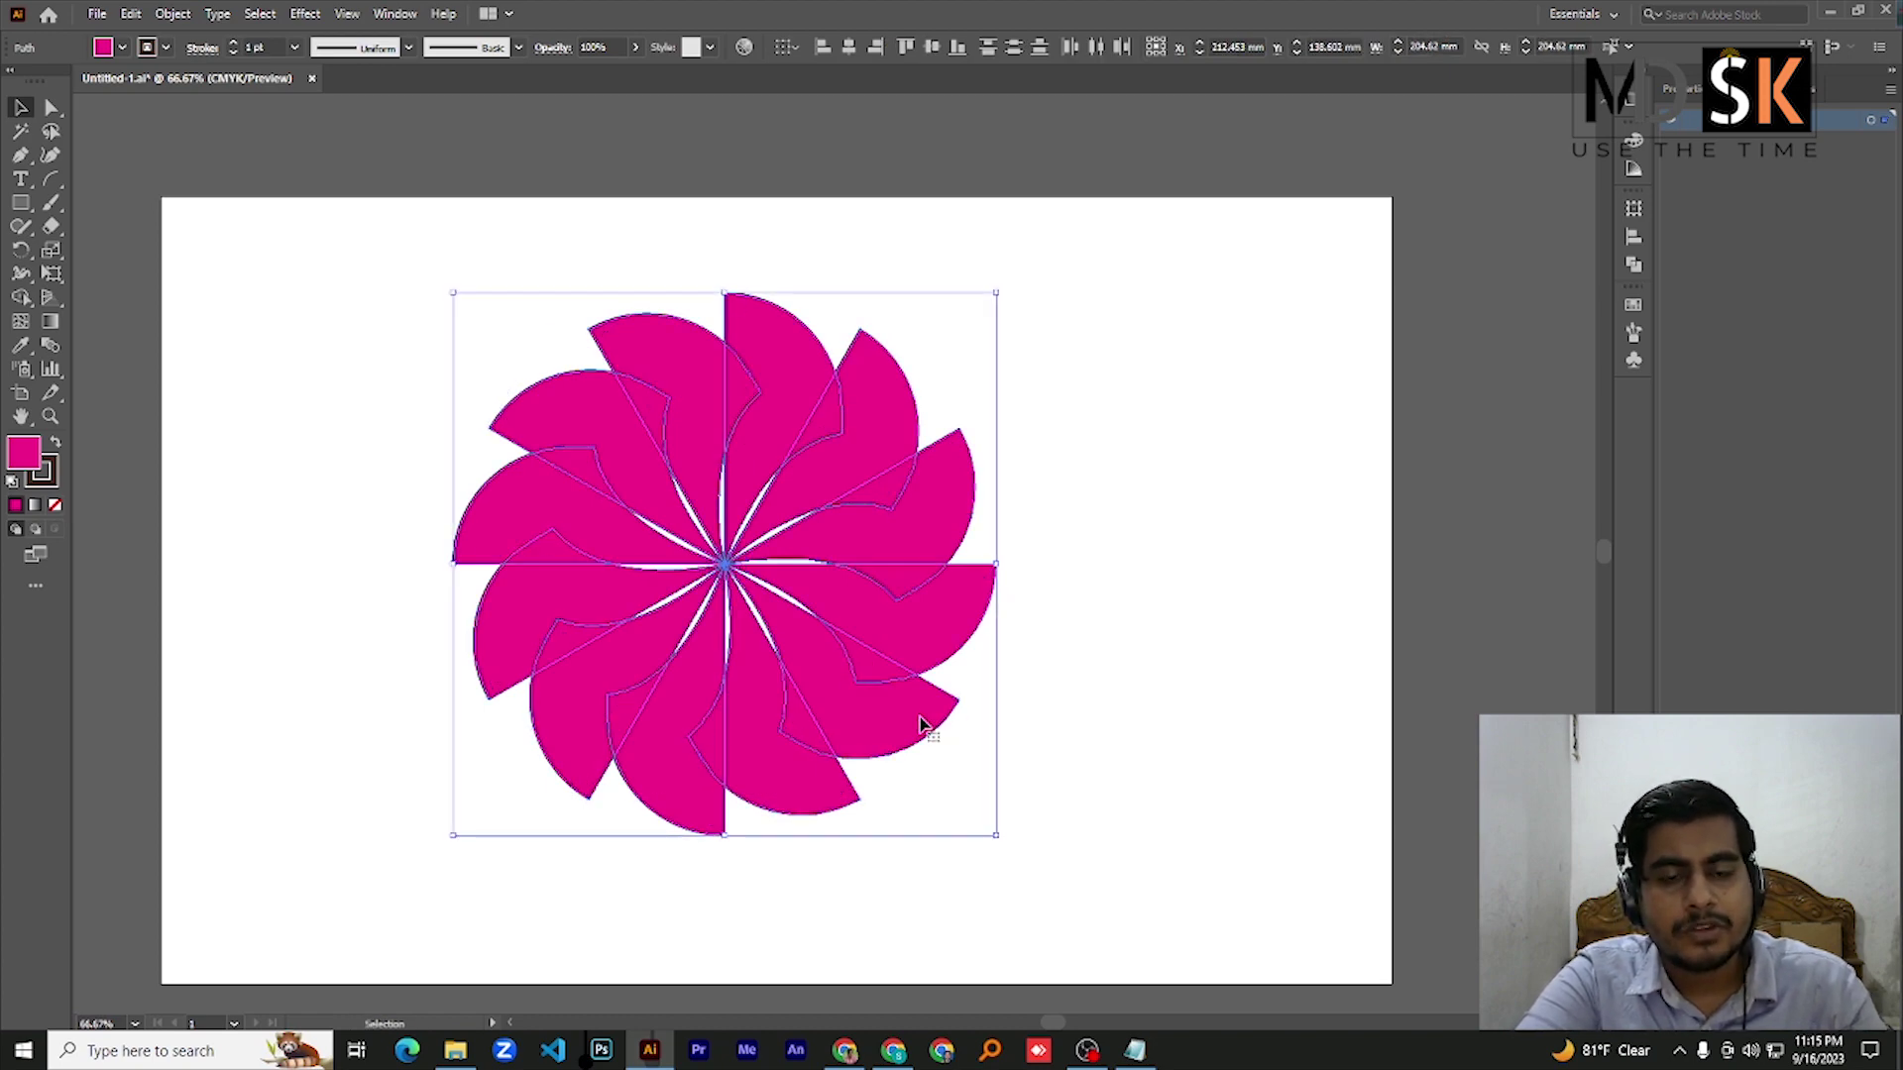
{"action": "right_click", "coordinate": [652, 497]}
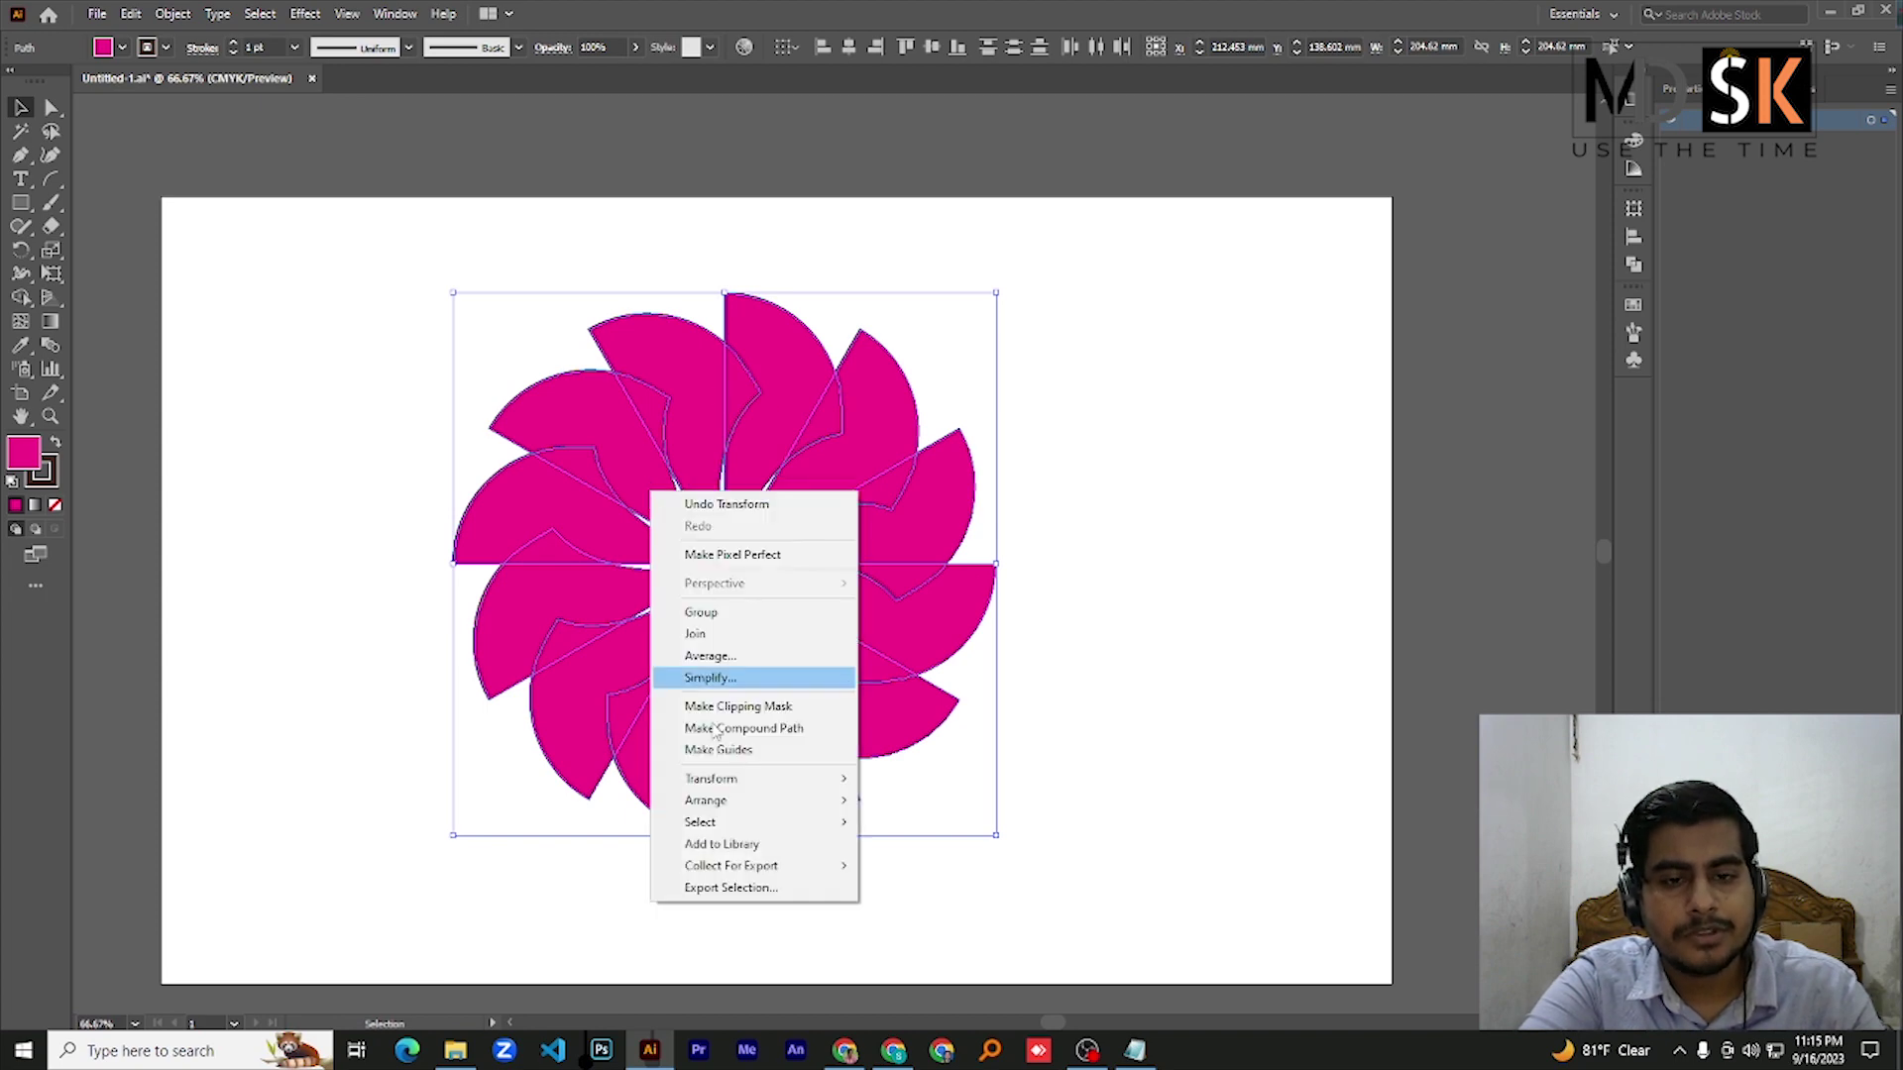
{"action": "mouse_move", "coordinate": [771, 782]}
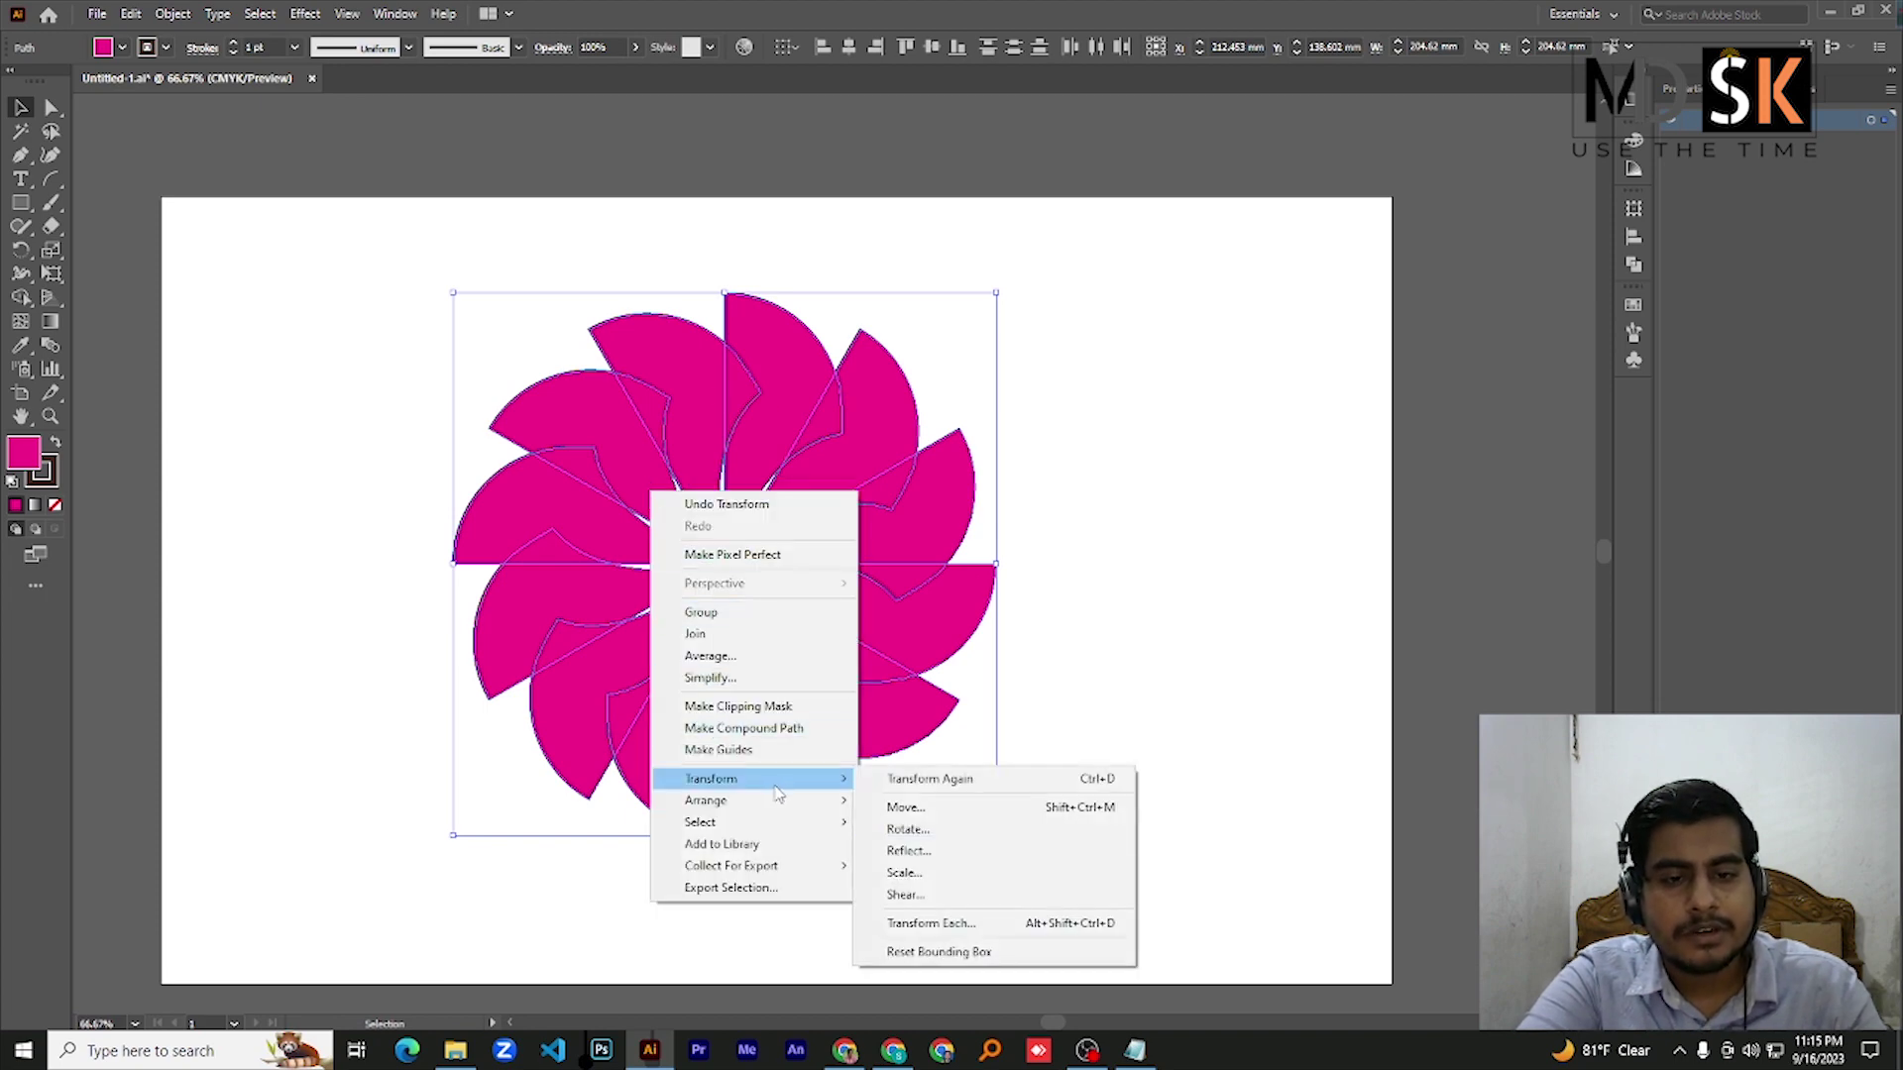
{"action": "left_click", "coordinate": [941, 859]}
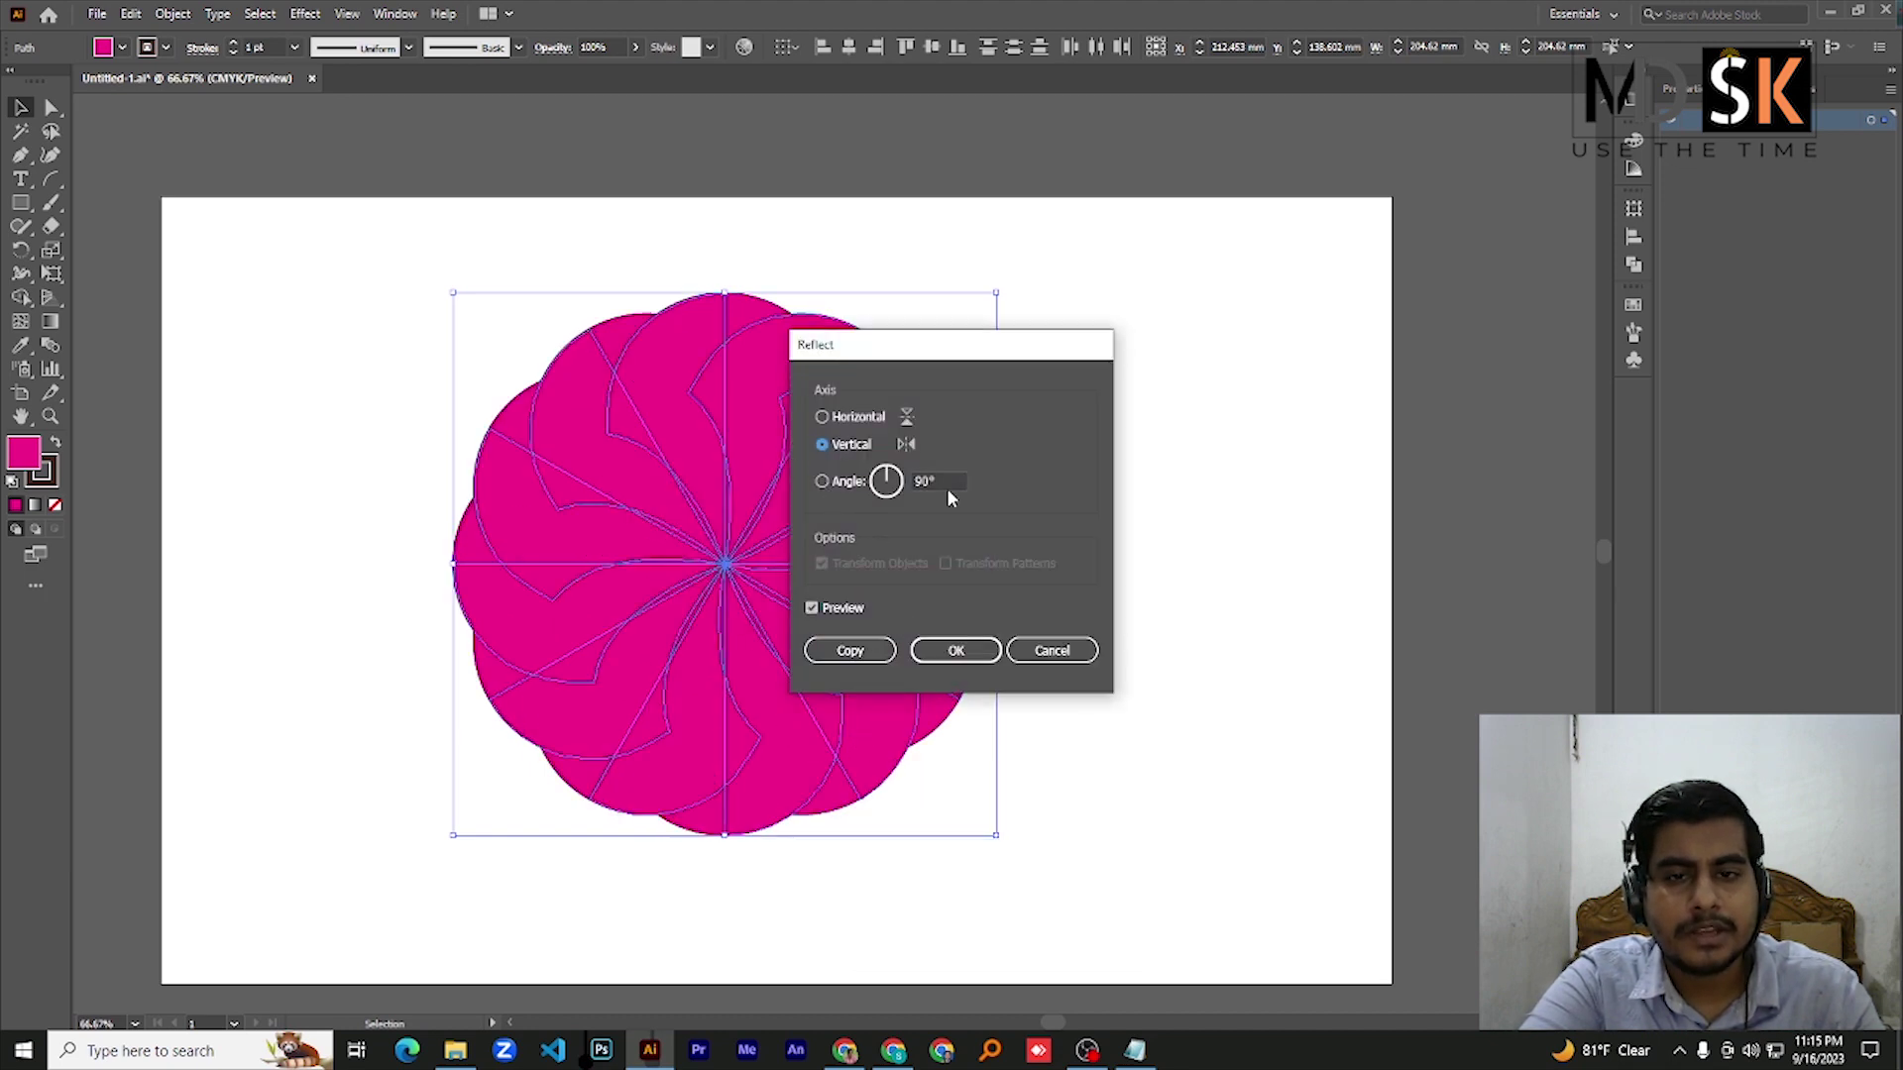
{"action": "left_click", "coordinate": [850, 650]}
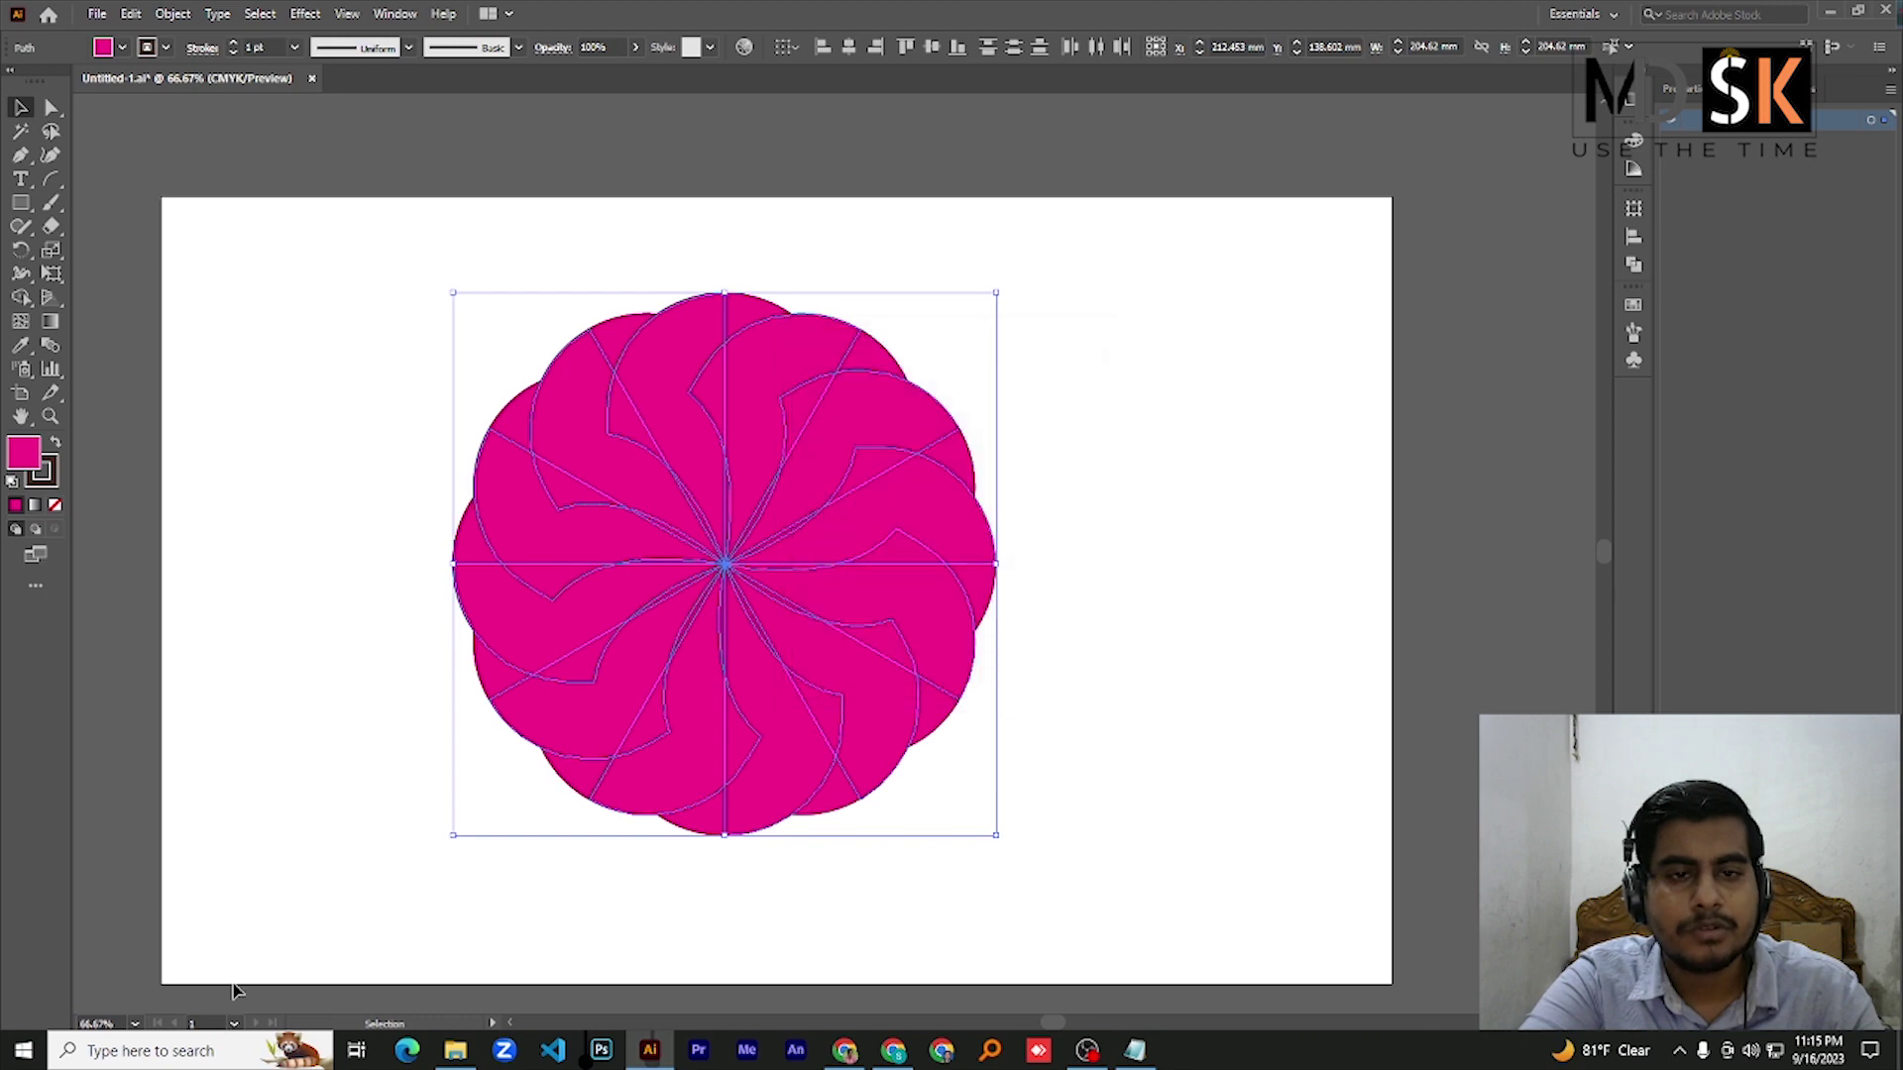
Try CMYK Red on the reflected petals and settle on a dark blue fill
{"action": "left_click", "coordinate": [107, 52]}
{"action": "left_click", "coordinate": [70, 80]}
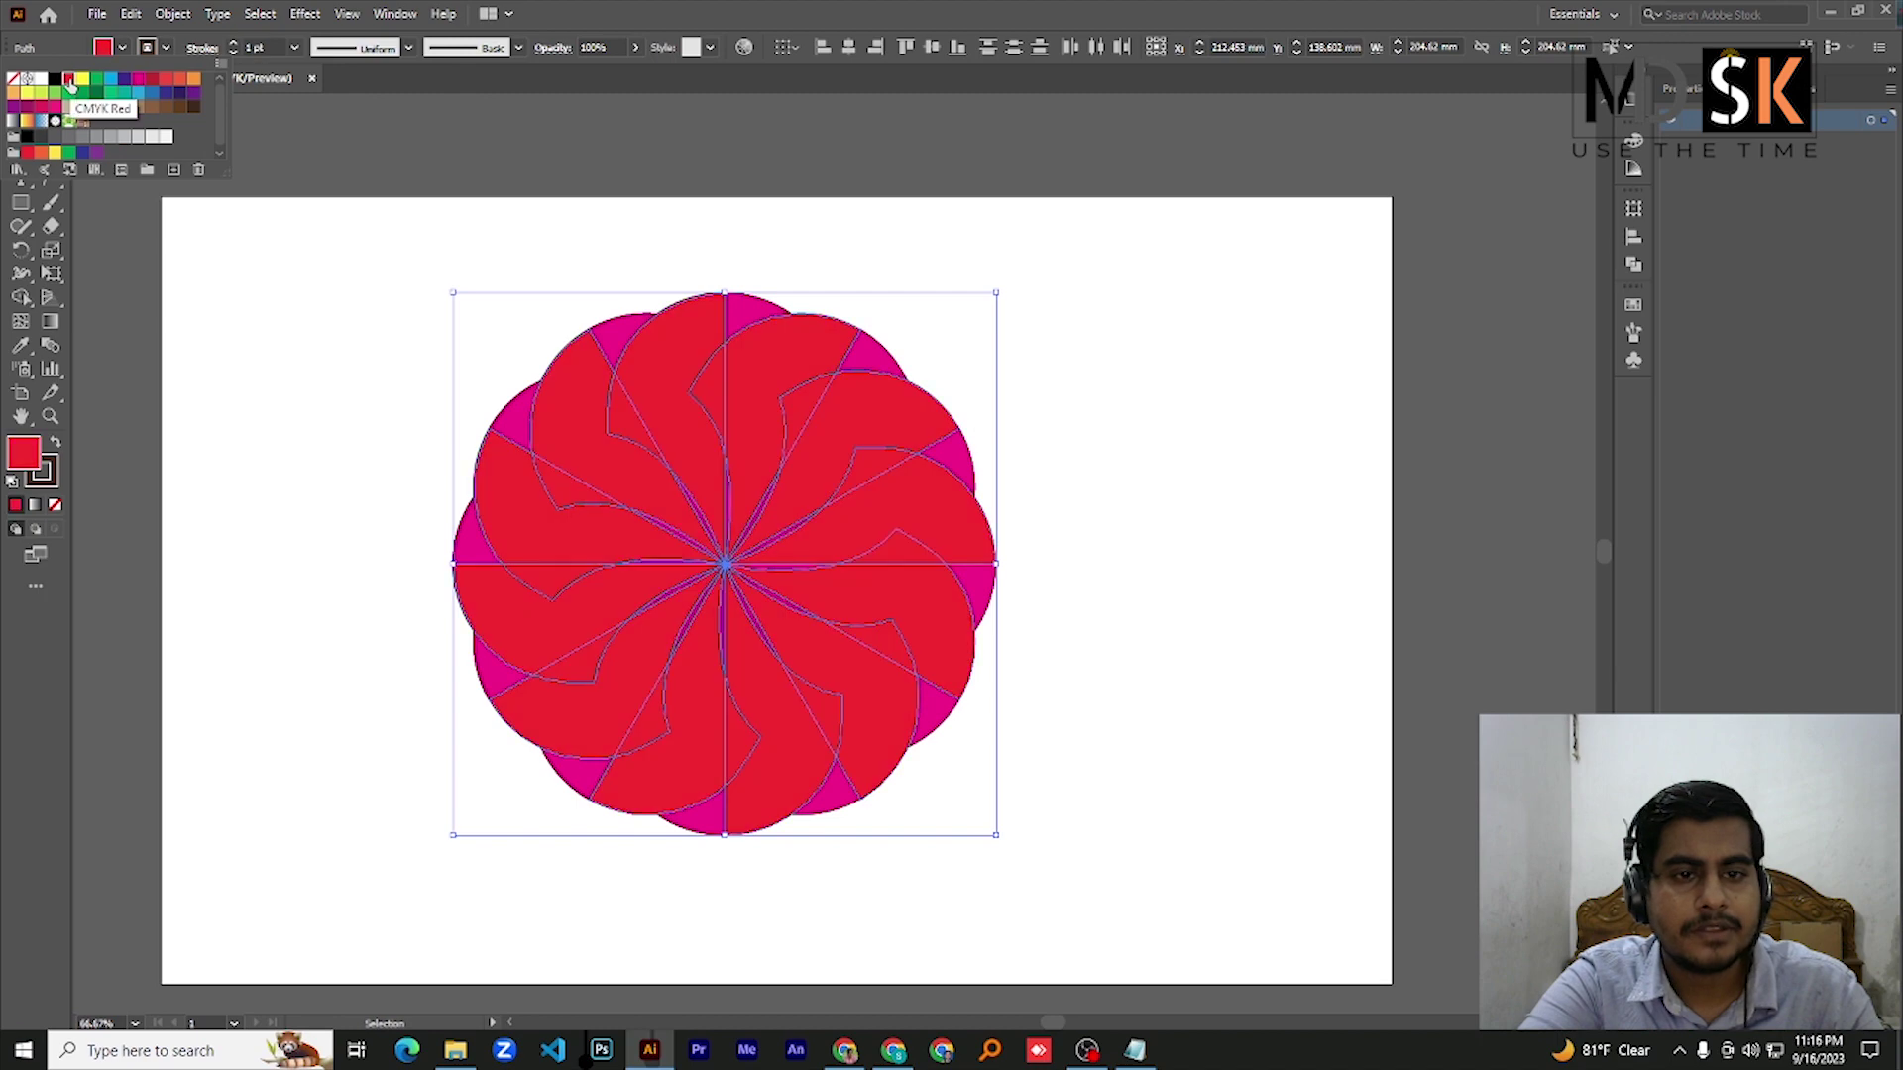
{"action": "left_click", "coordinate": [124, 78]}
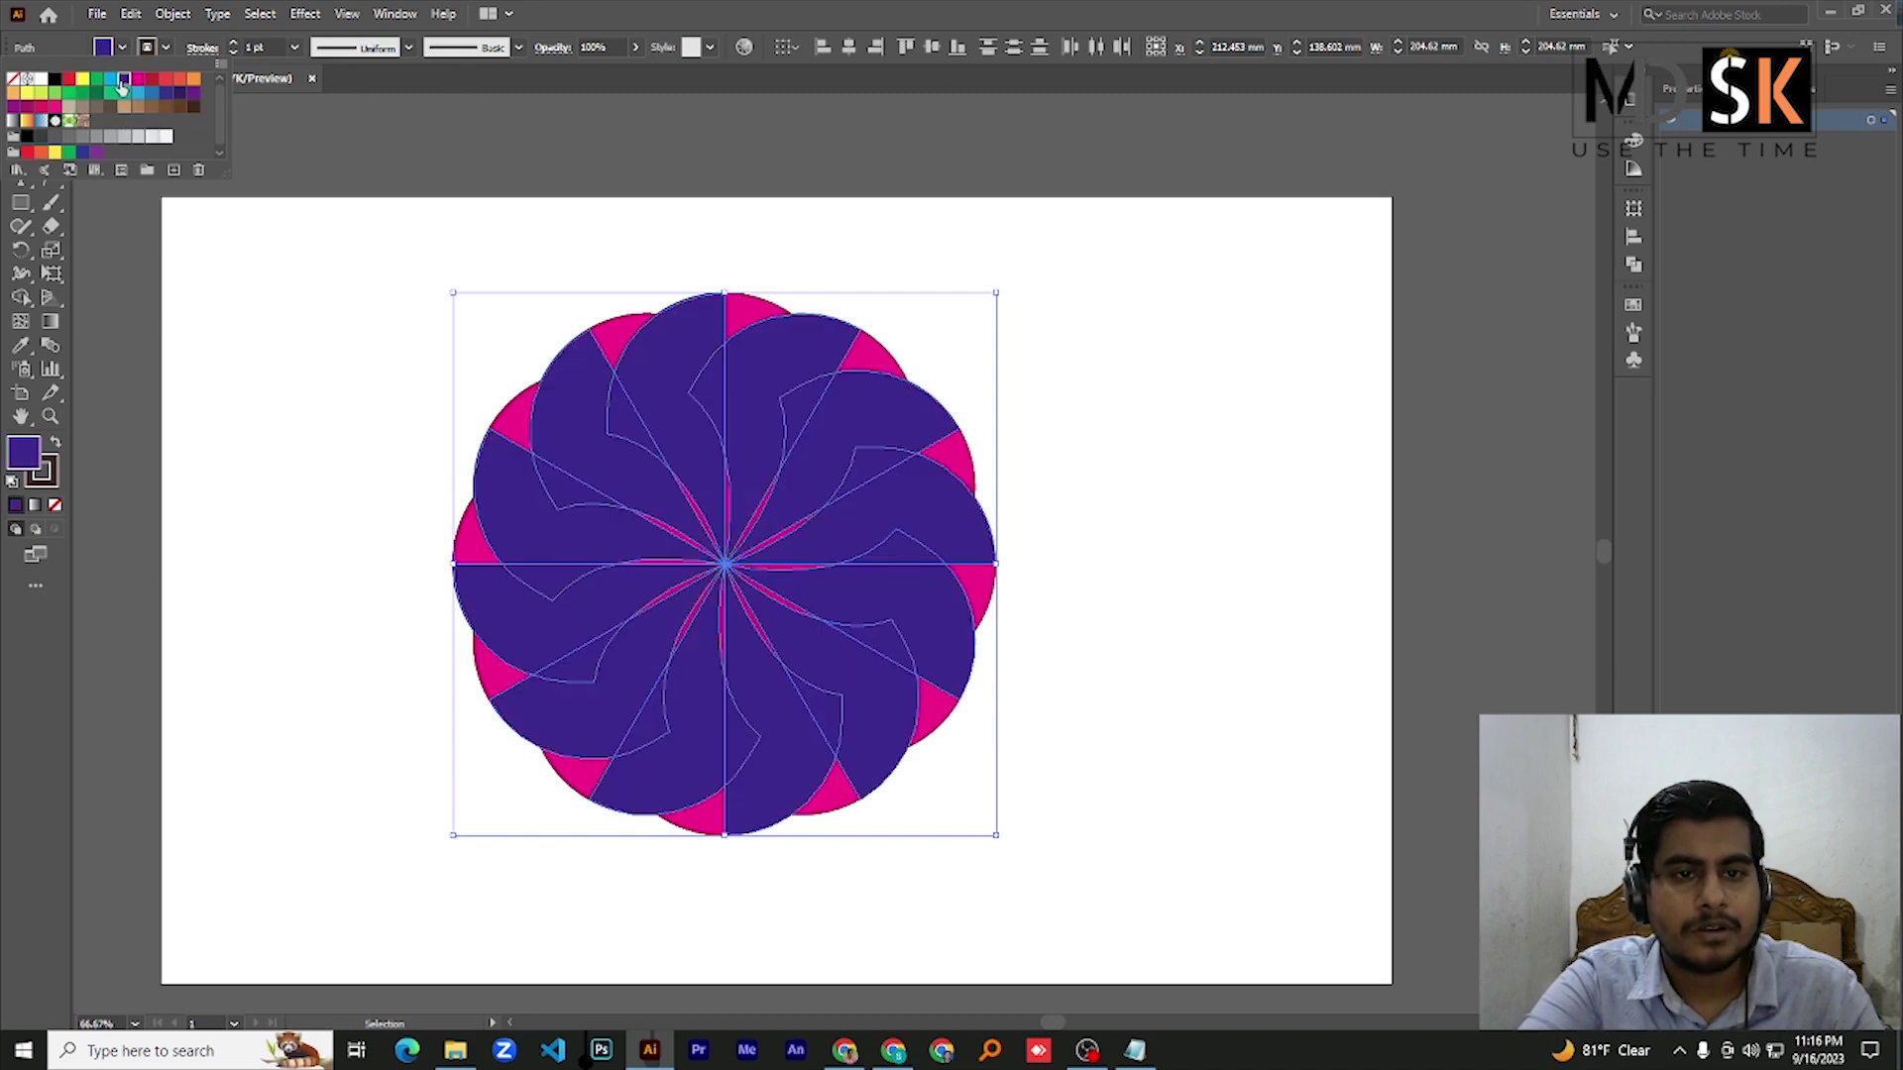
{"action": "left_click", "coordinate": [331, 409]}
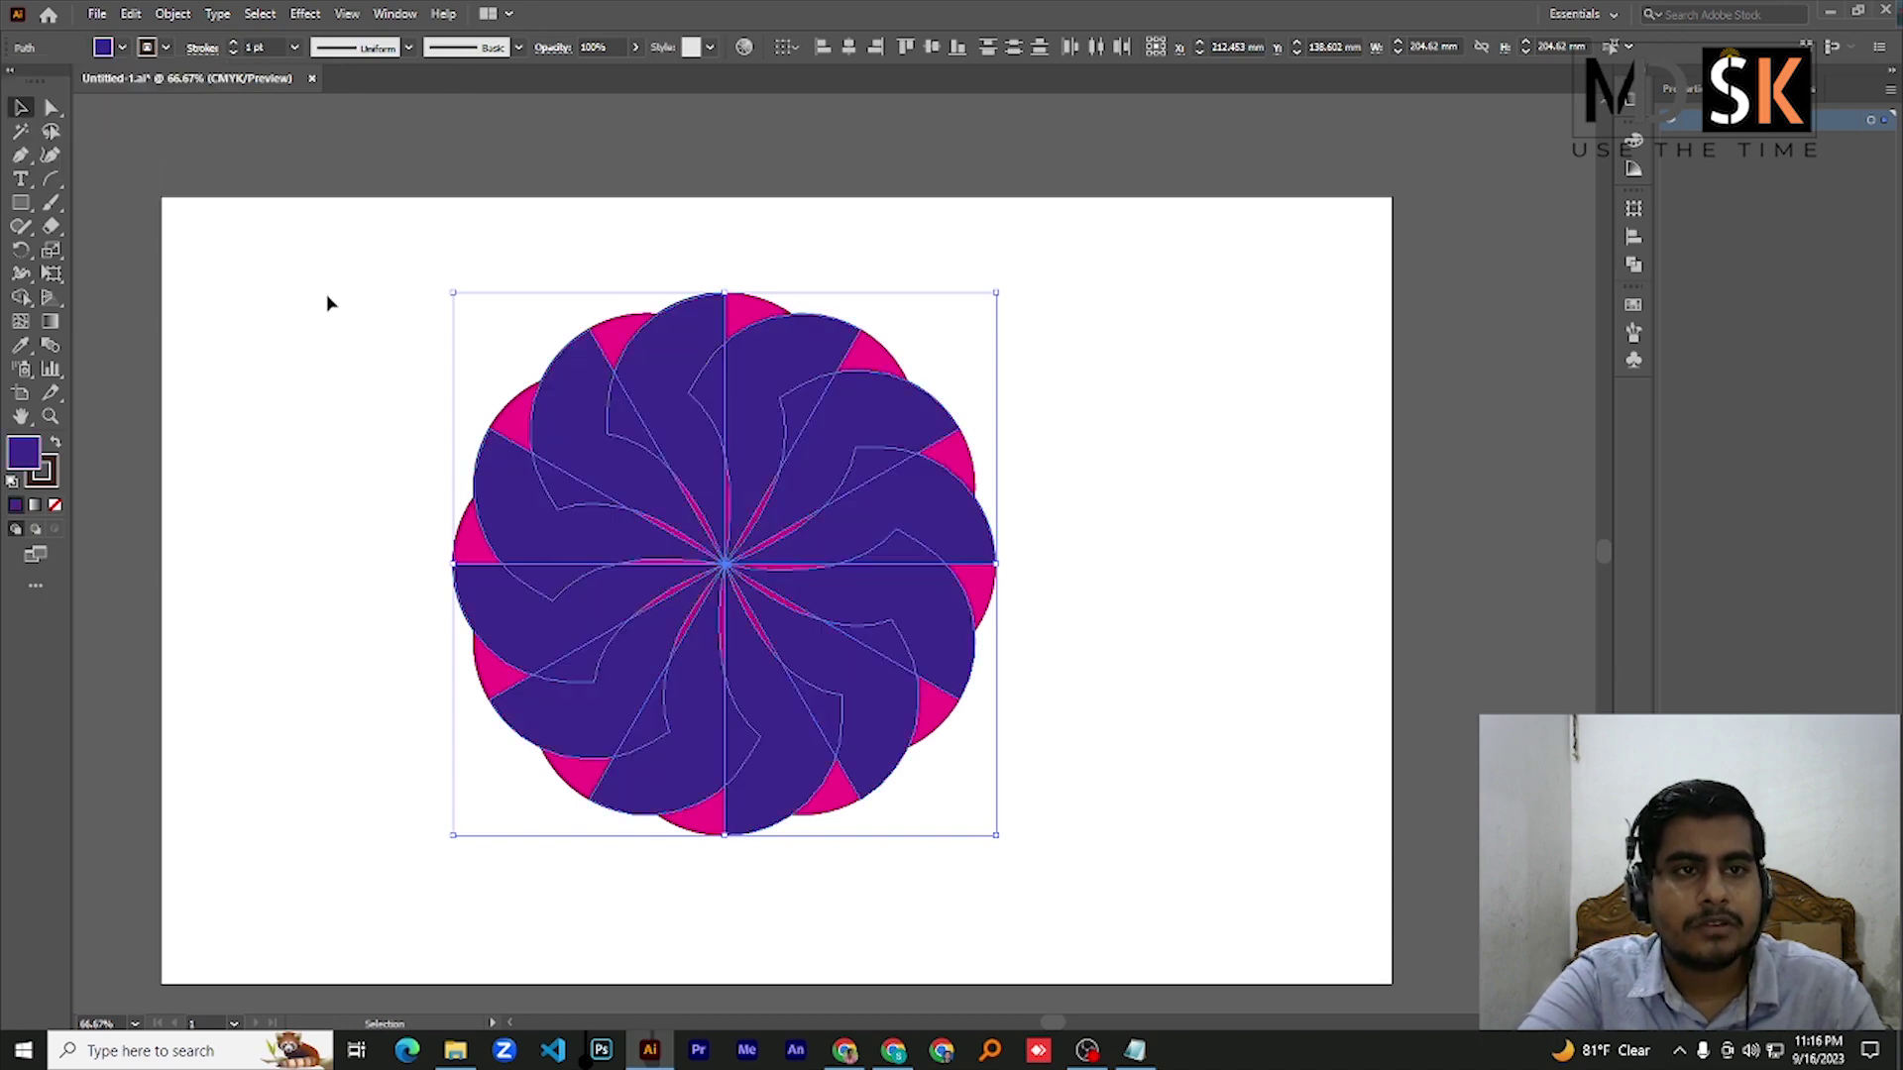
Select both petal rings and set their stroke to none
{"action": "left_click_drag", "start_coordinate": [363, 307], "coordinate": [1050, 834]}
{"action": "left_click", "coordinate": [148, 49]}
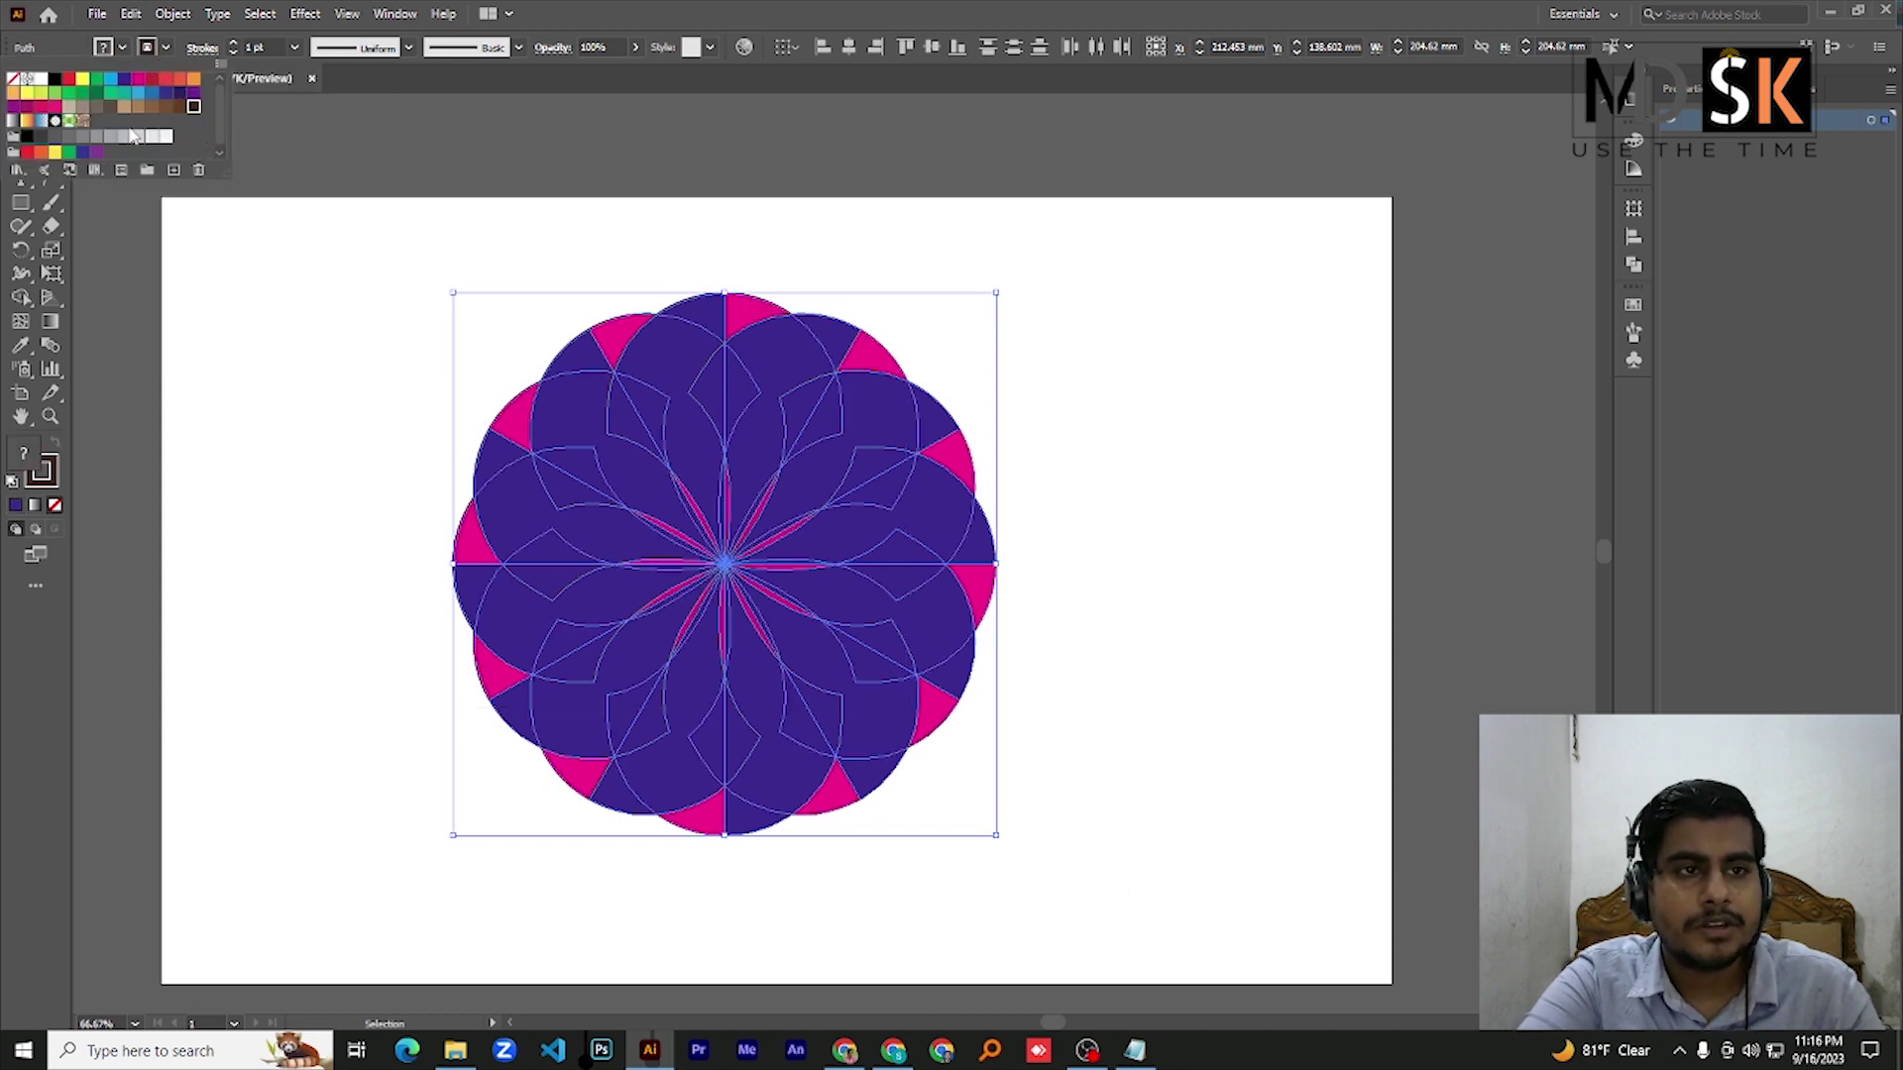
{"action": "left_click", "coordinate": [17, 79]}
{"action": "left_click", "coordinate": [251, 339]}
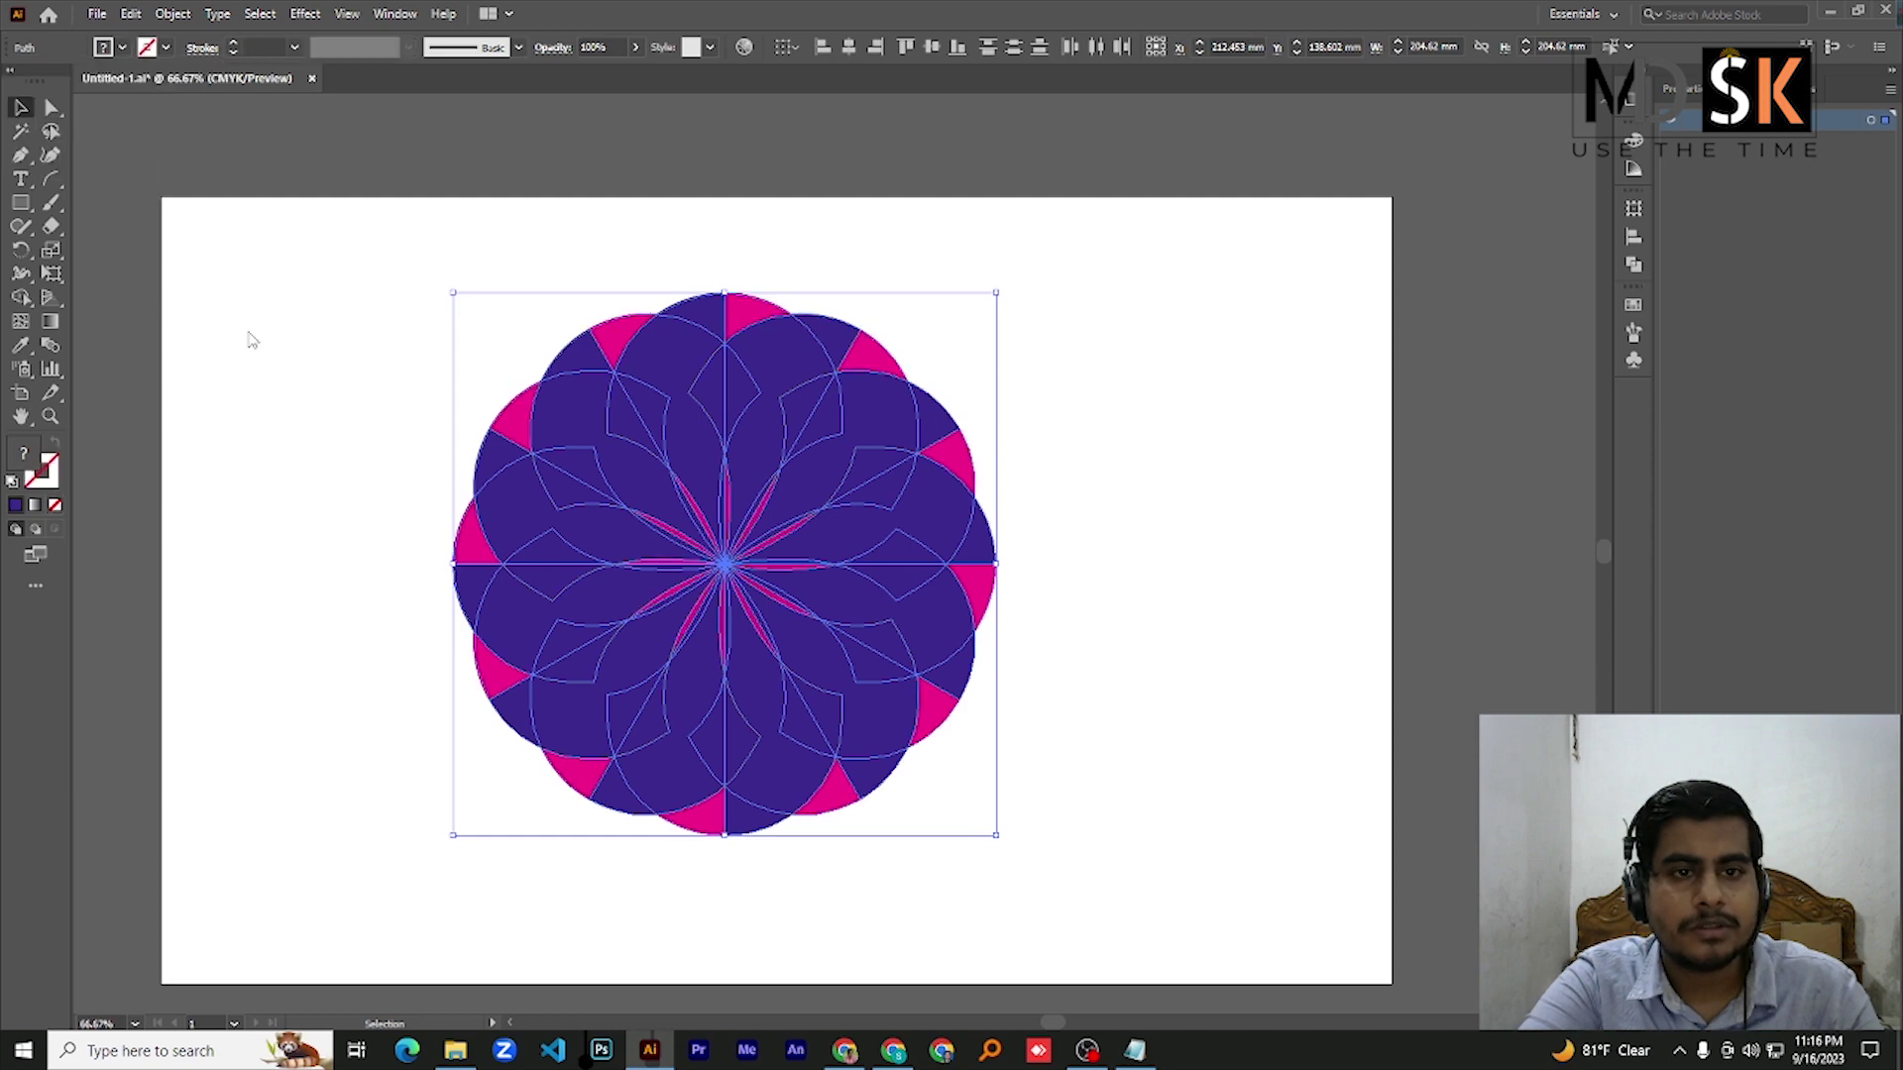
Select the whole flower and scale it down toward its lower-right corner to about 110 mm wide
{"action": "left_click", "coordinate": [257, 344]}
{"action": "left_click_drag", "start_coordinate": [331, 280], "coordinate": [1117, 840]}
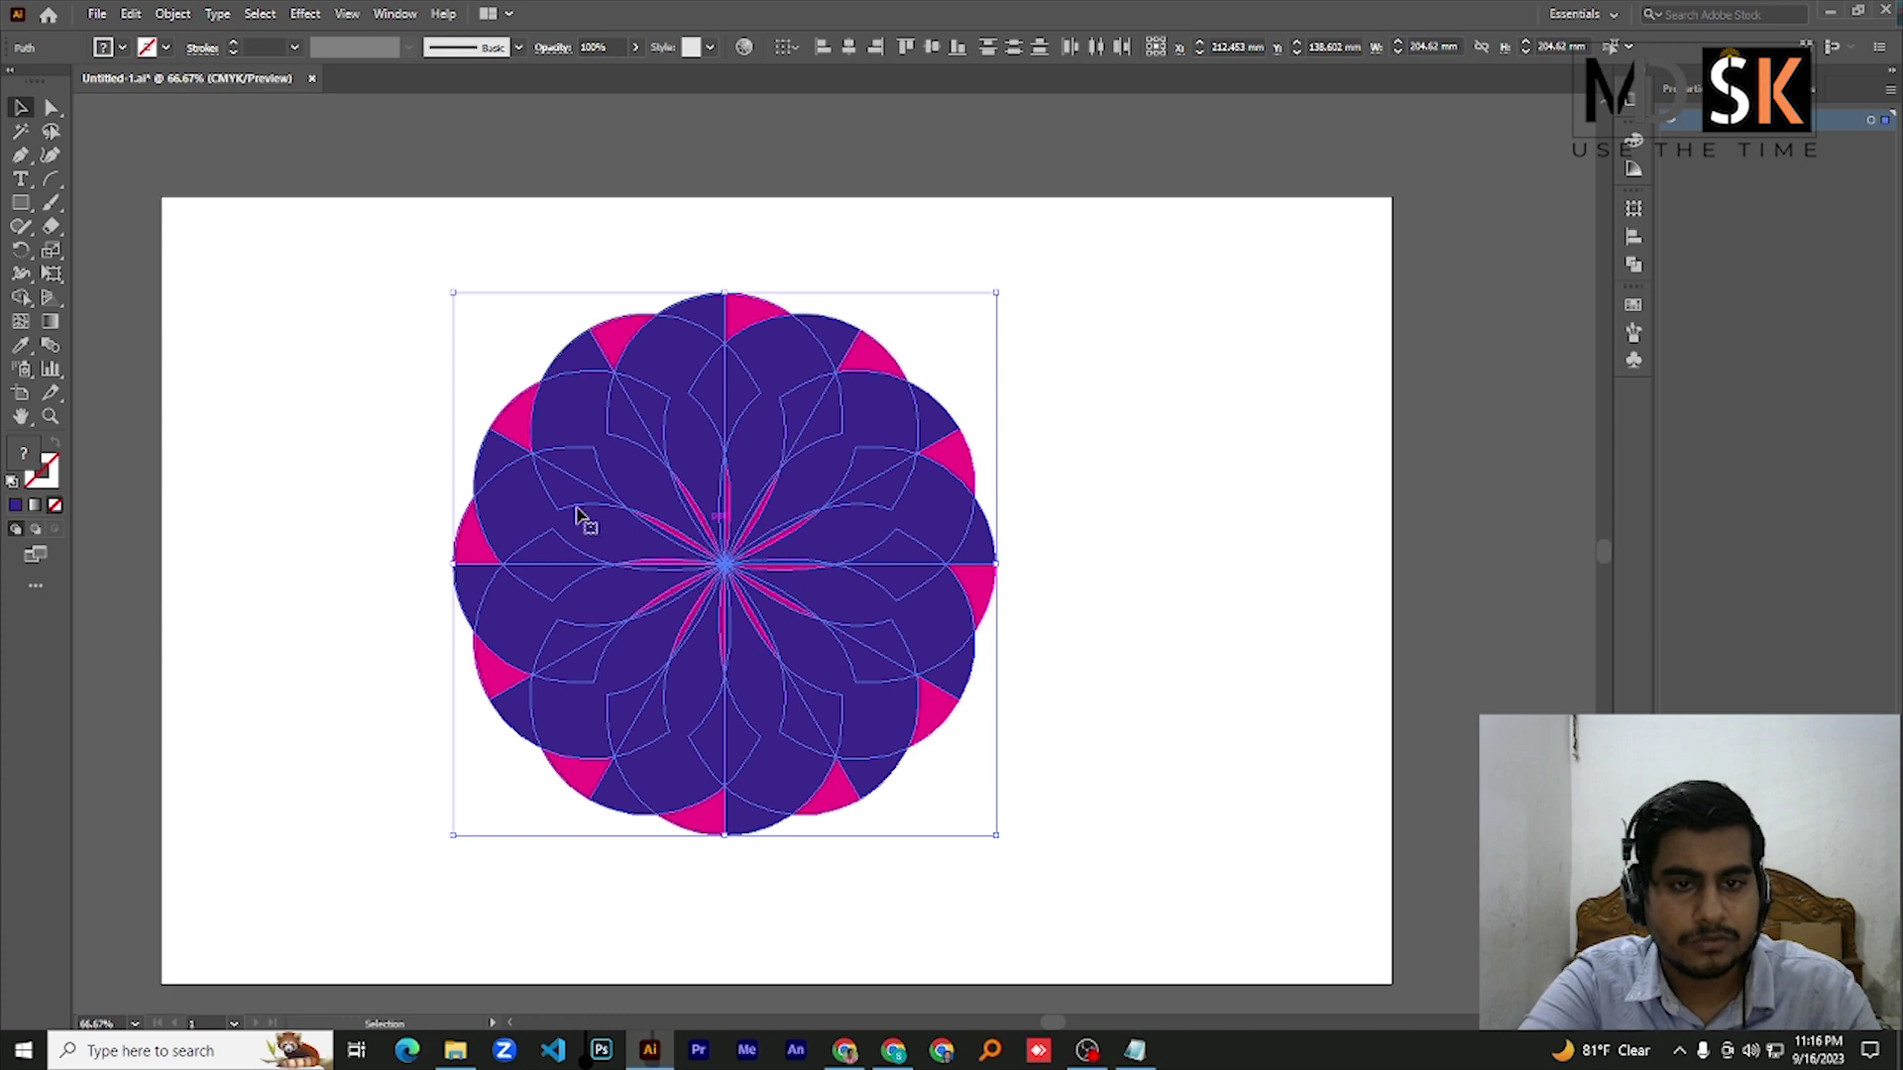
{"action": "left_click_drag", "start_coordinate": [451, 292], "coordinate": [702, 544]}
{"action": "scroll", "coordinate": [734, 529], "scroll_direction": "down", "scroll_amount": 2}
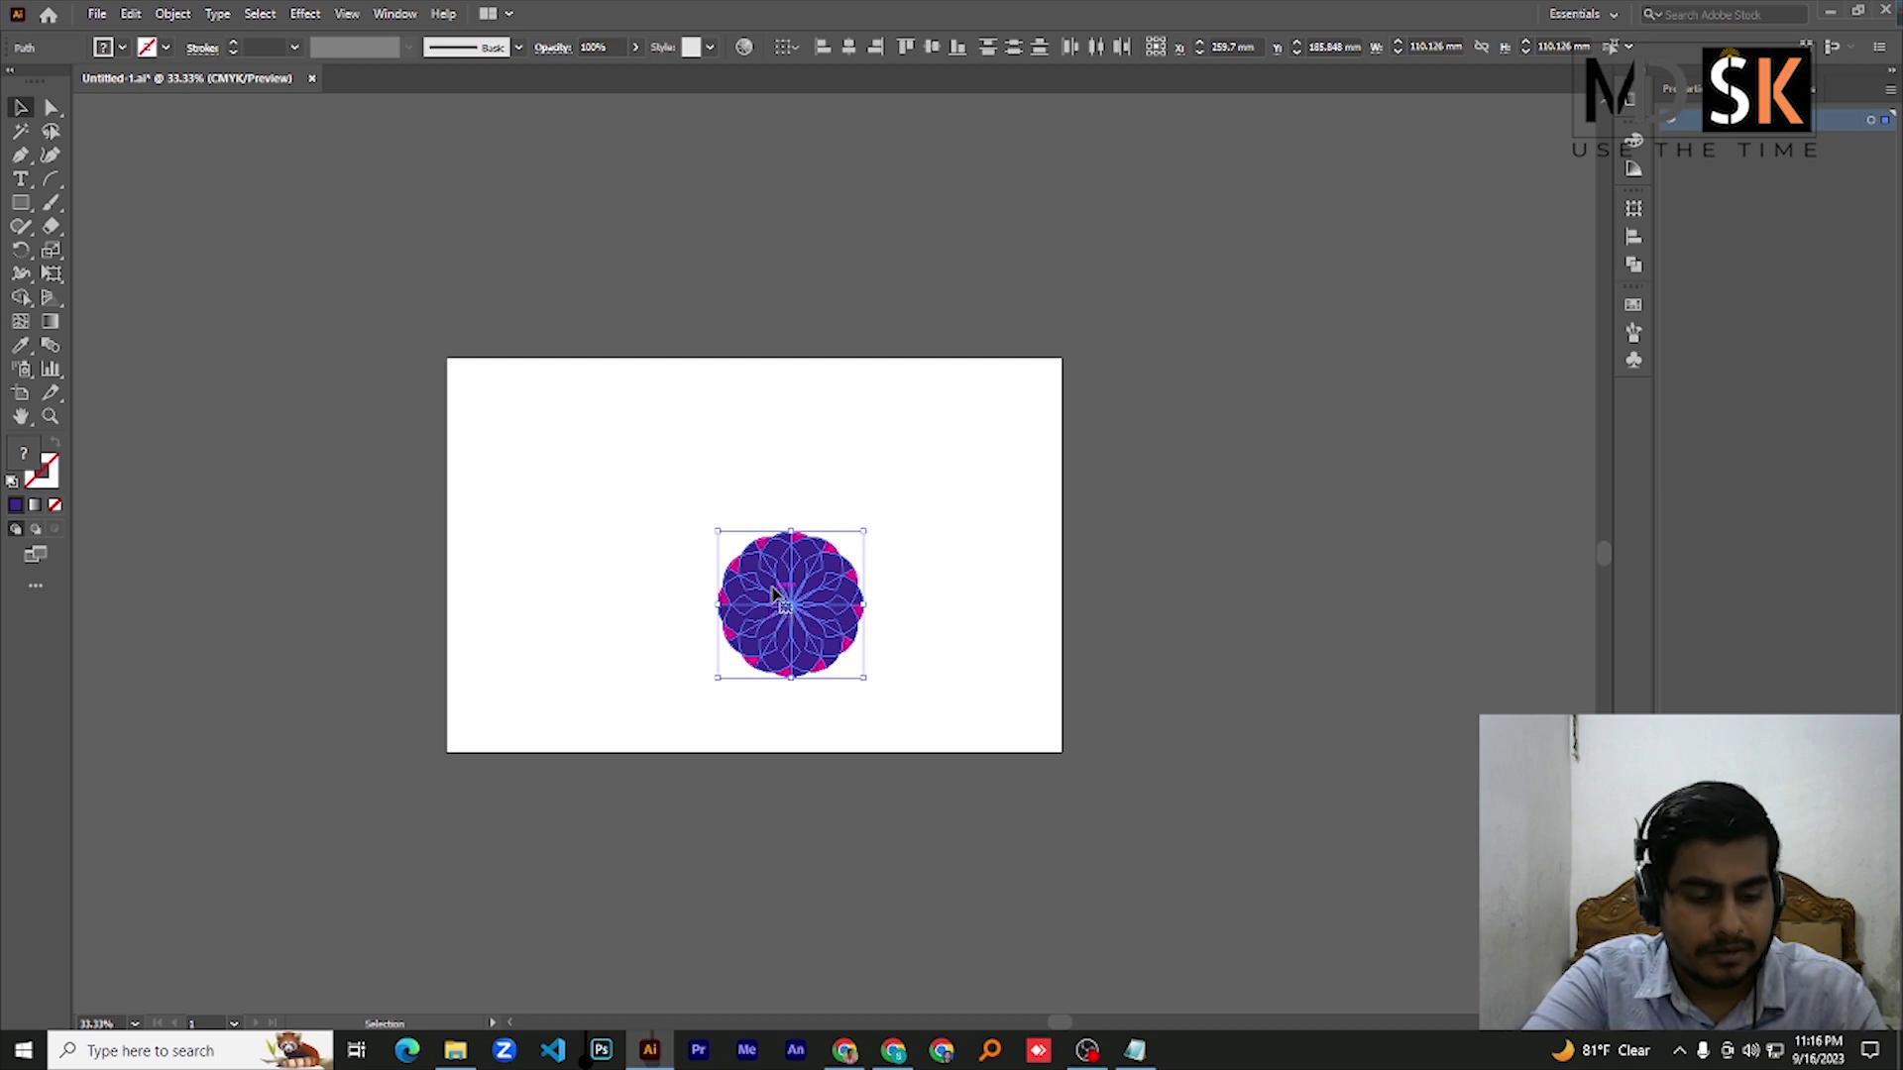
Place a copy of the flower beyond the artboard's upper-right corner and reselect the original flower
{"action": "left_click_drag", "start_coordinate": [776, 602], "coordinate": [1120, 307]}
{"action": "left_click_drag", "start_coordinate": [685, 522], "coordinate": [903, 691]}
{"action": "scroll", "coordinate": [802, 614], "scroll_direction": "up", "scroll_amount": 5}
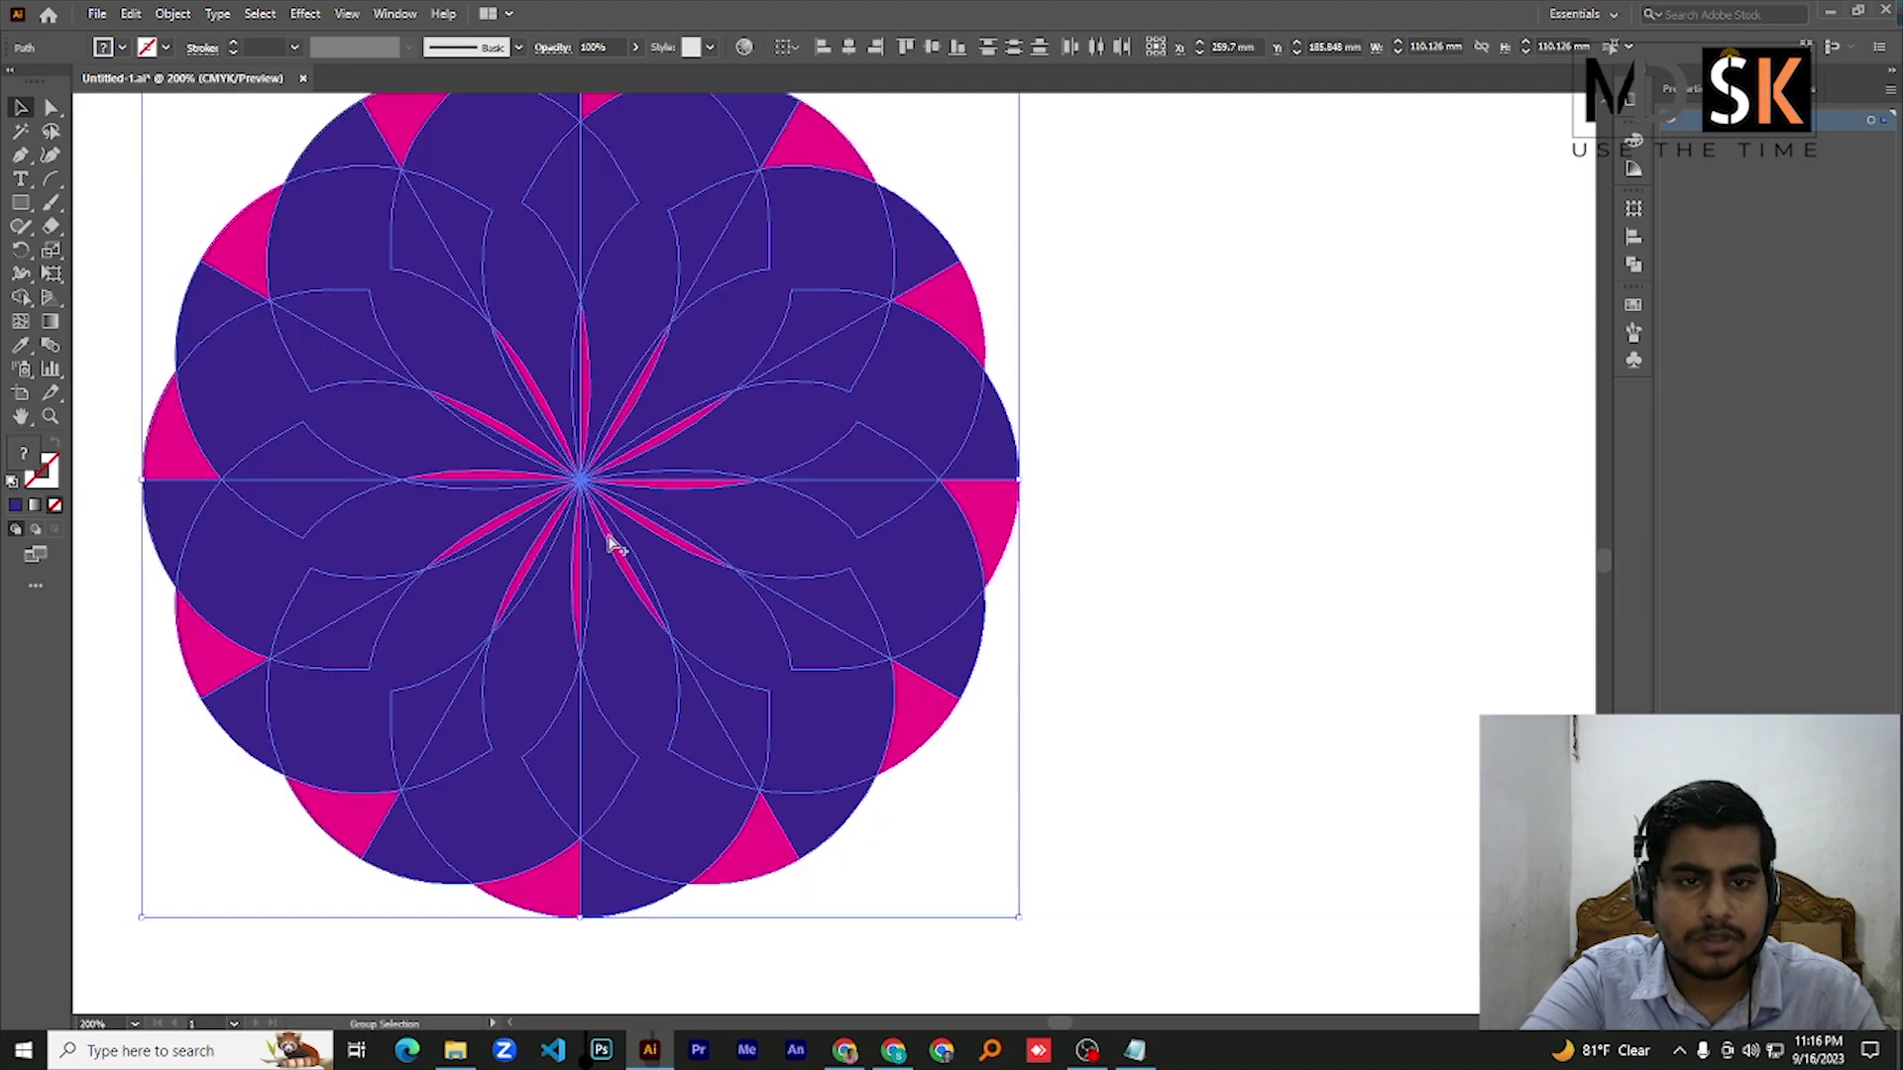
{"action": "scroll", "coordinate": [608, 542], "scroll_direction": "down", "scroll_amount": 3}
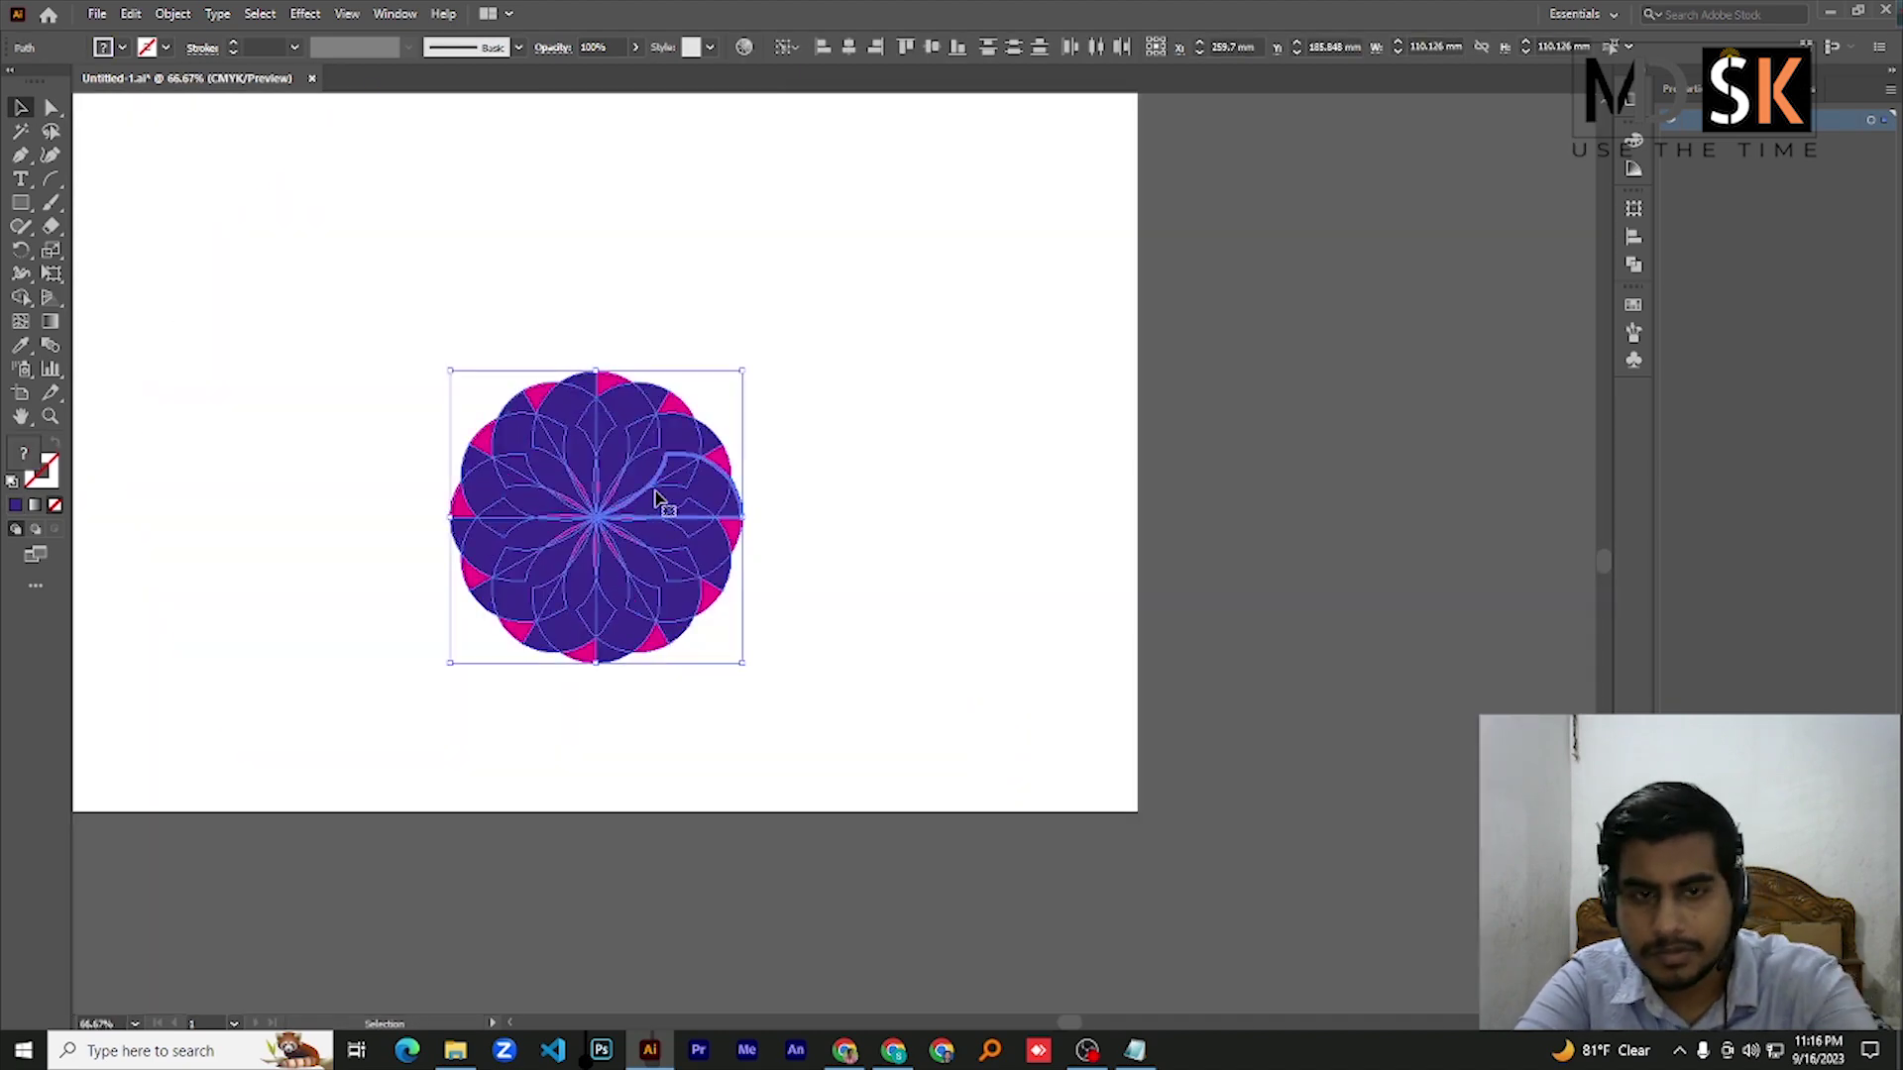
Pull one blue petal out of the original flower, delete the other petals and reposition the remaining petal
{"action": "key", "text": "Delete"}
{"action": "key", "text": "ctrl+z"}
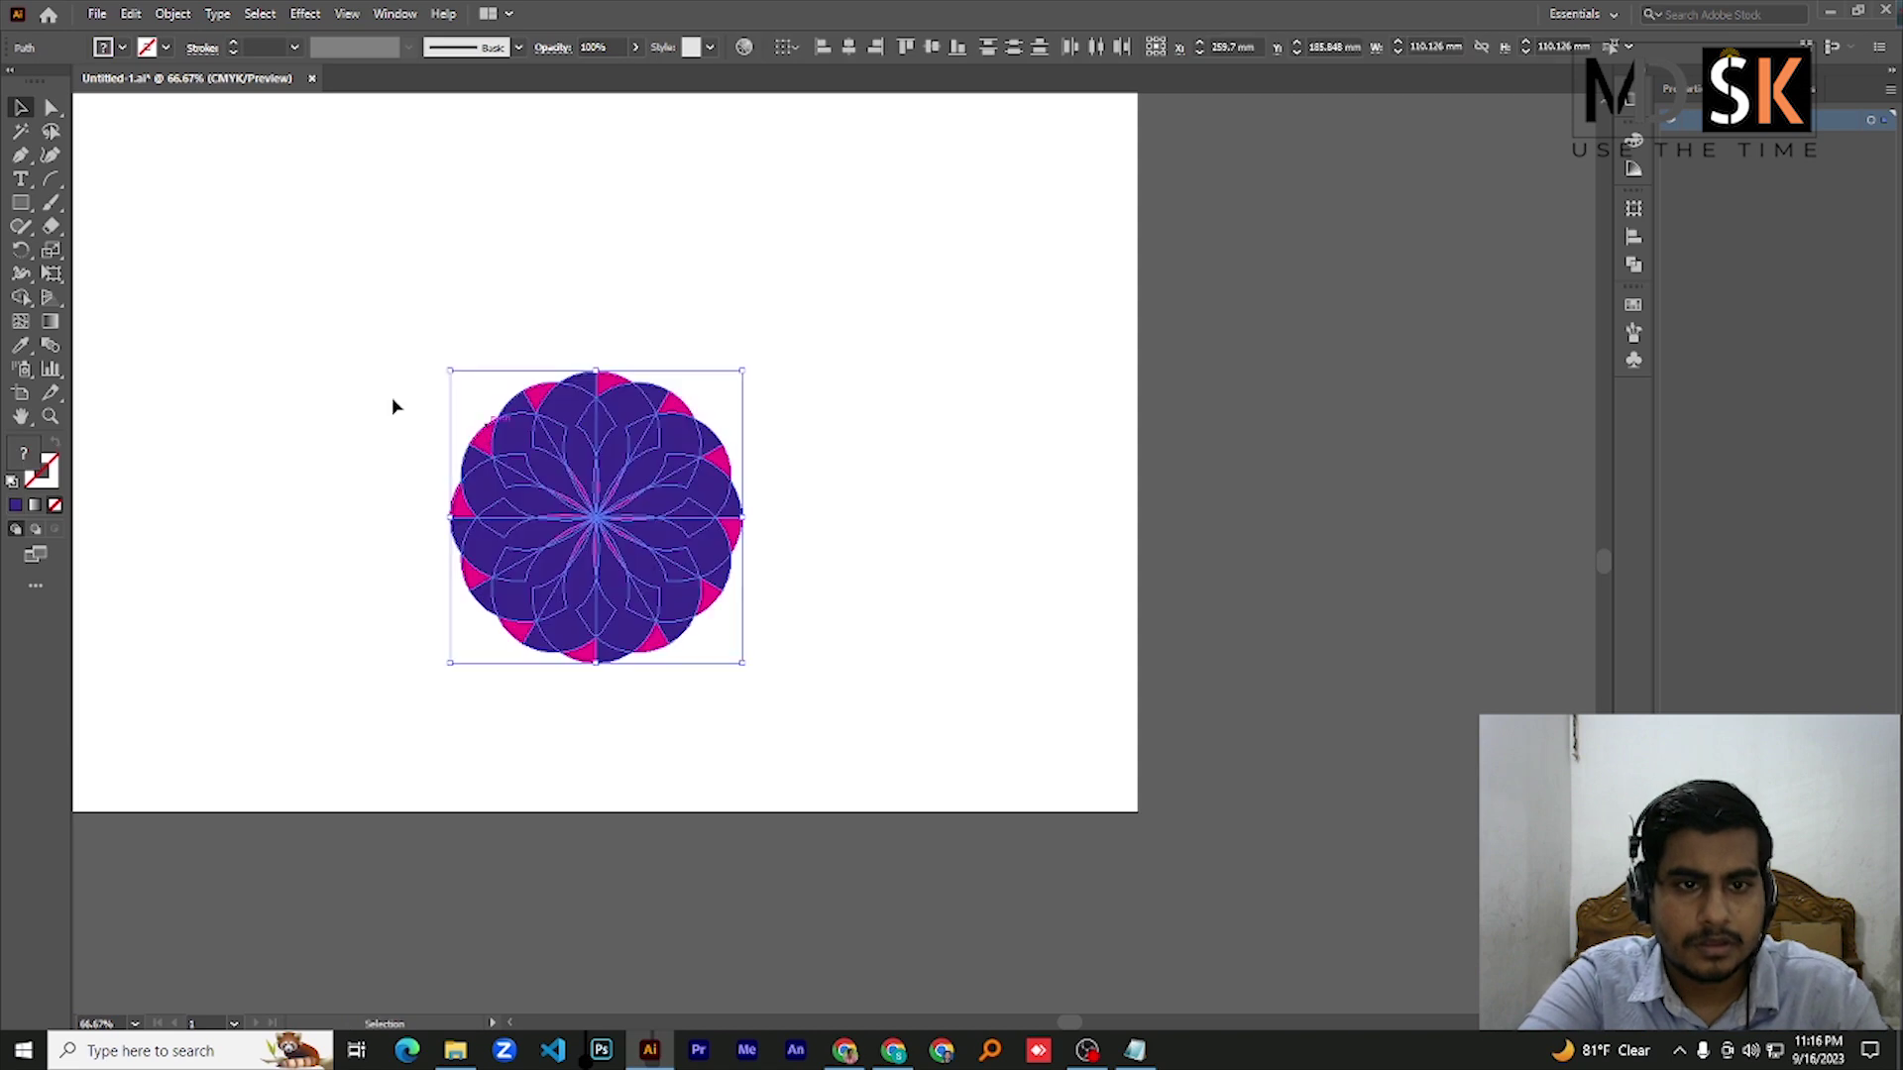
{"action": "left_click", "coordinate": [520, 448]}
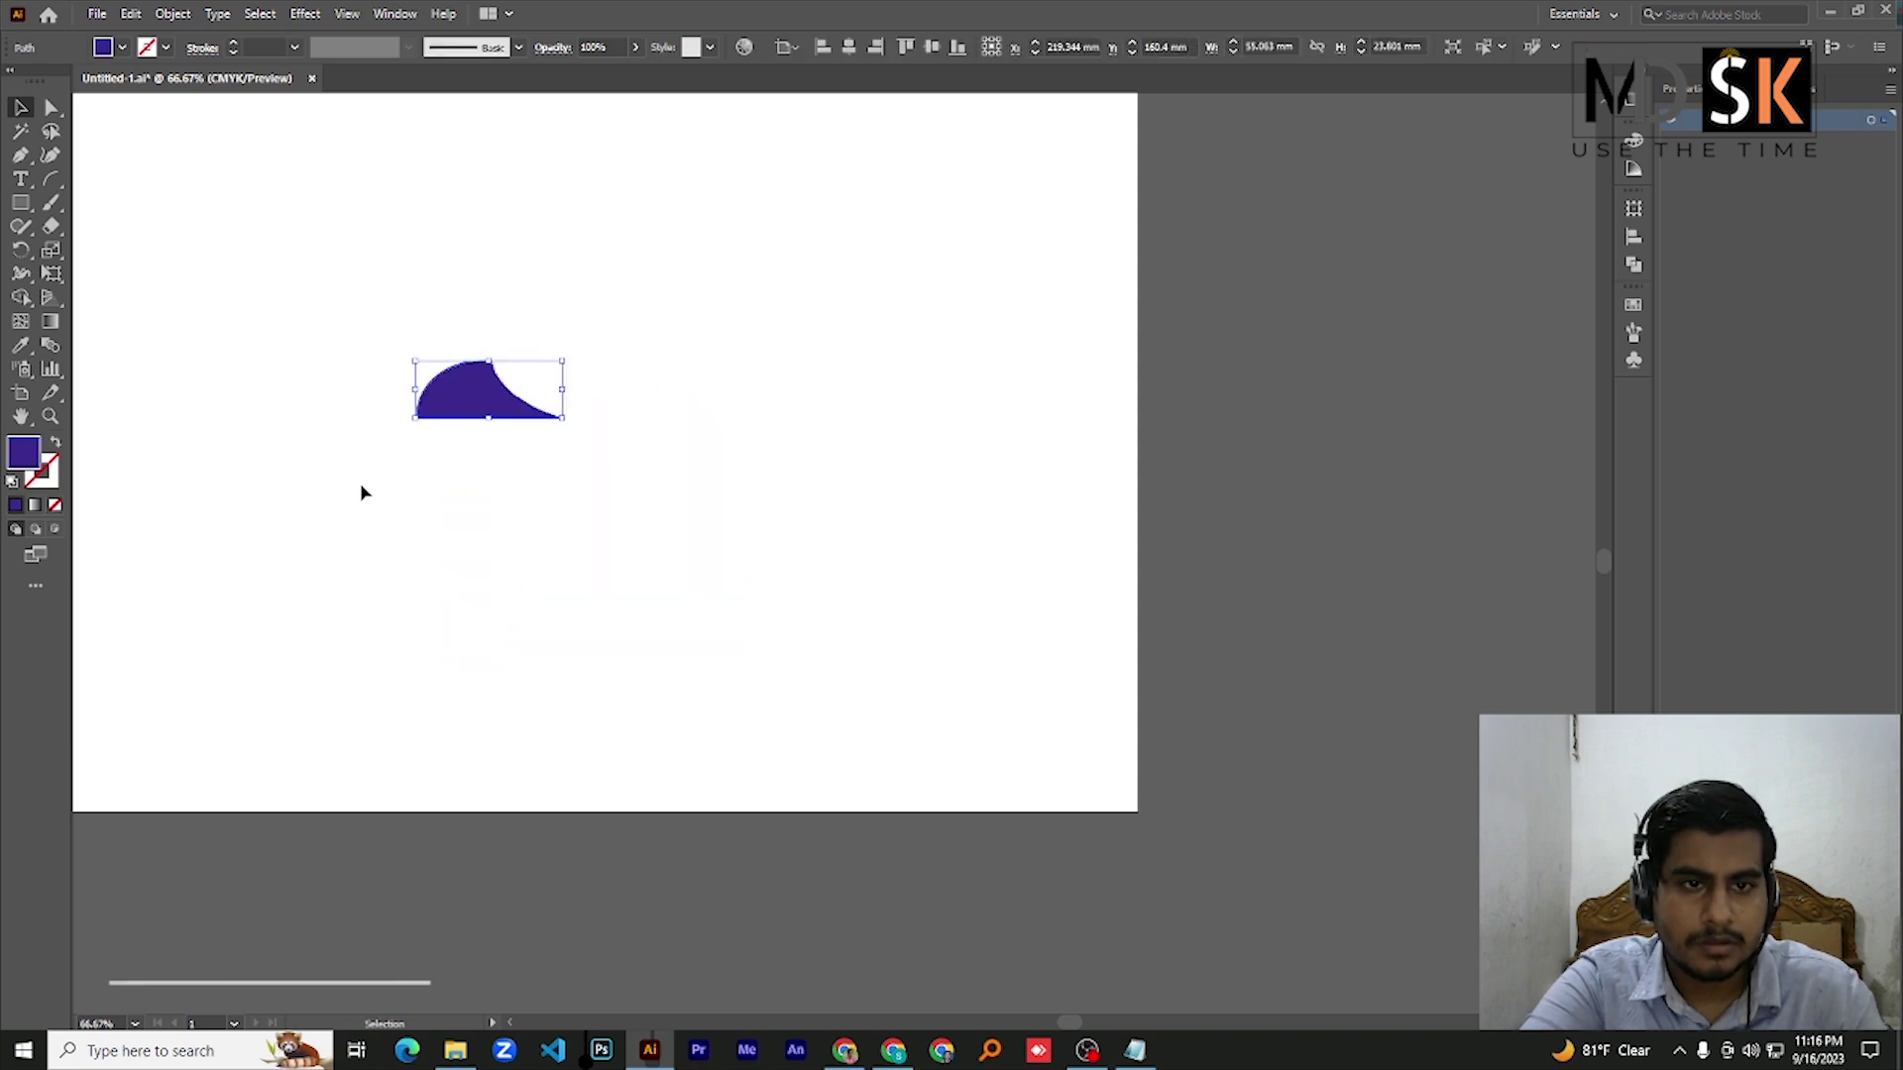
{"action": "scroll", "coordinate": [458, 443], "scroll_direction": "up", "scroll_amount": 2}
{"action": "scroll", "coordinate": [458, 443], "scroll_direction": "up", "scroll_amount": 1}
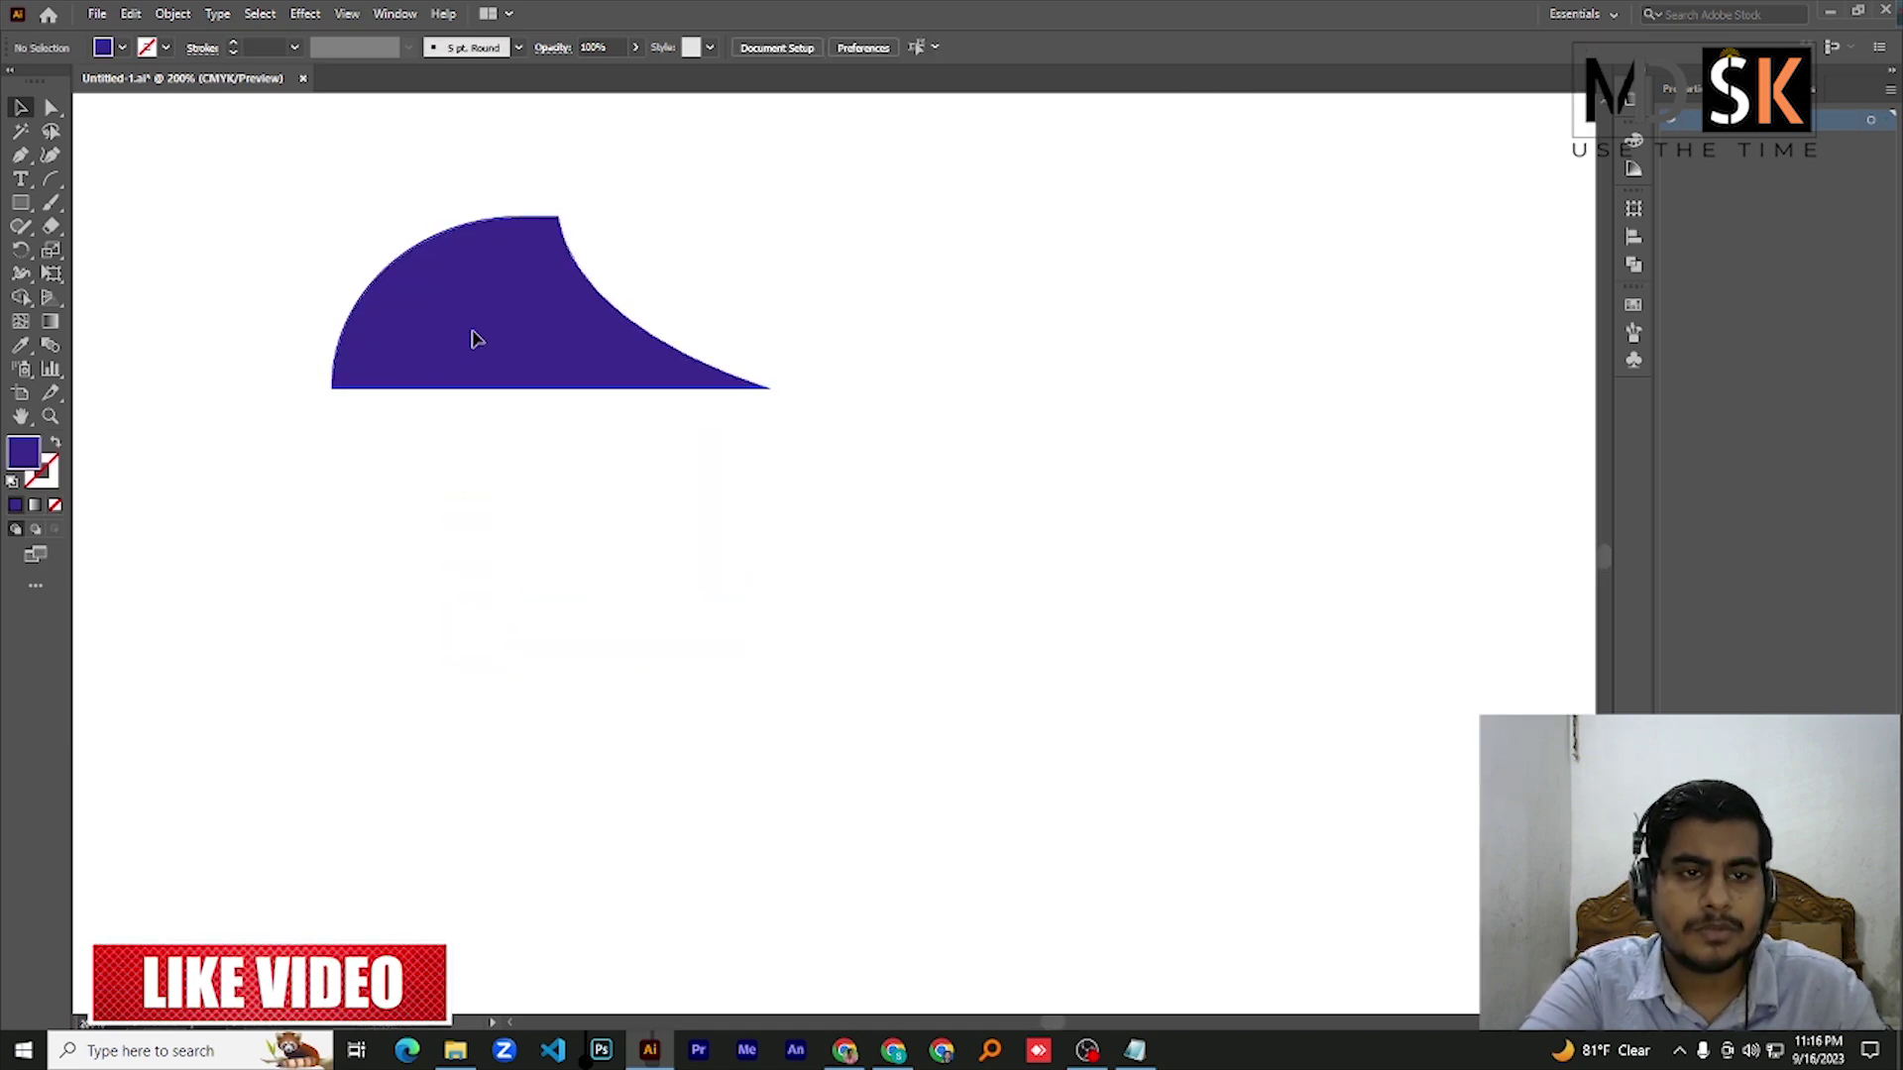
{"action": "left_click_drag", "start_coordinate": [474, 335], "coordinate": [473, 502]}
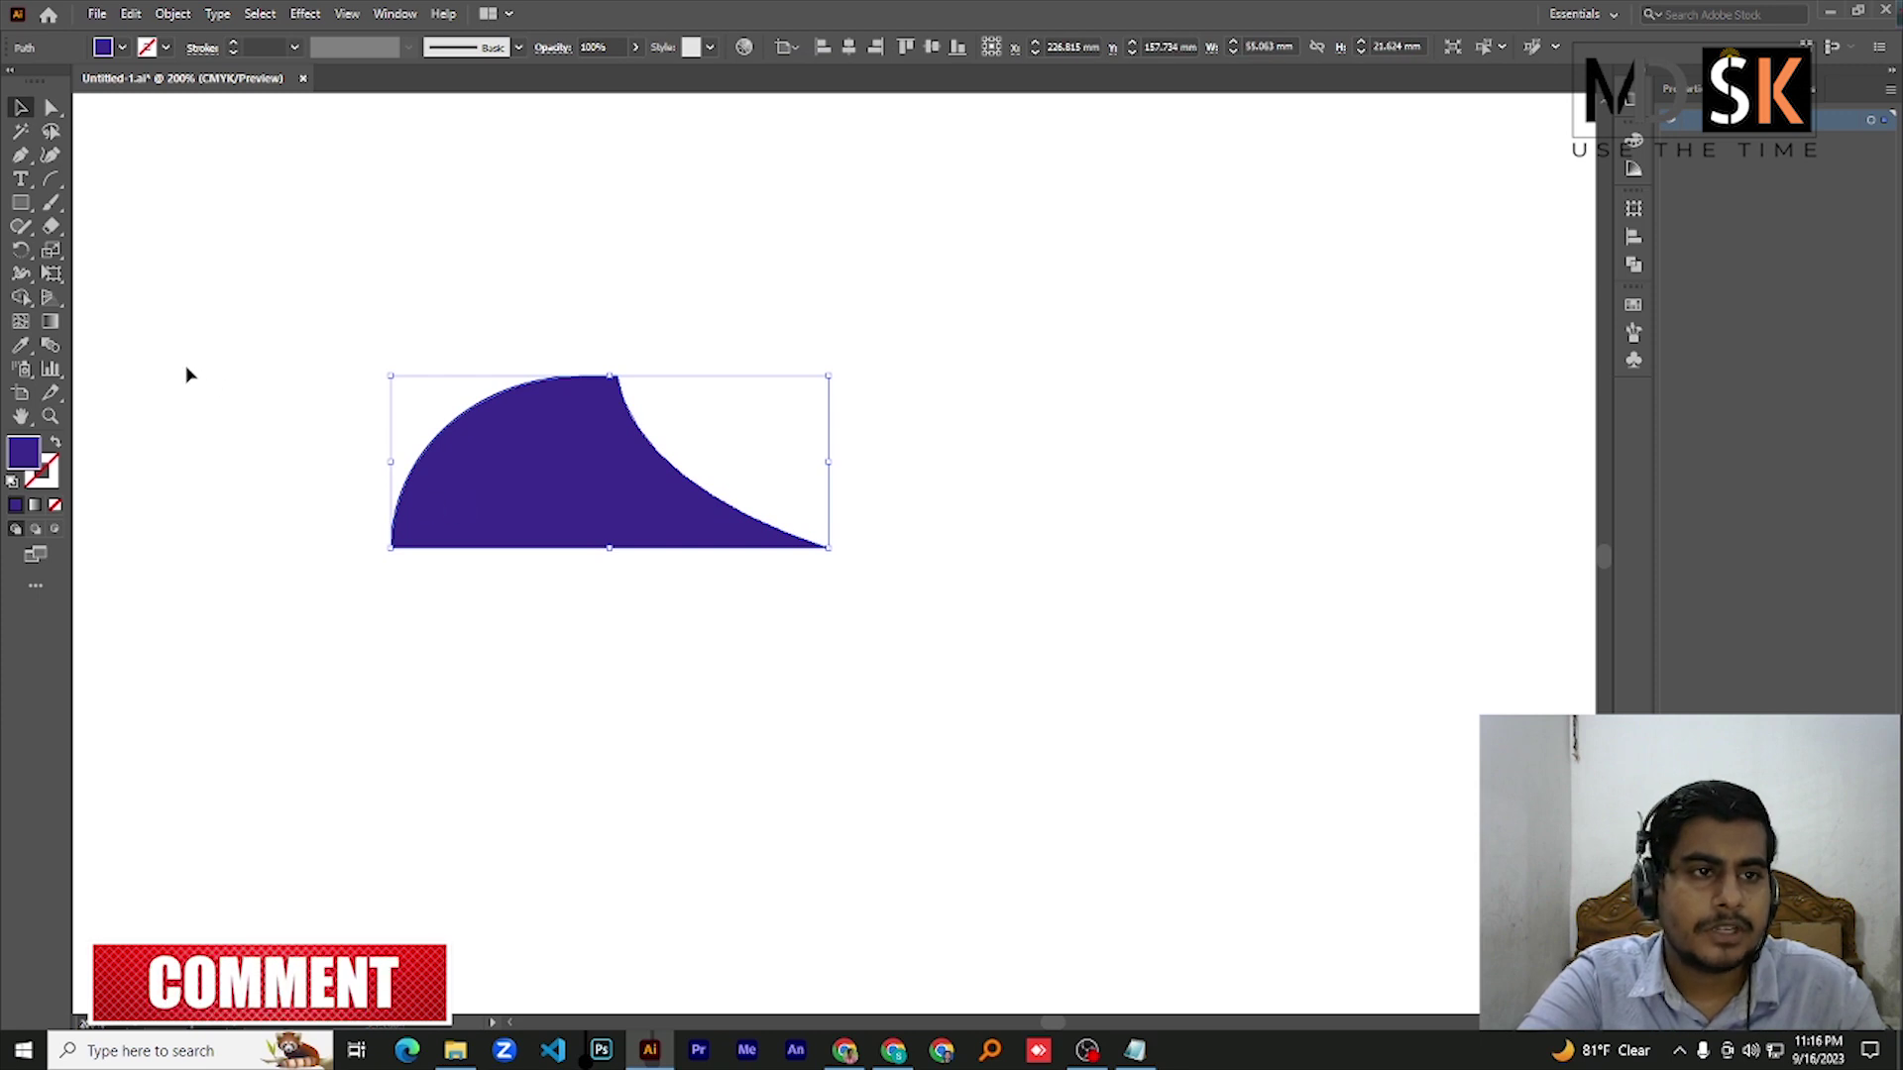
Draw a line segment about 55 by 16 mm across the blue petal, from outside its curved edge to just past its pointed tip
{"action": "left_click", "coordinate": [54, 182]}
{"action": "left_click", "coordinate": [139, 182]}
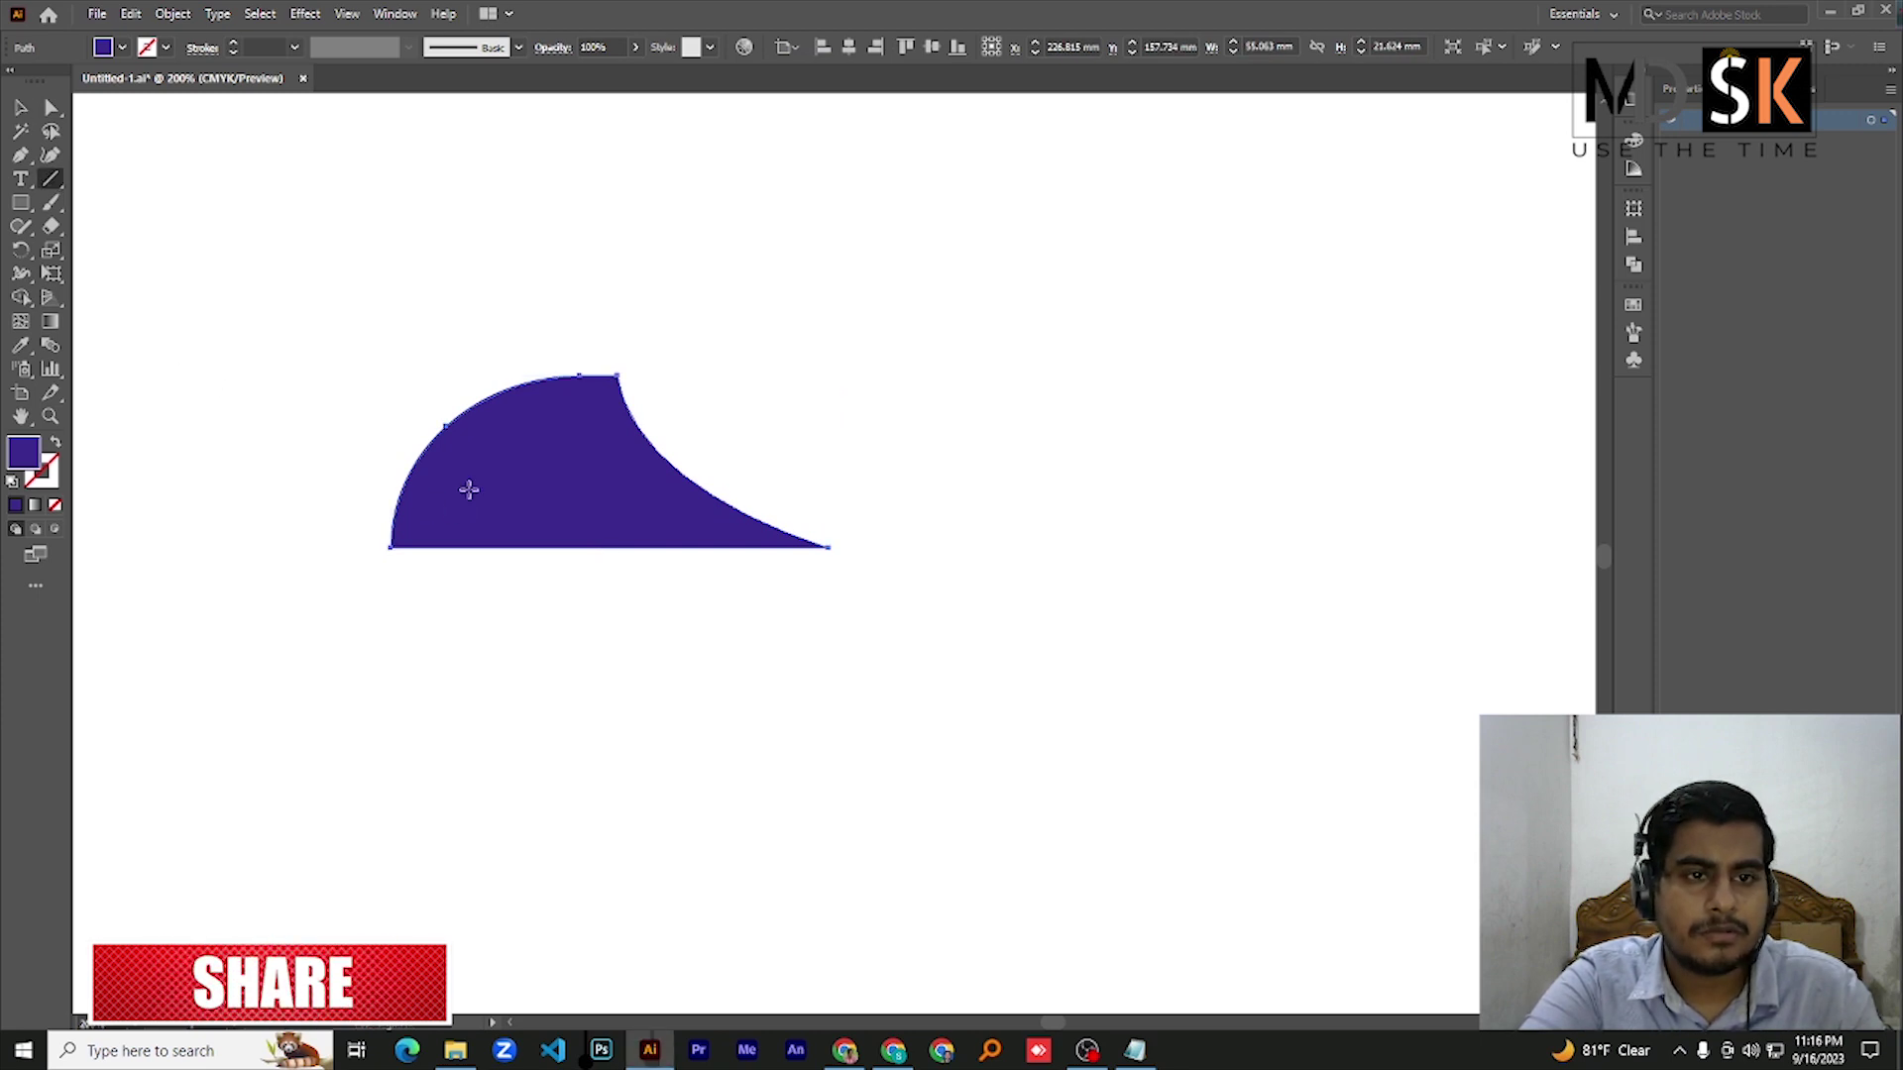
{"action": "scroll", "coordinate": [449, 440], "scroll_direction": "up", "scroll_amount": 3}
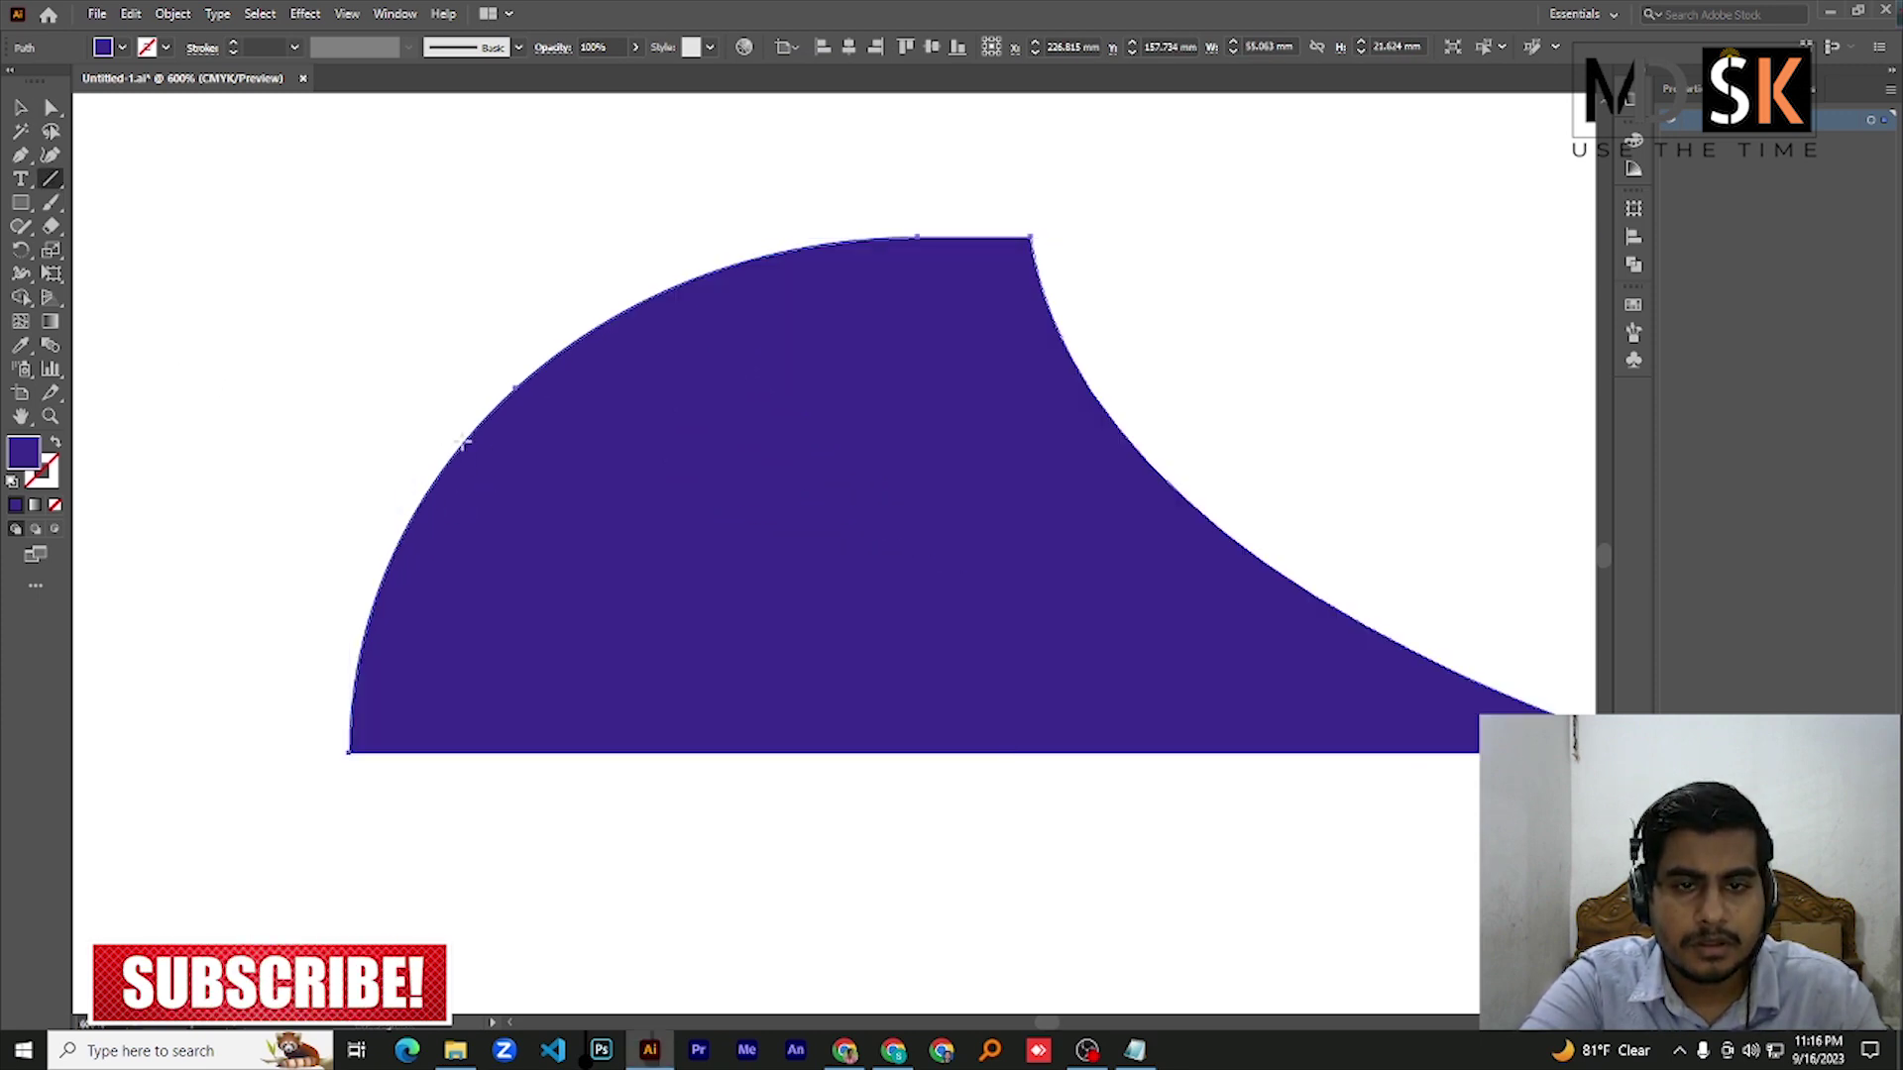
{"action": "left_click_drag", "start_coordinate": [710, 645], "coordinate": [505, 590]}
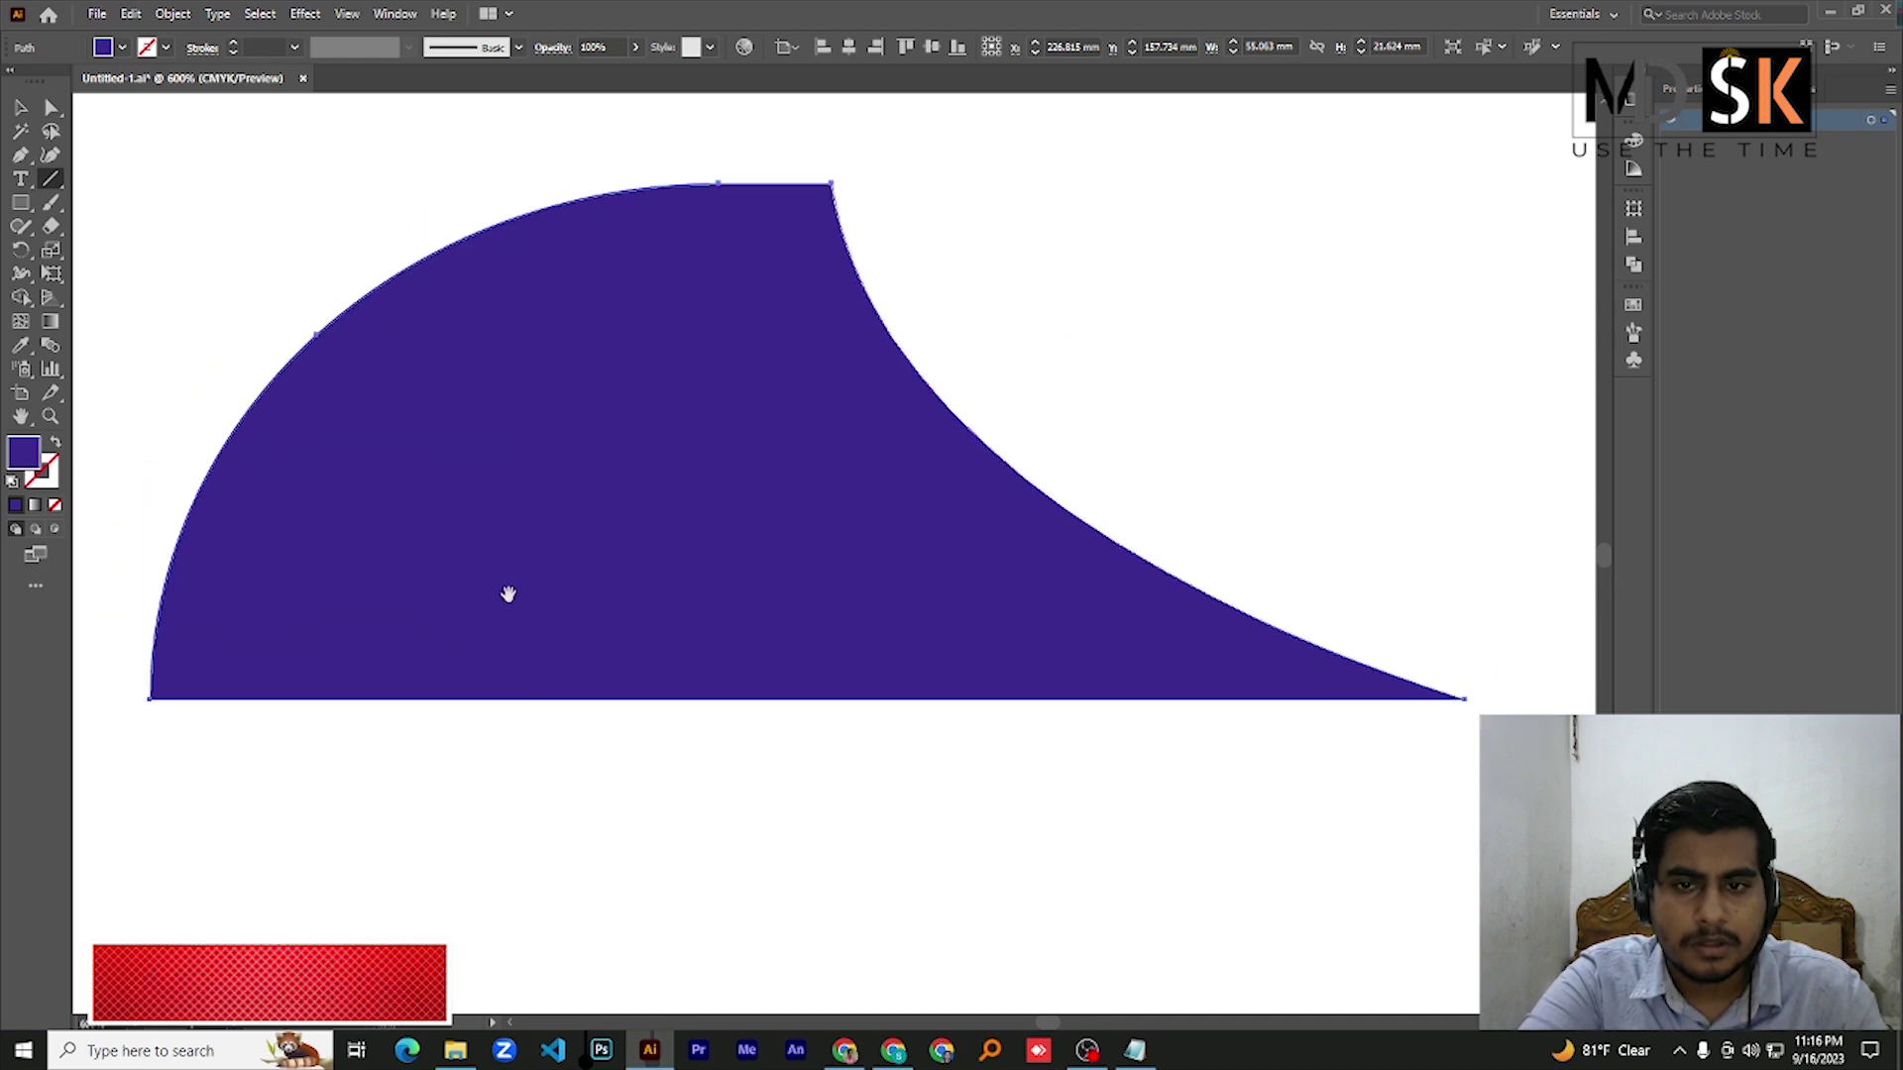
{"action": "left_click_drag", "start_coordinate": [215, 330], "coordinate": [1519, 712]}
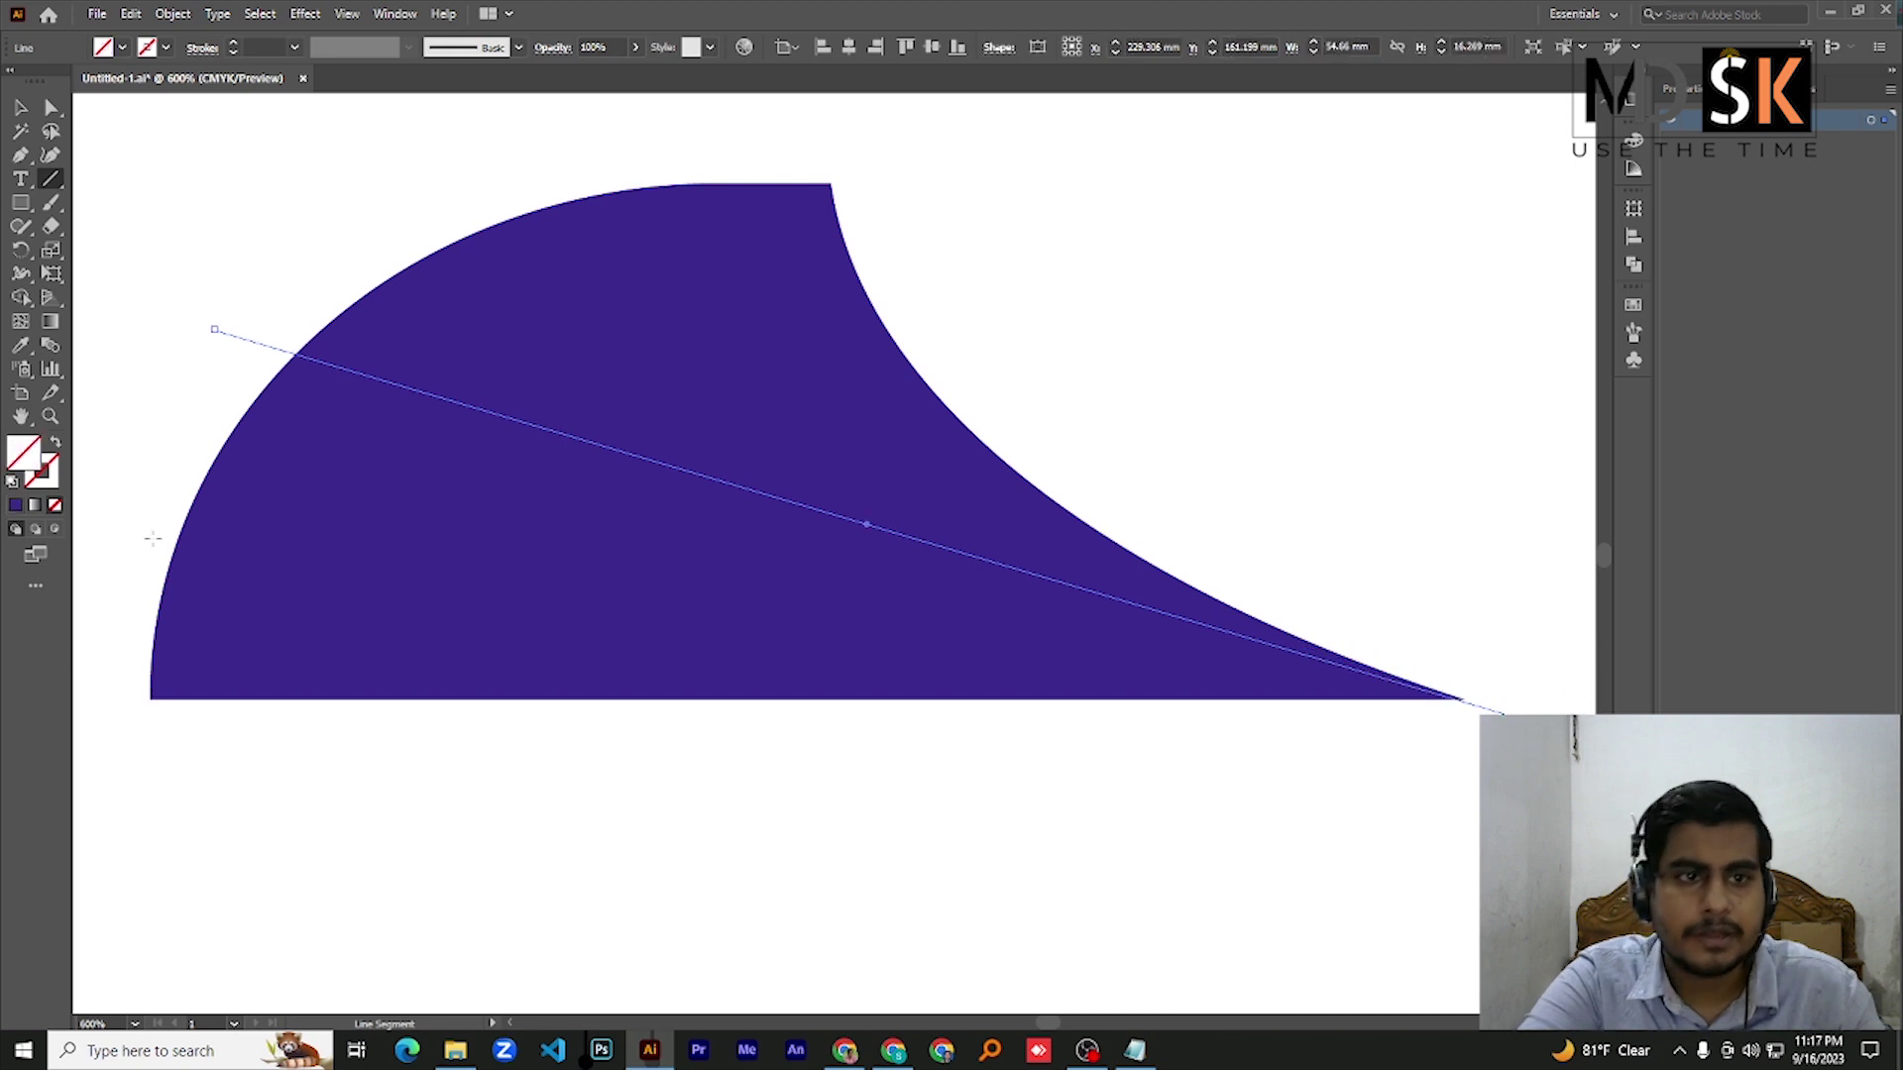
{"action": "left_click", "coordinate": [20, 107]}
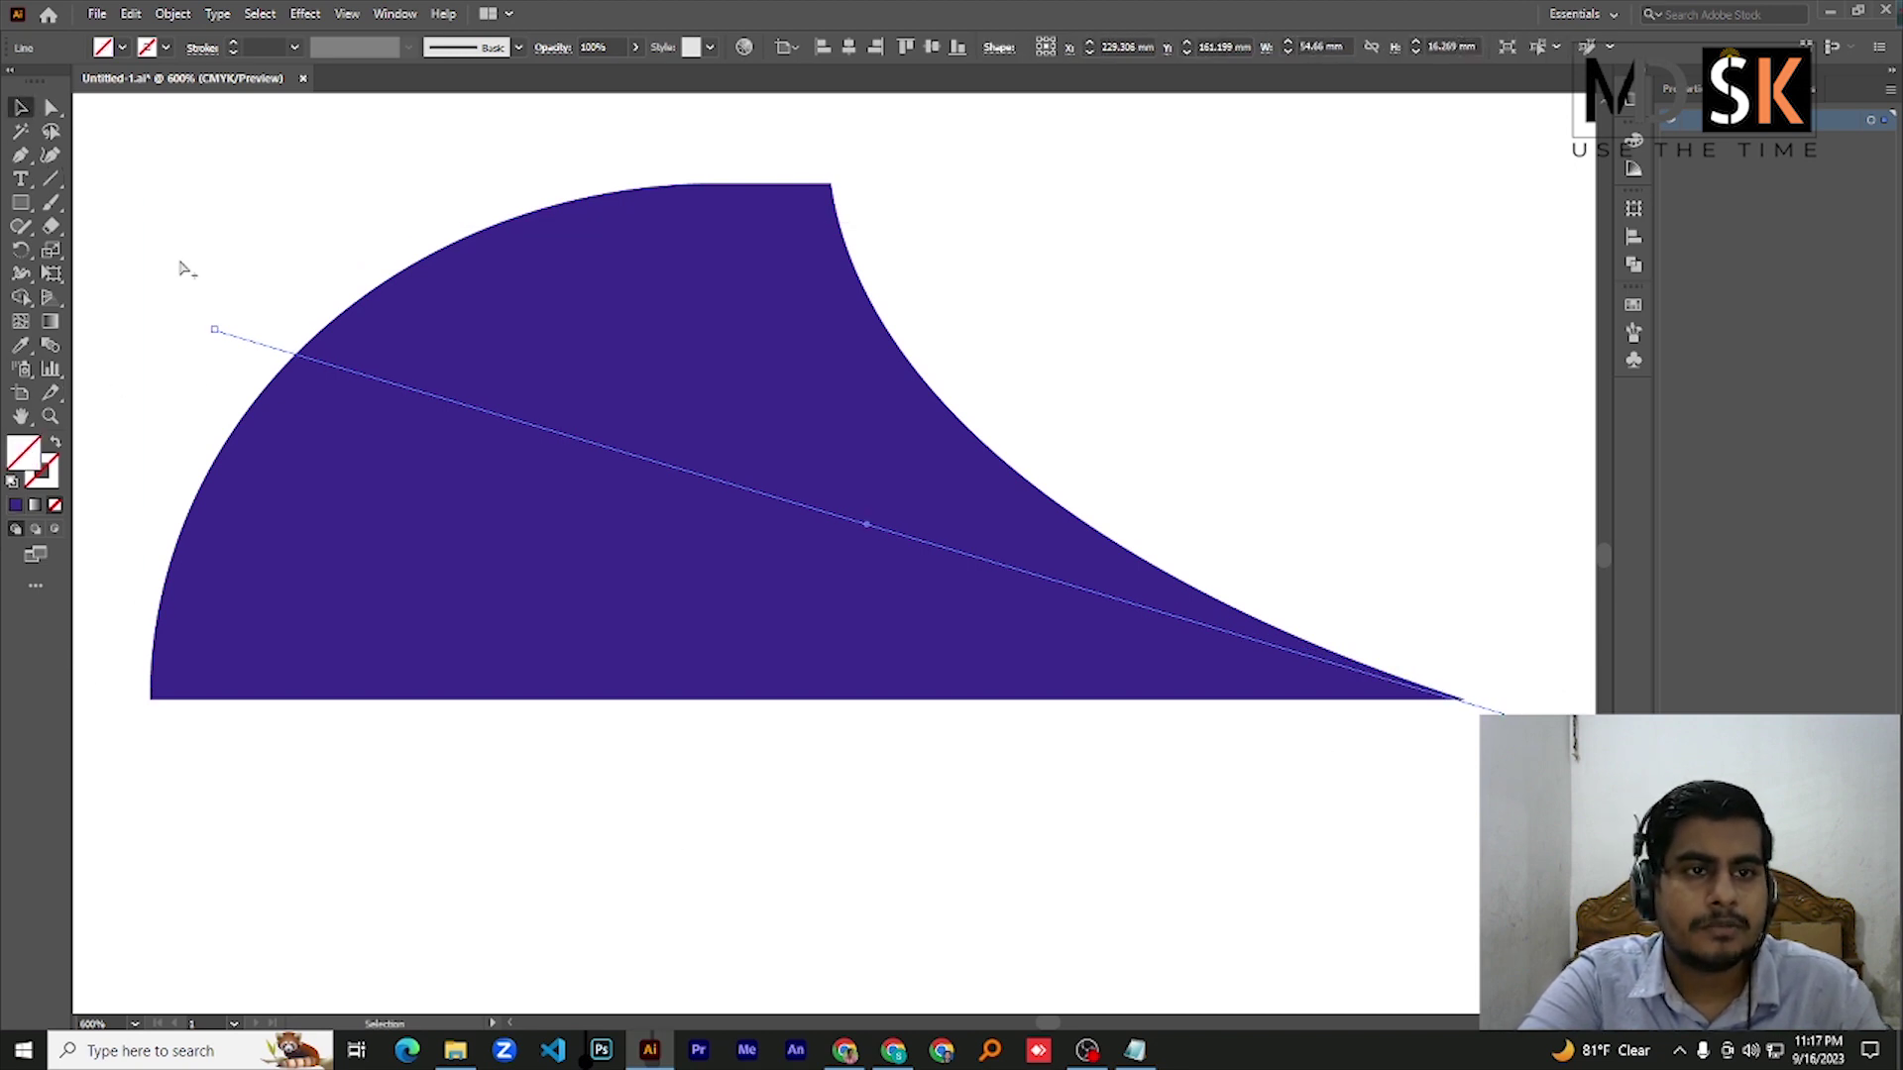
Select the petal with its line and split it with Shape Builder, filling the upper piece with cyan at hue 177°
{"action": "scroll", "coordinate": [181, 269], "scroll_direction": "down", "scroll_amount": 2}
{"action": "left_click_drag", "start_coordinate": [122, 236], "coordinate": [848, 575]}
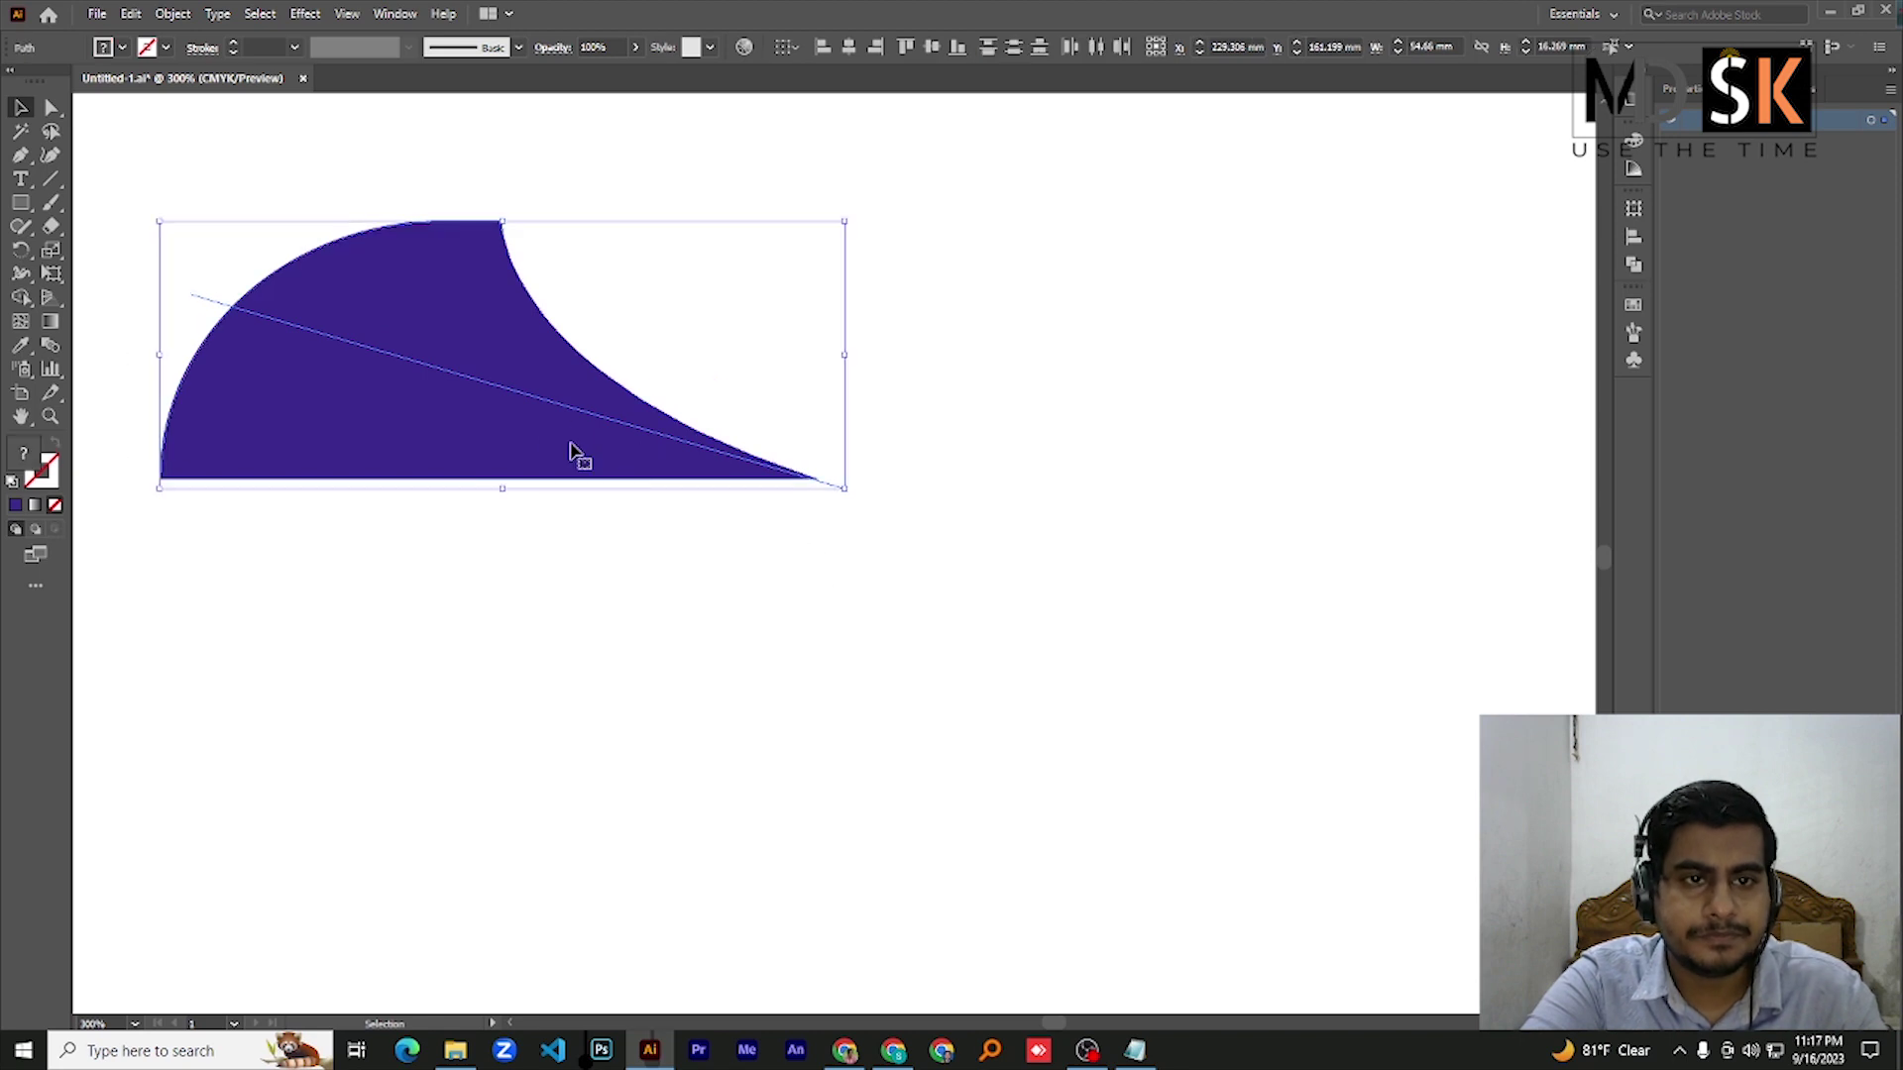
{"action": "left_click", "coordinate": [20, 298]}
{"action": "left_click", "coordinate": [22, 301]}
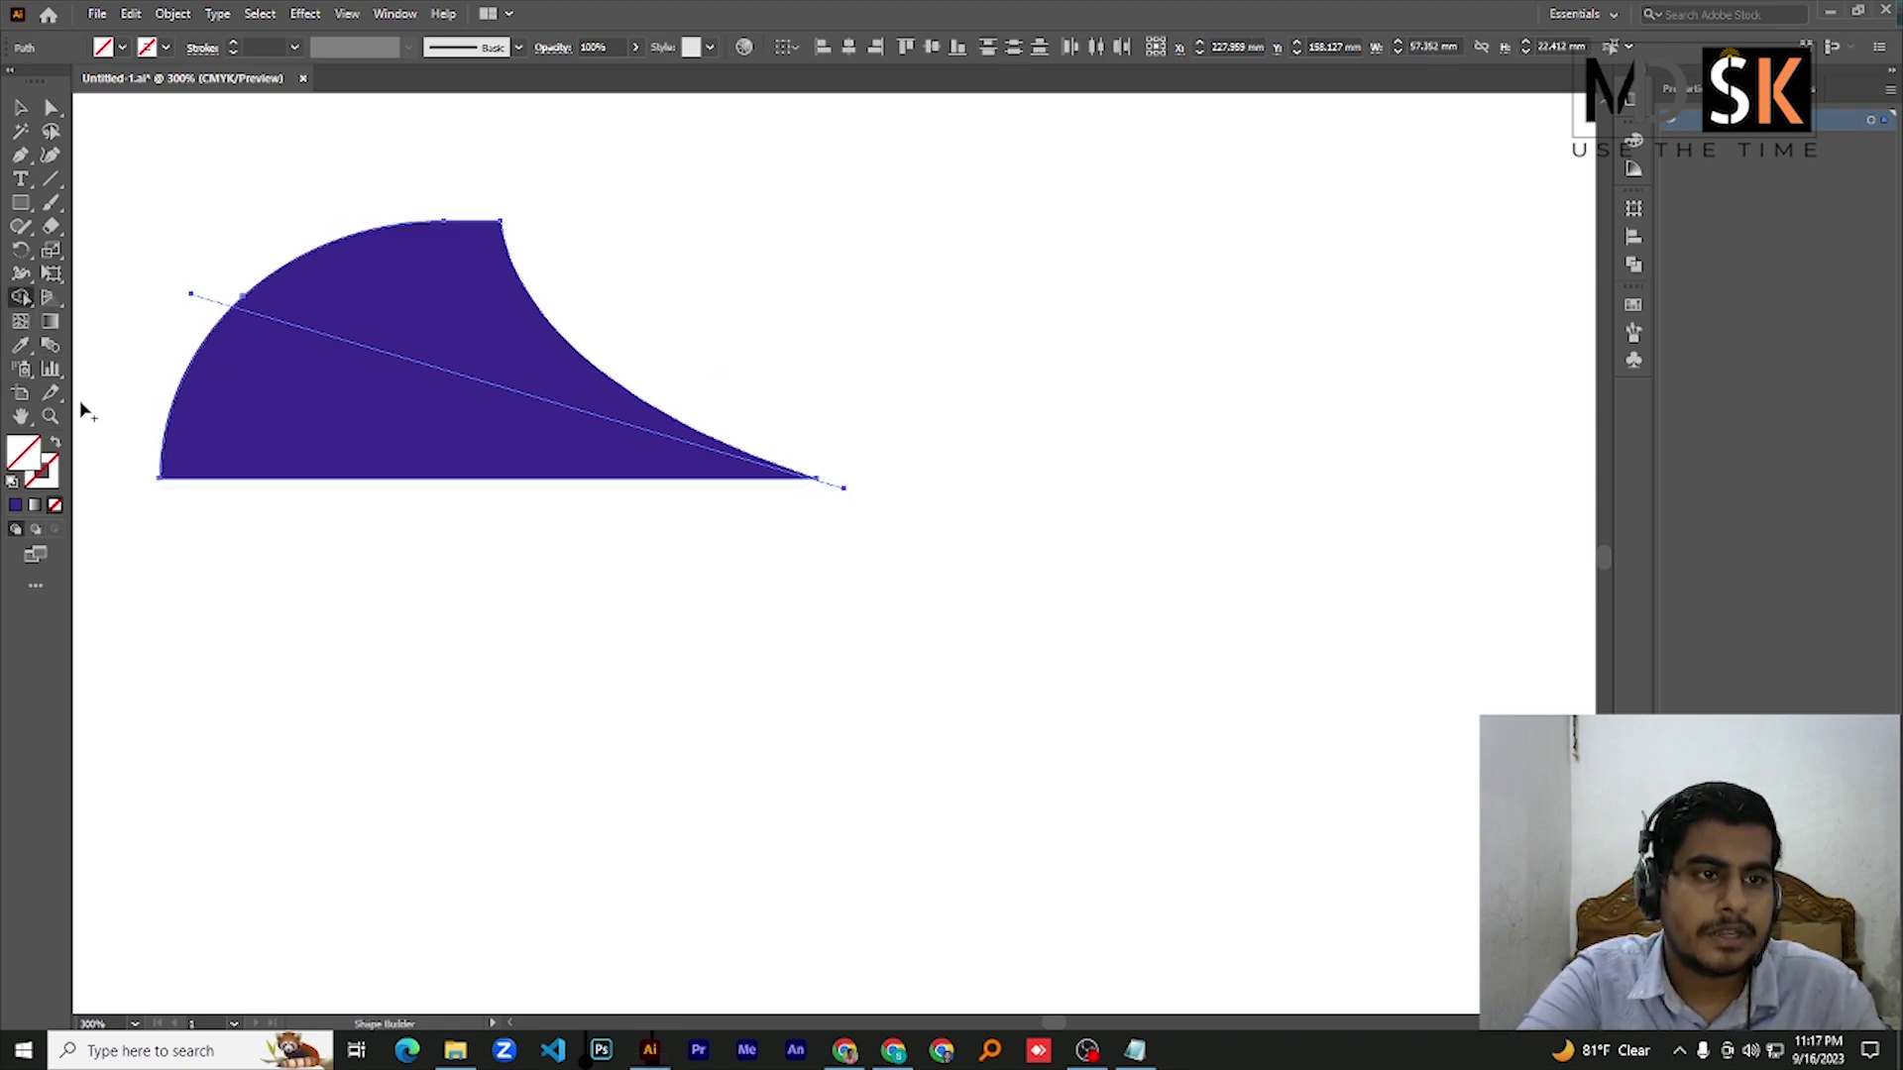
{"action": "double_click", "coordinate": [24, 456]}
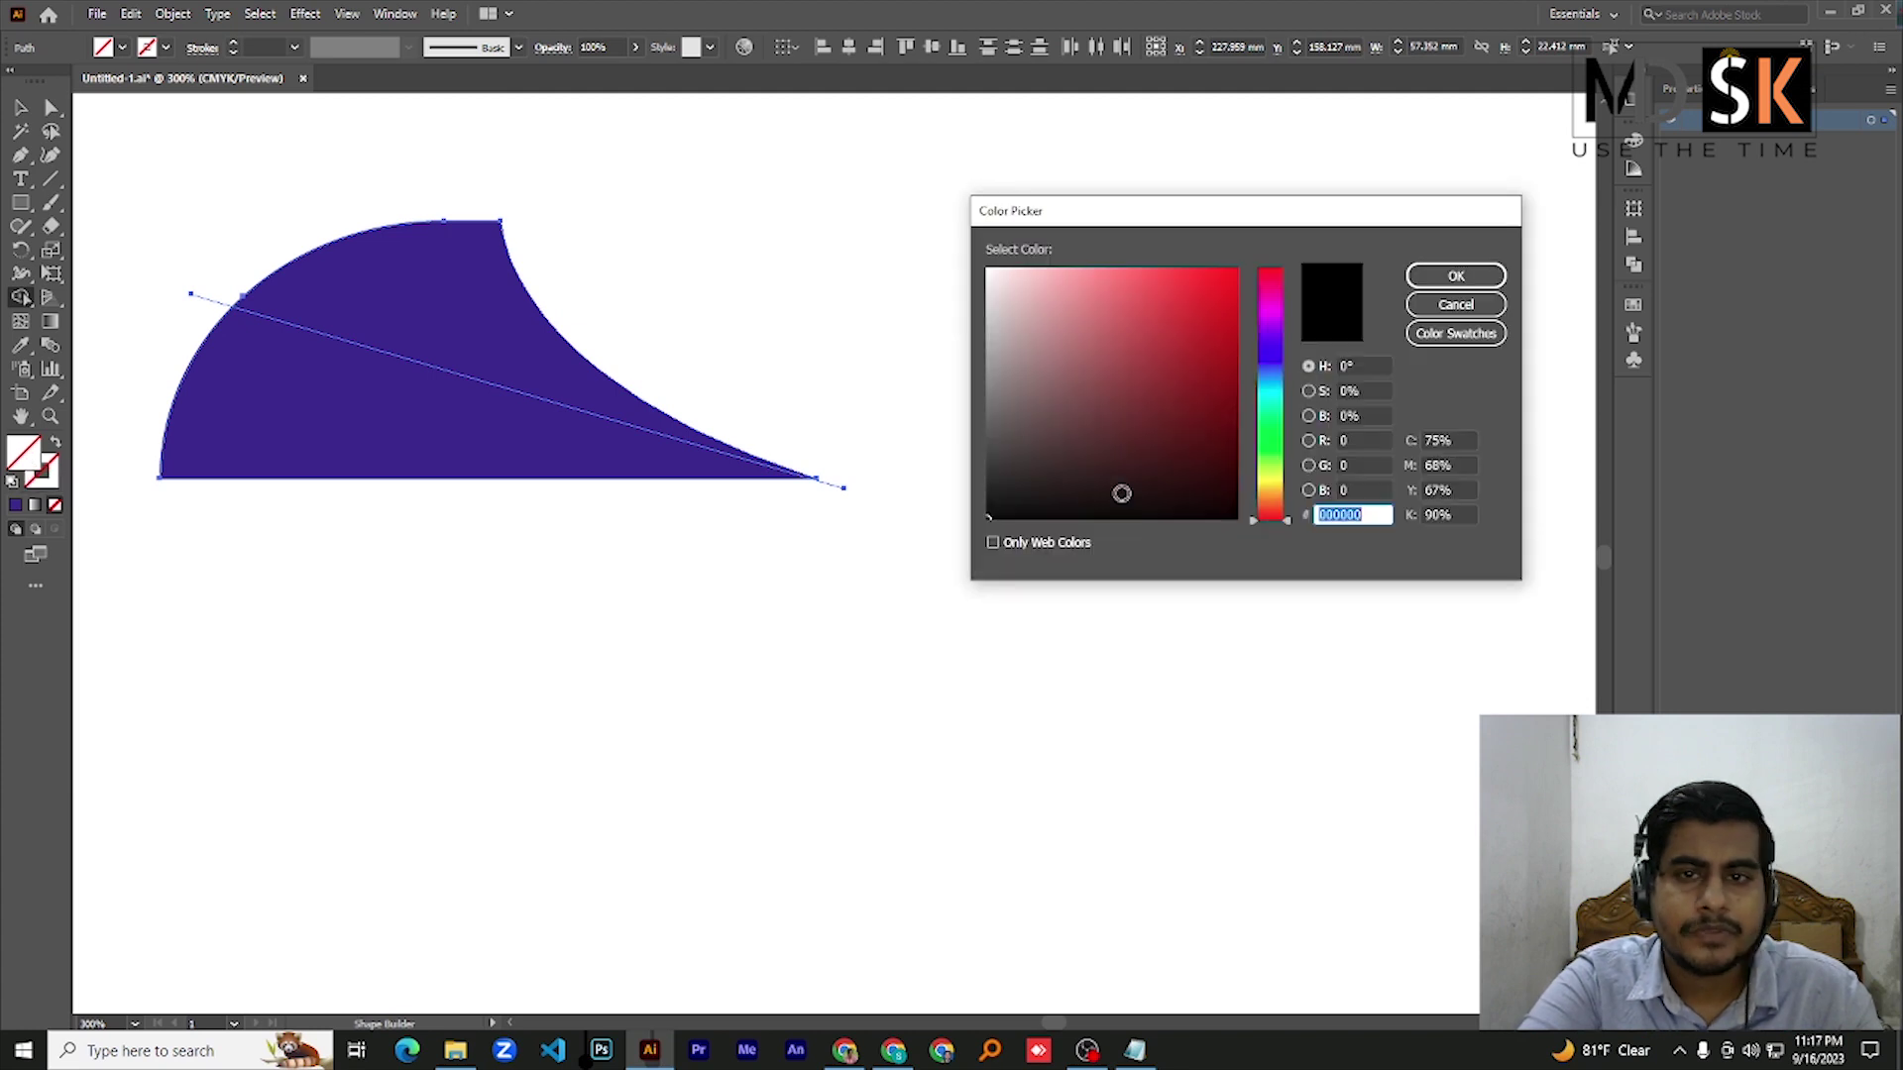
{"action": "left_click", "coordinate": [1267, 351]}
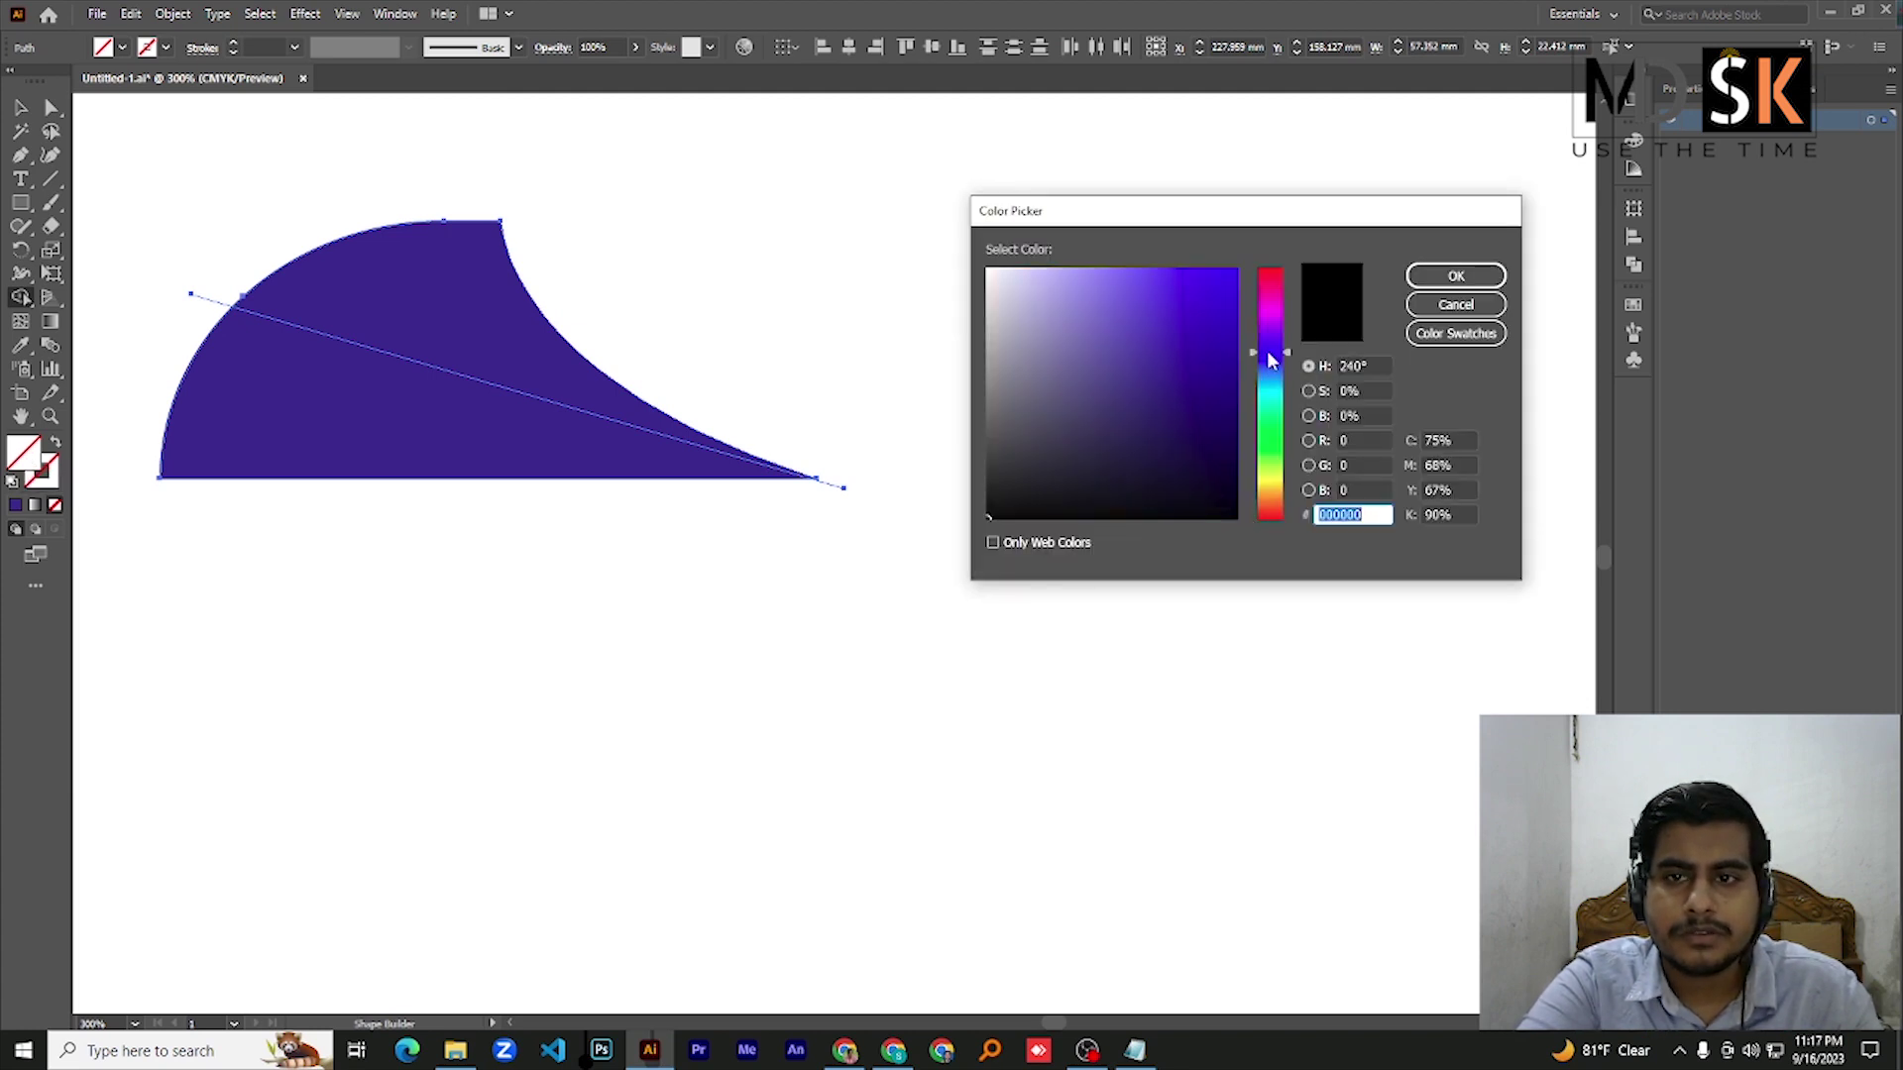
{"action": "left_click", "coordinate": [1270, 386]}
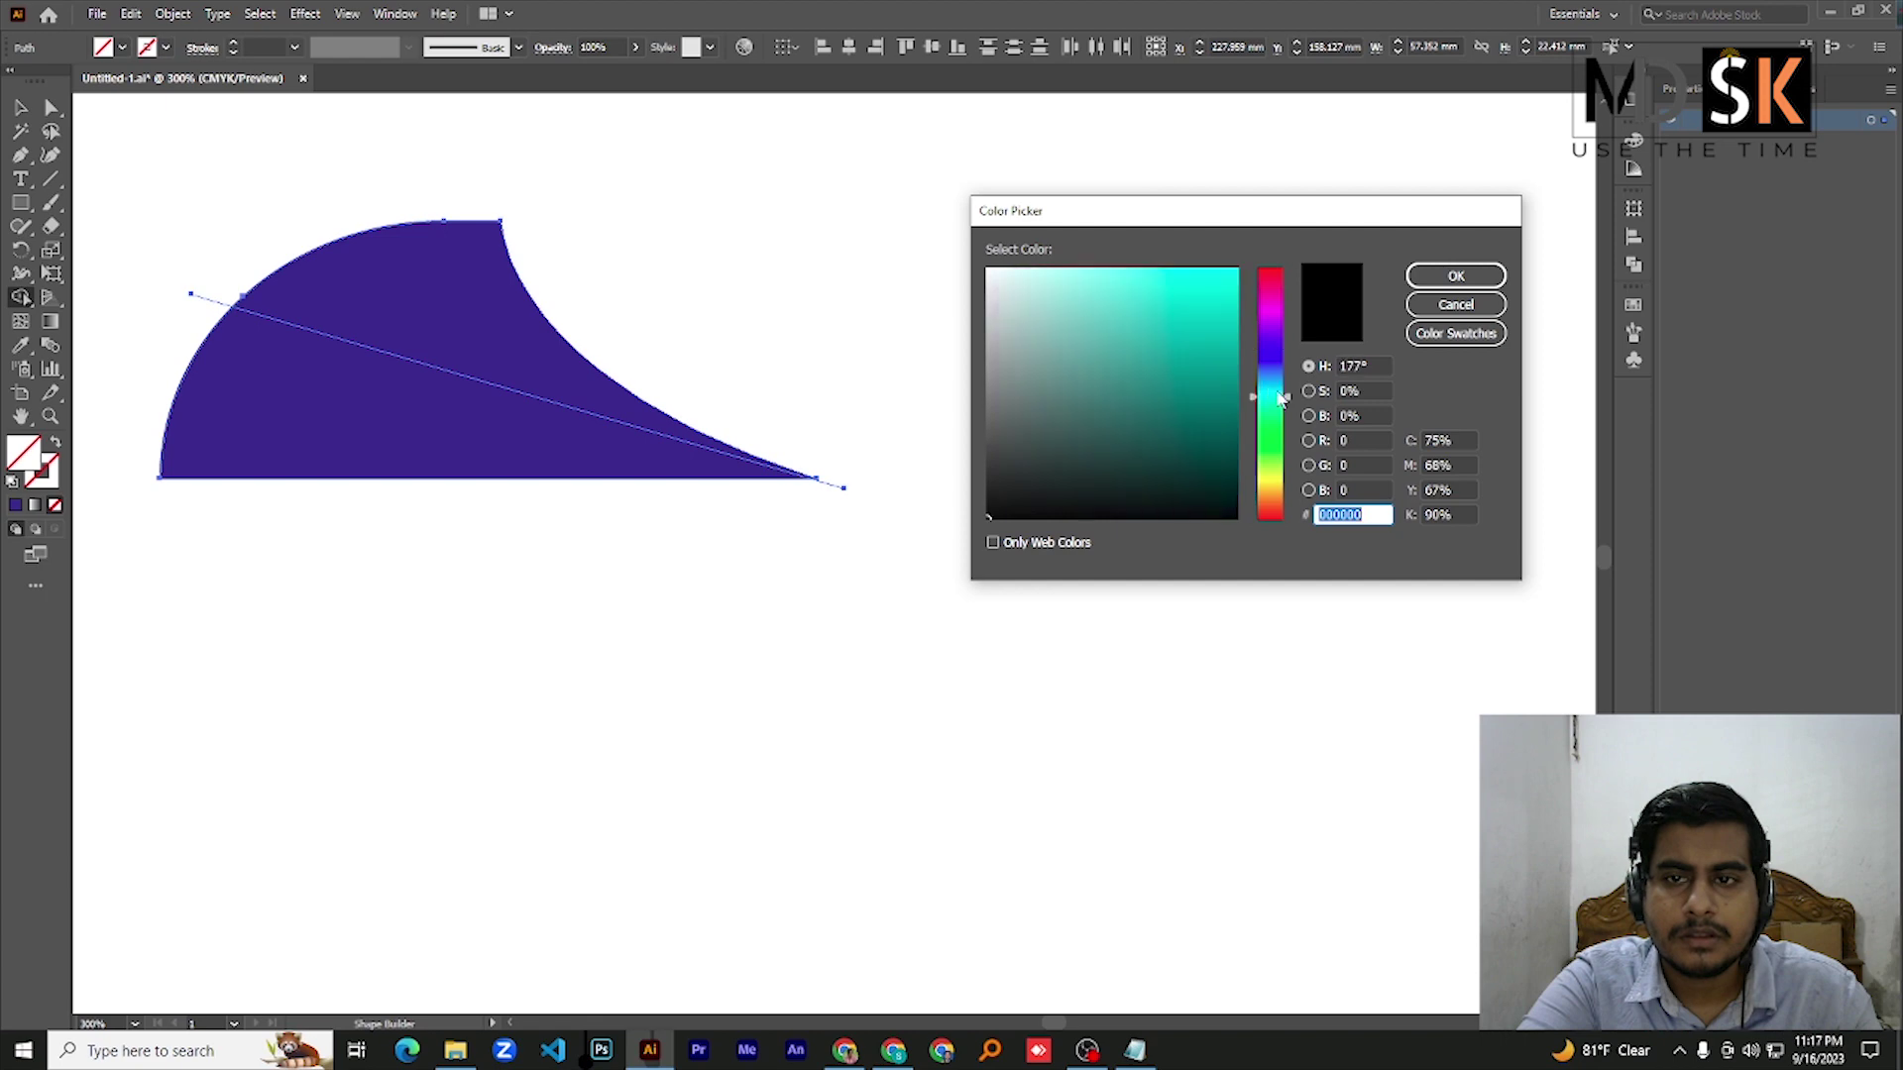
{"action": "left_click", "coordinate": [1221, 270]}
{"action": "key", "text": "Return"}
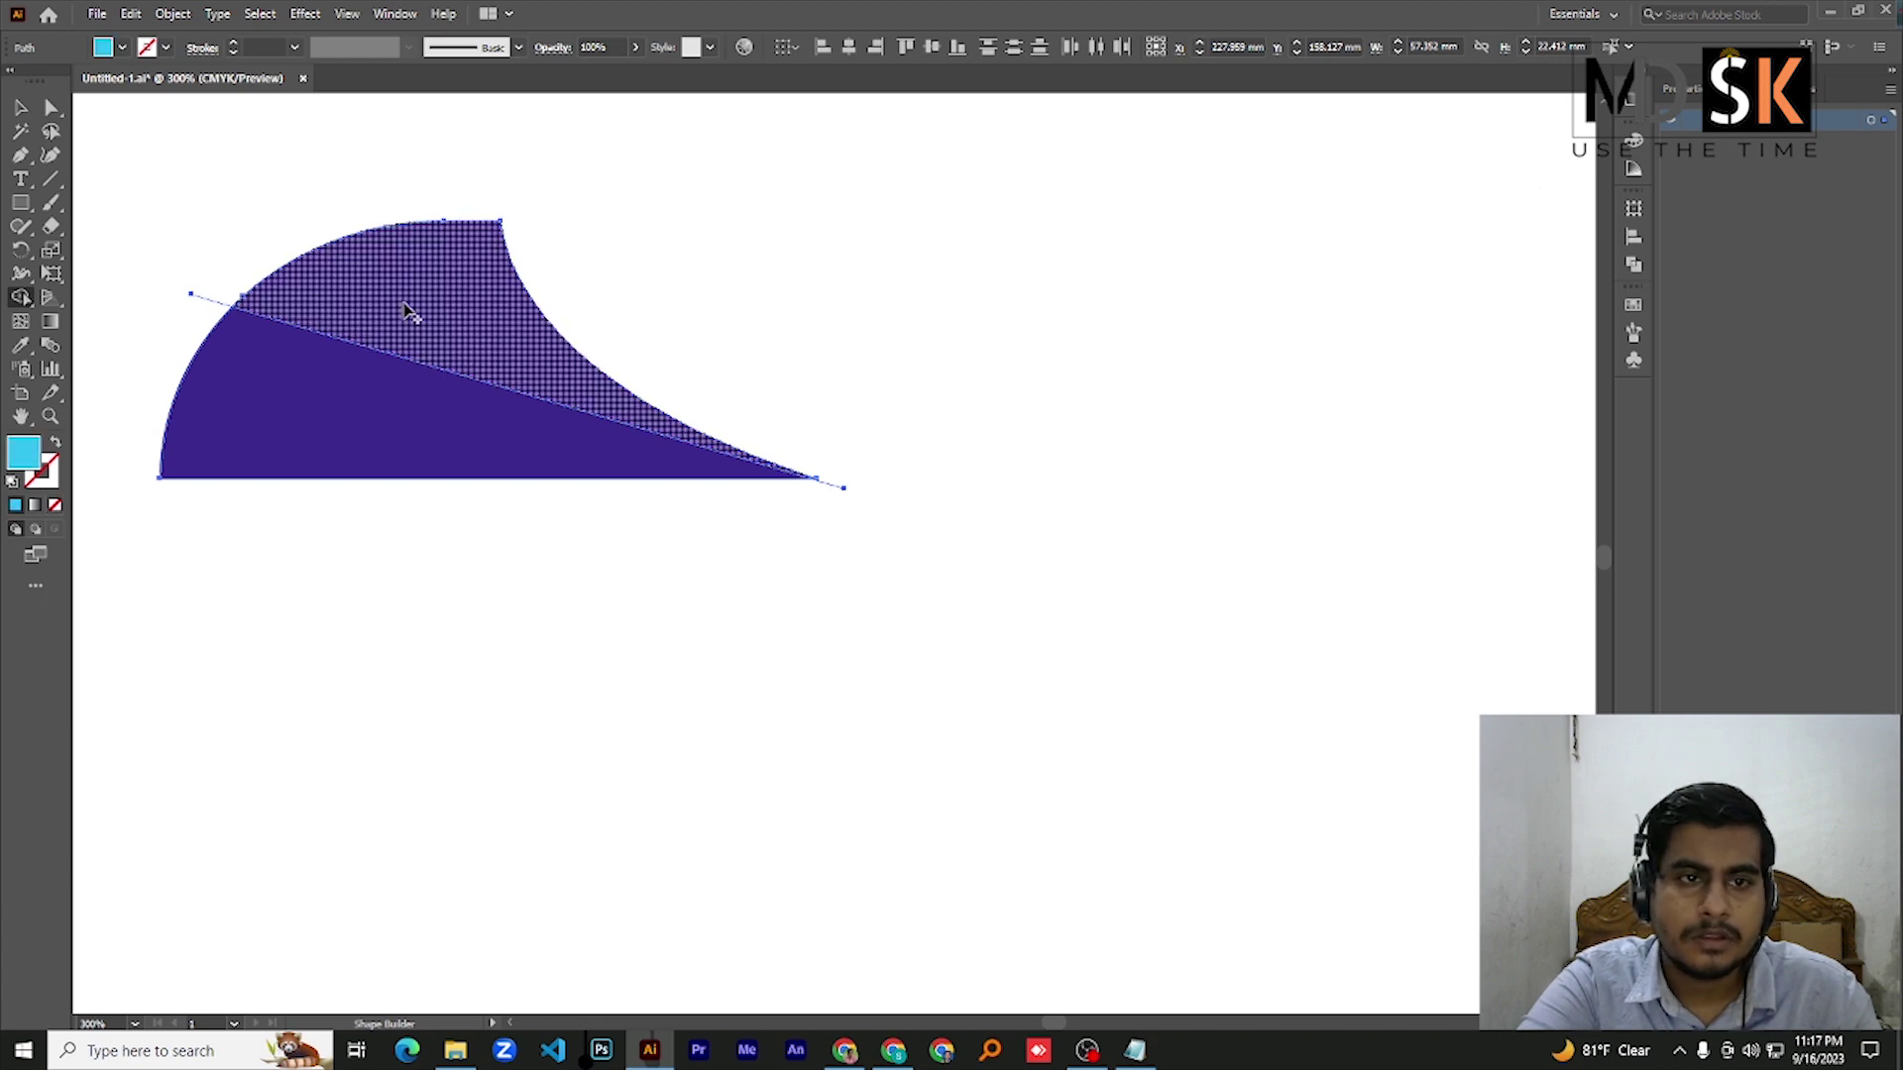
{"action": "left_click", "coordinate": [396, 323]}
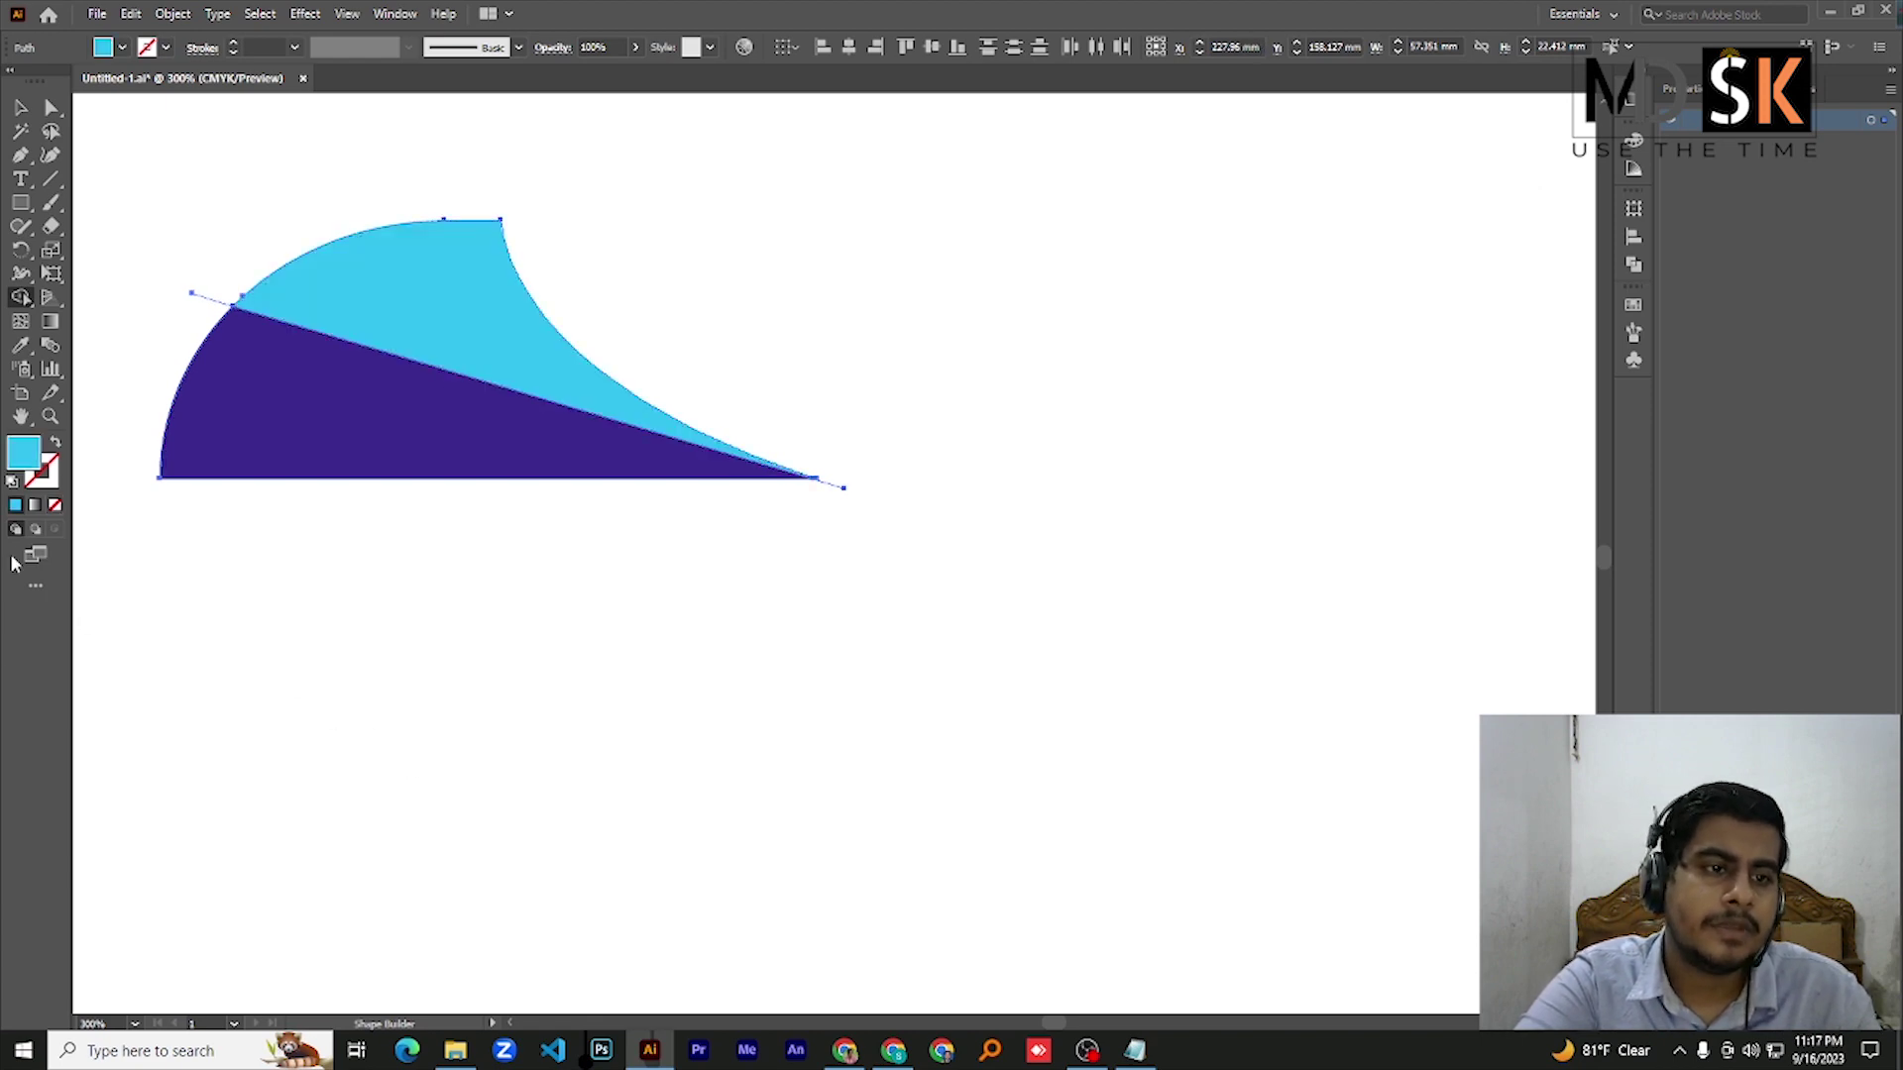
Fill both petal pieces with the Orange, Yellow gradient preset
{"action": "left_click", "coordinate": [35, 505]}
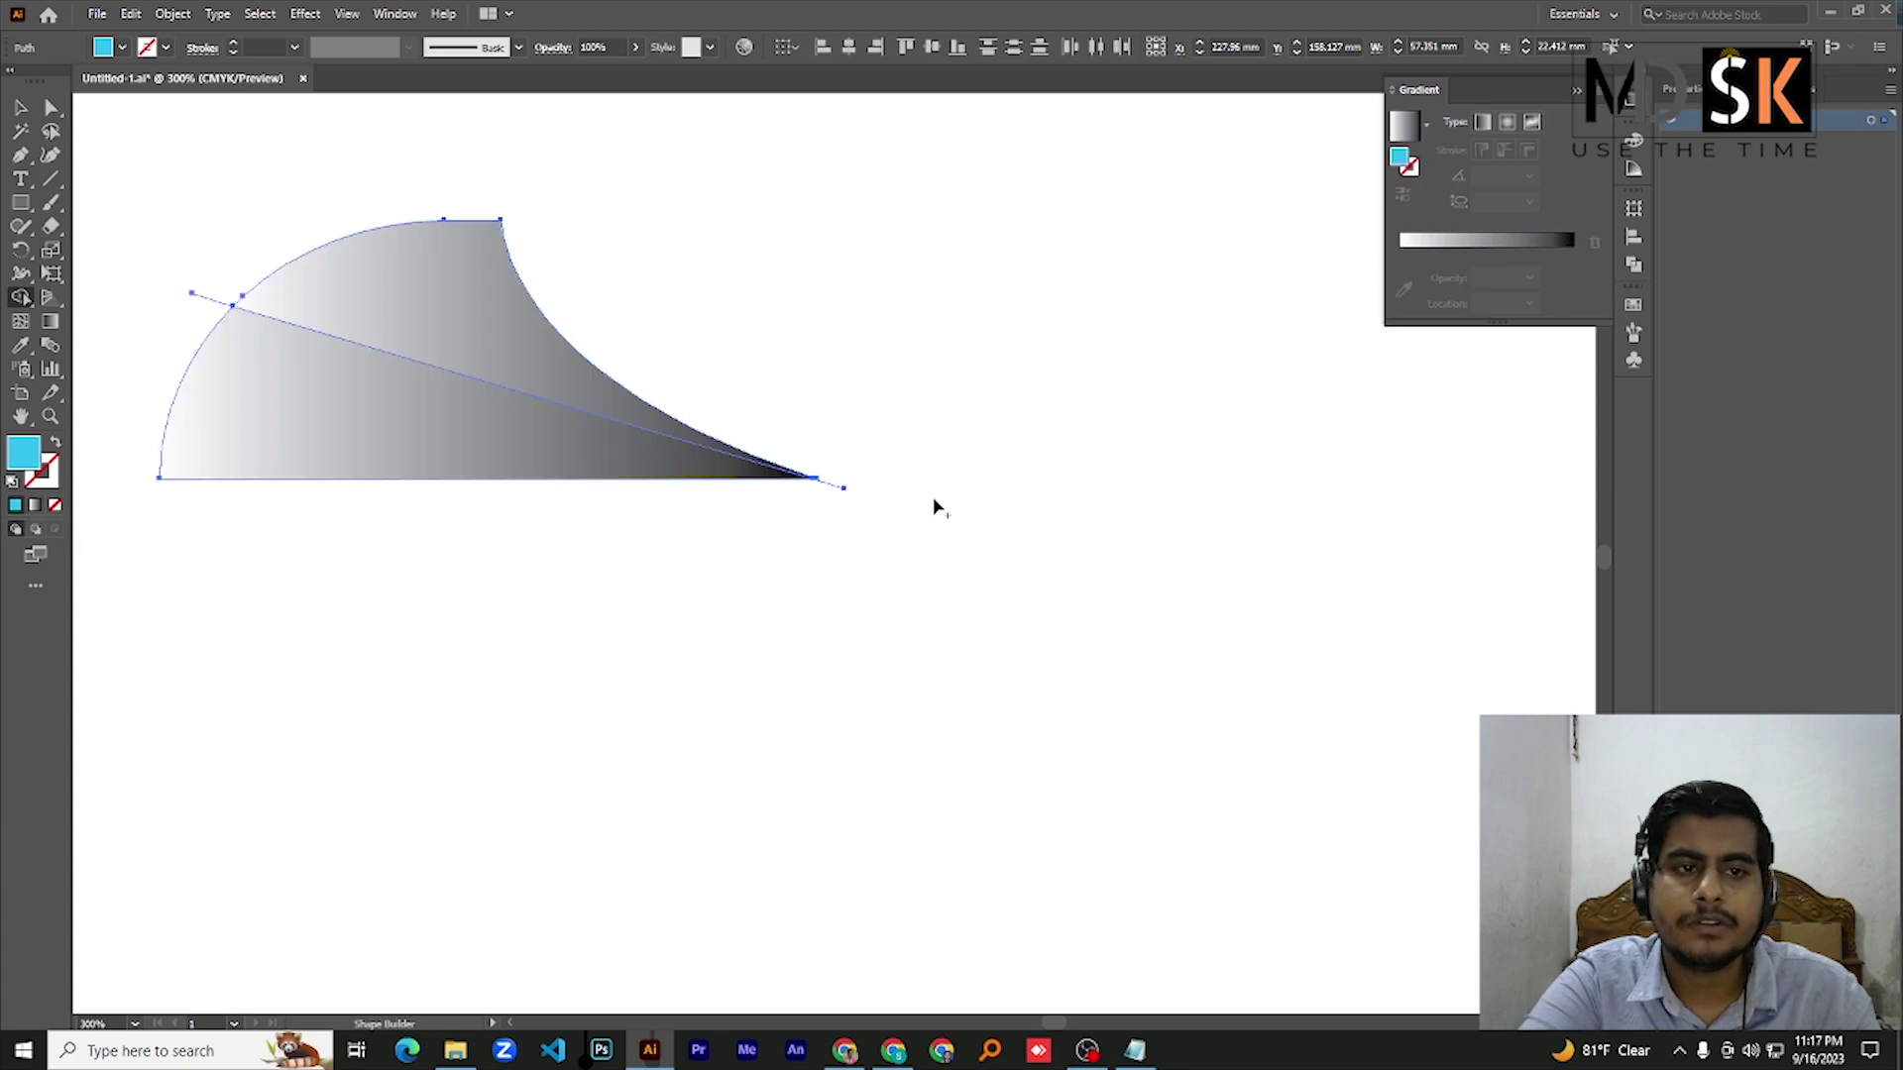
{"action": "left_click", "coordinate": [21, 107]}
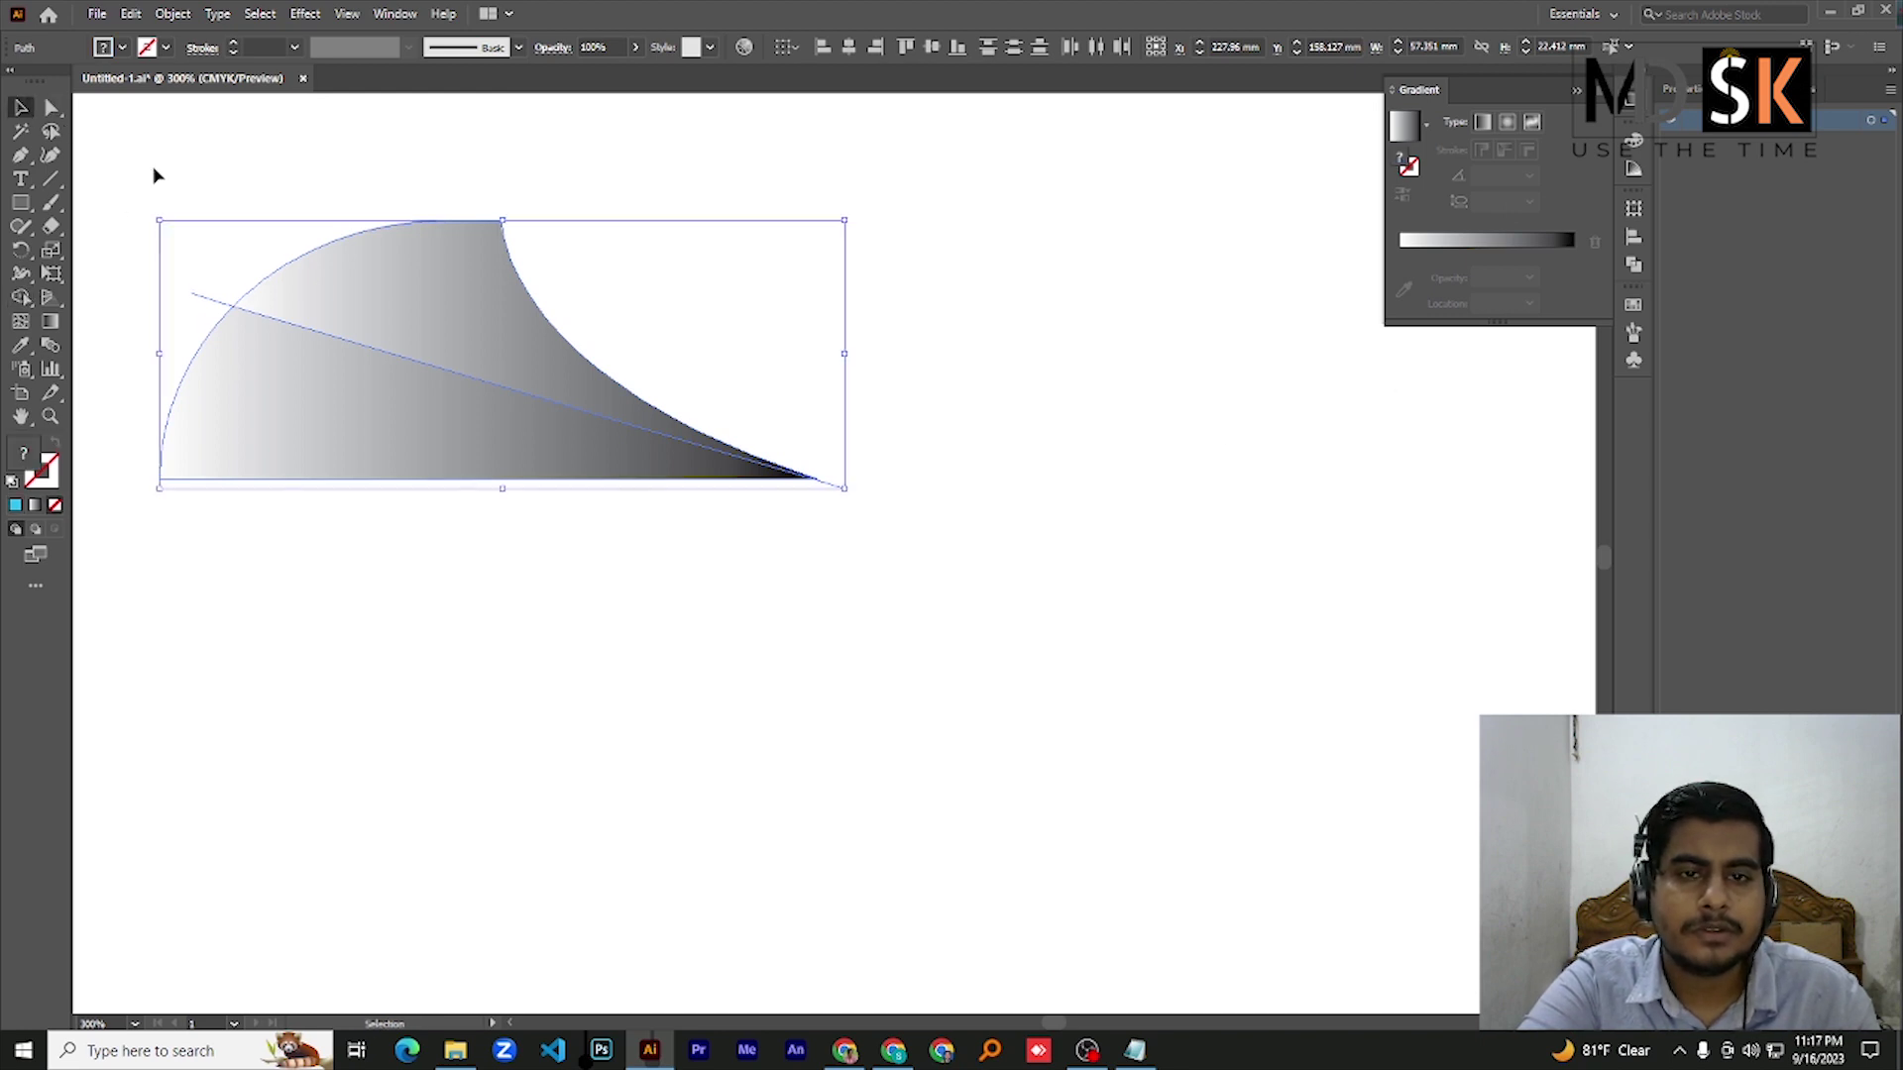
{"action": "left_click_drag", "start_coordinate": [153, 174], "coordinate": [717, 591]}
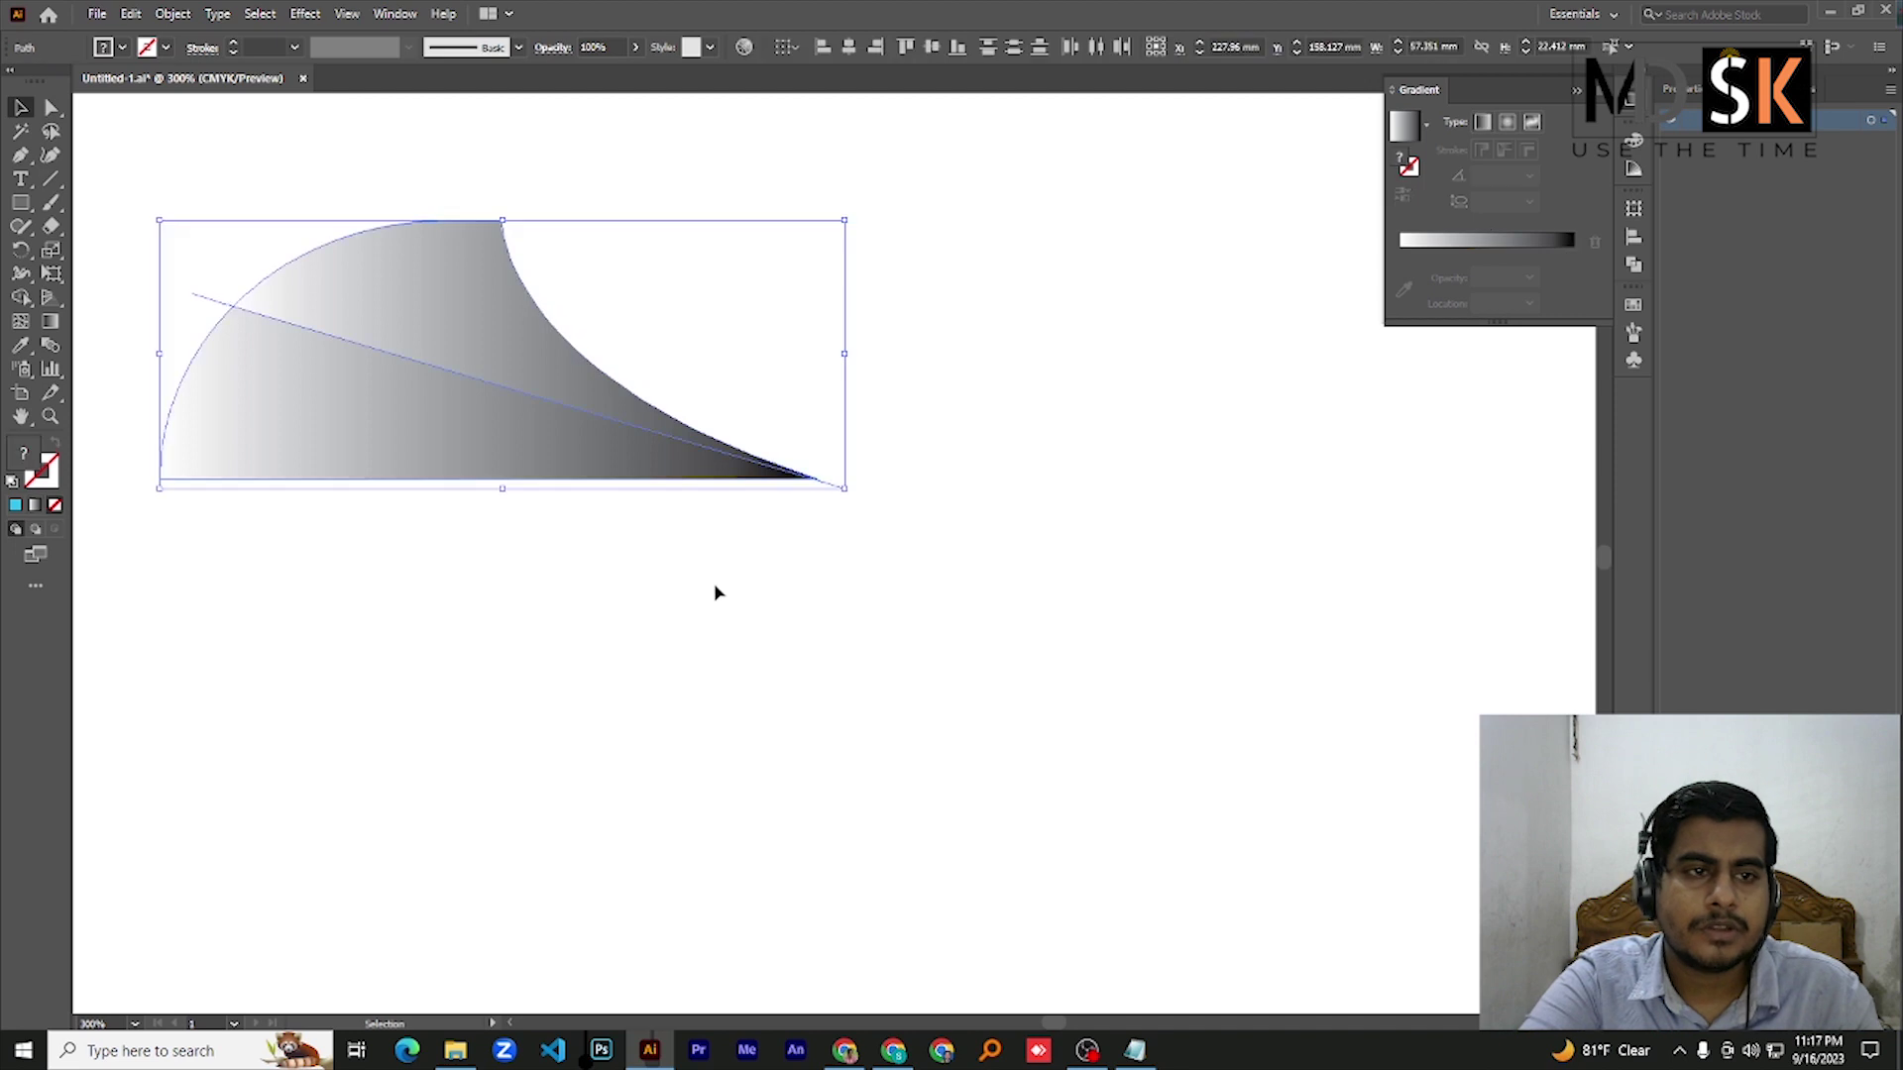
{"action": "left_click", "coordinate": [21, 297]}
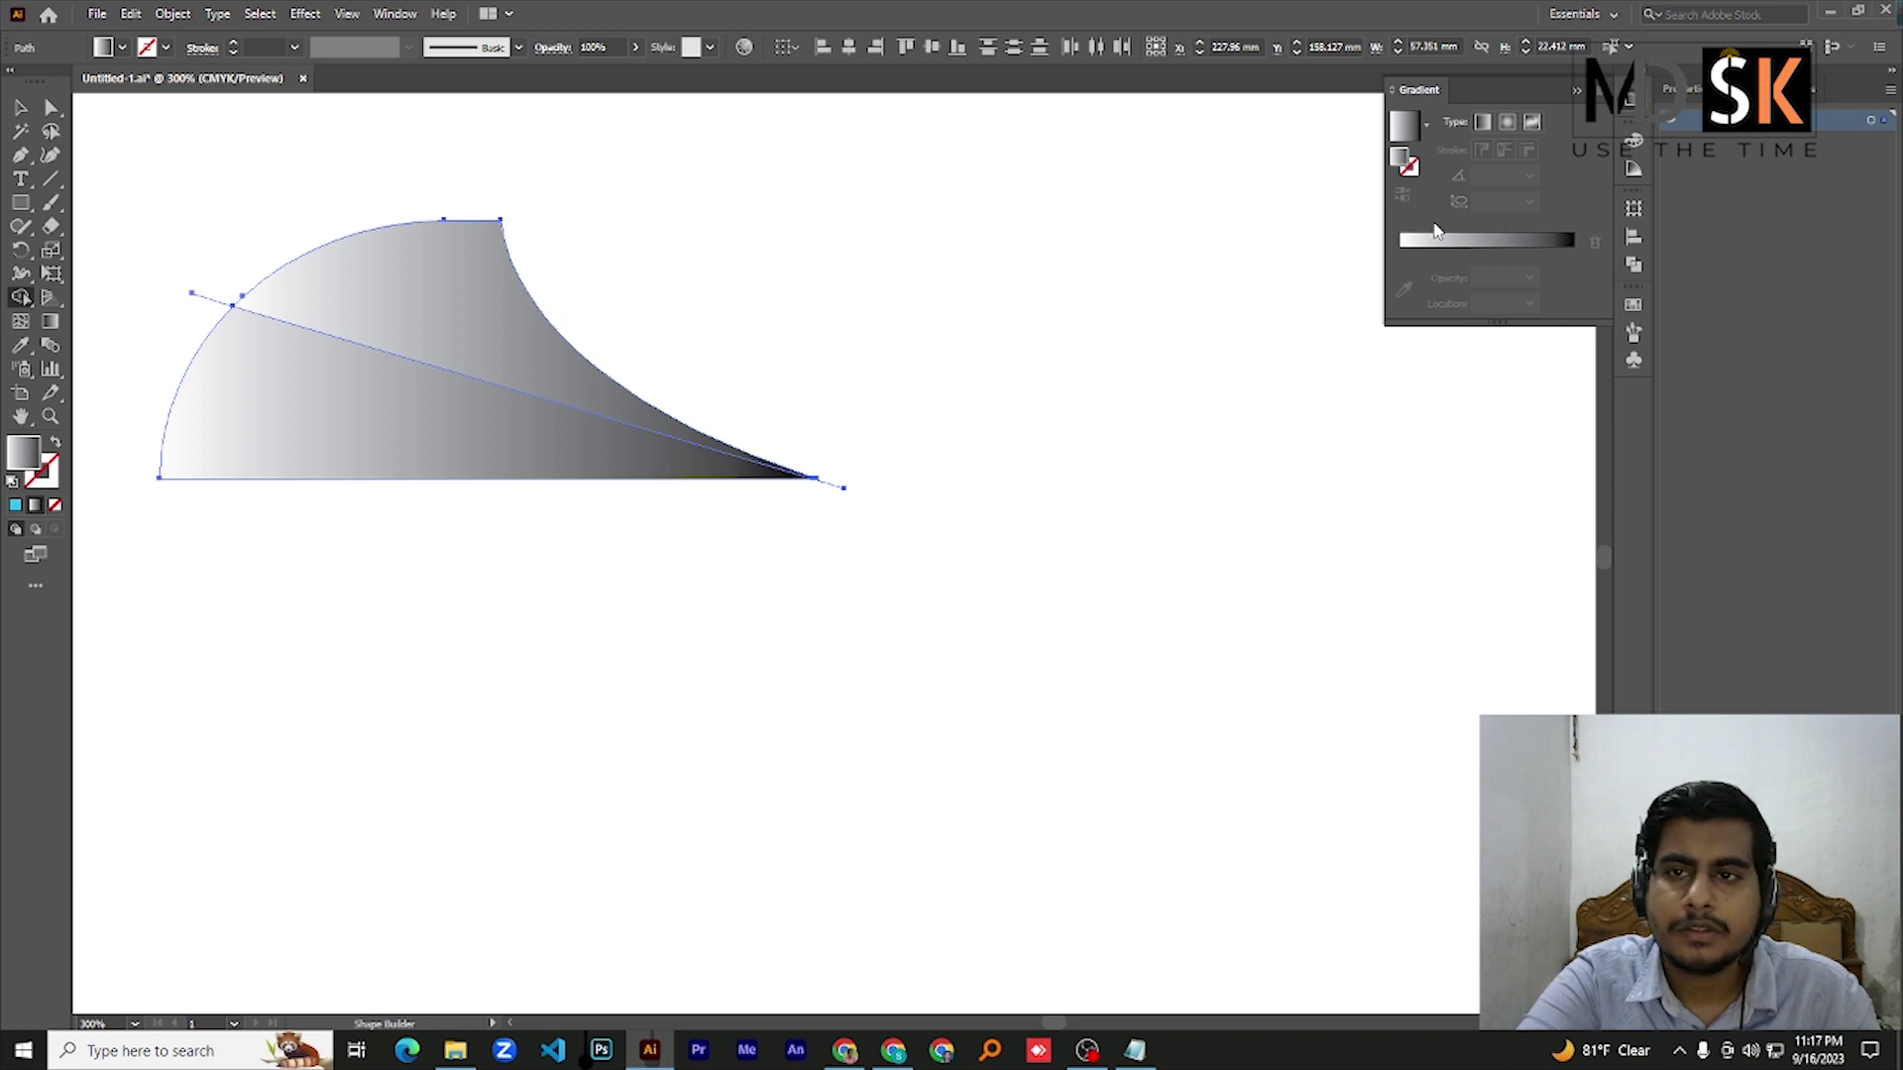
{"action": "left_click", "coordinate": [1428, 126]}
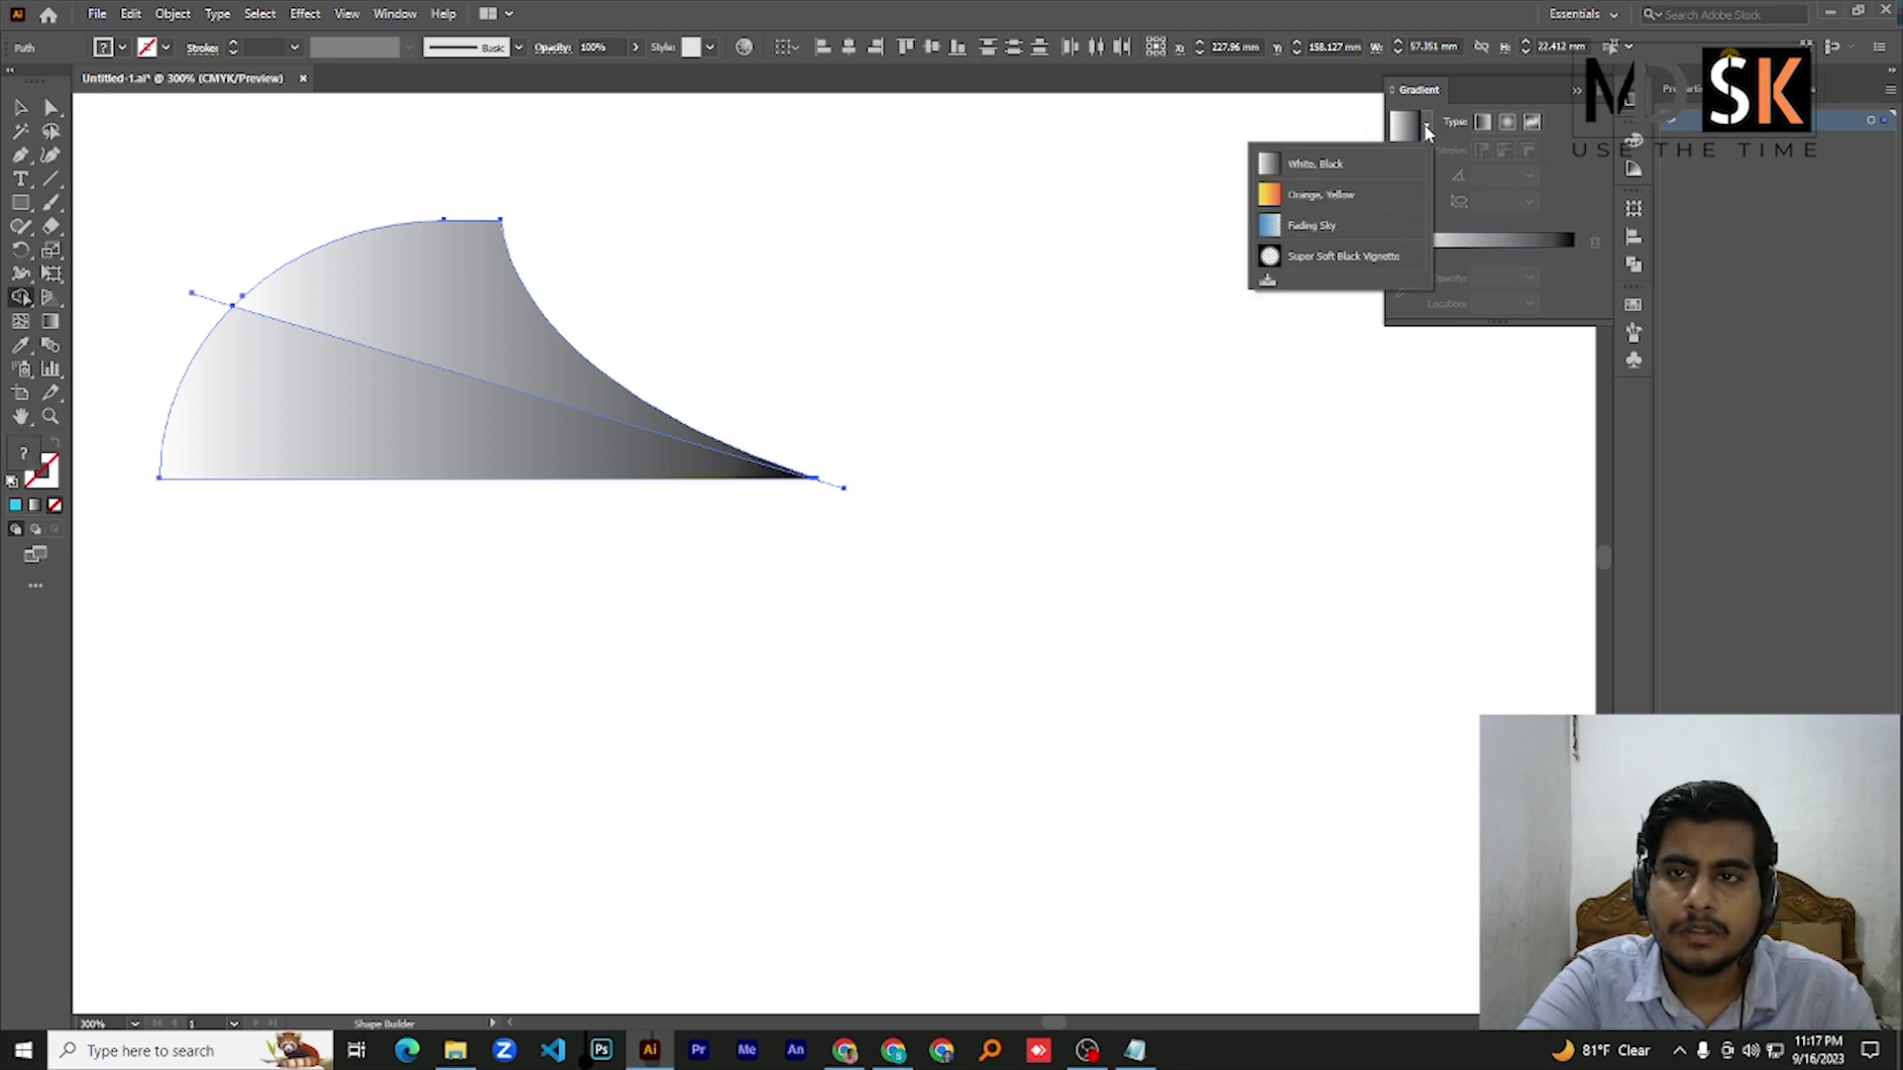
{"action": "left_click", "coordinate": [1325, 198]}
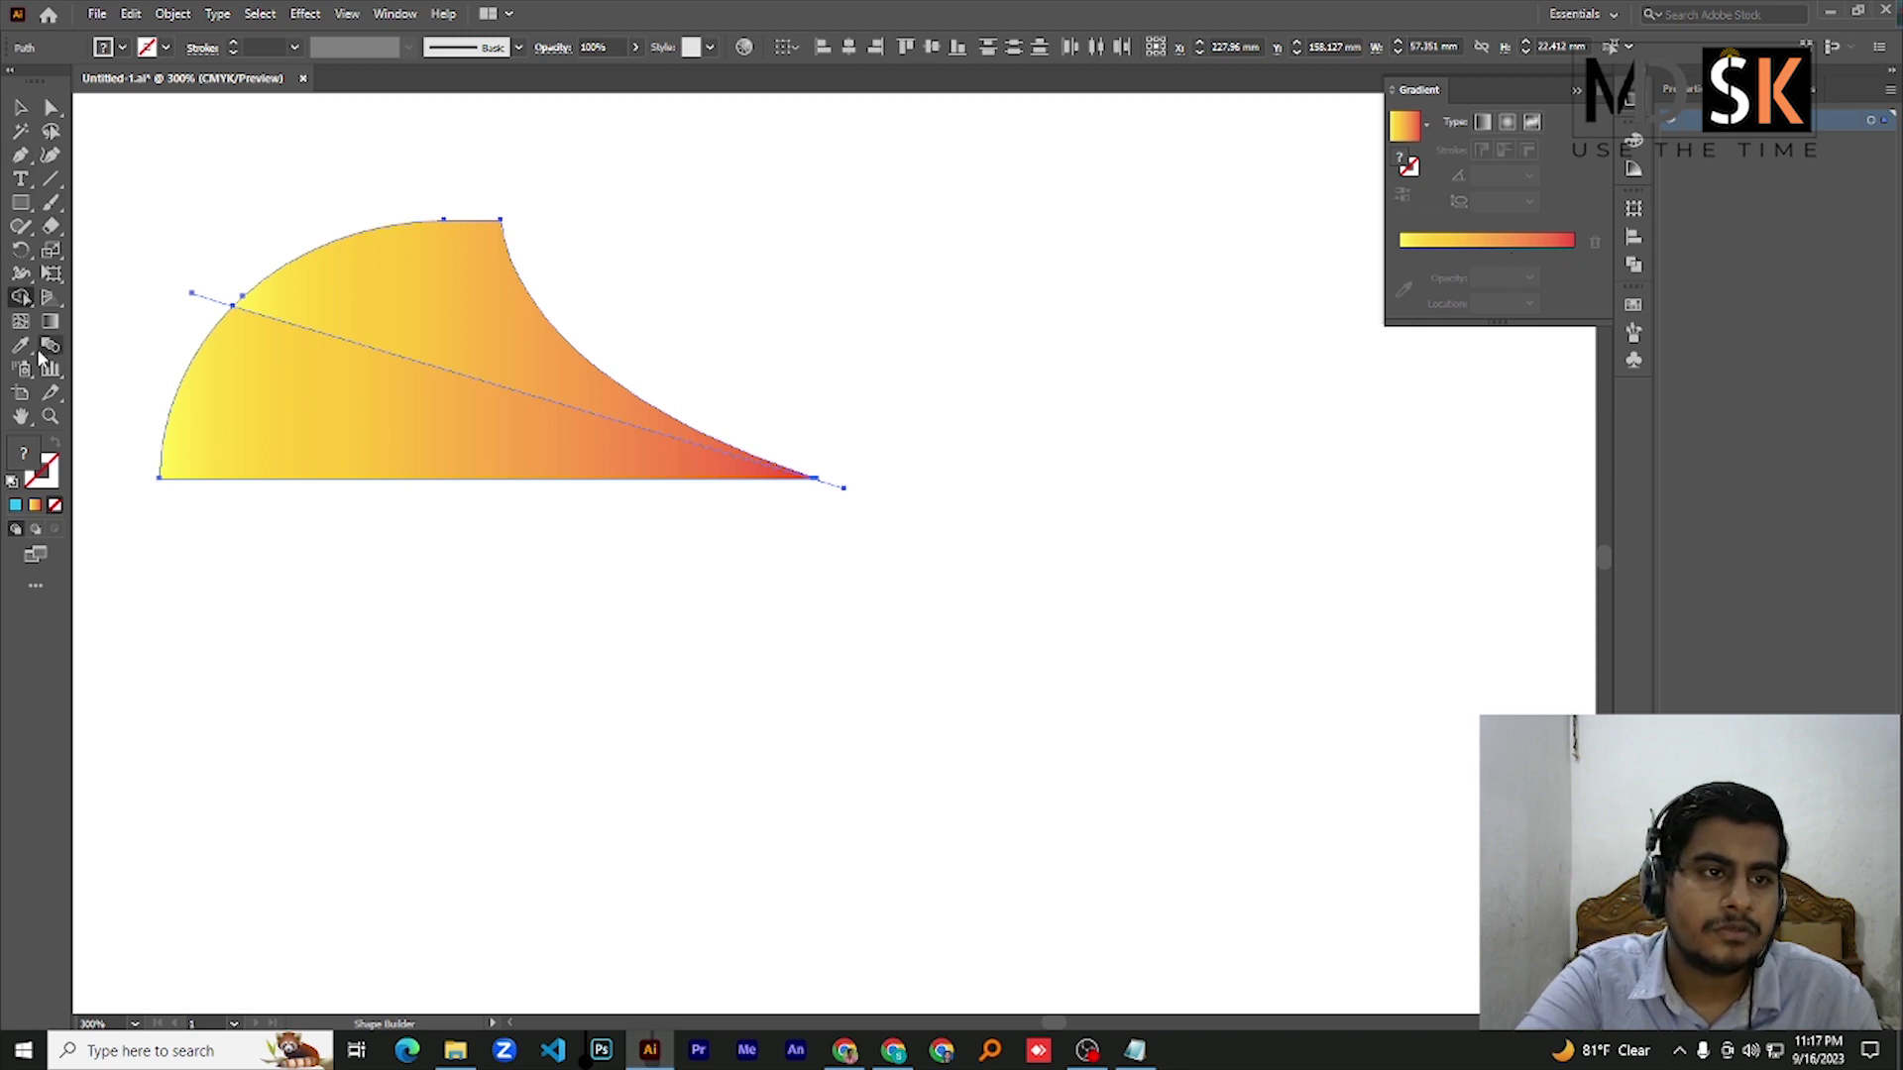
Shift the upper piece's gradient toward the curved edge and remove the second colour stop from the lower piece's gradient
{"action": "left_click", "coordinate": [48, 324]}
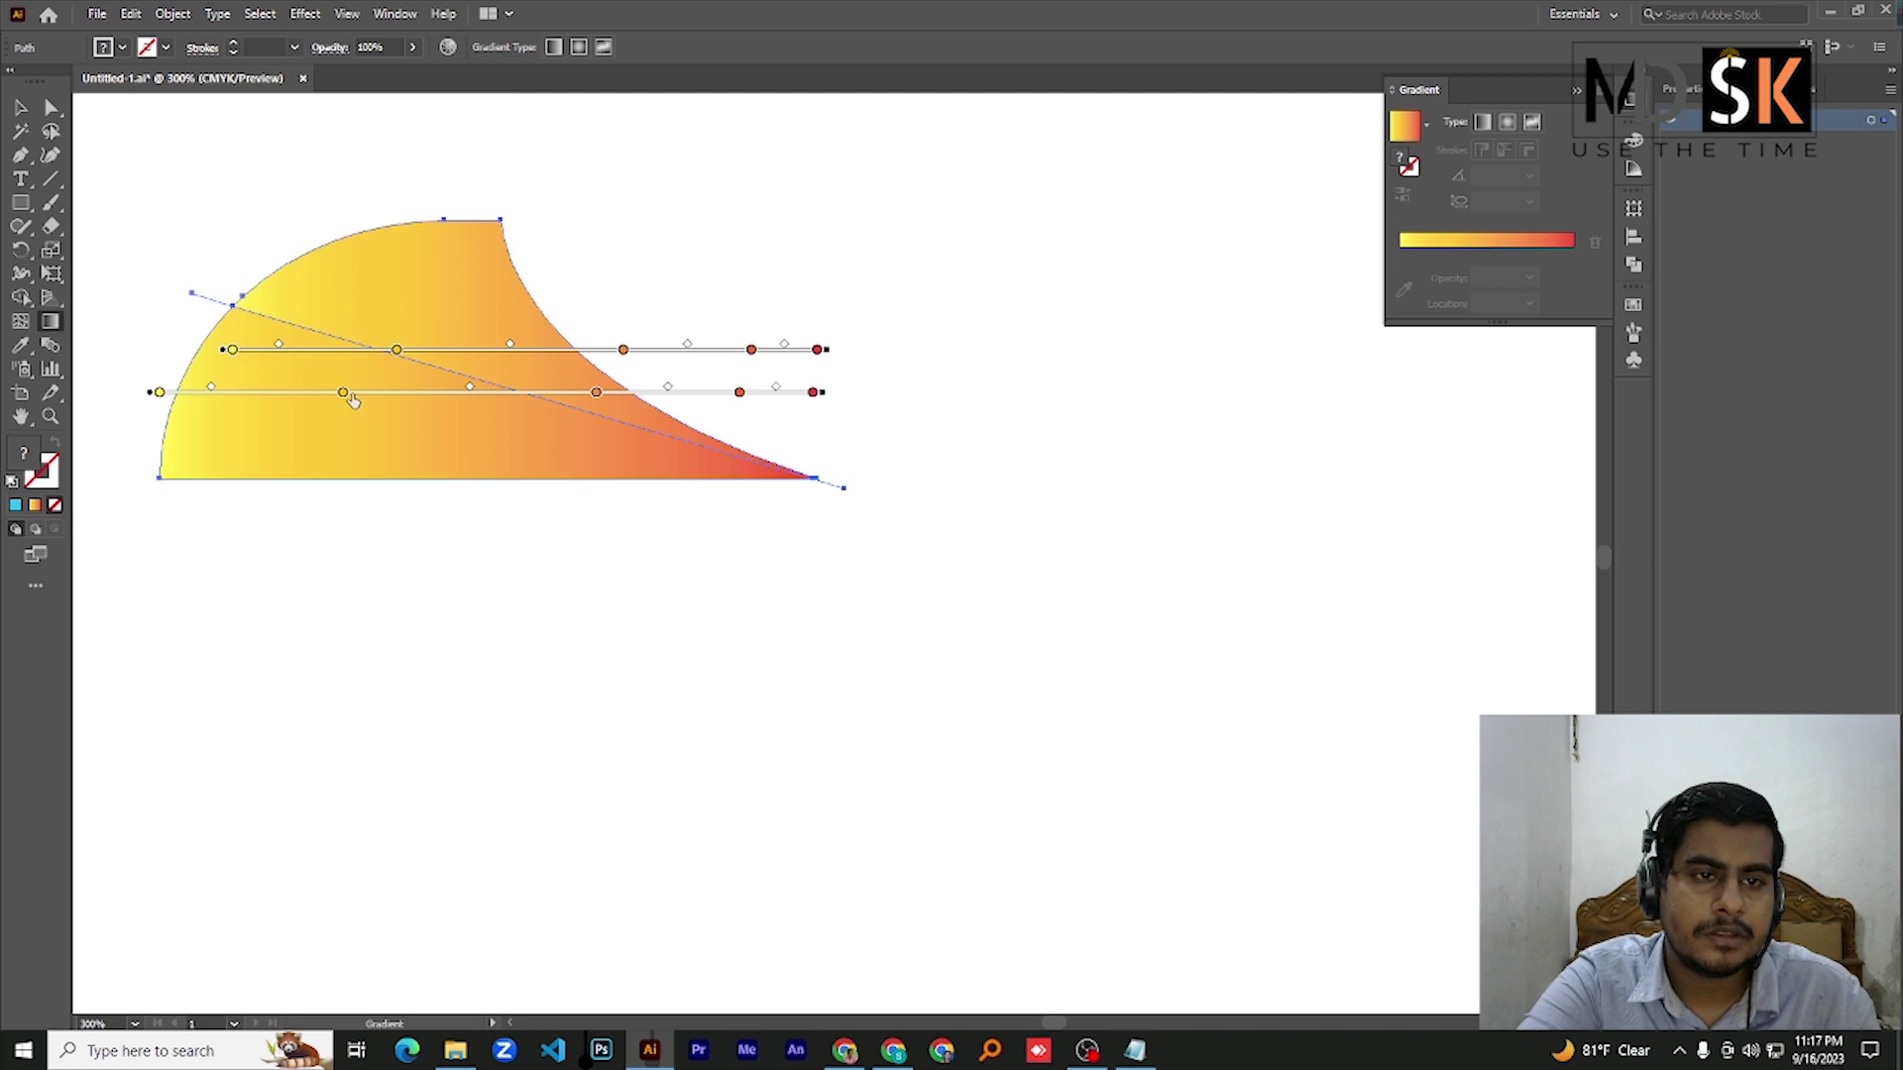
{"action": "mouse_move", "coordinate": [349, 396]}
{"action": "left_mouse_down"}
{"action": "mouse_move", "coordinate": [276, 437]}
{"action": "mouse_move", "coordinate": [455, 433]}
{"action": "mouse_move", "coordinate": [548, 395]}
{"action": "mouse_move", "coordinate": [349, 394]}
{"action": "mouse_move", "coordinate": [424, 342]}
{"action": "mouse_move", "coordinate": [412, 296]}
{"action": "mouse_move", "coordinate": [427, 351]}
{"action": "mouse_move", "coordinate": [517, 350]}
{"action": "mouse_move", "coordinate": [300, 262]}
{"action": "left_mouse_up"}
{"action": "left_click", "coordinate": [516, 394]}
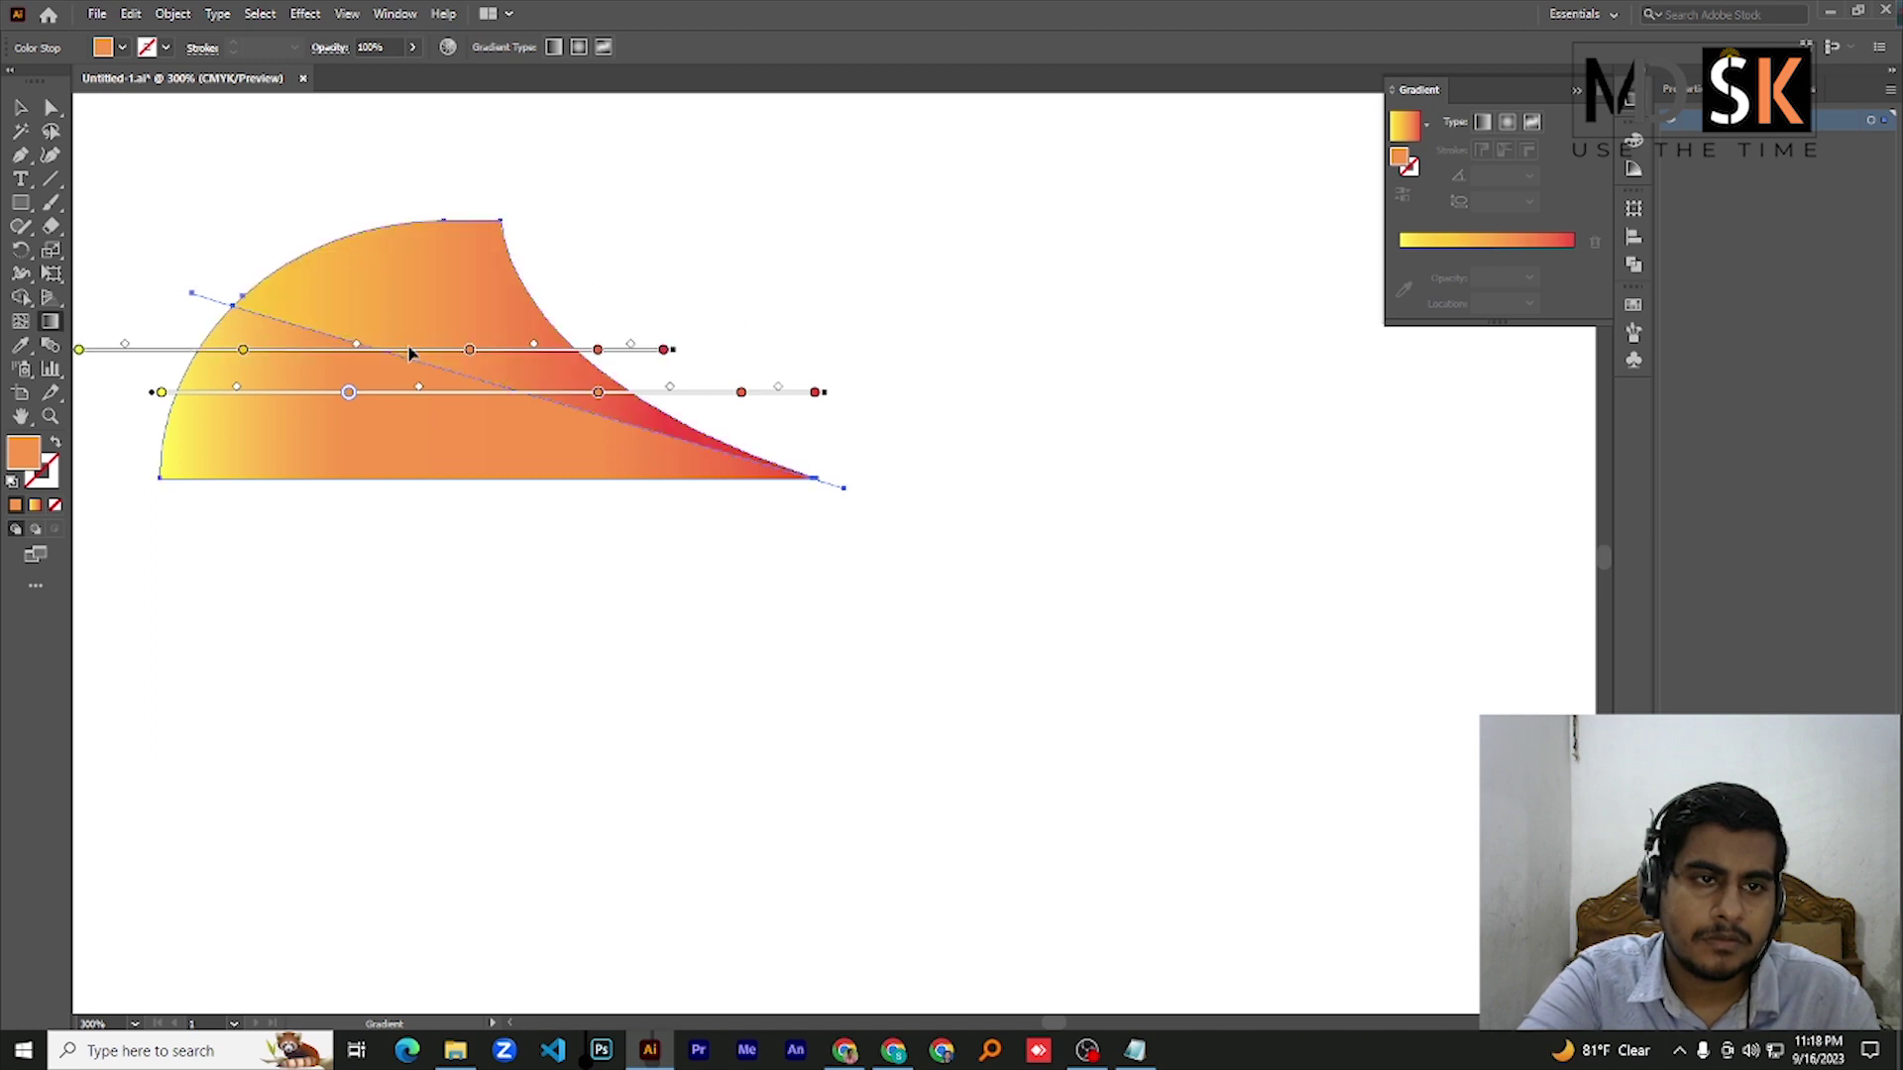
{"action": "left_click_drag", "start_coordinate": [354, 393], "coordinate": [455, 412]}
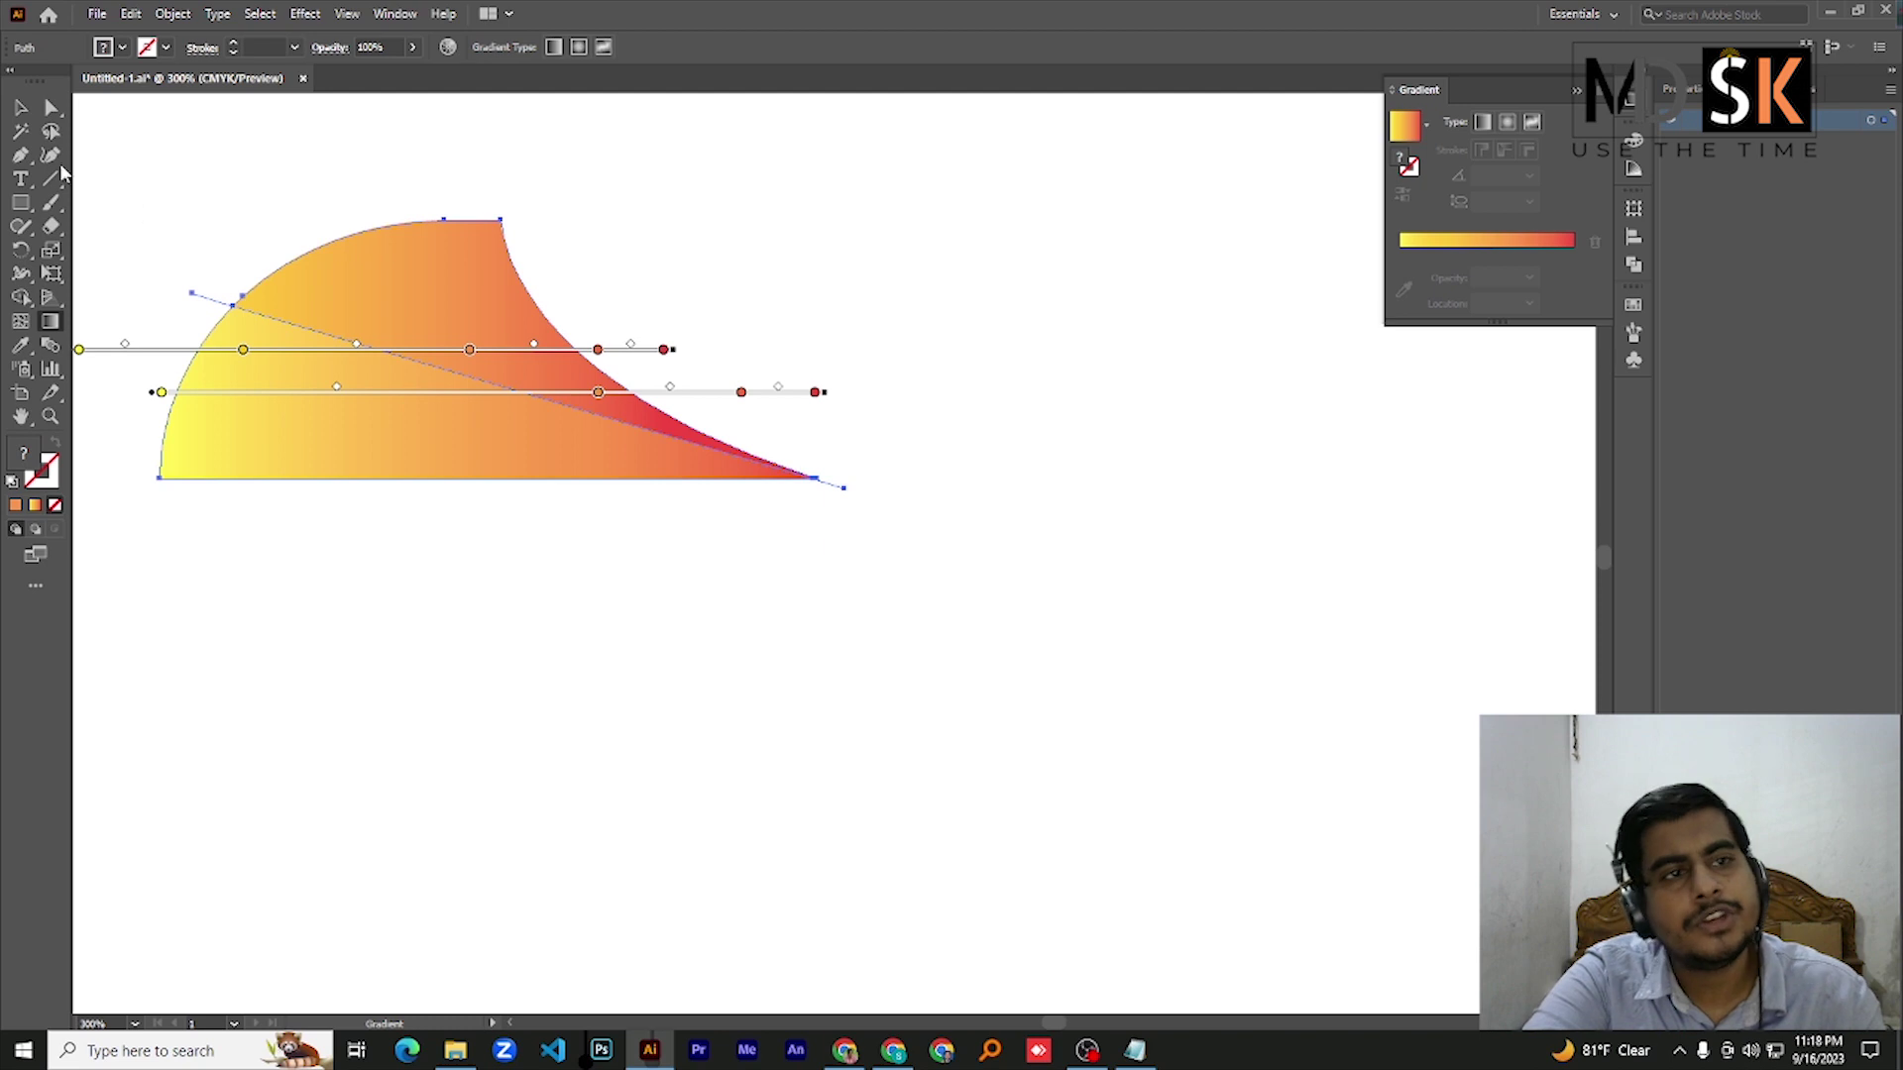
Delete the leftover line stub outside the petal's curved edge
{"action": "left_click", "coordinate": [21, 107]}
{"action": "scroll", "coordinate": [200, 265], "scroll_direction": "down", "scroll_amount": 2}
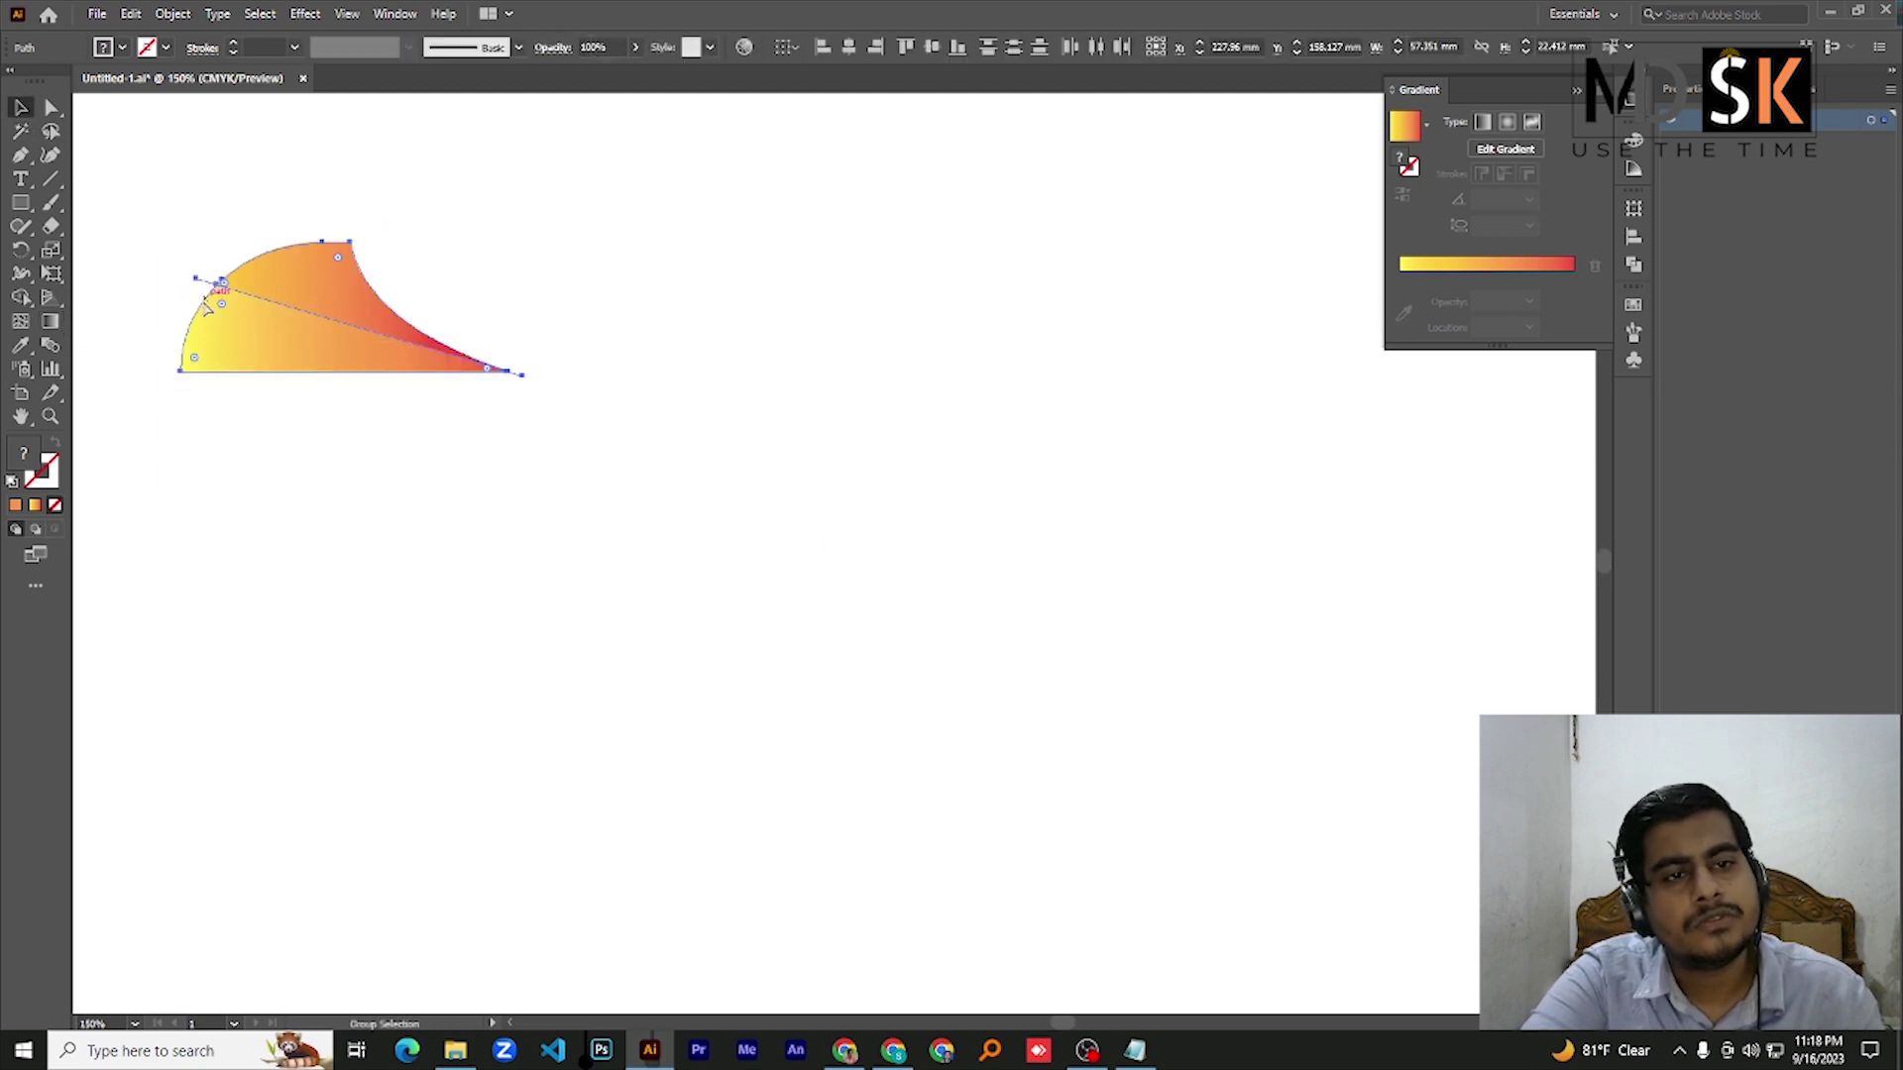
{"action": "scroll", "coordinate": [206, 287], "scroll_direction": "up", "scroll_amount": 2}
{"action": "left_click", "coordinate": [156, 236]}
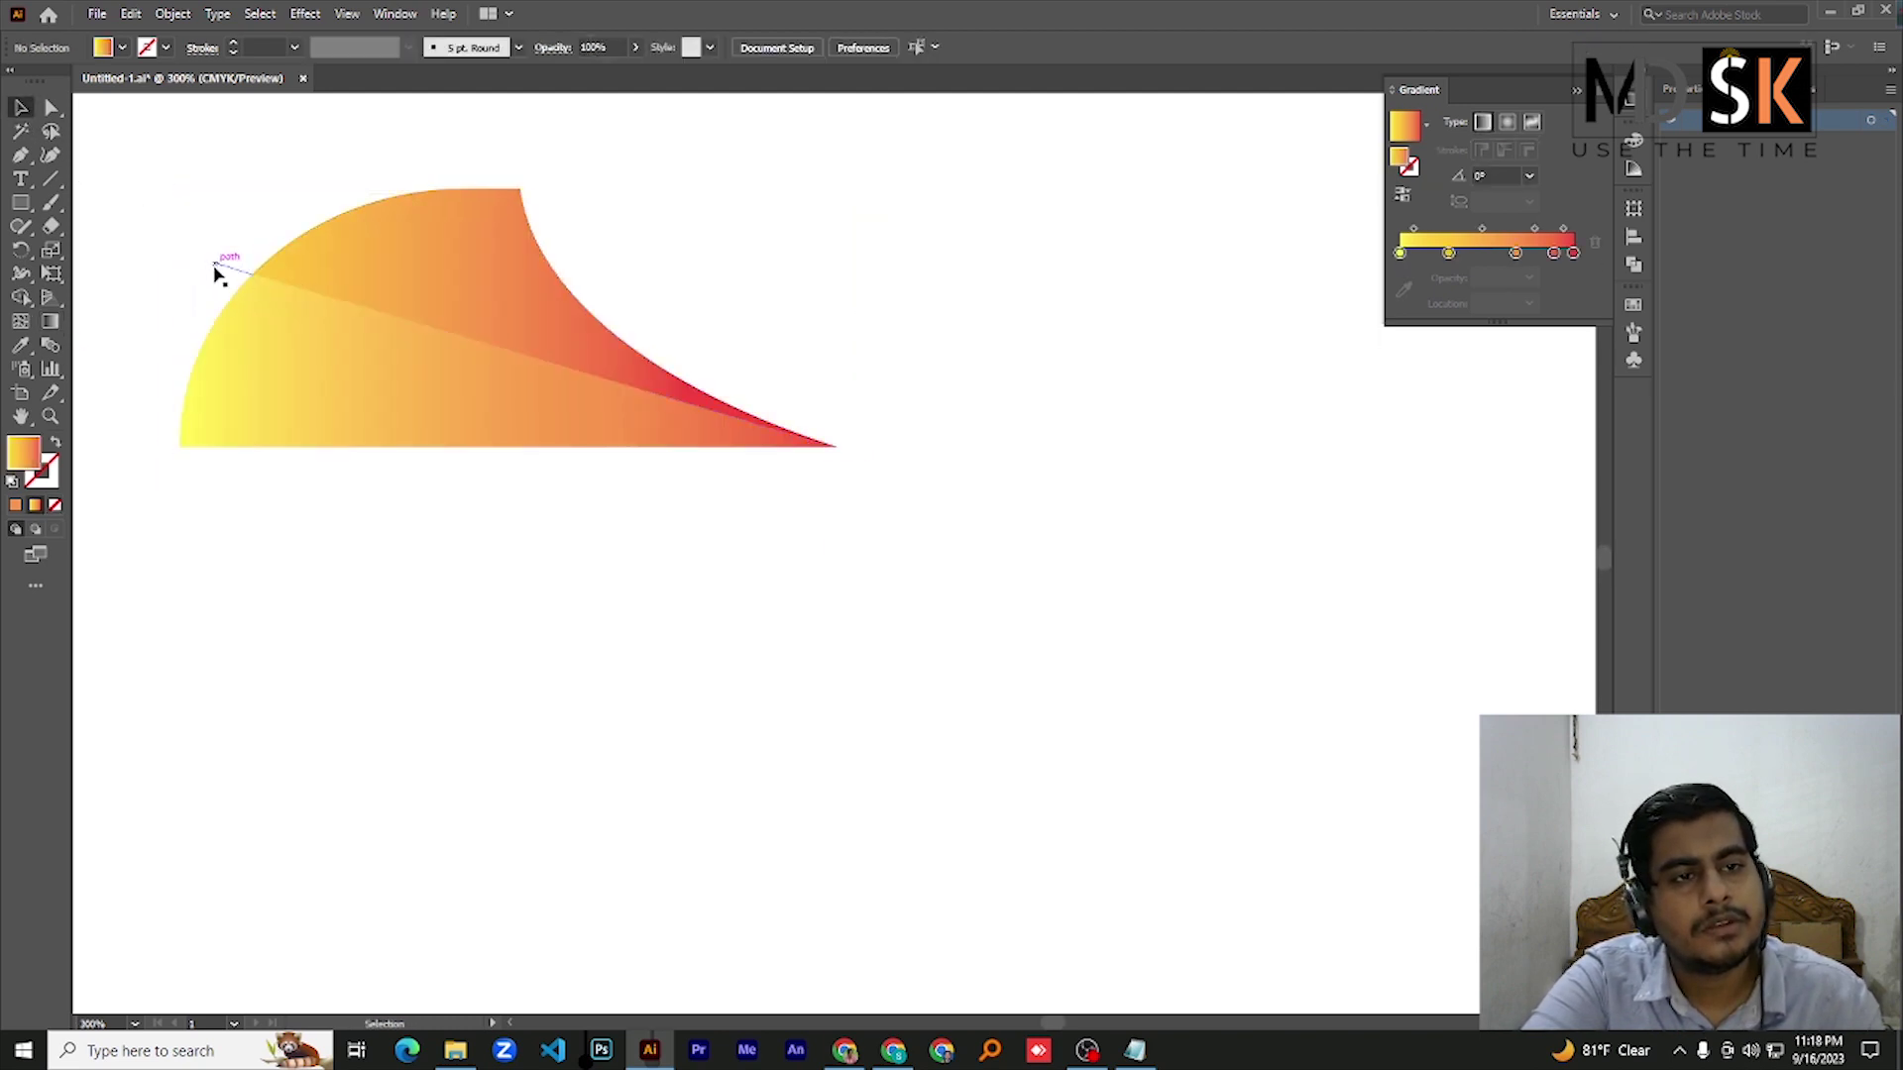
{"action": "left_click", "coordinate": [225, 264]}
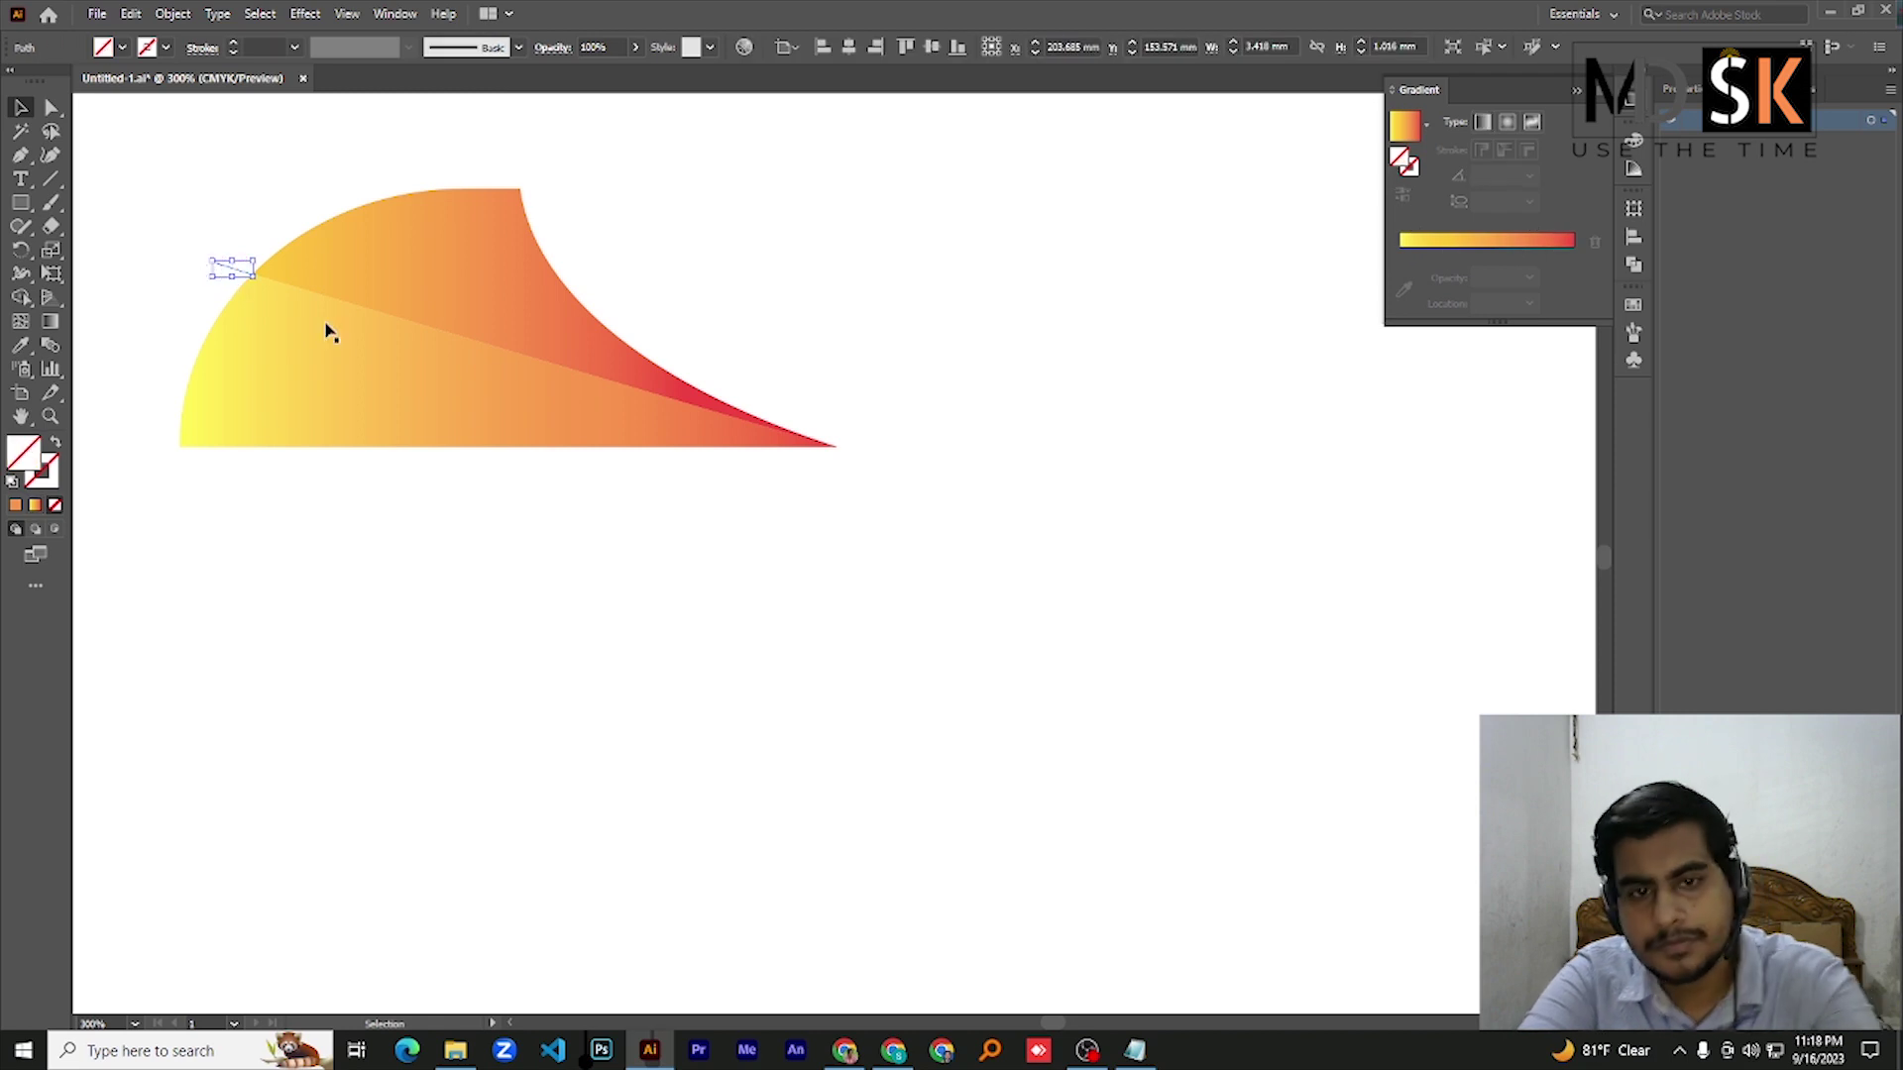
{"action": "key", "text": "Delete"}
Delete the leftover line stub beyond the petal's pointed tip
{"action": "left_click_drag", "start_coordinate": [862, 426], "coordinate": [830, 490]}
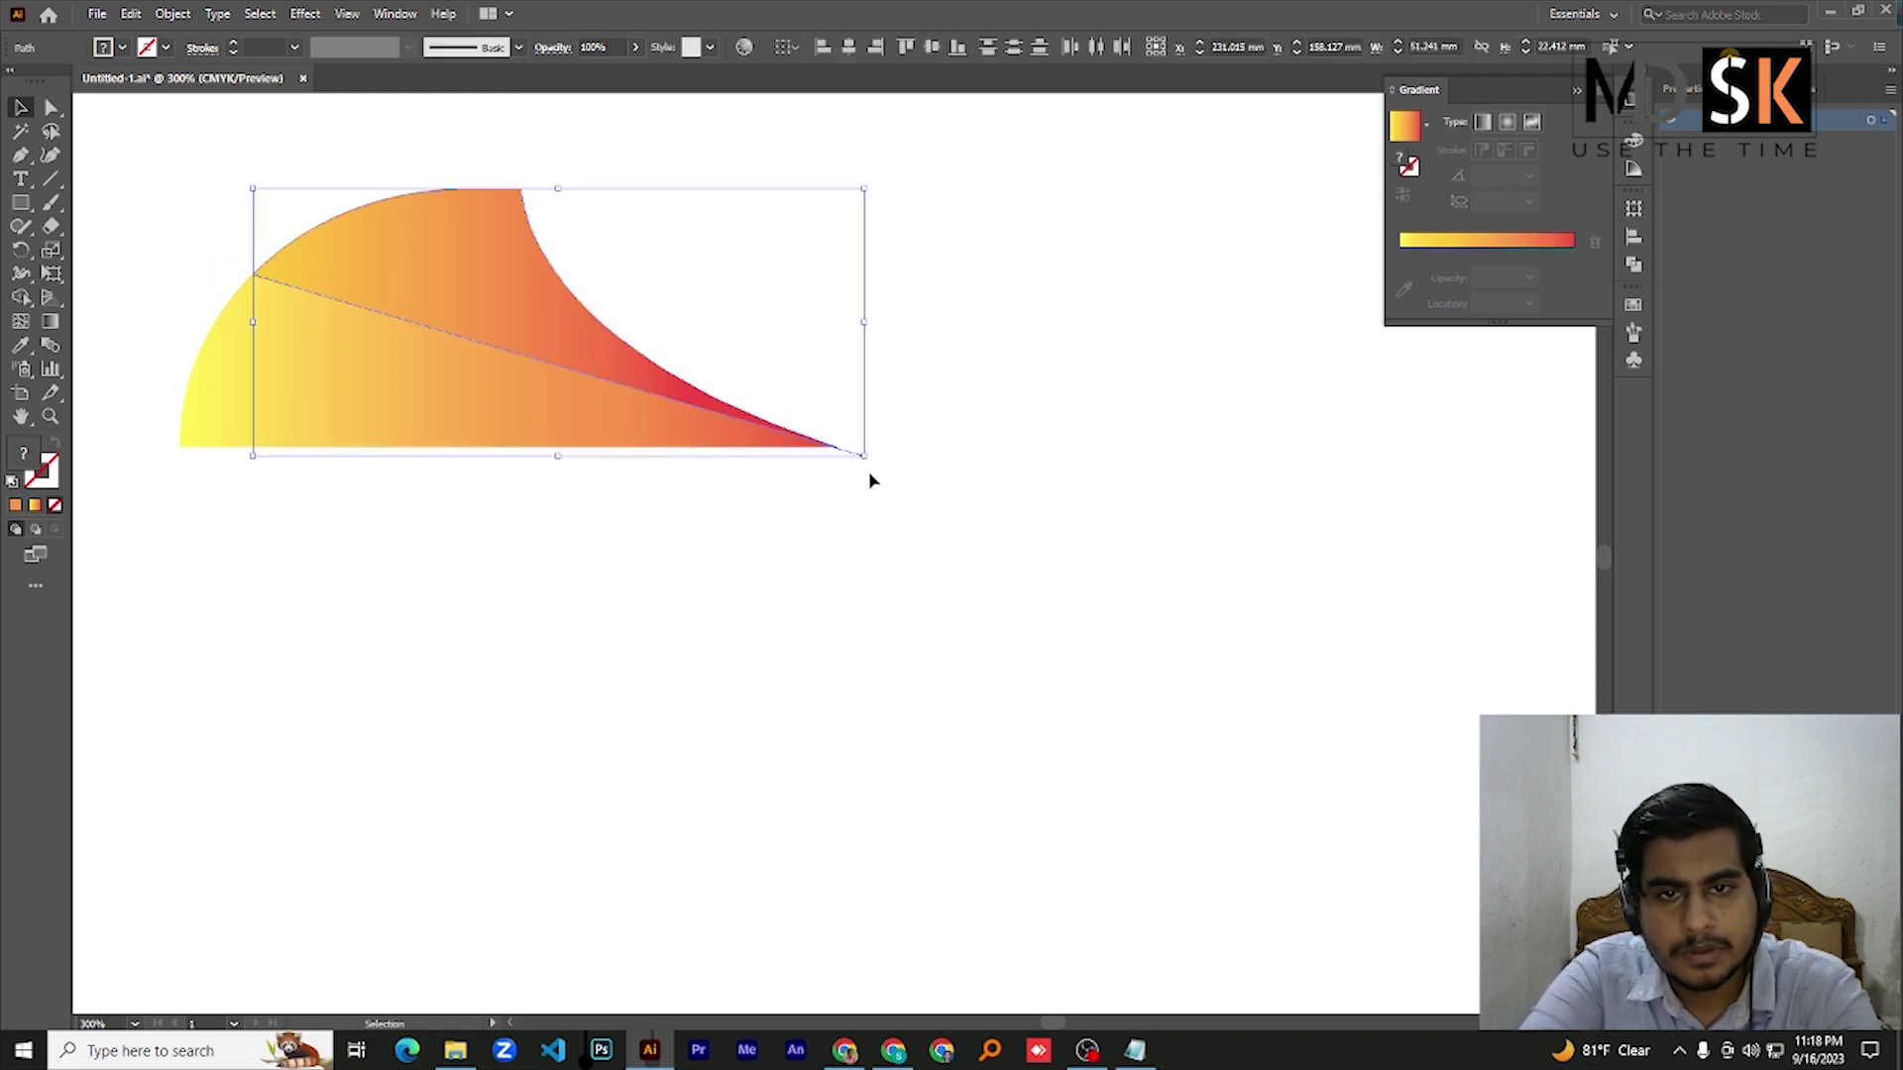
{"action": "left_click", "coordinate": [909, 429]}
{"action": "left_click_drag", "start_coordinate": [912, 423], "coordinate": [838, 476]}
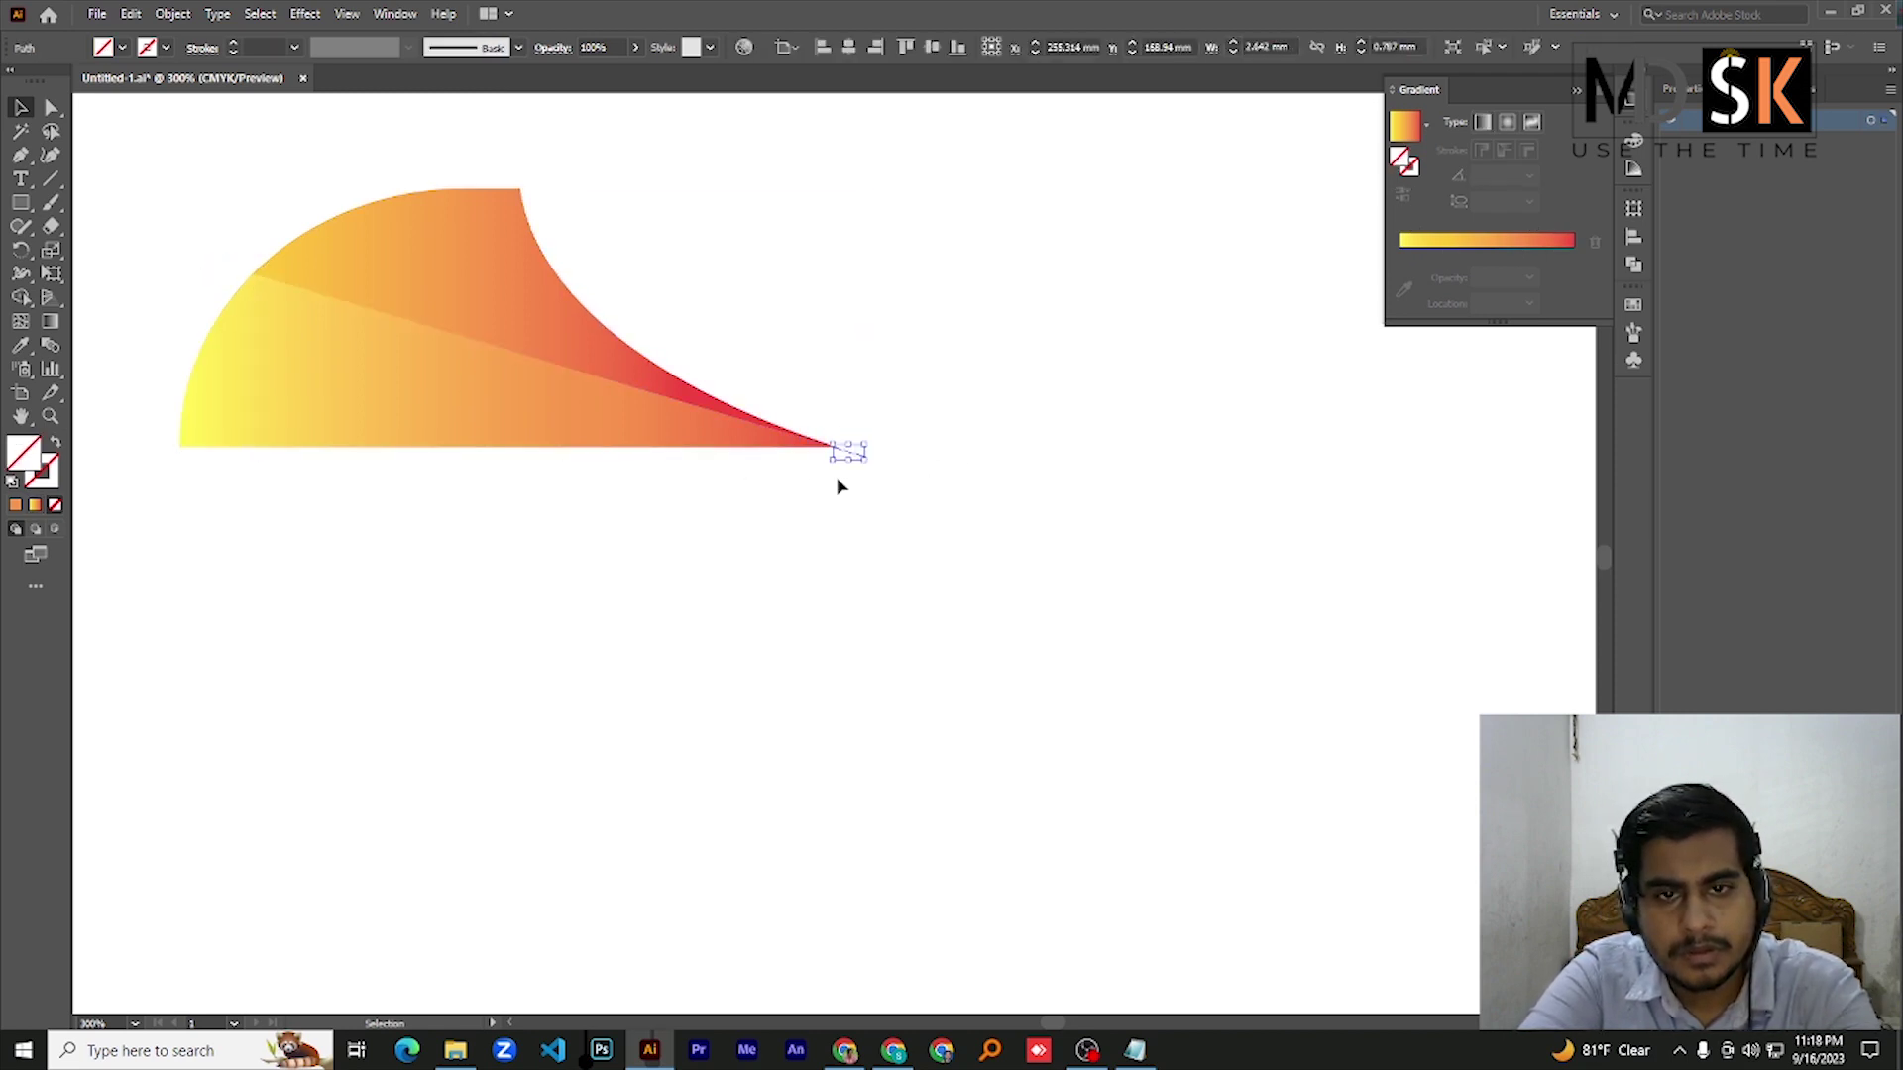
{"action": "key", "text": "Delete"}
{"action": "left_click_drag", "start_coordinate": [716, 143], "coordinate": [884, 383]}
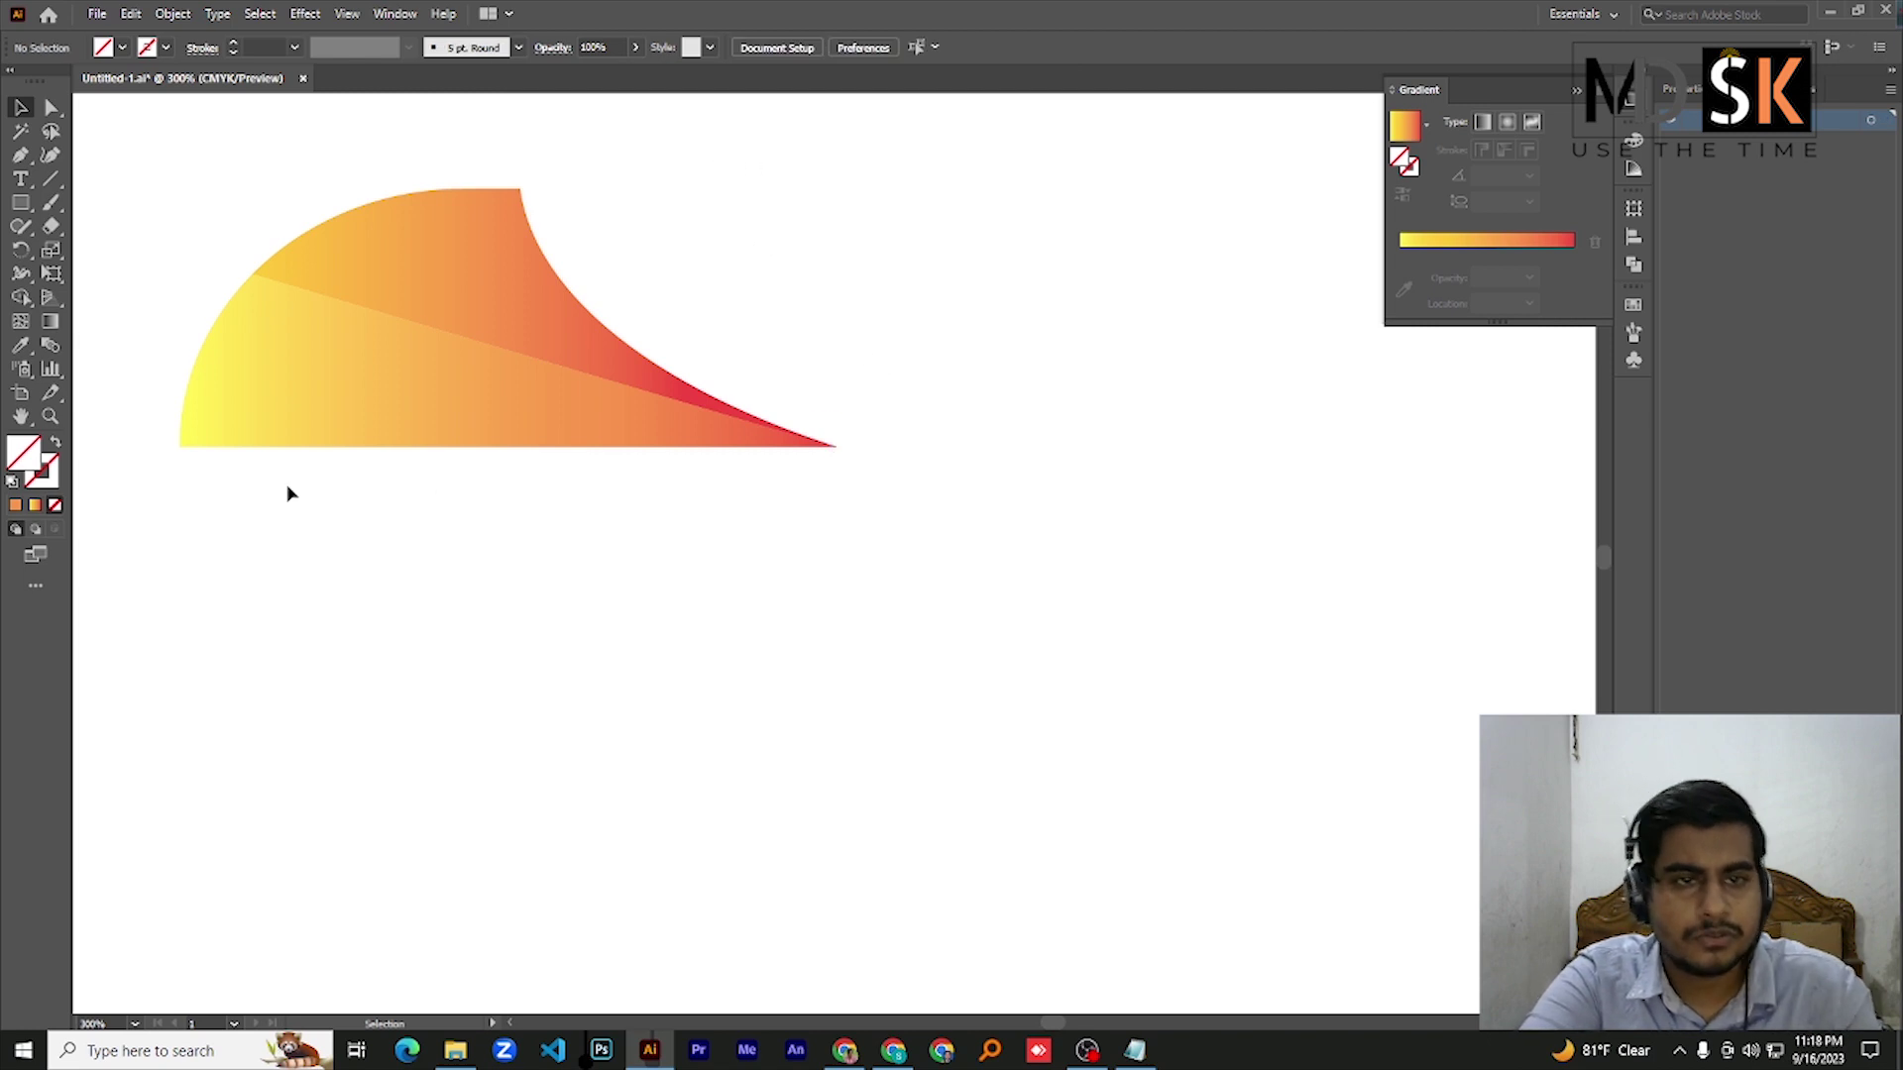
Select both petal pieces and move them together down and to the right on the artboard
{"action": "scroll", "coordinate": [136, 392], "scroll_direction": "down", "scroll_amount": 2}
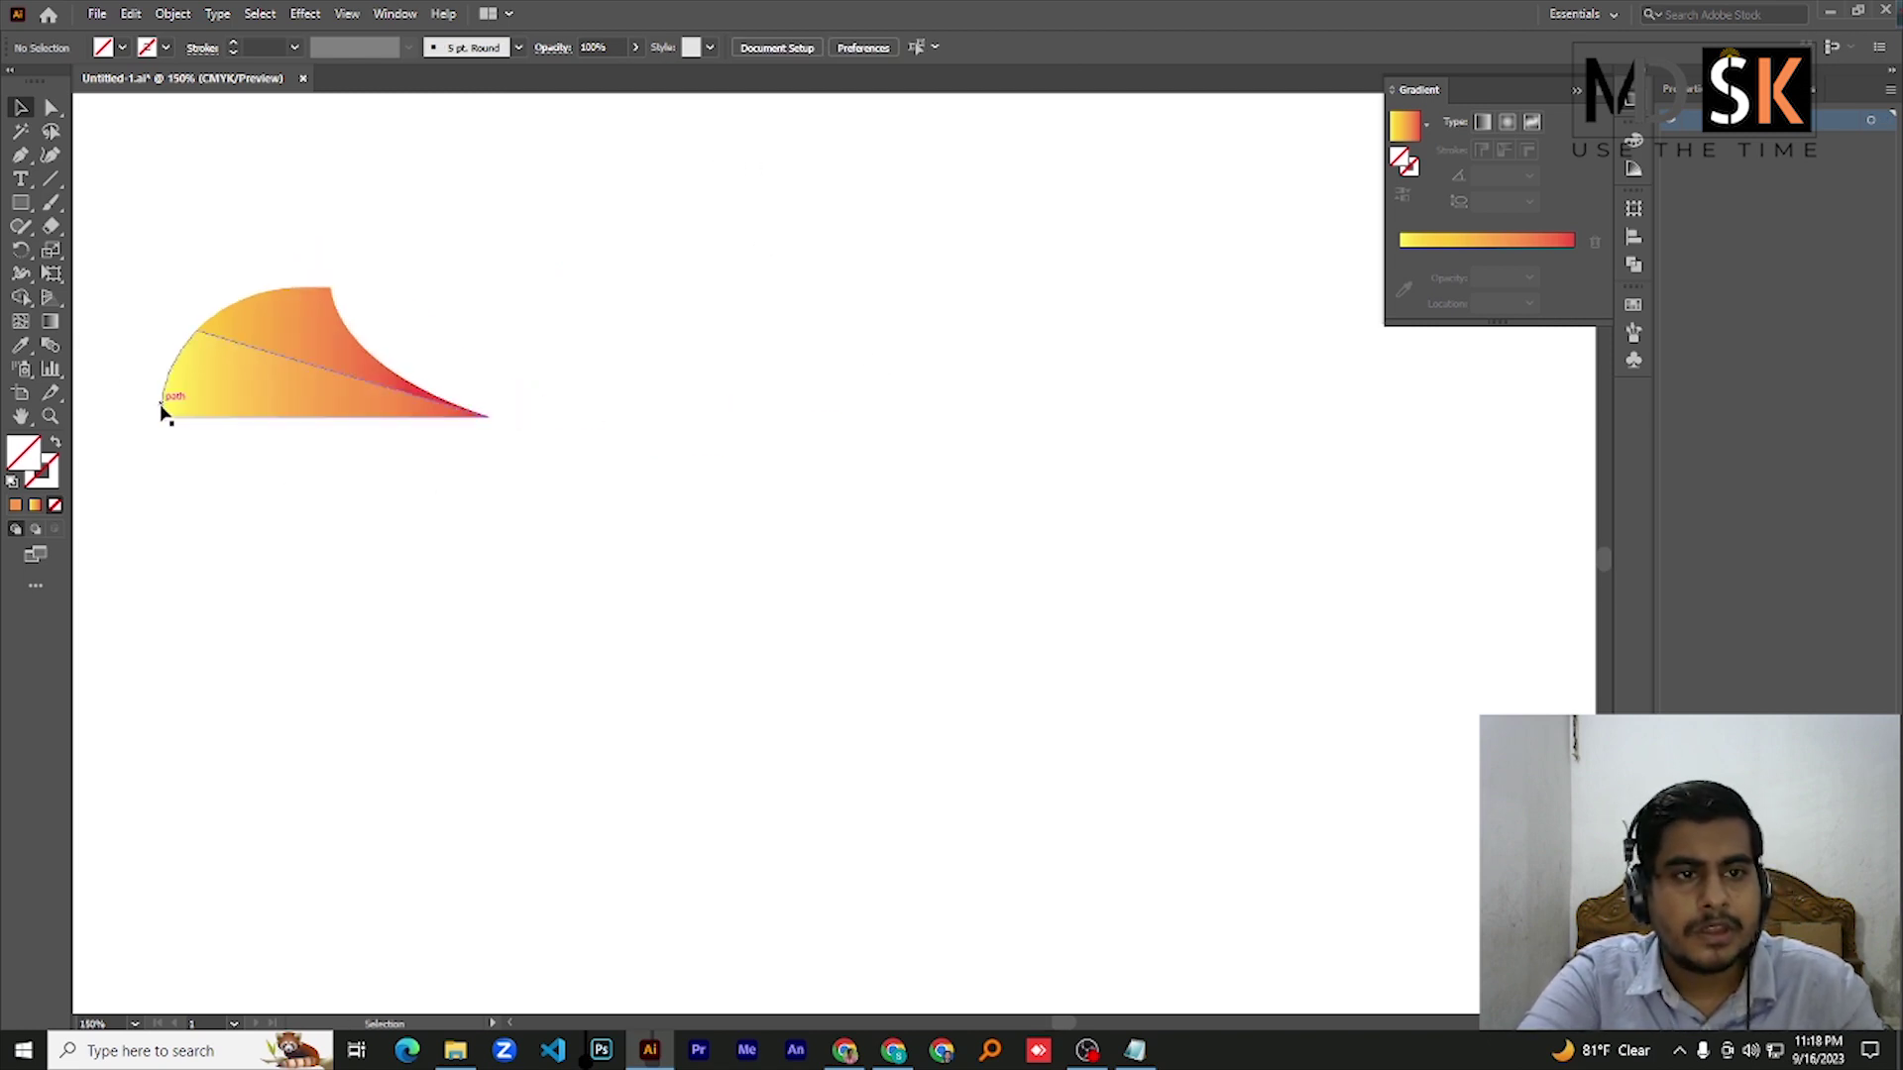
{"action": "left_click_drag", "start_coordinate": [308, 525], "coordinate": [594, 665]}
{"action": "left_click_drag", "start_coordinate": [377, 398], "coordinate": [741, 672]}
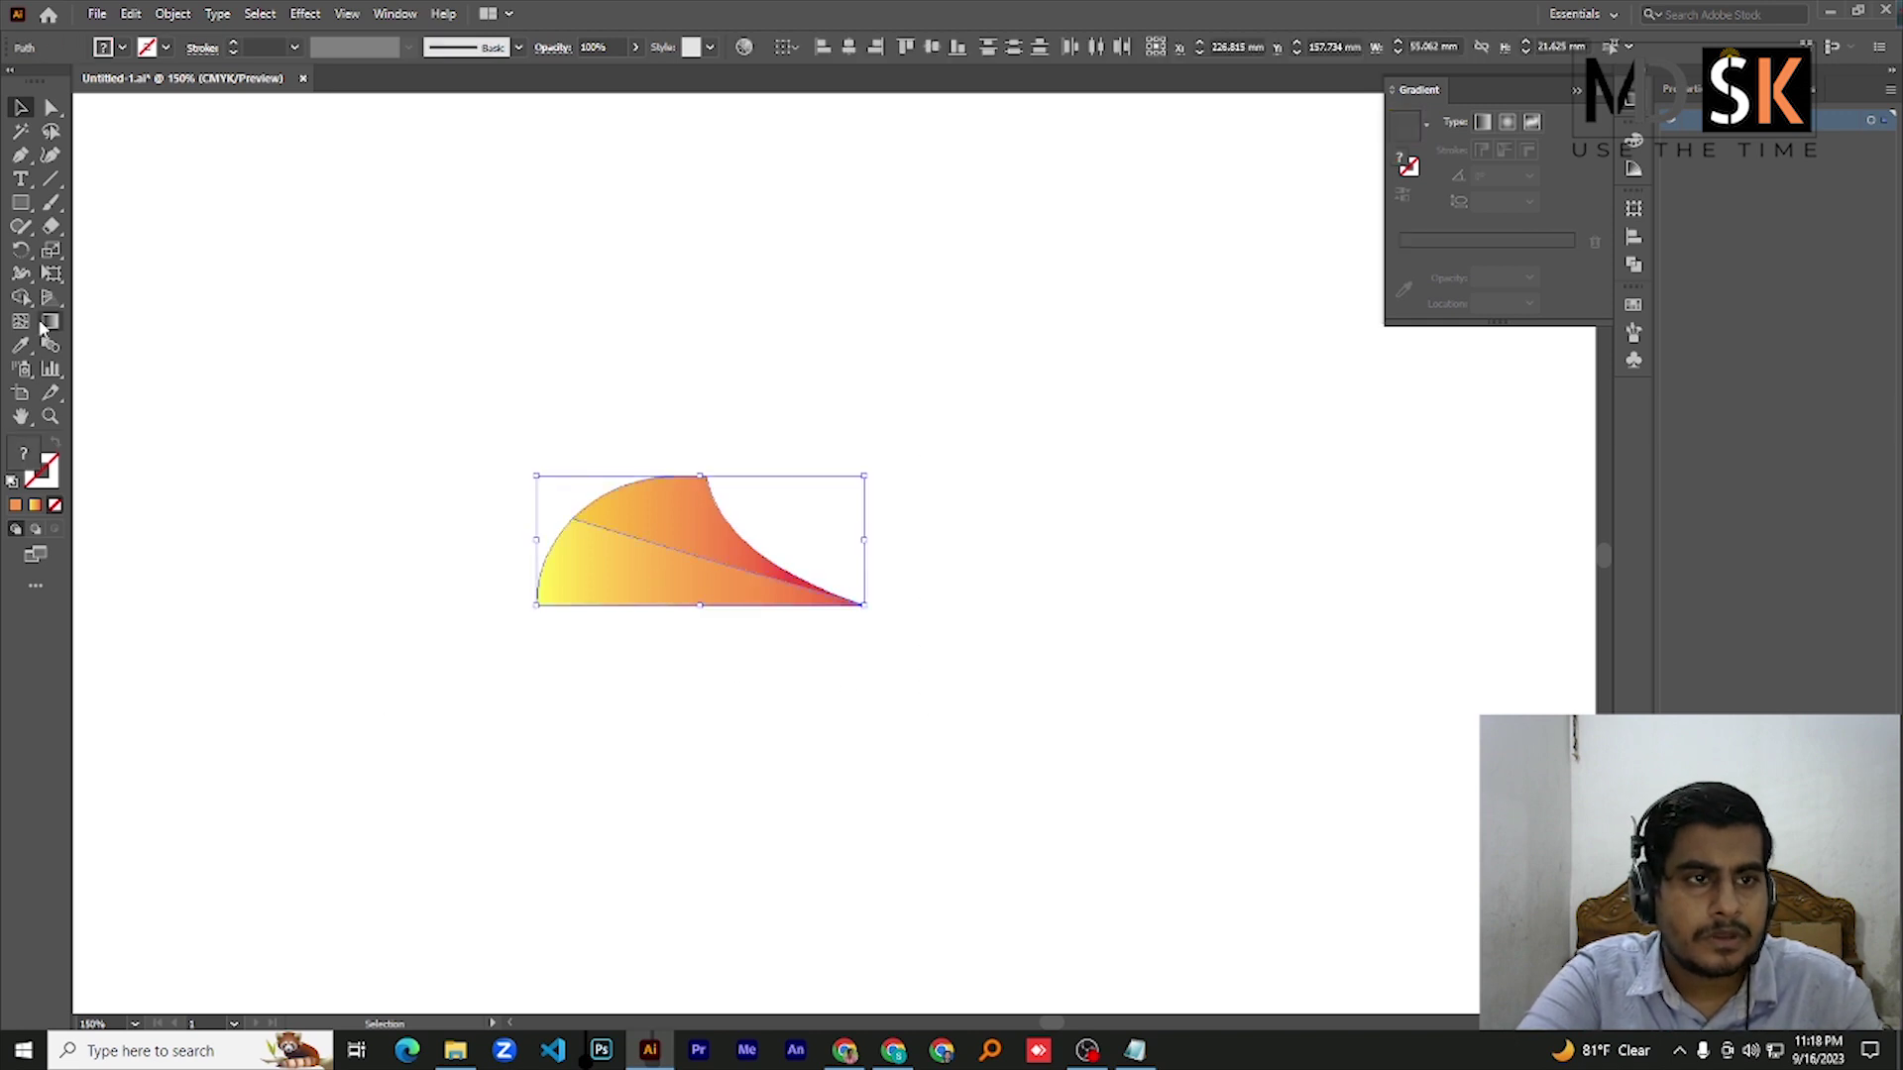
Create a copy of the two-piece petal rotated 30° about its pointed tip
{"action": "left_click", "coordinate": [22, 250]}
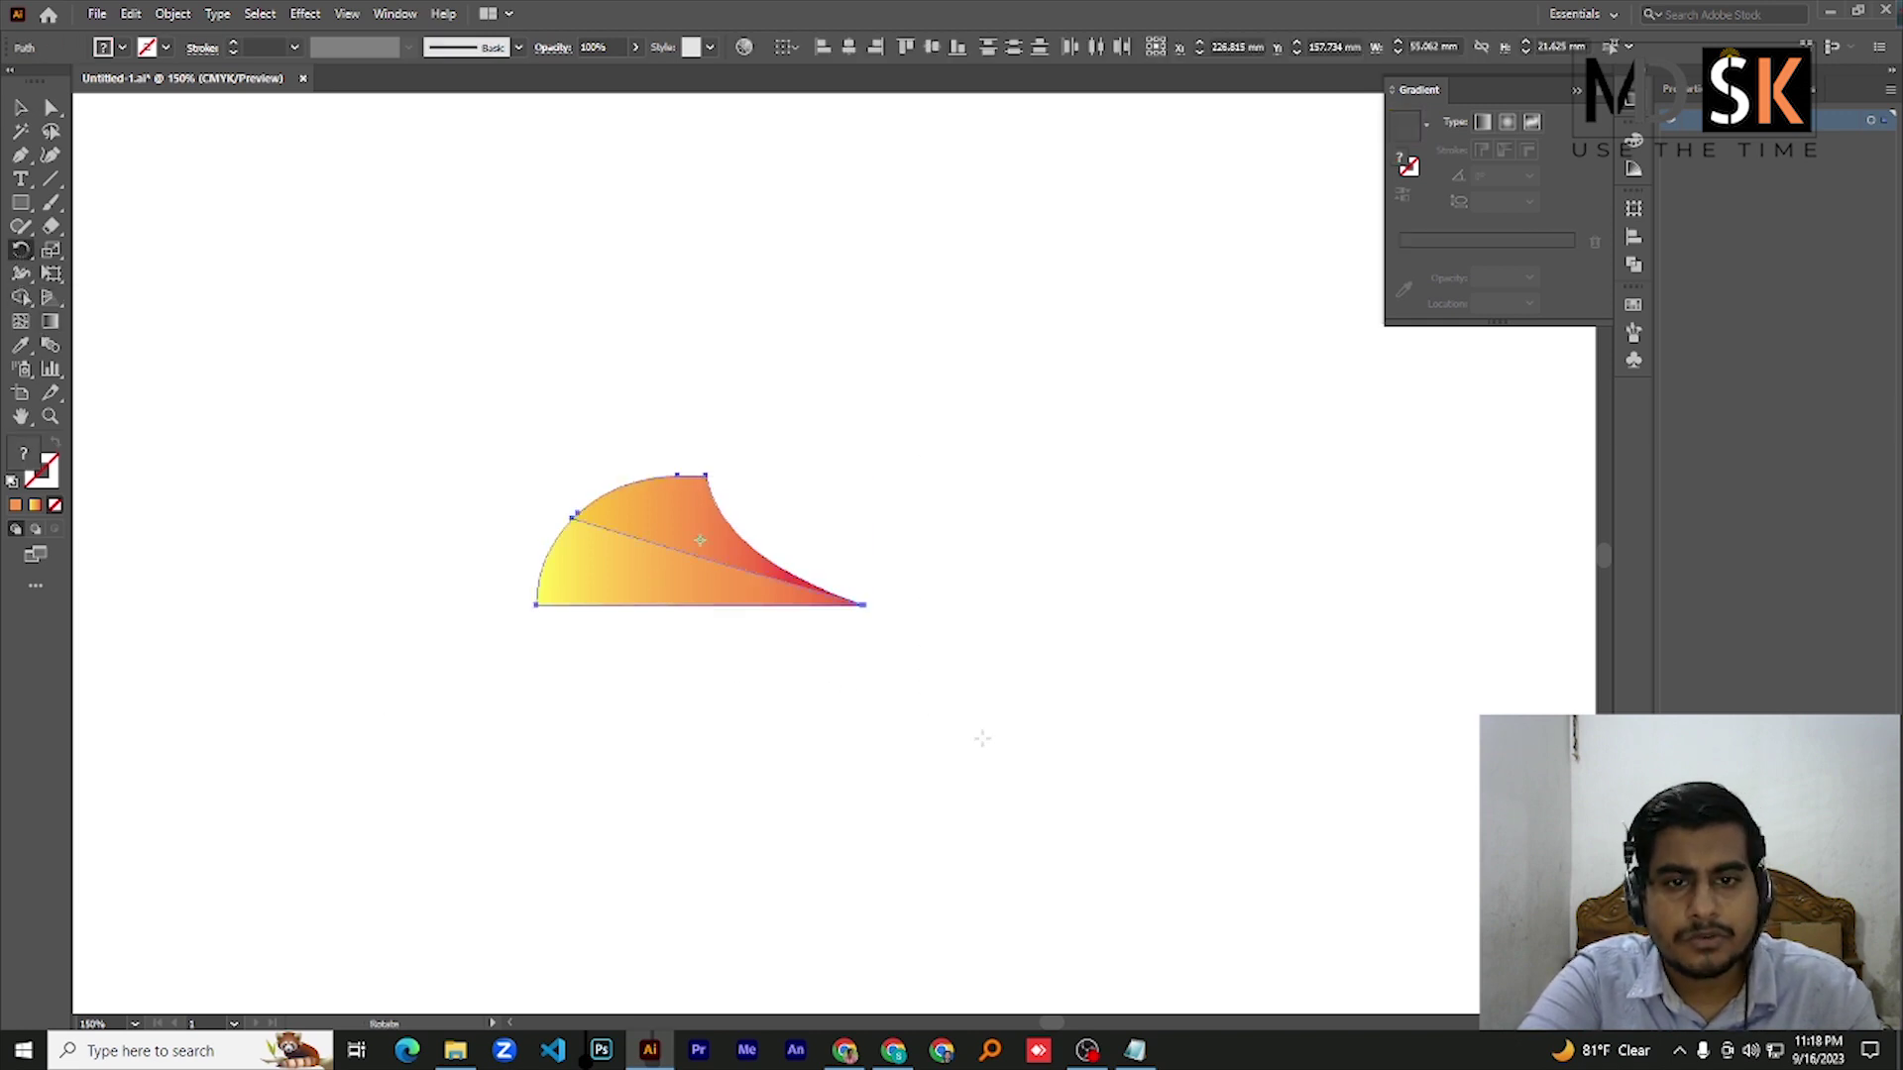
{"action": "scroll", "coordinate": [896, 607], "scroll_direction": "up", "scroll_amount": 4}
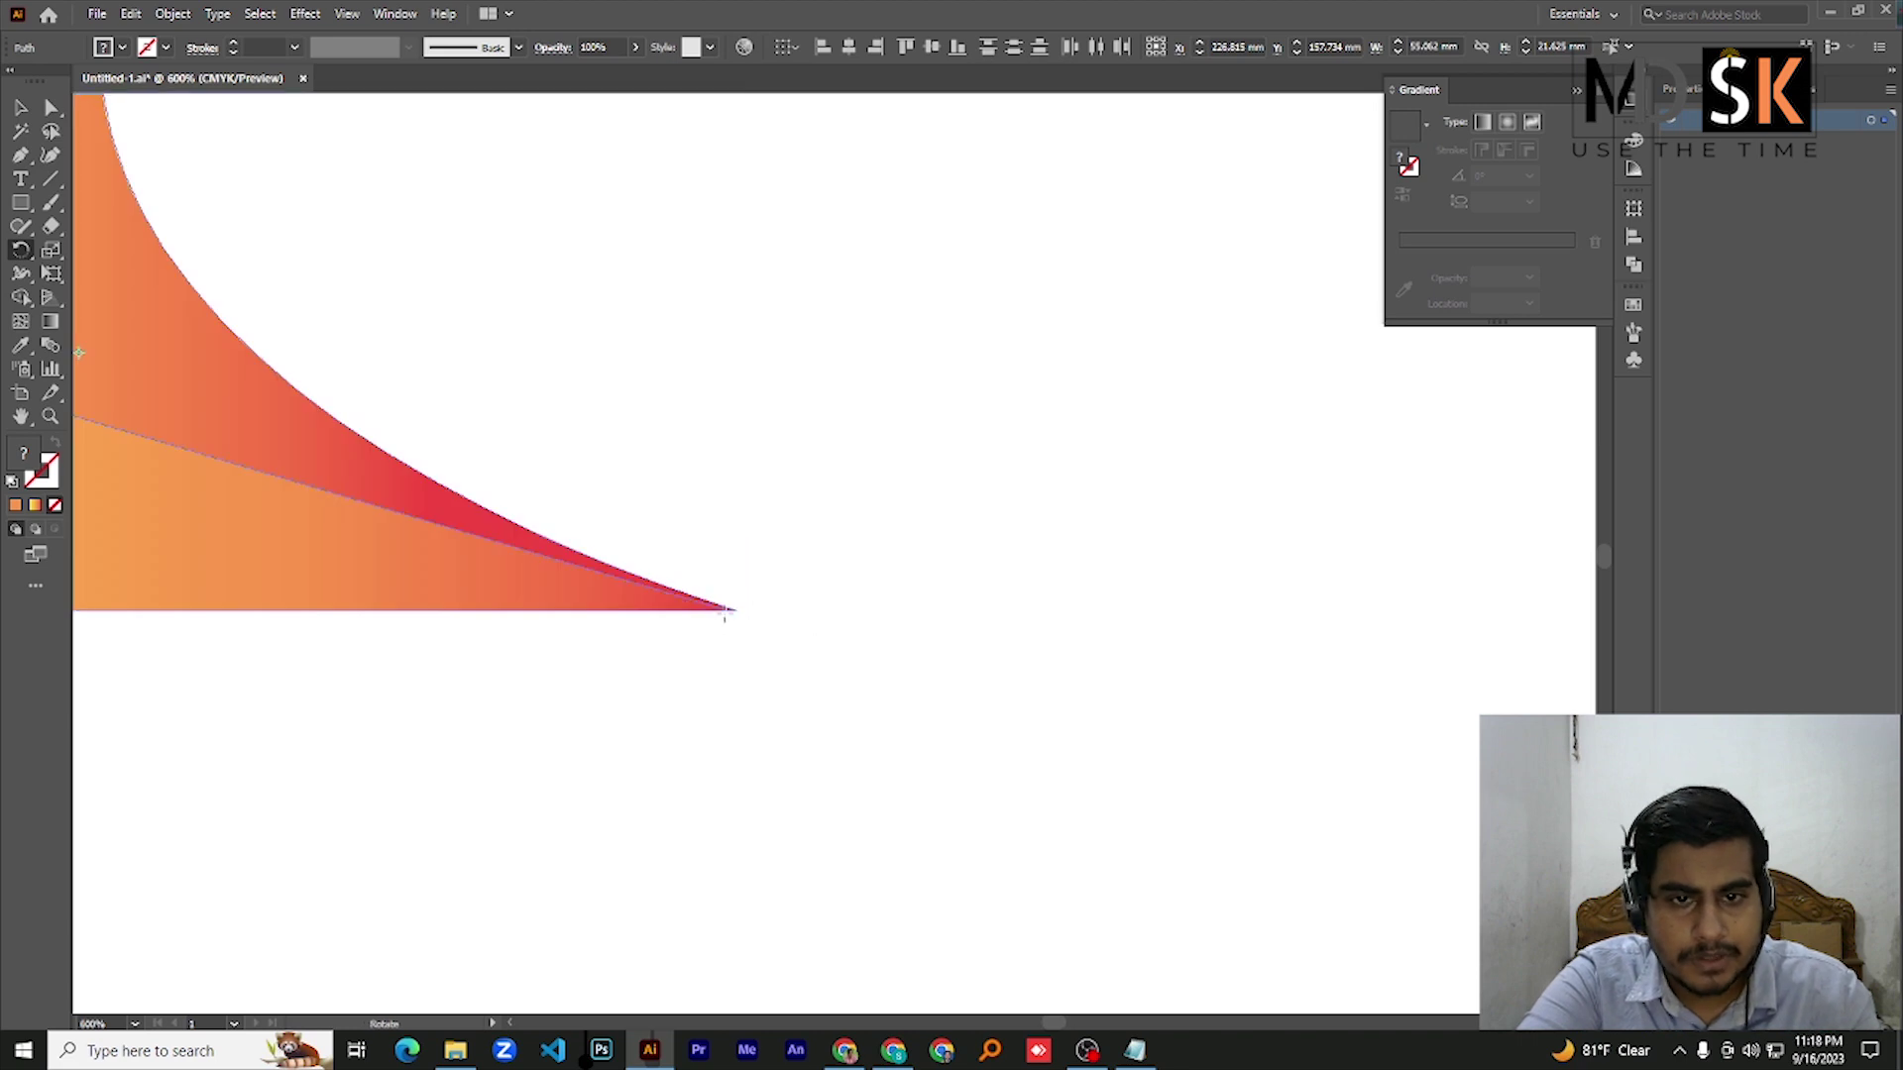
{"action": "left_click", "coordinate": [735, 610], "text": "alt"}
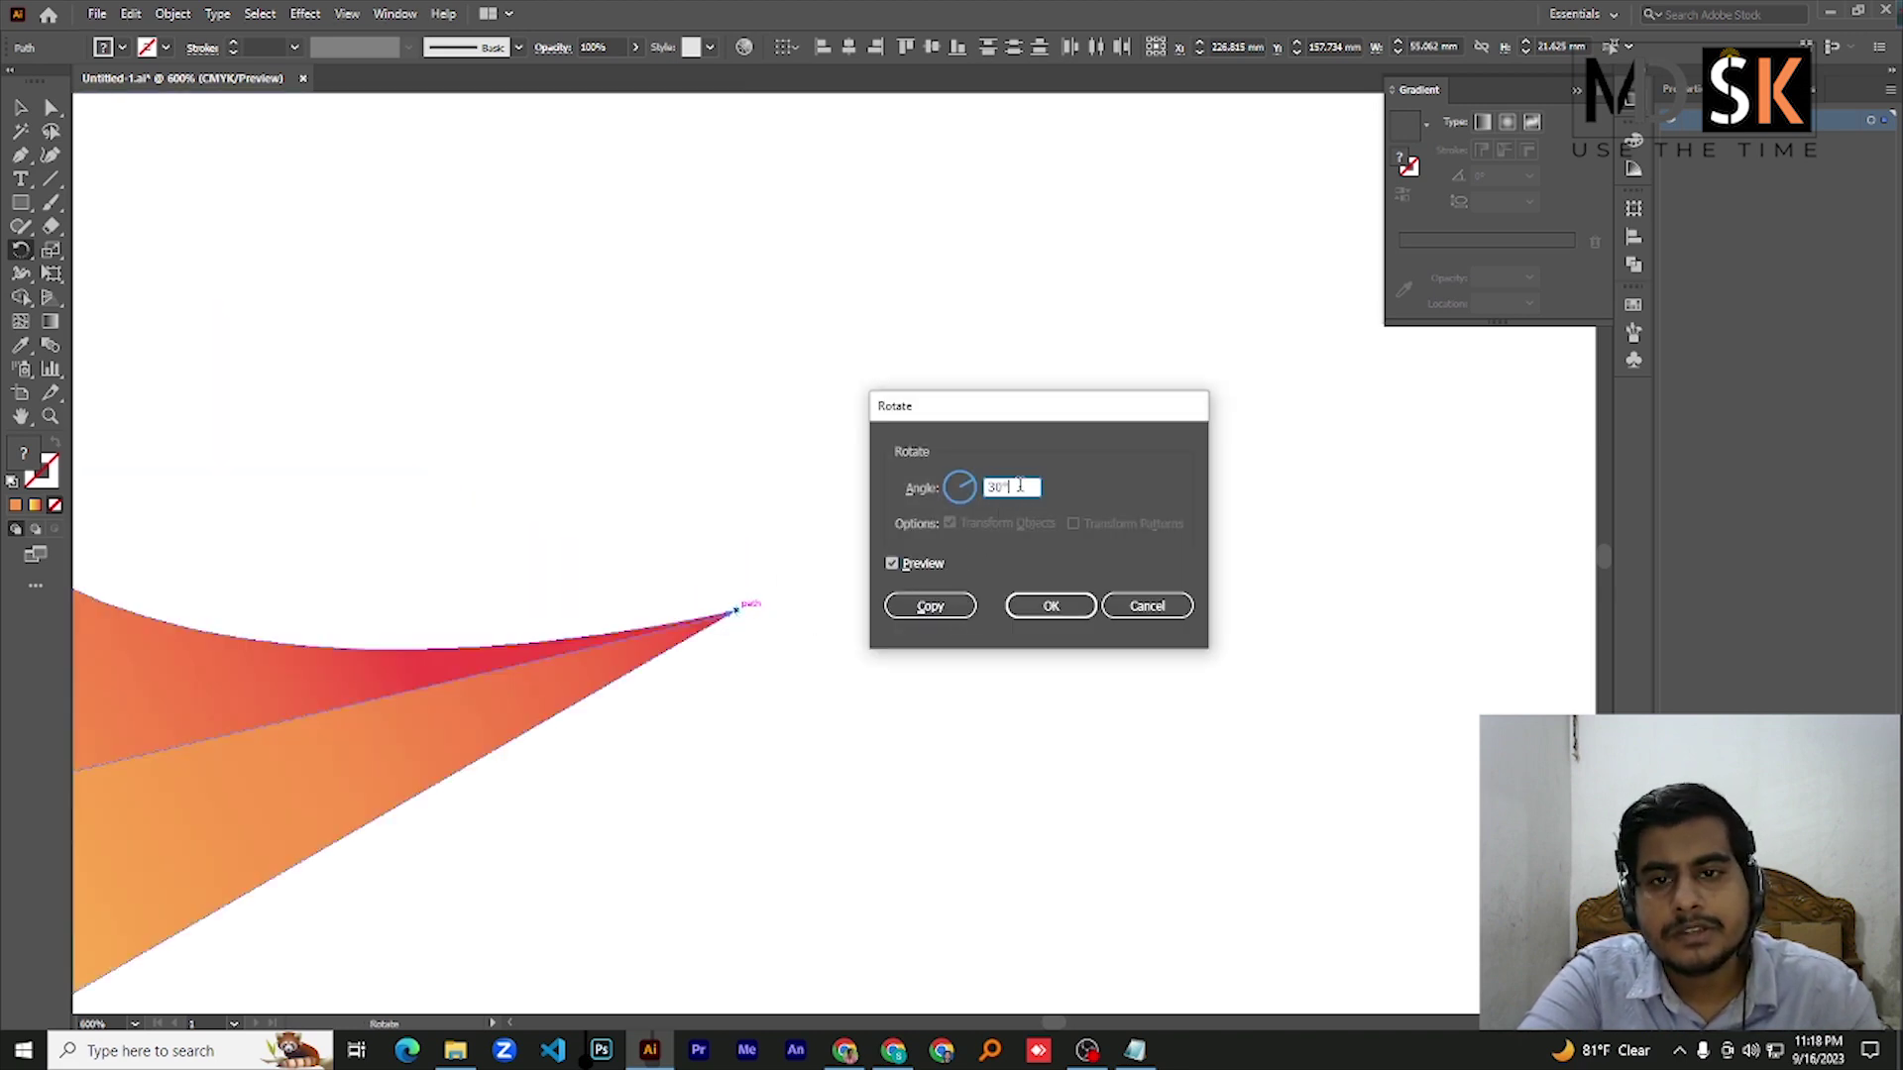
{"action": "left_click_drag", "start_coordinate": [1019, 485], "coordinate": [959, 485]}
{"action": "type", "text": "360/3"}
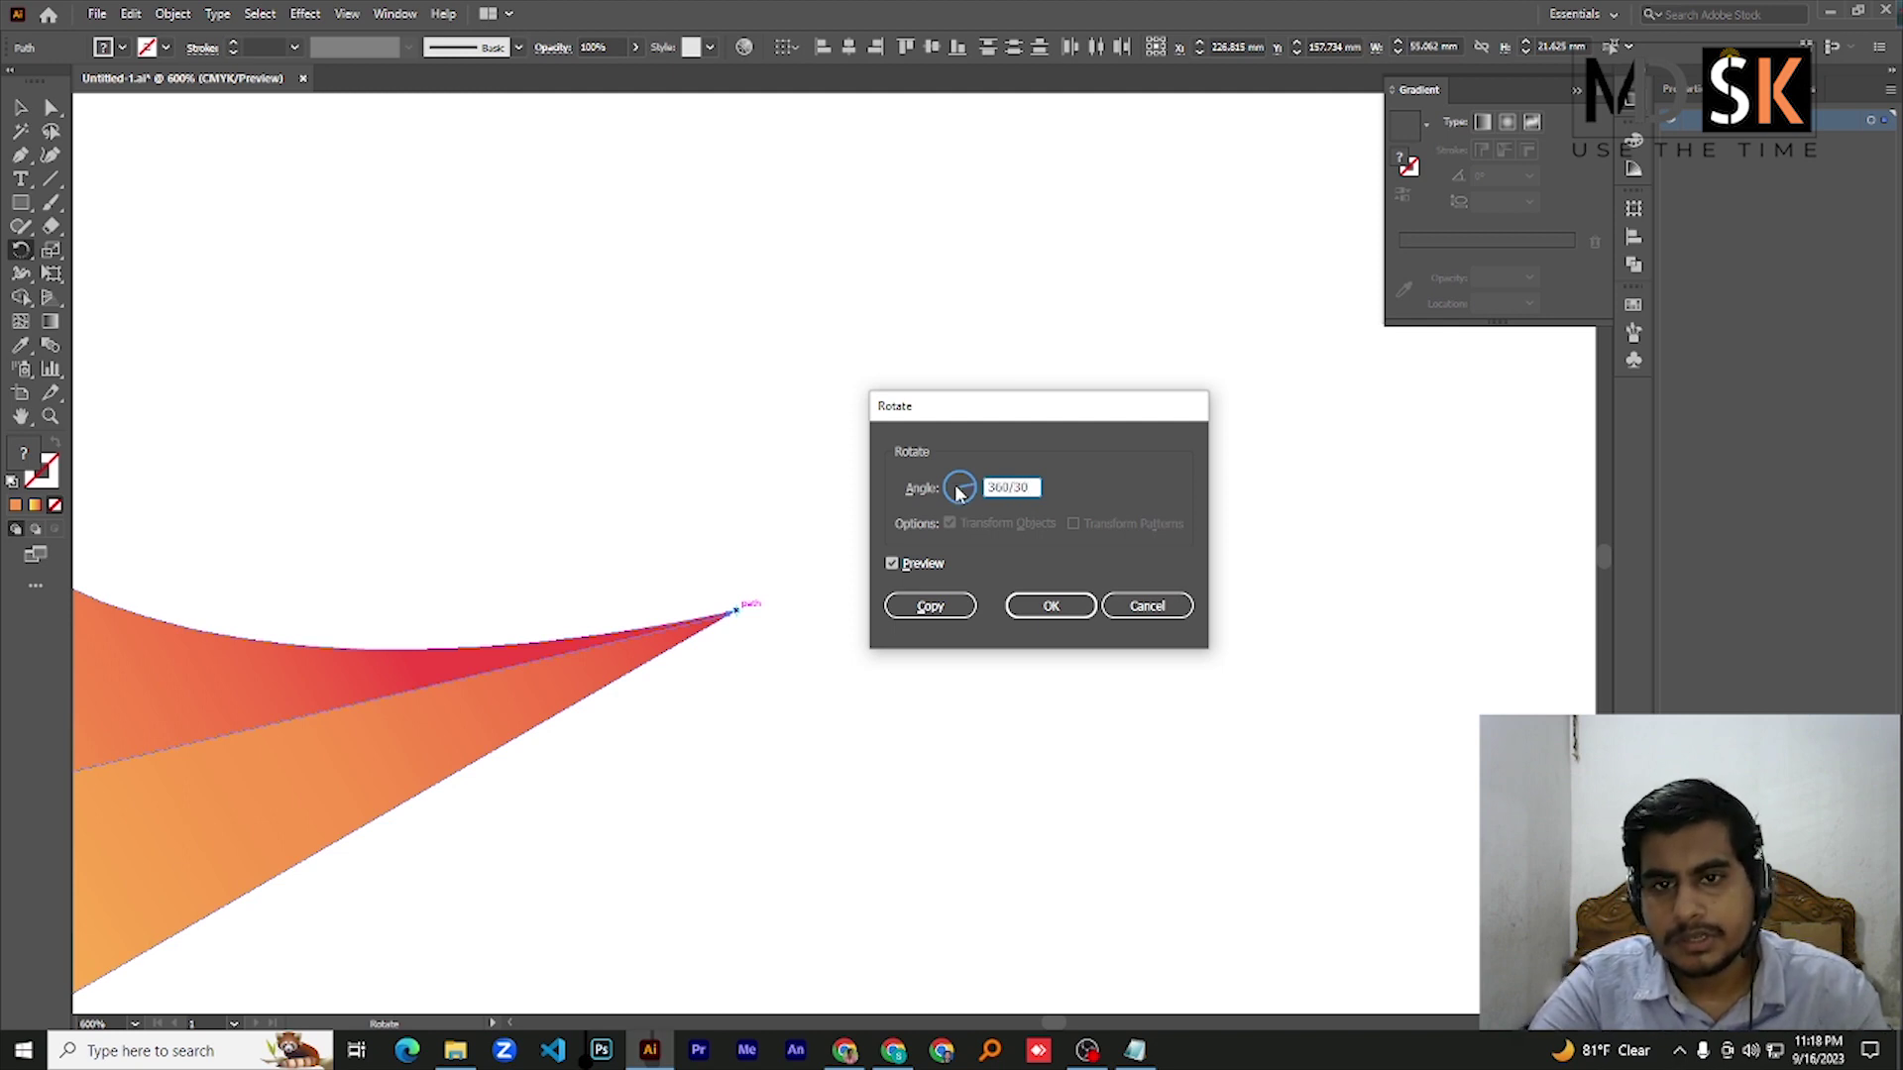
{"action": "type", "text": "12"}
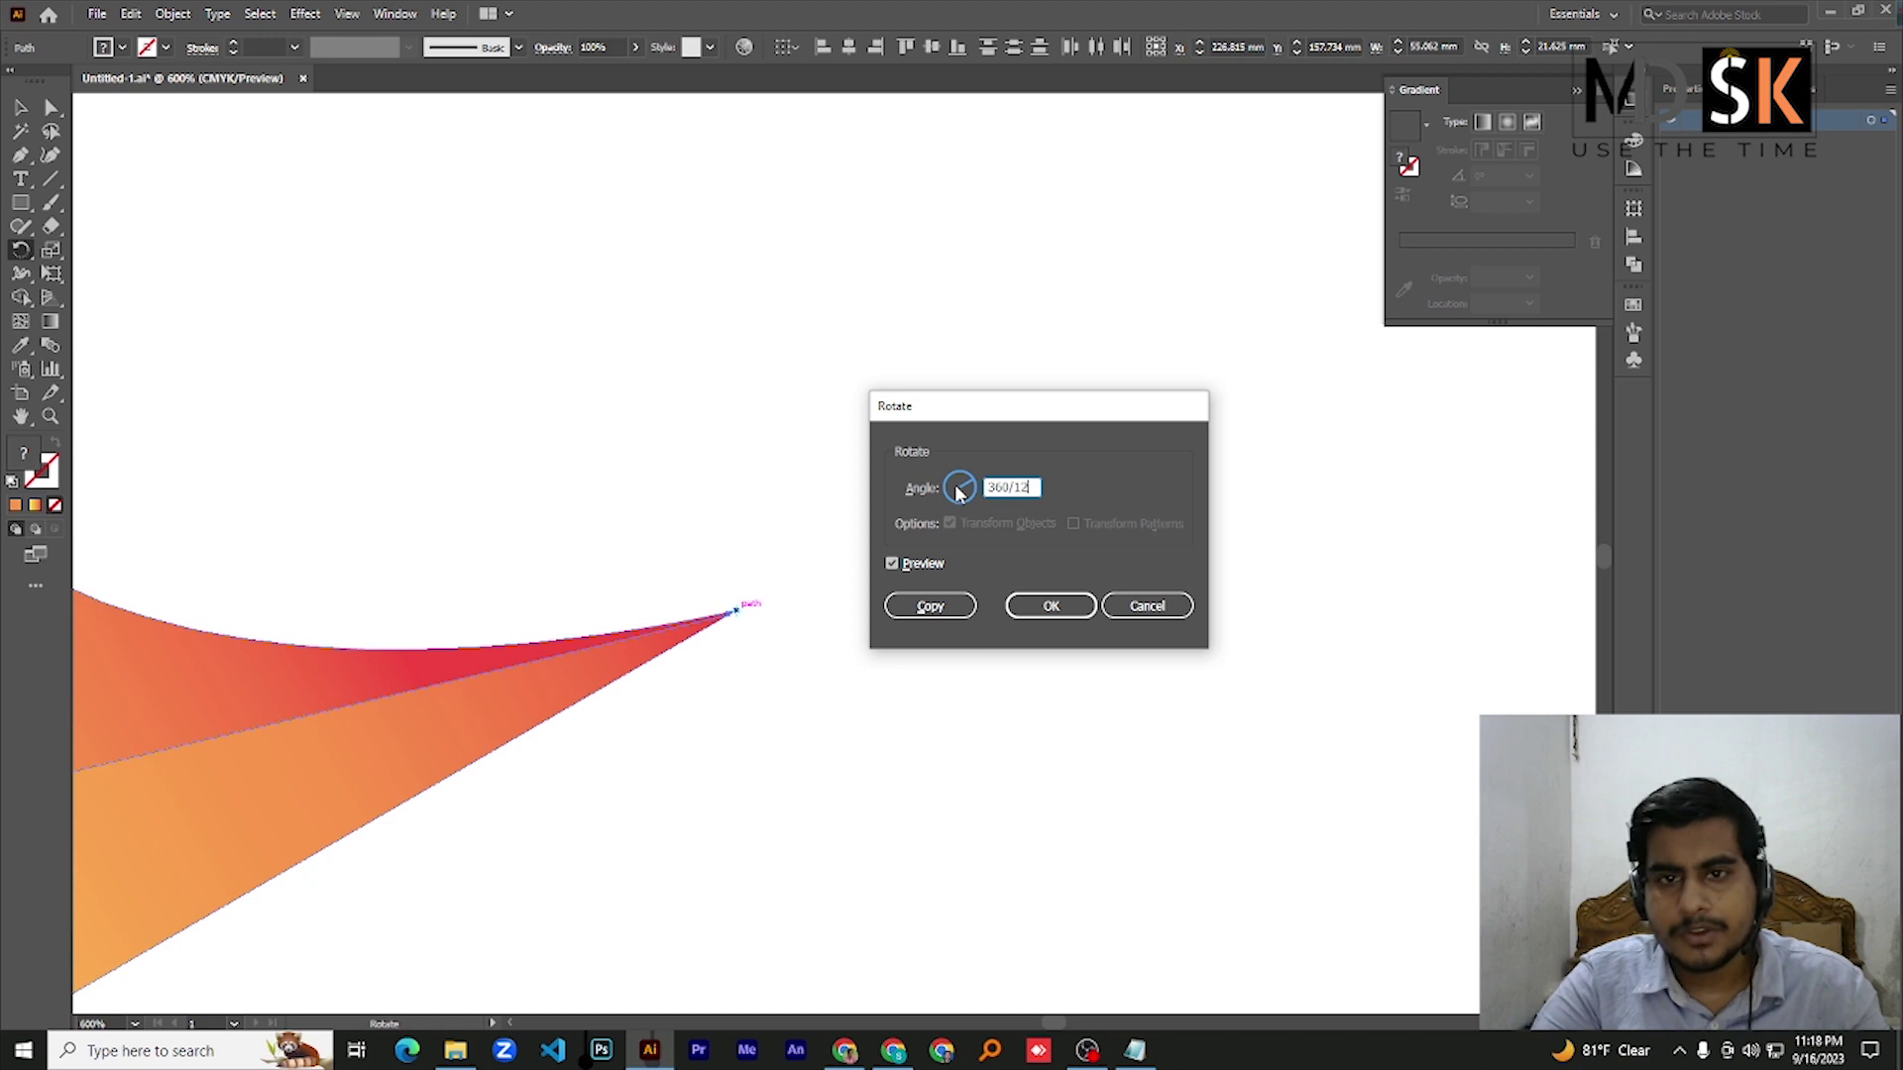
{"action": "key", "text": "ctrl+a"}
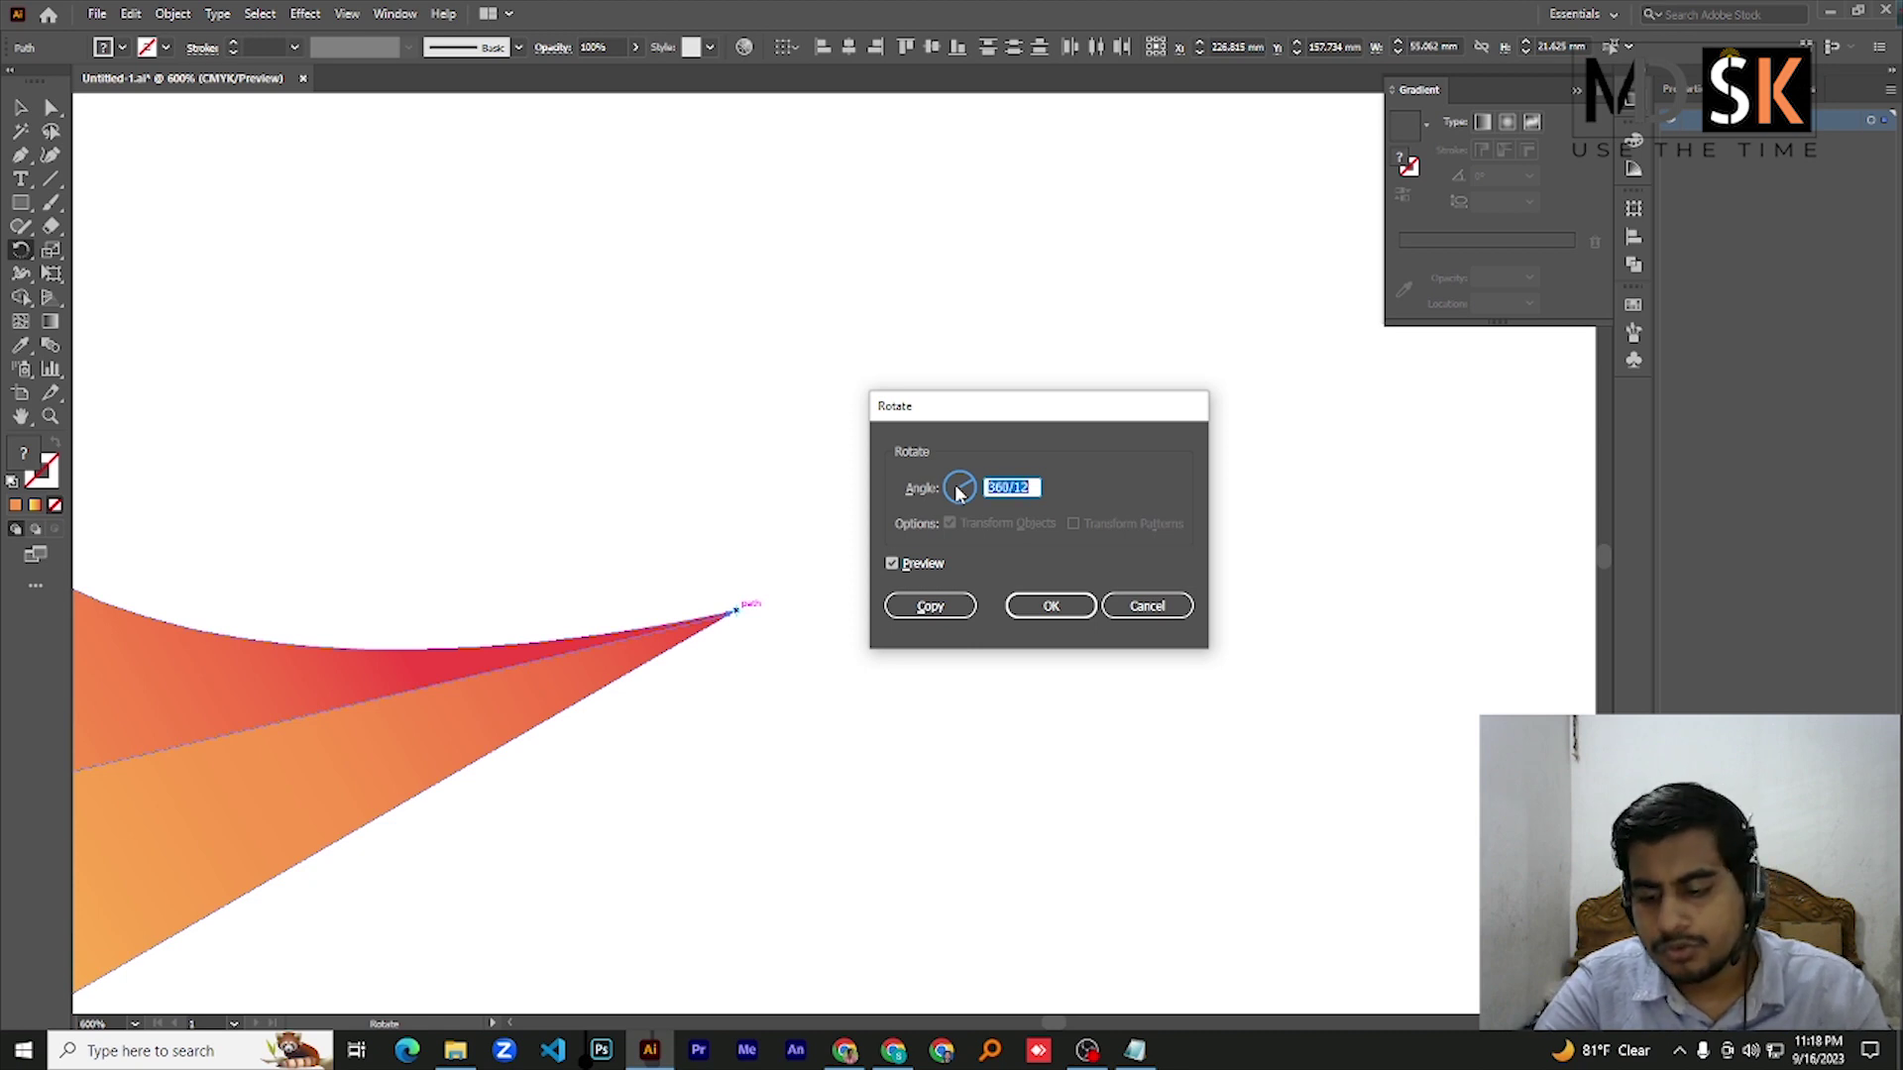
{"action": "type", "text": "30"}
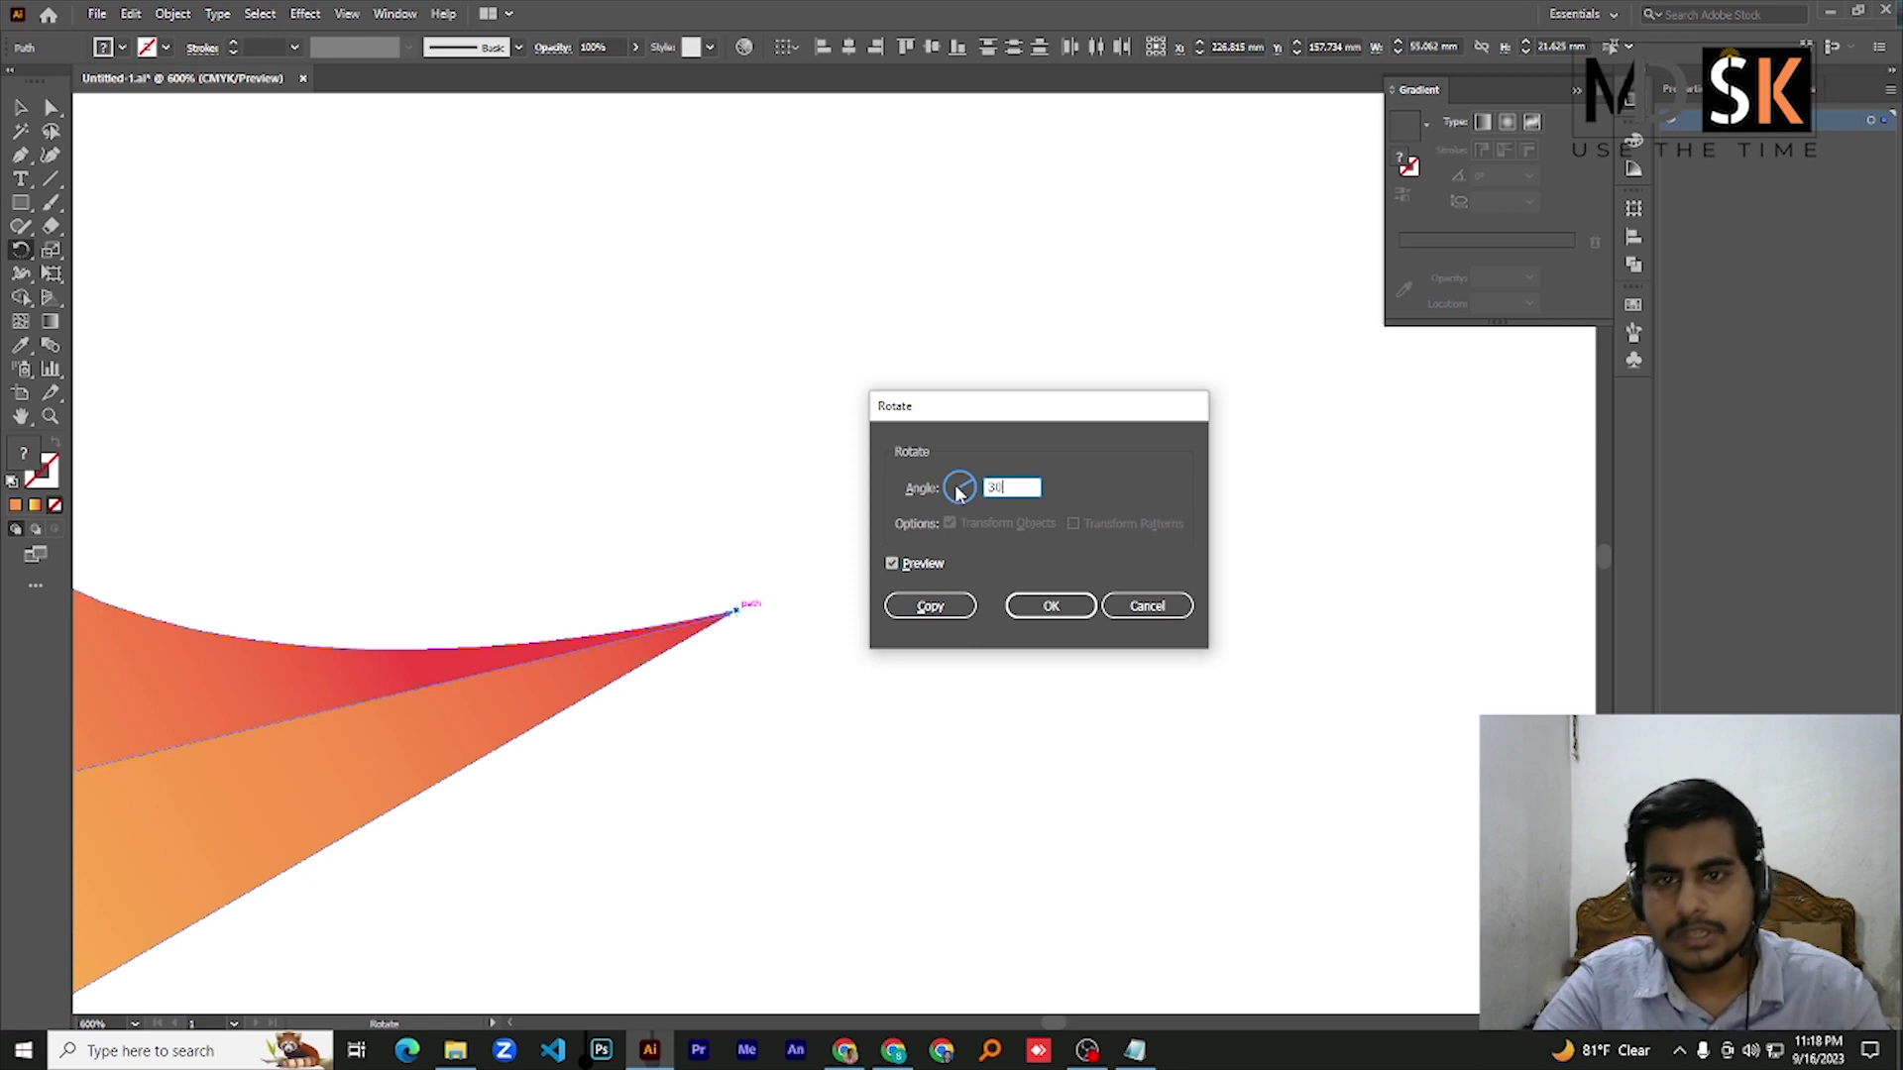
{"action": "left_click", "coordinate": [934, 609]}
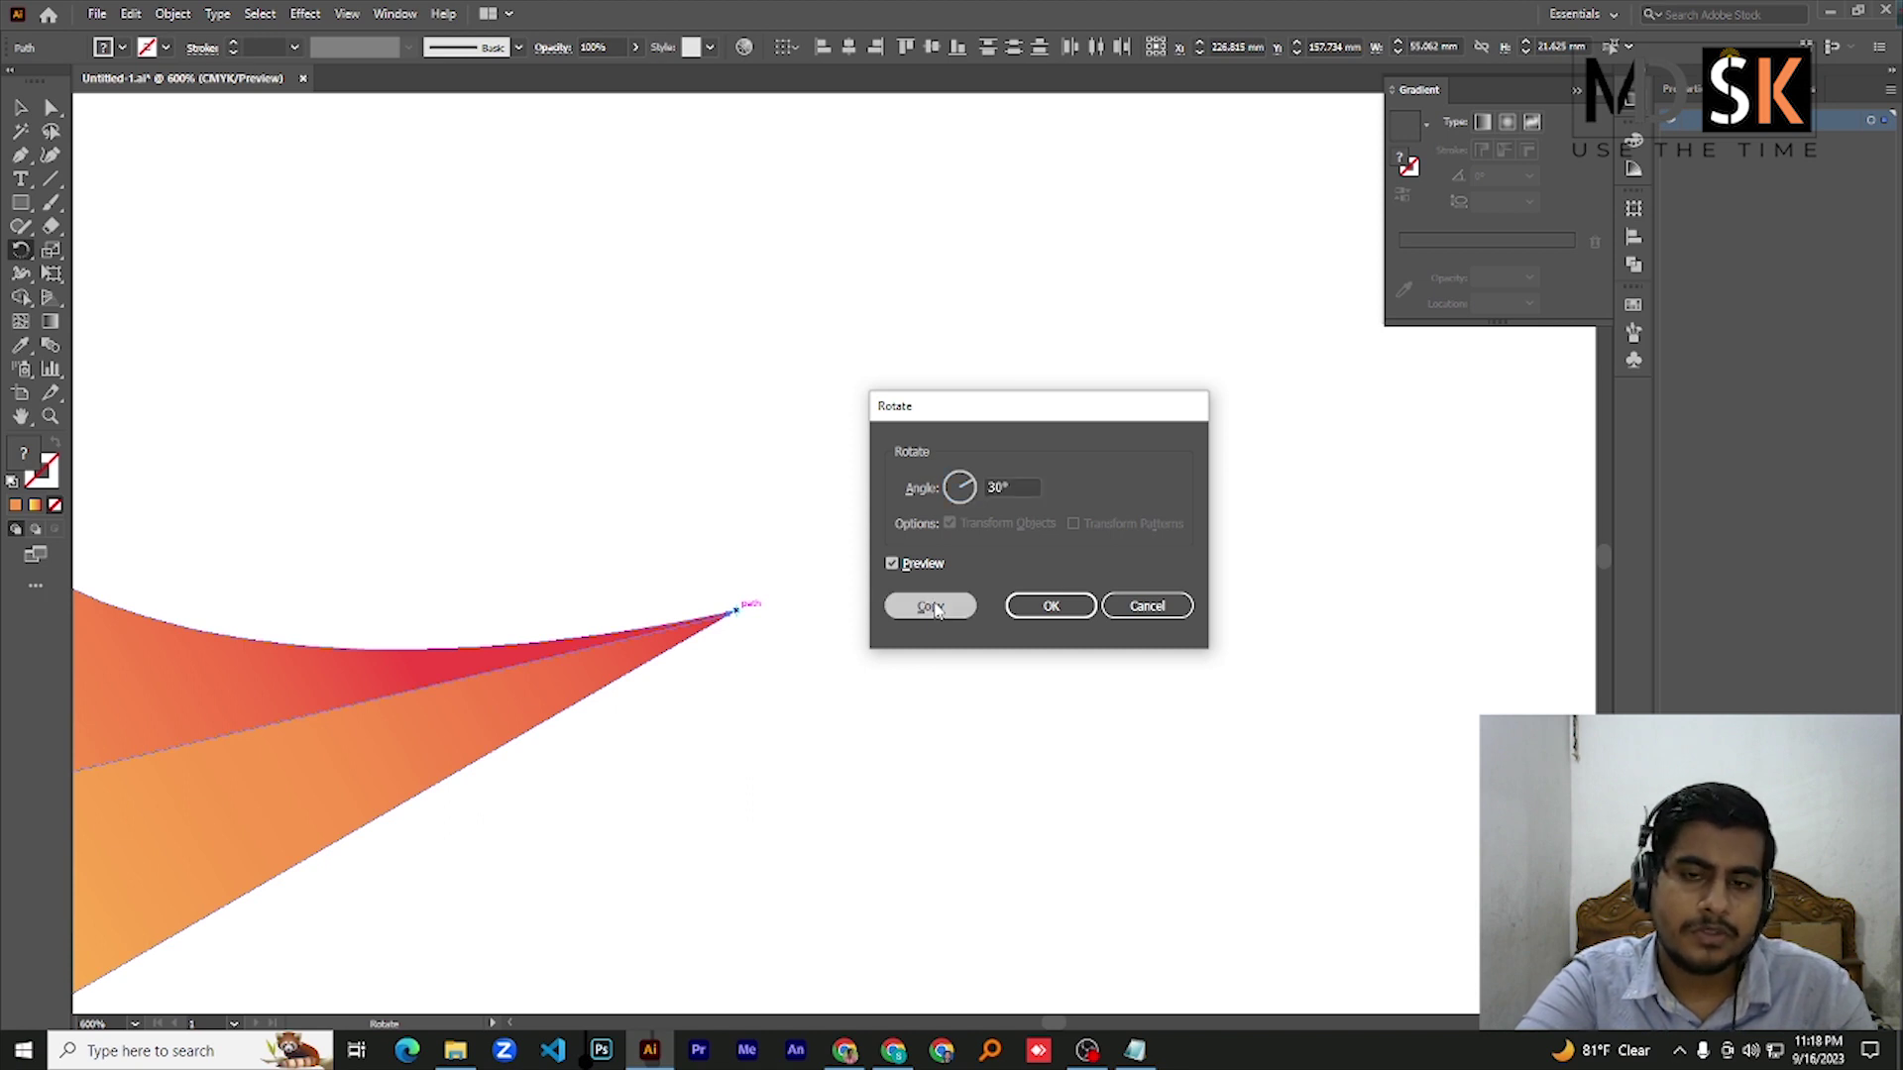
Repeat the 30° rotated copy of the petal around its pointed tip until twelve petals complete the full circle
{"action": "scroll", "coordinate": [786, 587], "scroll_direction": "down", "scroll_amount": 5}
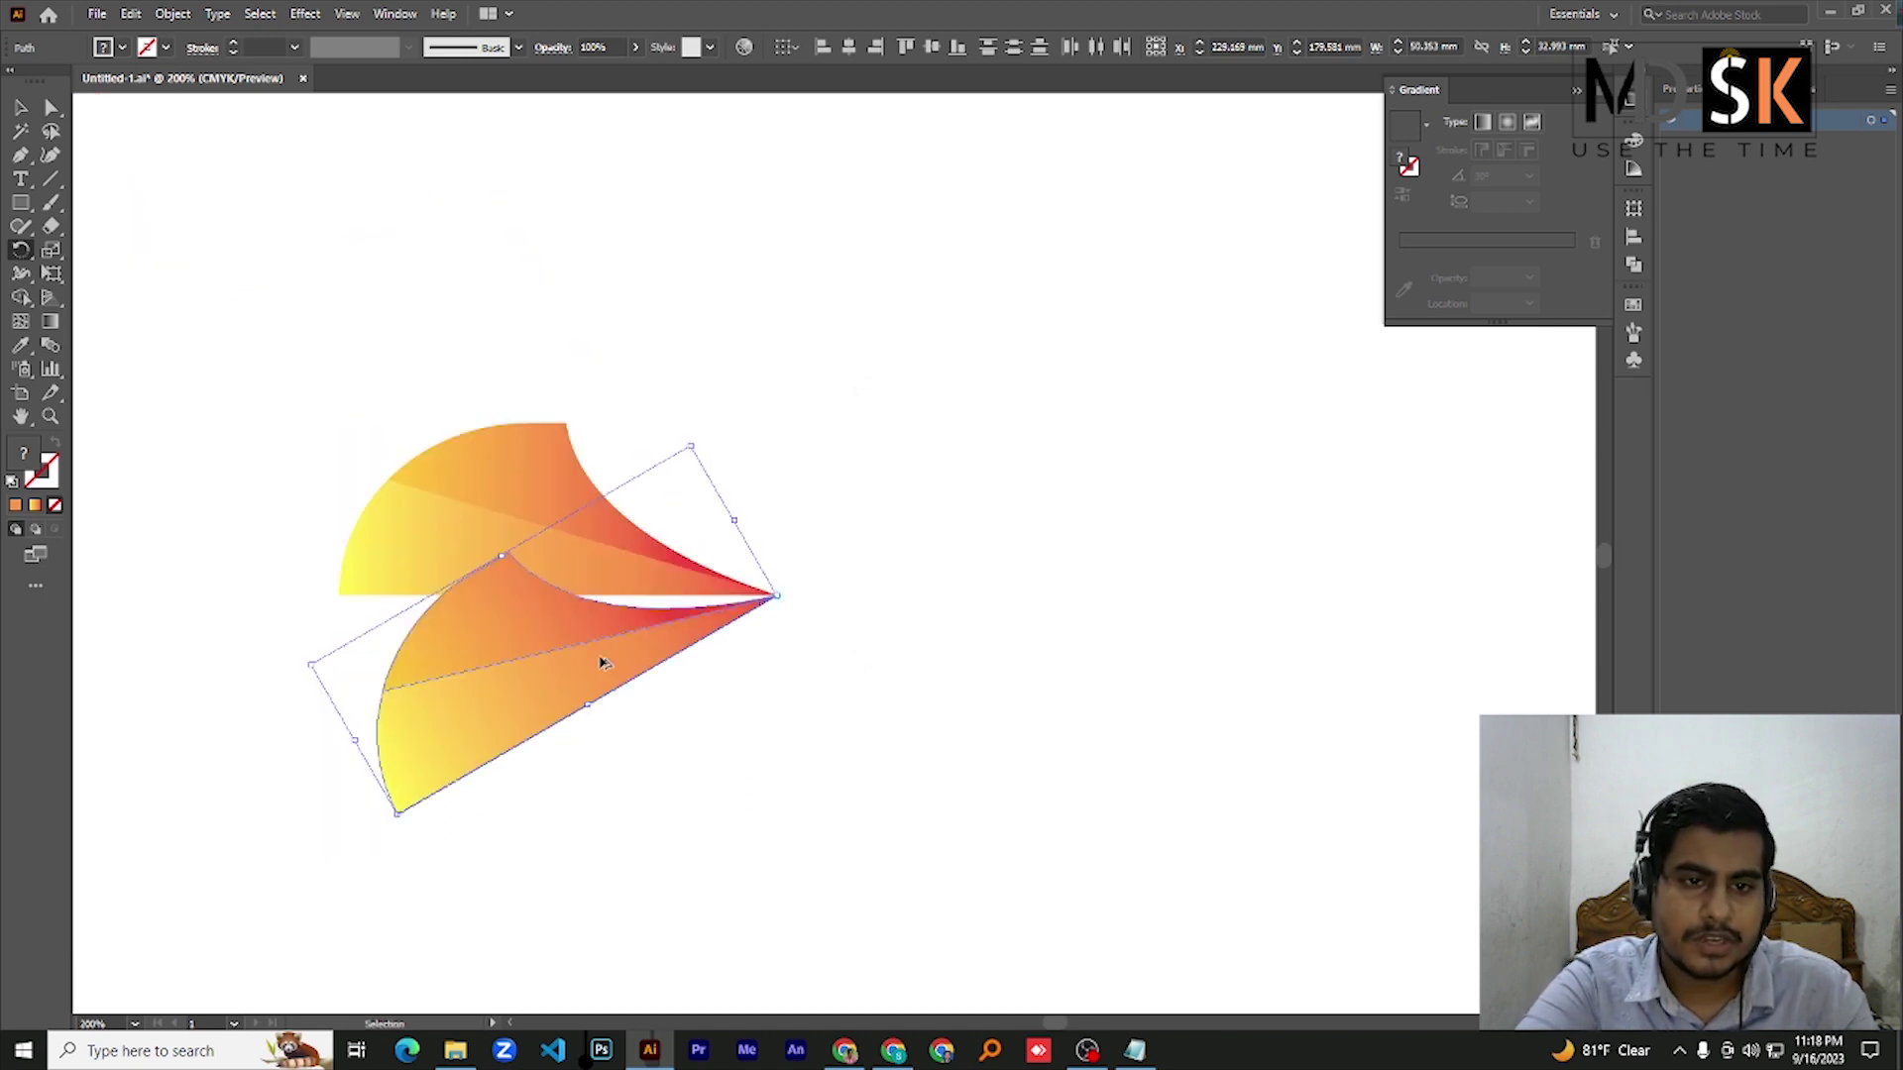
{"action": "key", "text": "ctrl"}
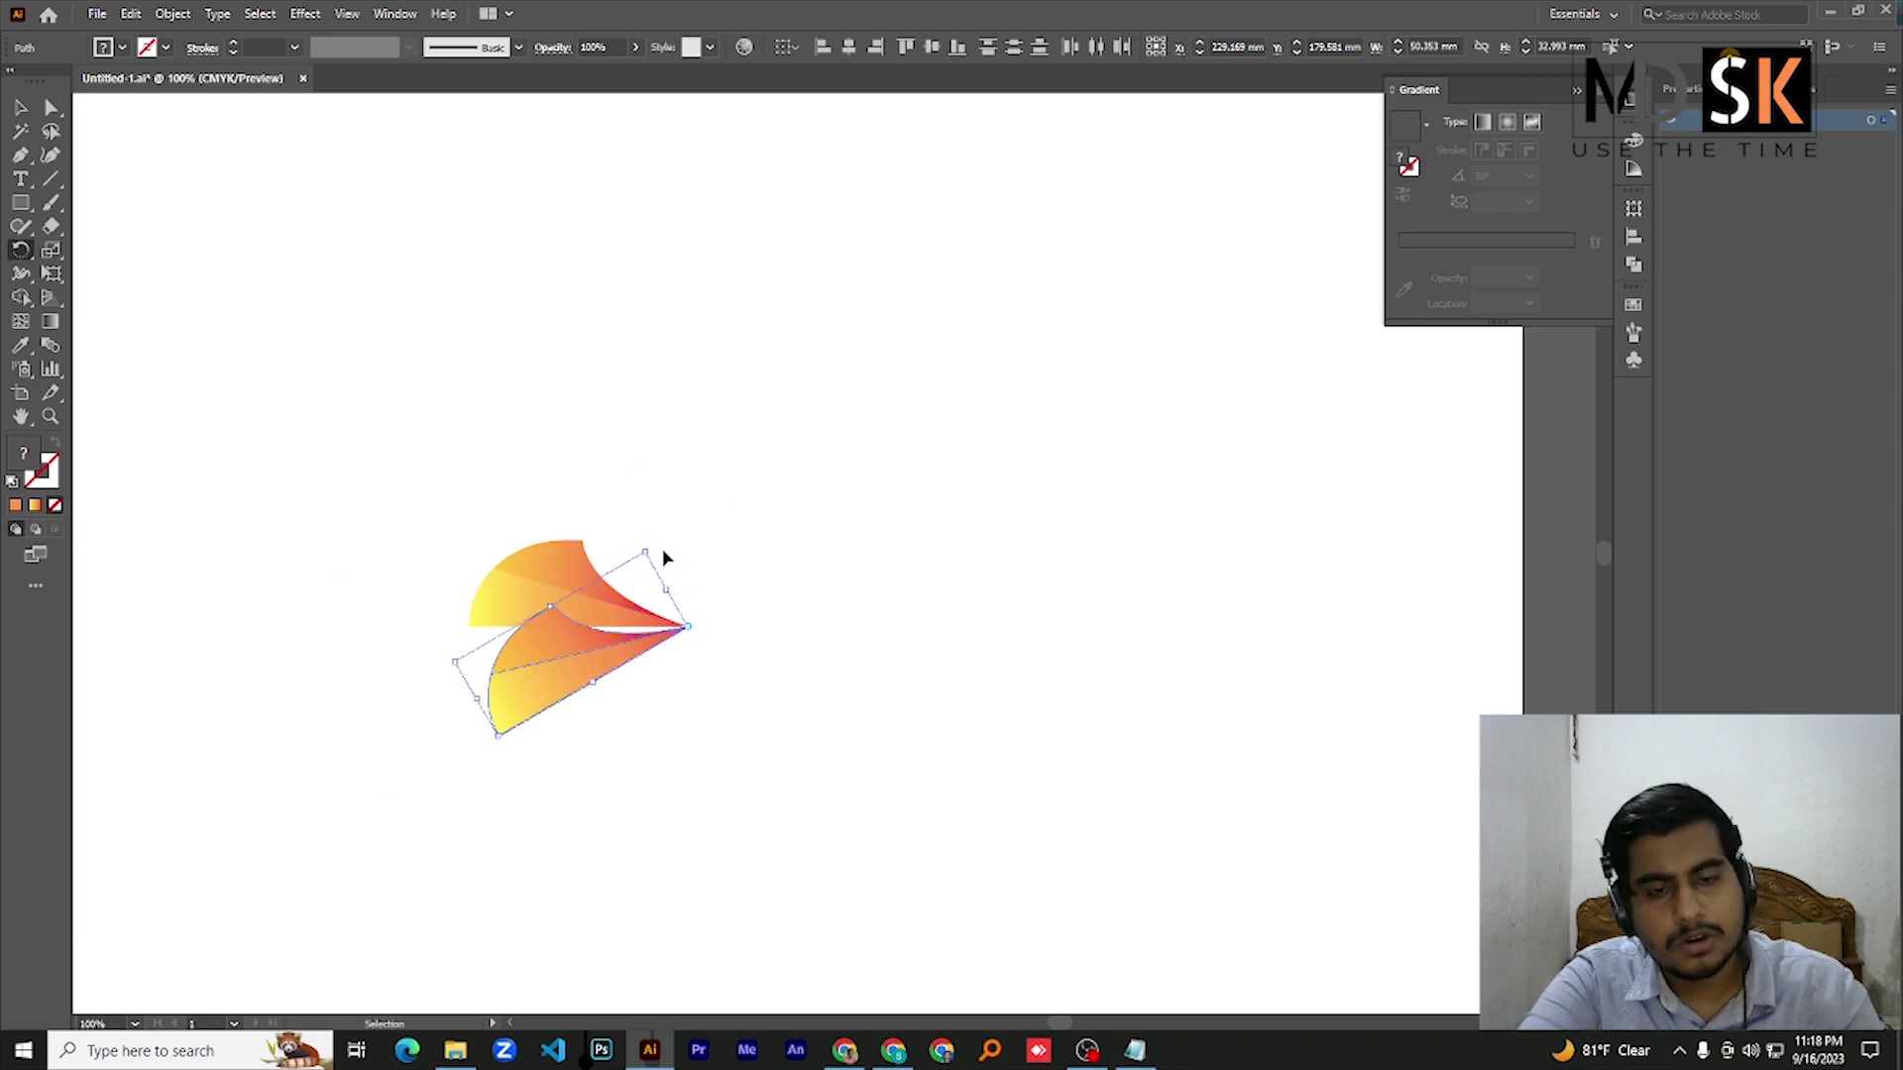
{"action": "key", "text": "ctrl+d"}
{"action": "key", "text": "ctrl+d"}
{"action": "key", "text": "ctrl+d"}
{"action": "key", "text": "ctrl+d"}
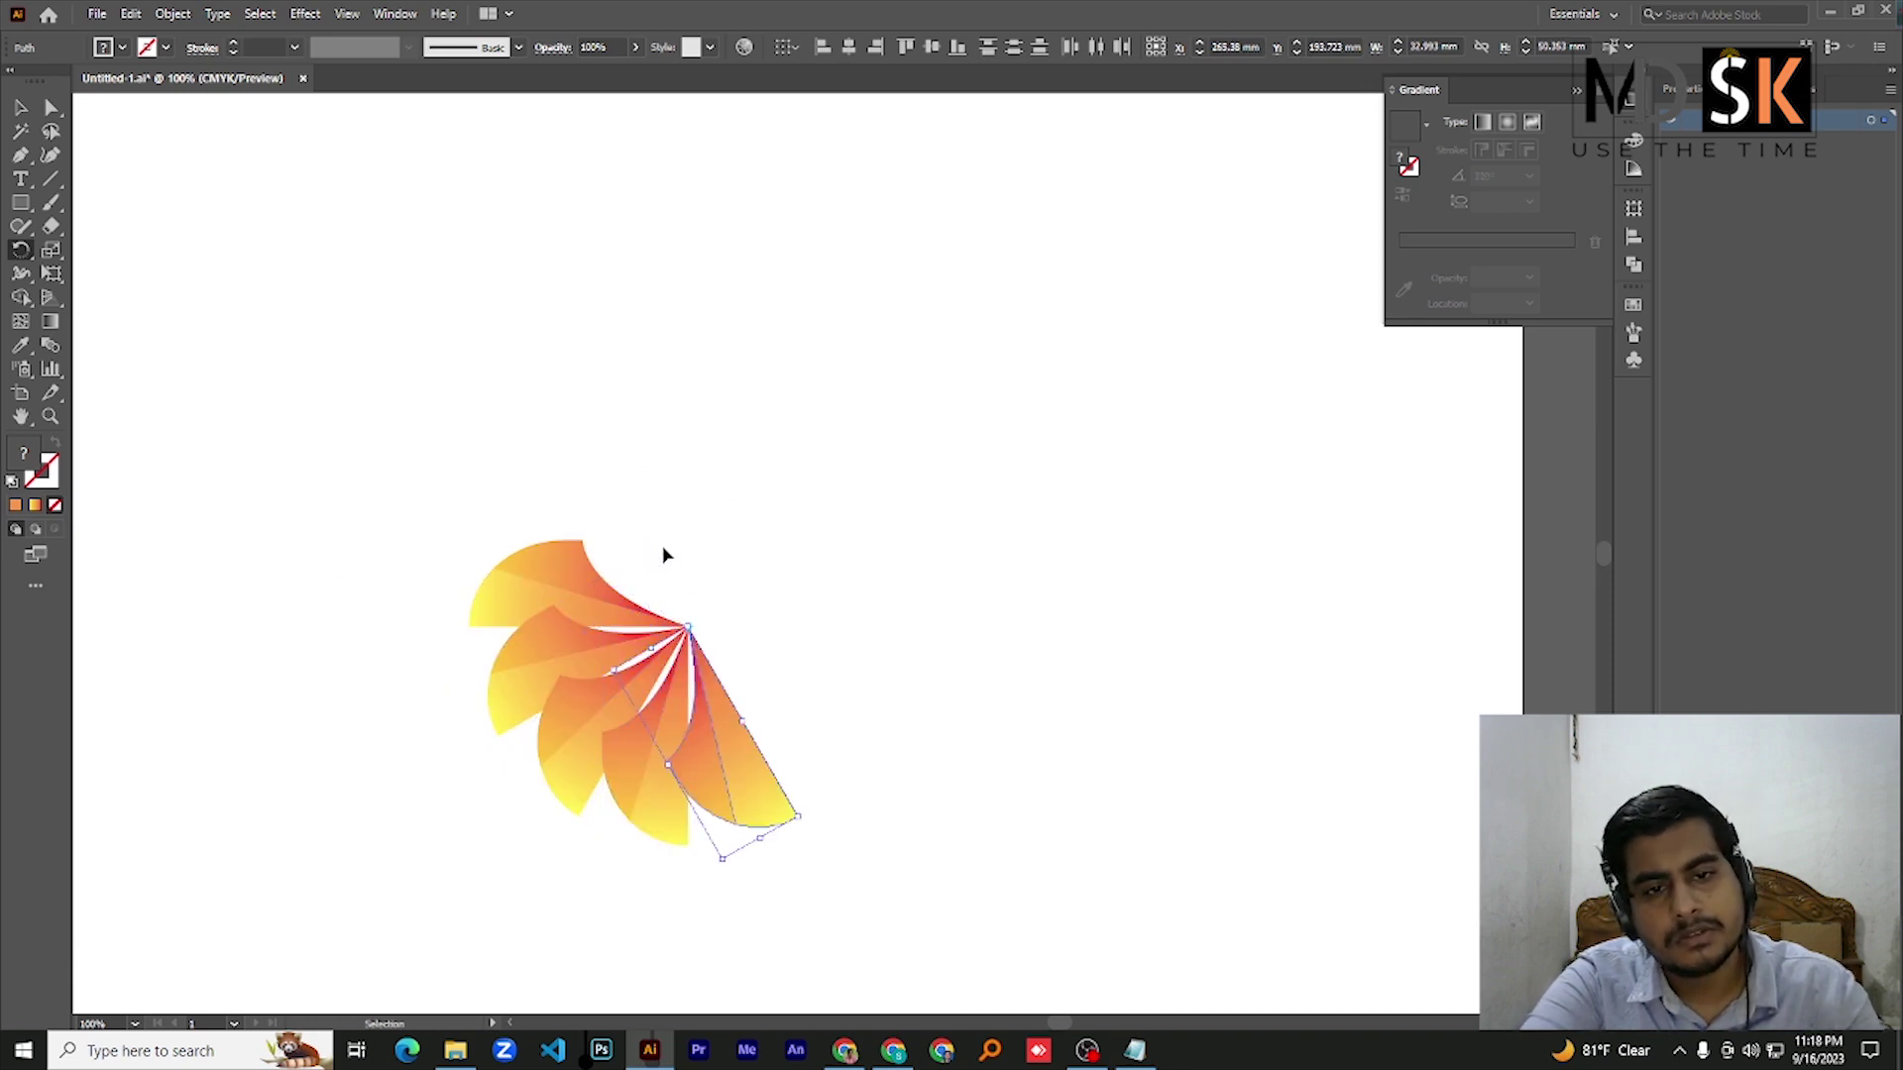
{"action": "key", "text": "ctrl+d"}
{"action": "key", "text": "ctrl+d"}
{"action": "key", "text": "ctrl+d"}
{"action": "key", "text": "ctrl+d"}
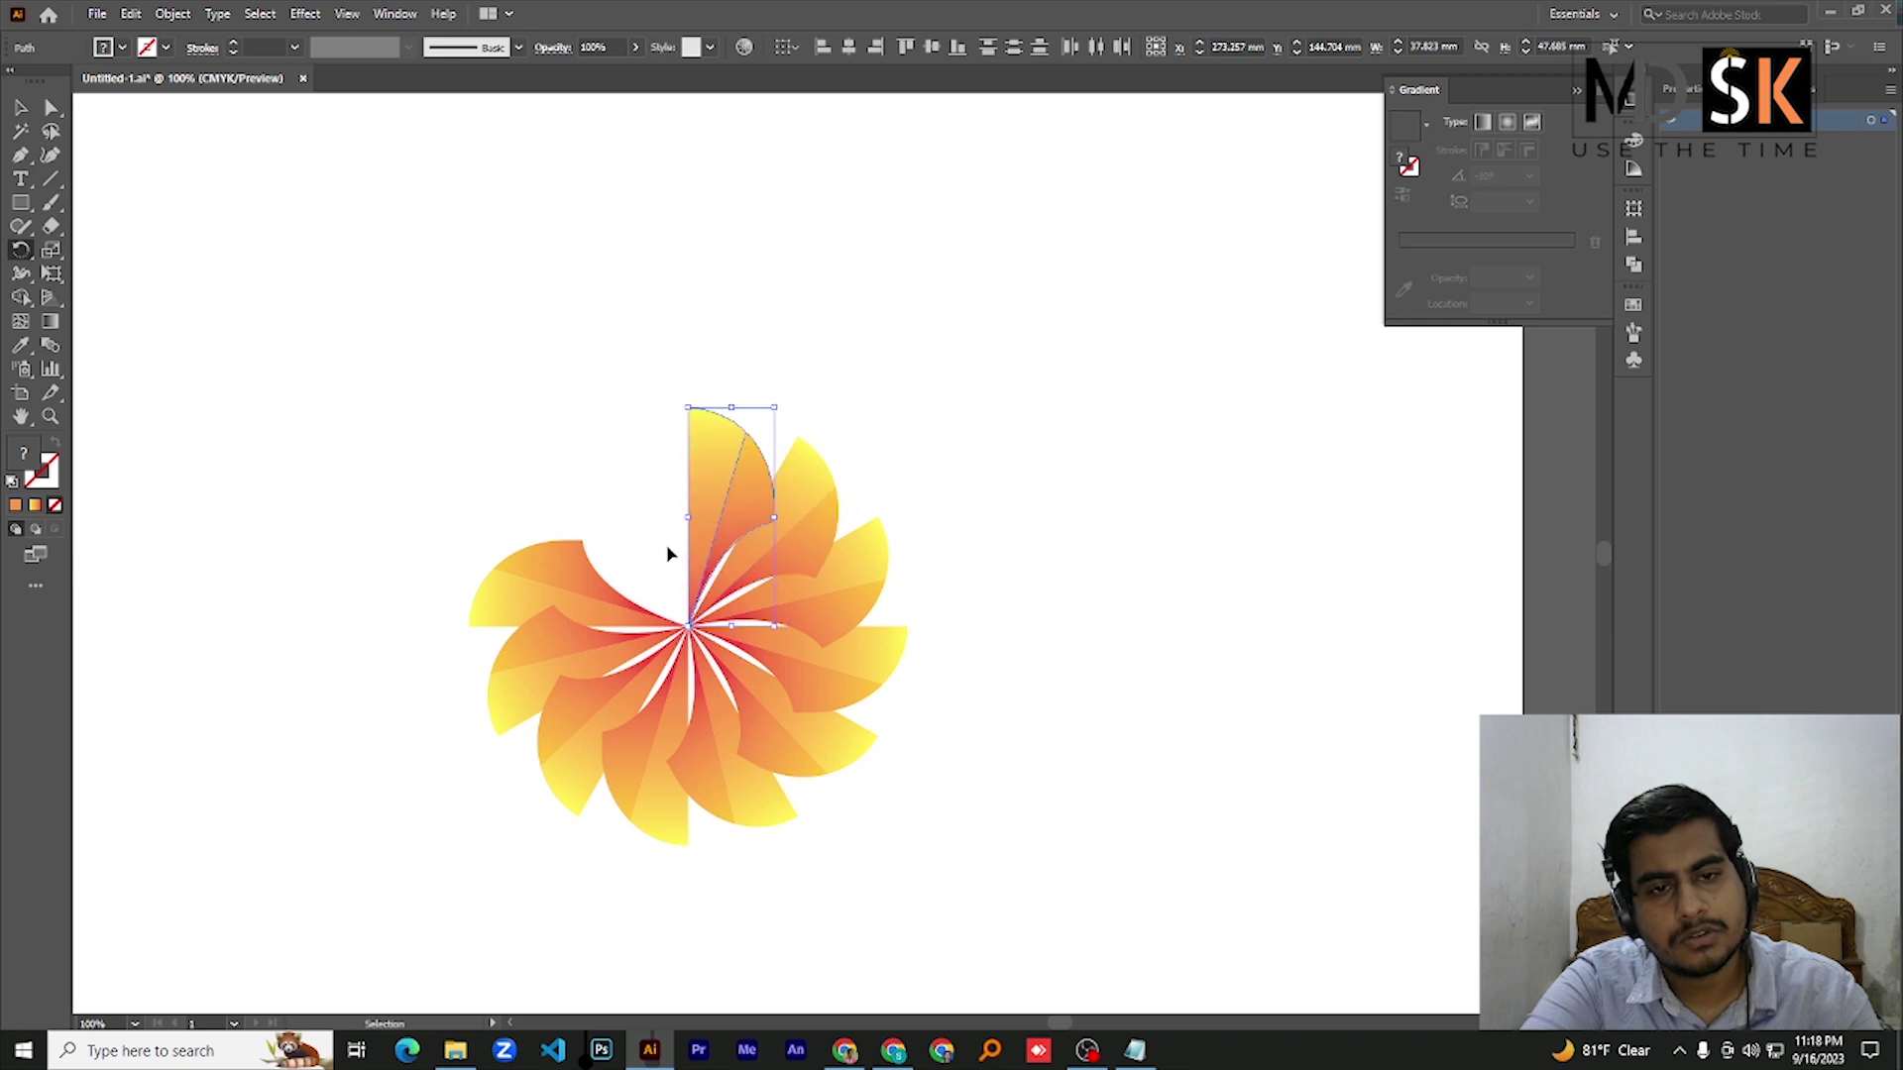
{"action": "key", "text": "ctrl+d"}
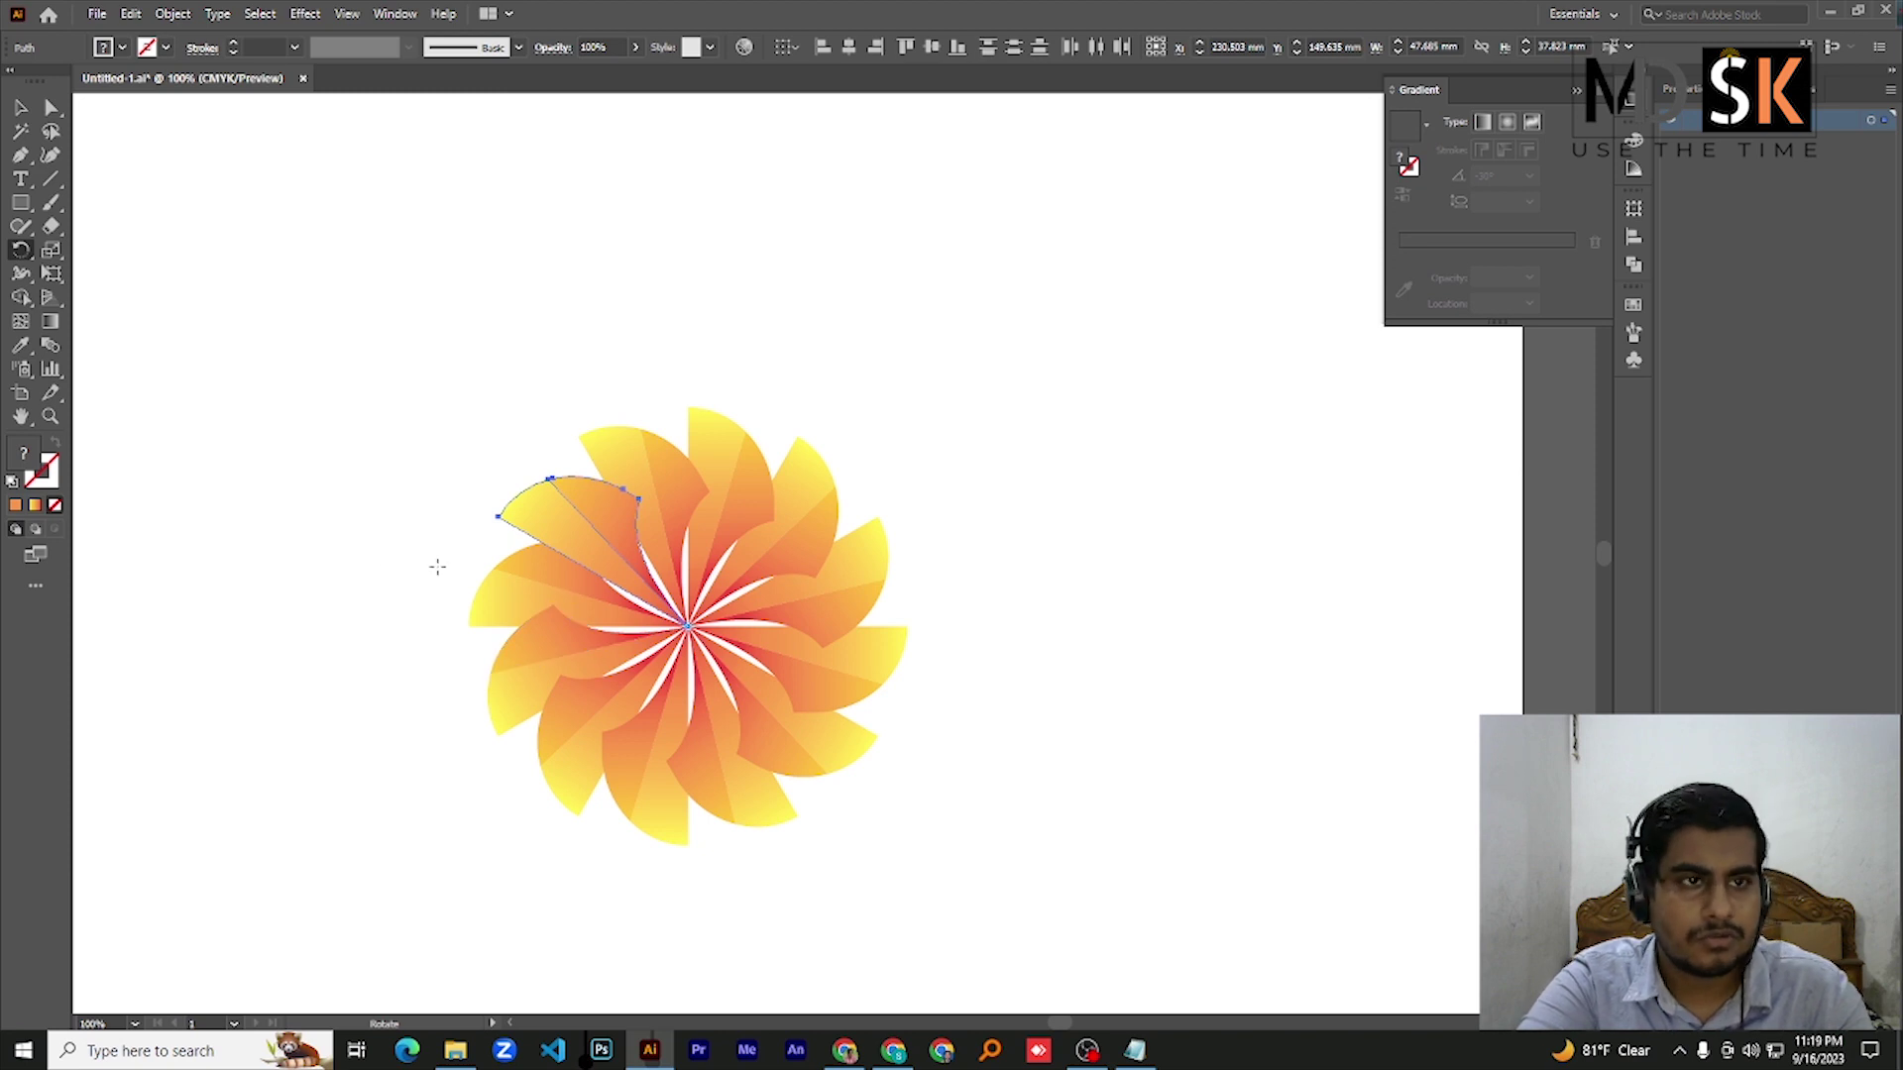
Select the whole pinwheel flower and create a reflected copy of it across the vertical axis
{"action": "left_click", "coordinate": [21, 107]}
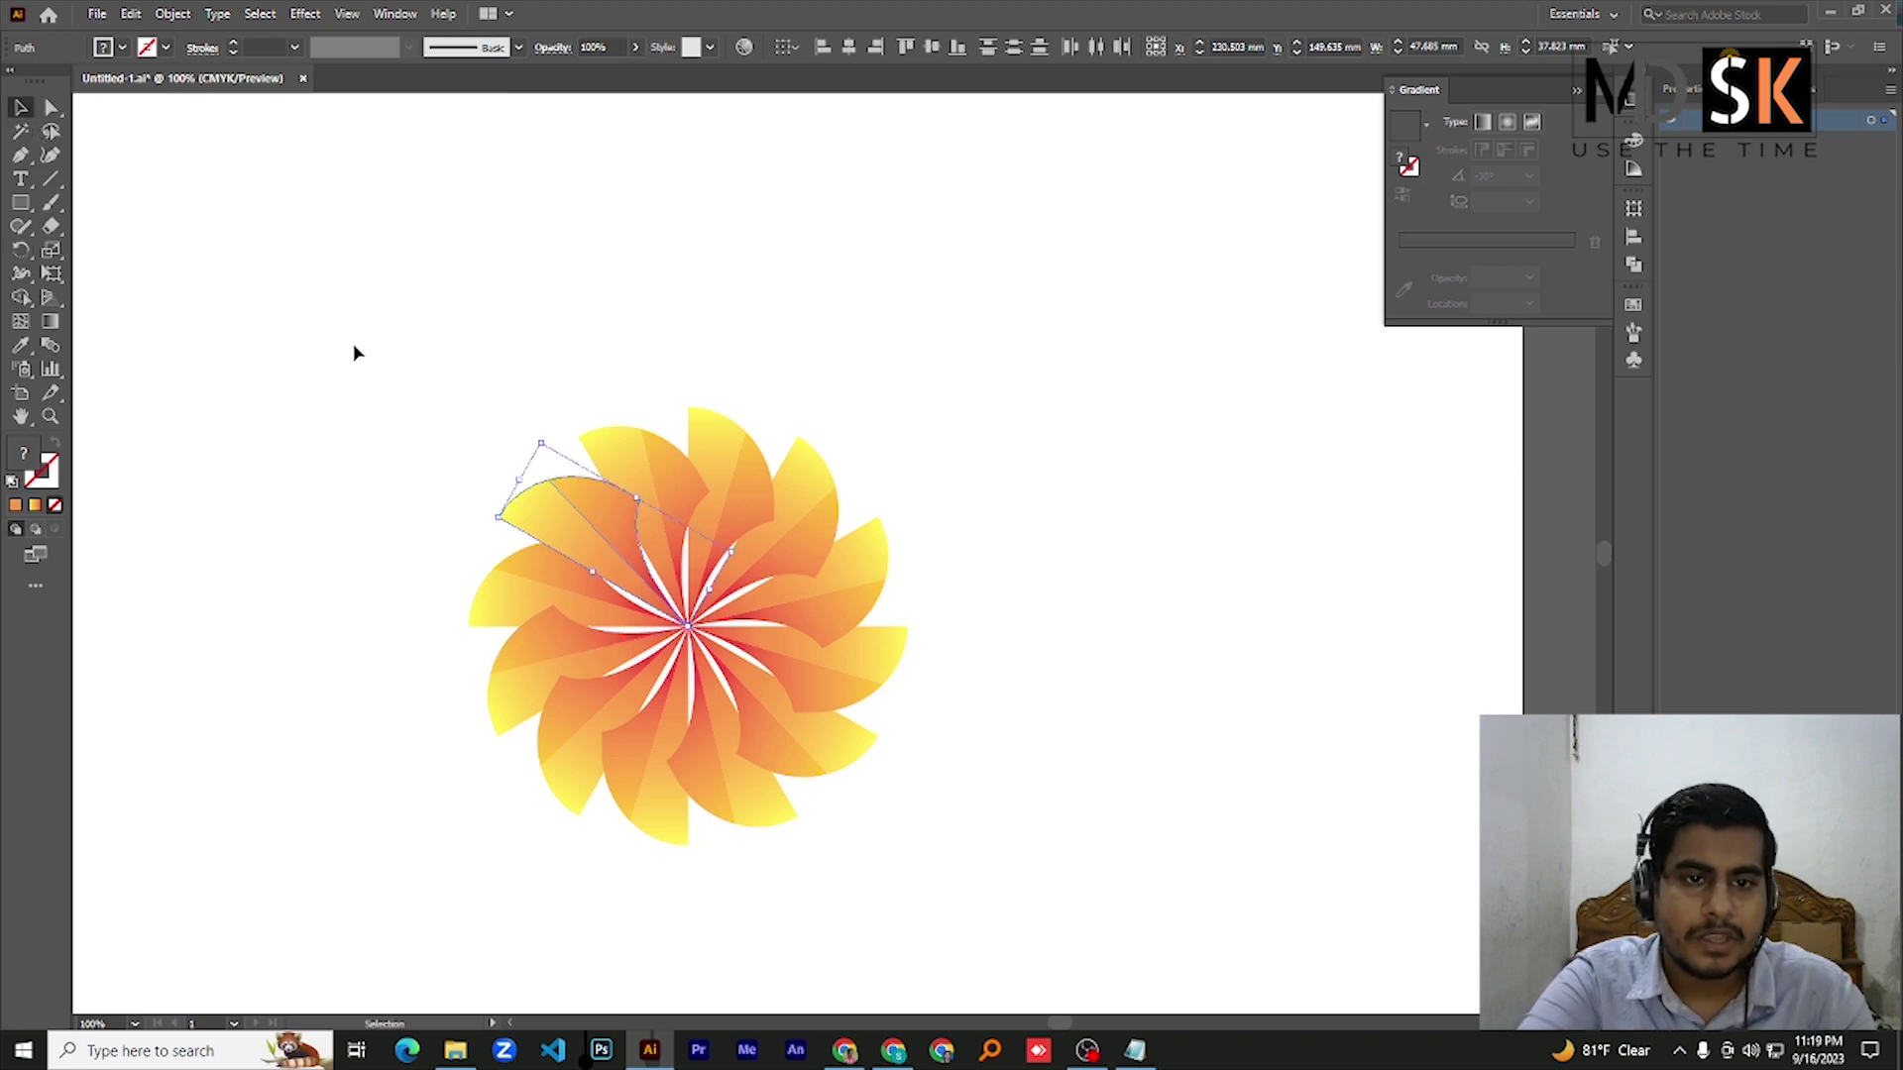
{"action": "left_click_drag", "start_coordinate": [381, 357], "coordinate": [1090, 831]}
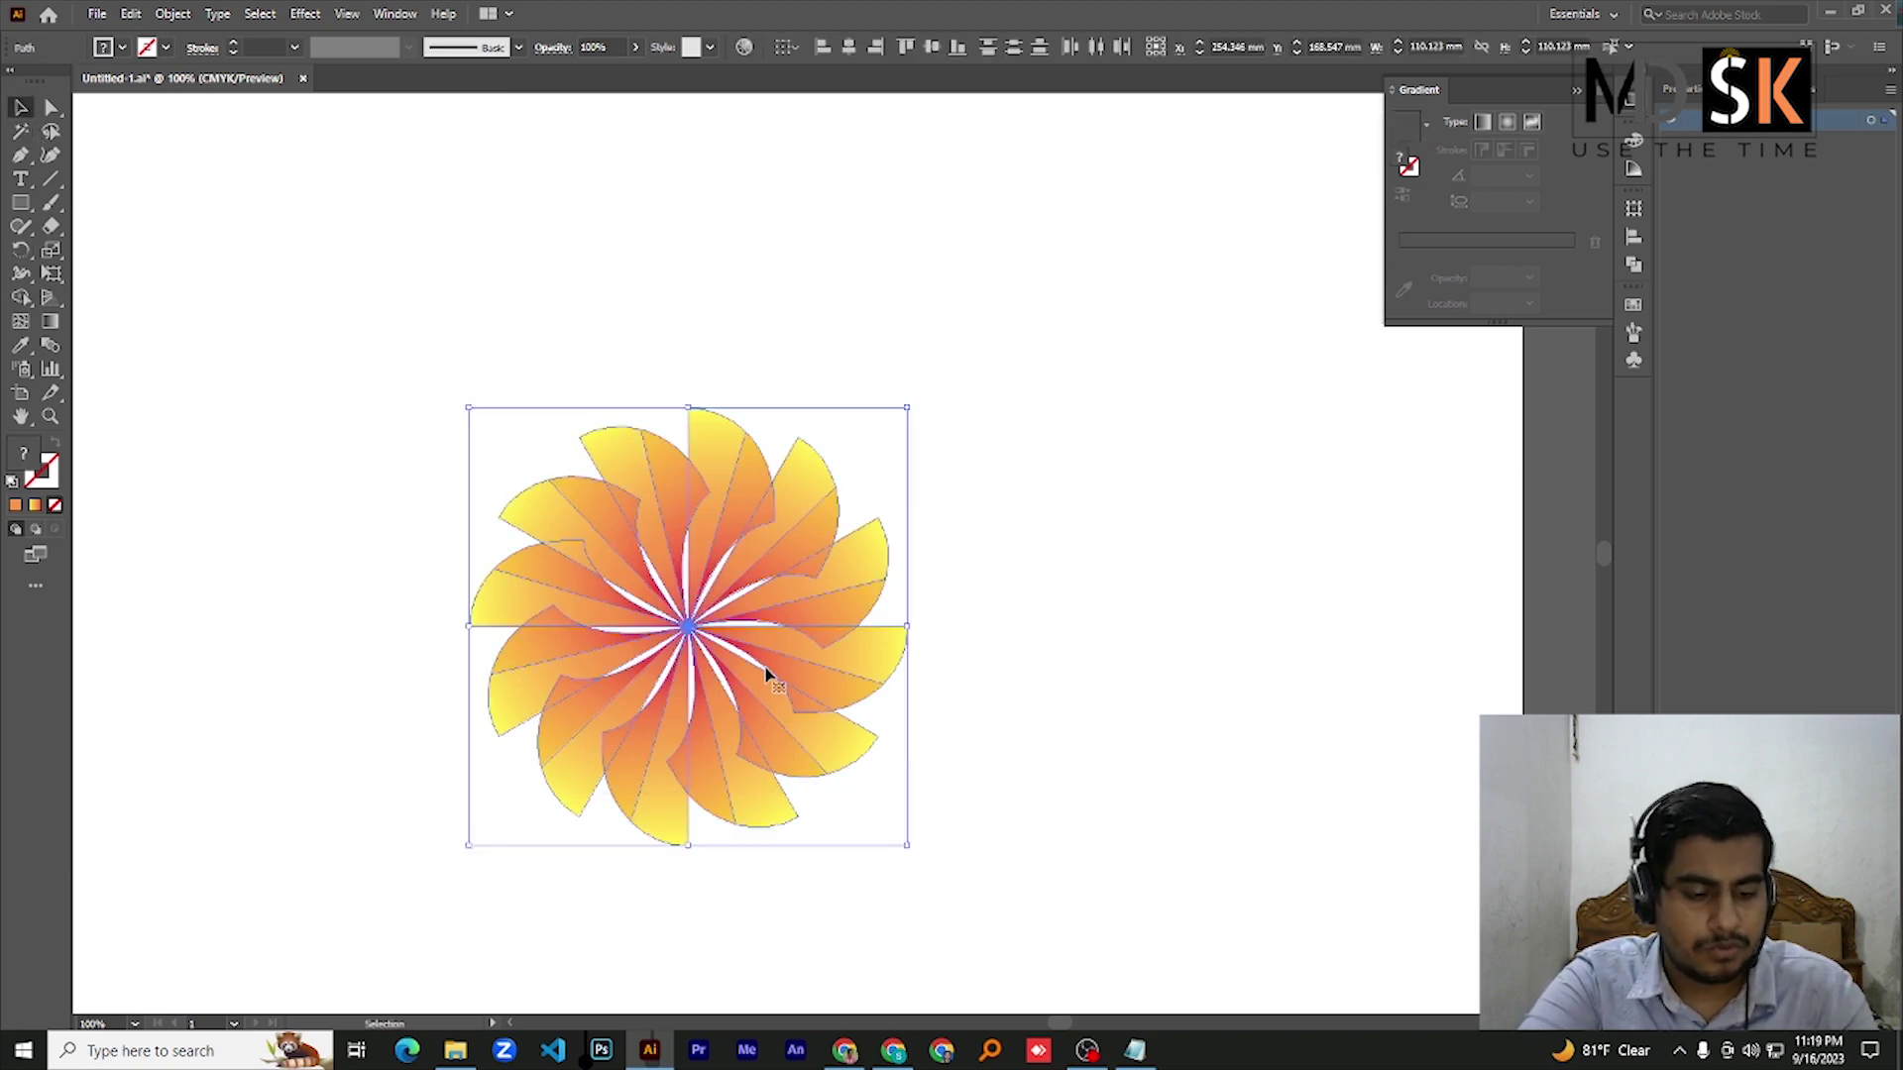
{"action": "key", "text": "ctrl+c"}
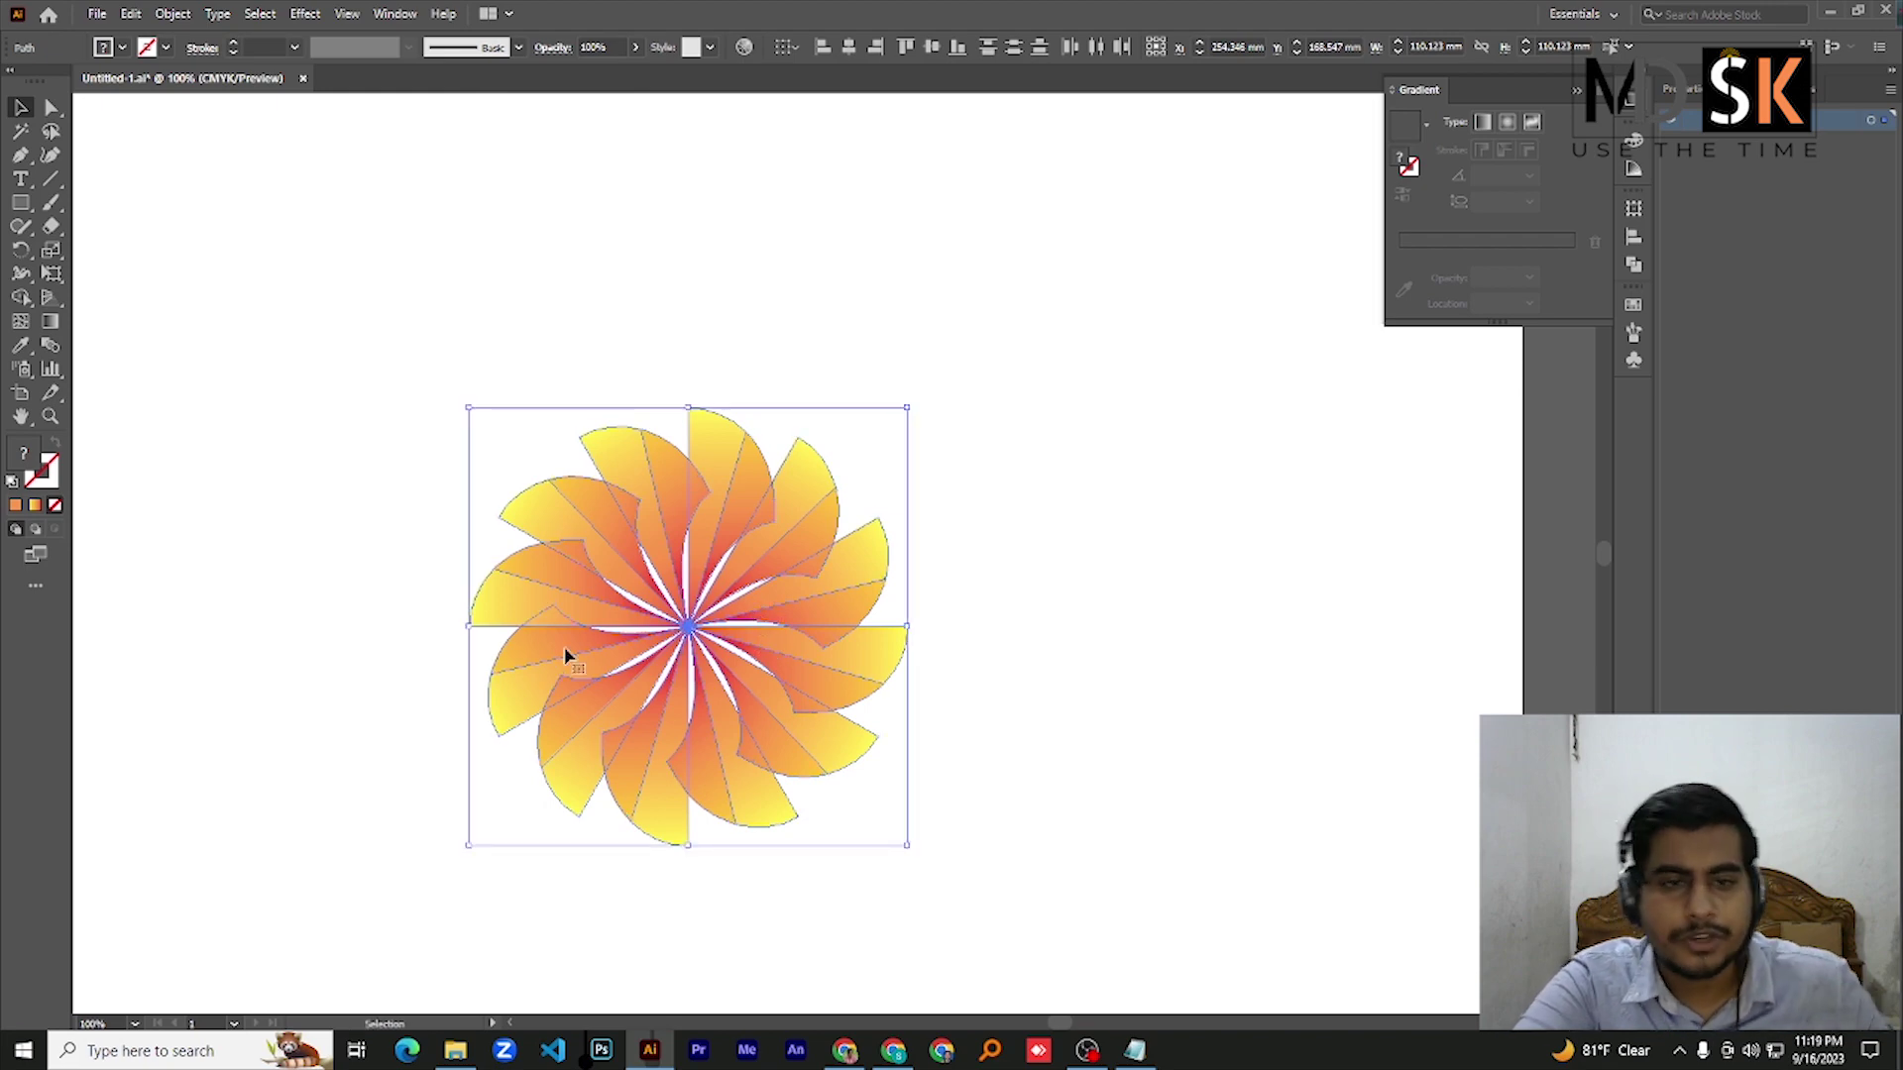
{"action": "right_click", "coordinate": [550, 542]}
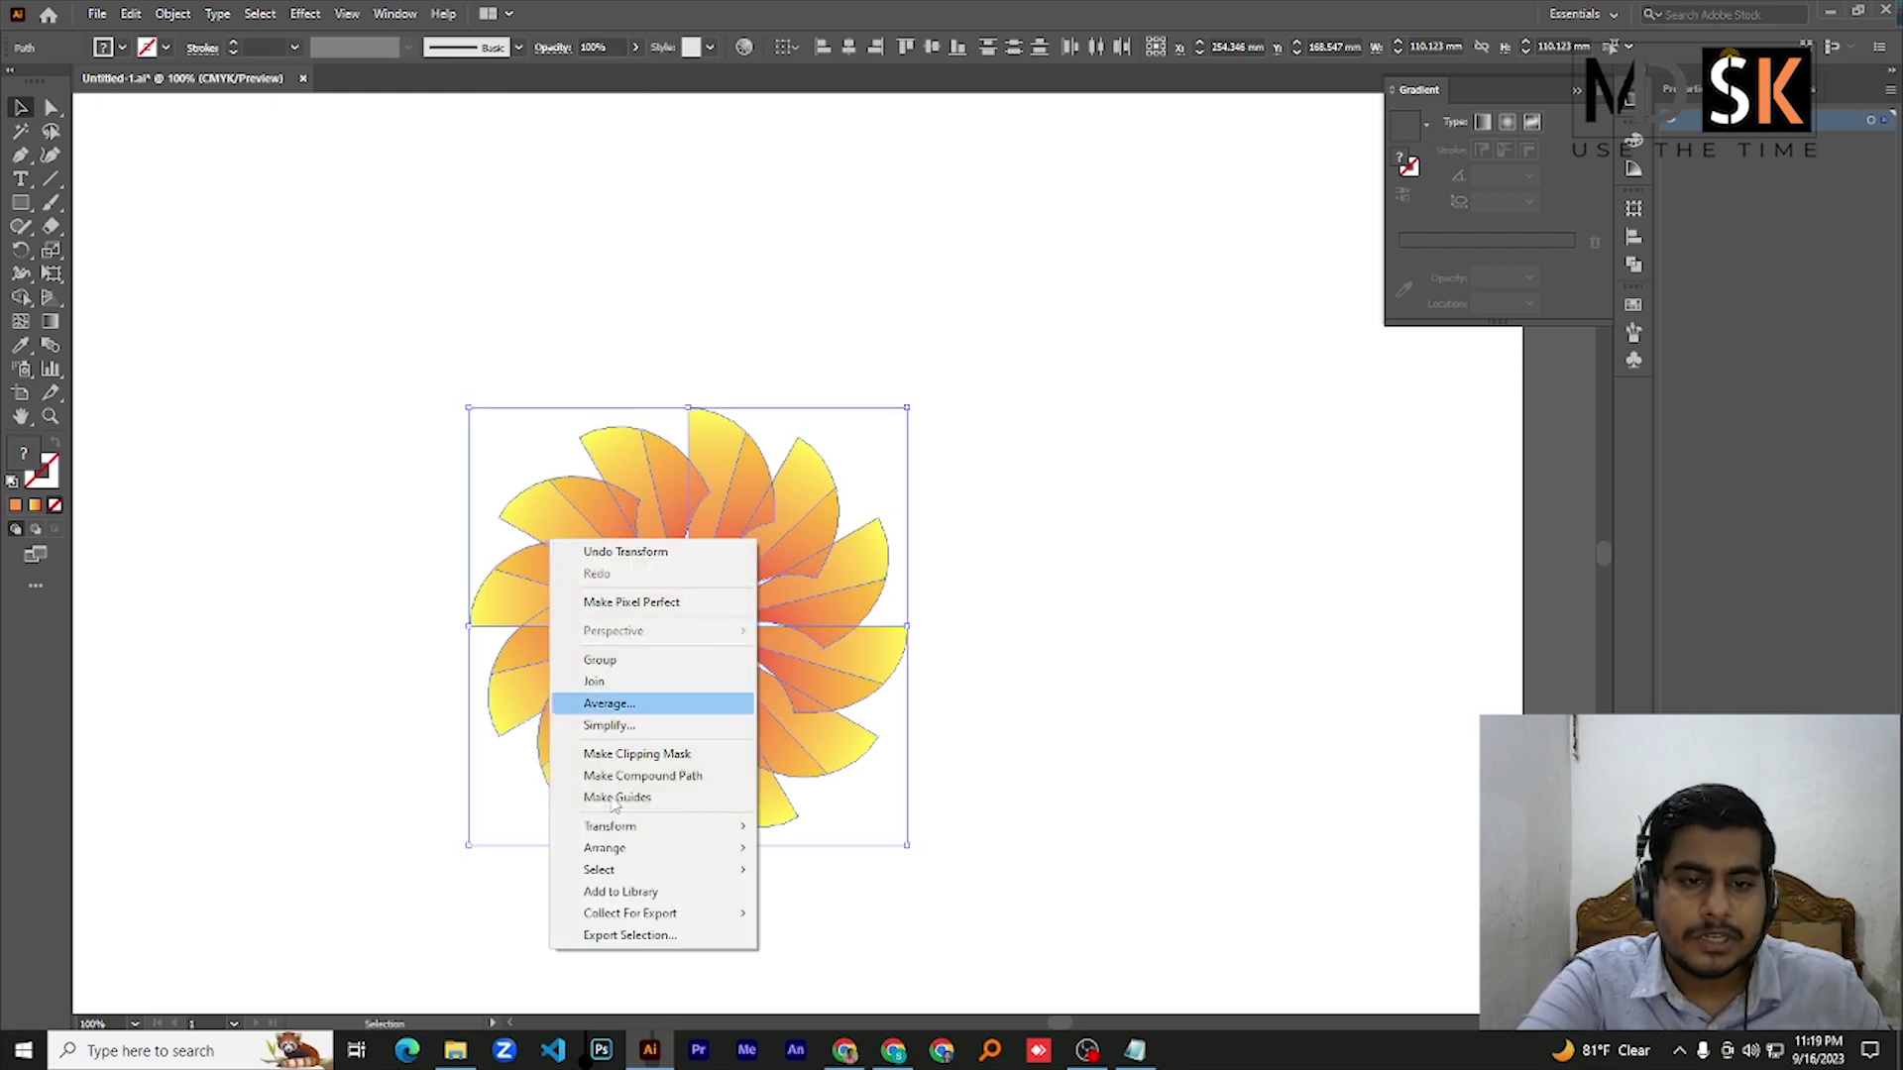
{"action": "mouse_move", "coordinate": [684, 826]}
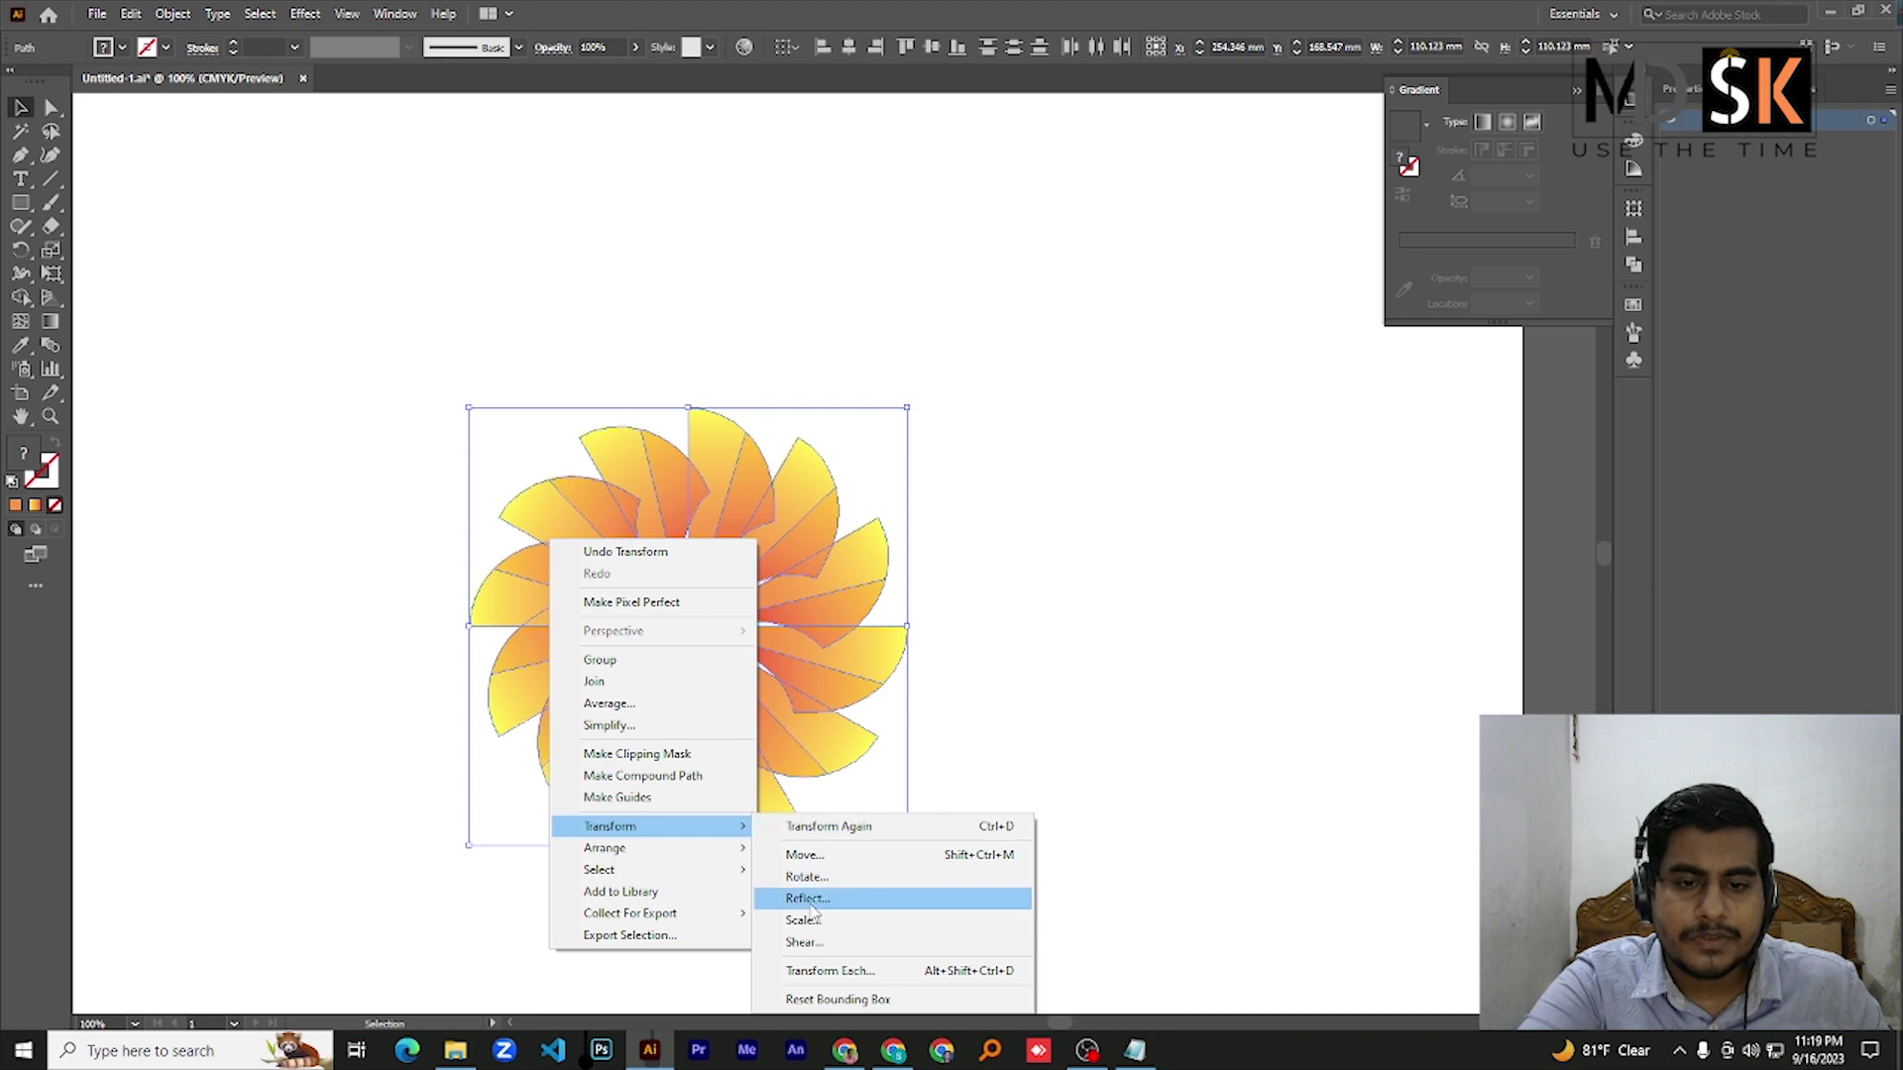
{"action": "left_click", "coordinate": [808, 898]}
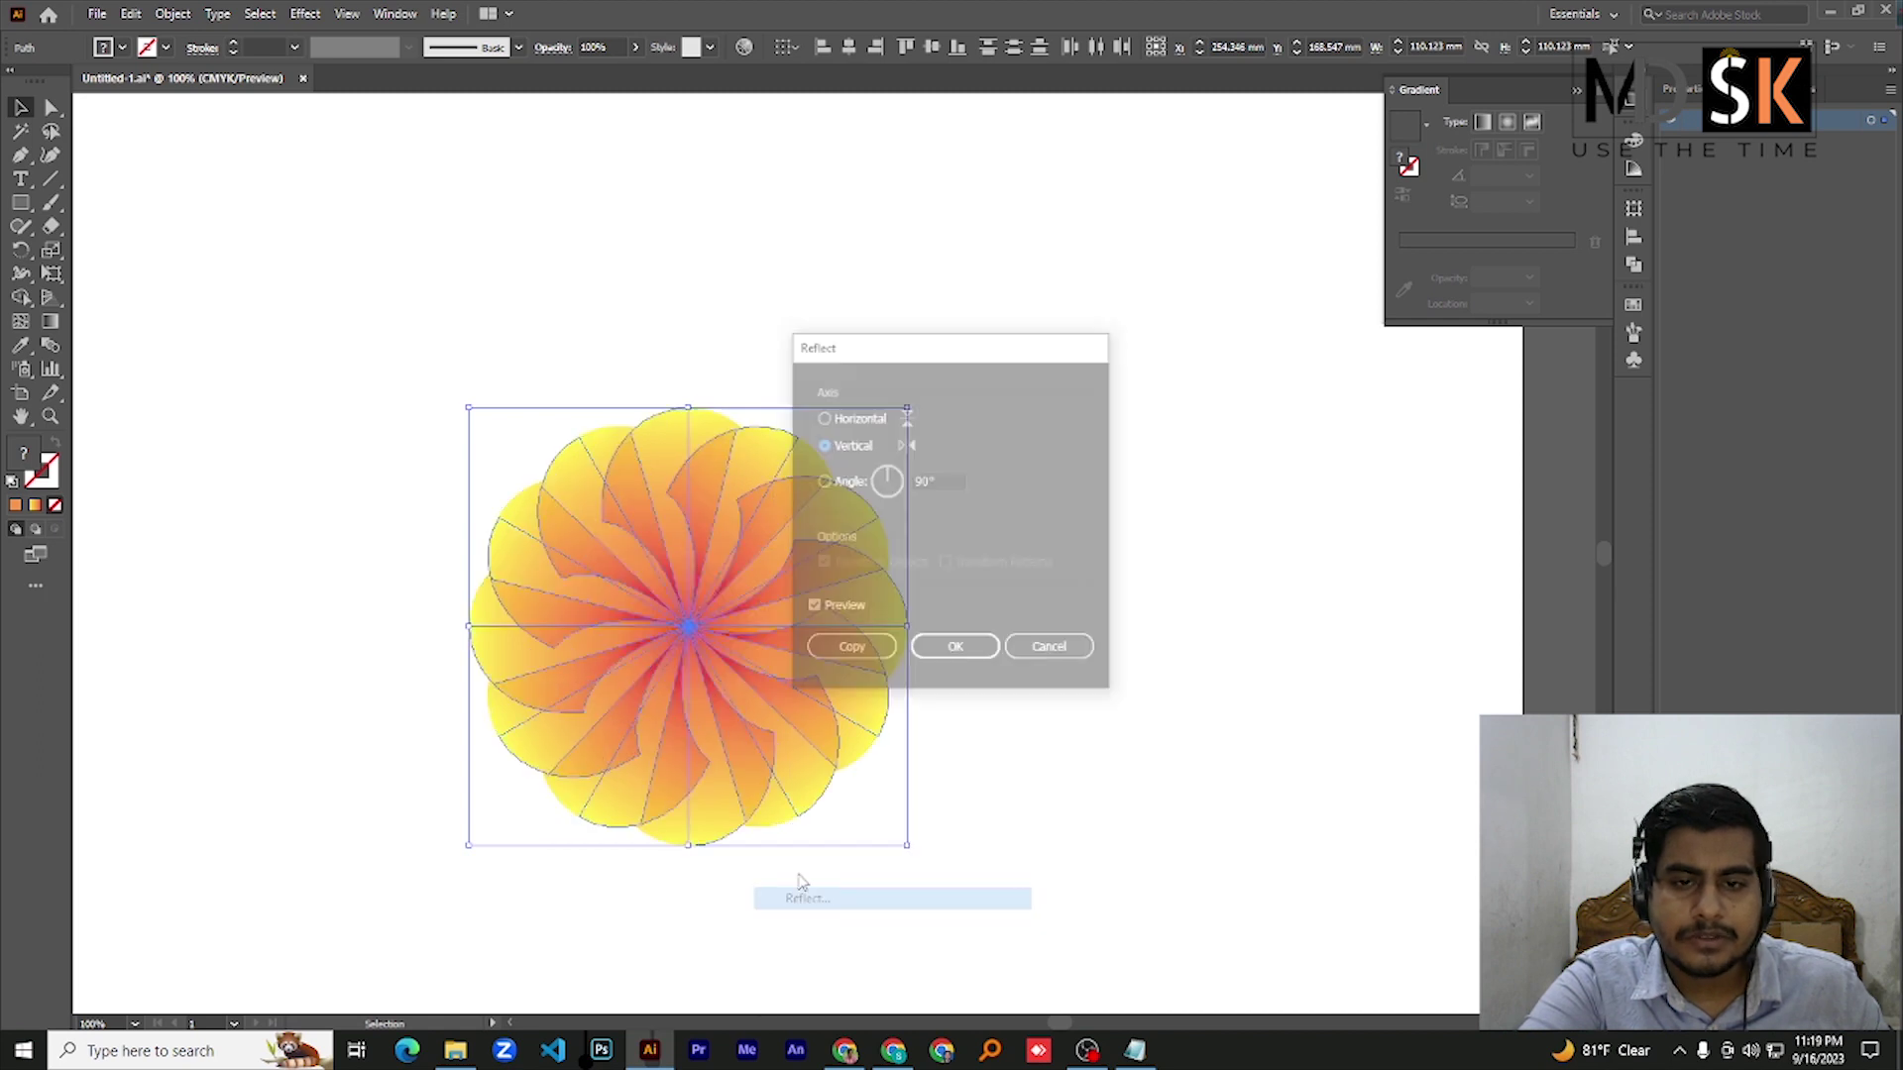
{"action": "left_click", "coordinate": [851, 652]}
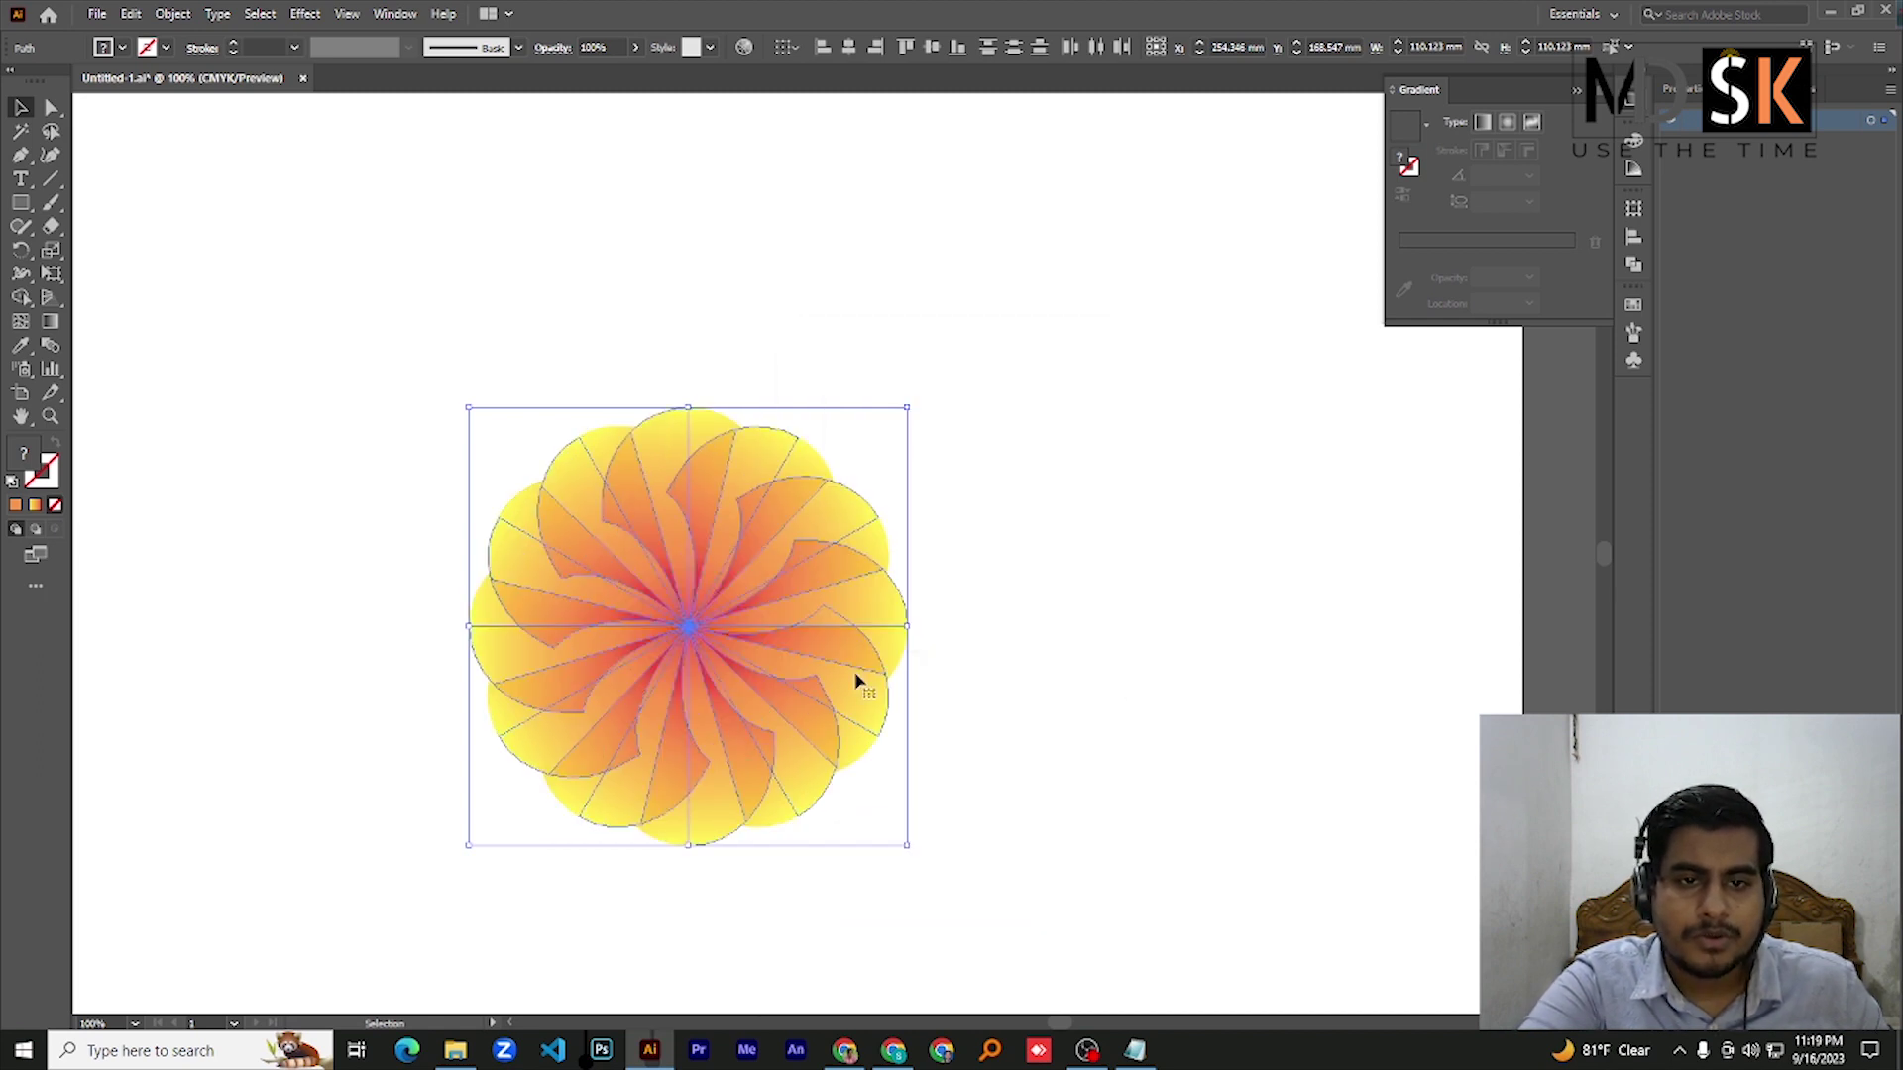
Try a solid dark magenta fill and a yellow-to-red gradient fill on the reflected copy, and undo both fills
{"action": "left_click", "coordinate": [104, 49]}
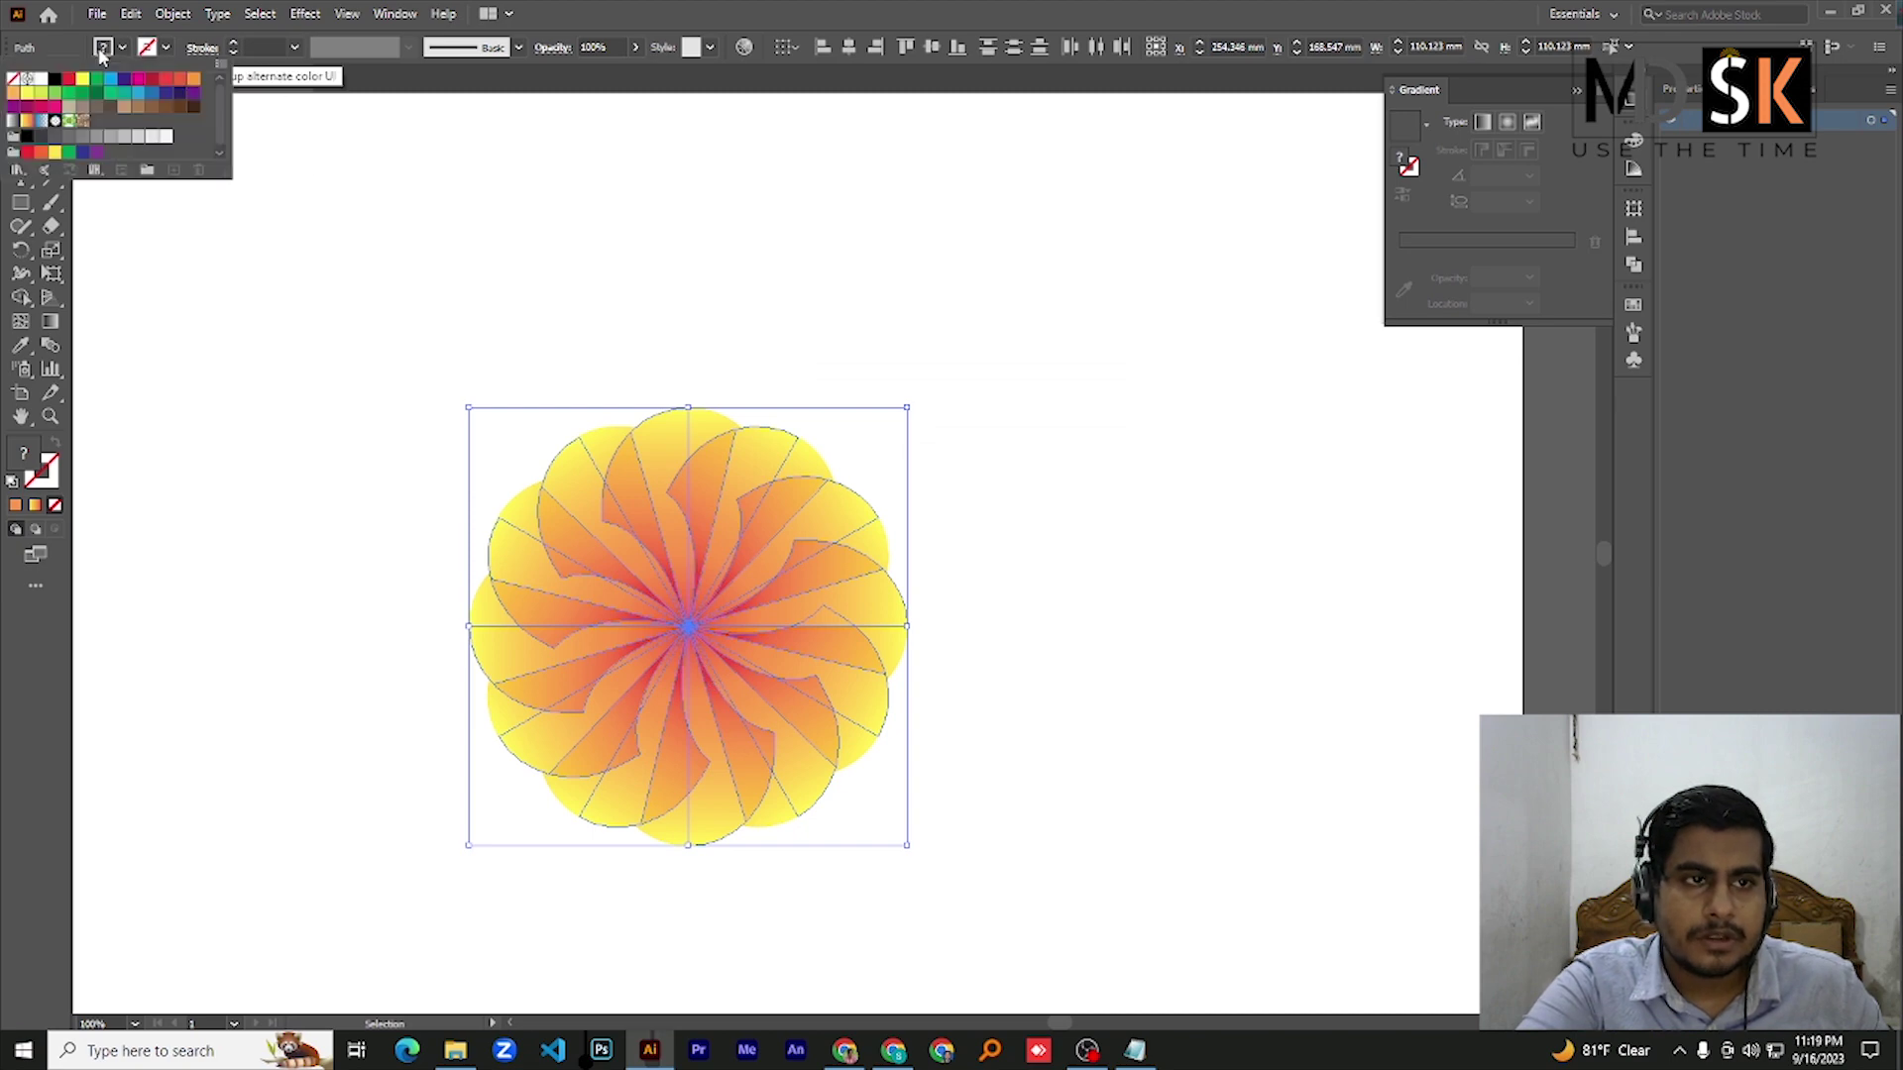
{"action": "left_click", "coordinate": [26, 107]}
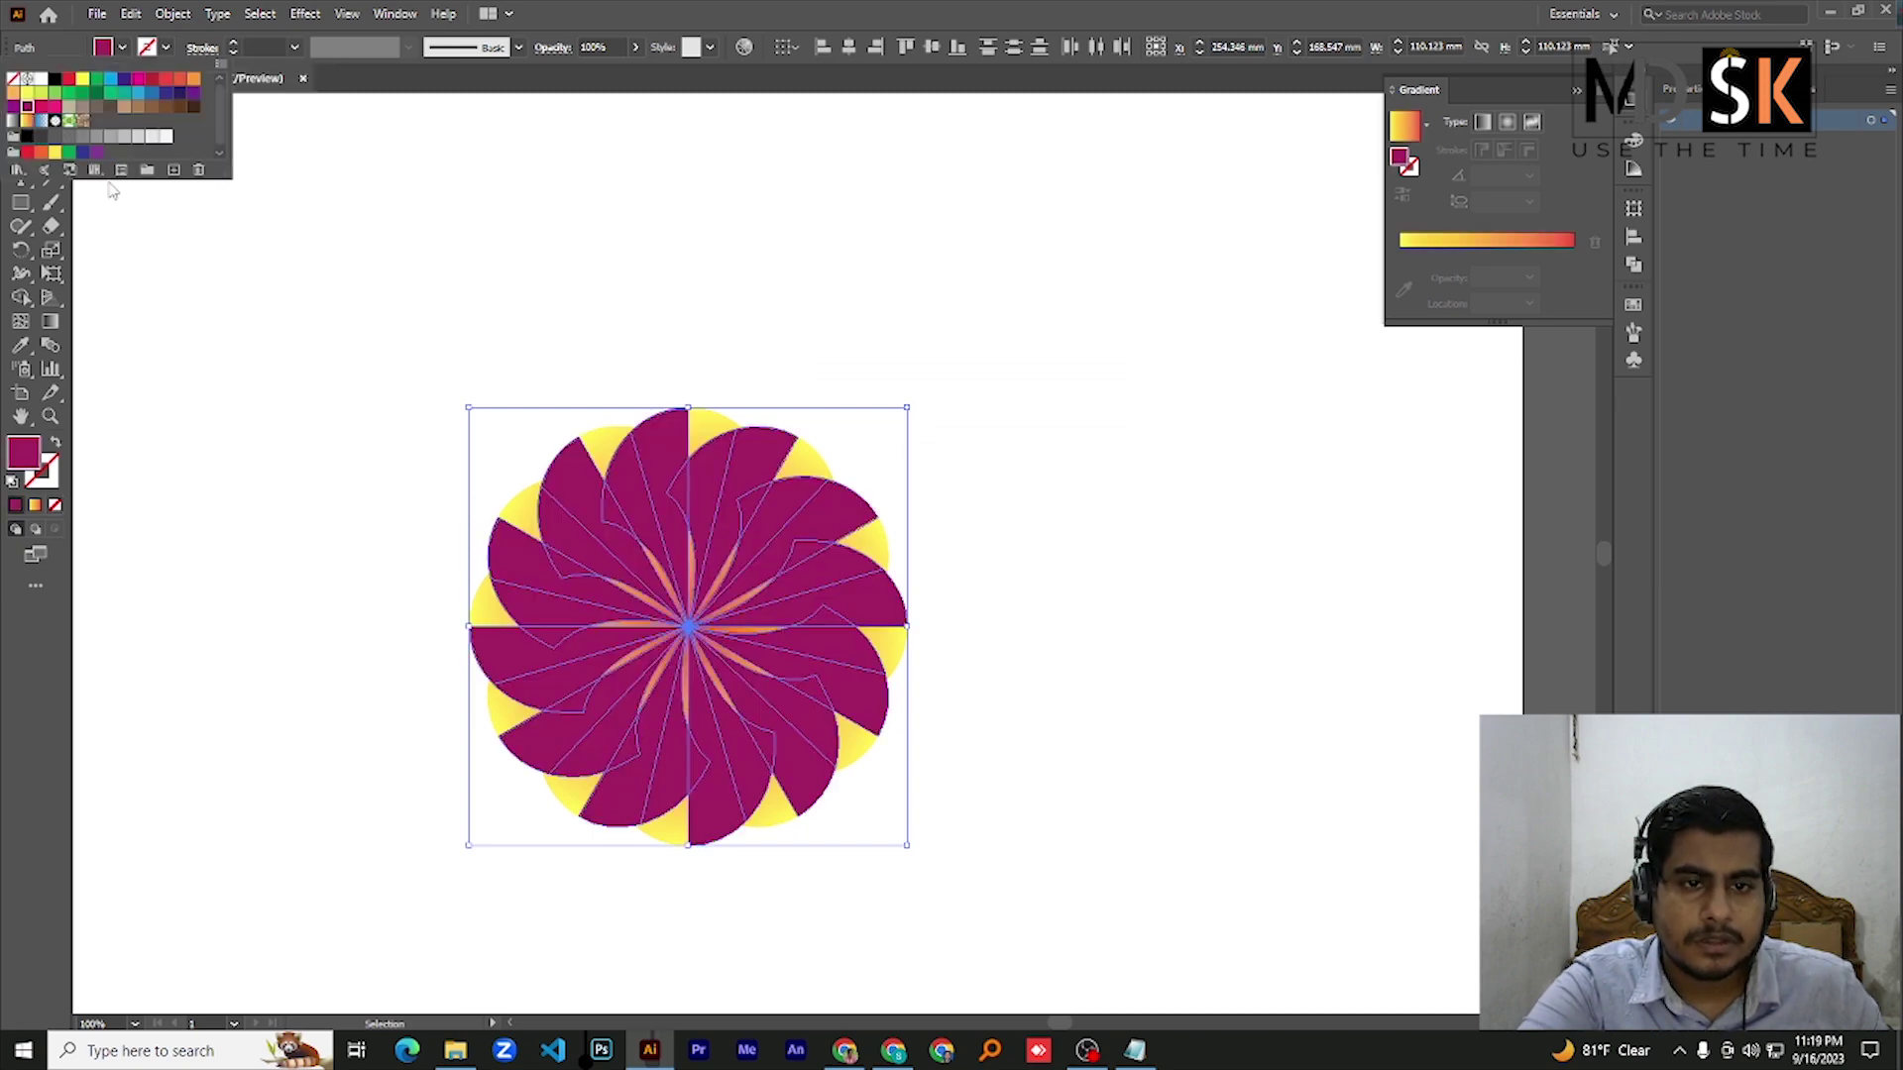
{"action": "left_click", "coordinate": [27, 121]}
{"action": "left_click", "coordinate": [251, 303]}
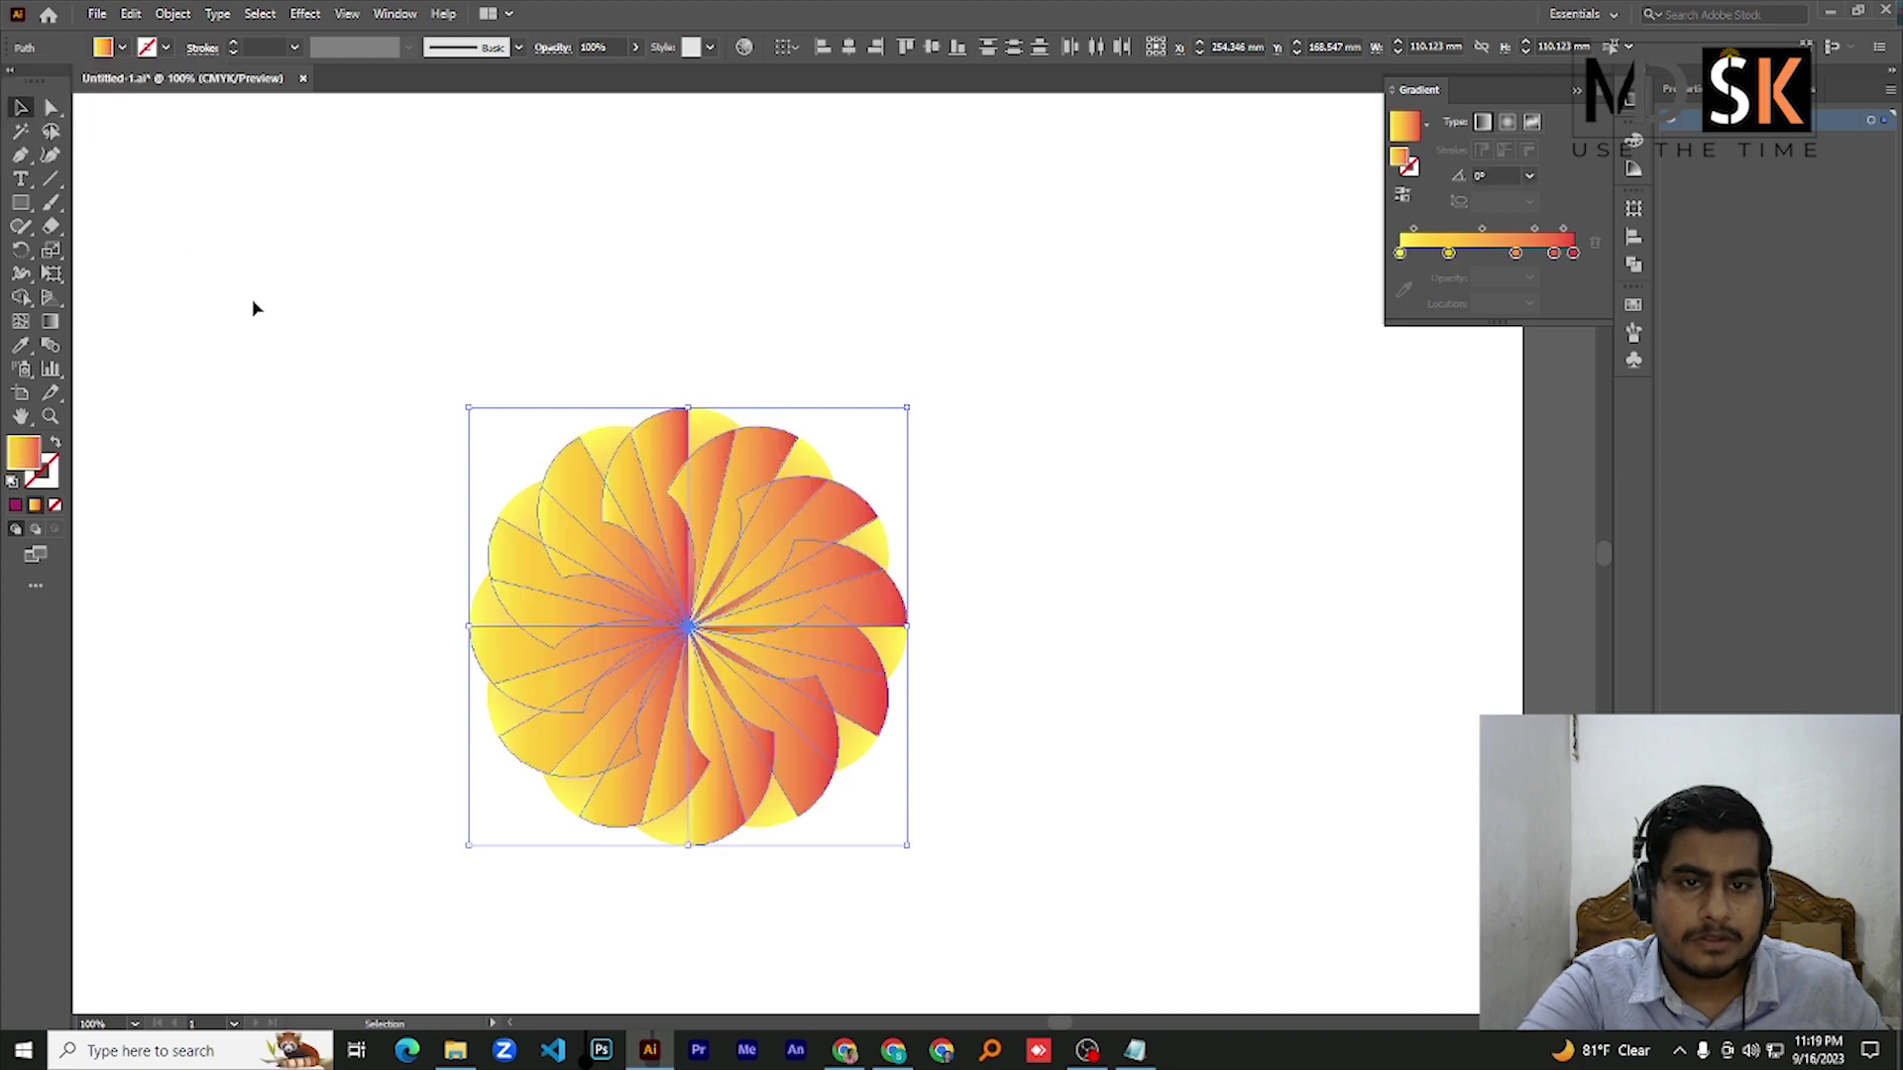
{"action": "key", "text": "ctrl+z"}
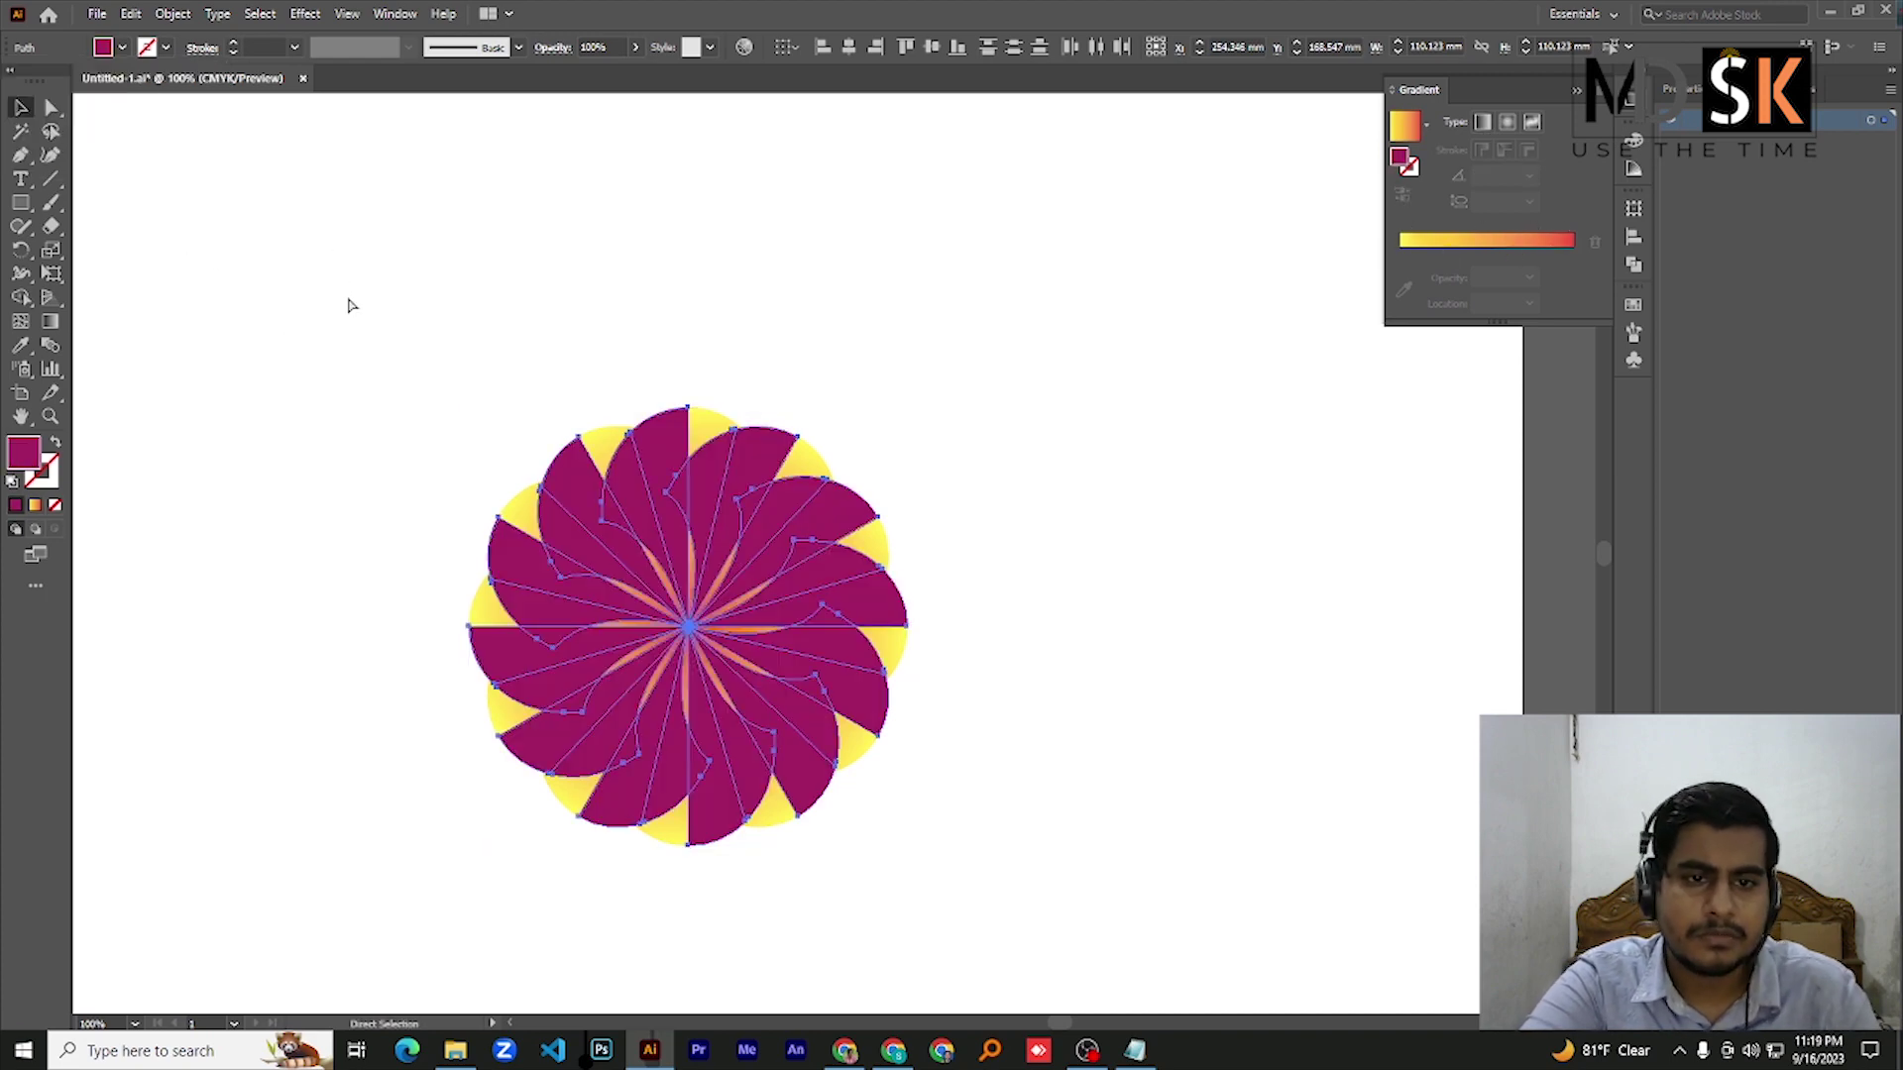
{"action": "key", "text": "ctrl+z"}
Select all pieces of the layered flower, give them a tan 1 pt stroke, and deselect the artwork
{"action": "left_click_drag", "start_coordinate": [366, 314], "coordinate": [994, 852]}
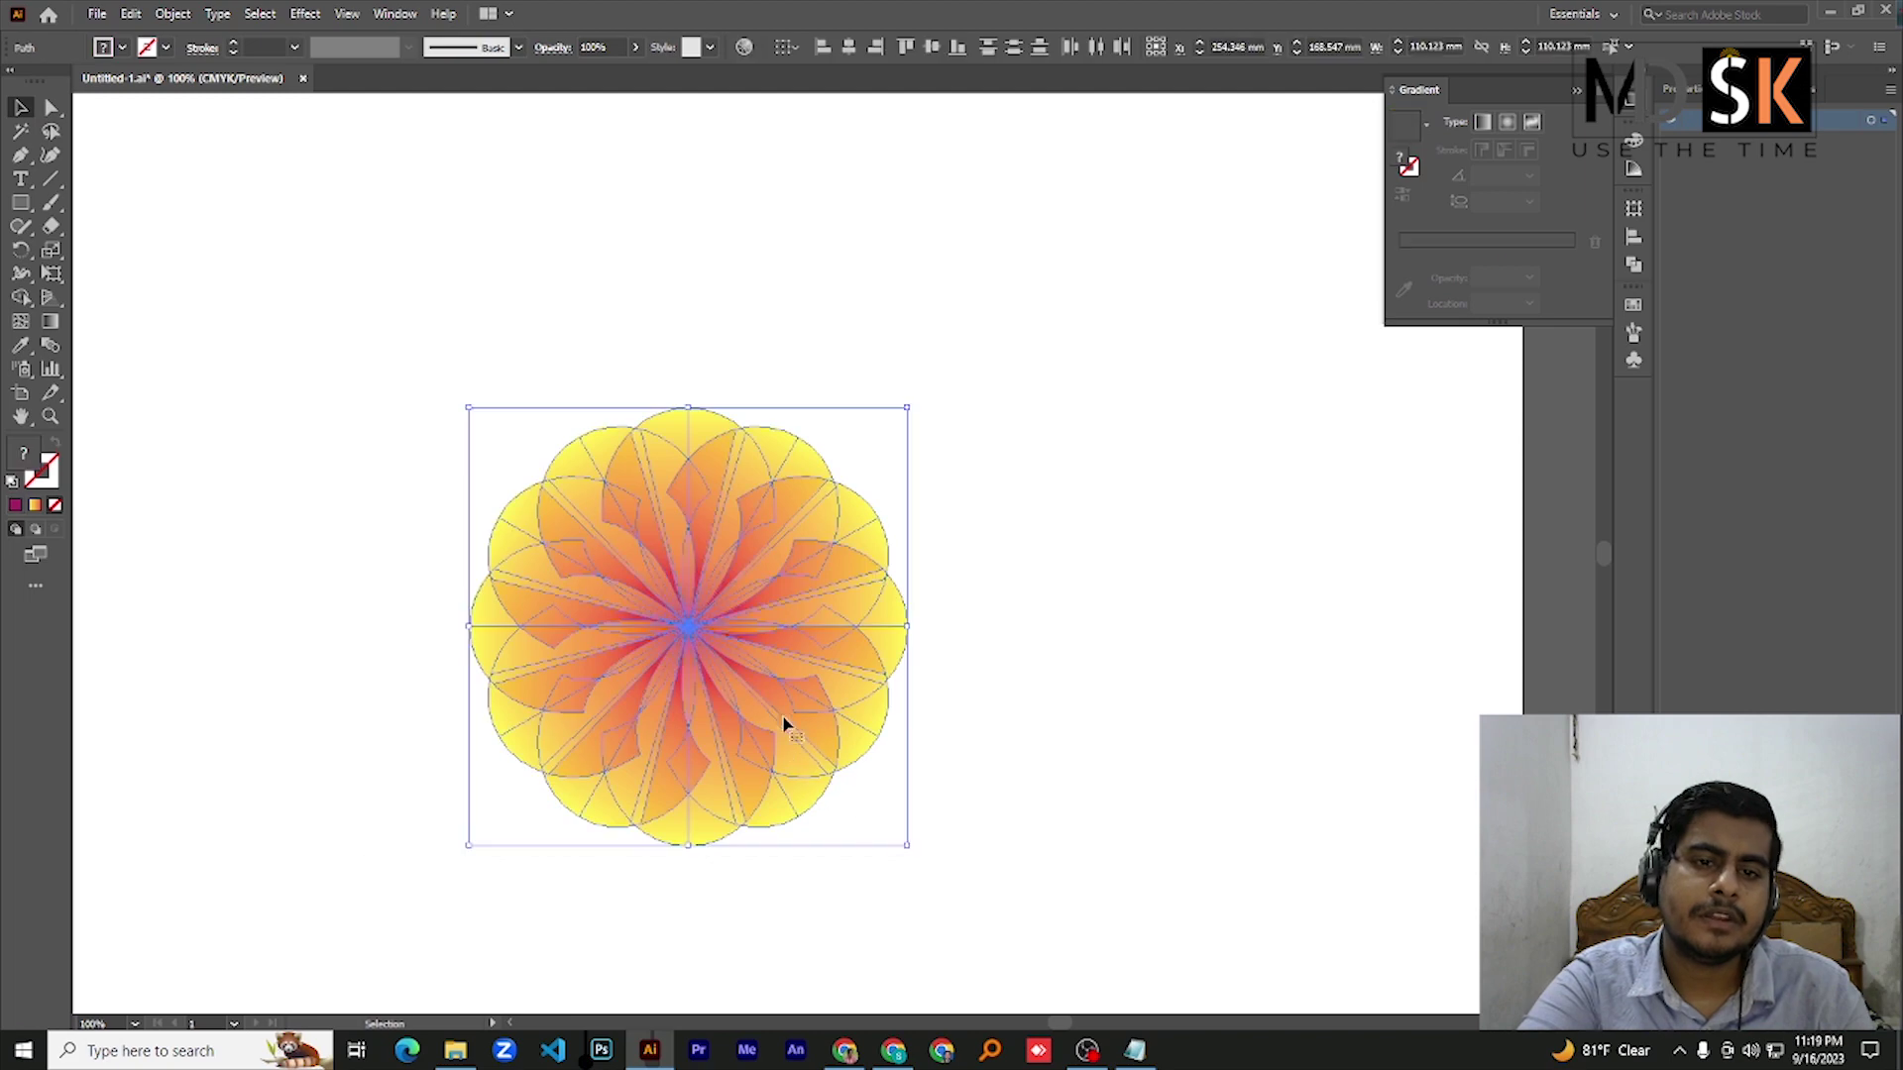
{"action": "scroll", "coordinate": [785, 723], "scroll_direction": "down", "scroll_amount": 3}
{"action": "scroll", "coordinate": [776, 684], "scroll_direction": "up", "scroll_amount": 2}
{"action": "key", "text": "v"}
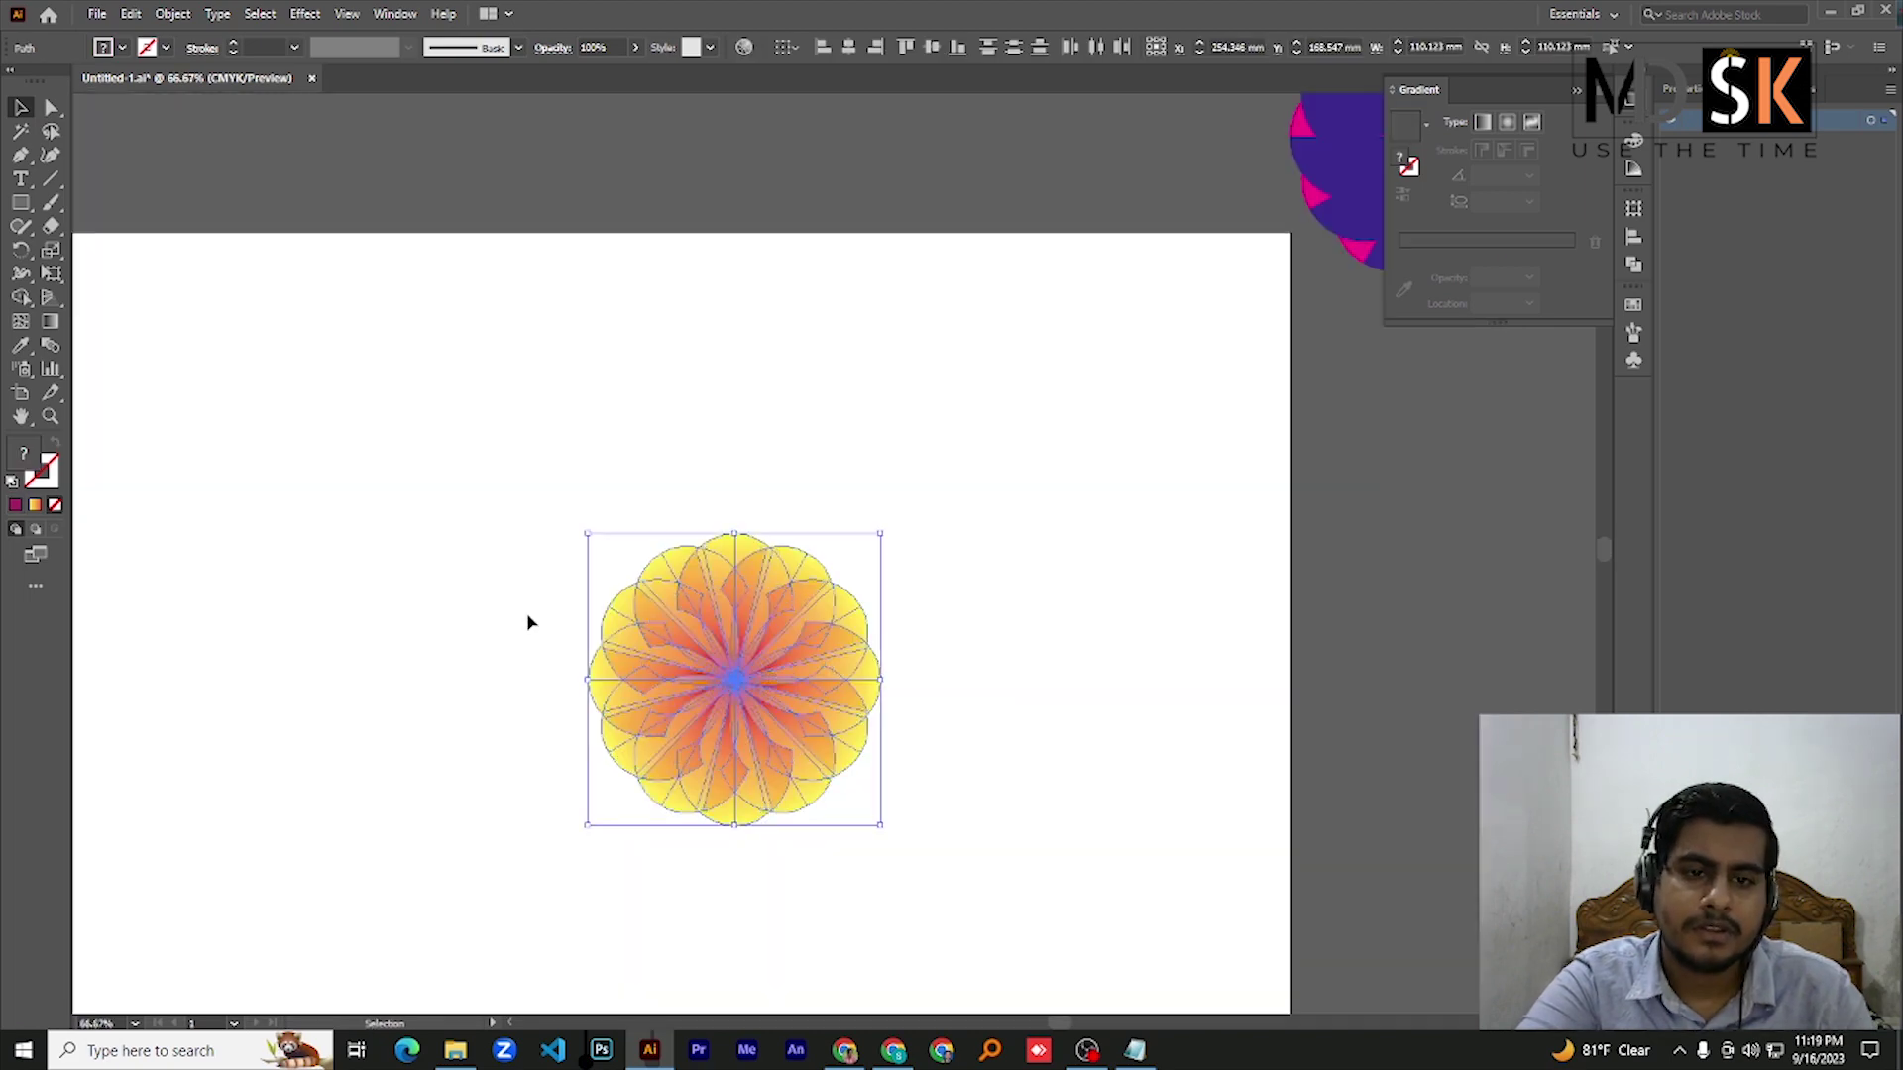
{"action": "left_click", "coordinate": [535, 584]}
{"action": "left_click_drag", "start_coordinate": [538, 555], "coordinate": [893, 820]}
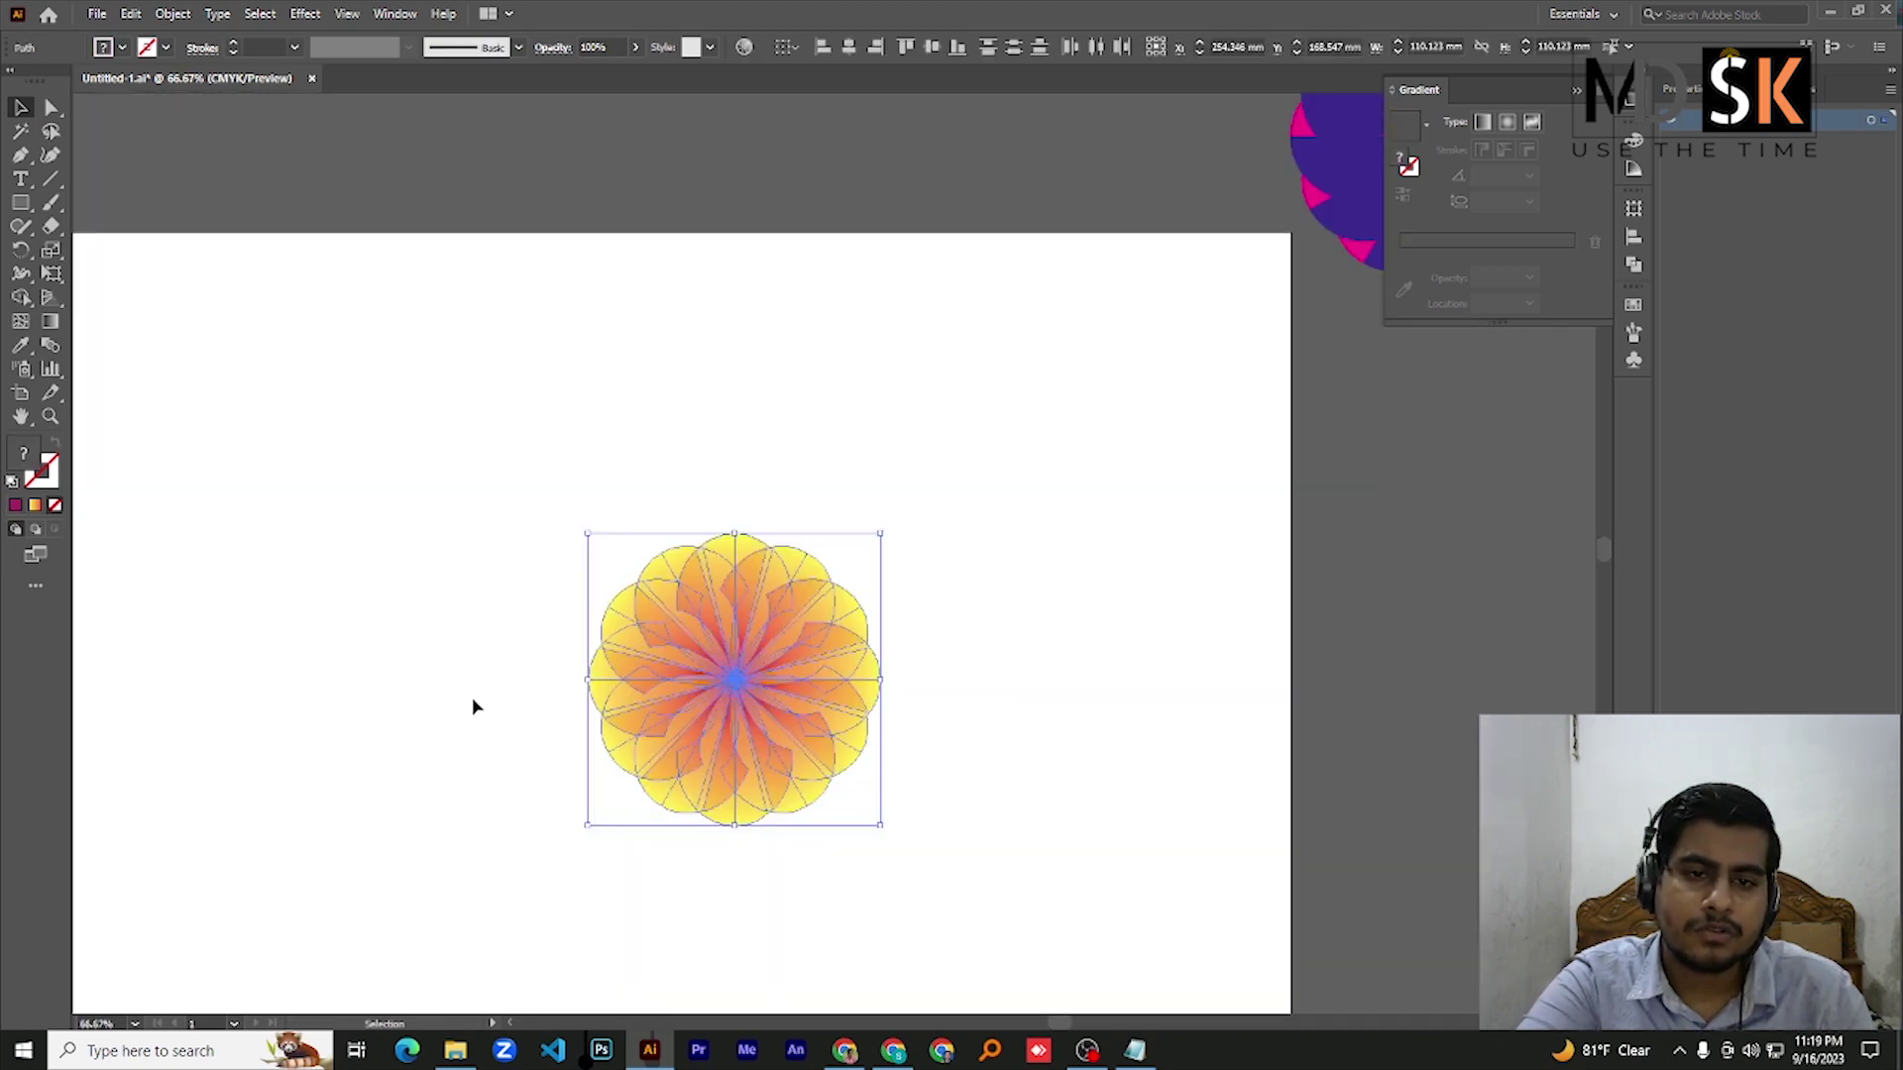
{"action": "left_click", "coordinate": [515, 592]}
{"action": "left_click_drag", "start_coordinate": [515, 564], "coordinate": [1014, 854]}
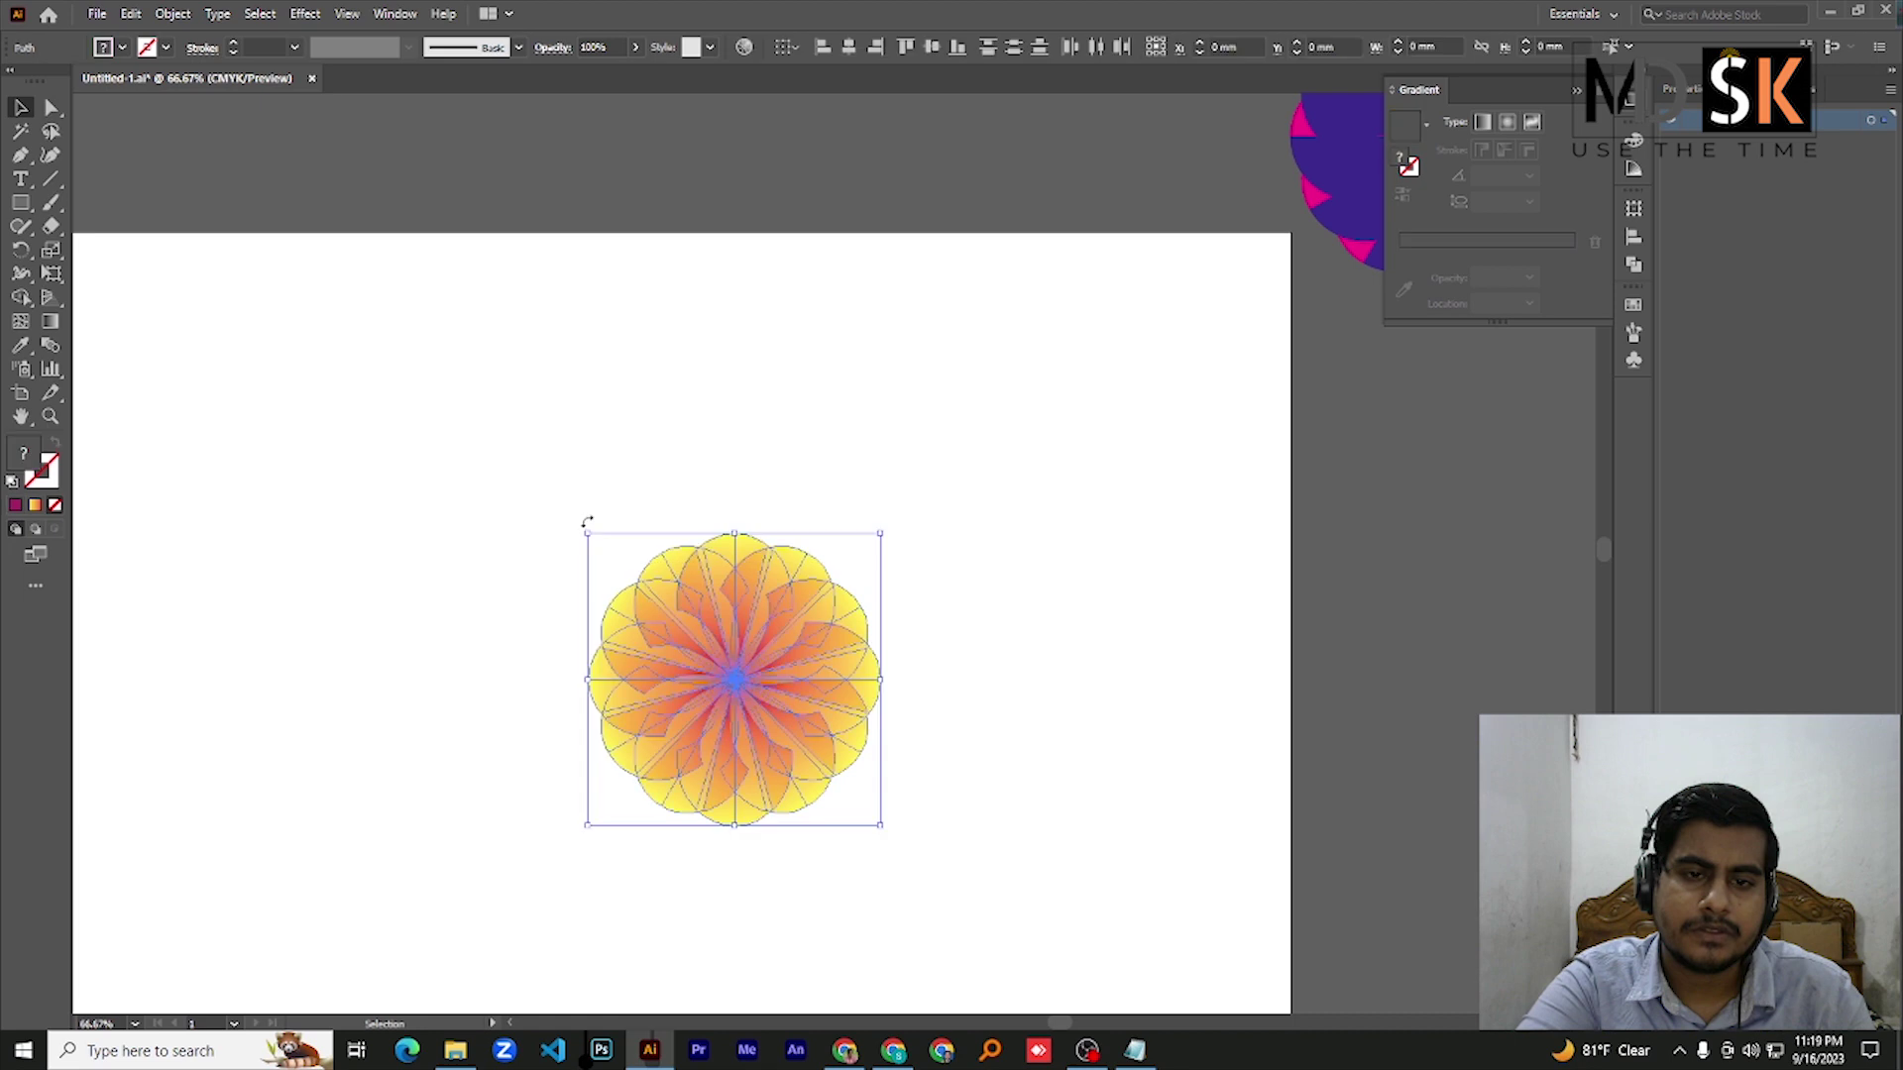
{"action": "left_click", "coordinate": [149, 50]}
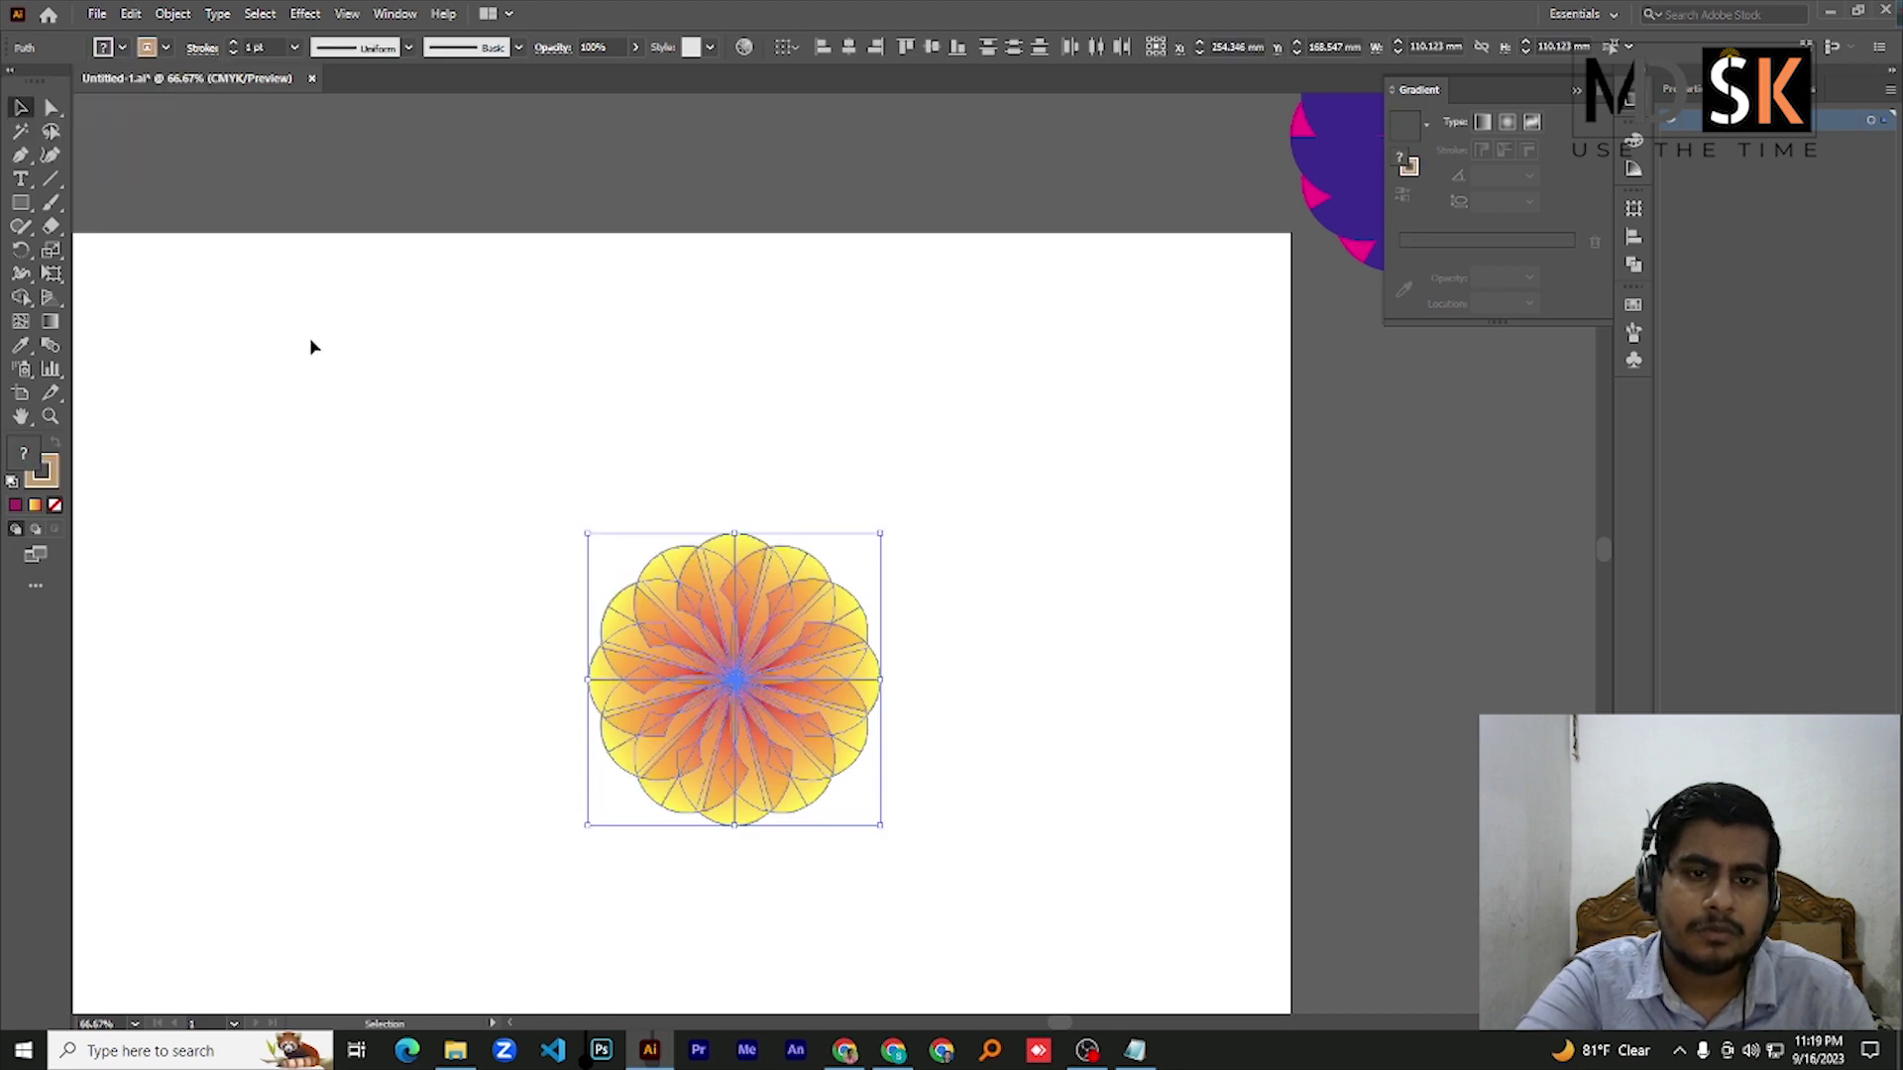
{"action": "left_click_drag", "start_coordinate": [297, 347], "coordinate": [426, 448]}
Select the complete yellow-orange flower and move it up across the artboard's upper edge, beside the purple flower
{"action": "scroll", "coordinate": [803, 696], "scroll_direction": "up", "scroll_amount": 1}
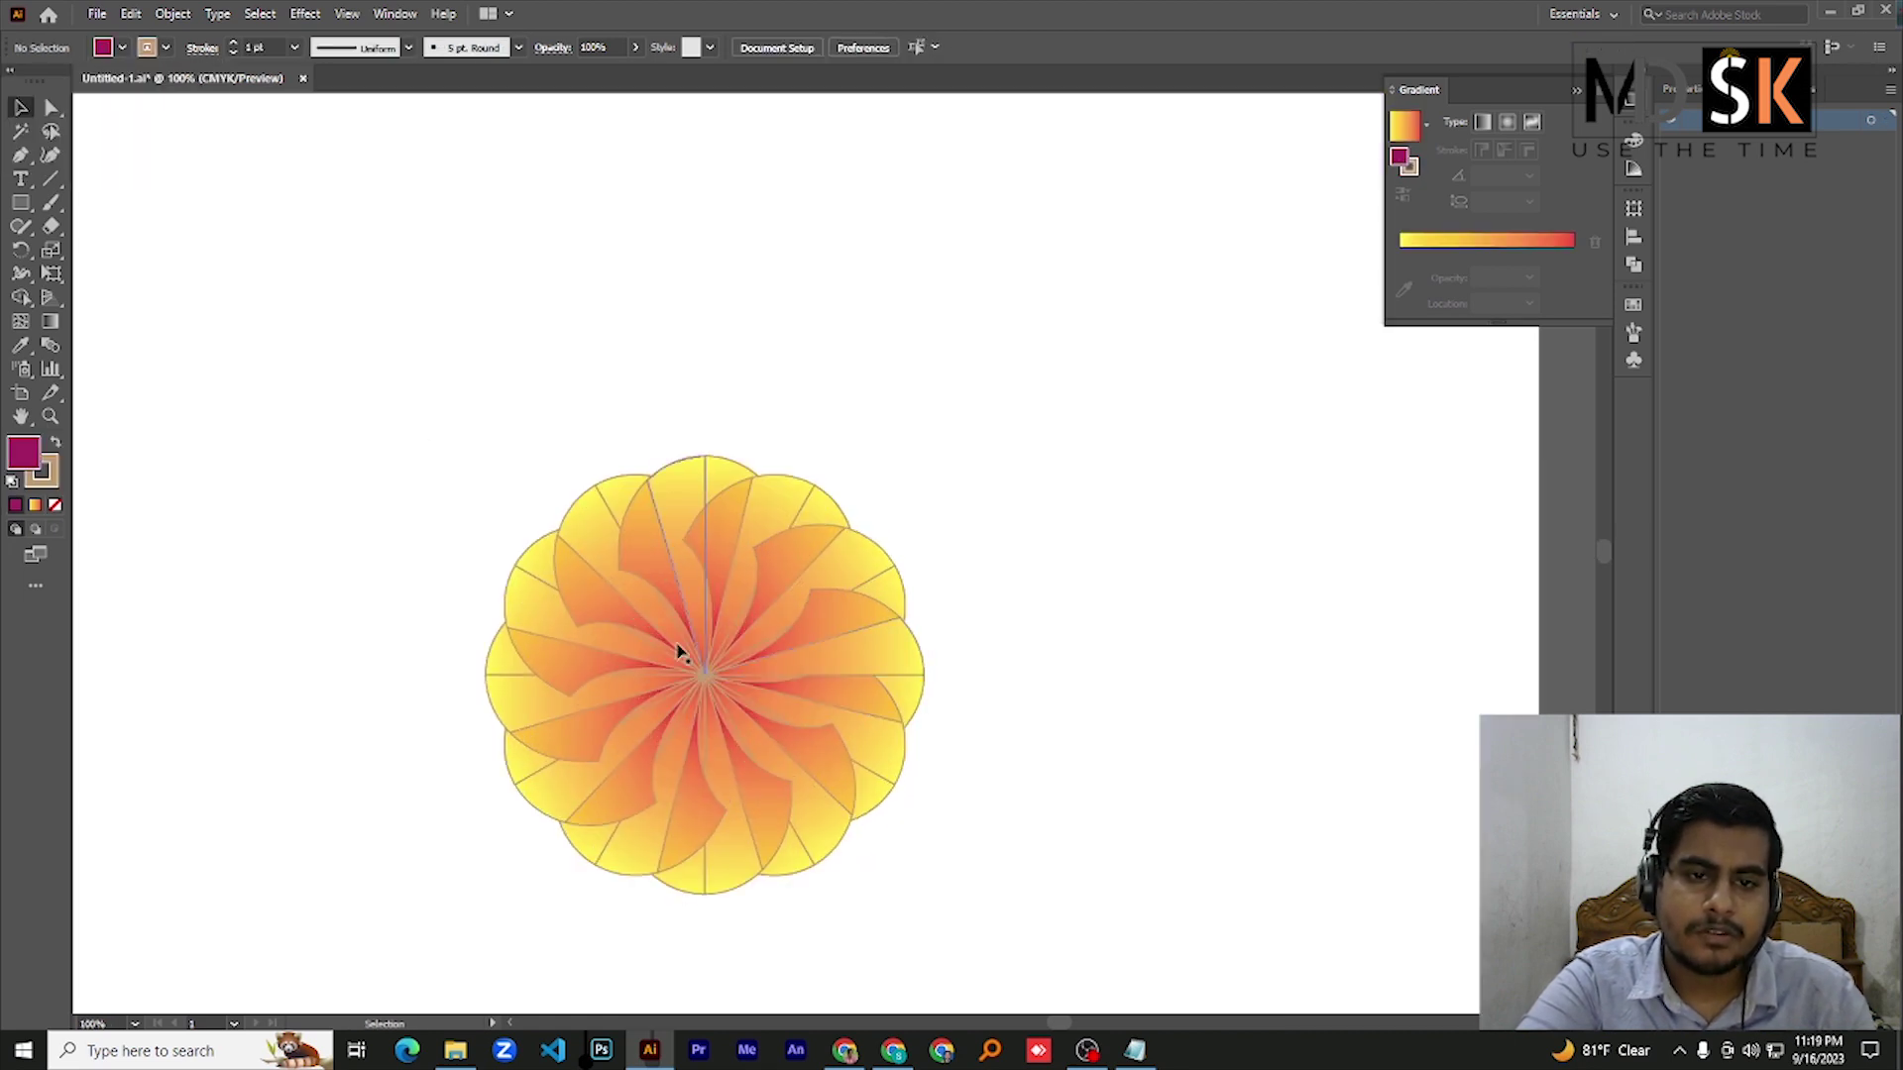
{"action": "scroll", "coordinate": [520, 565], "scroll_direction": "up", "scroll_amount": 1}
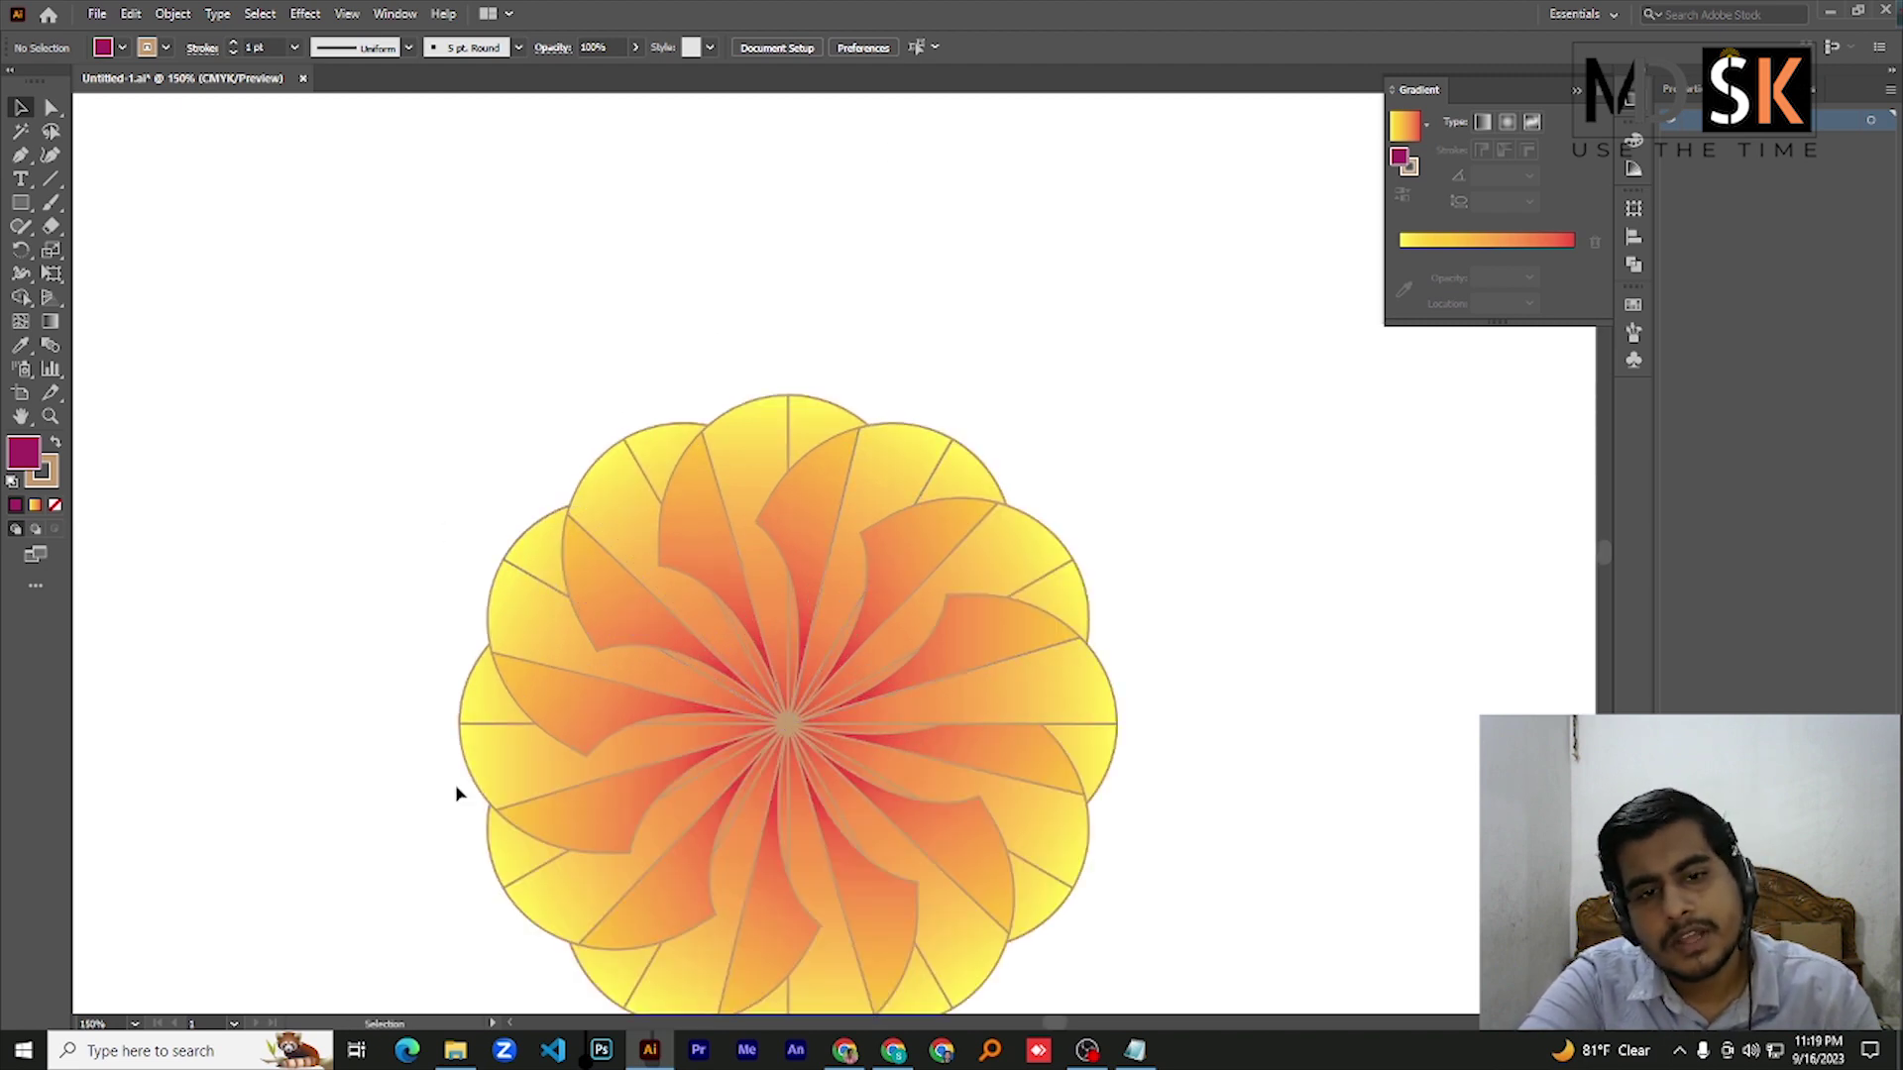
{"action": "scroll", "coordinate": [885, 426], "scroll_direction": "down", "scroll_amount": 2}
{"action": "scroll", "coordinate": [931, 515], "scroll_direction": "up", "scroll_amount": 3}
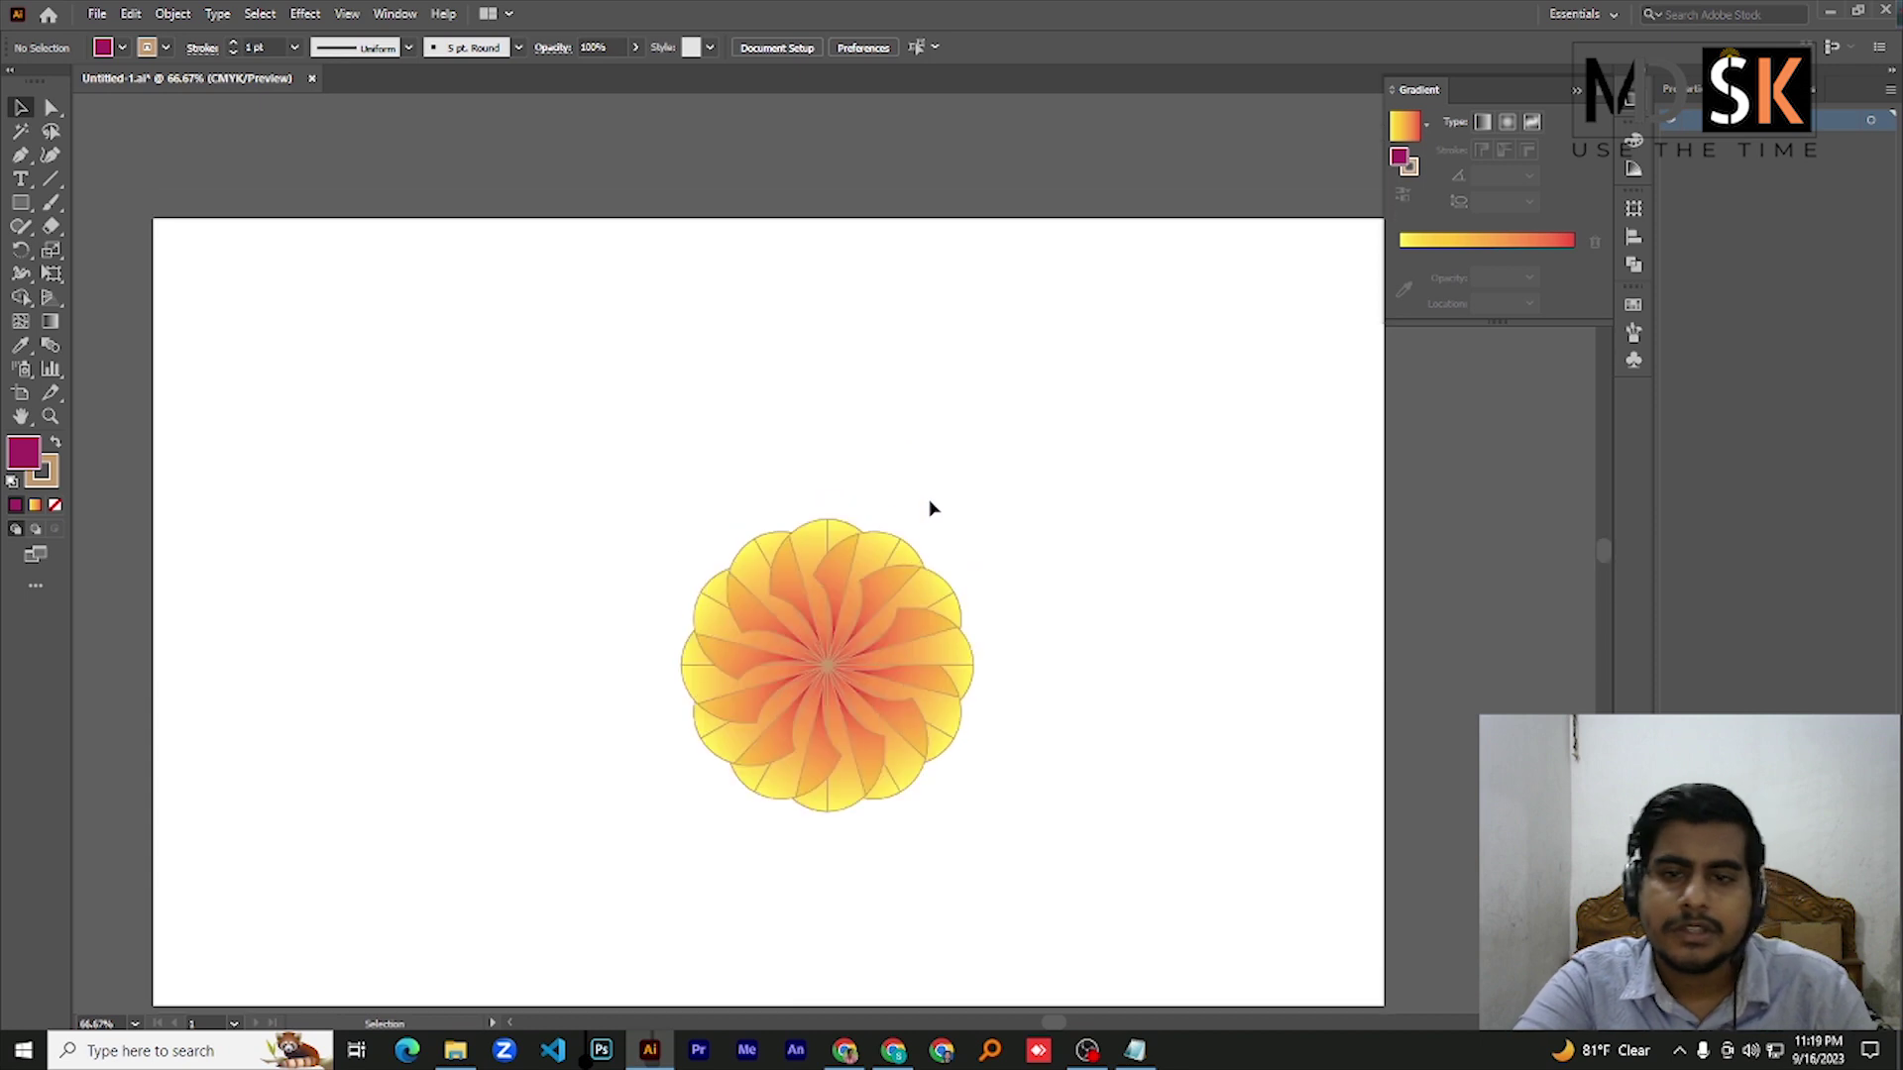
{"action": "scroll", "coordinate": [976, 489], "scroll_direction": "up", "scroll_amount": 2}
{"action": "left_click_drag", "start_coordinate": [582, 726], "coordinate": [1102, 991]}
{"action": "left_click_drag", "start_coordinate": [862, 882], "coordinate": [1209, 370]}
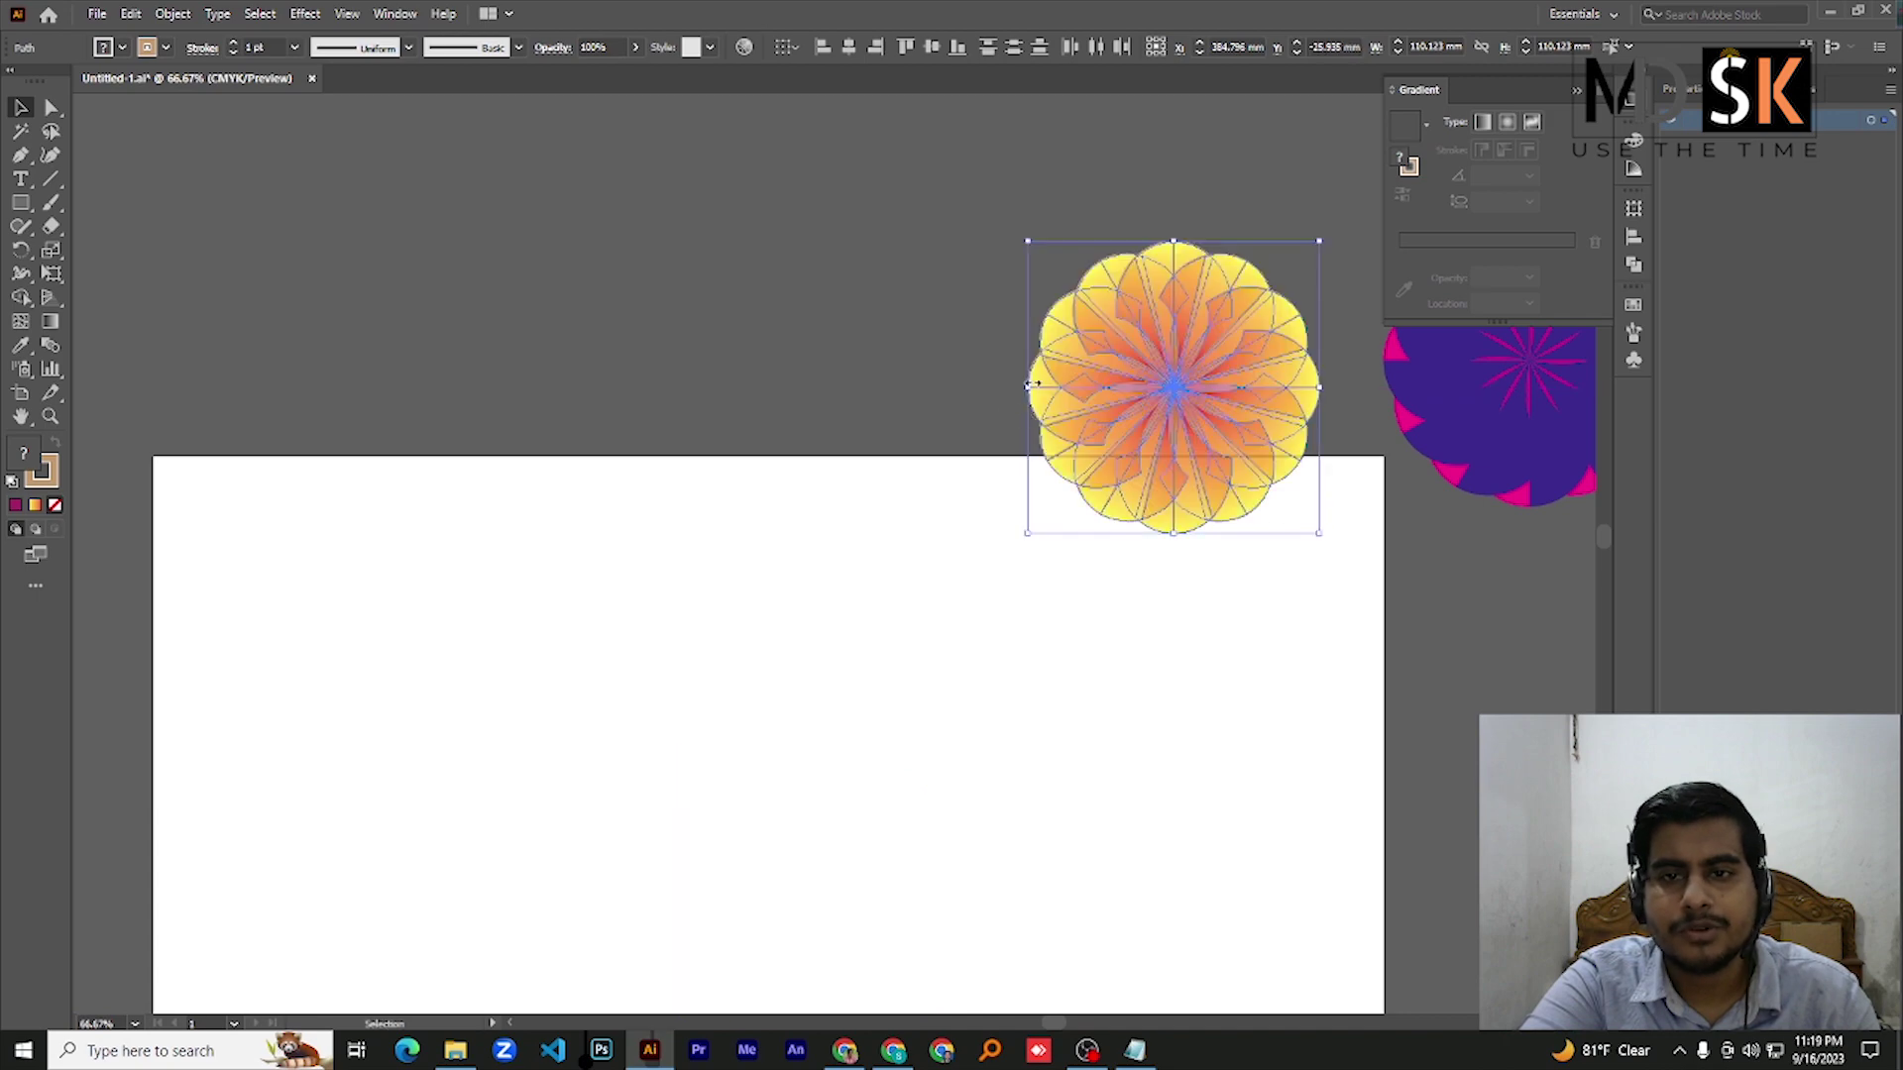
Reselect only the complete yellow-orange flower and nudge it slightly closer to the purple flower
{"action": "scroll", "coordinate": [1044, 463], "scroll_direction": "down", "scroll_amount": 1}
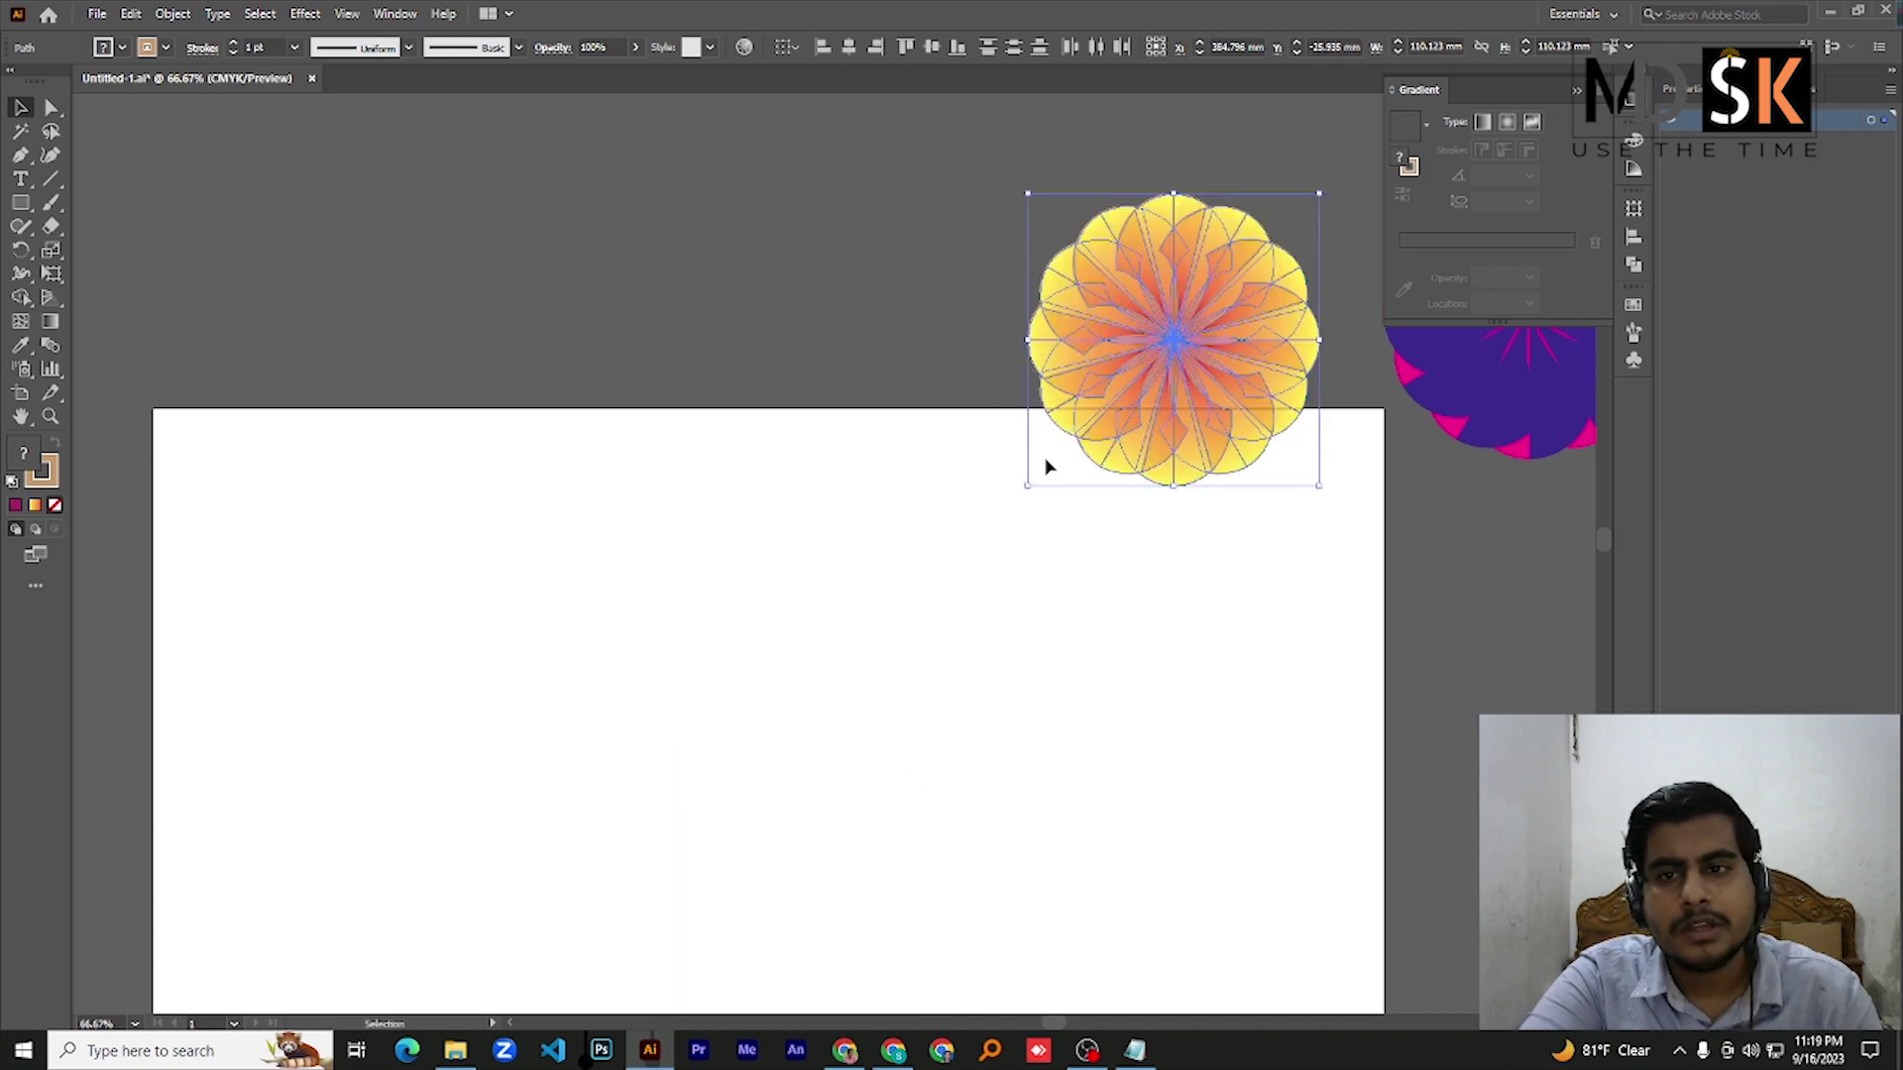
{"action": "scroll", "coordinate": [1110, 506], "scroll_direction": "down", "scroll_amount": 2}
{"action": "left_click_drag", "start_coordinate": [1359, 451], "coordinate": [1361, 453]}
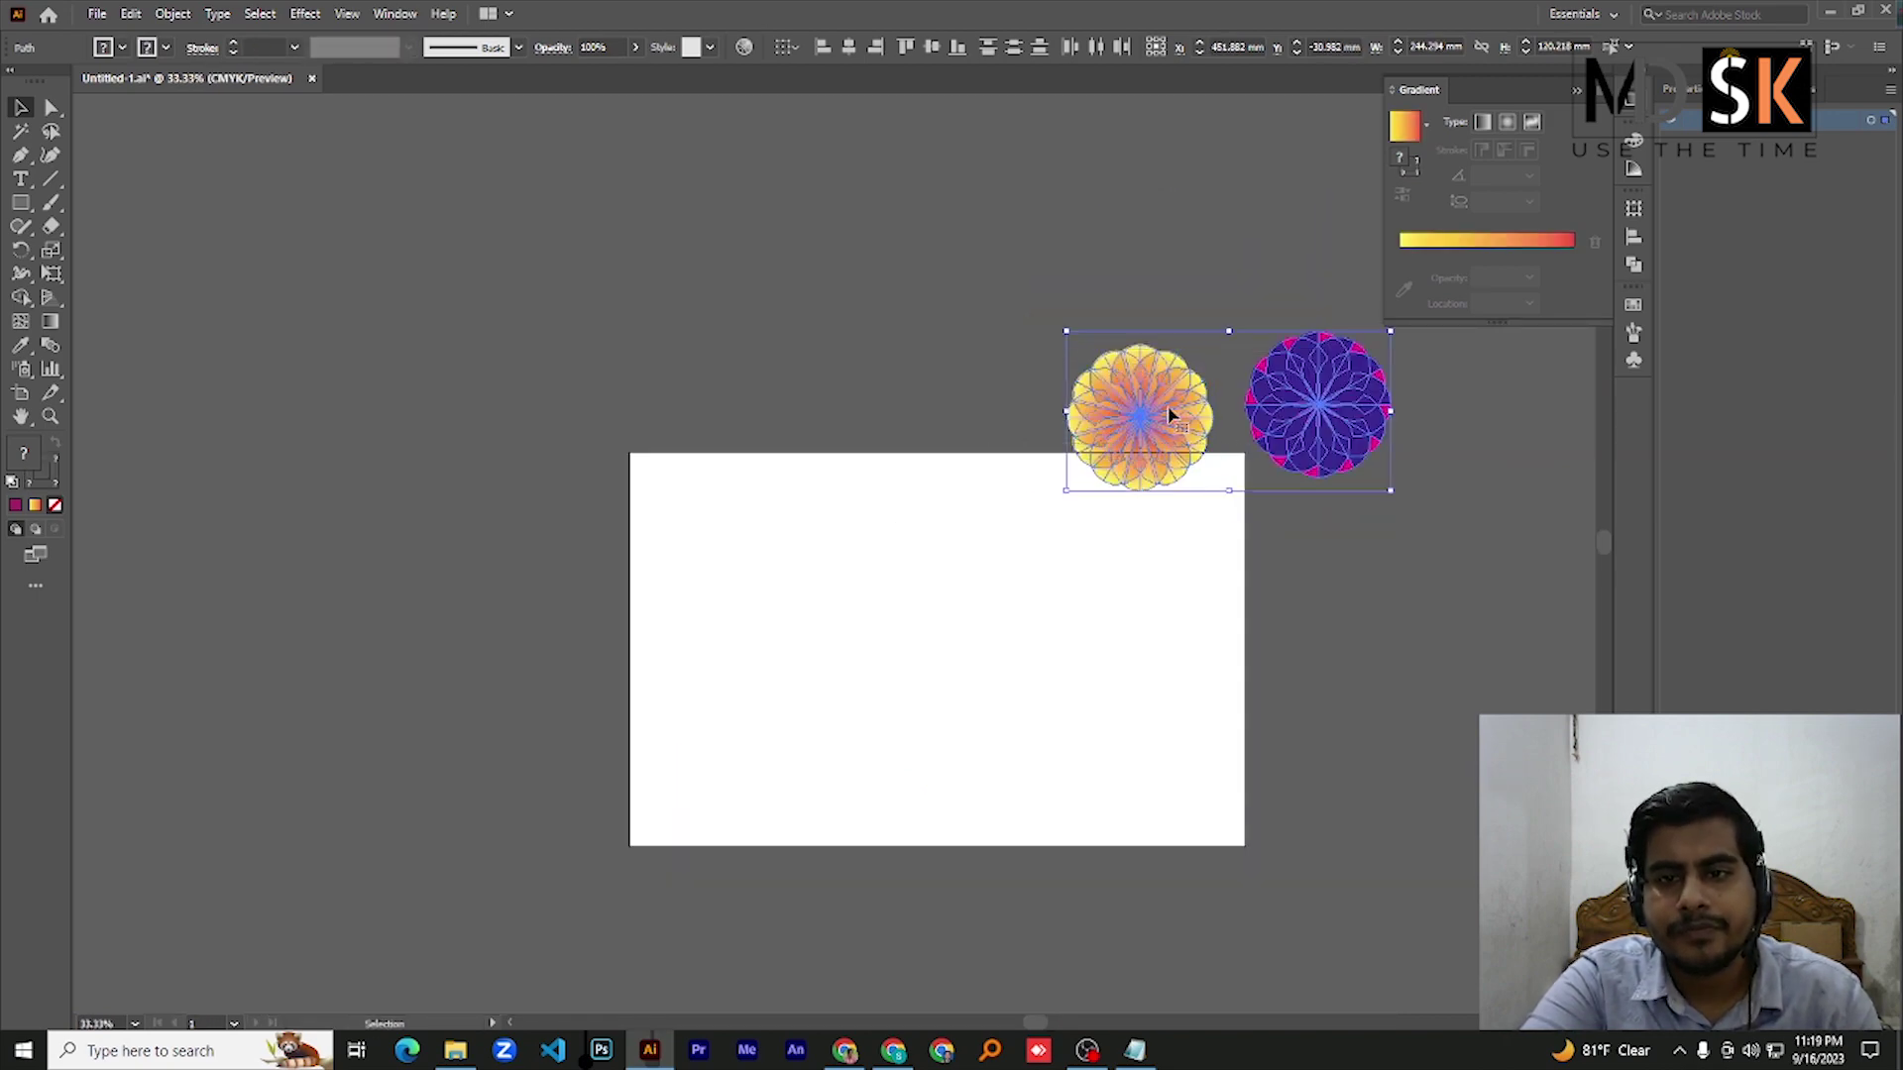
{"action": "left_click", "coordinate": [1023, 307]}
{"action": "key", "text": "a"}
{"action": "left_click", "coordinate": [1145, 343]}
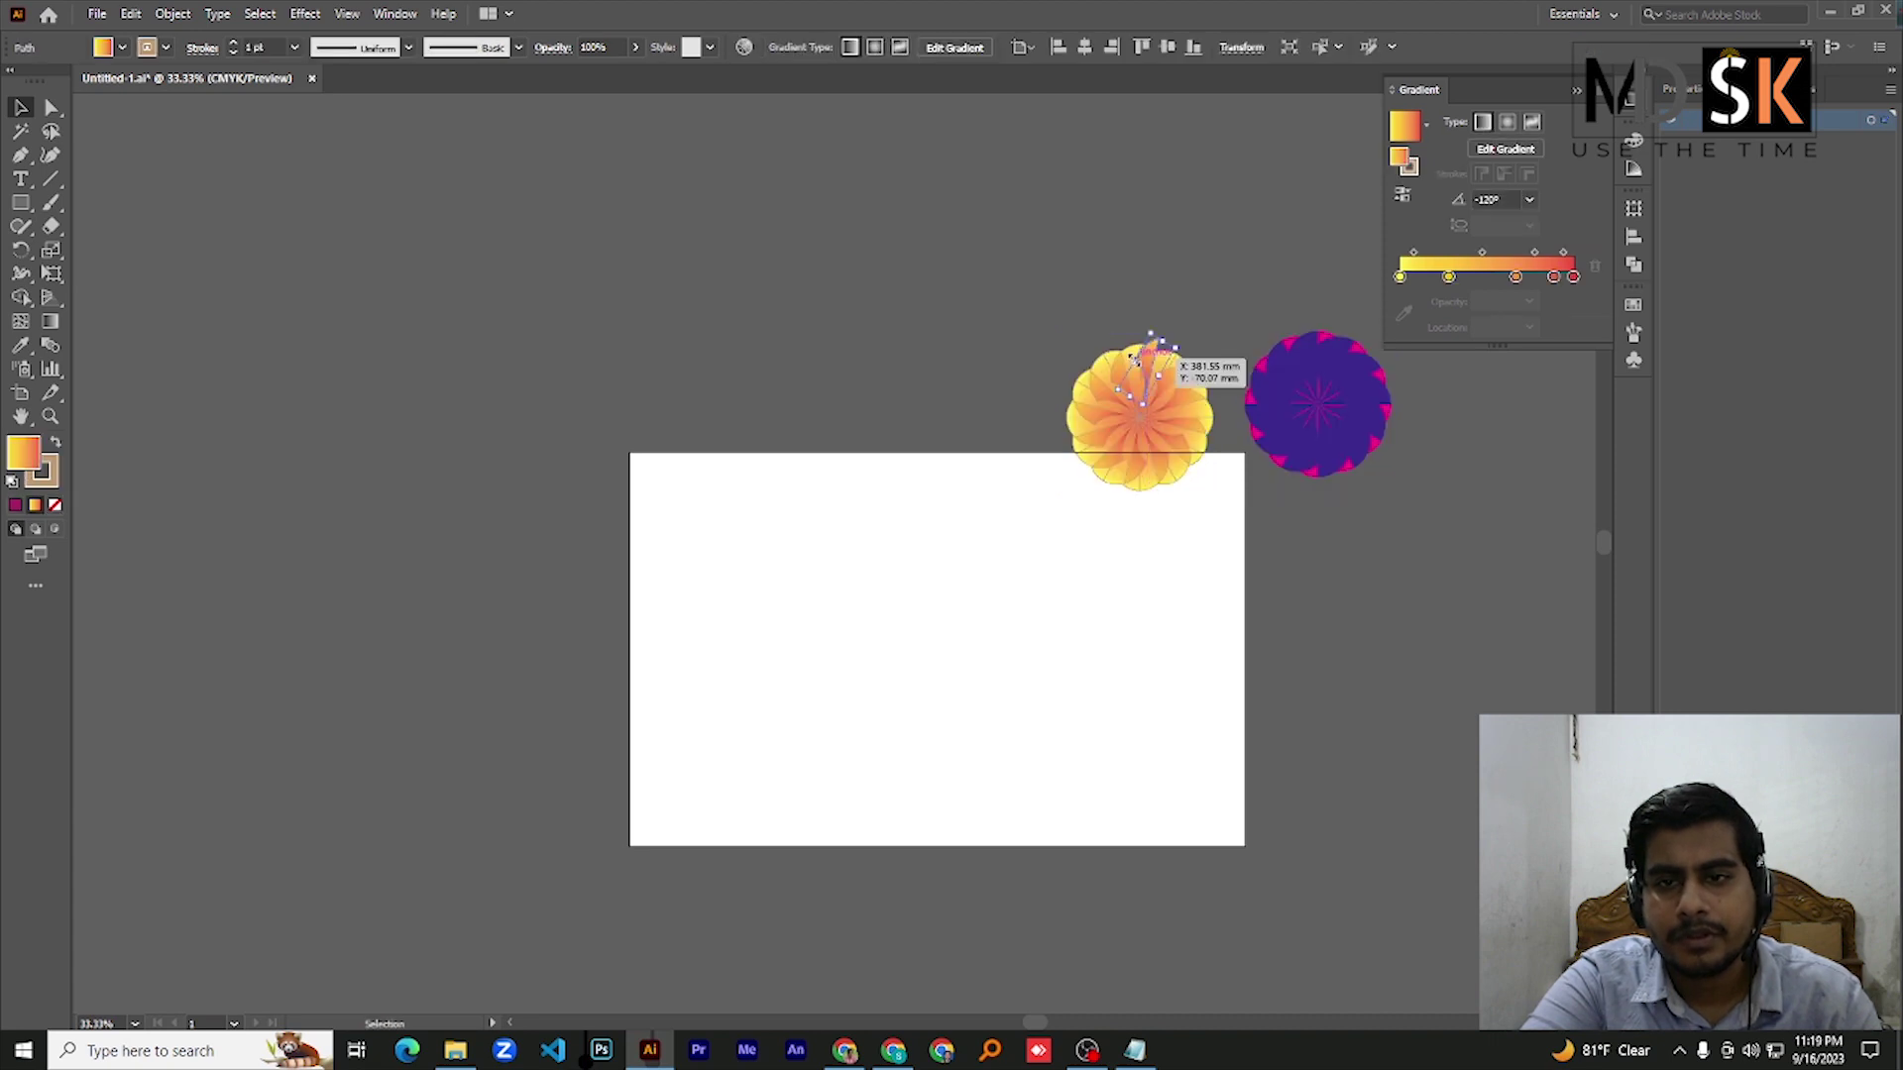
{"action": "key", "text": "v"}
{"action": "left_click_drag", "start_coordinate": [1052, 332], "coordinate": [1227, 522]}
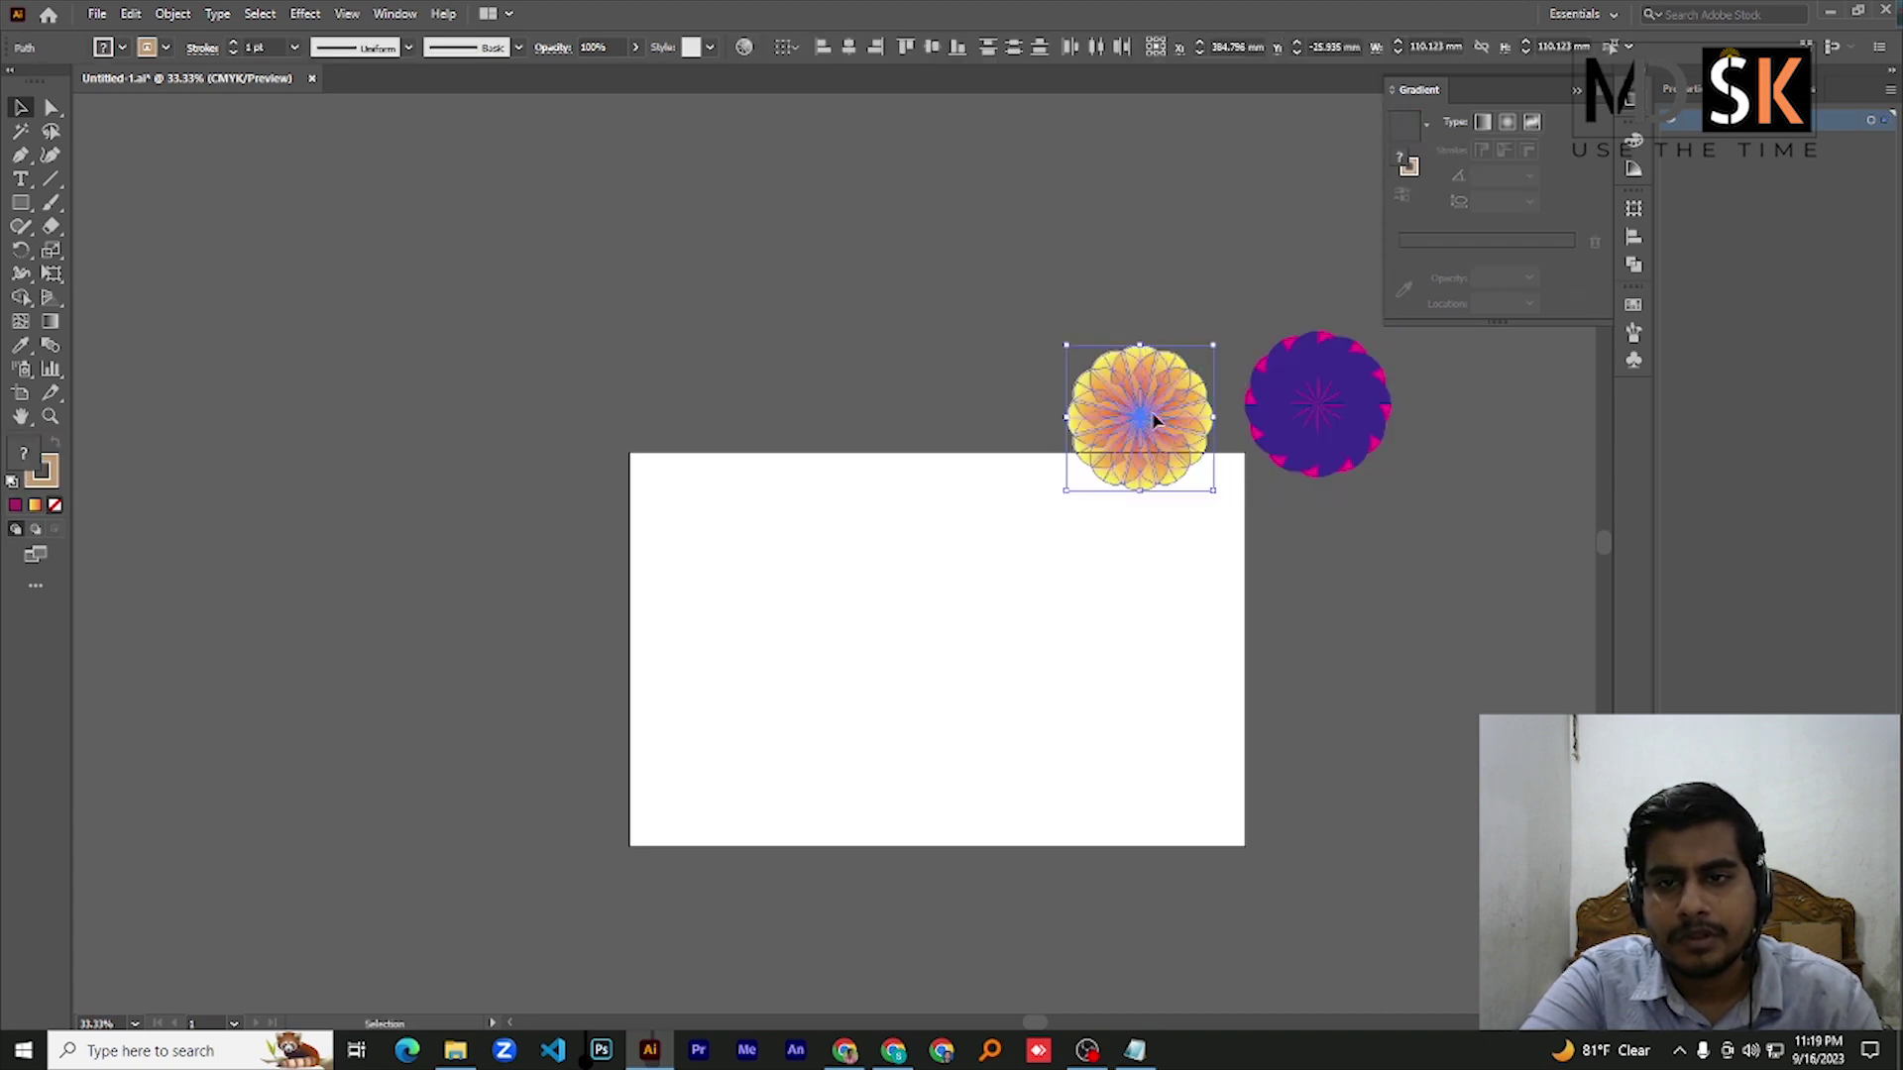
{"action": "left_click_drag", "start_coordinate": [1138, 416], "coordinate": [1153, 417]}
Move both flowers together onto the empty canvas just above the artboard, deselect them, and save the document
{"action": "left_click_drag", "start_coordinate": [1019, 454], "coordinate": [1487, 587]}
{"action": "left_click_drag", "start_coordinate": [1164, 406], "coordinate": [993, 357]}
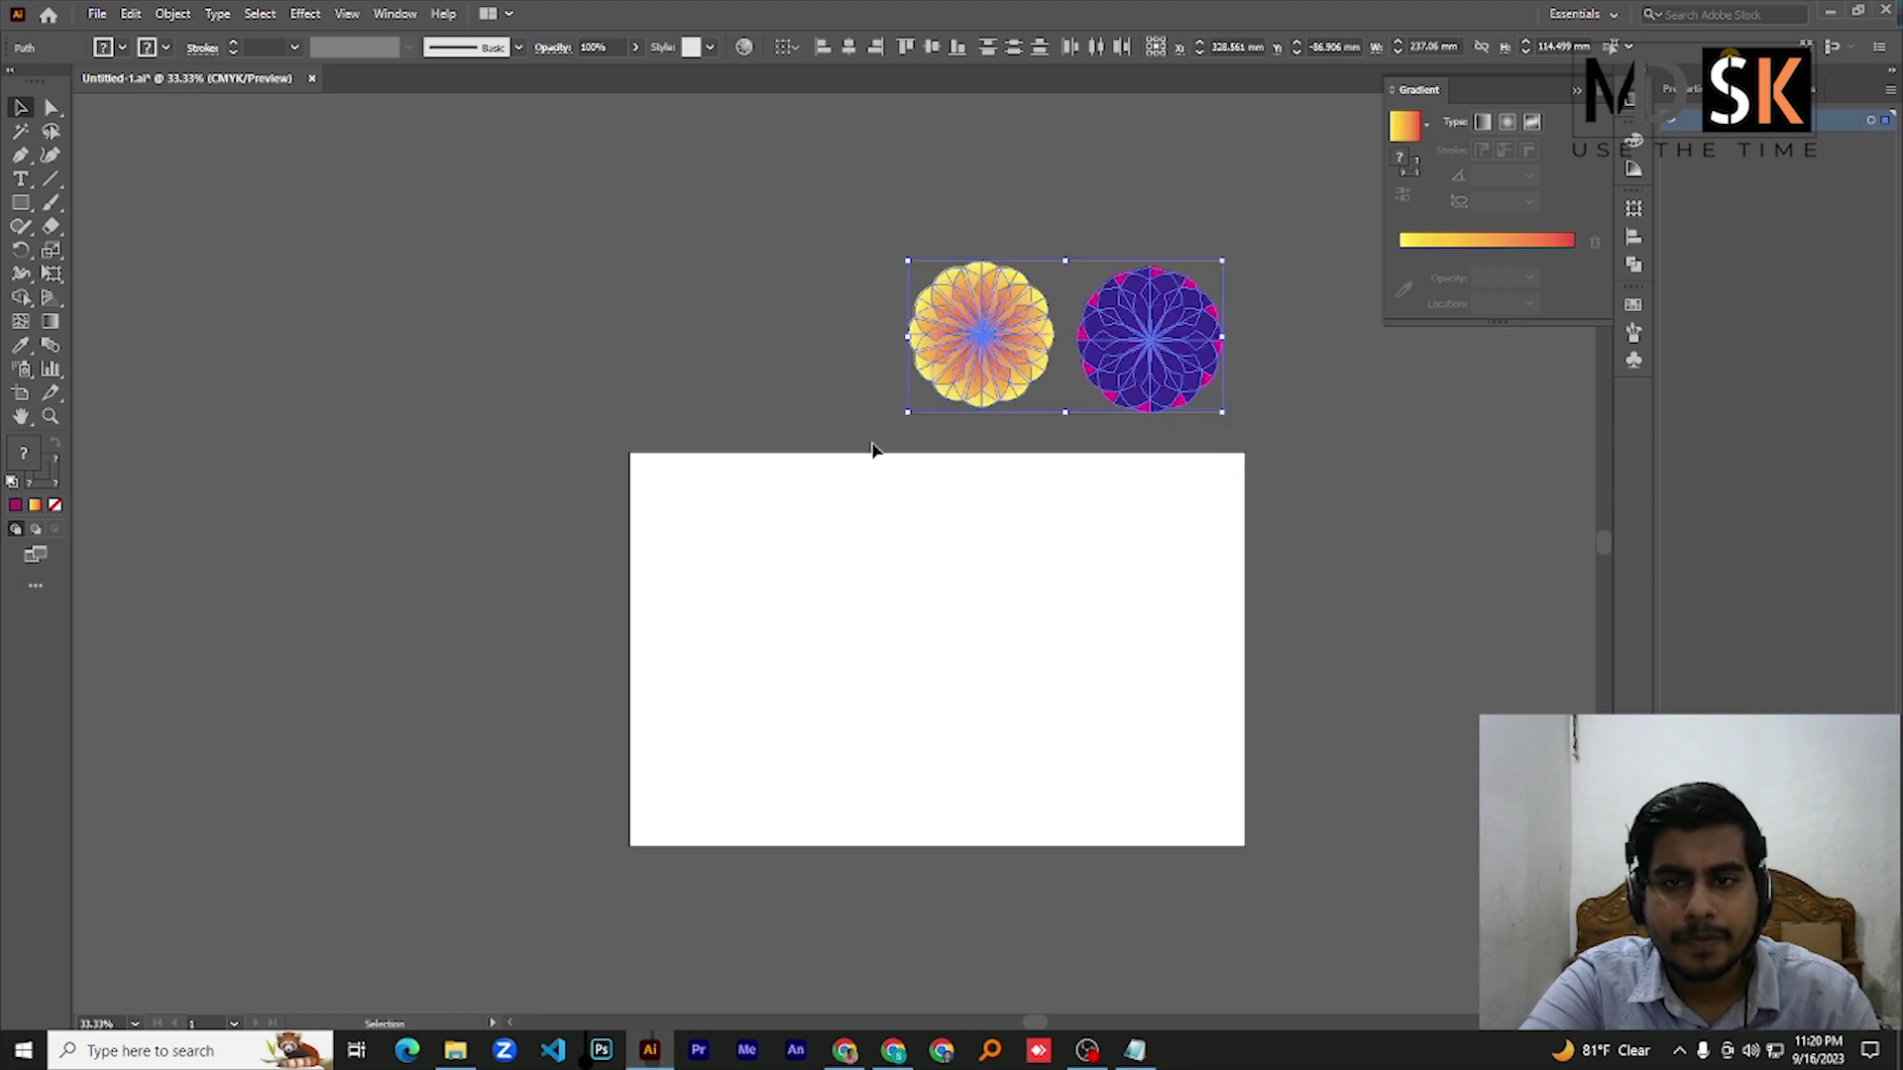
{"action": "left_click", "coordinate": [877, 490]}
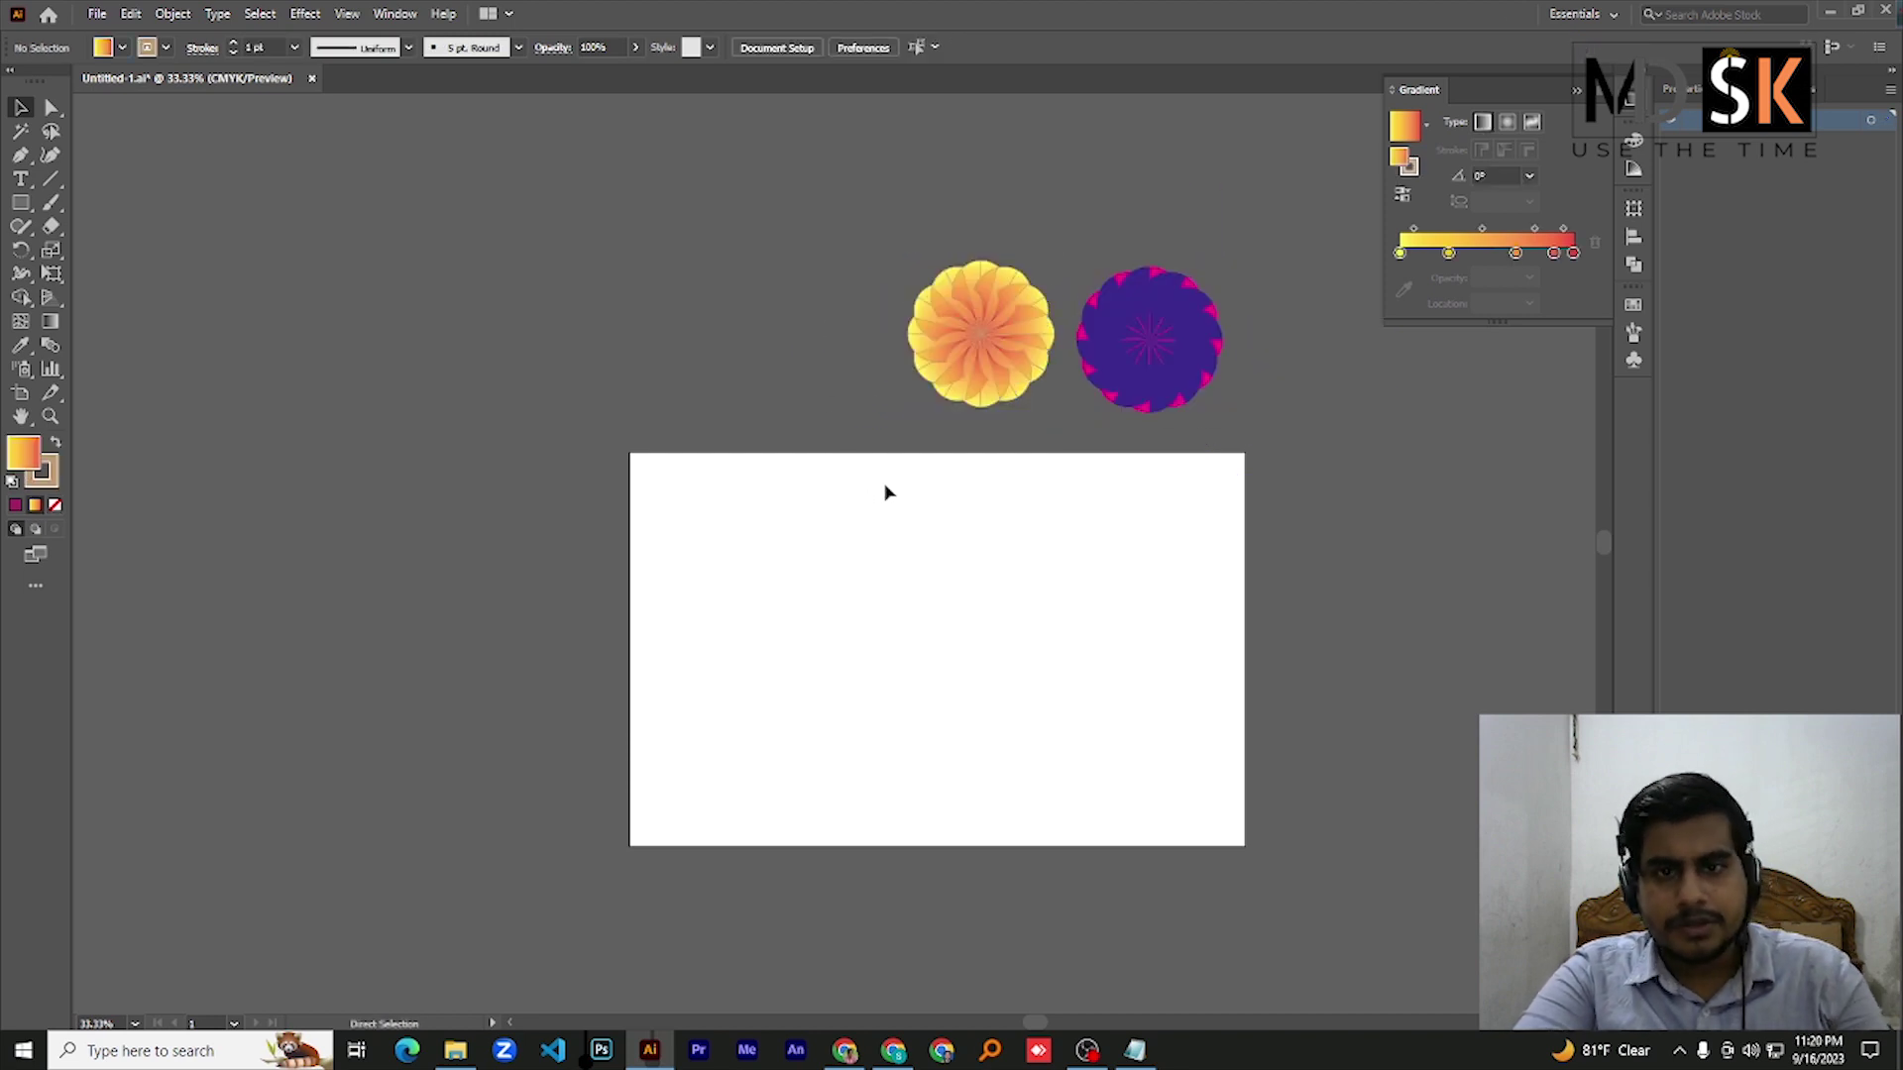
{"action": "key", "text": "ctrl+s"}
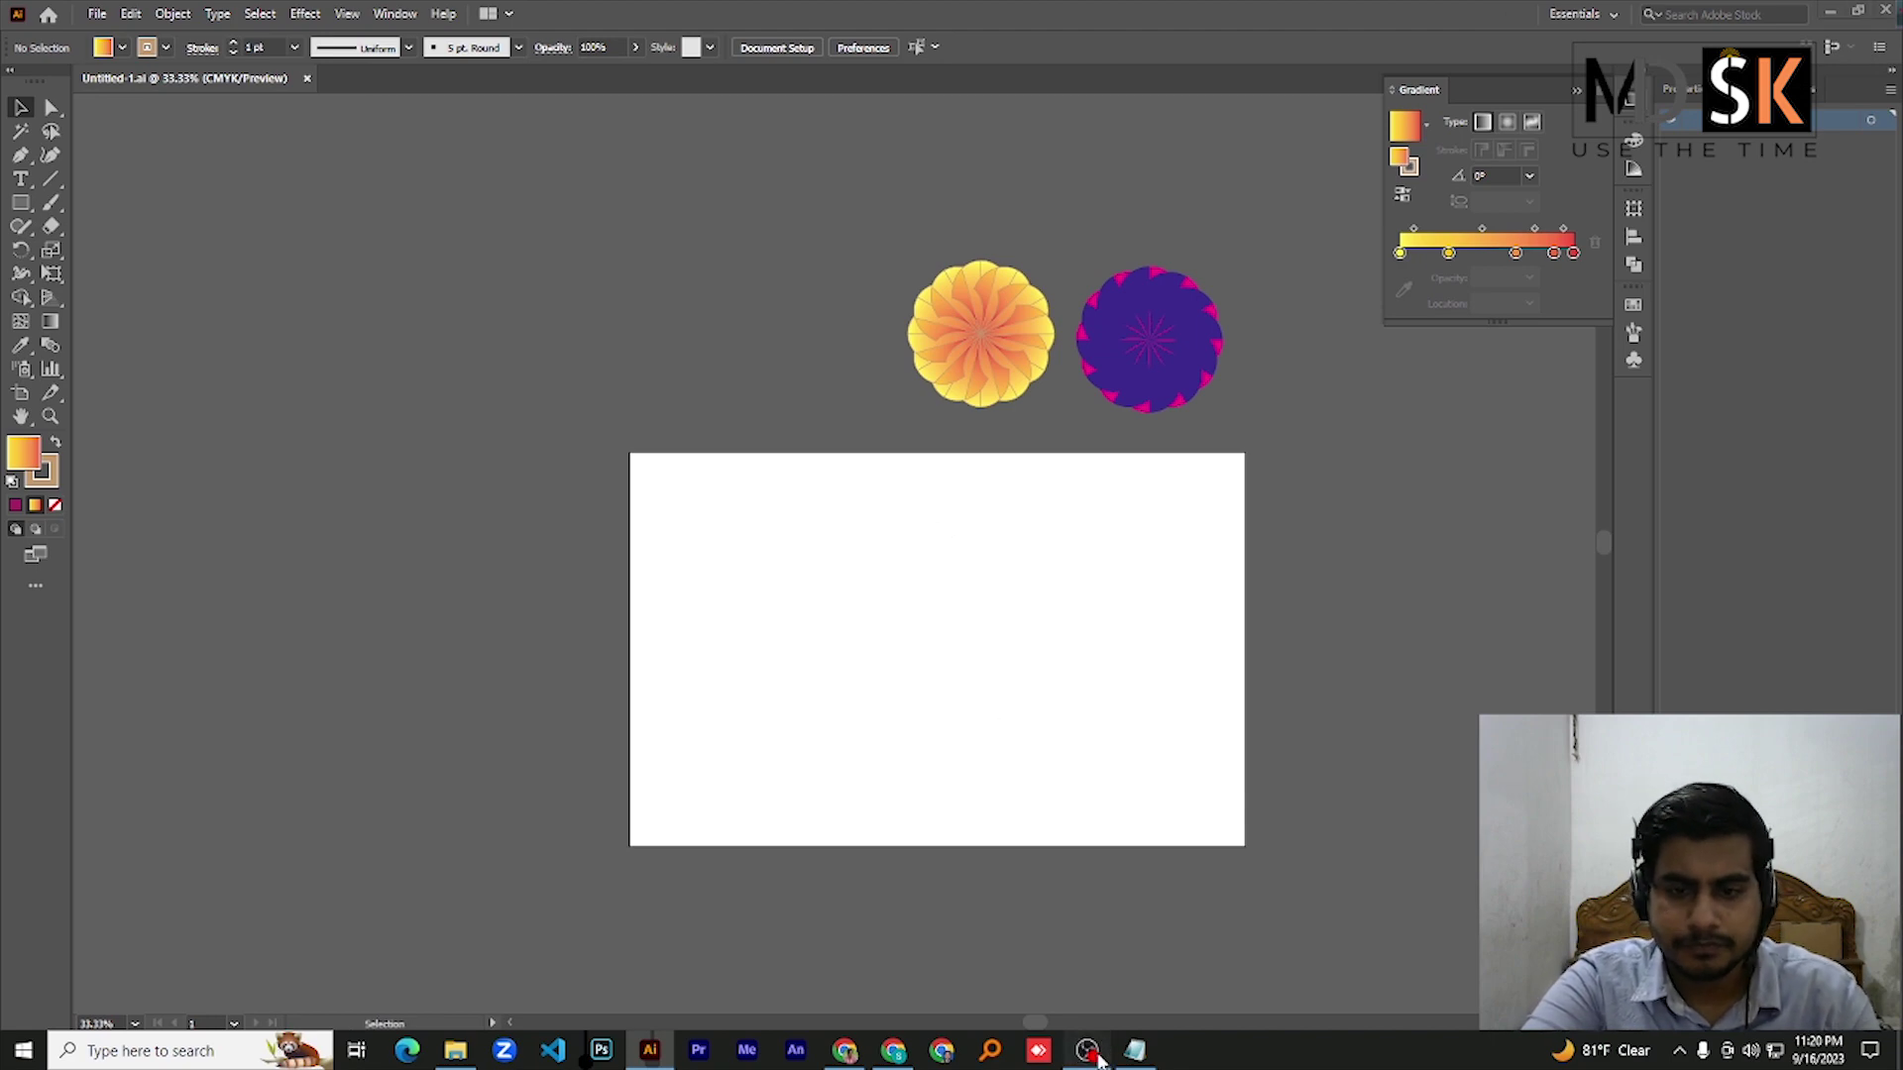
{"action": "left_click", "coordinate": [1087, 1052]}
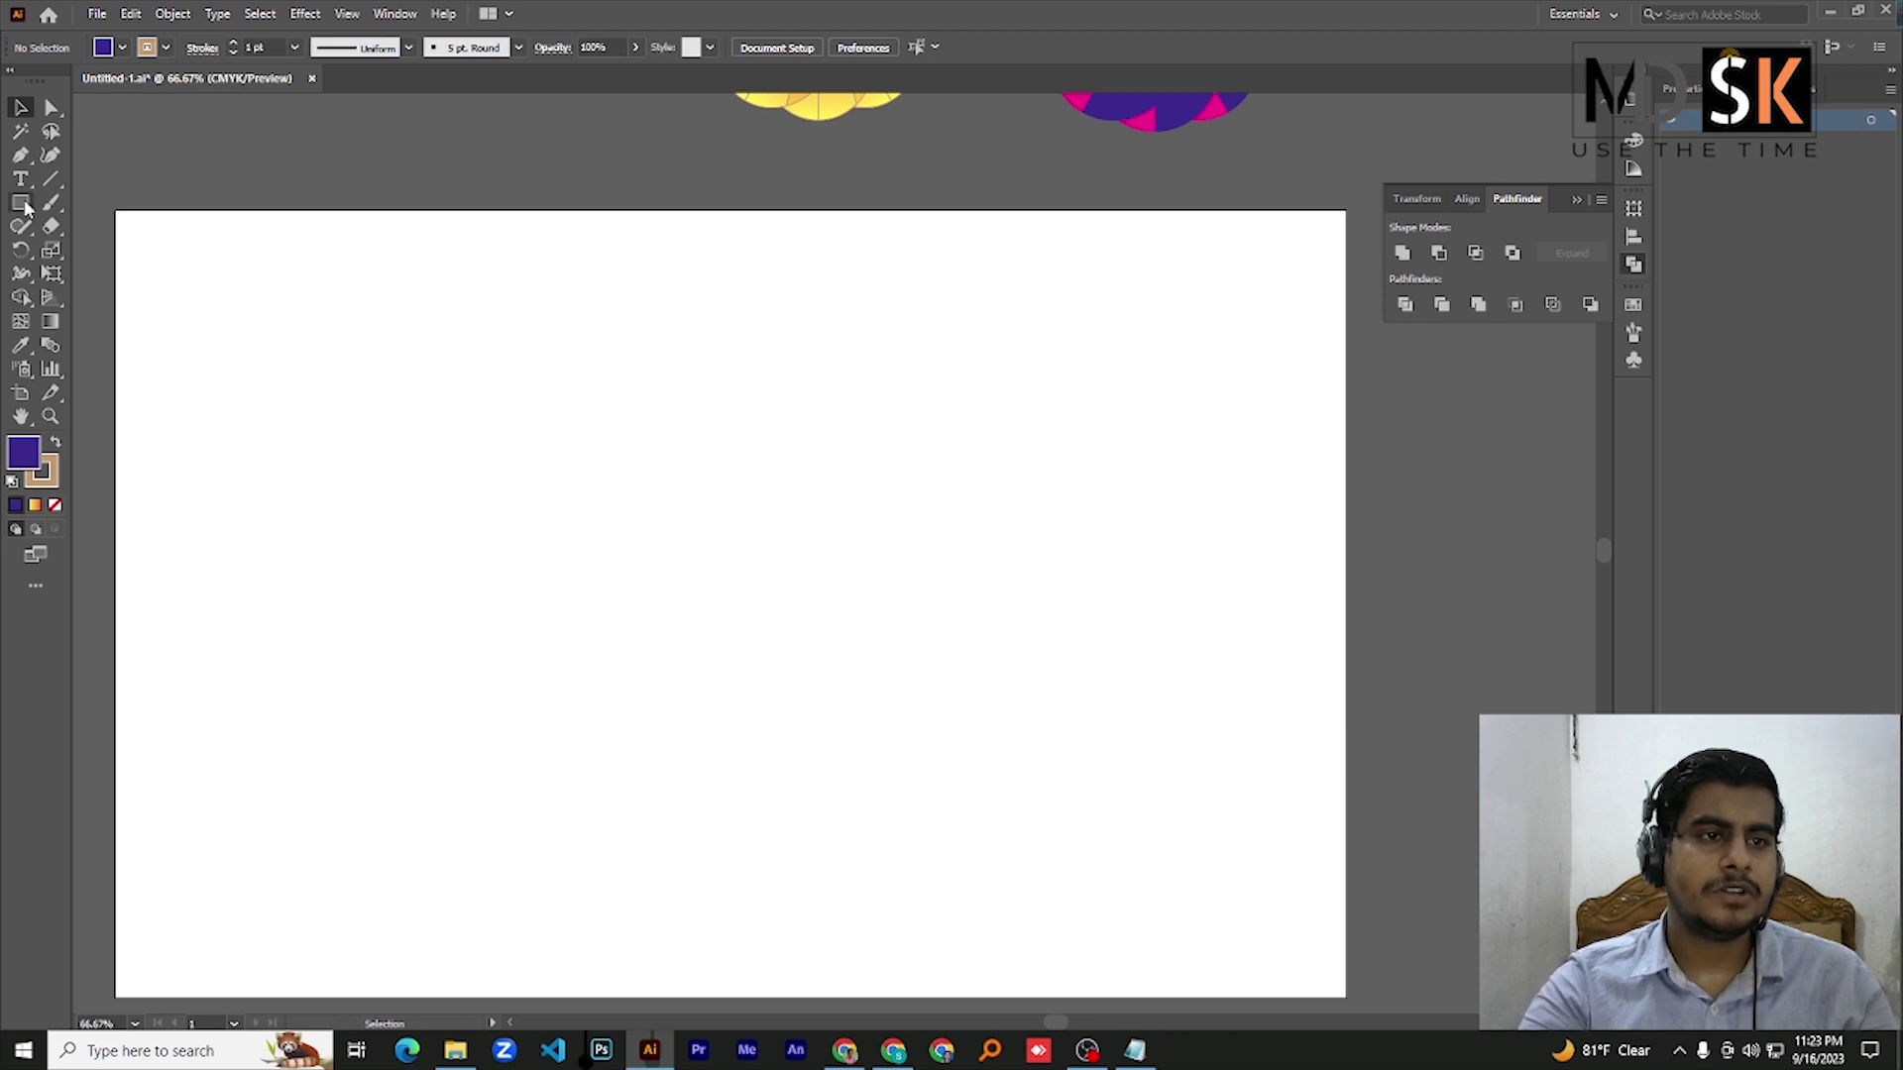
Draw a purple circle about 77 mm in diameter on the empty artboard with the Ellipse tool
{"action": "left_click_drag", "start_coordinate": [20, 202], "coordinate": [105, 254]}
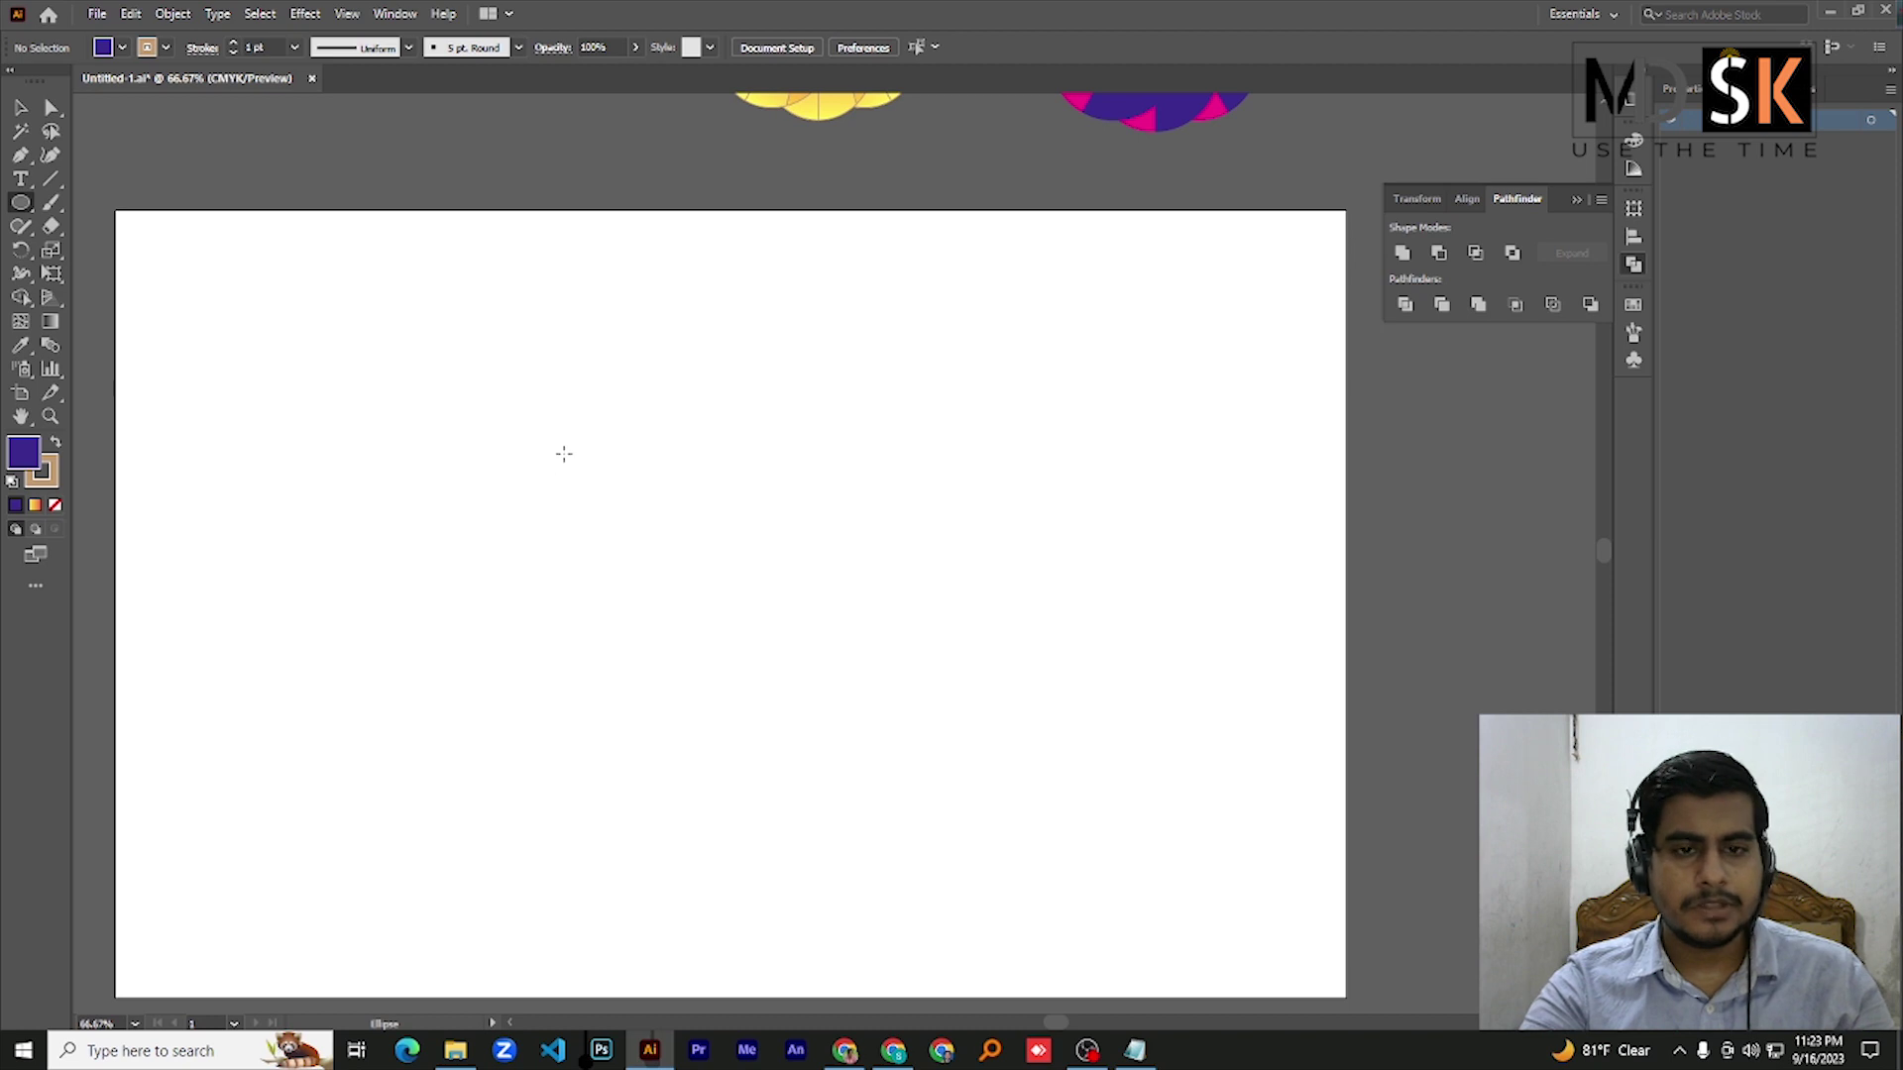
{"action": "left_click_drag", "start_coordinate": [564, 452], "coordinate": [771, 645]}
{"action": "scroll", "coordinate": [582, 503], "scroll_direction": "down", "scroll_amount": 3}
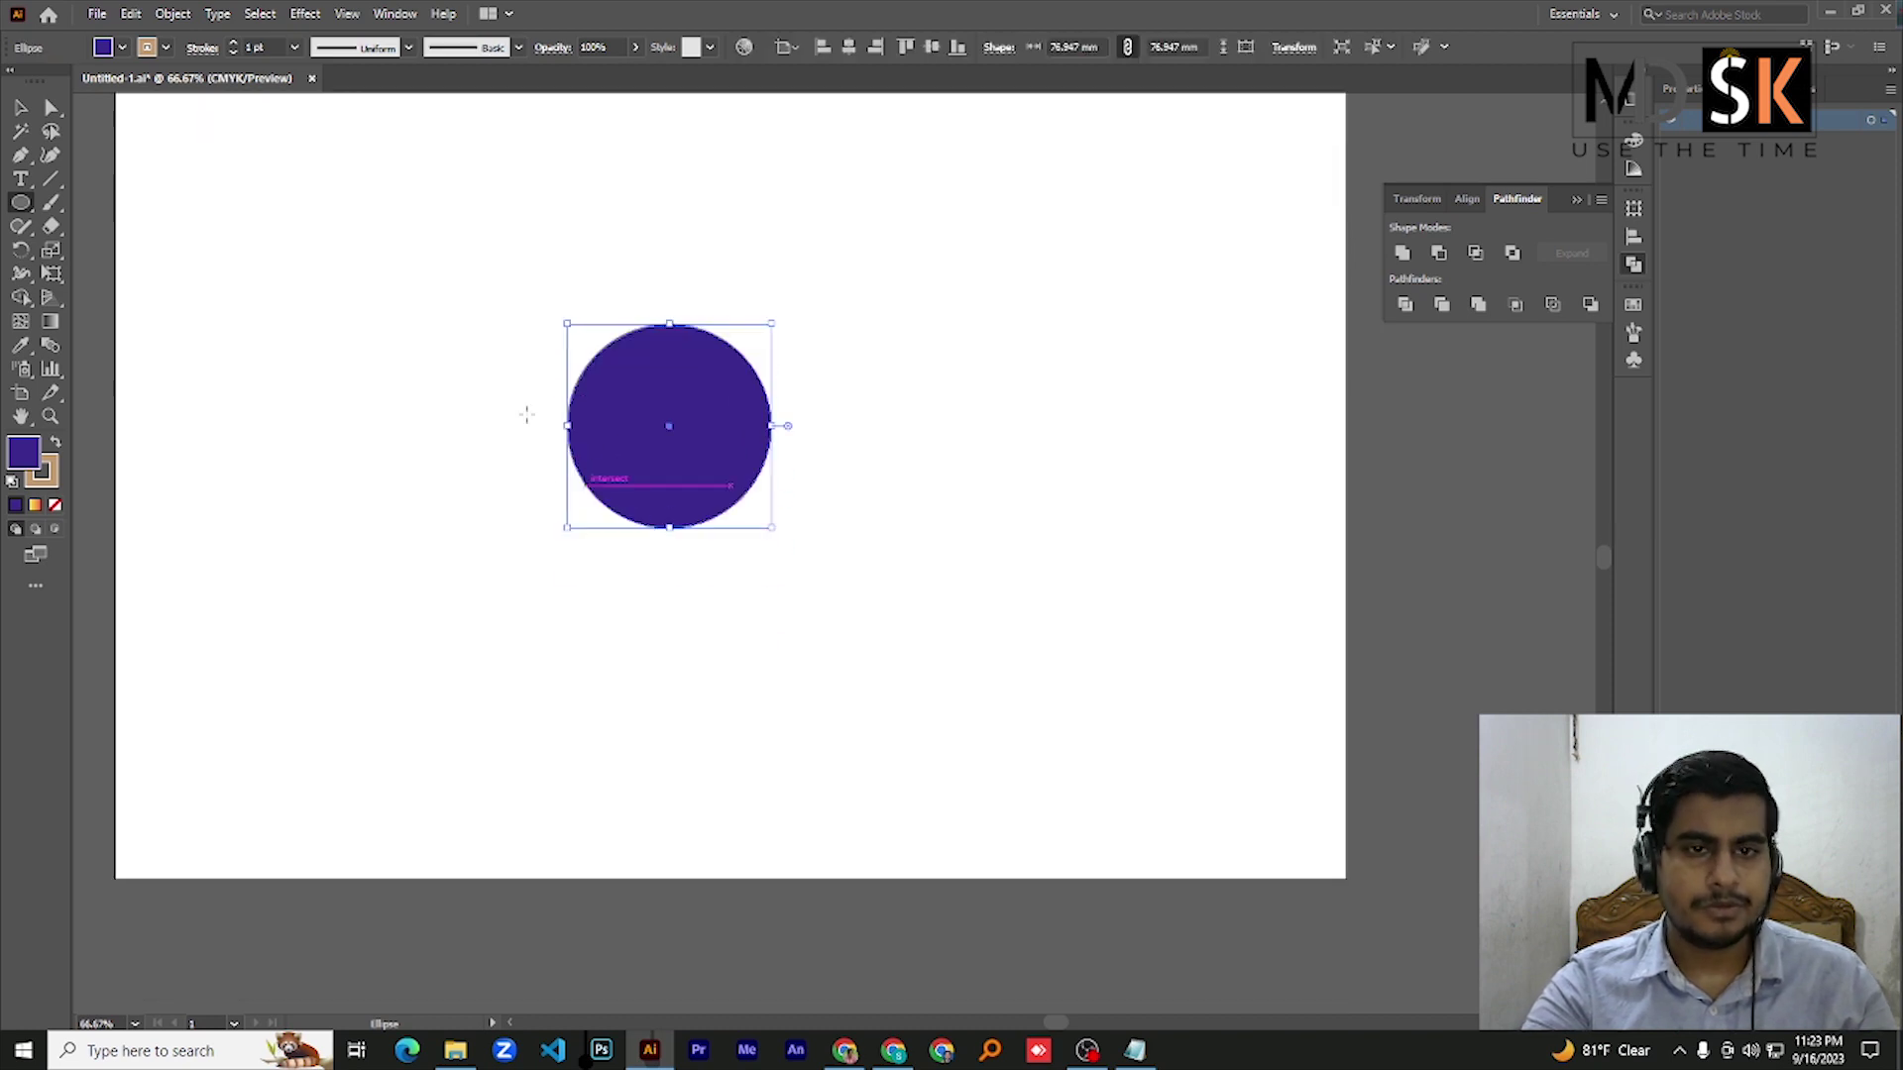
Change the purple circle's fill to magenta
{"action": "left_click", "coordinate": [103, 48]}
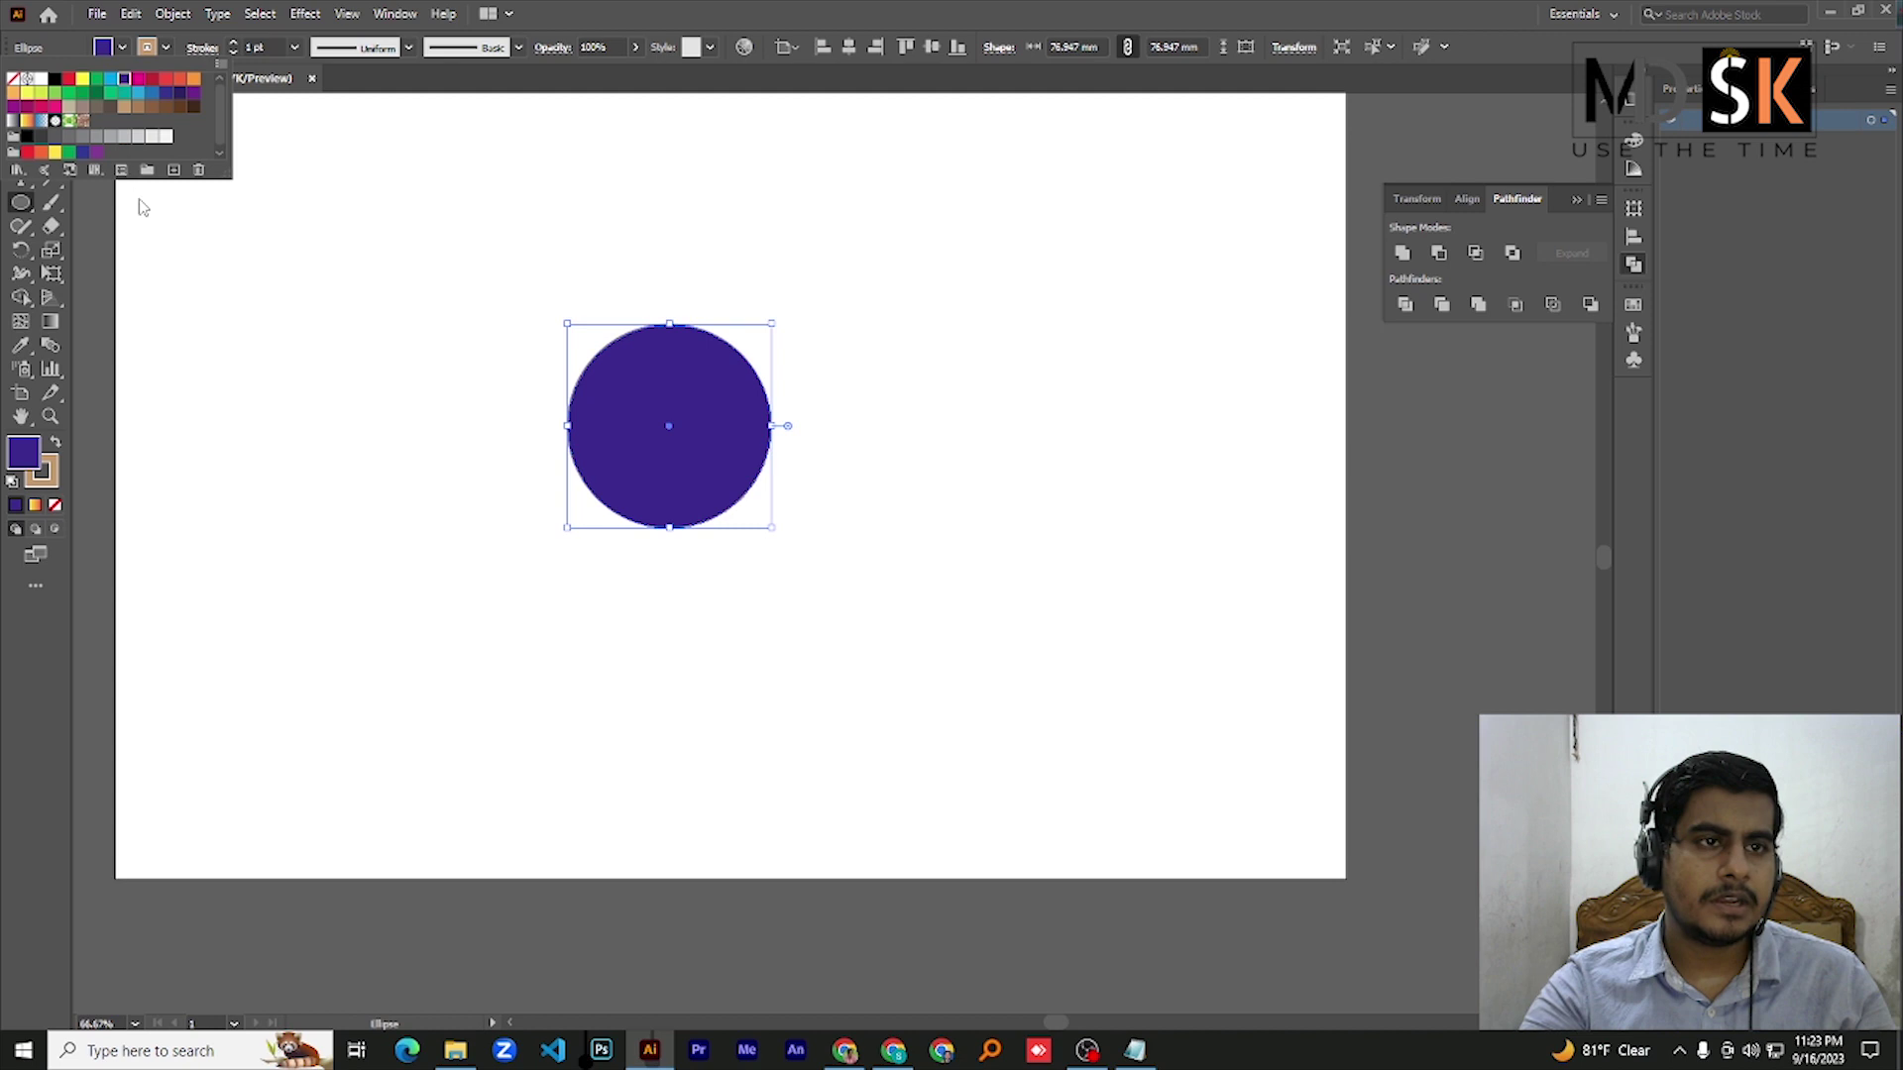
{"action": "left_click", "coordinate": [138, 79]}
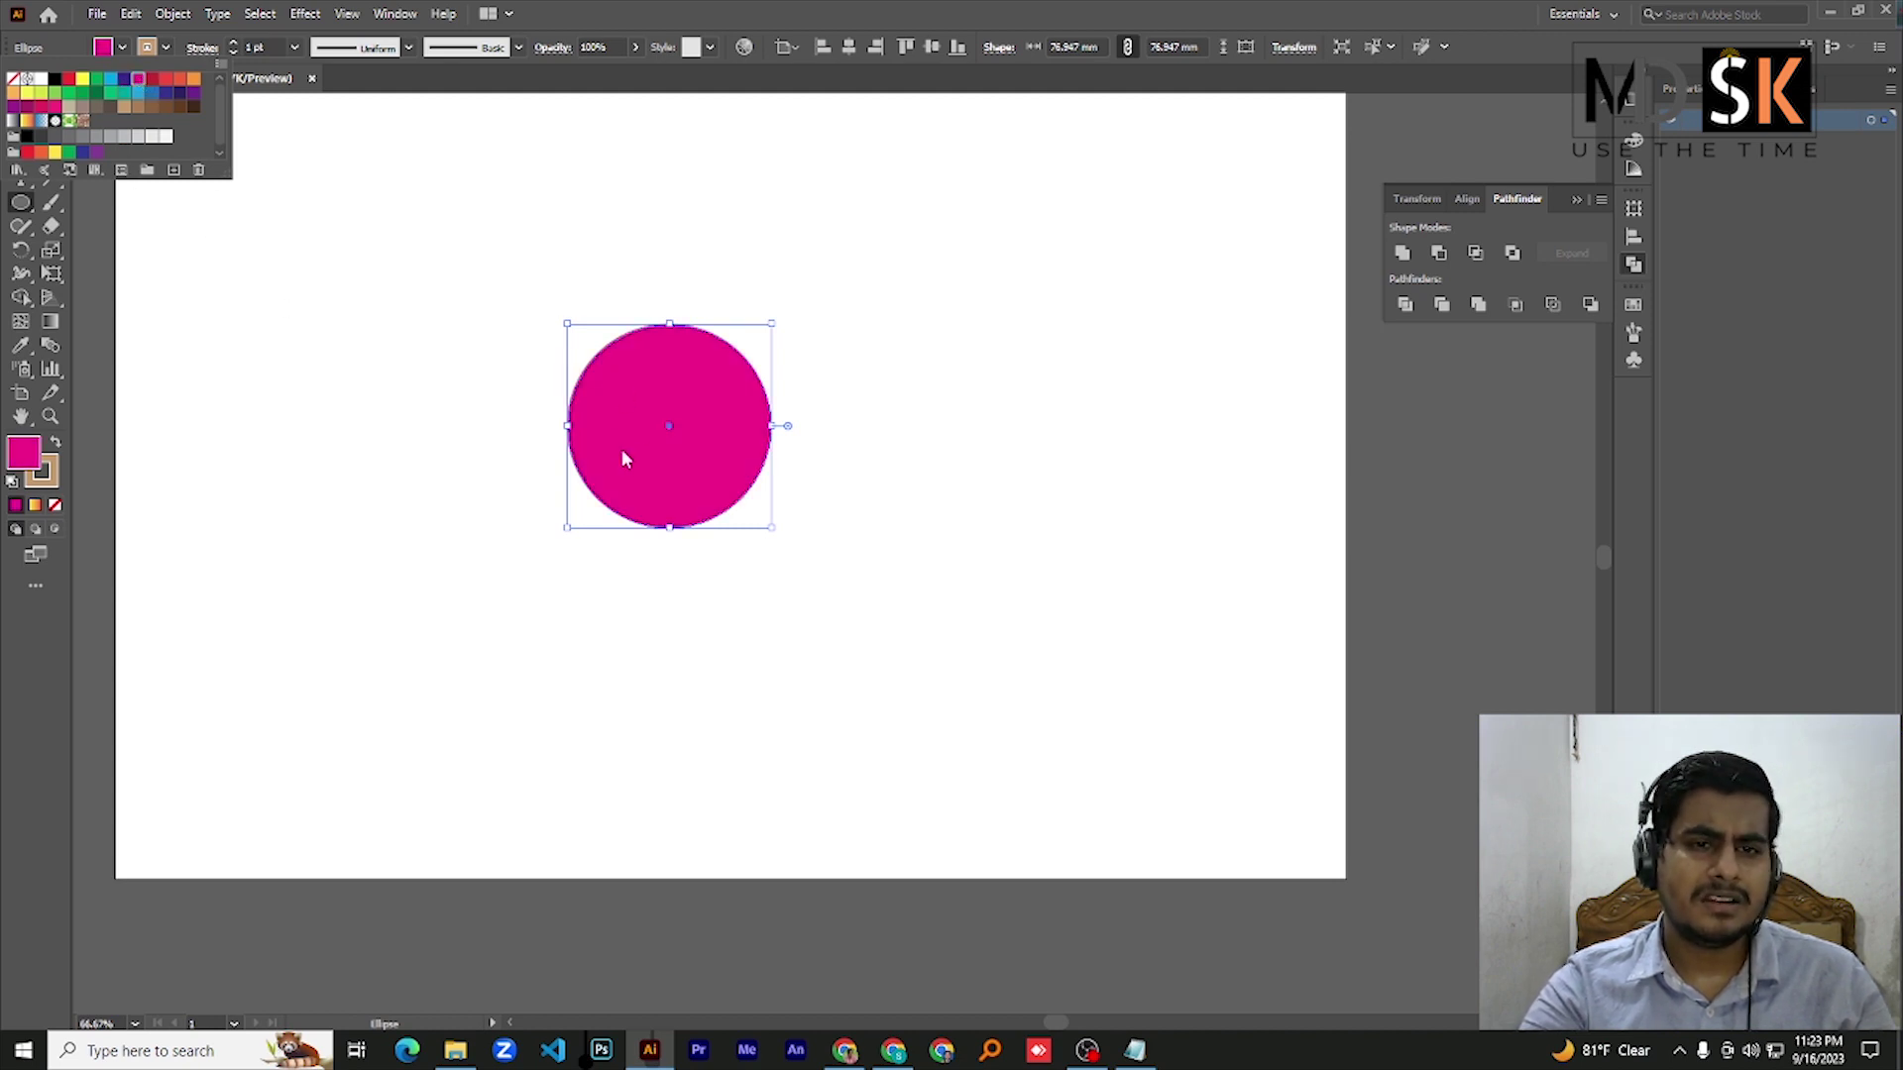
{"action": "left_click", "coordinate": [374, 318]}
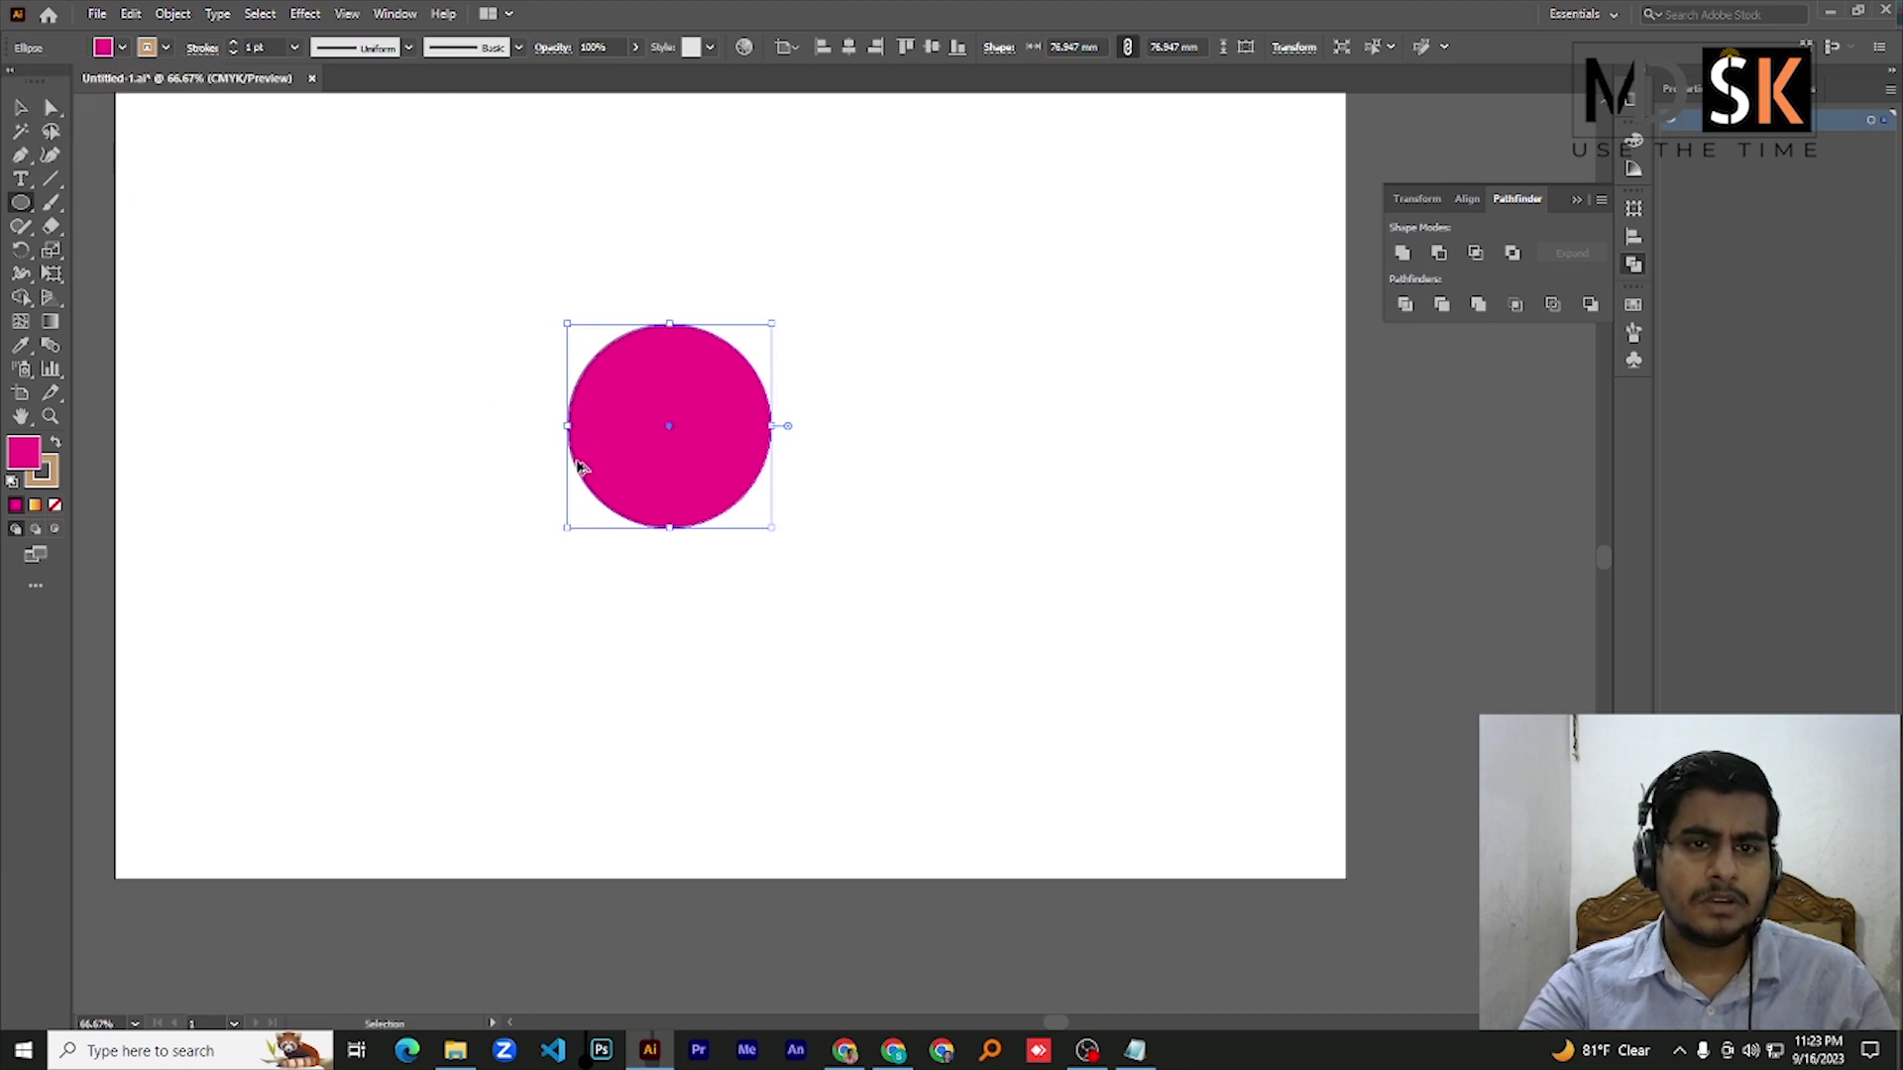
Draw a rectangle about 50.6 mm wide and 12.8 mm high overlapping the circle's lower edge to form a bulb neck
{"action": "scroll", "coordinate": [580, 463], "scroll_direction": "up", "scroll_amount": 2}
{"action": "scroll", "coordinate": [580, 463], "scroll_direction": "up", "scroll_amount": 1}
{"action": "scroll", "coordinate": [578, 461], "scroll_direction": "down", "scroll_amount": 2}
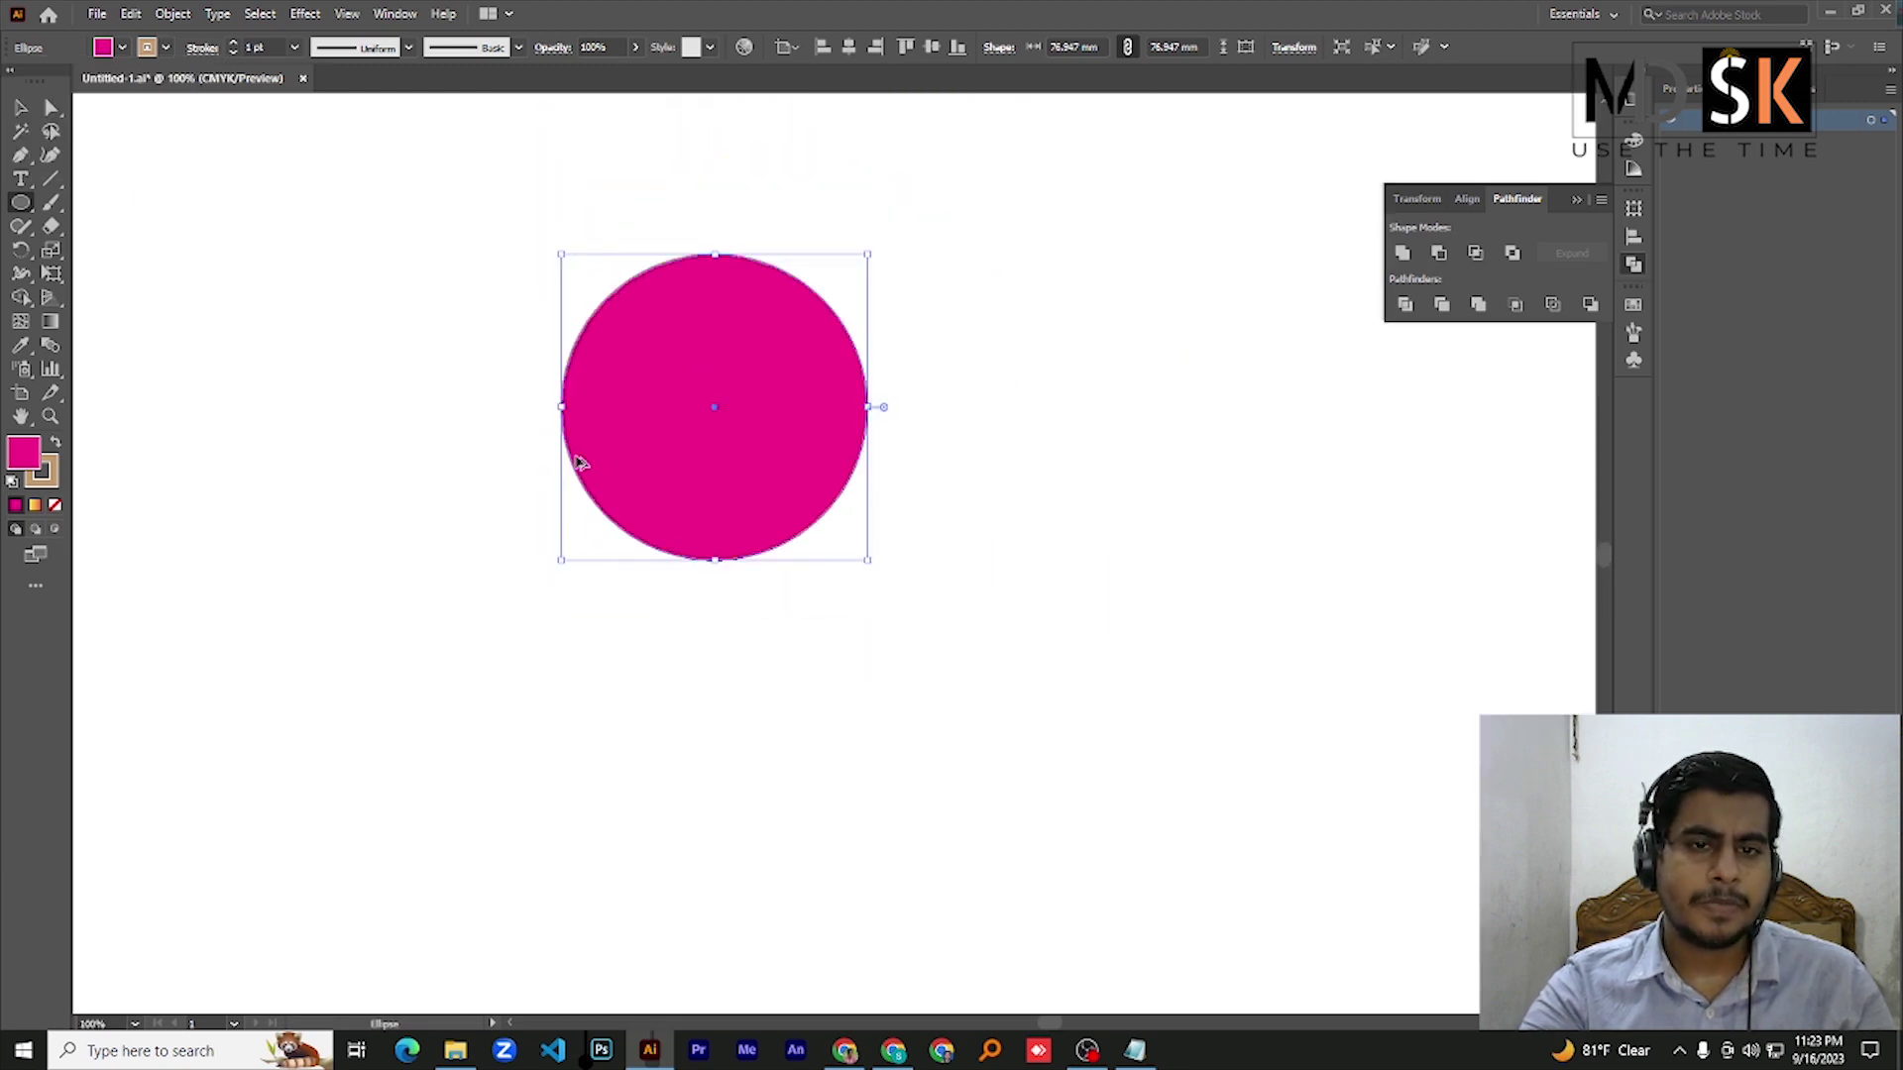
{"action": "scroll", "coordinate": [575, 456], "scroll_direction": "up", "scroll_amount": 2}
{"action": "scroll", "coordinate": [573, 454], "scroll_direction": "down", "scroll_amount": 1}
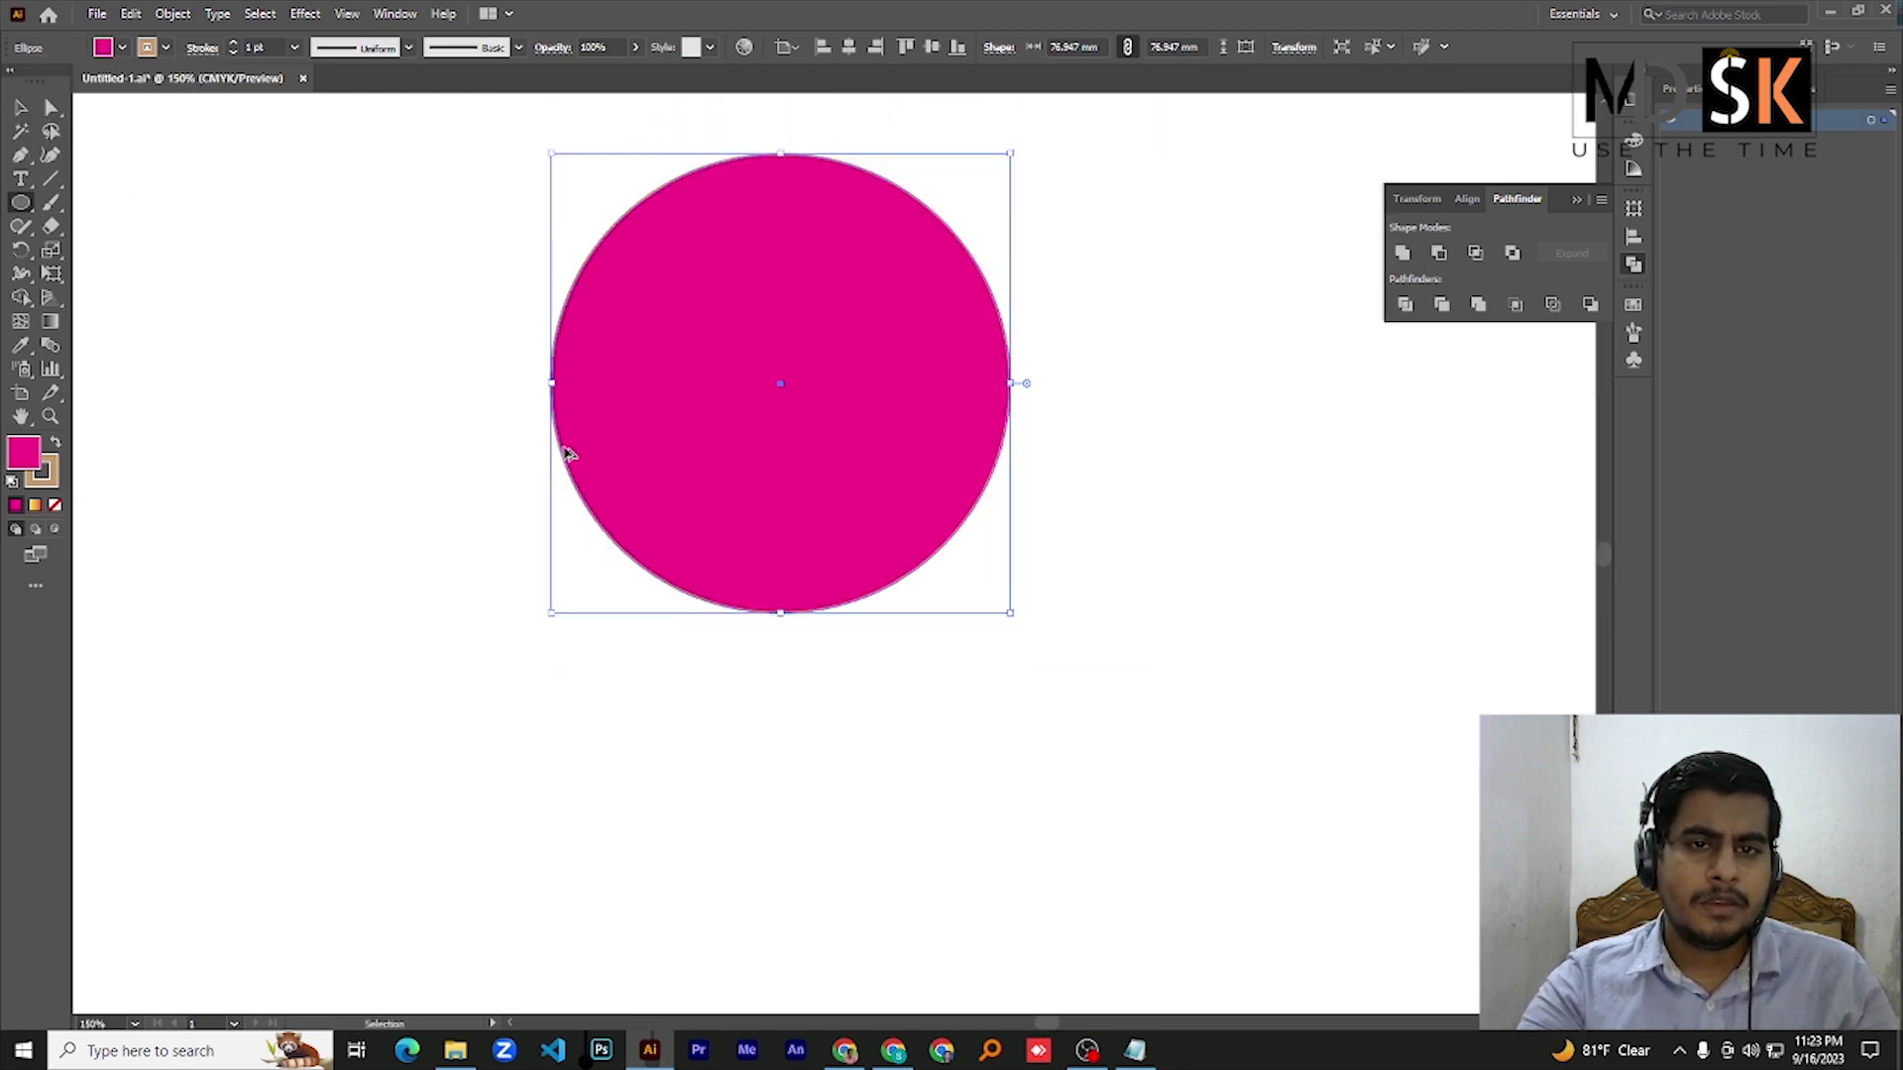
{"action": "left_click", "coordinate": [1578, 202]}
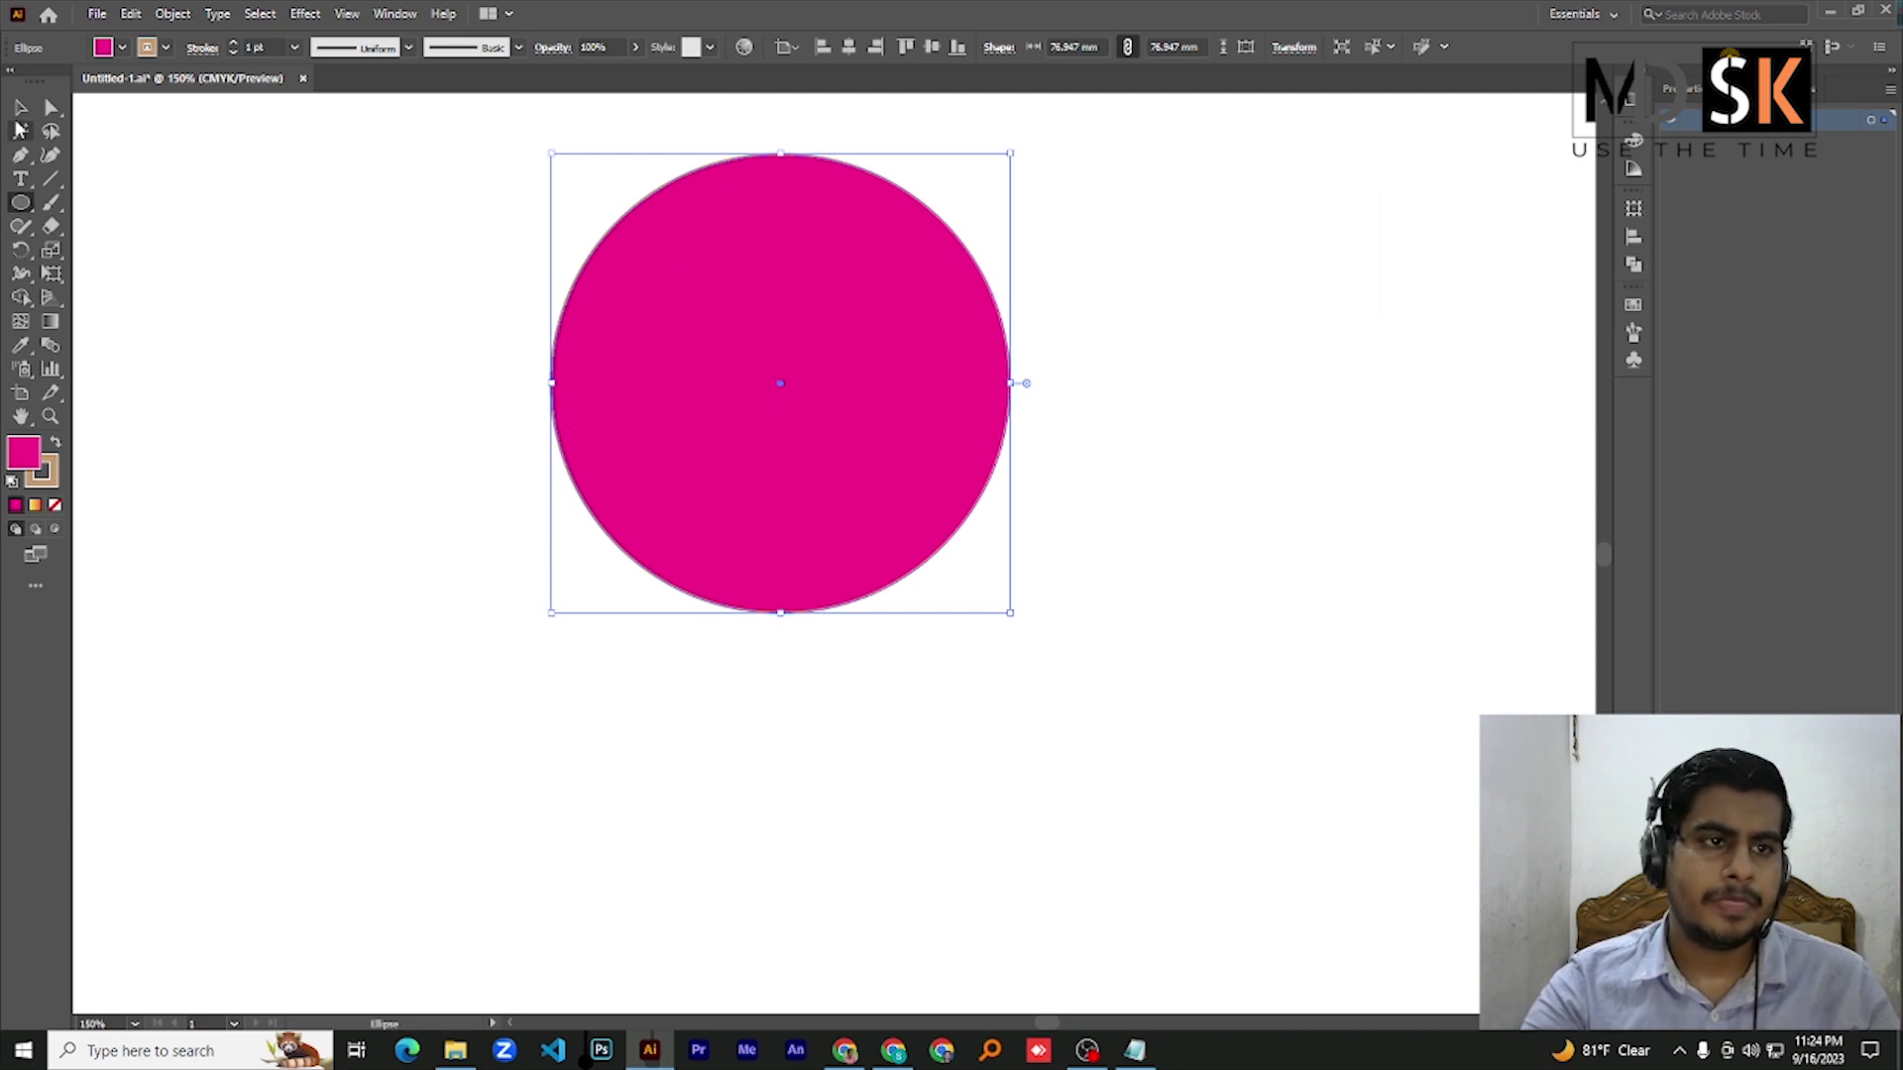
{"action": "left_click", "coordinate": [20, 202]}
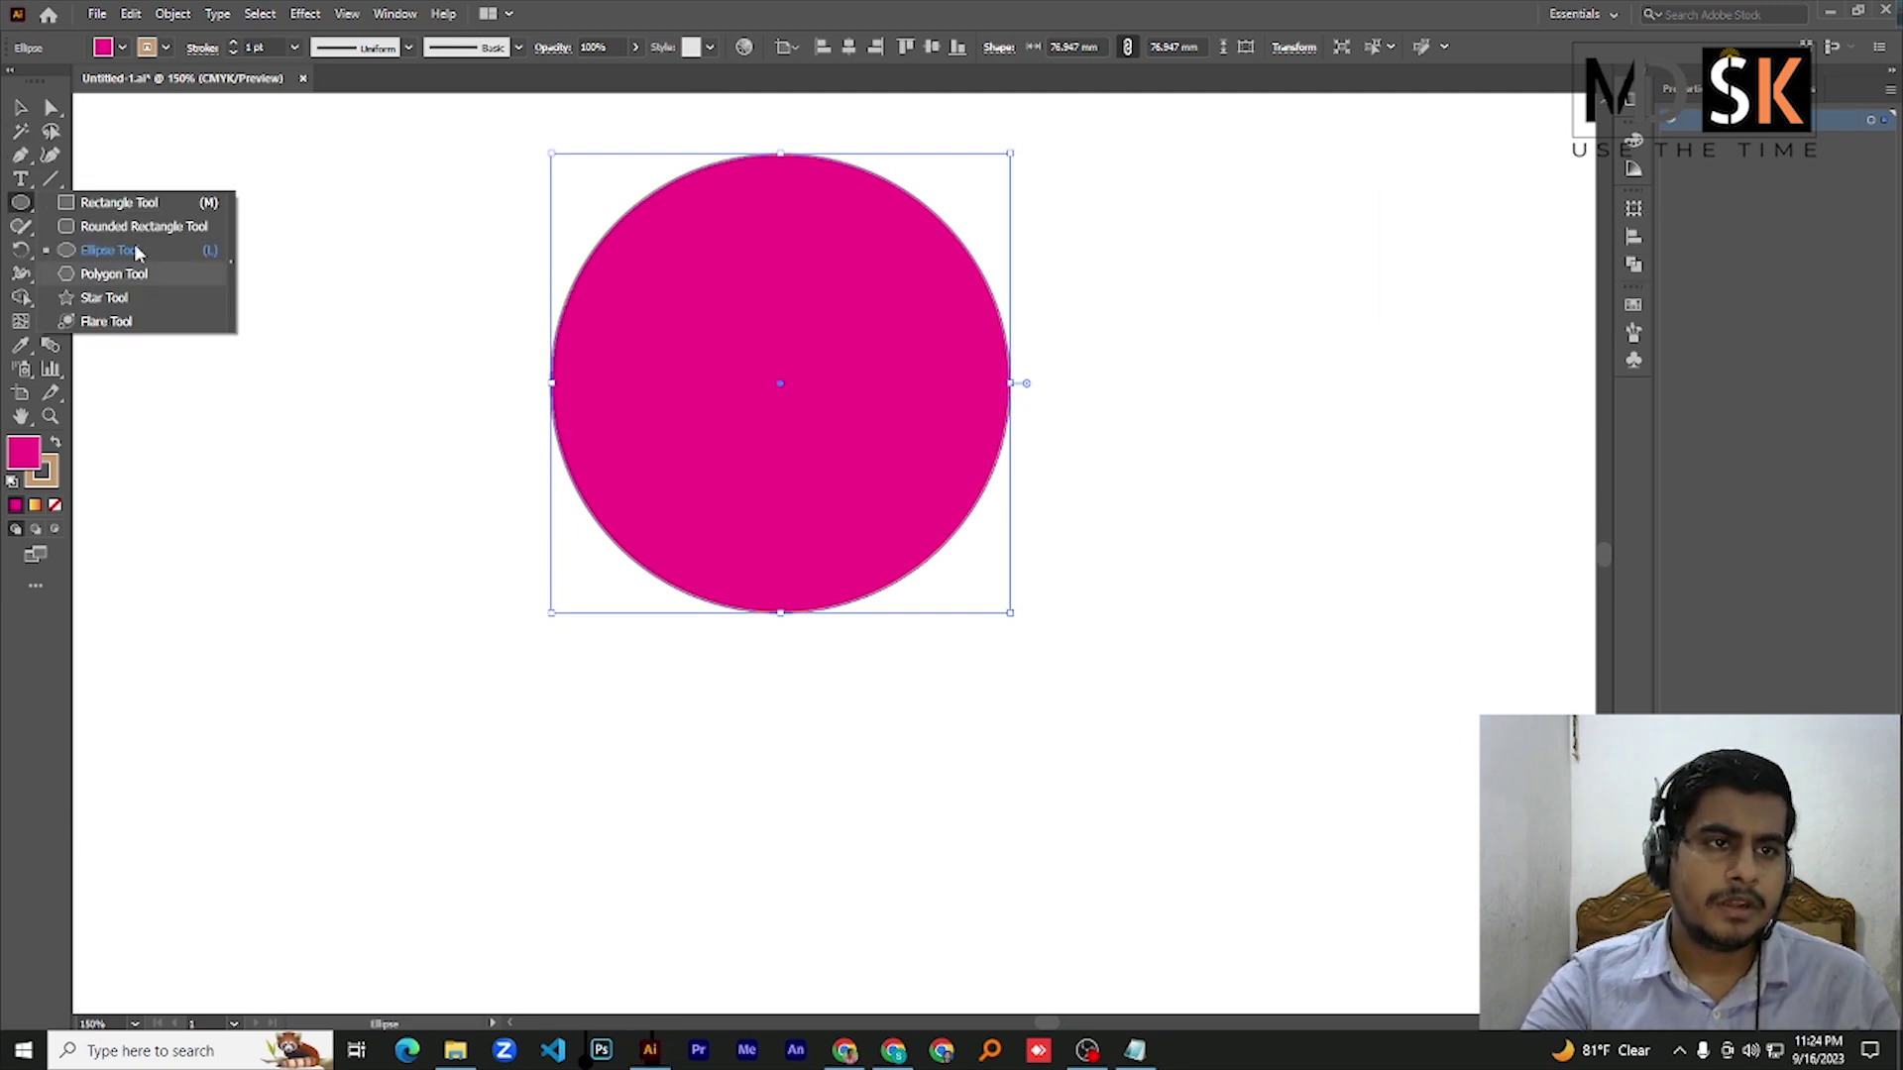
{"action": "left_click", "coordinate": [123, 202]}
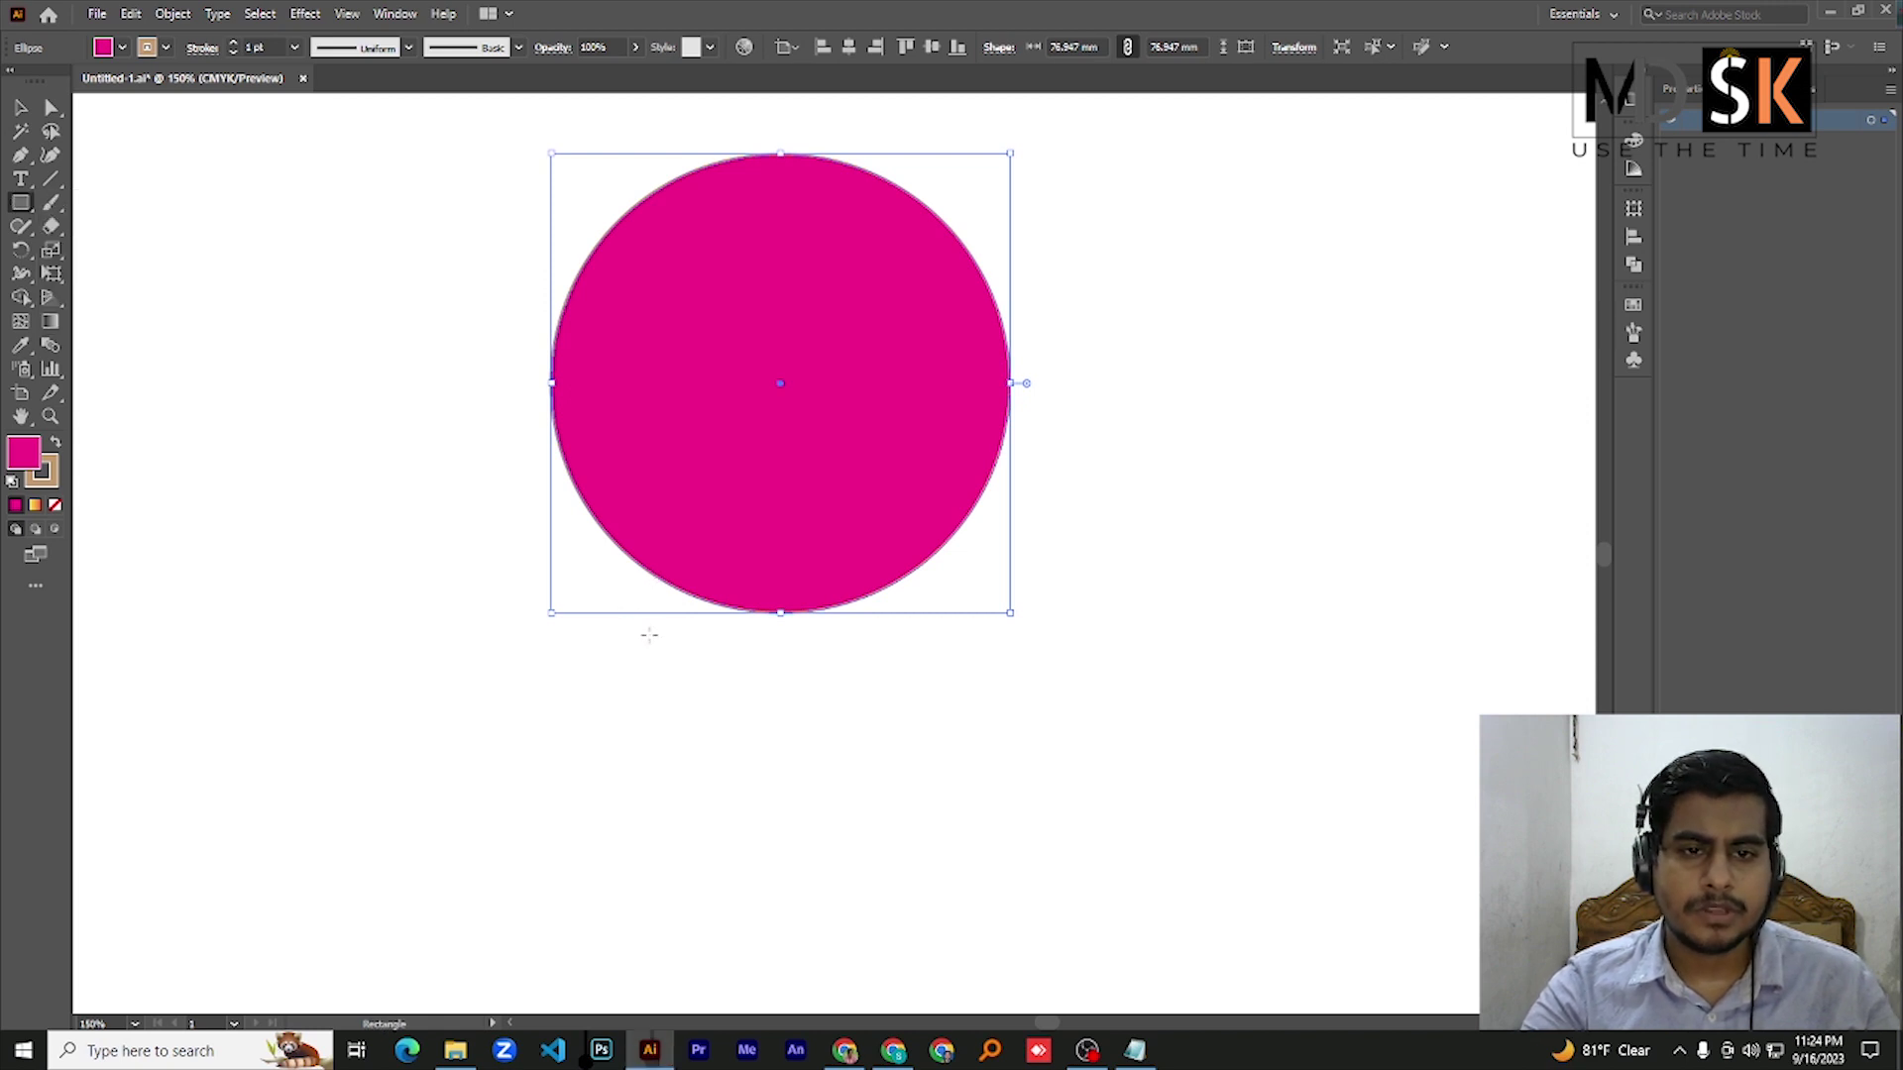
{"action": "left_click_drag", "start_coordinate": [634, 637], "coordinate": [842, 615]}
{"action": "key", "text": "v"}
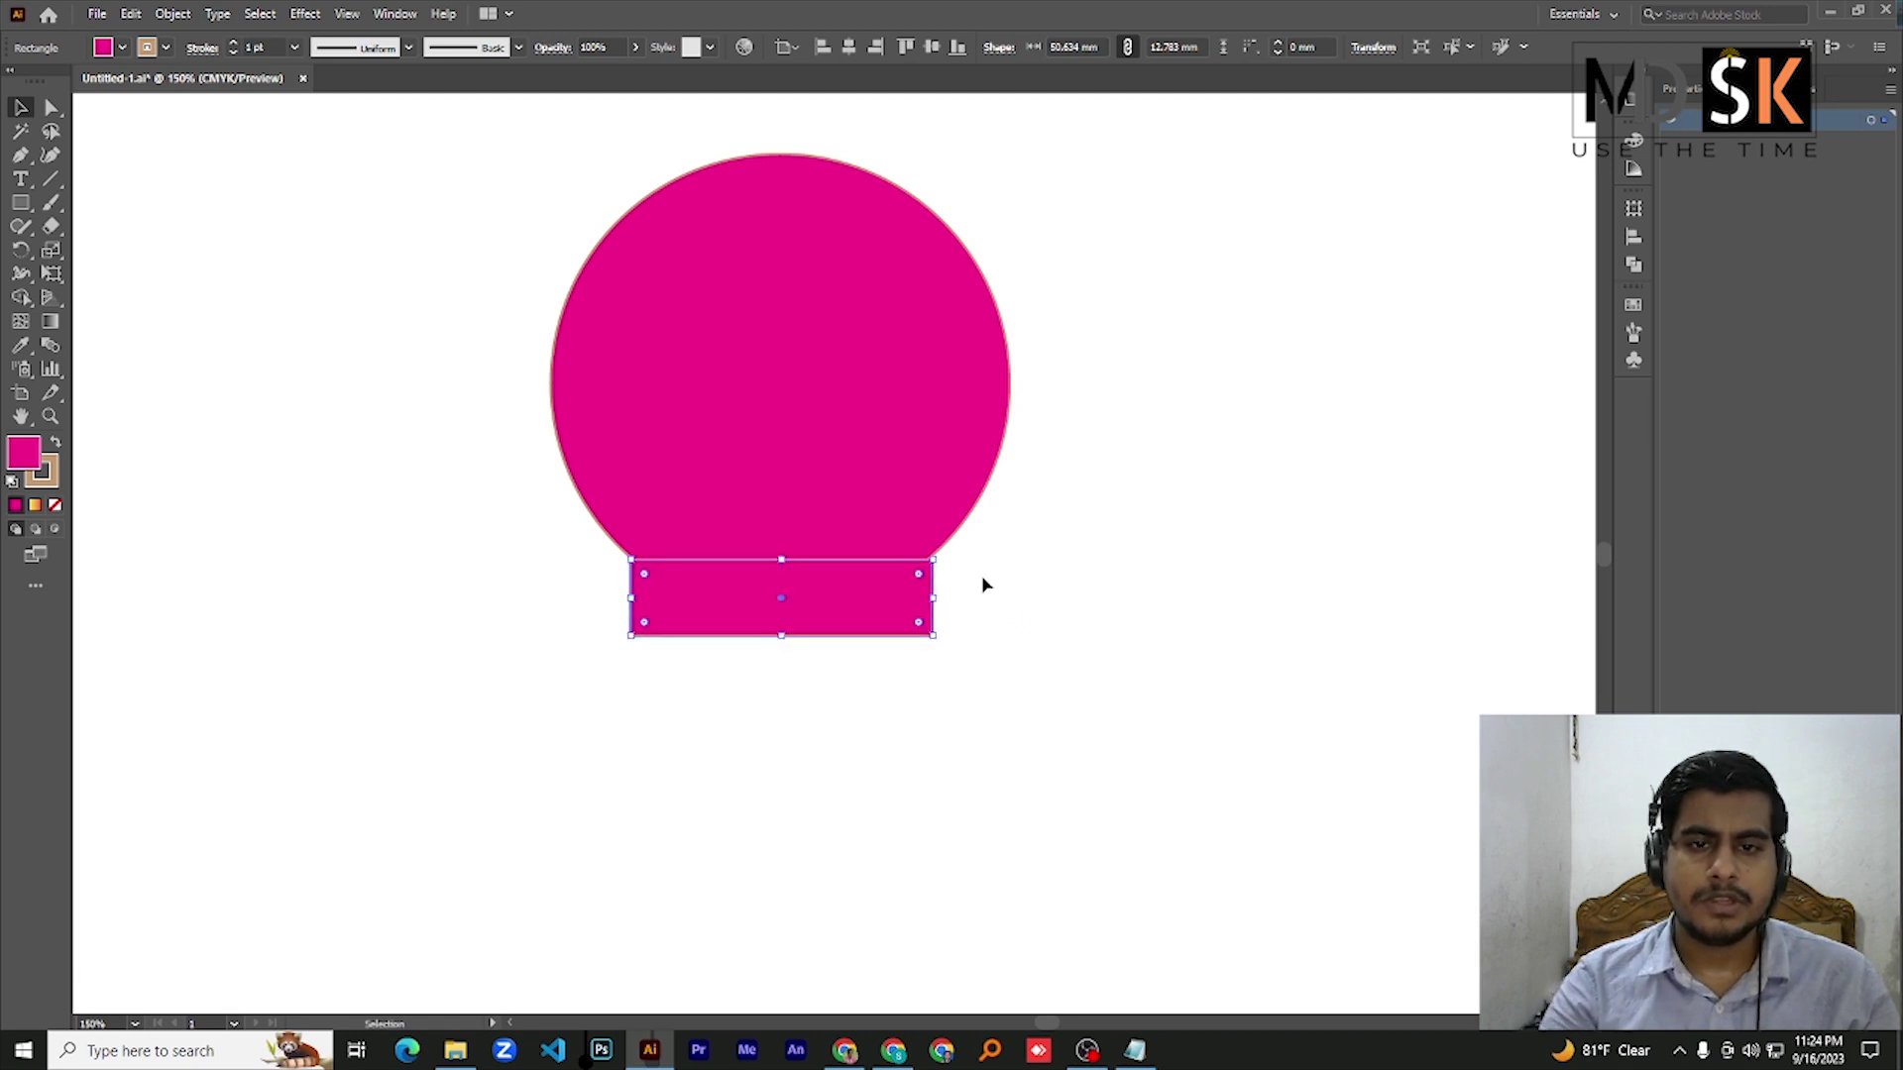
Align the circle and the neck rectangle on their horizontal centres and deselect them
{"action": "left_click_drag", "start_coordinate": [489, 191], "coordinate": [1012, 798]}
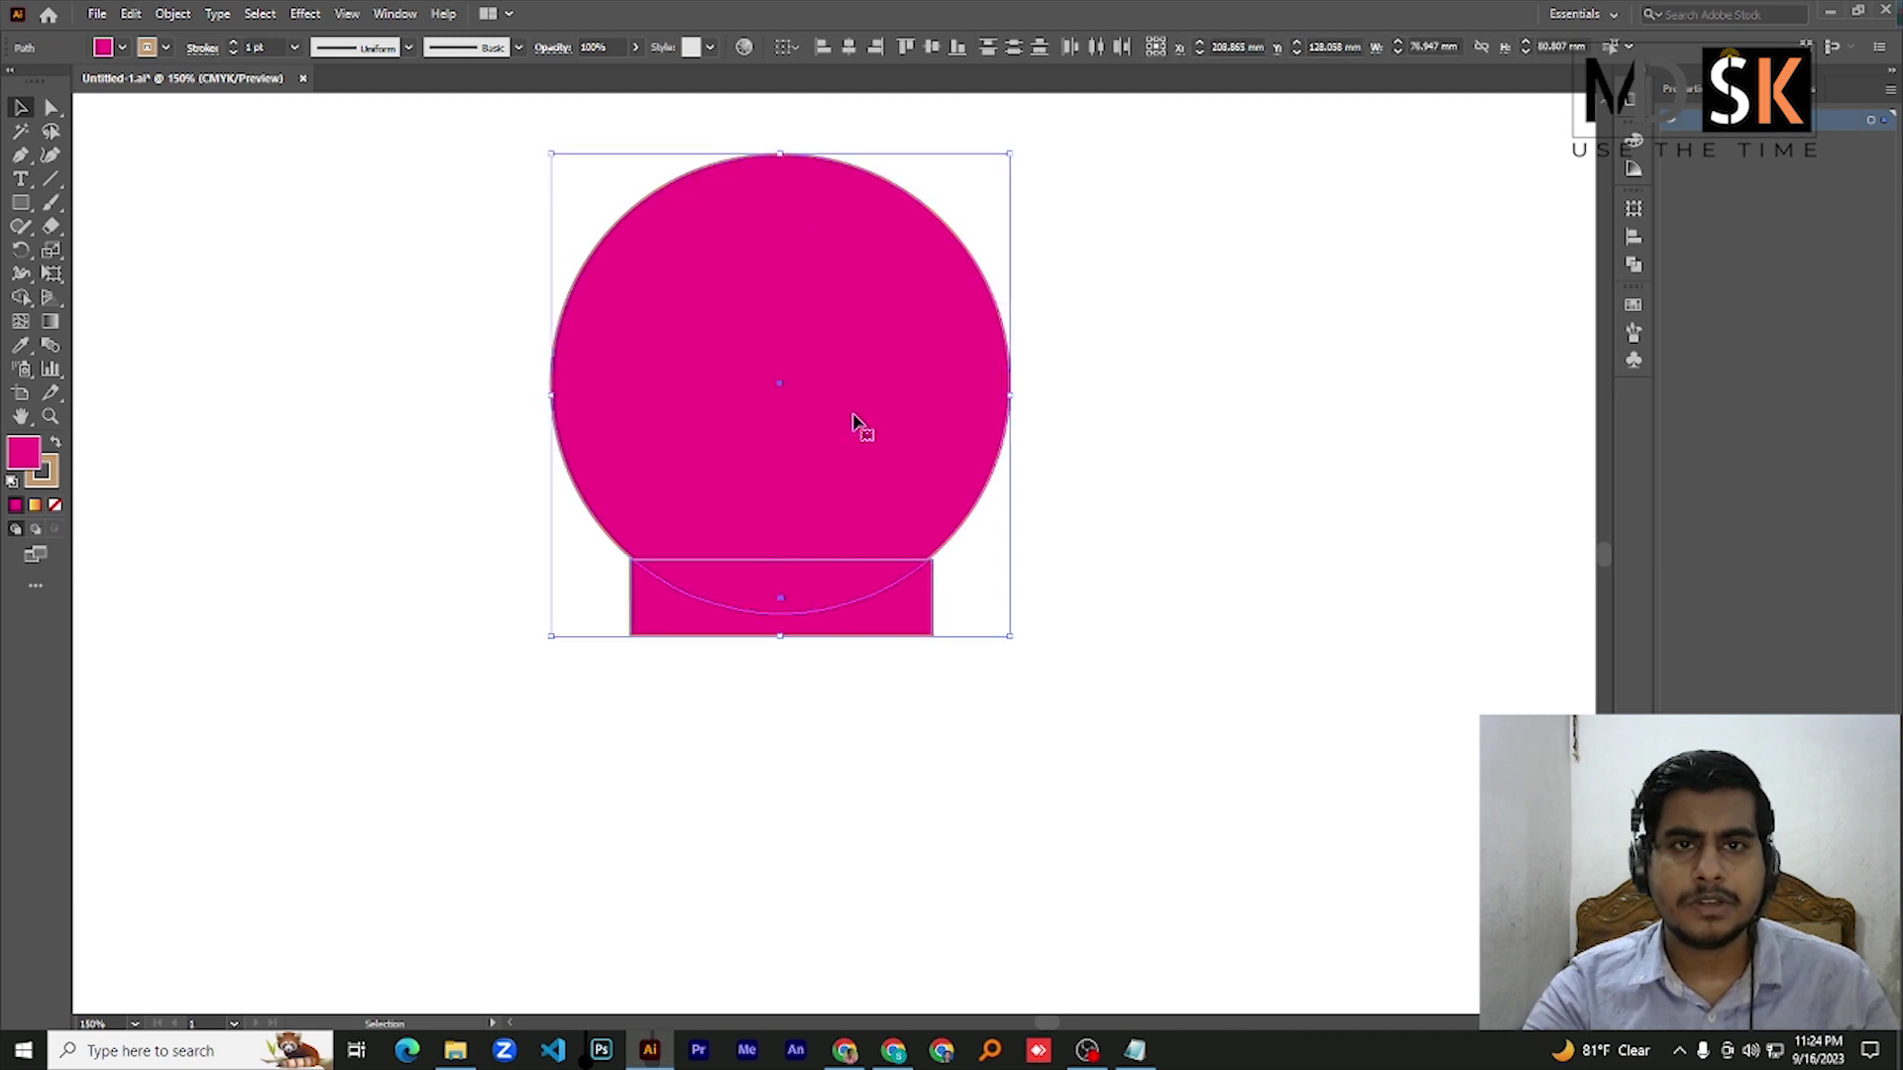
{"action": "left_click", "coordinate": [931, 47]}
{"action": "key", "text": "ctrl+z"}
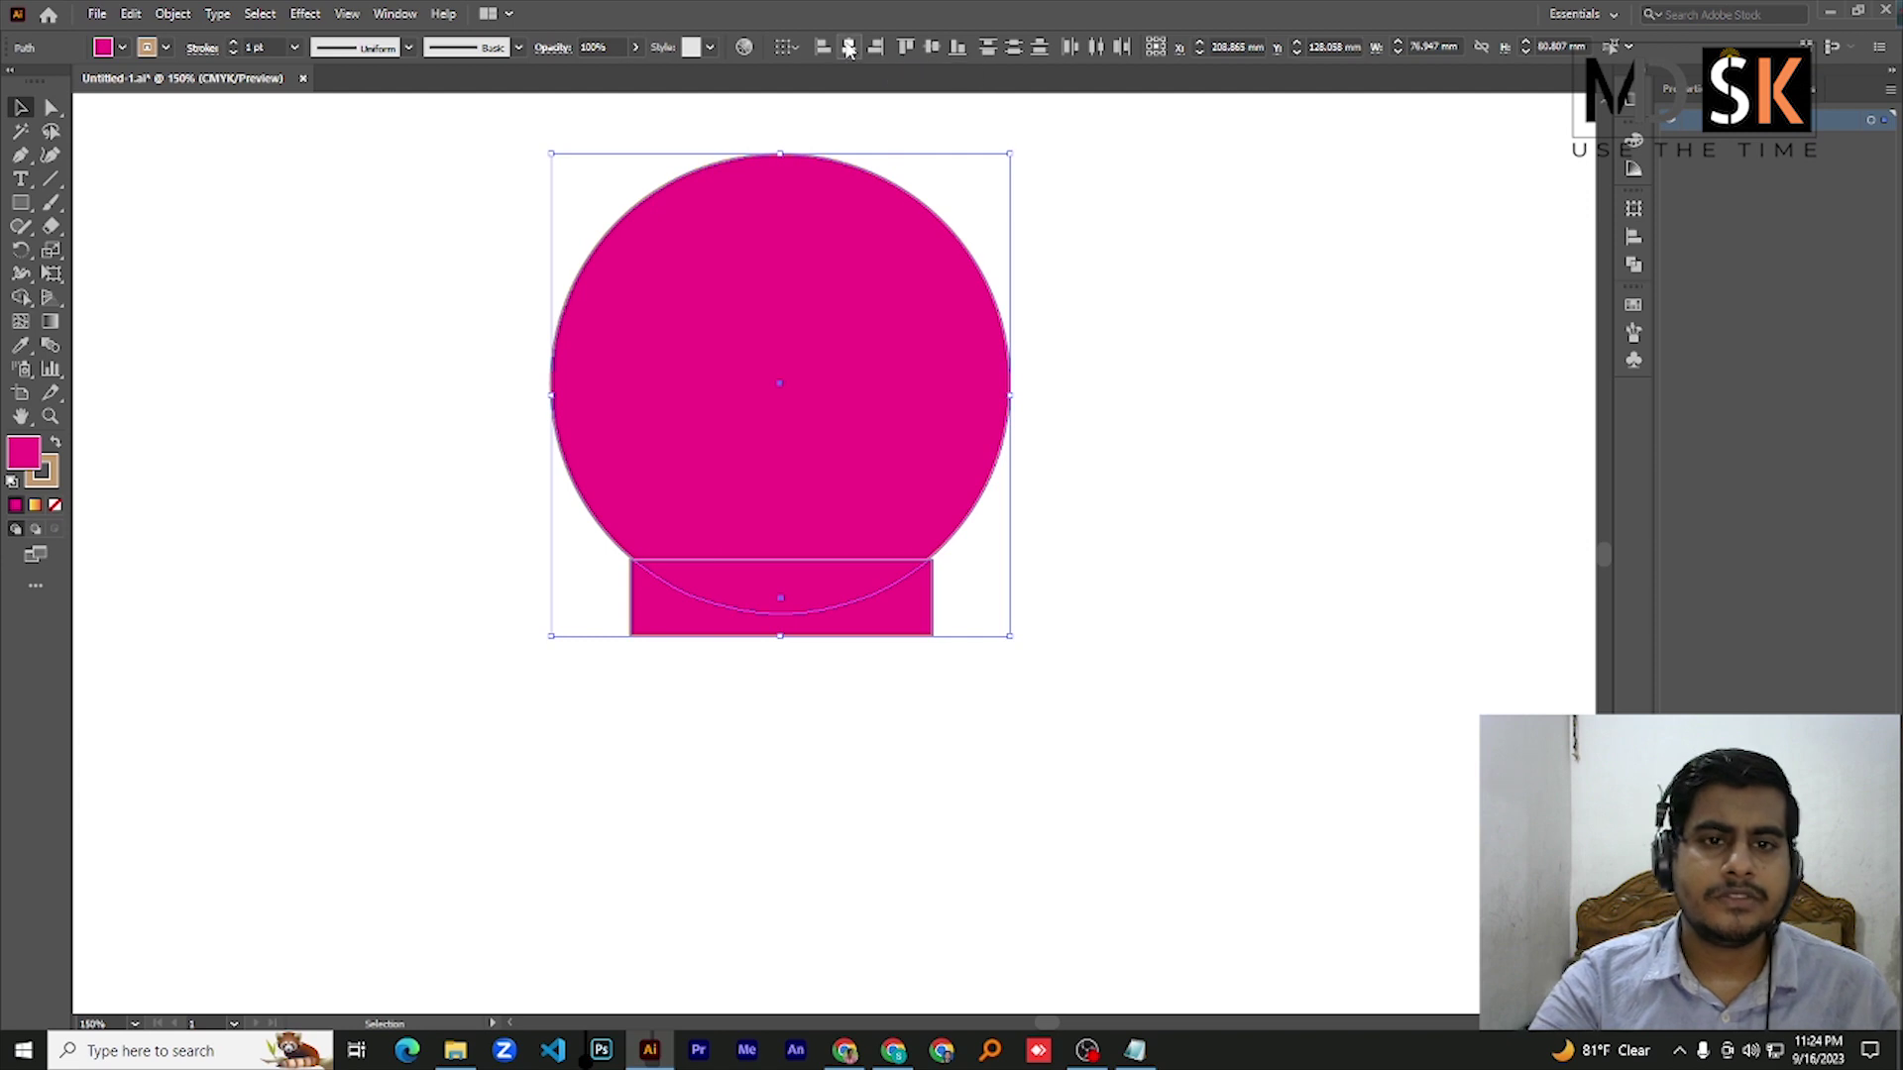
{"action": "left_click", "coordinate": [849, 47]}
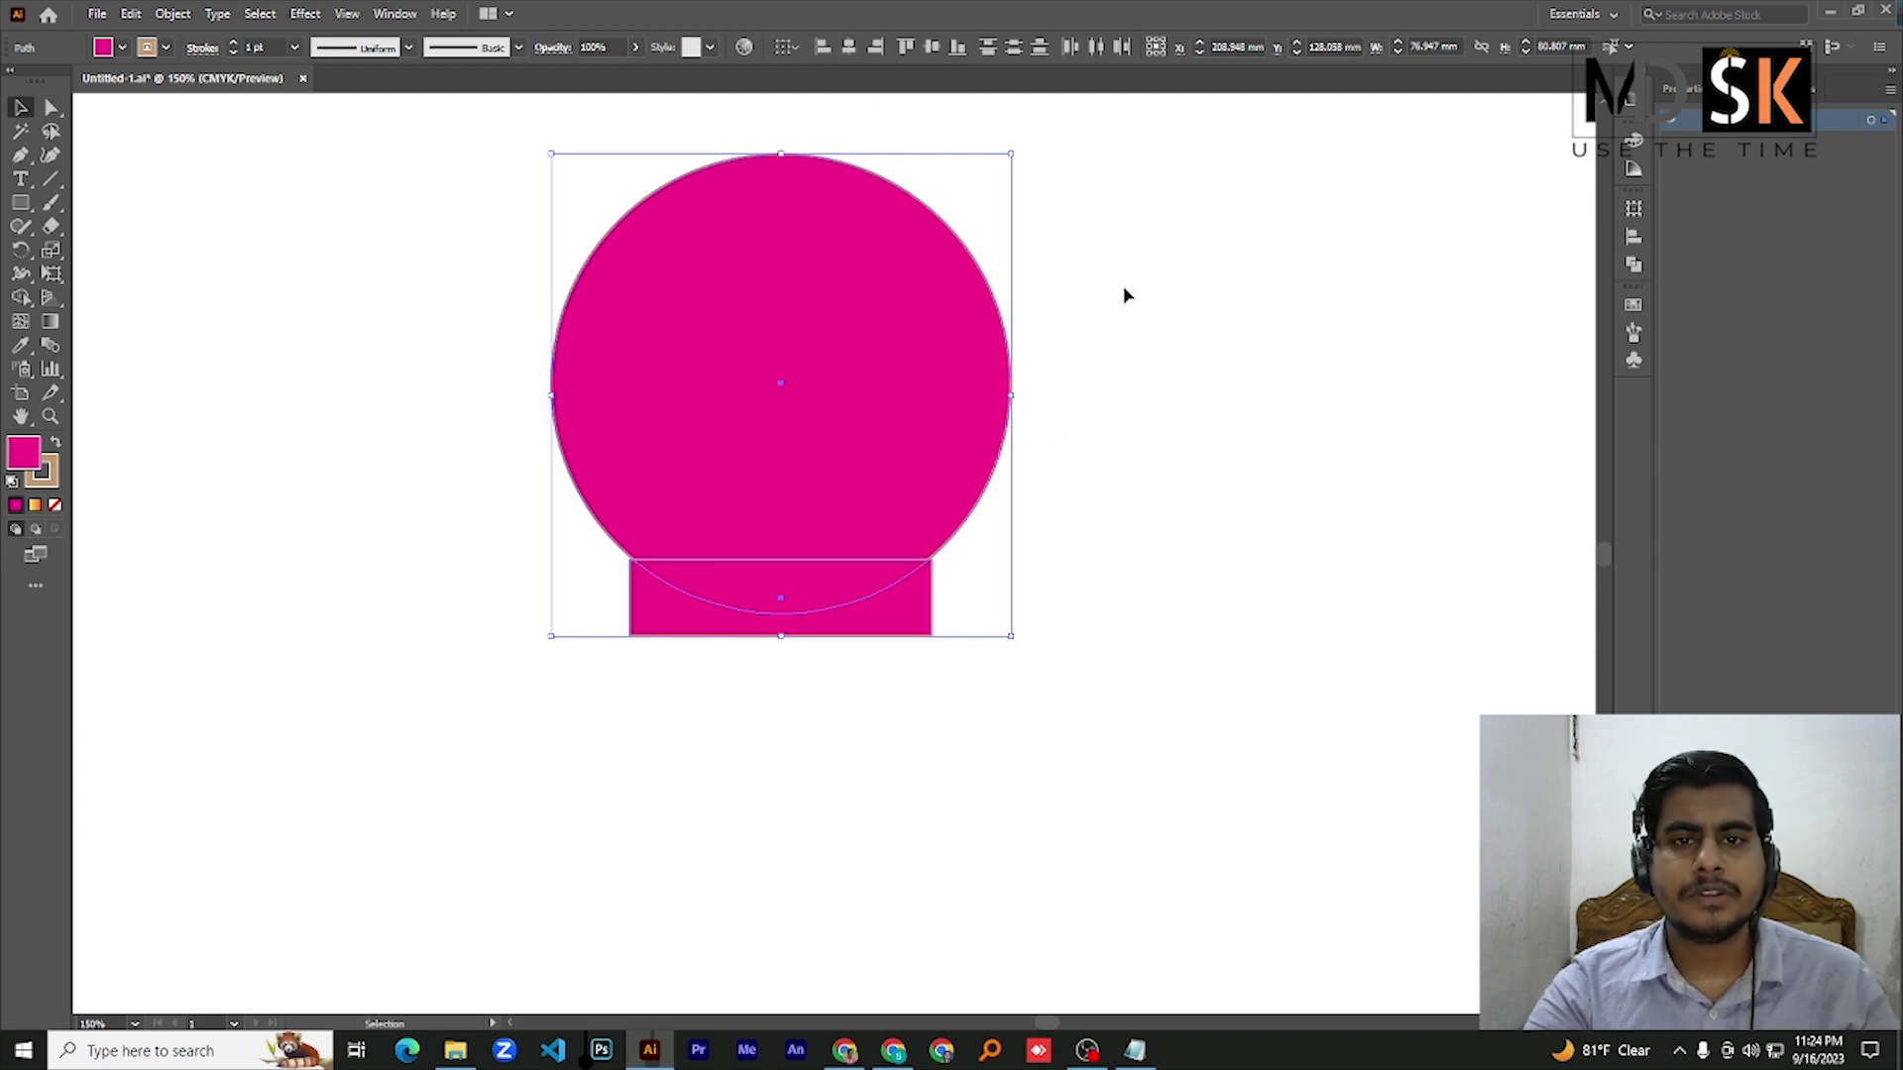
{"action": "left_click", "coordinate": [1188, 582]}
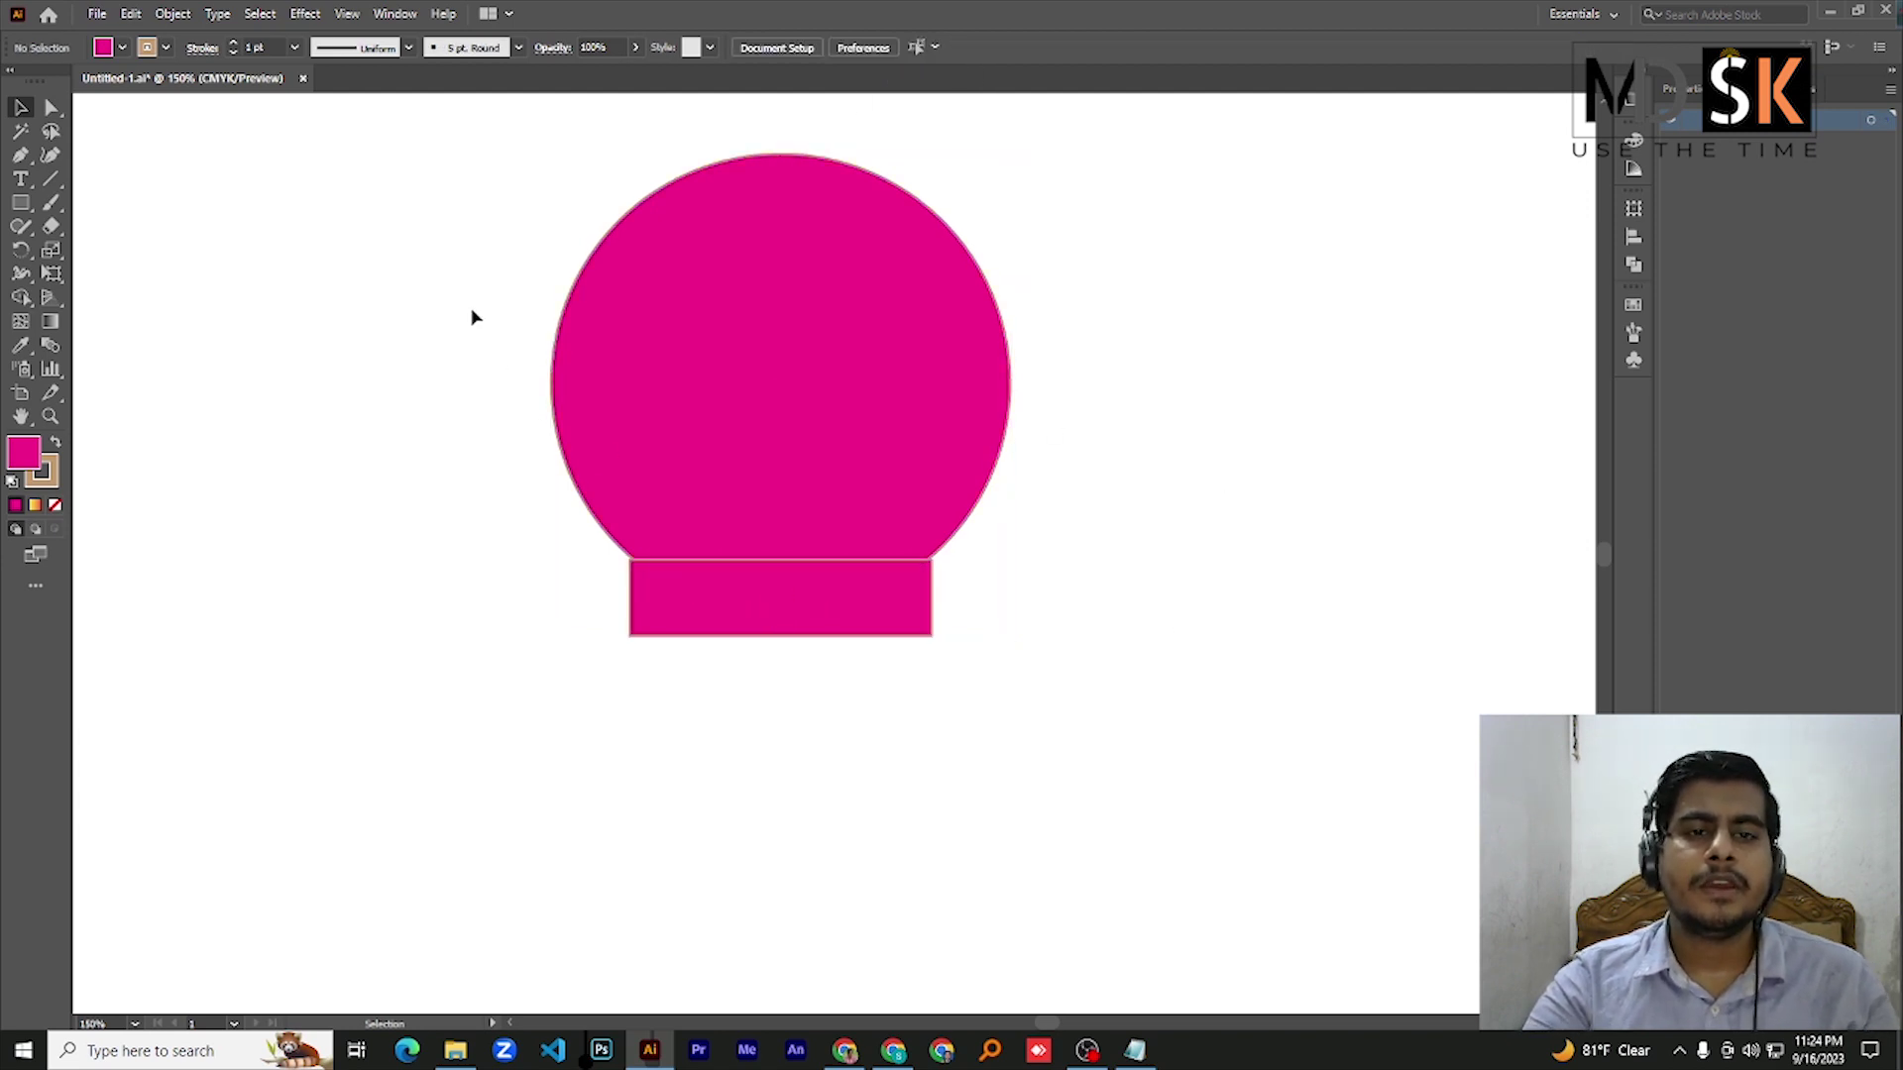
Unite the circle and the neck rectangle into a single bulb shape with Pathfinder and deselect it
{"action": "left_click_drag", "start_coordinate": [477, 297], "coordinate": [1035, 699]}
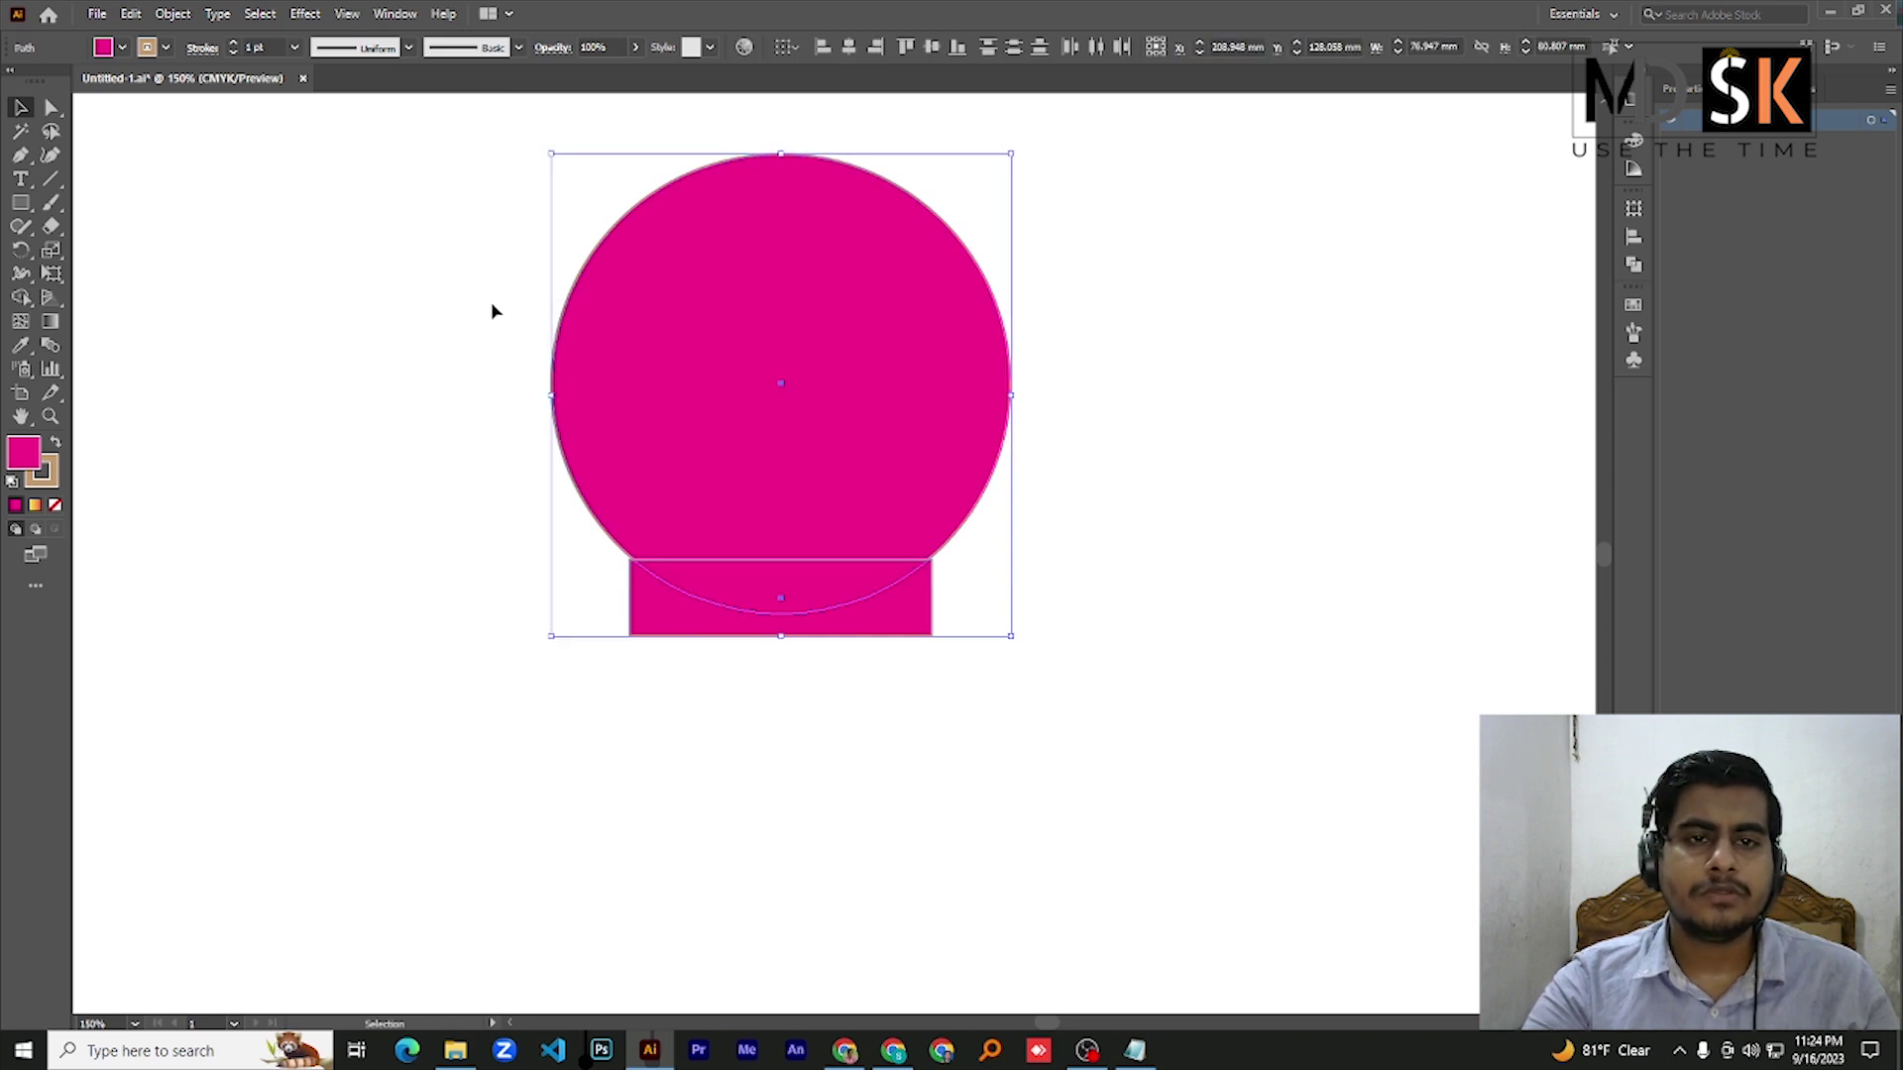
{"action": "left_click_drag", "start_coordinate": [482, 253], "coordinate": [944, 777]}
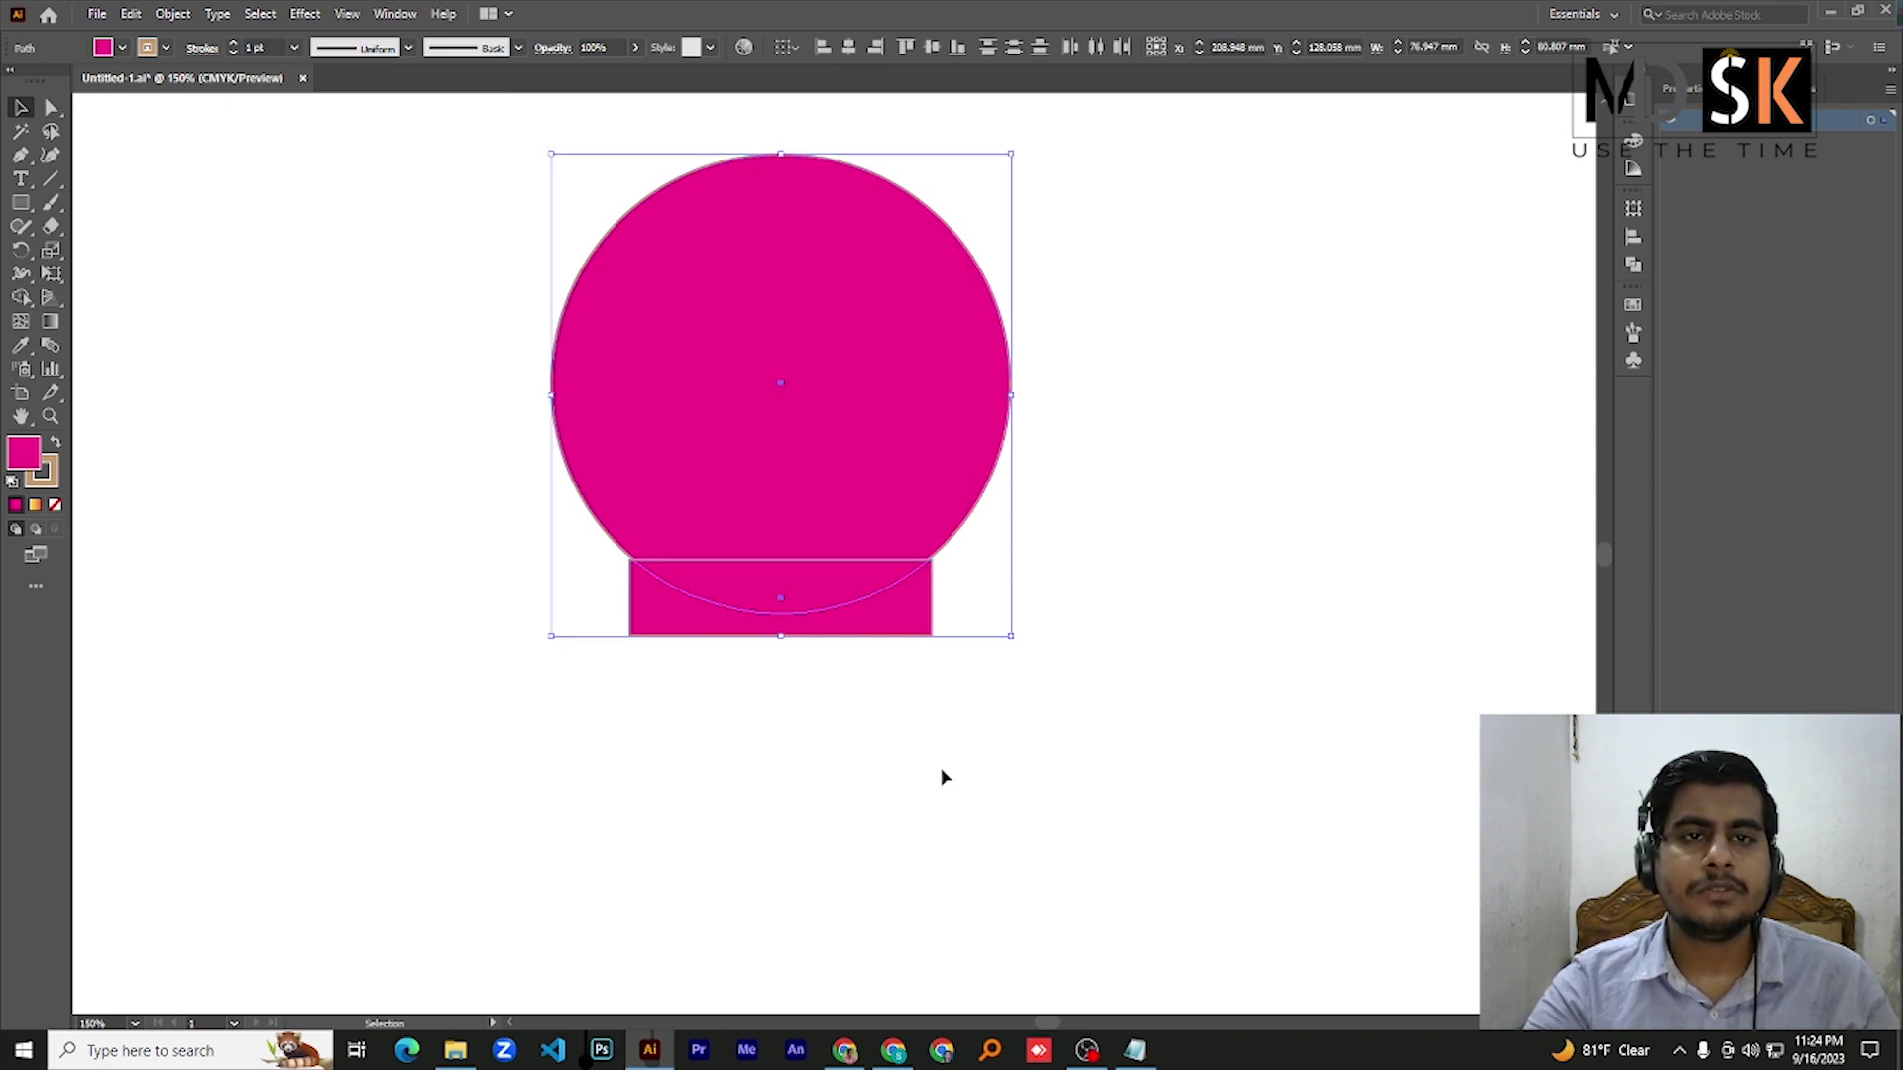
{"action": "left_click", "coordinate": [386, 16]}
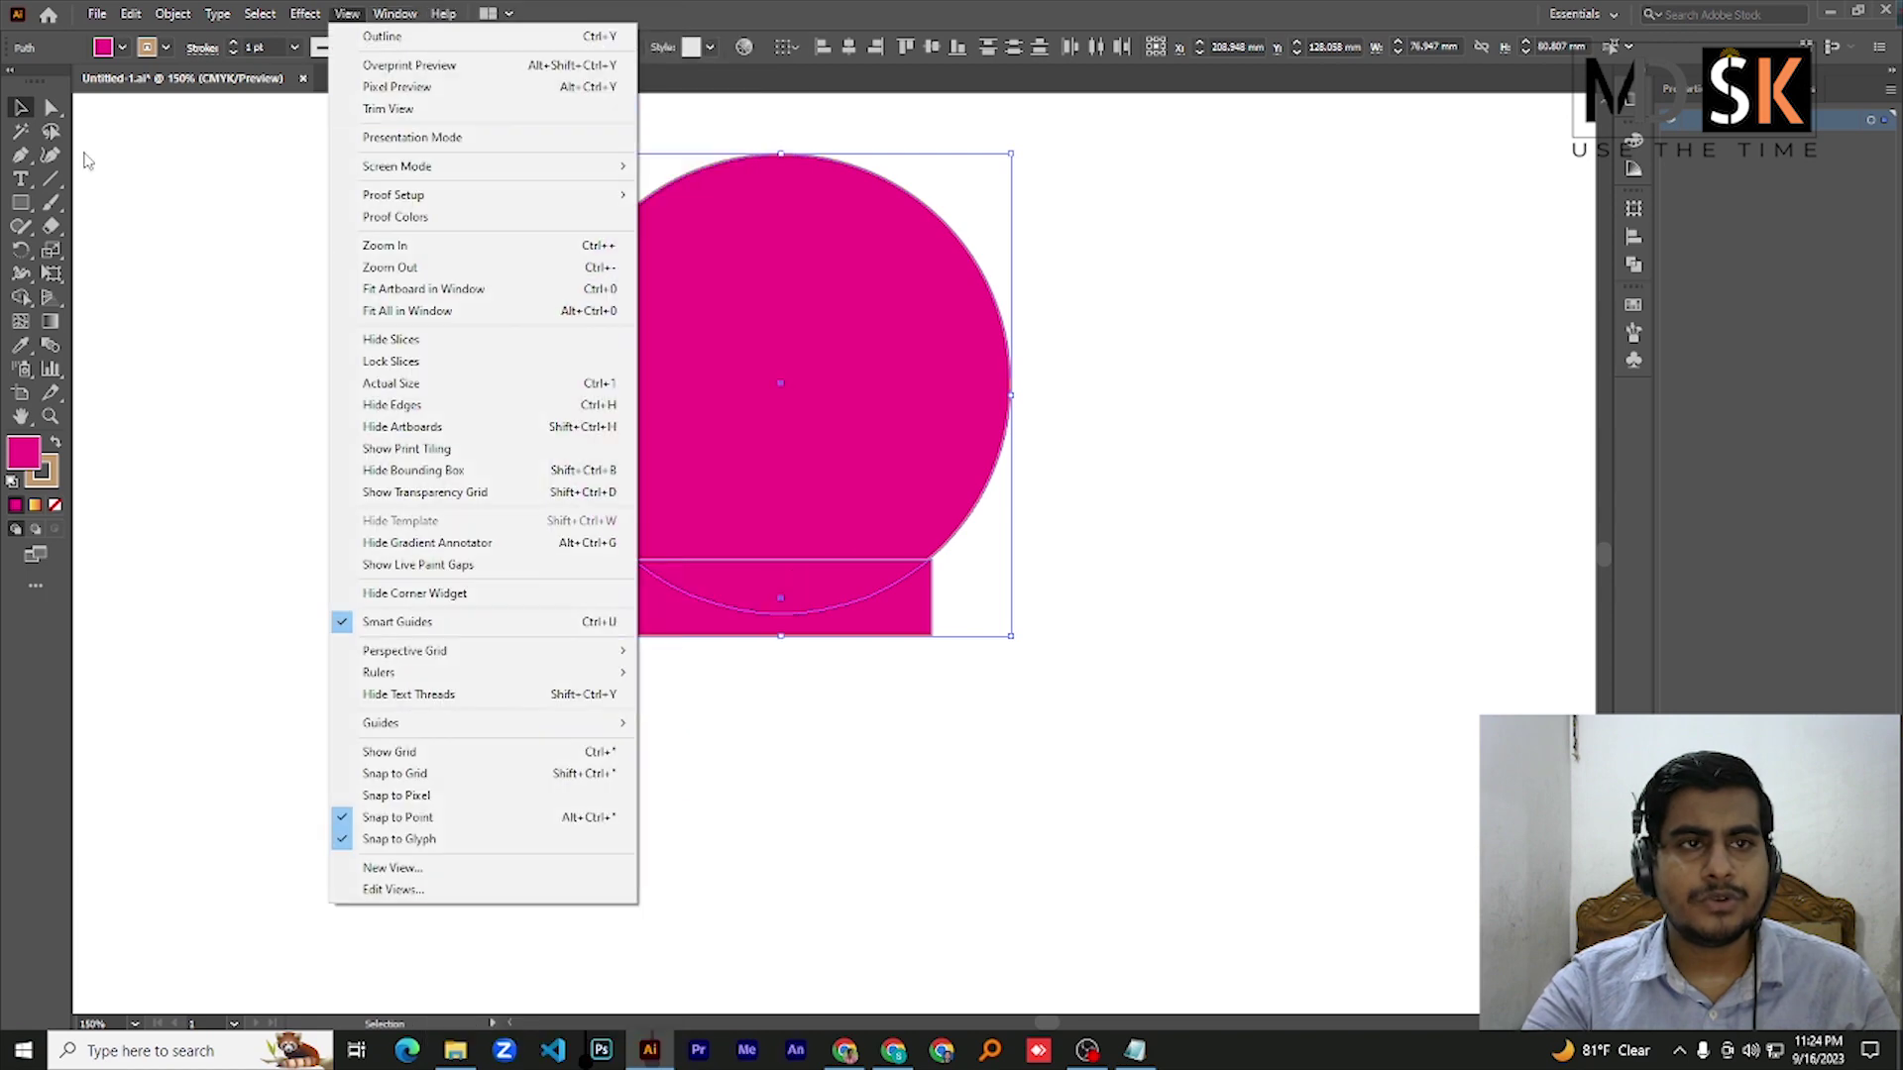
{"action": "mouse_move", "coordinate": [269, 14]}
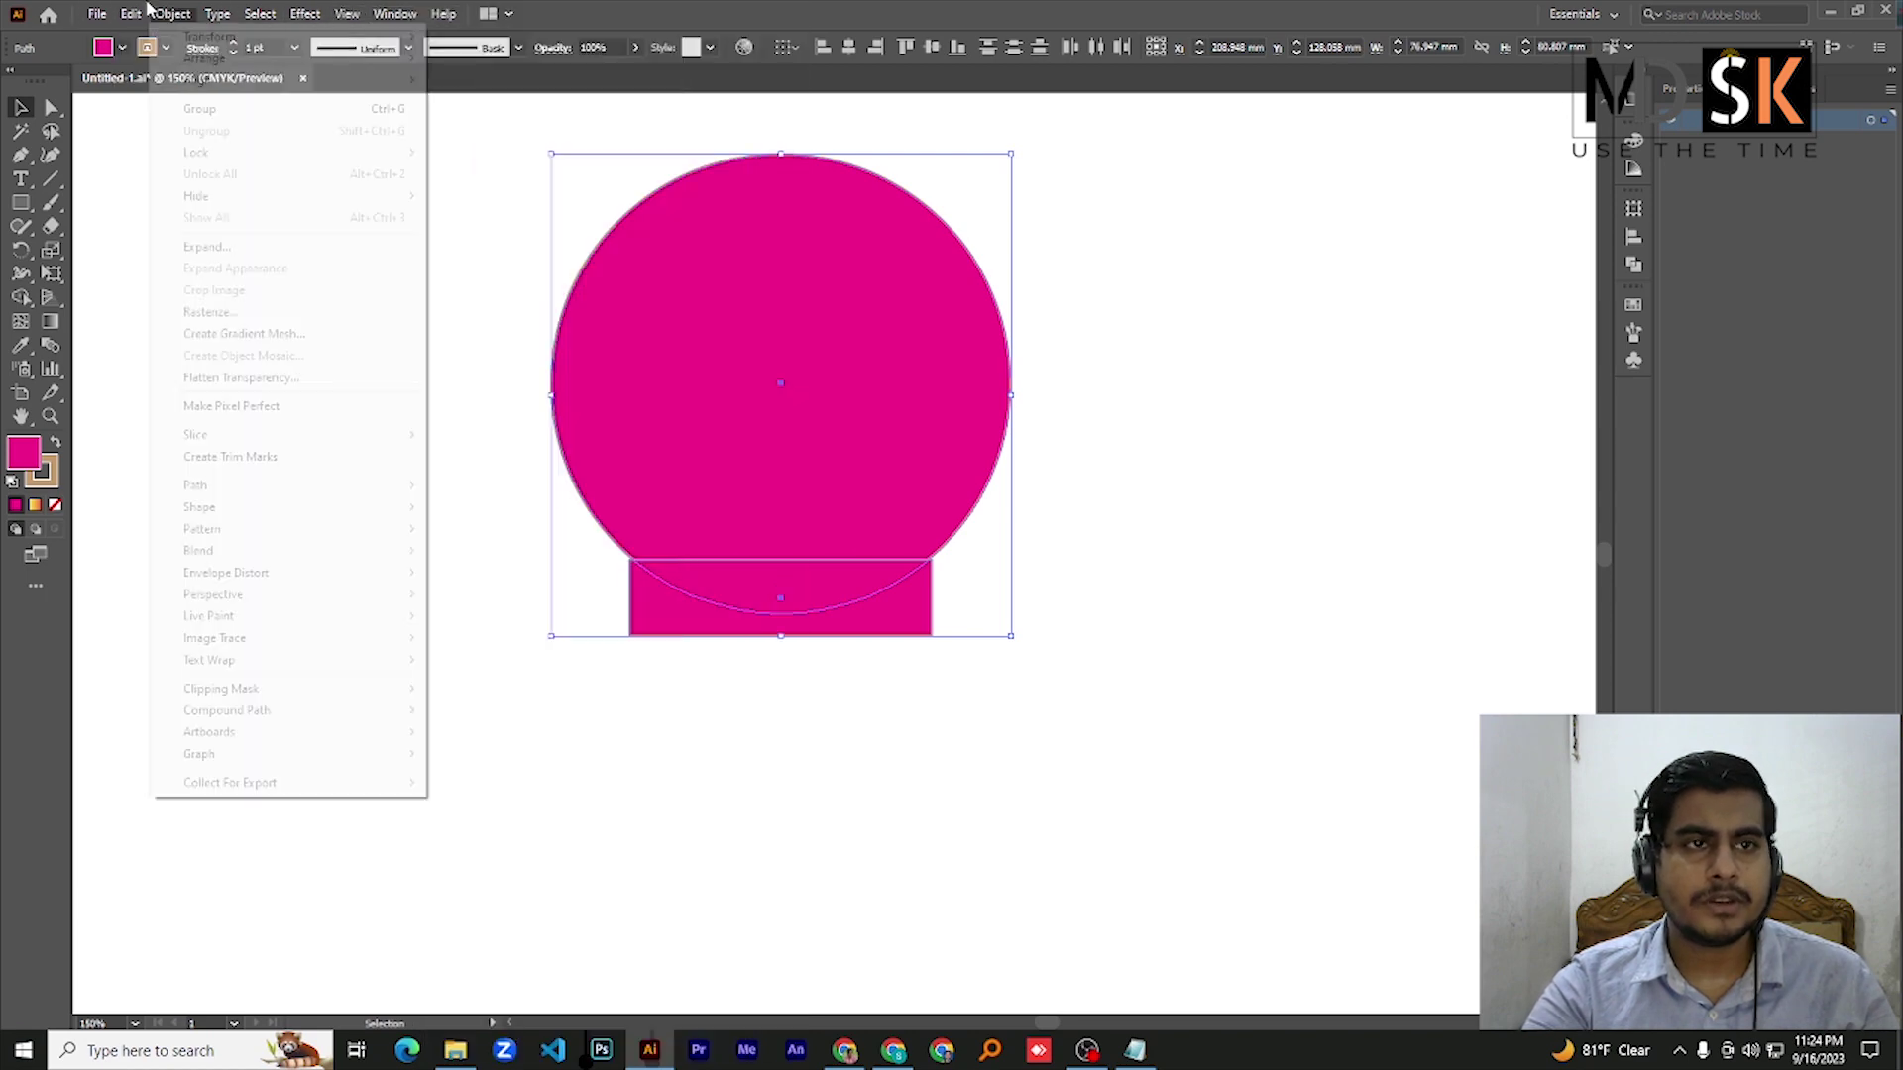
{"action": "mouse_move", "coordinate": [433, 22]}
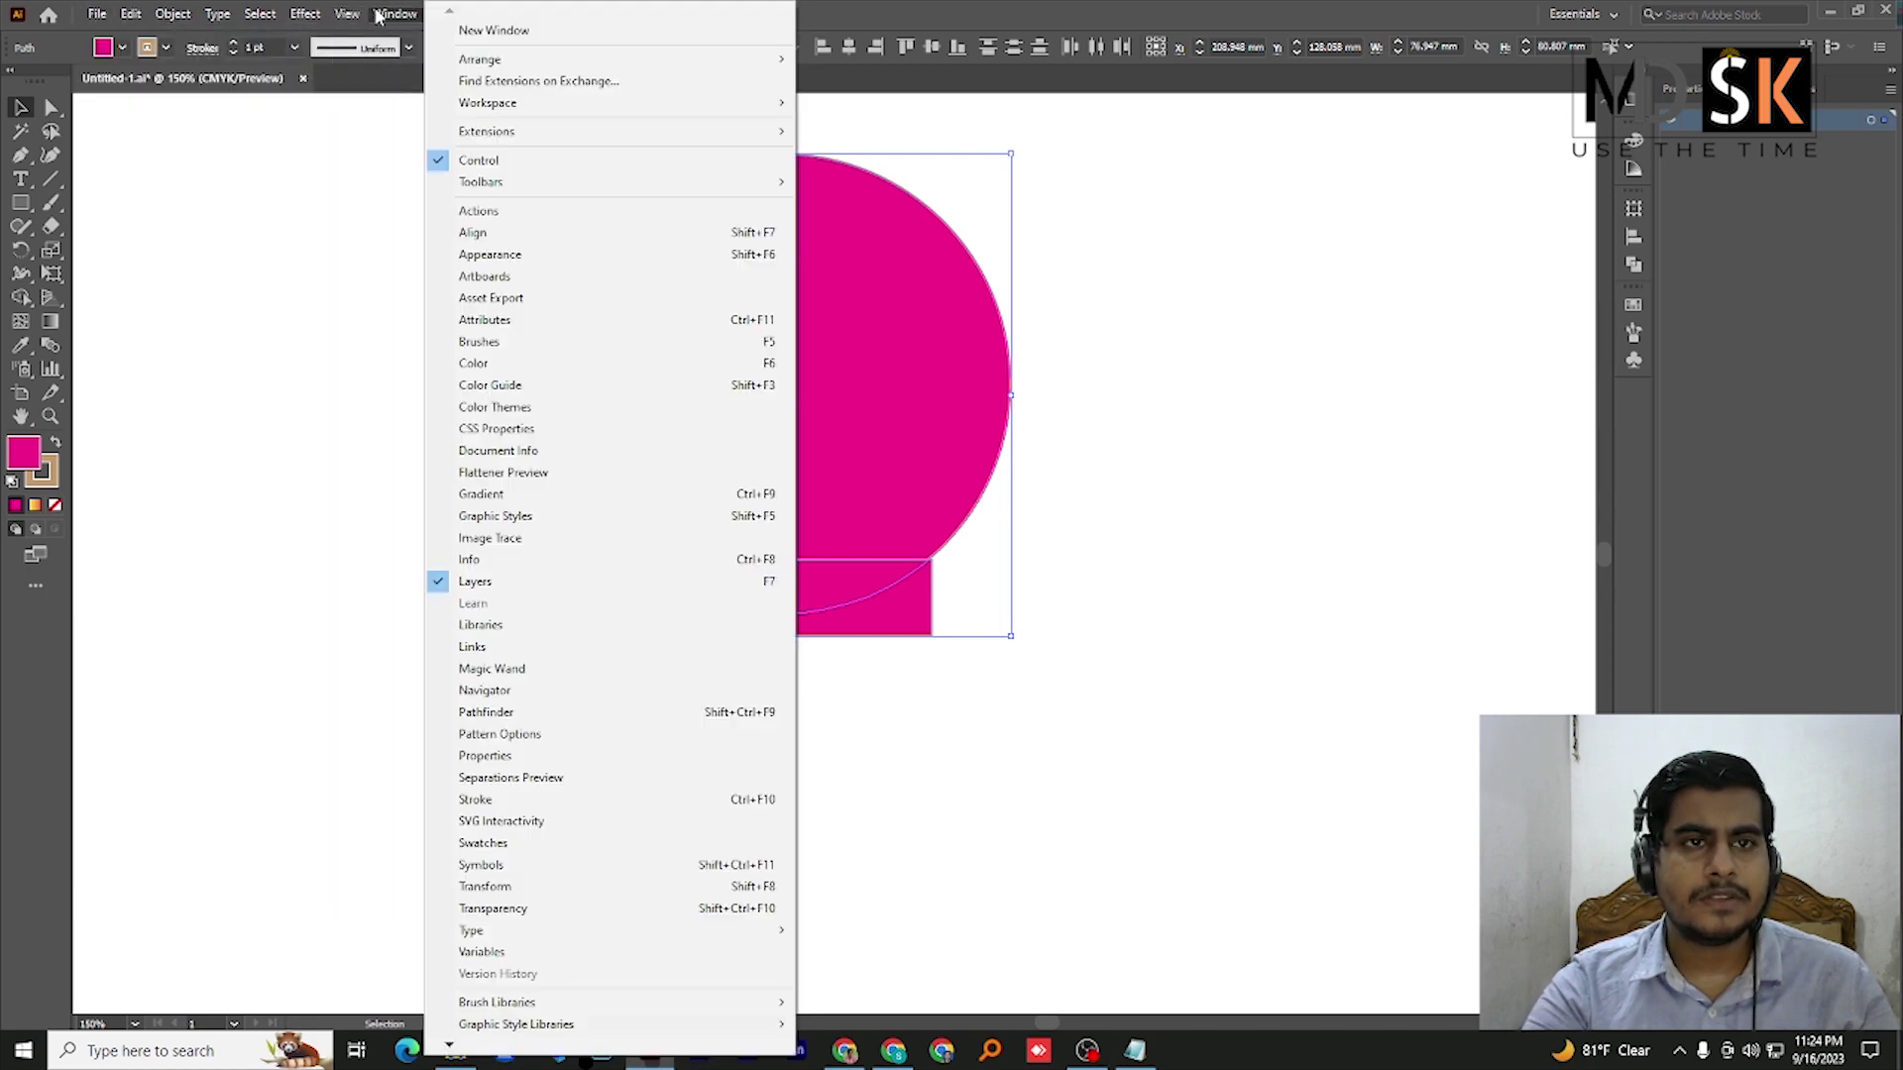
{"action": "mouse_move", "coordinate": [117, 12]}
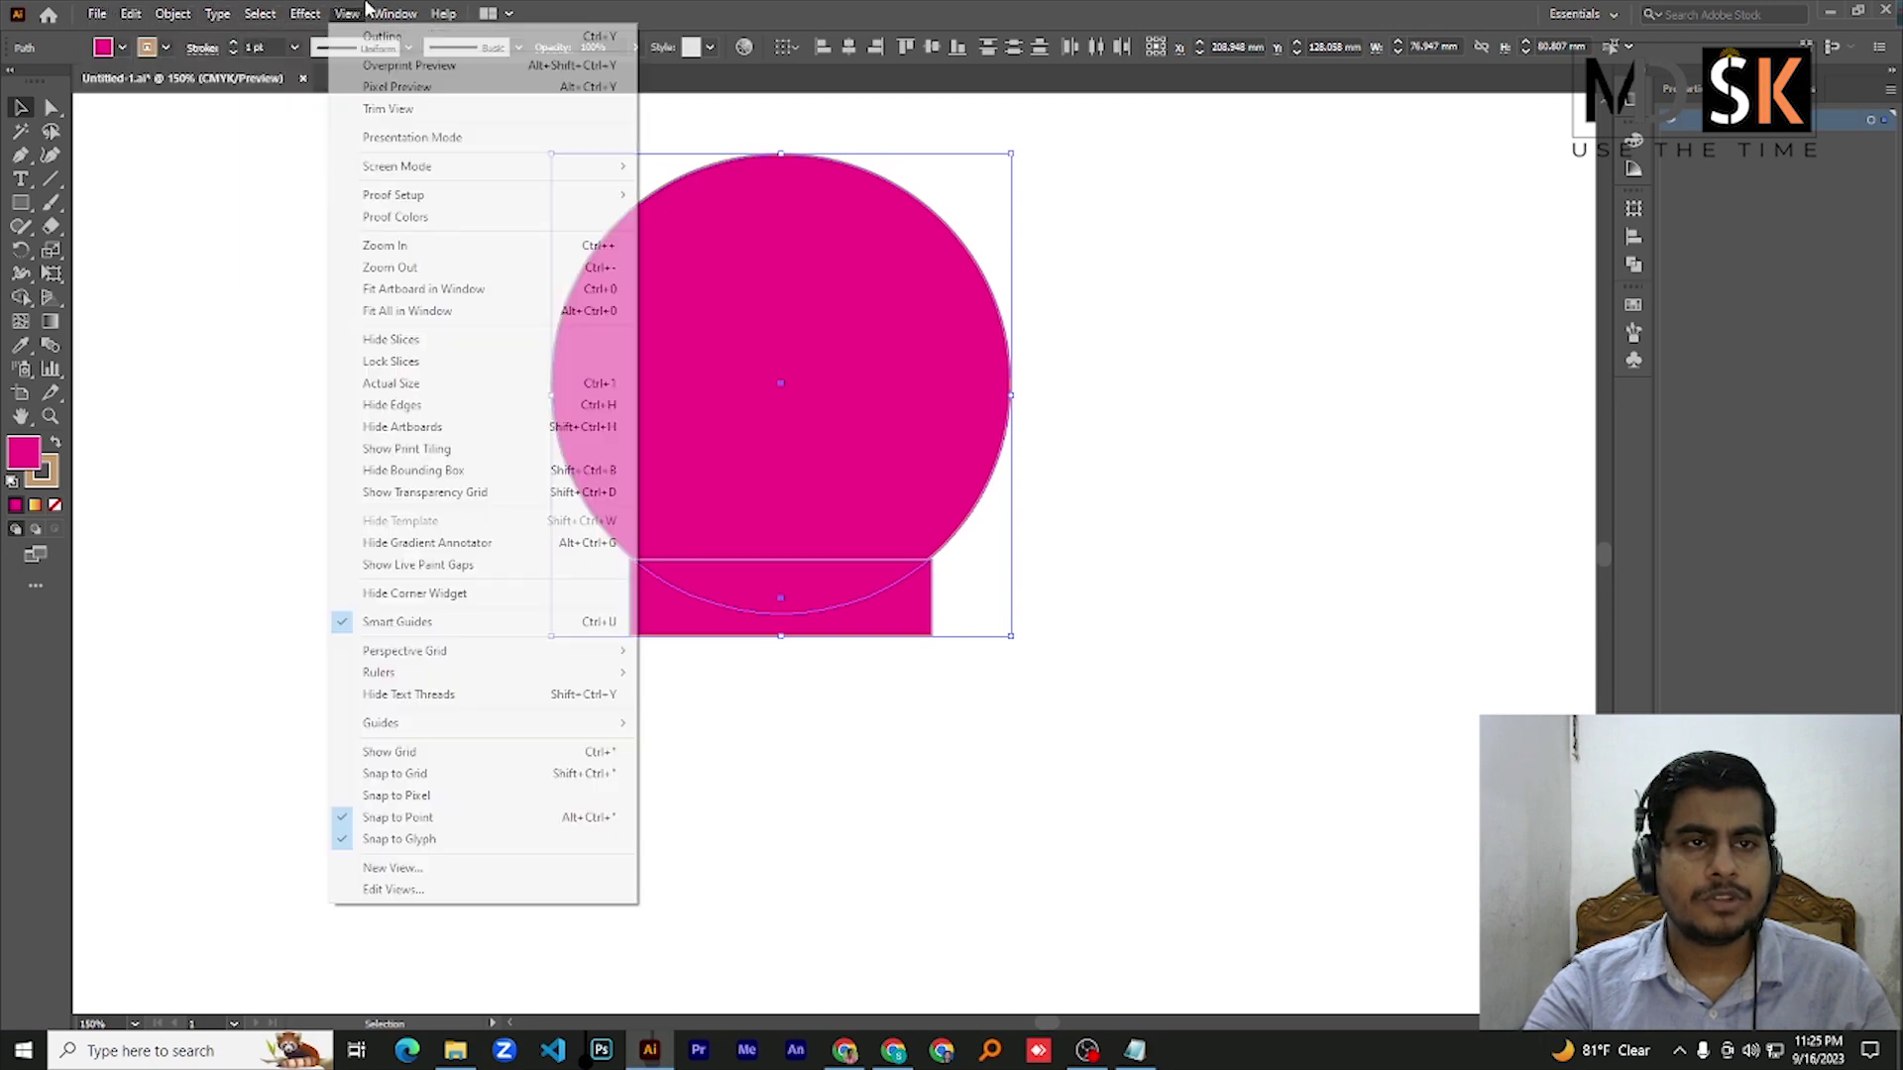
{"action": "left_click", "coordinate": [389, 14]}
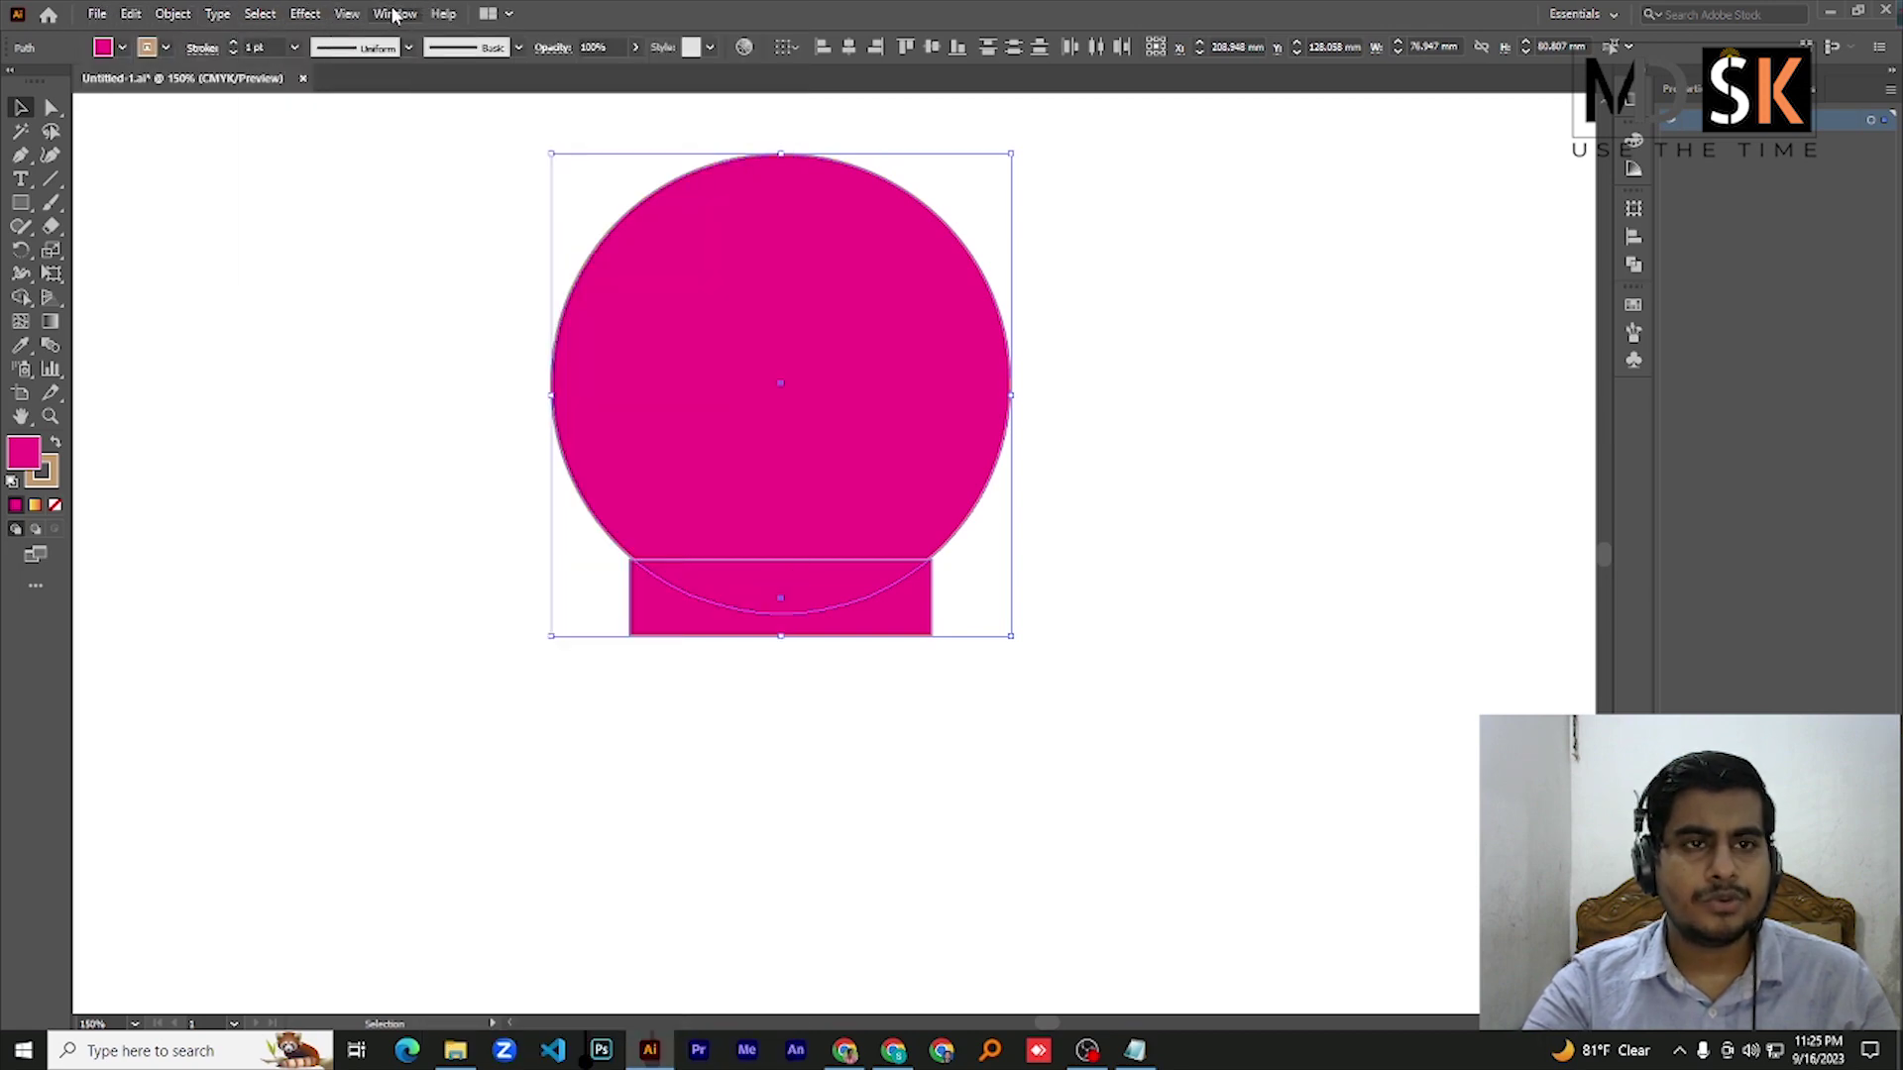
{"action": "left_click", "coordinate": [395, 16]}
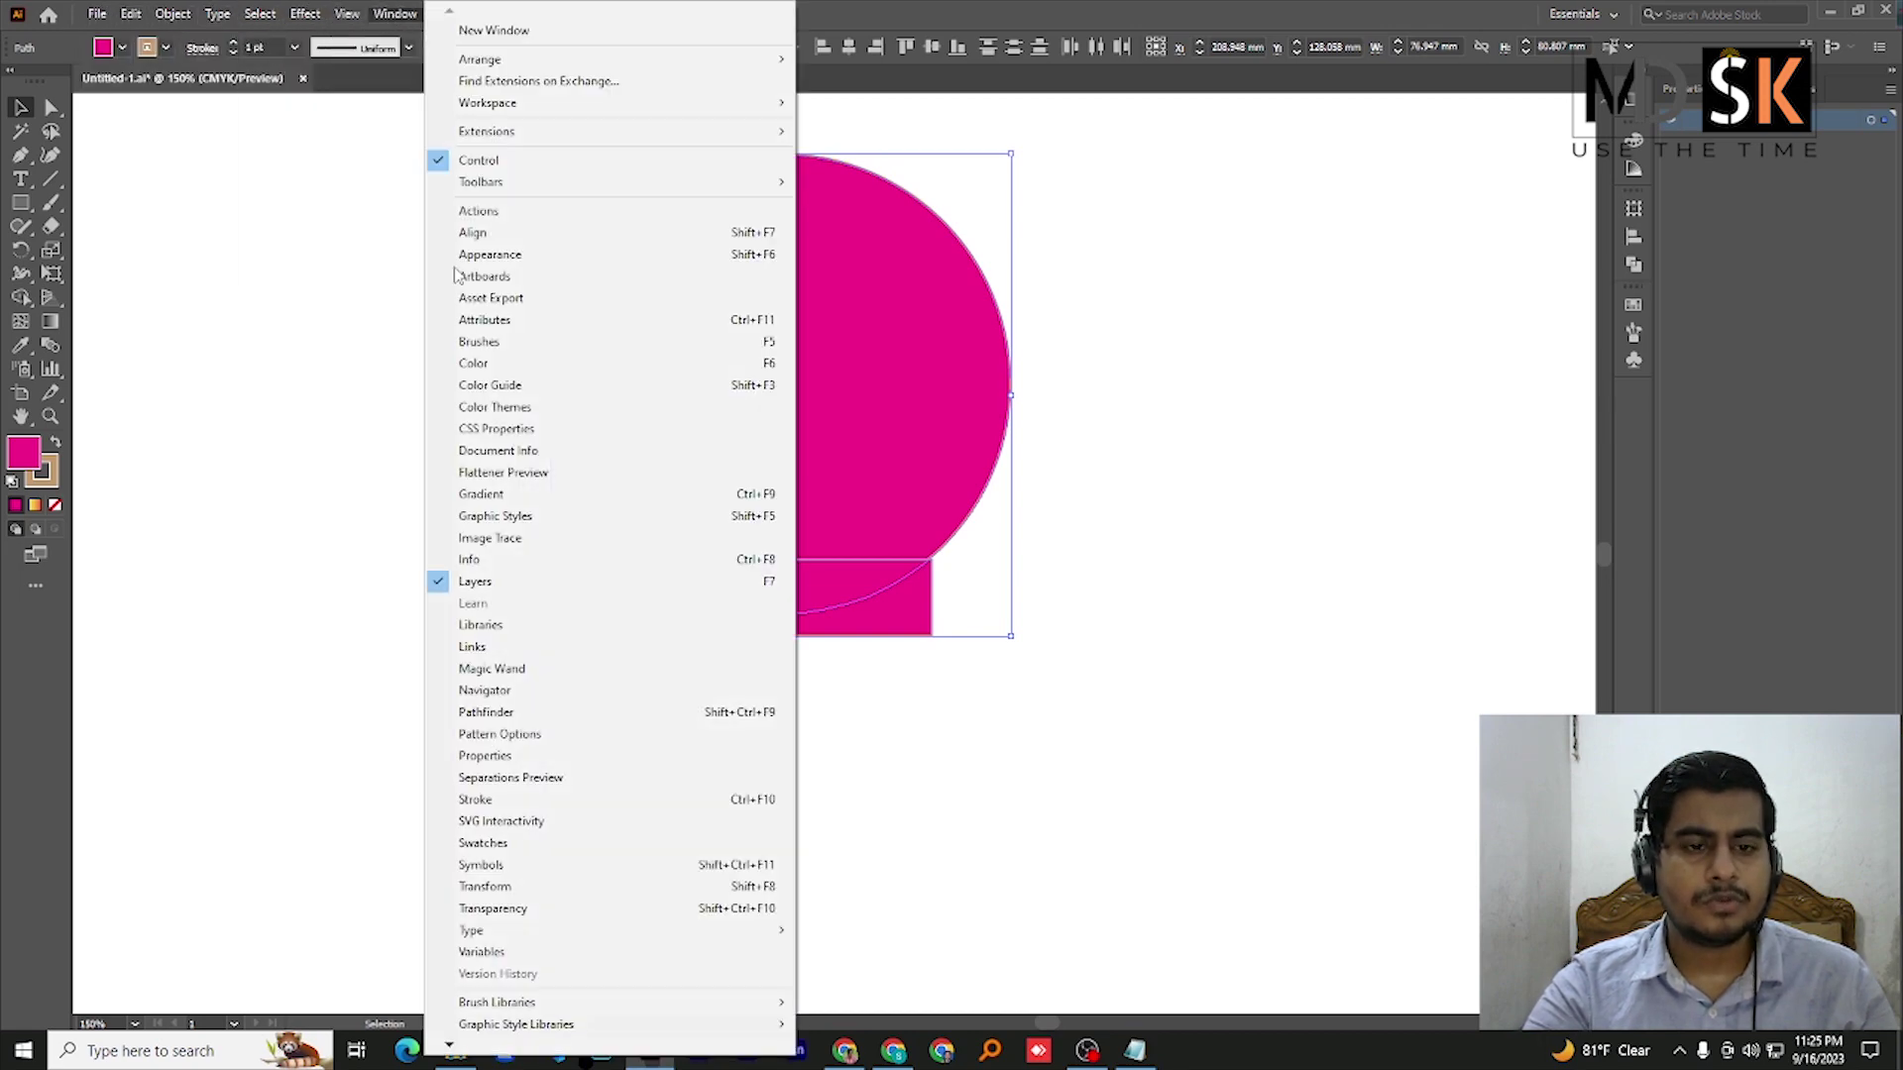
{"action": "left_click", "coordinate": [508, 713]}
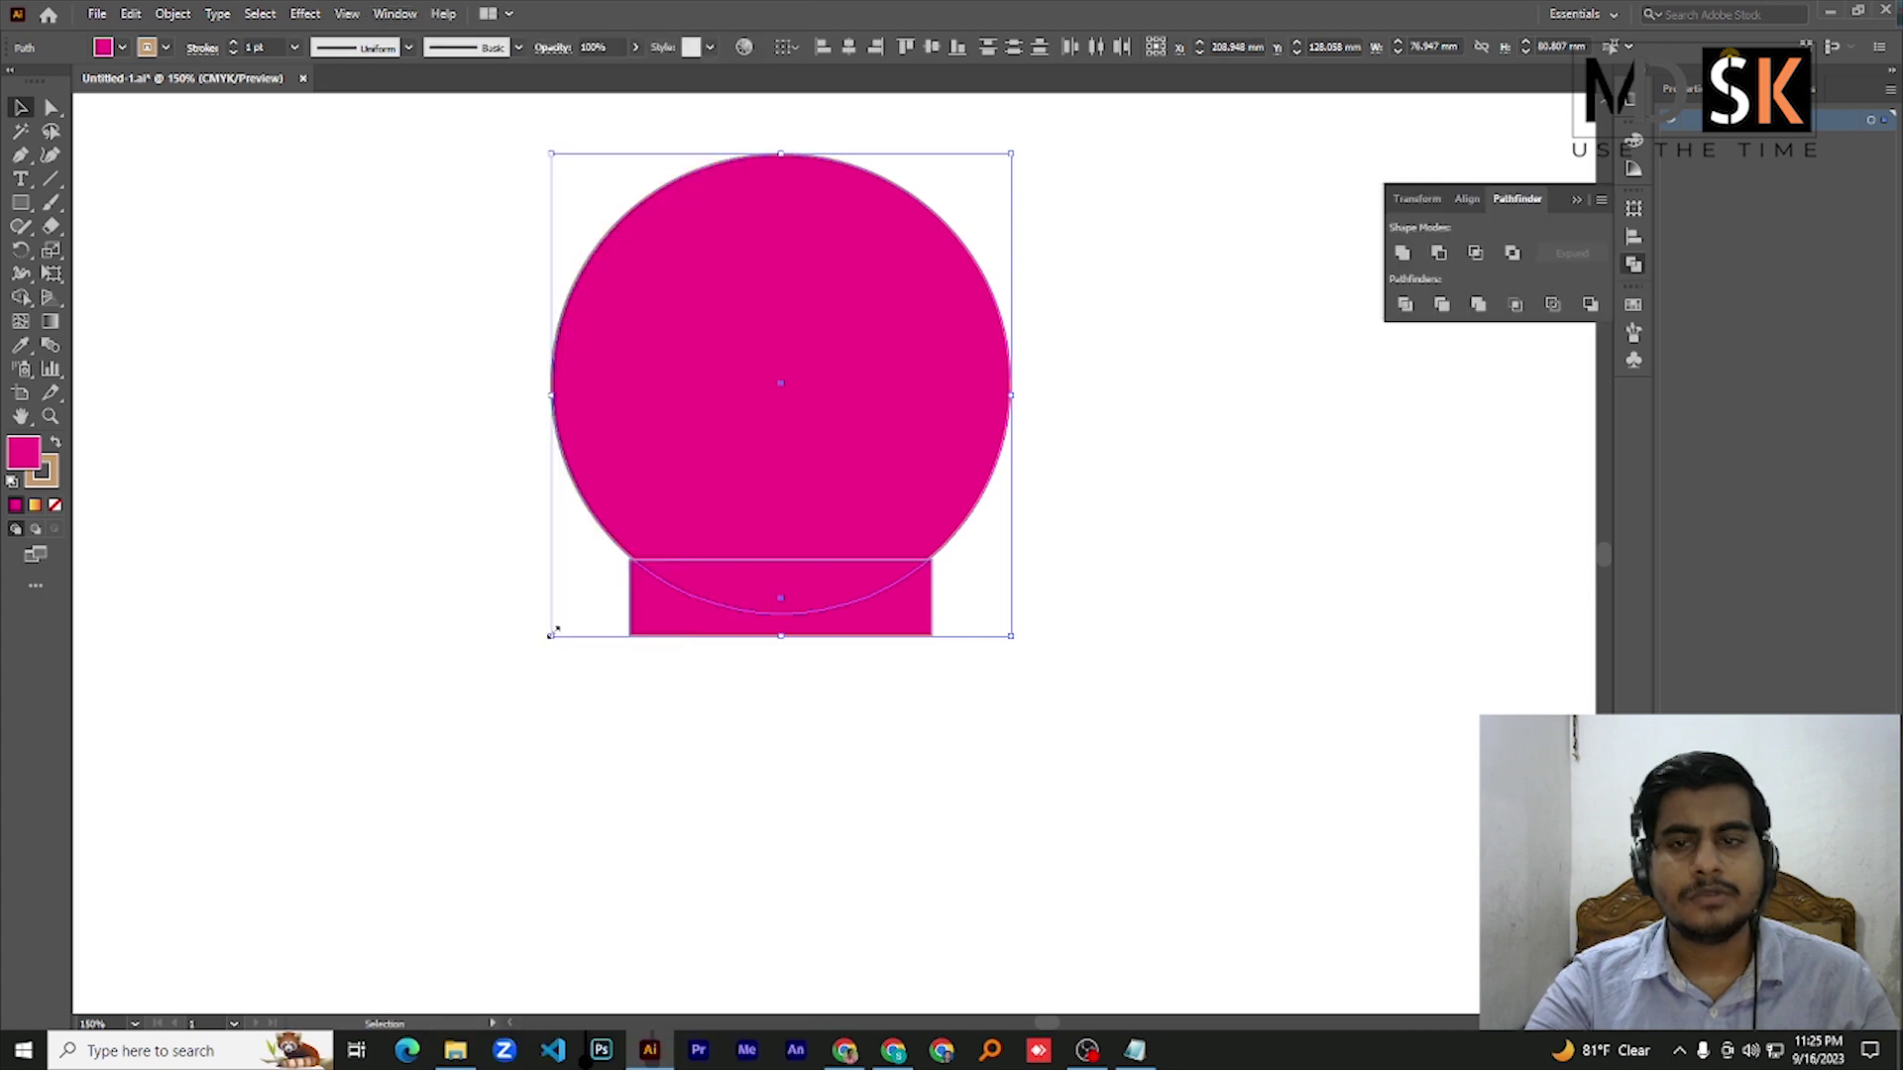
{"action": "left_click", "coordinate": [1402, 253]}
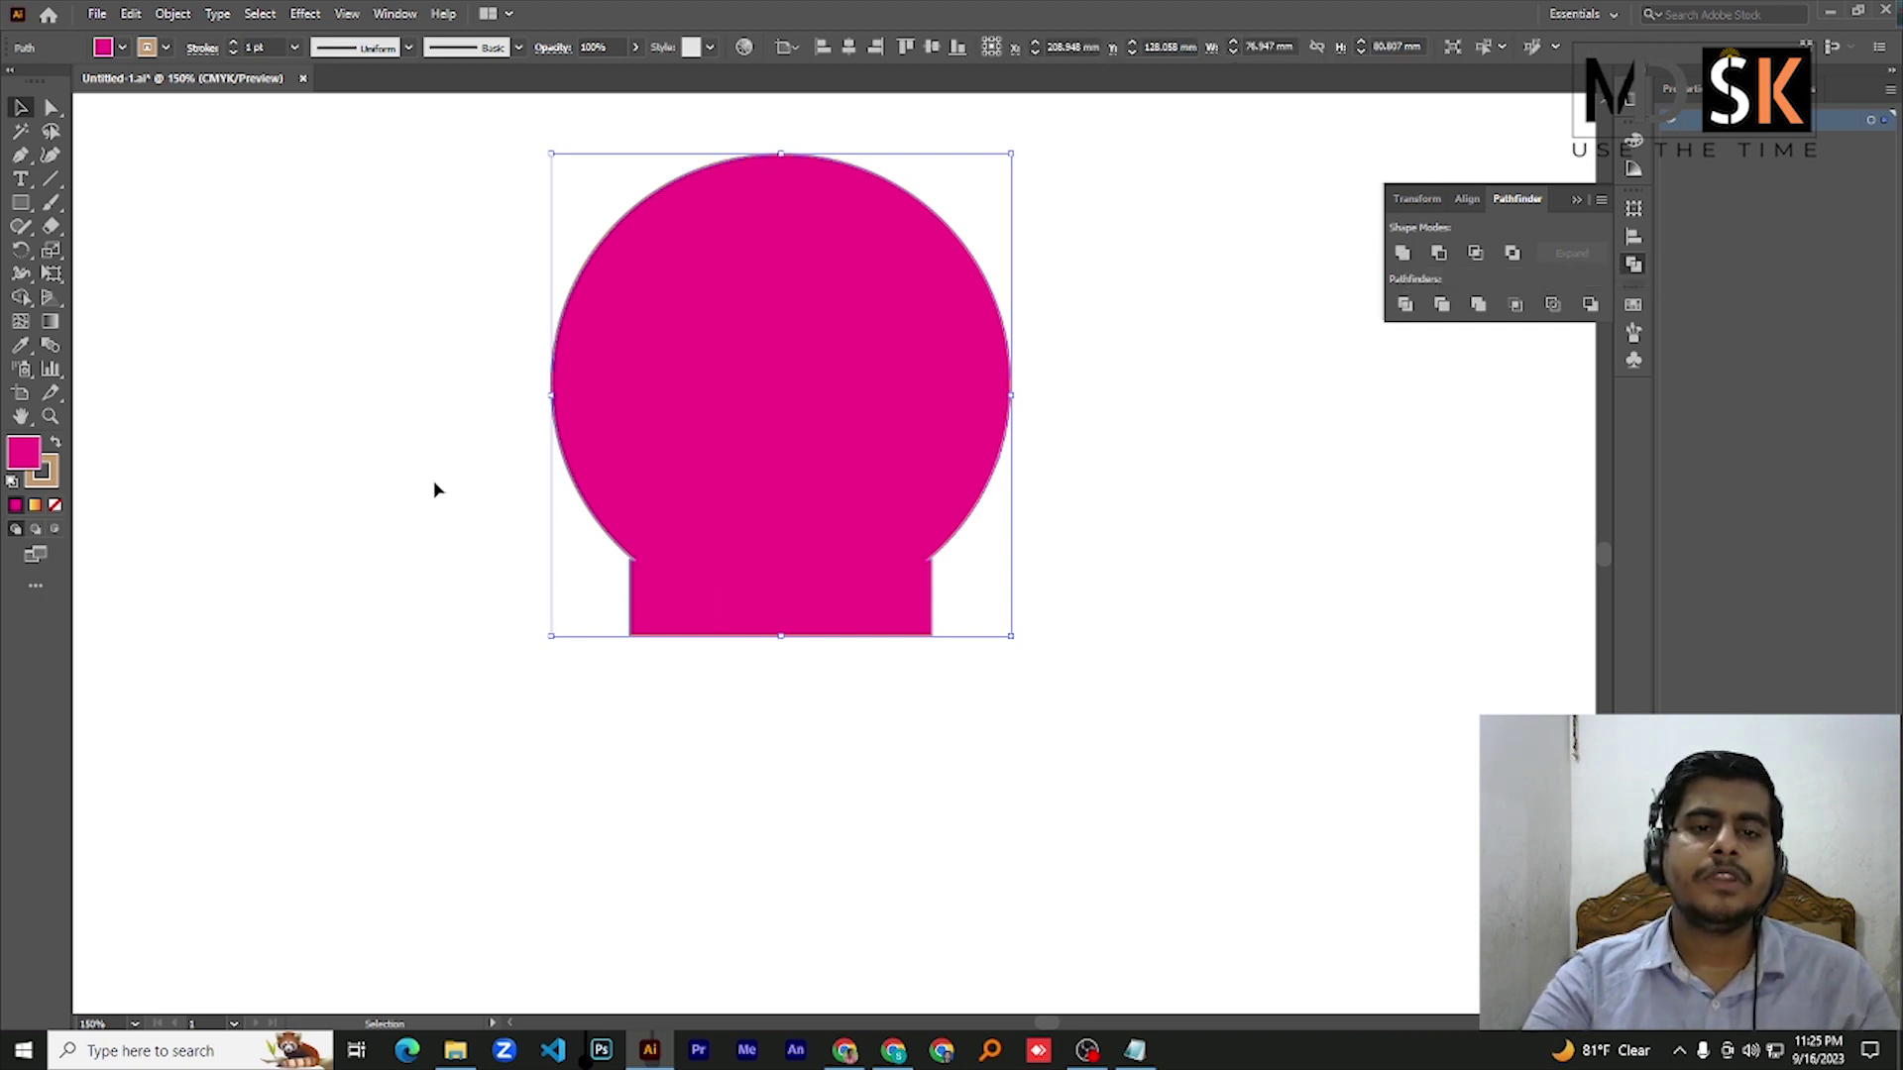
{"action": "left_click", "coordinate": [414, 325]}
Draw a thin rectangular bar about 50.3 mm wide and 7.5 mm high just below the bulb's neck
{"action": "left_click", "coordinate": [20, 202]}
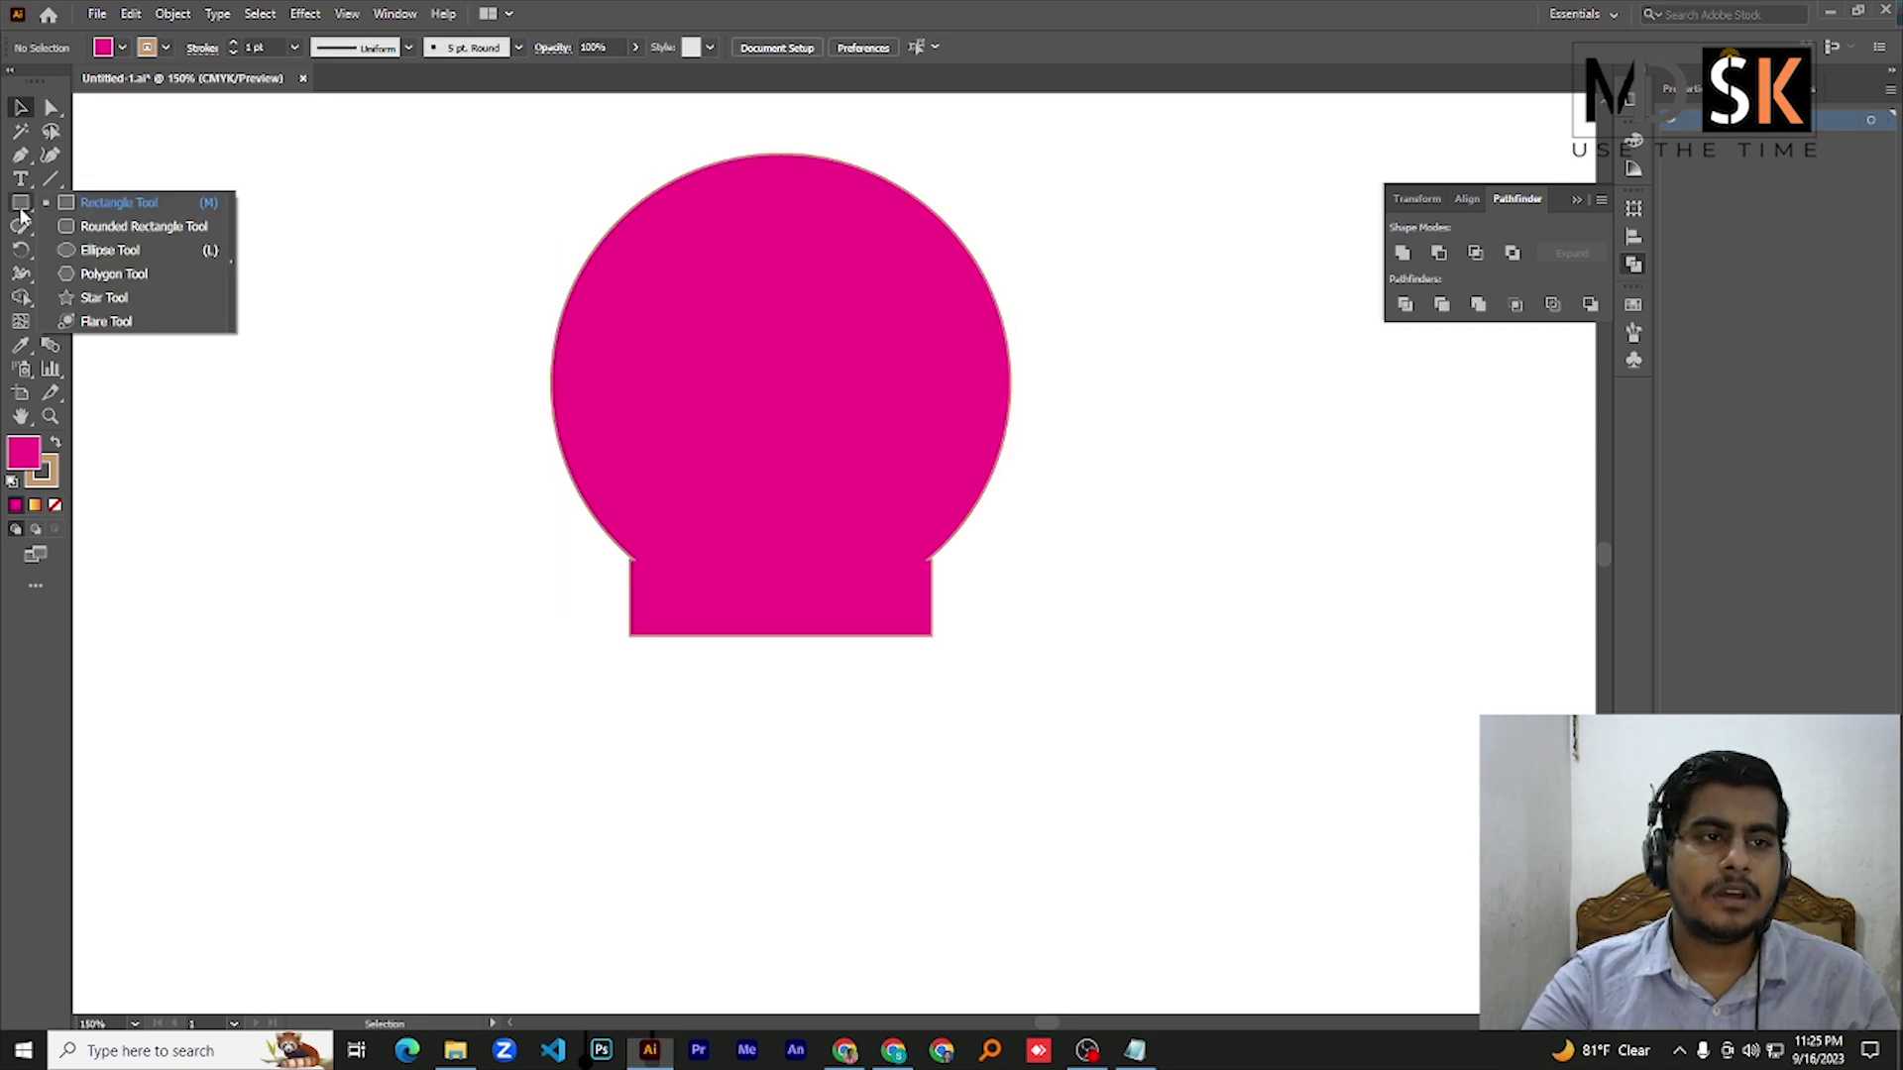
{"action": "left_click", "coordinate": [99, 204]}
{"action": "scroll", "coordinate": [629, 525], "scroll_direction": "down", "scroll_amount": 4}
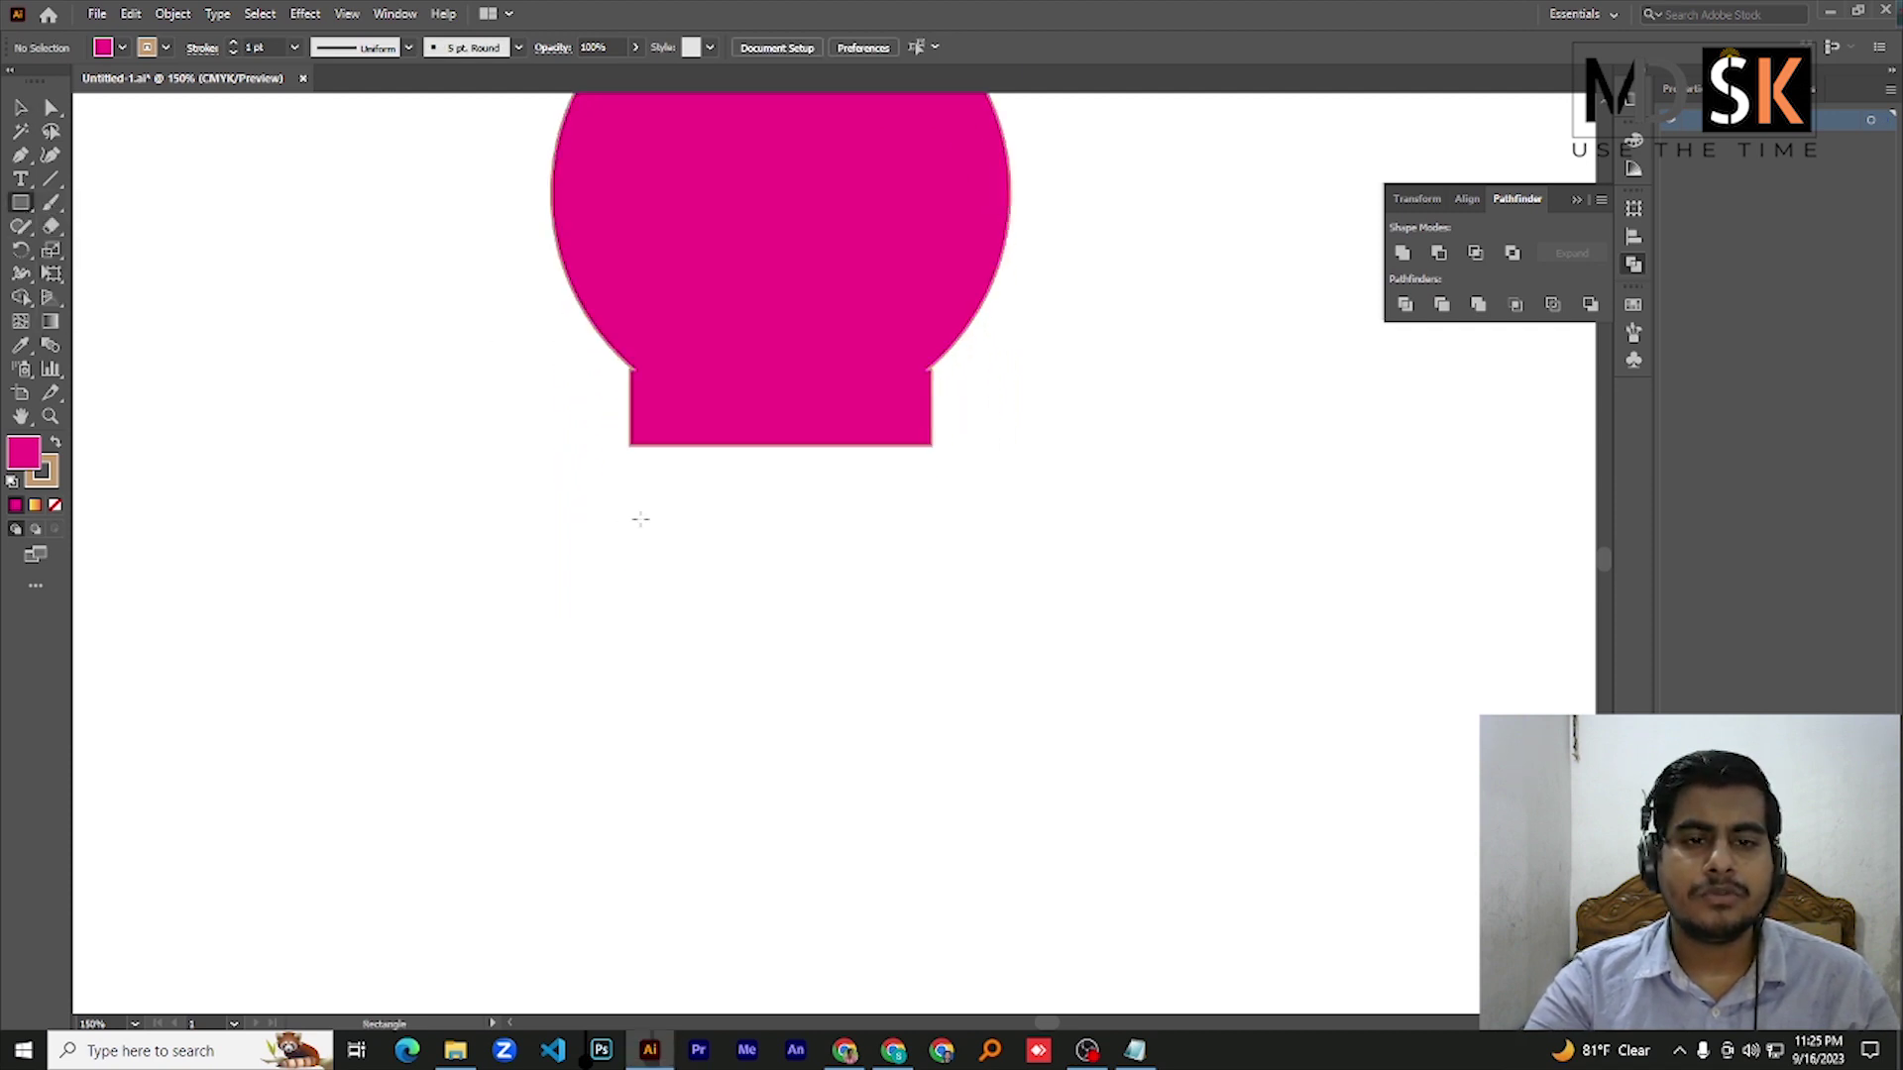
{"action": "left_click_drag", "start_coordinate": [632, 447], "coordinate": [933, 490]}
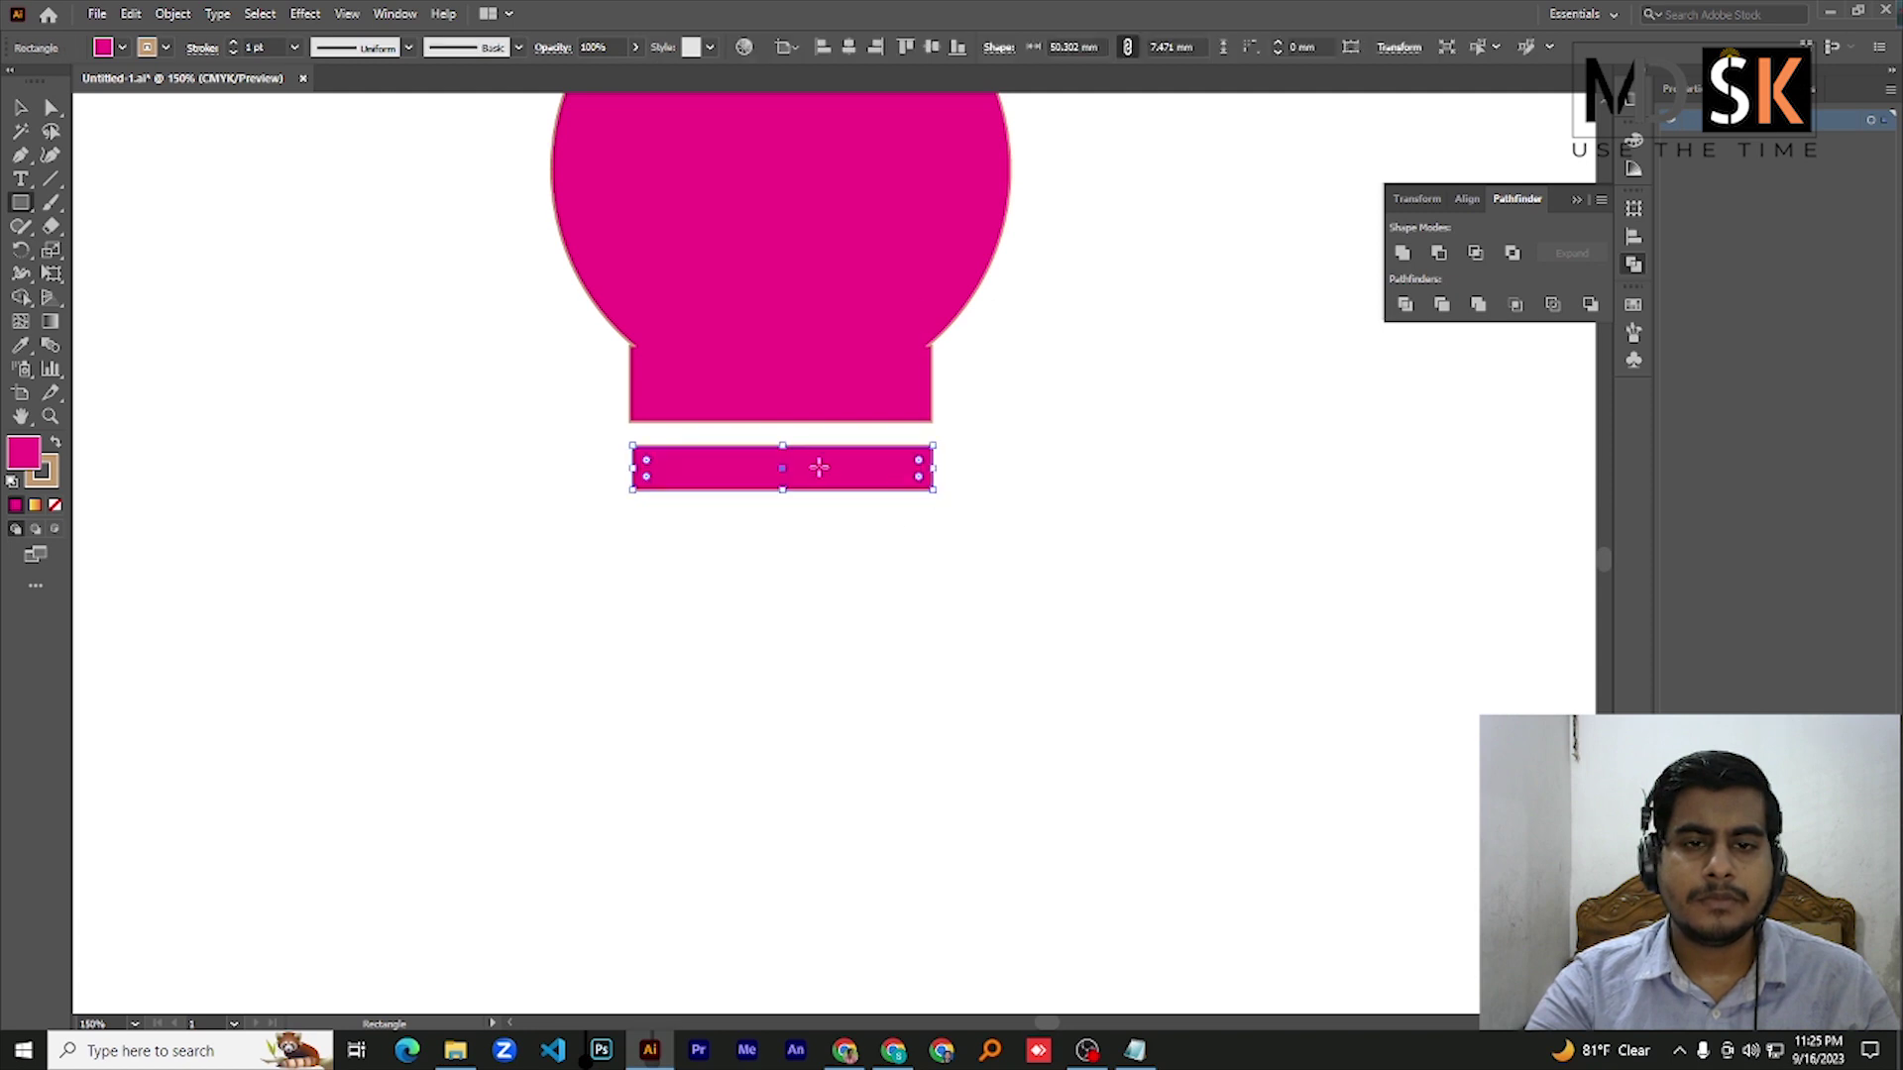
Duplicate the thin bar straight down with a small gap and repeat the copy to make three evenly spaced bars
{"action": "left_click", "coordinate": [22, 109]}
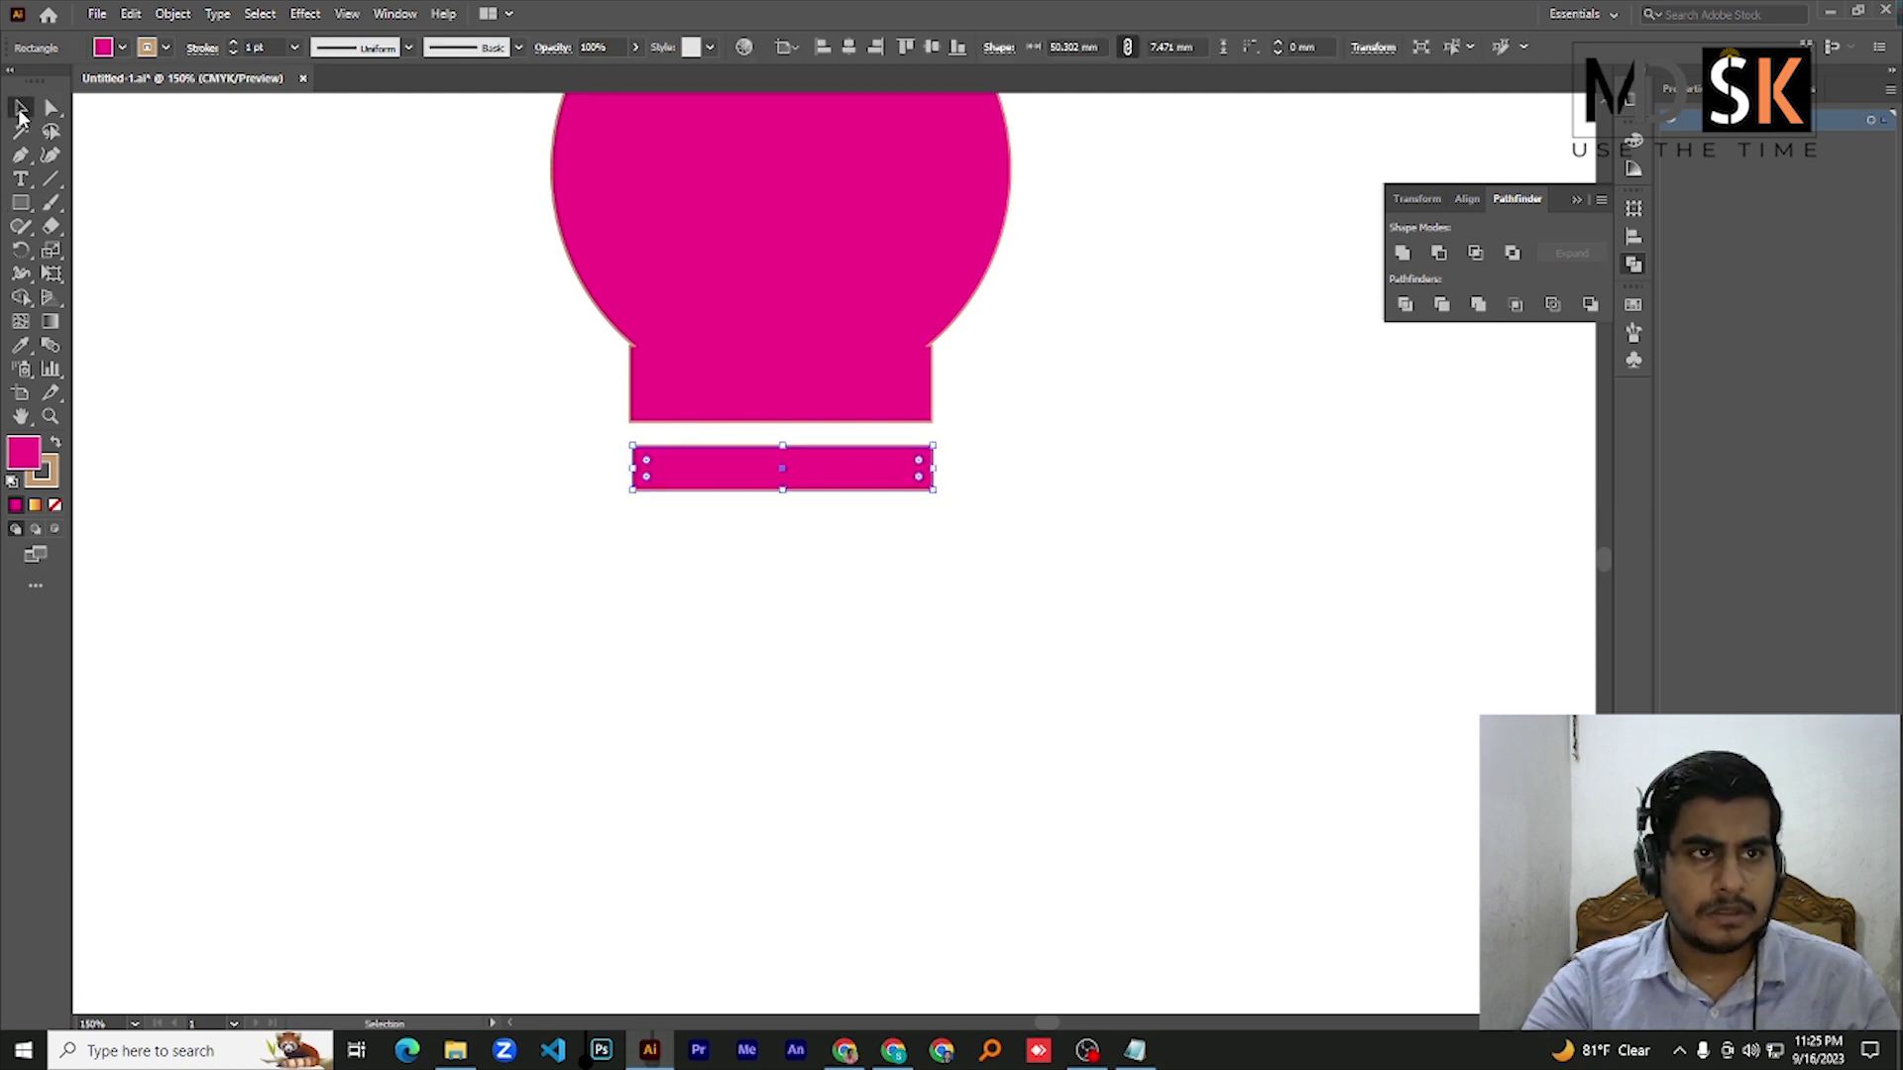
{"action": "left_click_drag", "start_coordinate": [713, 476], "coordinate": [710, 530]}
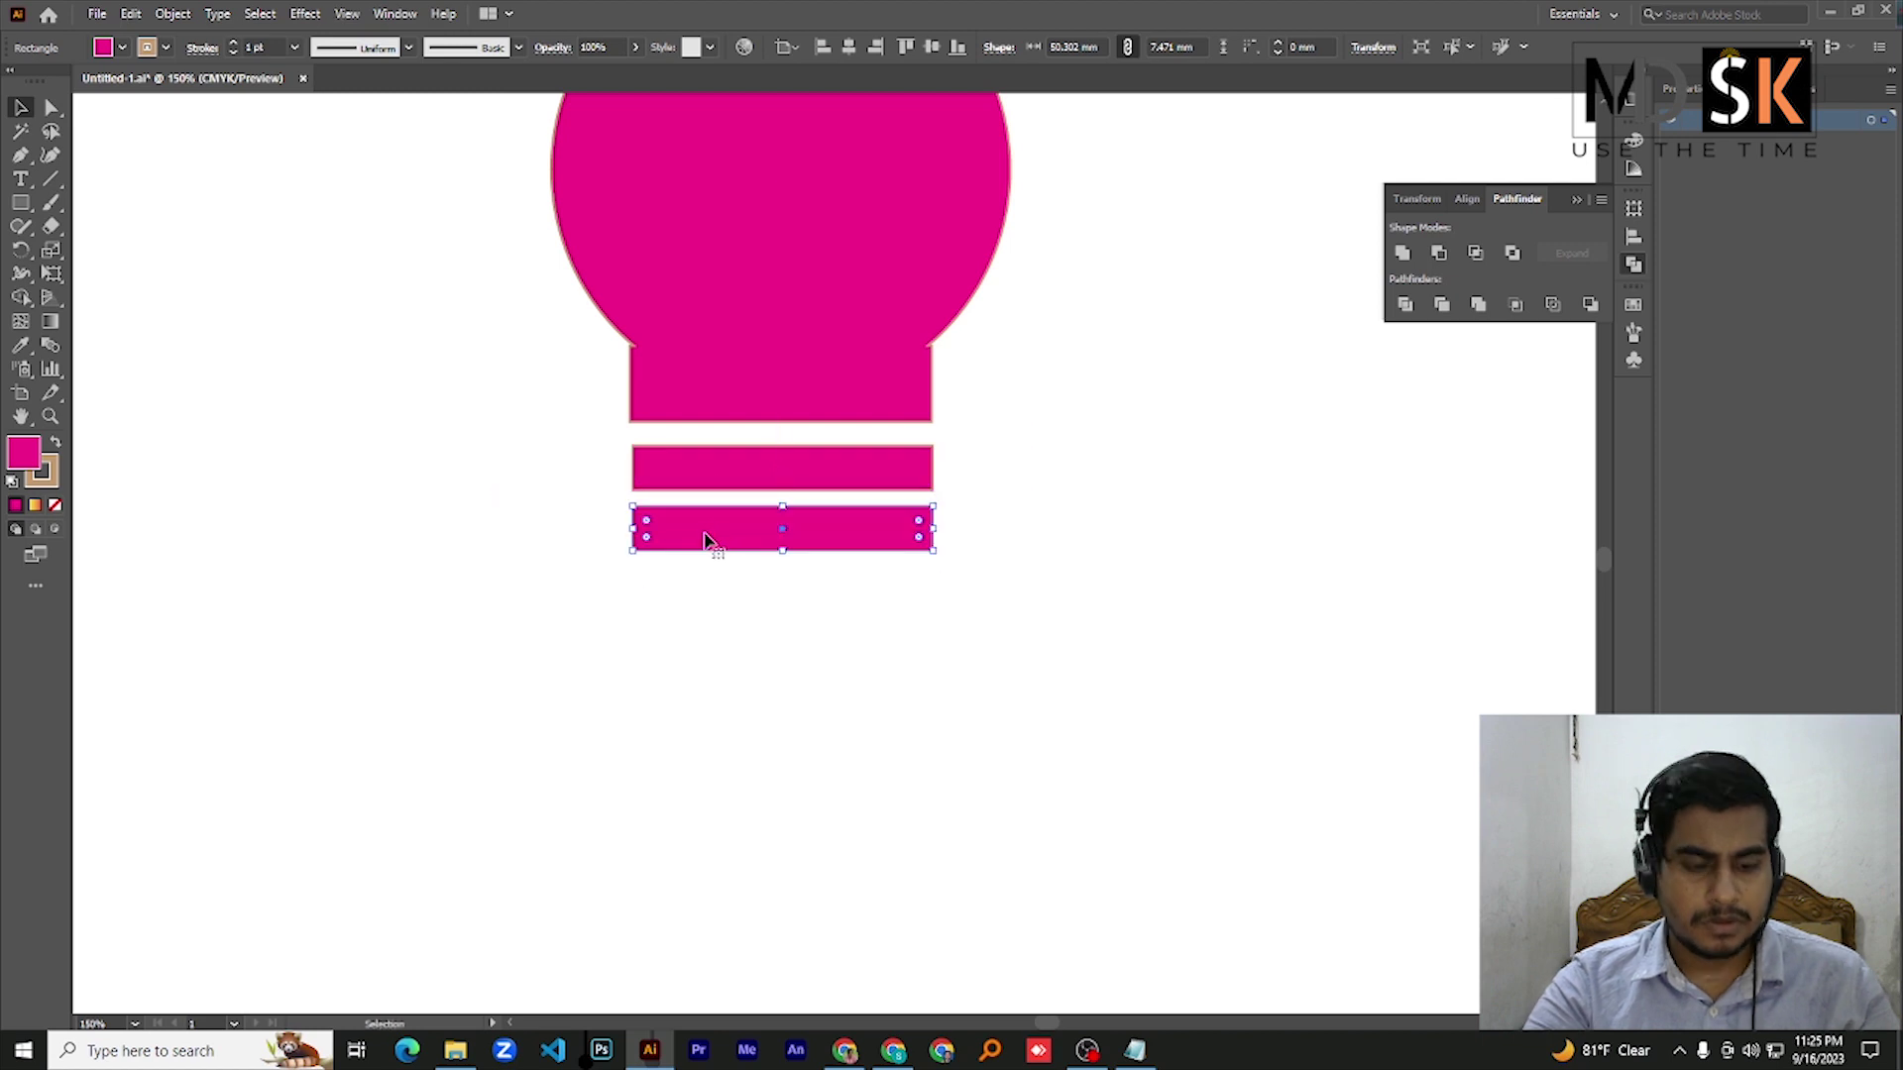
{"action": "key", "text": "ctrl+d"}
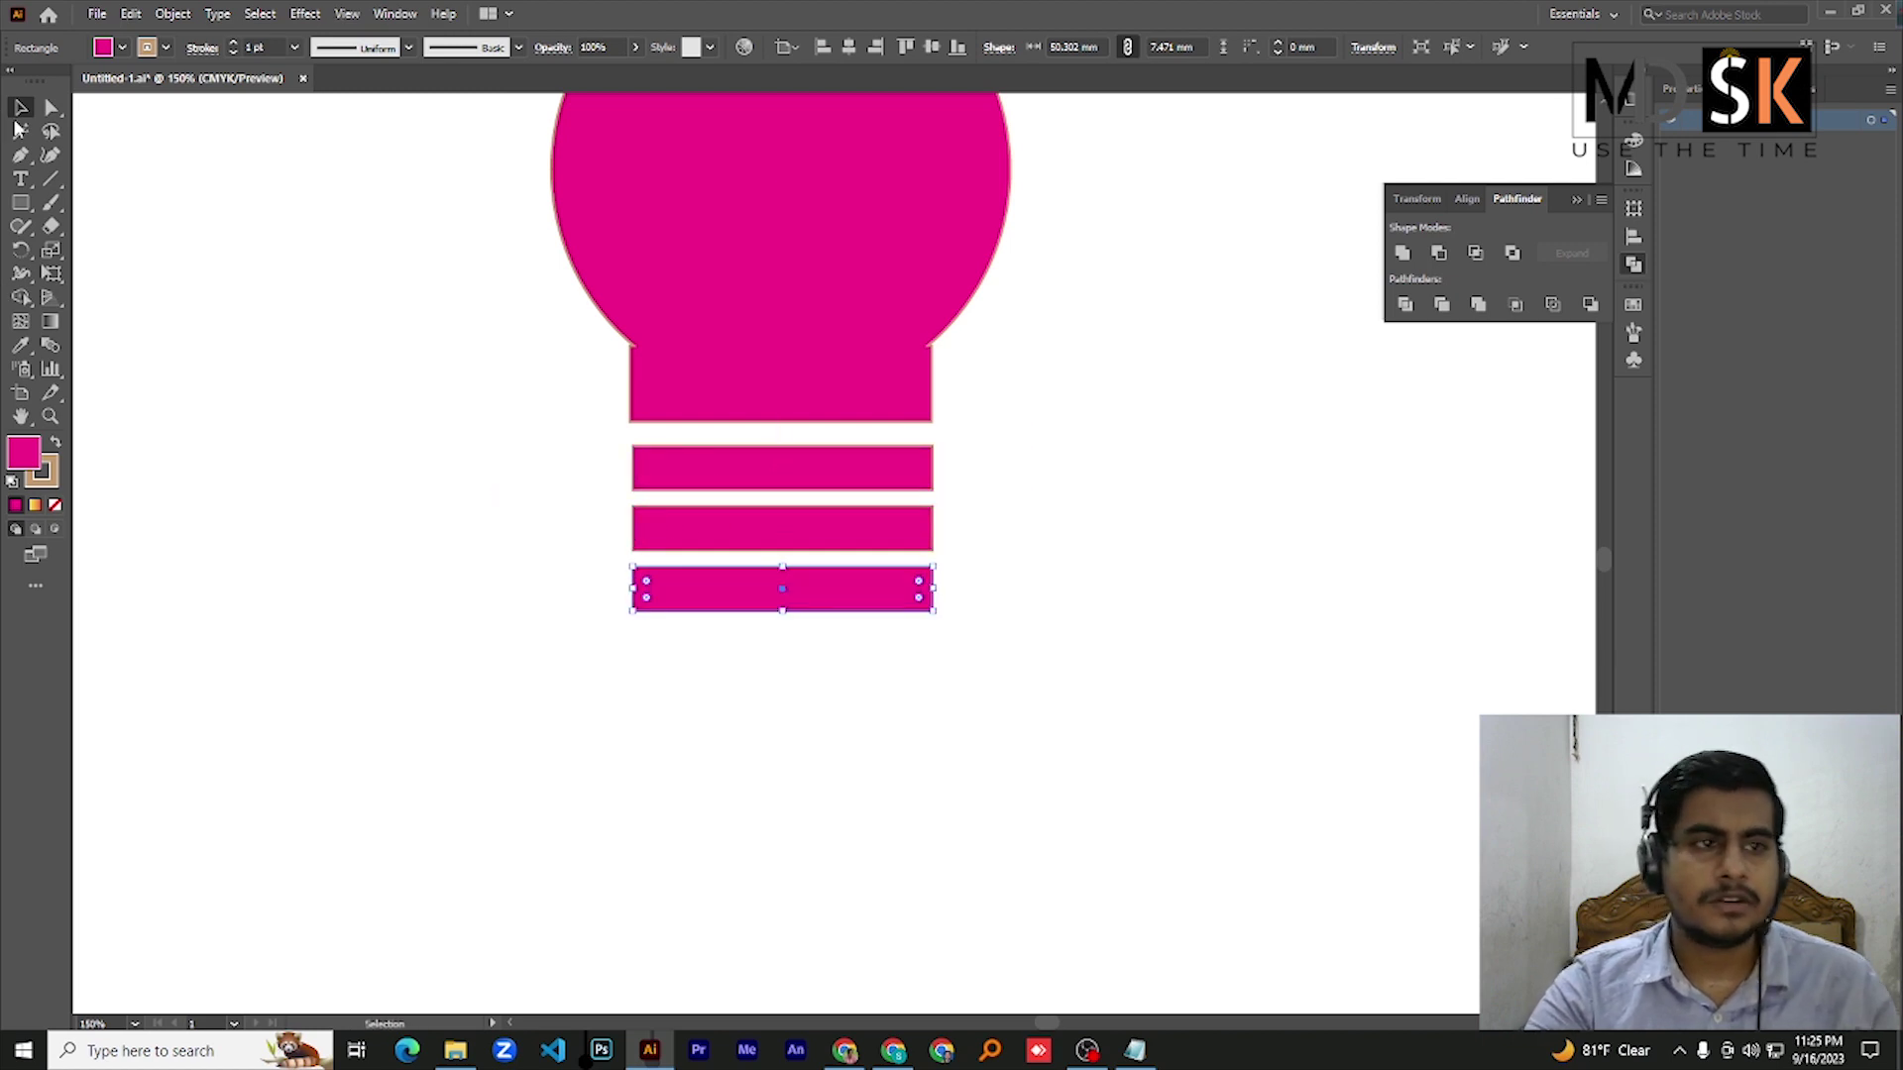
Draw a circle about 21 mm in diameter overlapping the lowest bar and align the two on their horizontal centres
{"action": "left_click_drag", "start_coordinate": [20, 202], "coordinate": [109, 250]}
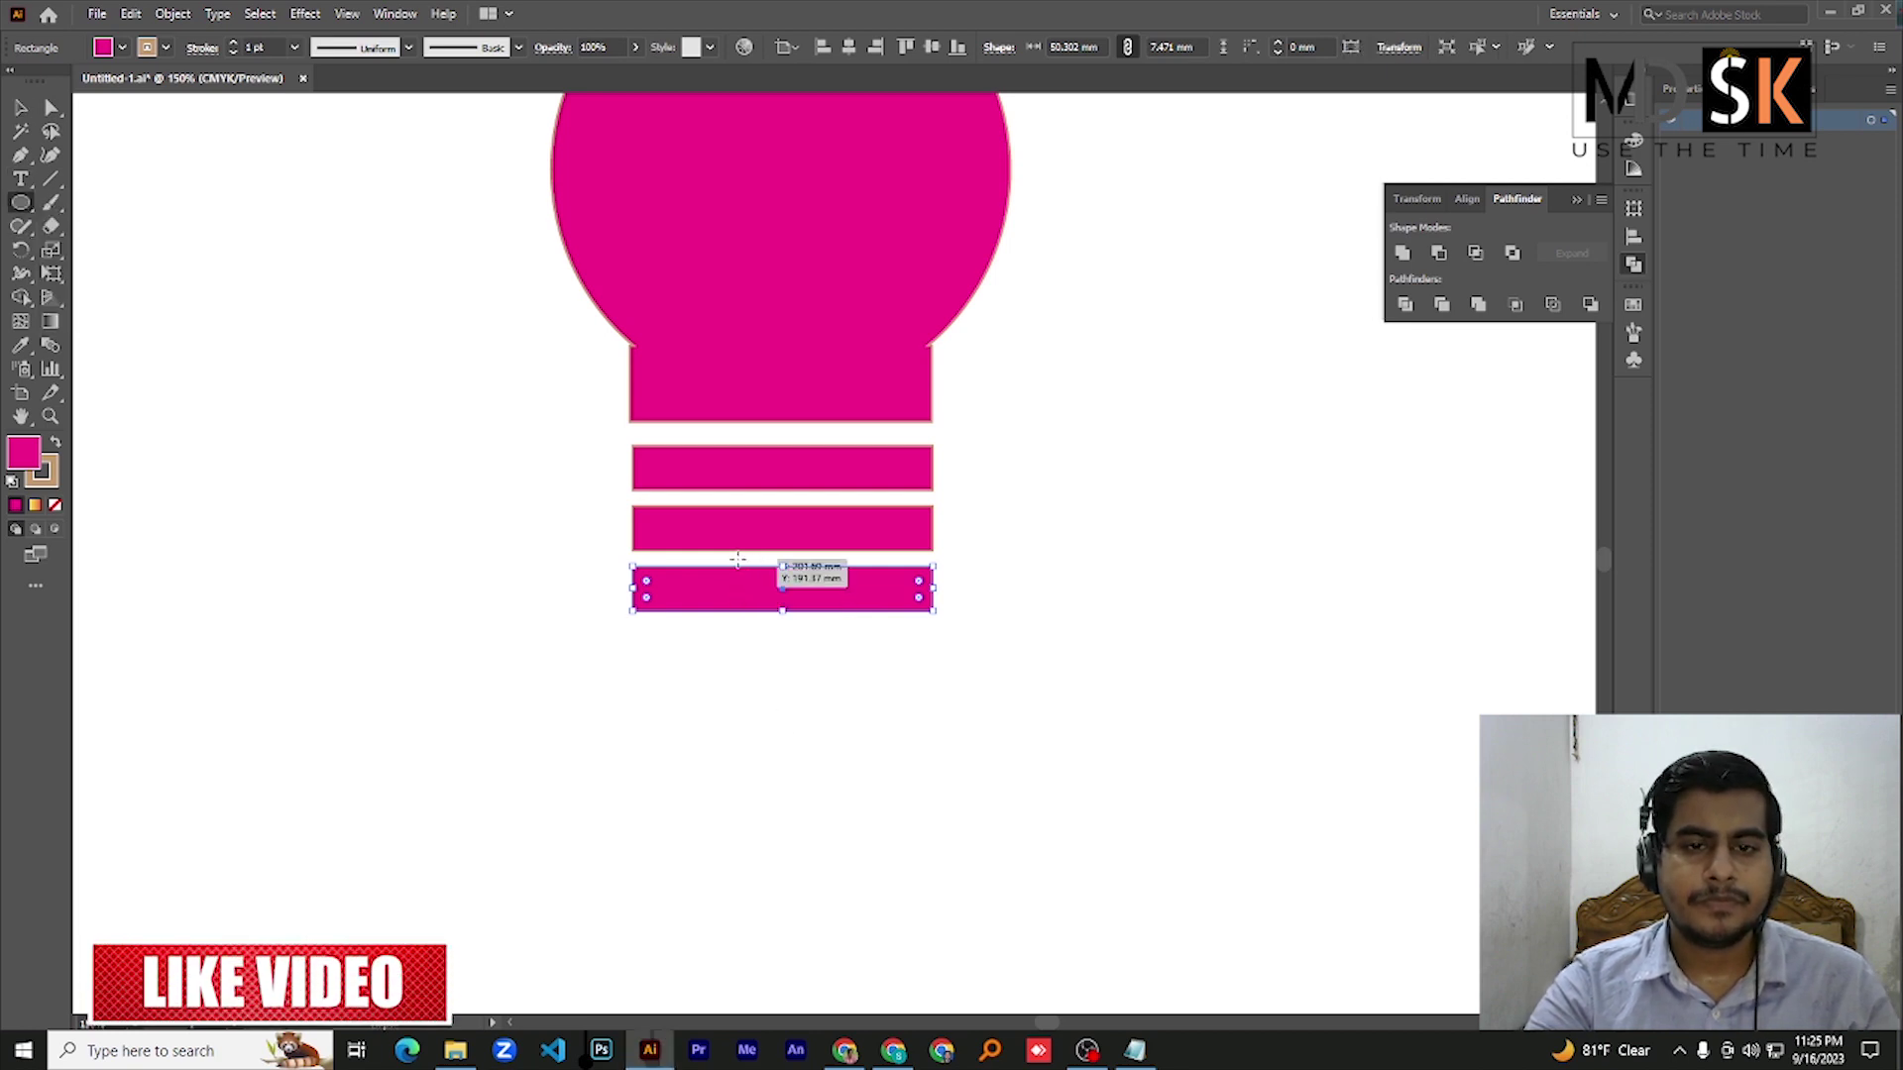
{"action": "left_click_drag", "start_coordinate": [738, 561], "coordinate": [854, 684]}
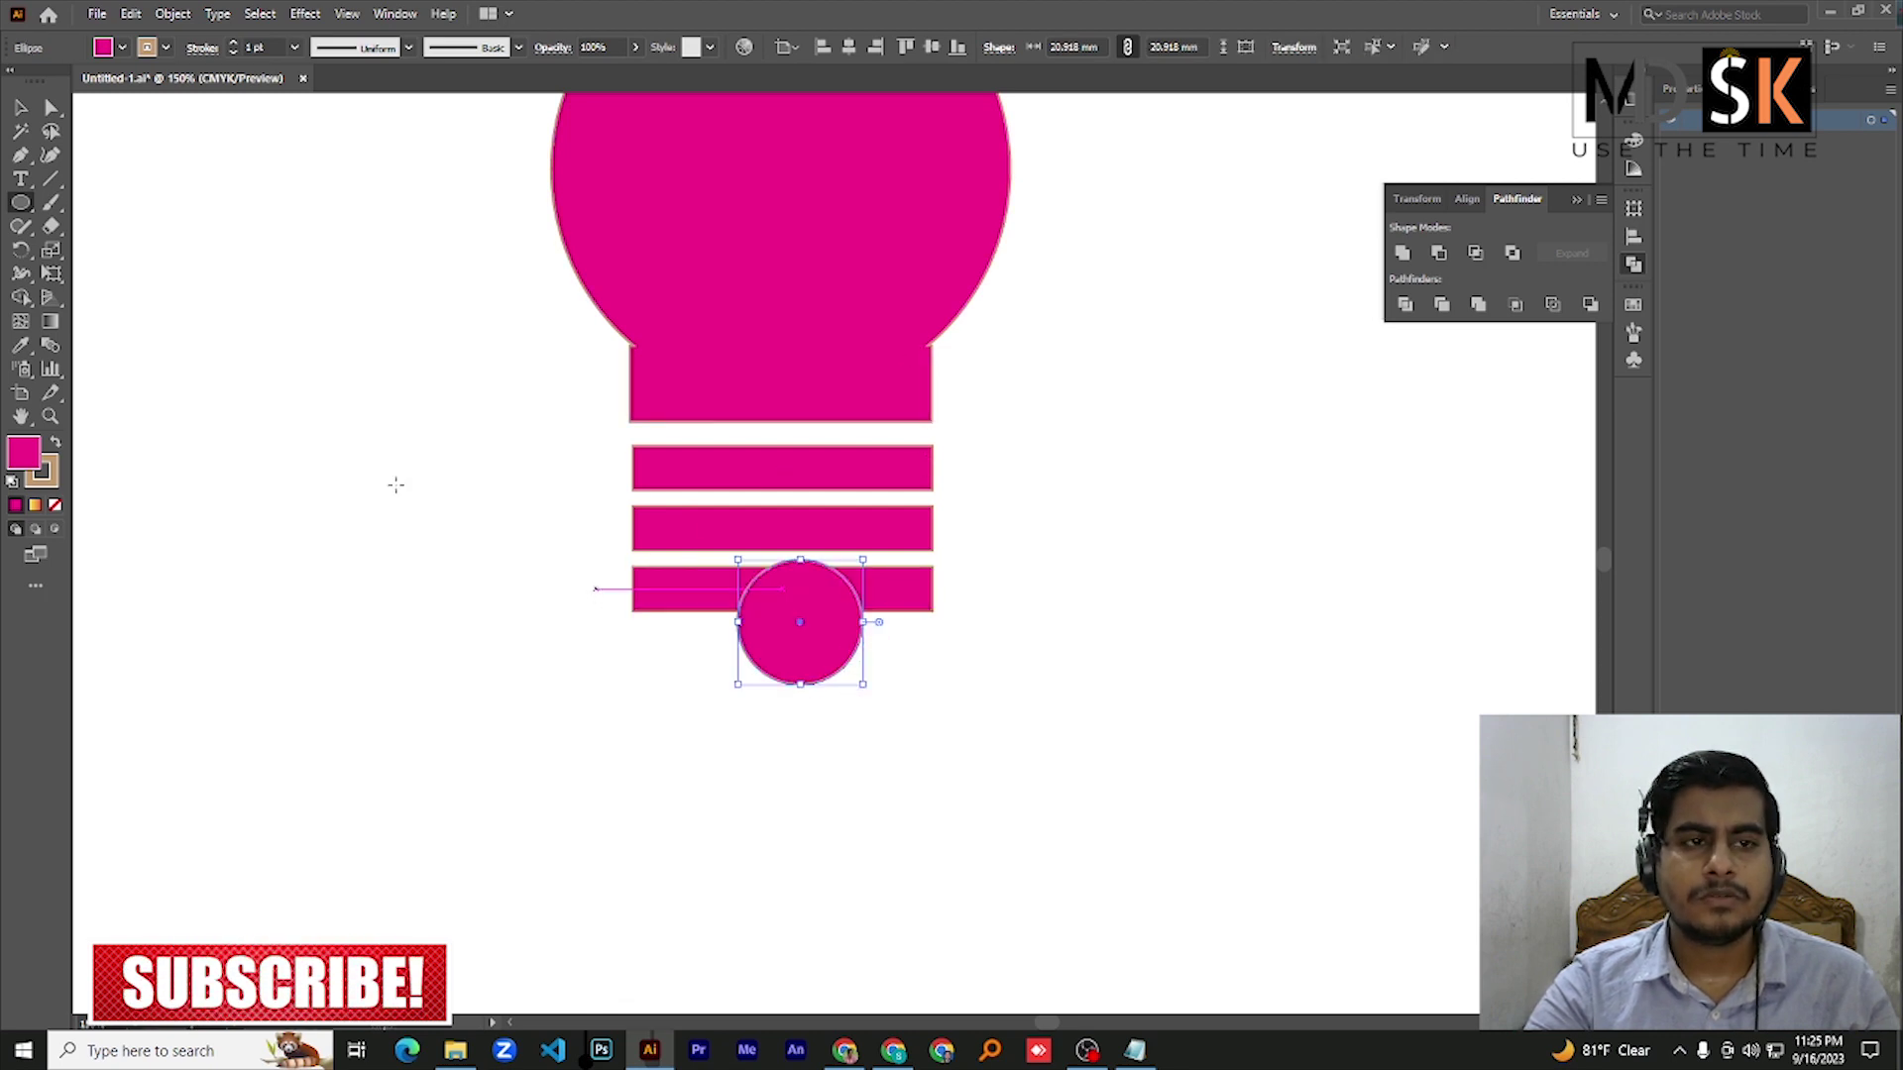
{"action": "left_click", "coordinate": [20, 107]}
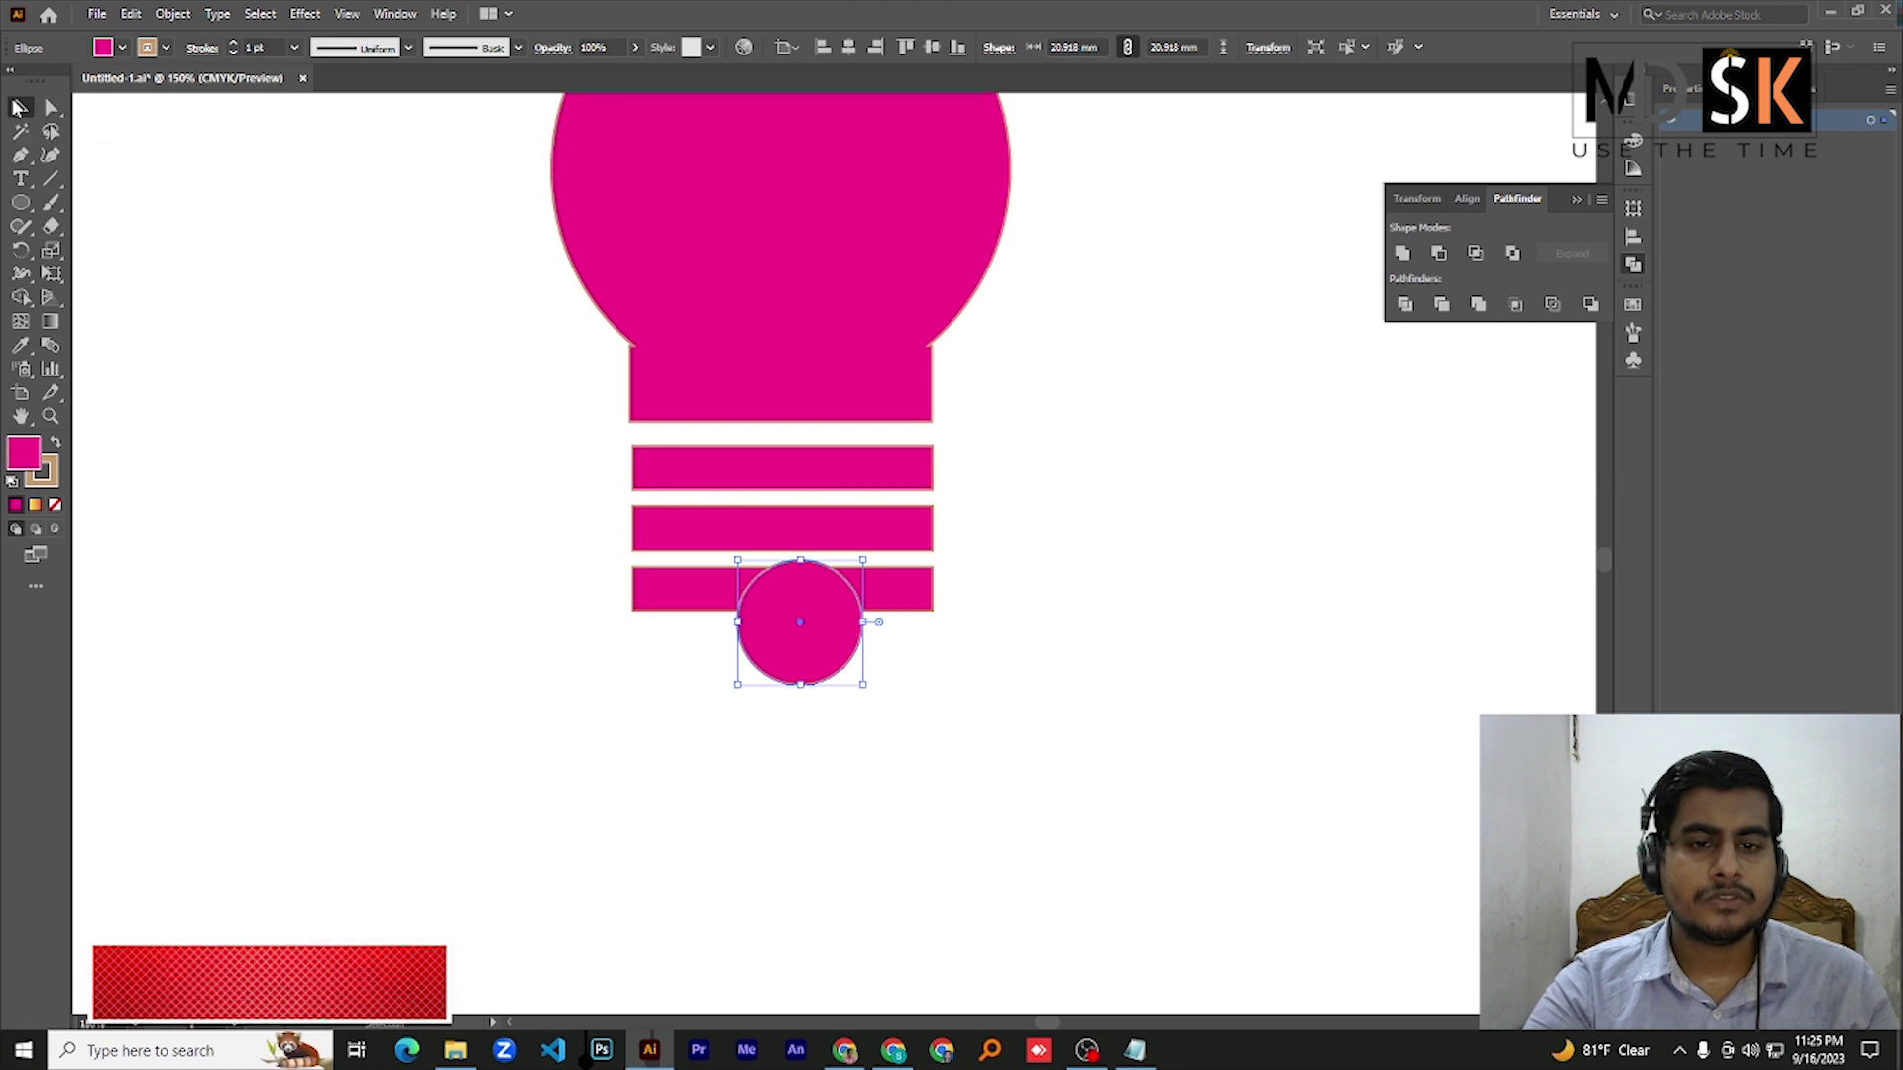
{"action": "left_click_drag", "start_coordinate": [603, 564], "coordinate": [922, 714]}
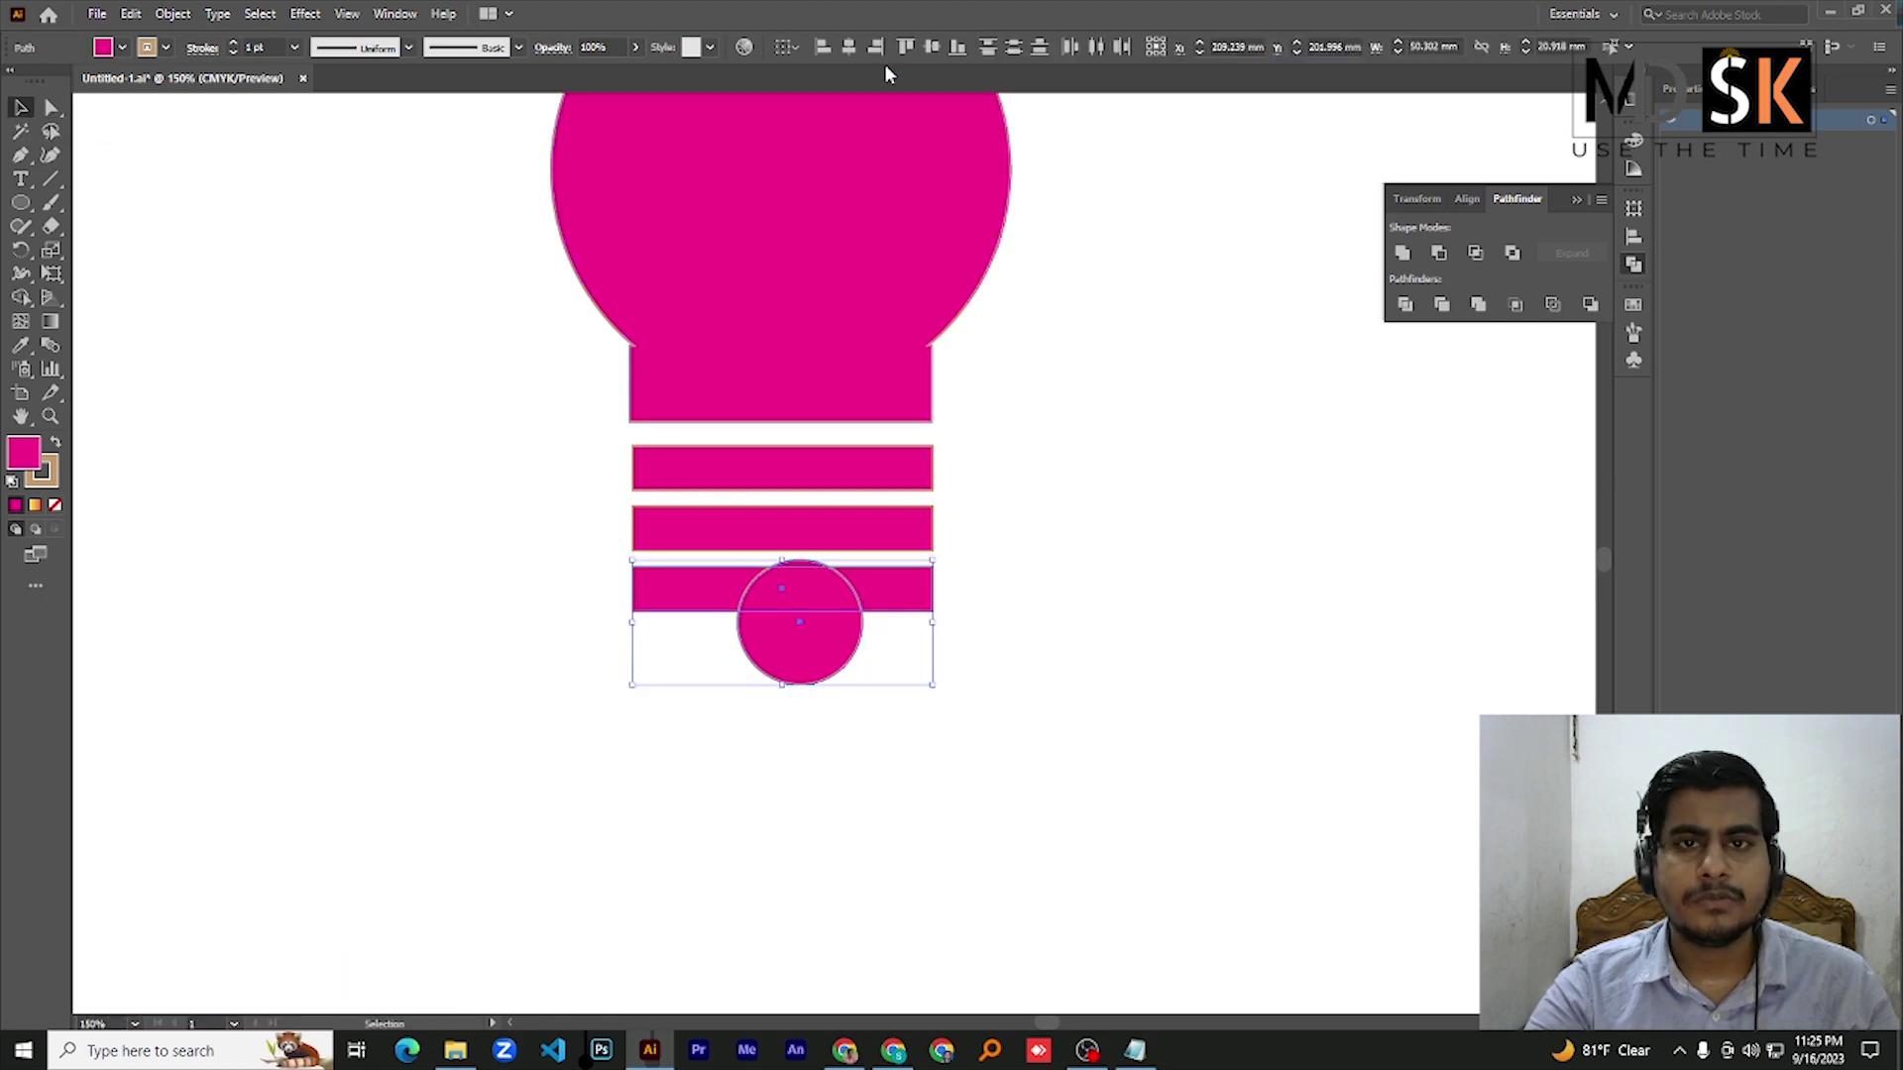
{"action": "left_click", "coordinate": [848, 47]}
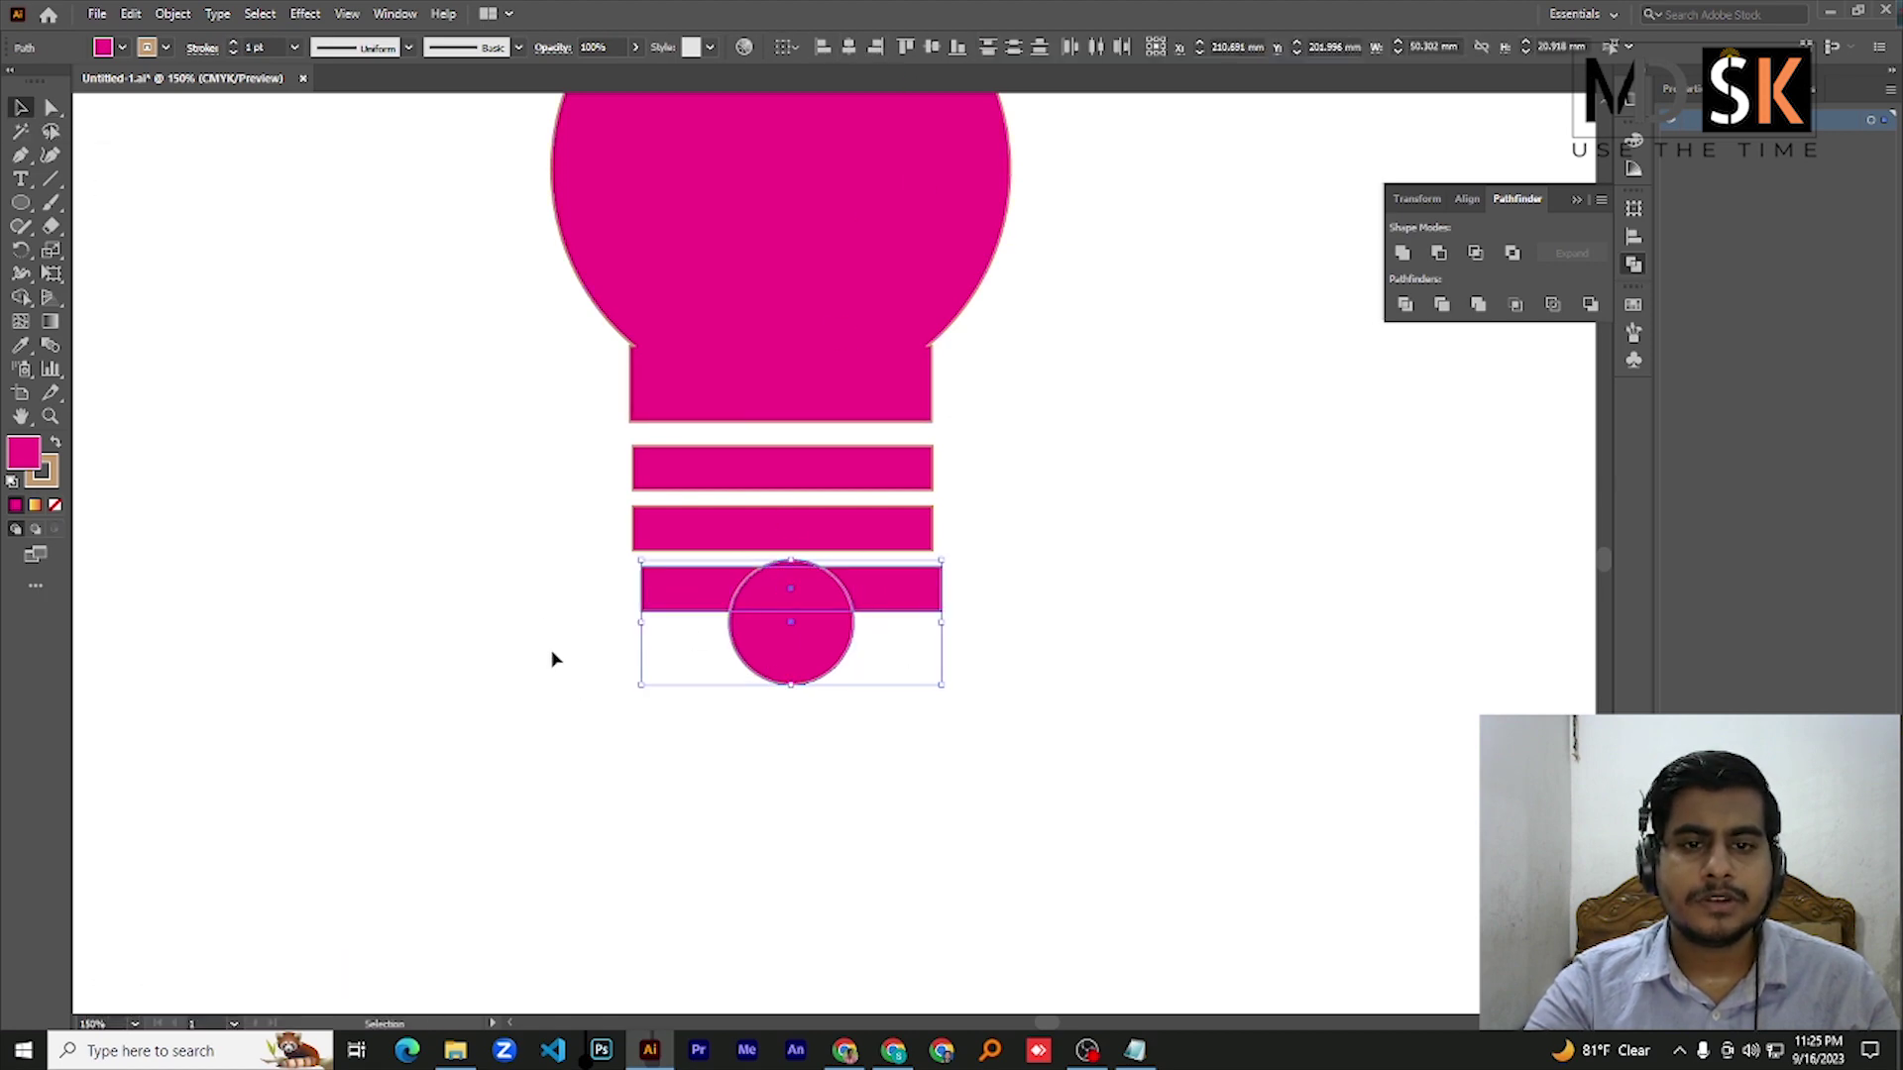
Move the lowest bar and its circle together back into line with the bars above, and select the middle bar
{"action": "left_click_drag", "start_coordinate": [666, 597], "coordinate": [658, 597]}
{"action": "left_click", "coordinate": [592, 555]}
{"action": "left_click", "coordinate": [636, 535]}
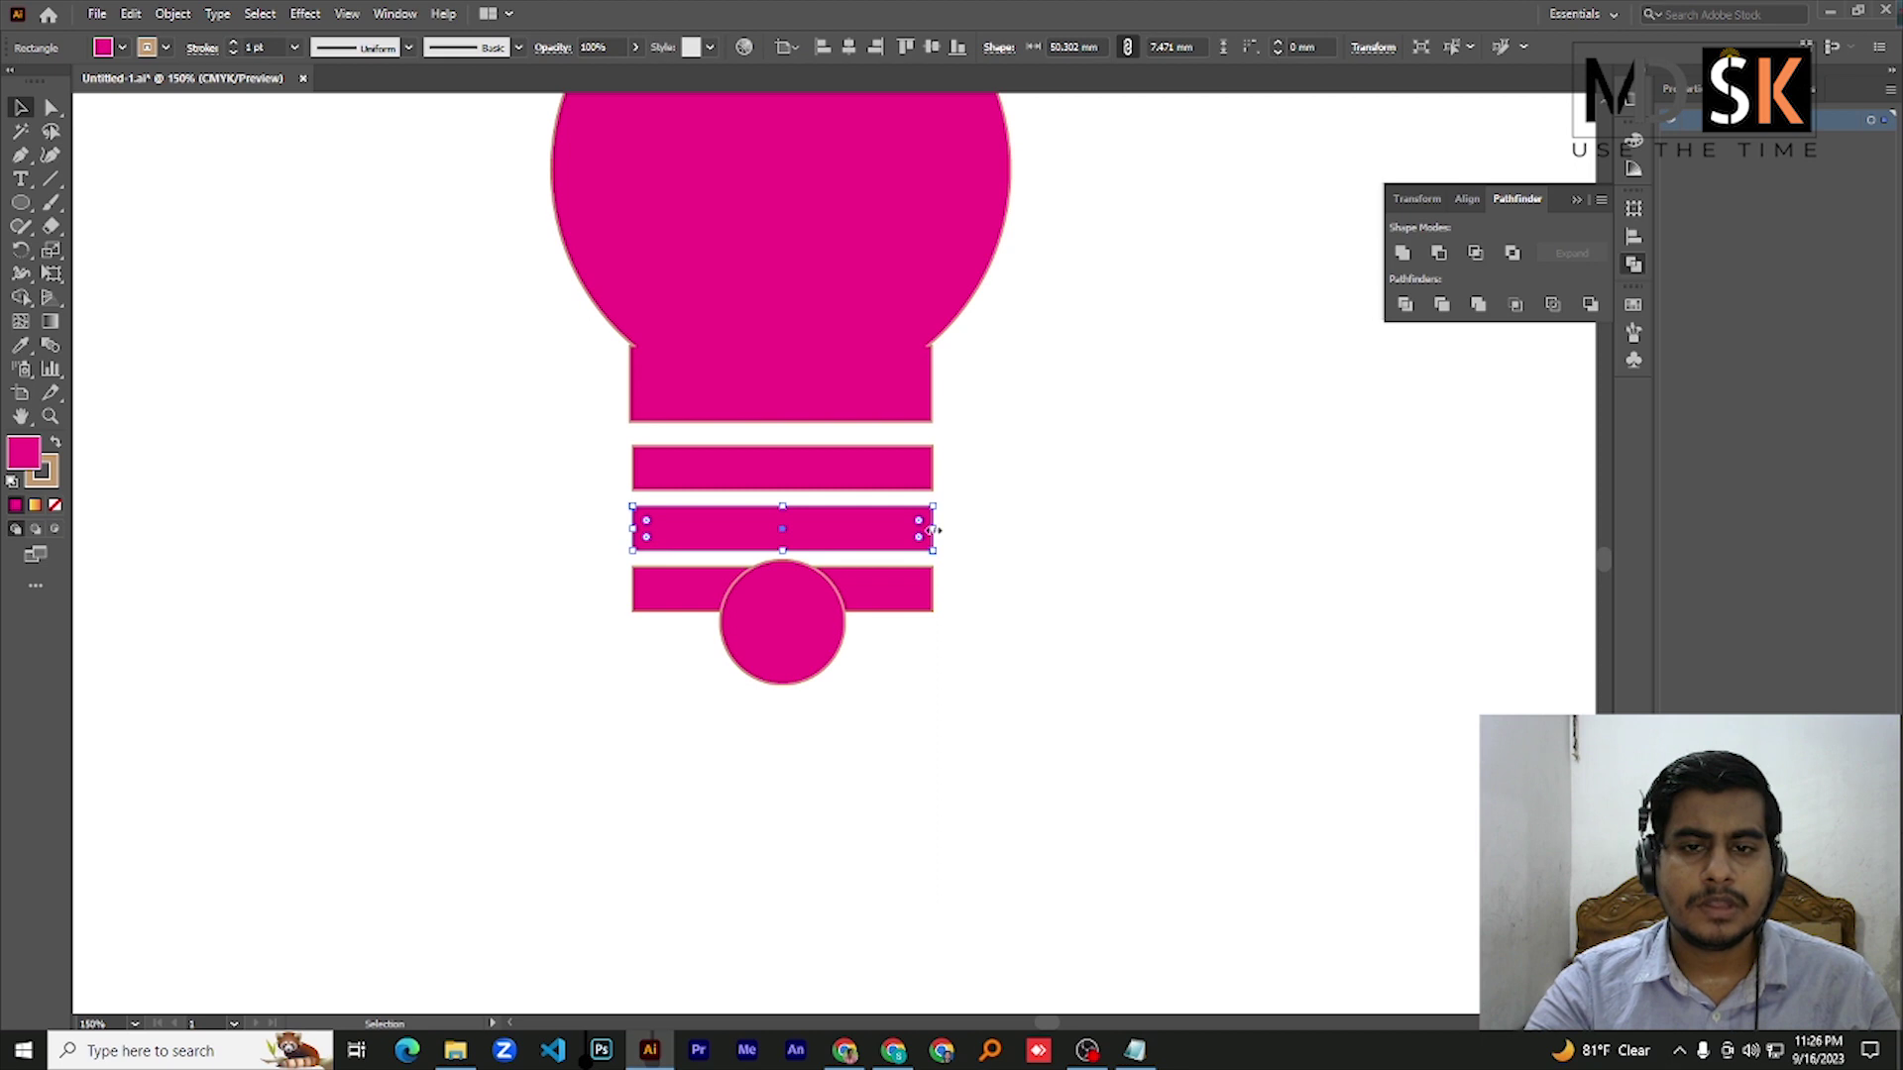
Narrow the middle bar from both ends and the lowest bar to about 40.2 mm wide, so the stack tapers downward
{"action": "left_click_drag", "start_coordinate": [933, 531], "coordinate": [918, 528]}
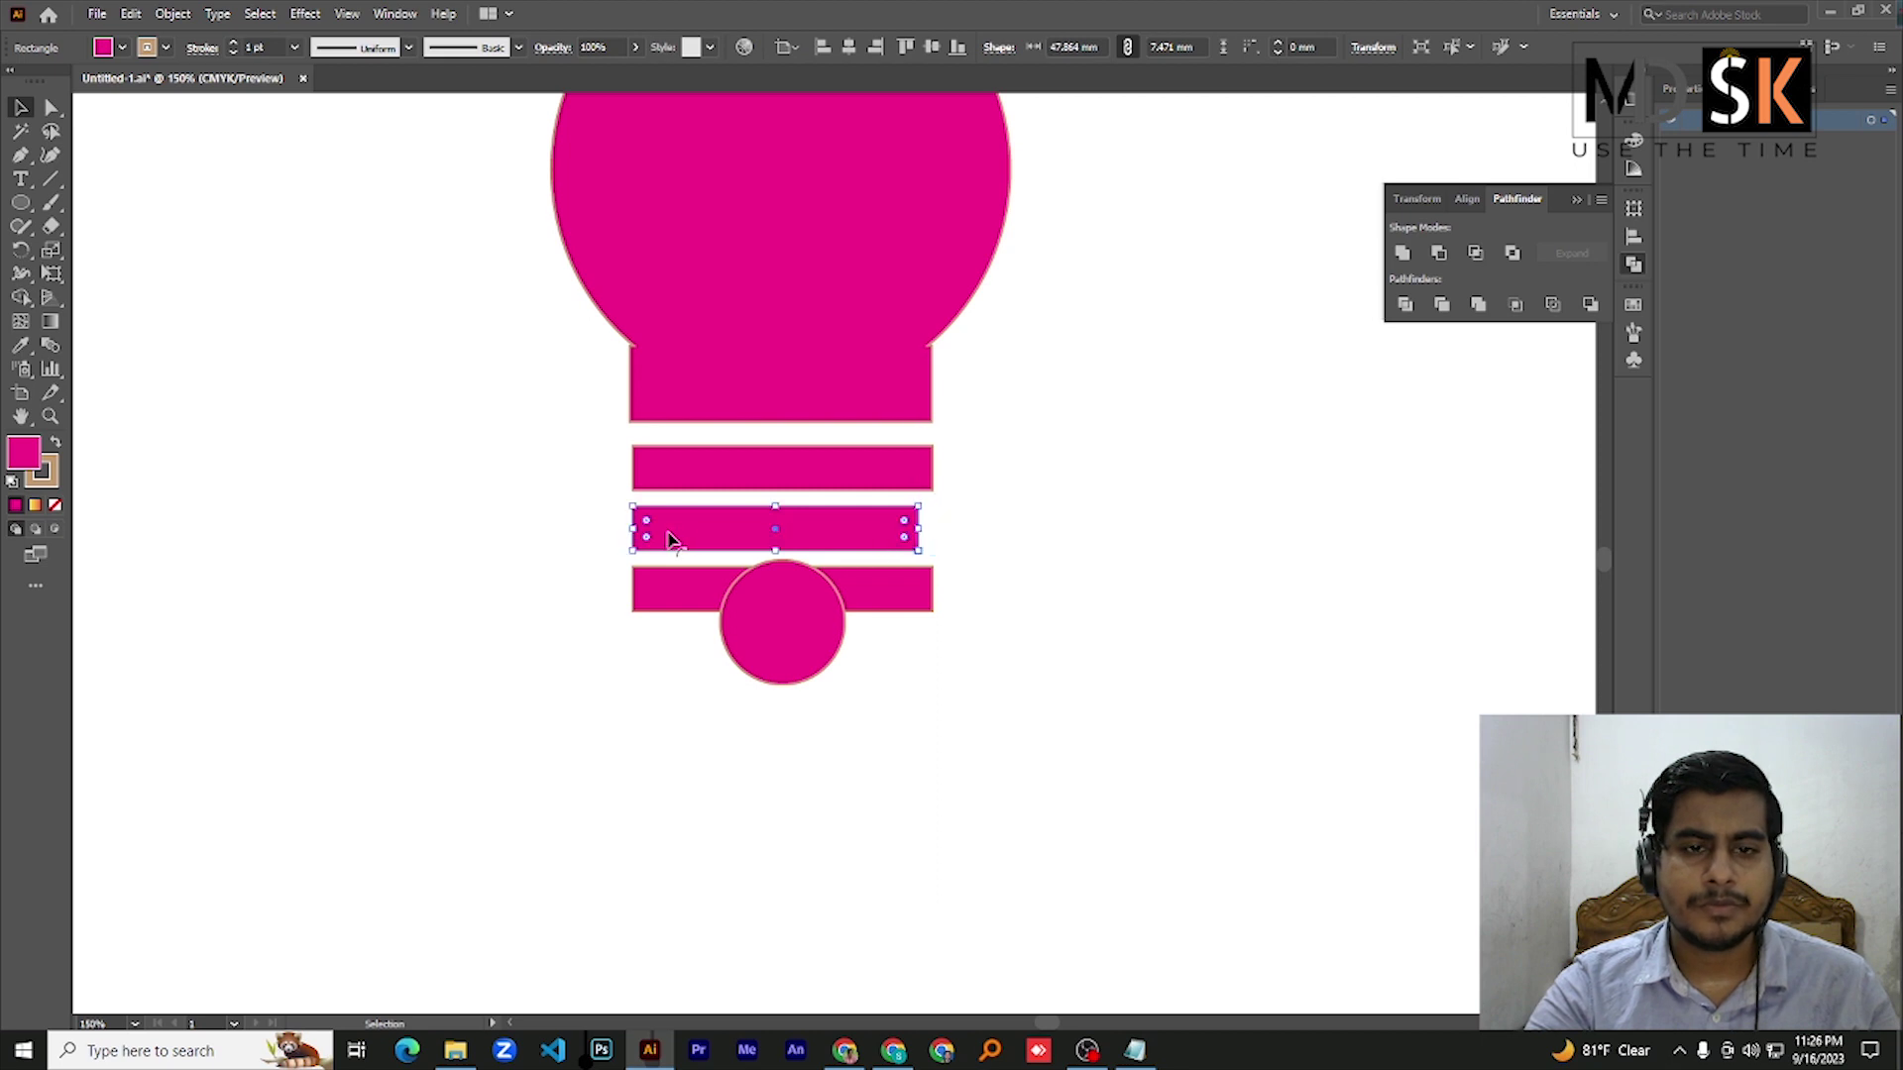
{"action": "left_click_drag", "start_coordinate": [639, 529], "coordinate": [681, 590]}
{"action": "left_click", "coordinate": [662, 589]}
{"action": "left_click_drag", "start_coordinate": [932, 592], "coordinate": [904, 591]}
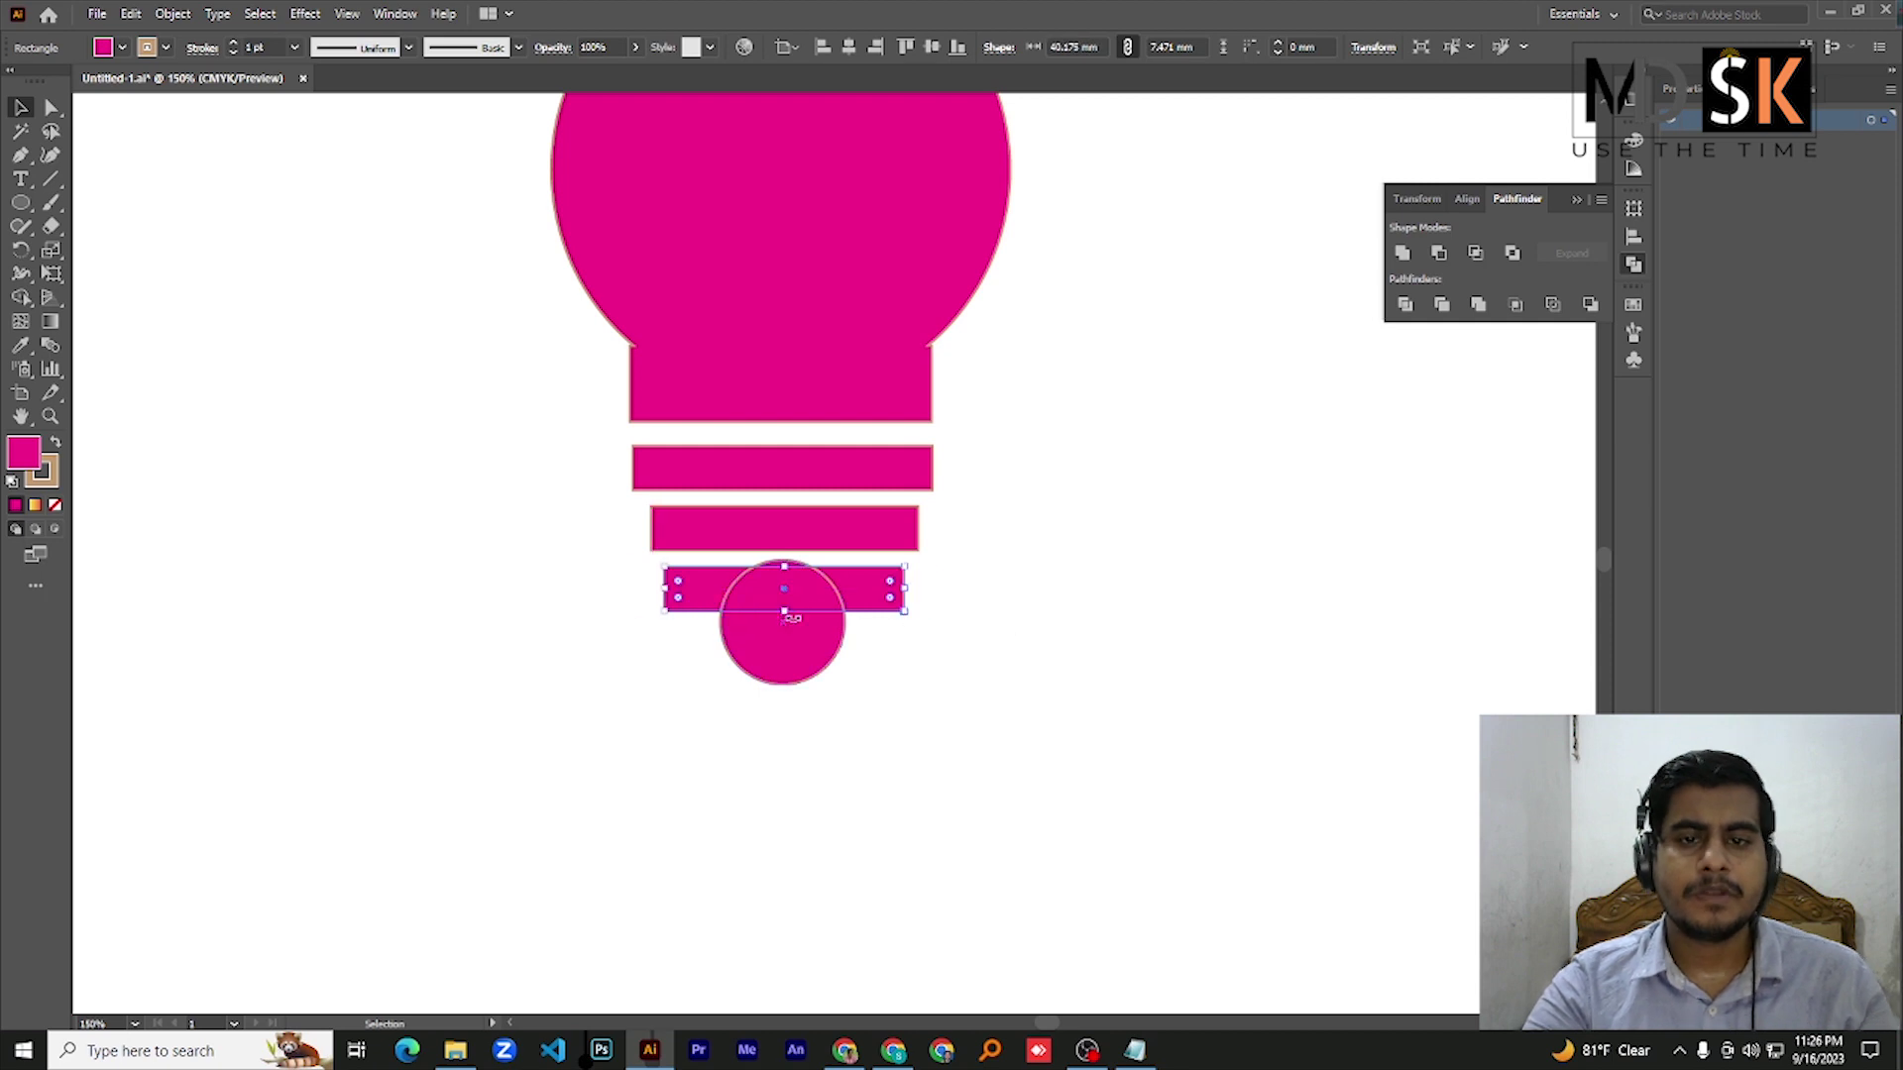
{"action": "left_click", "coordinate": [1030, 522]}
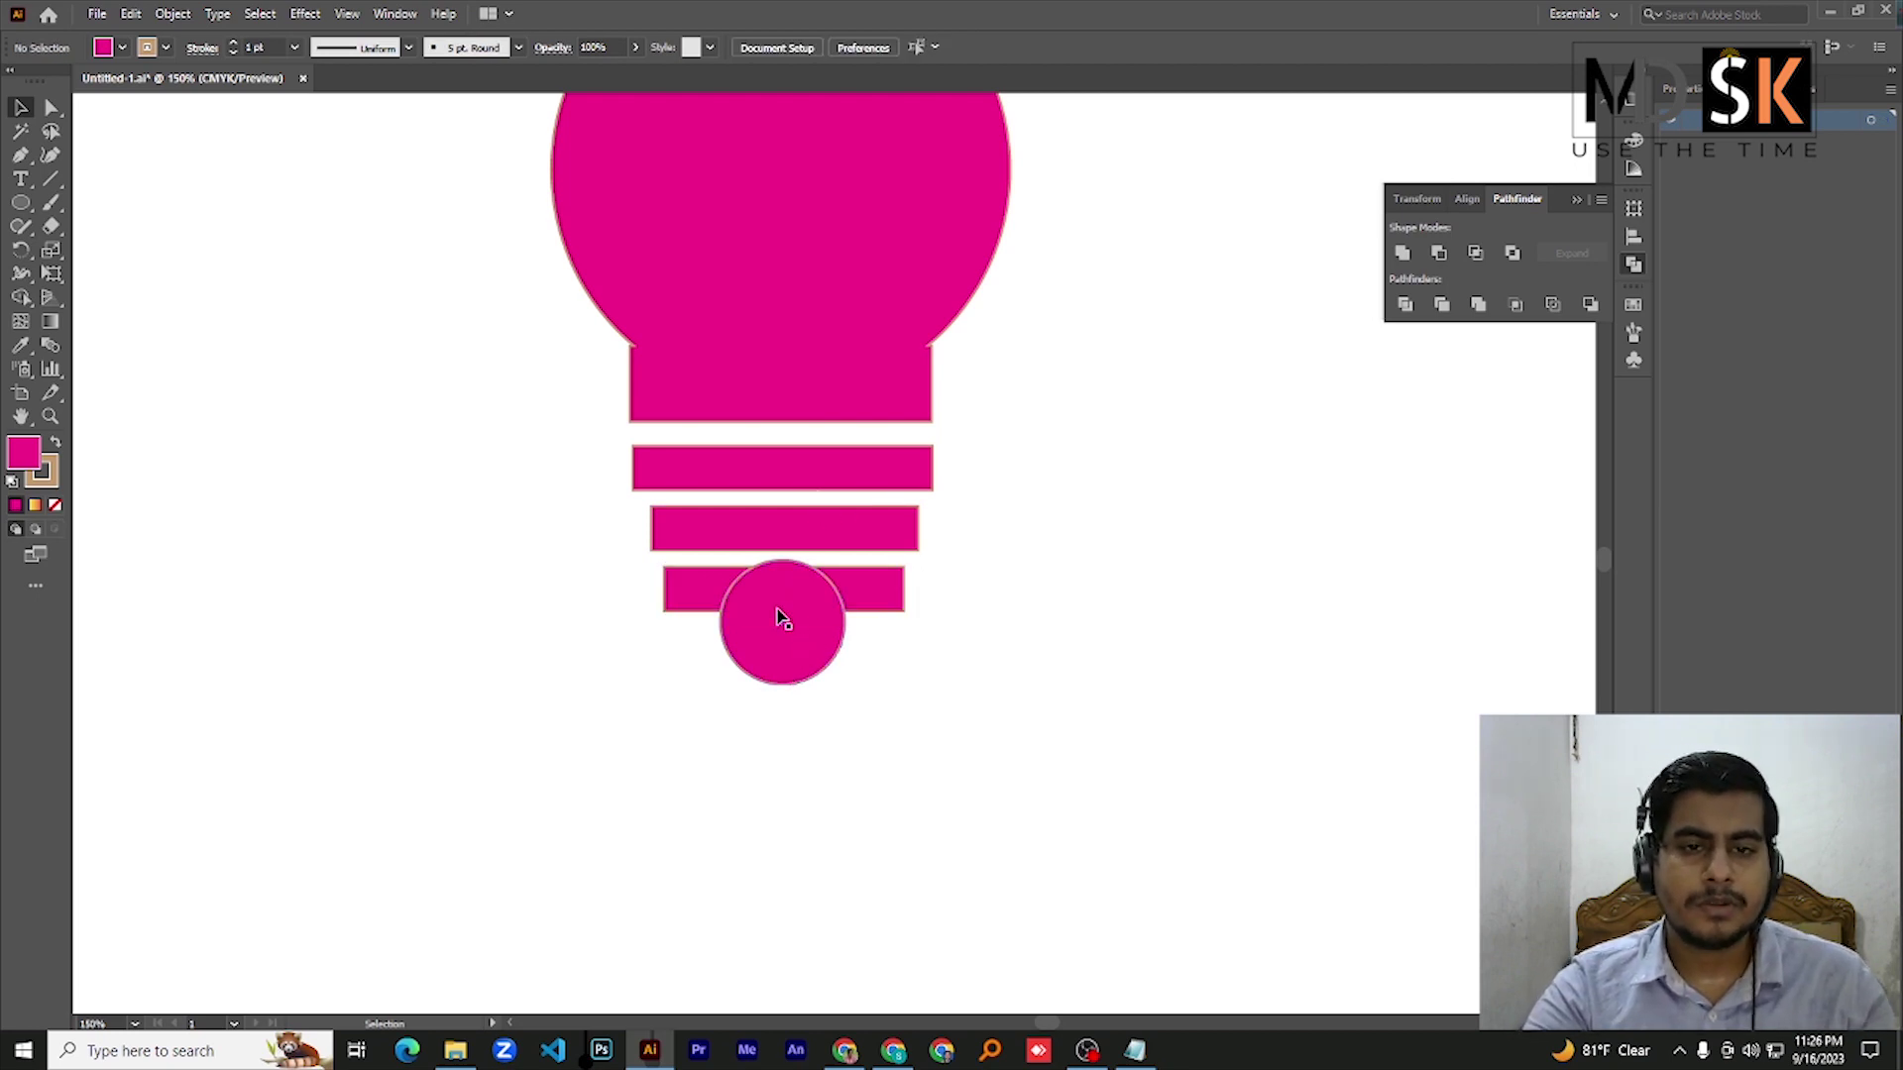
Trim off the circle's cap protruding above the lowest bar using the Shape Builder tool on the two shapes
{"action": "left_click_drag", "start_coordinate": [639, 590], "coordinate": [847, 678]}
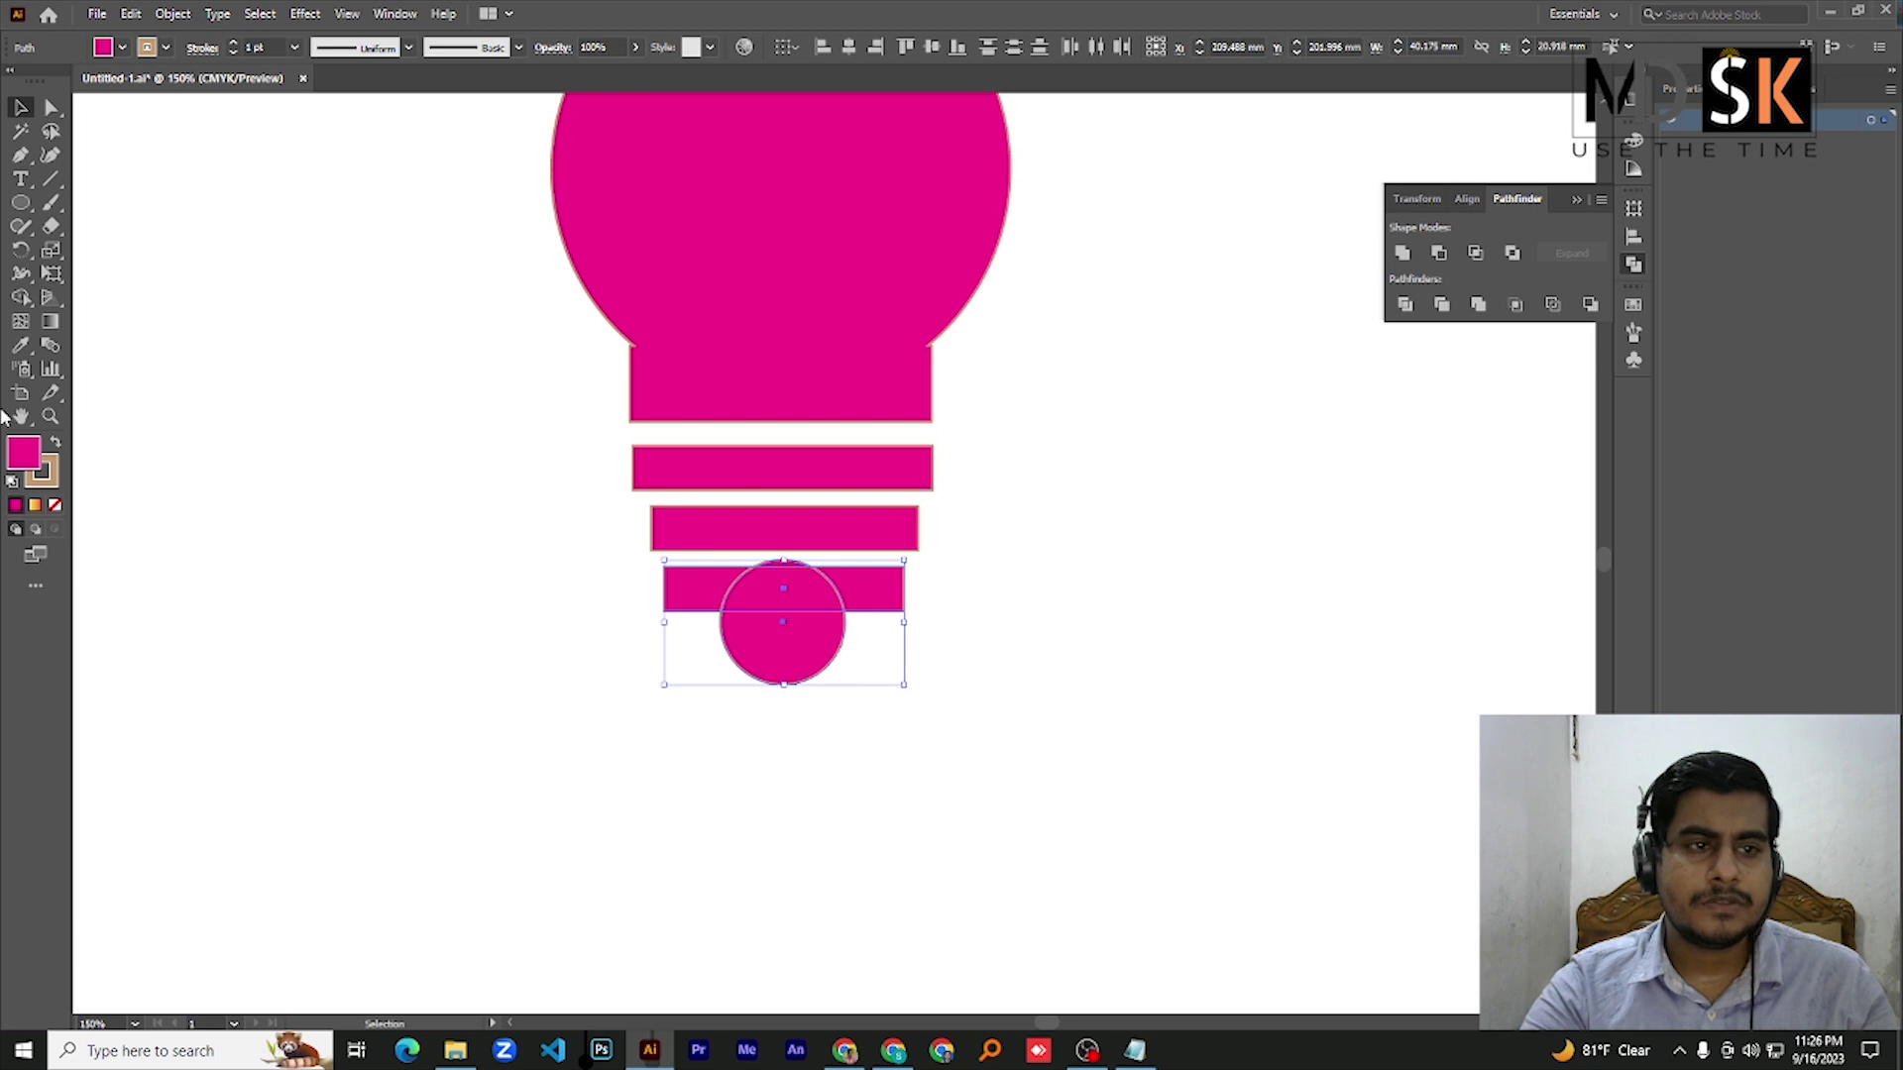
{"action": "left_click", "coordinate": [20, 297]}
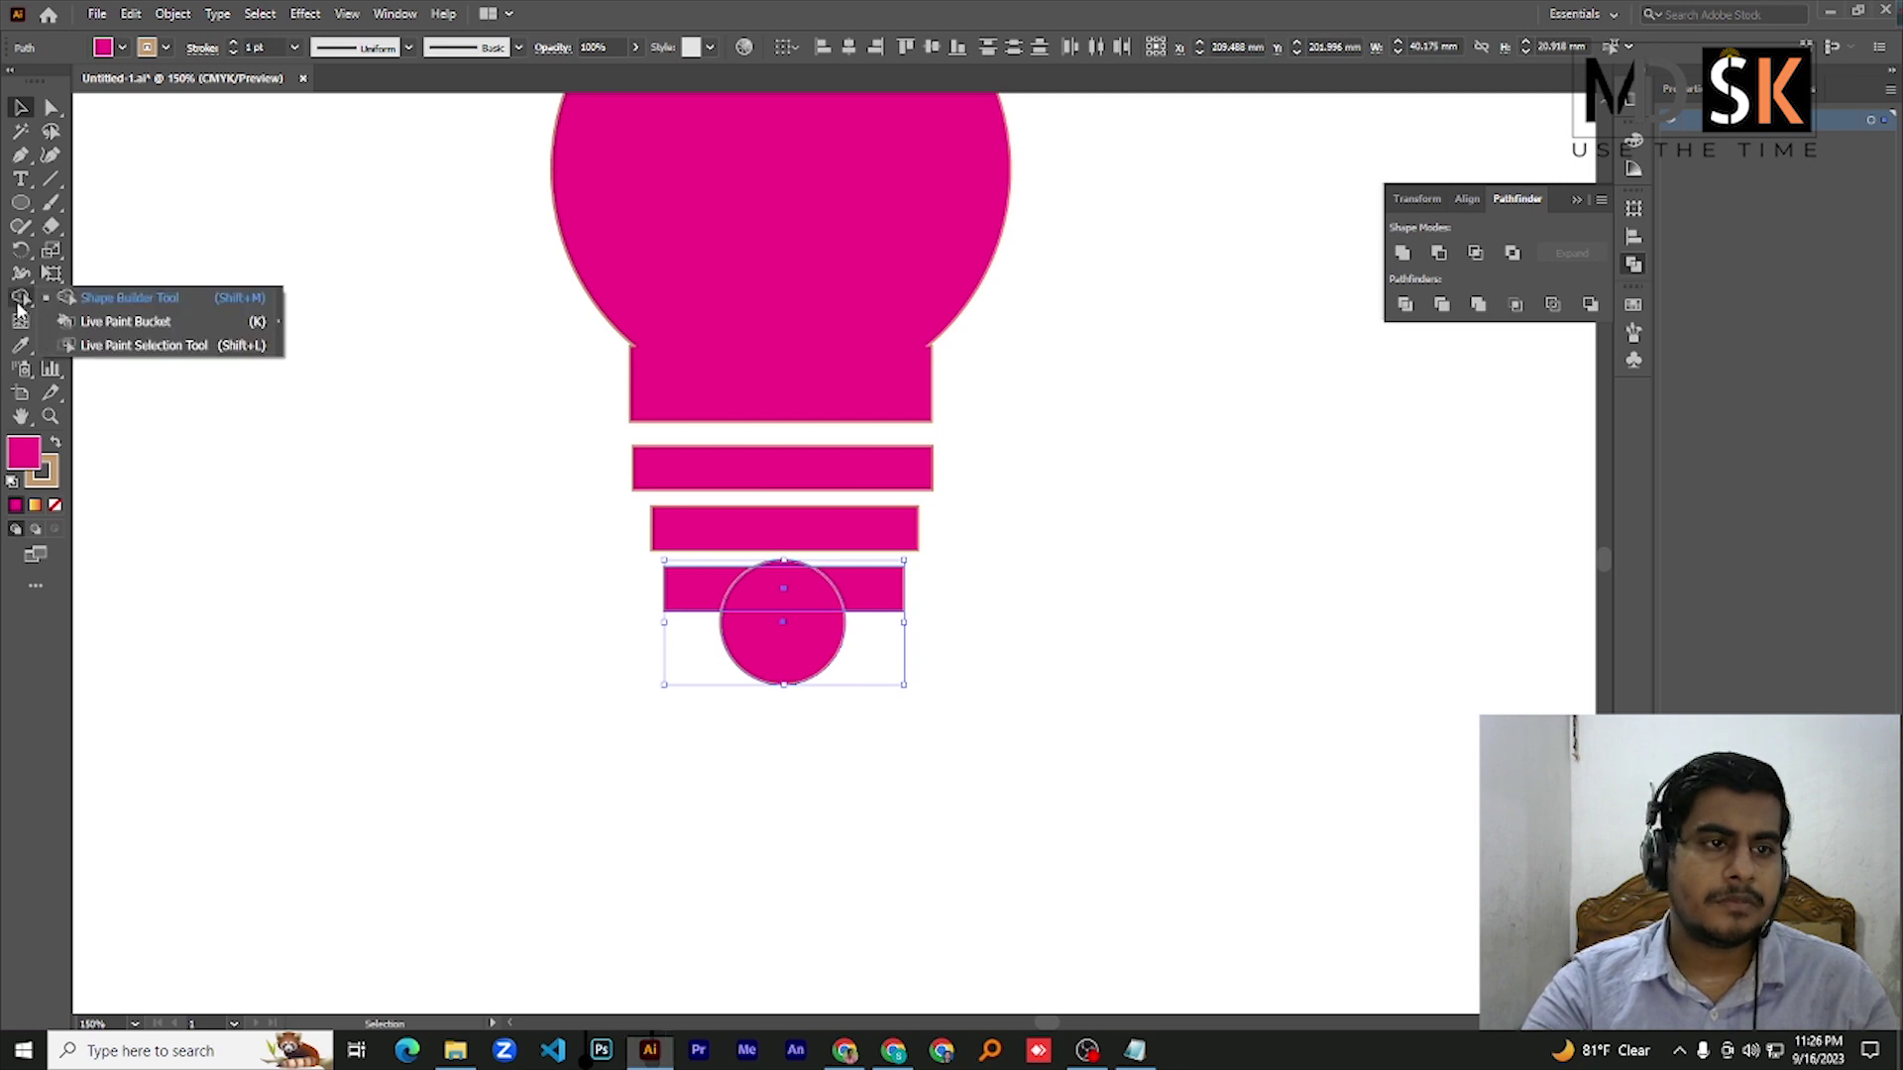
{"action": "left_click", "coordinate": [119, 300]}
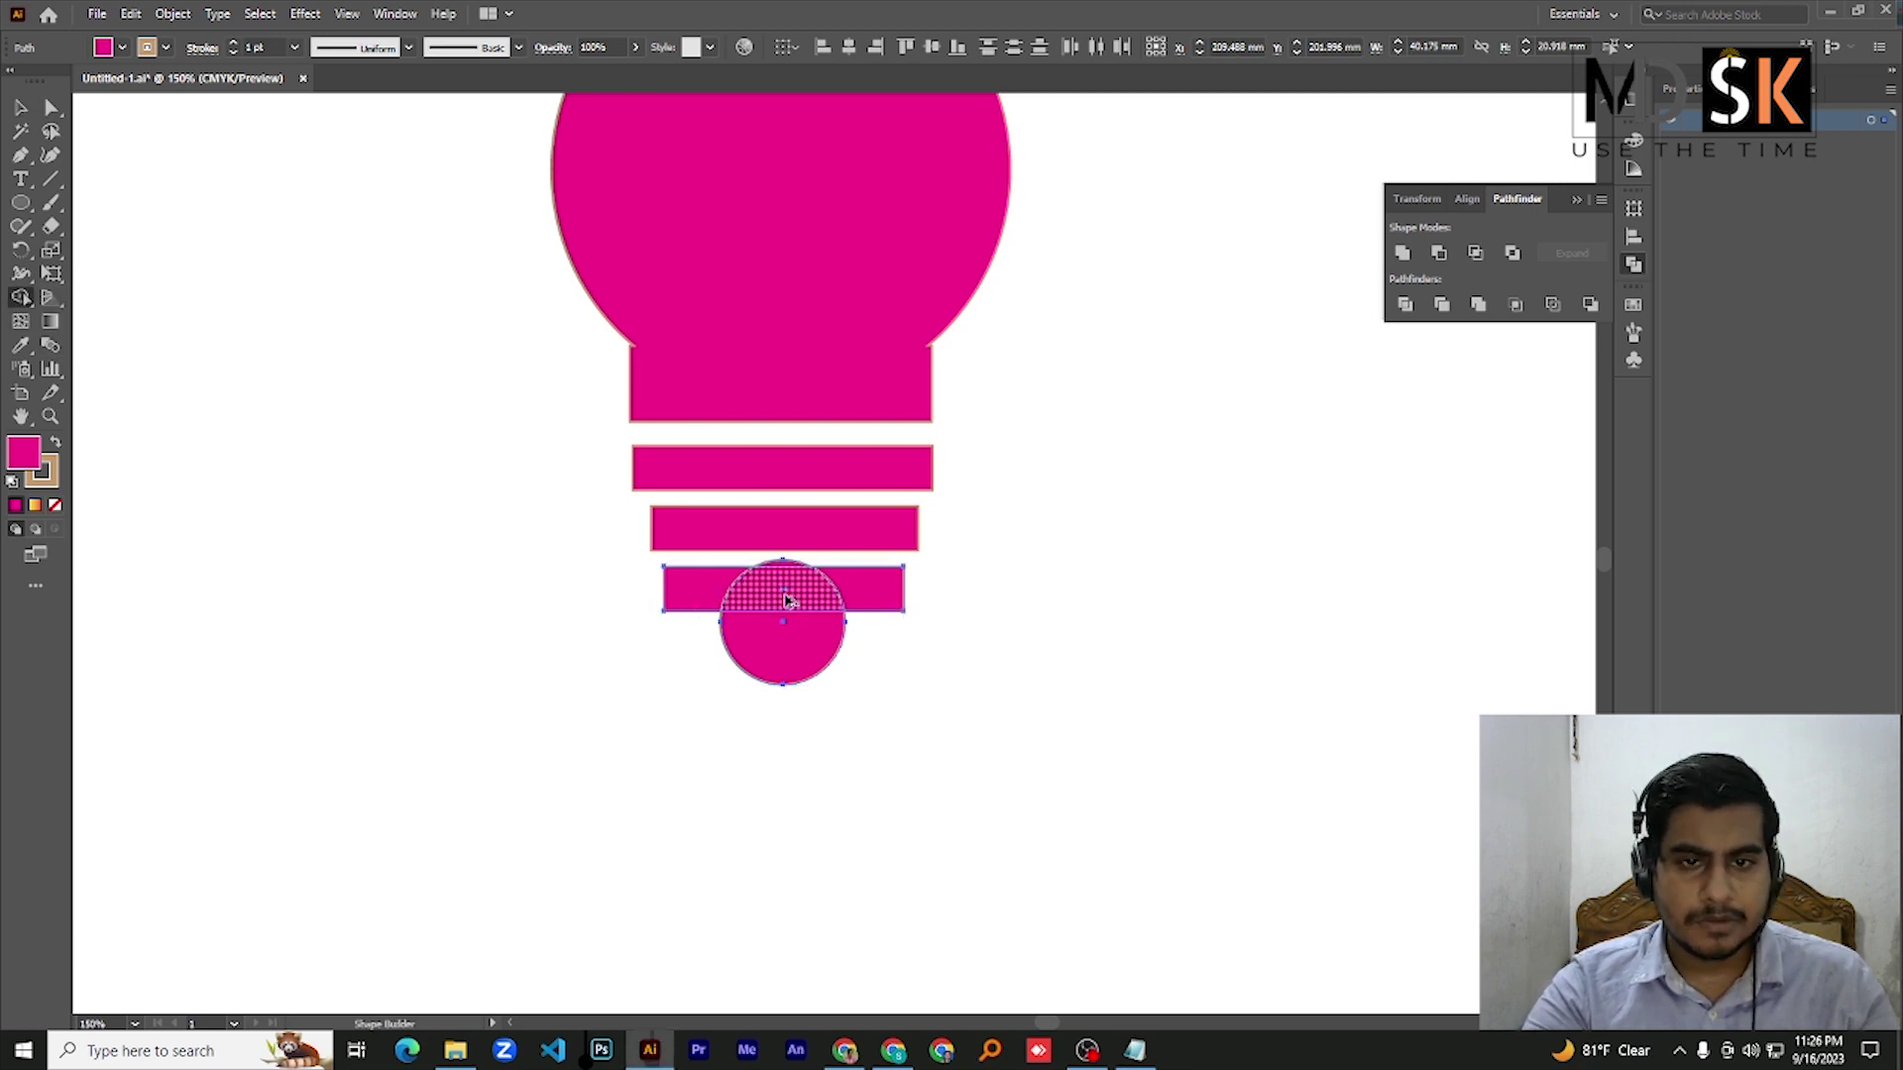
{"action": "scroll", "coordinate": [786, 600], "scroll_direction": "up", "scroll_amount": 3}
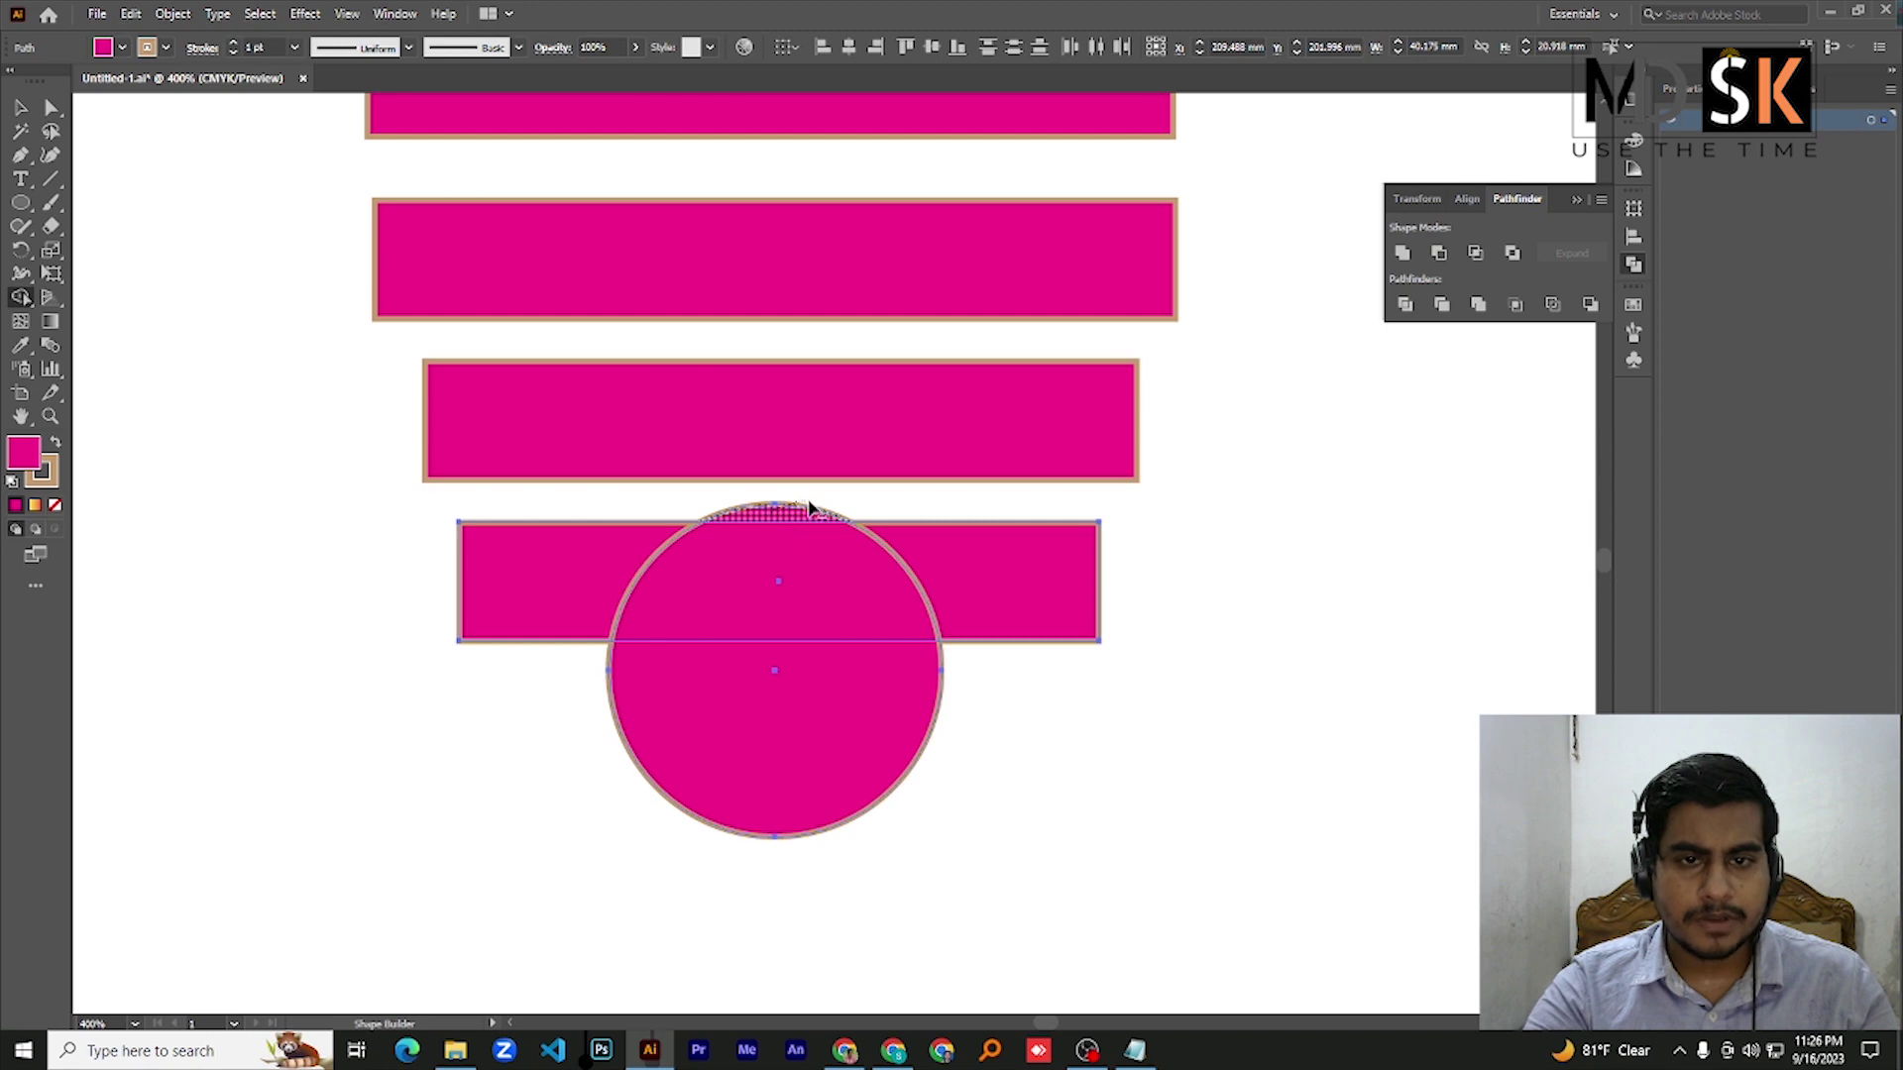
{"action": "mouse_move", "coordinate": [808, 508]}
{"action": "left_mouse_down"}
{"action": "mouse_move", "coordinate": [697, 608]}
{"action": "mouse_move", "coordinate": [624, 634]}
{"action": "left_mouse_up"}
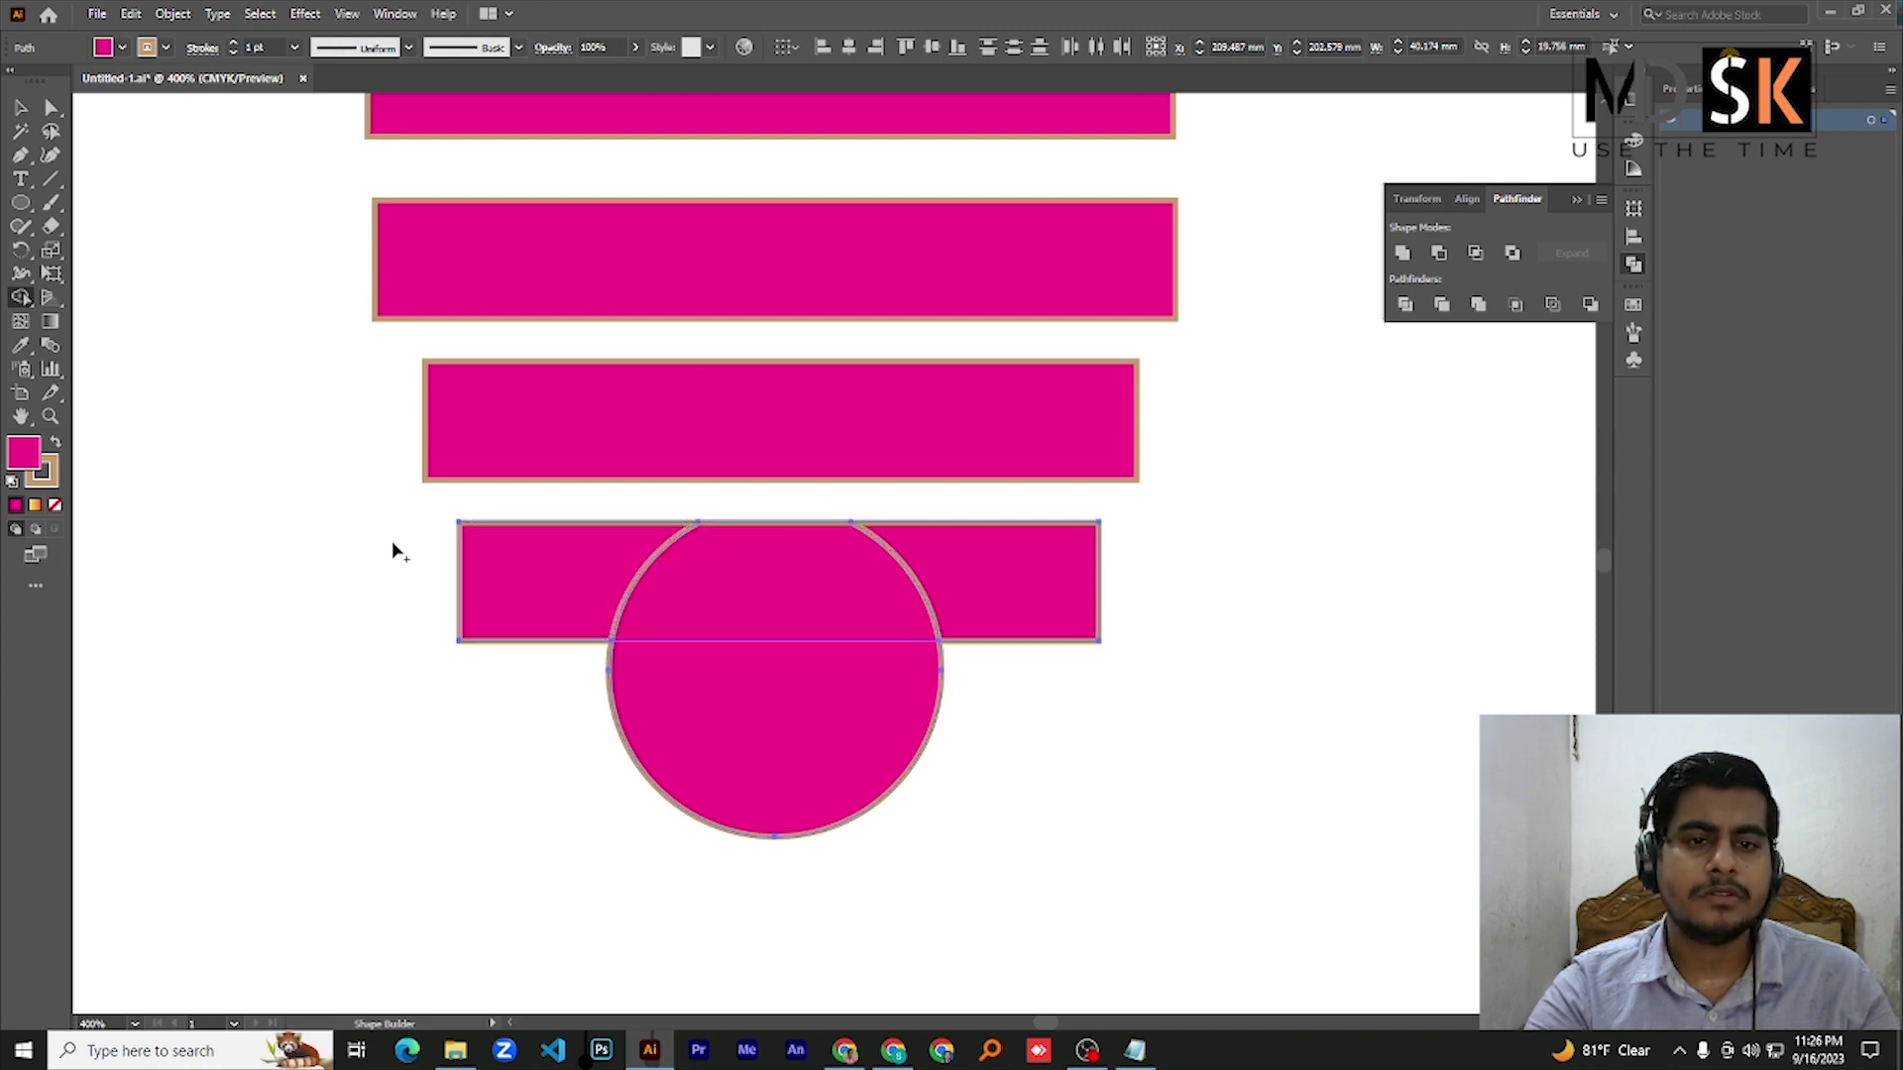
{"action": "scroll", "coordinate": [393, 551], "scroll_direction": "down", "scroll_amount": 3}
{"action": "scroll", "coordinate": [336, 503], "scroll_direction": "up", "scroll_amount": 1}
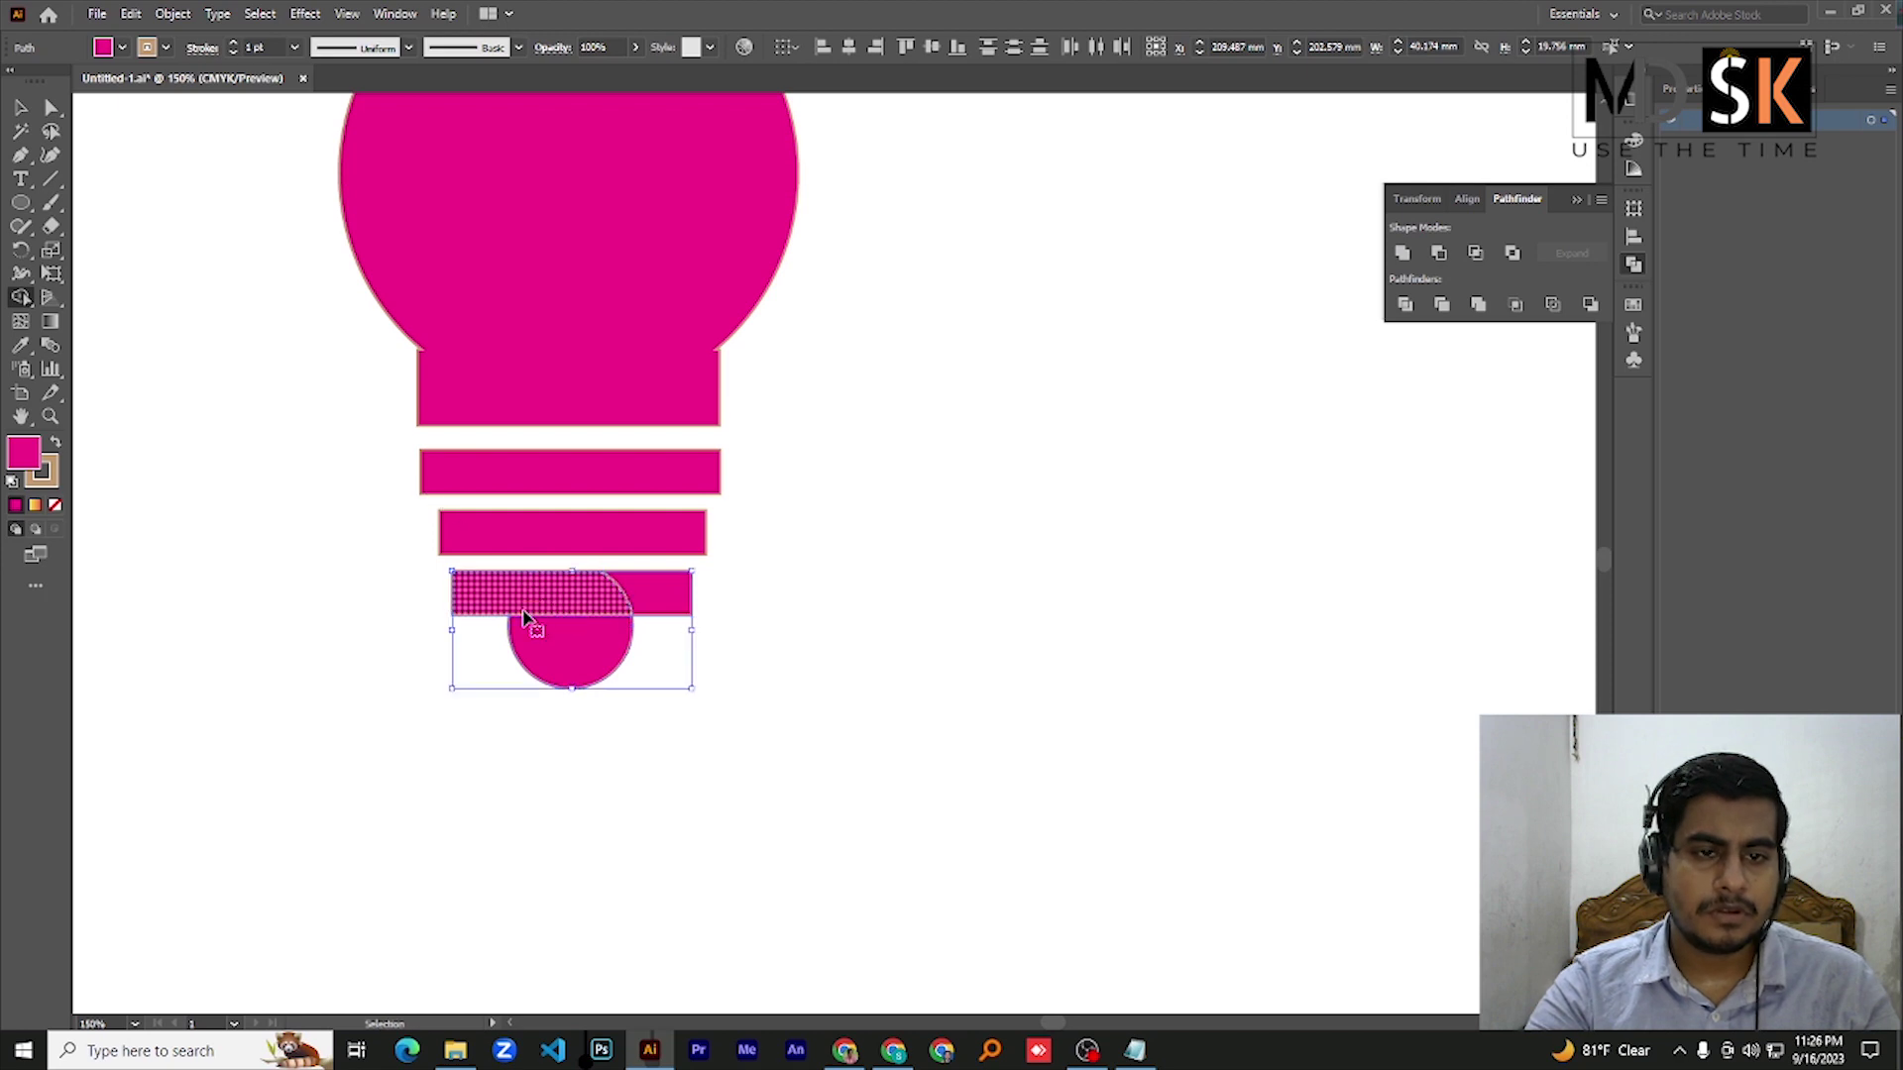
Select only the three bars' corner points, without the circle, and round all their corners fully into pill shapes
{"action": "left_click", "coordinate": [21, 107]}
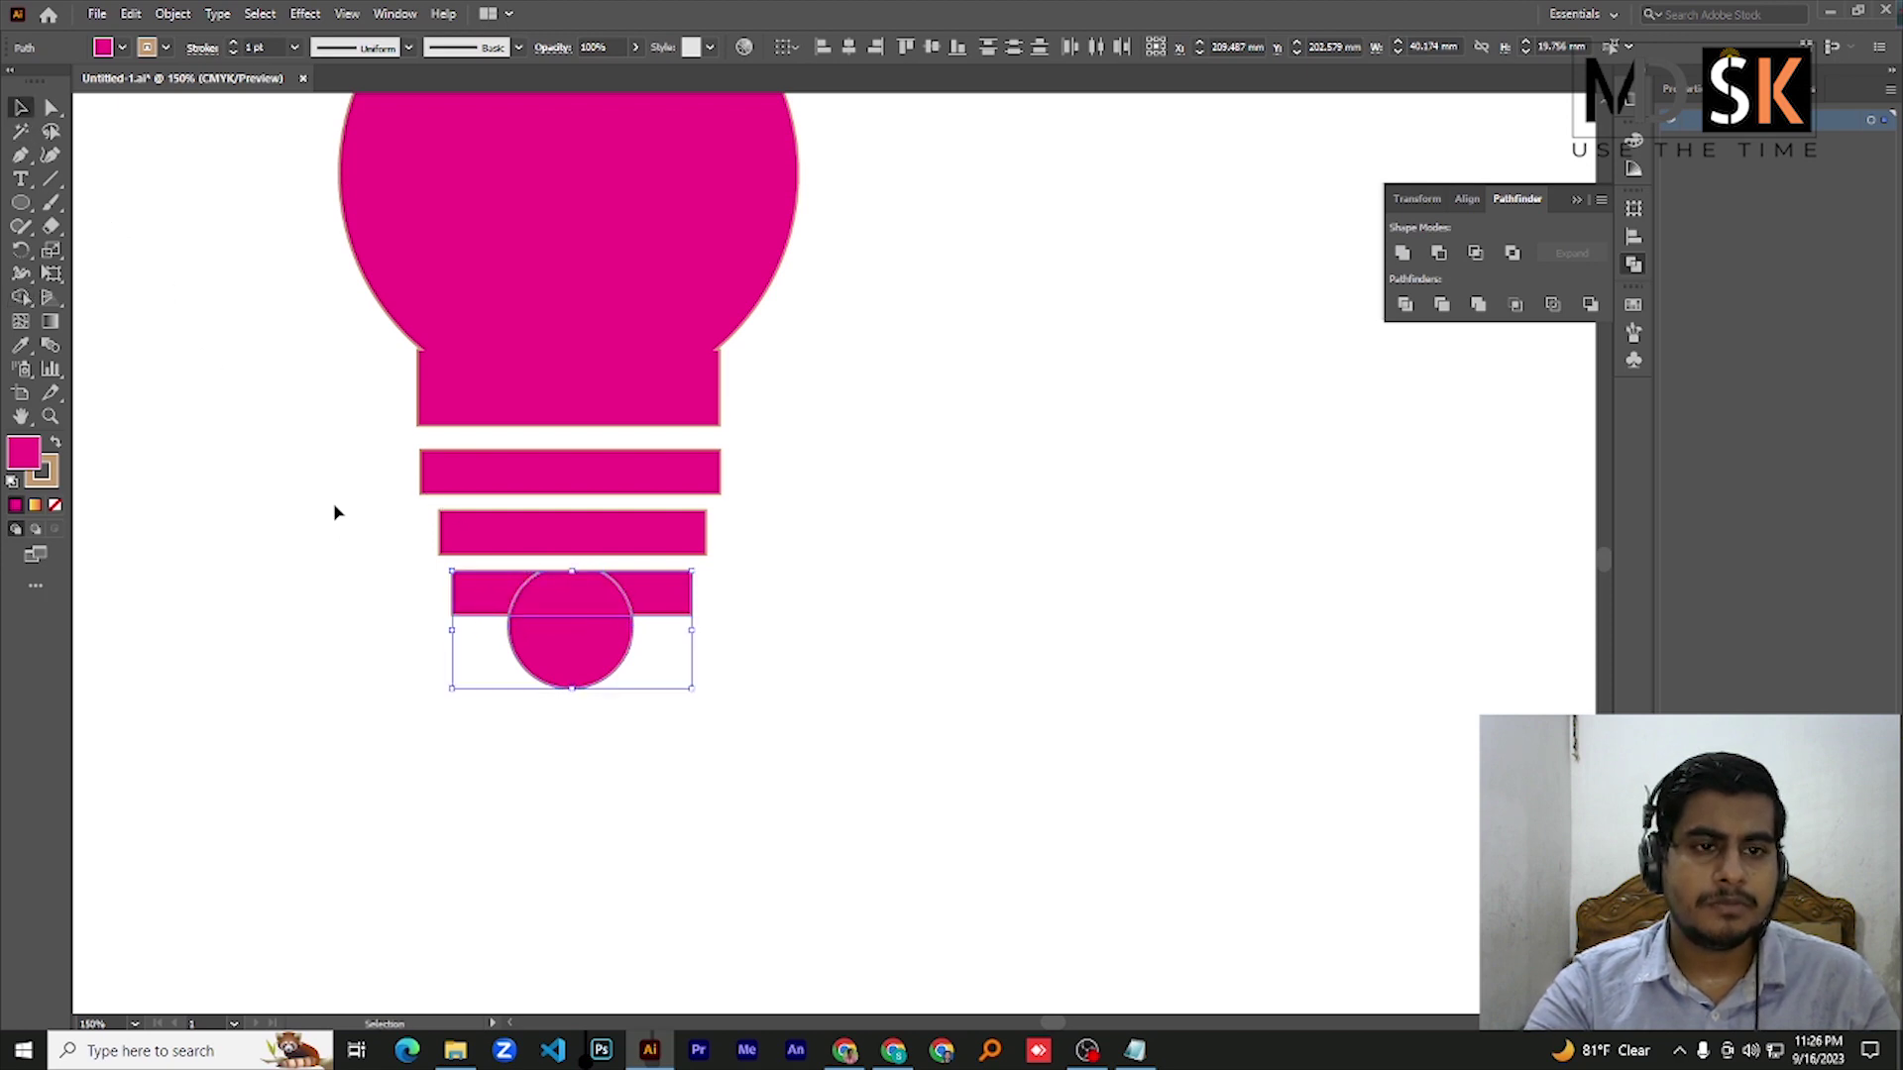
{"action": "left_click_drag", "start_coordinate": [377, 465], "coordinate": [674, 628]}
{"action": "left_click_drag", "start_coordinate": [808, 675], "coordinate": [807, 675]}
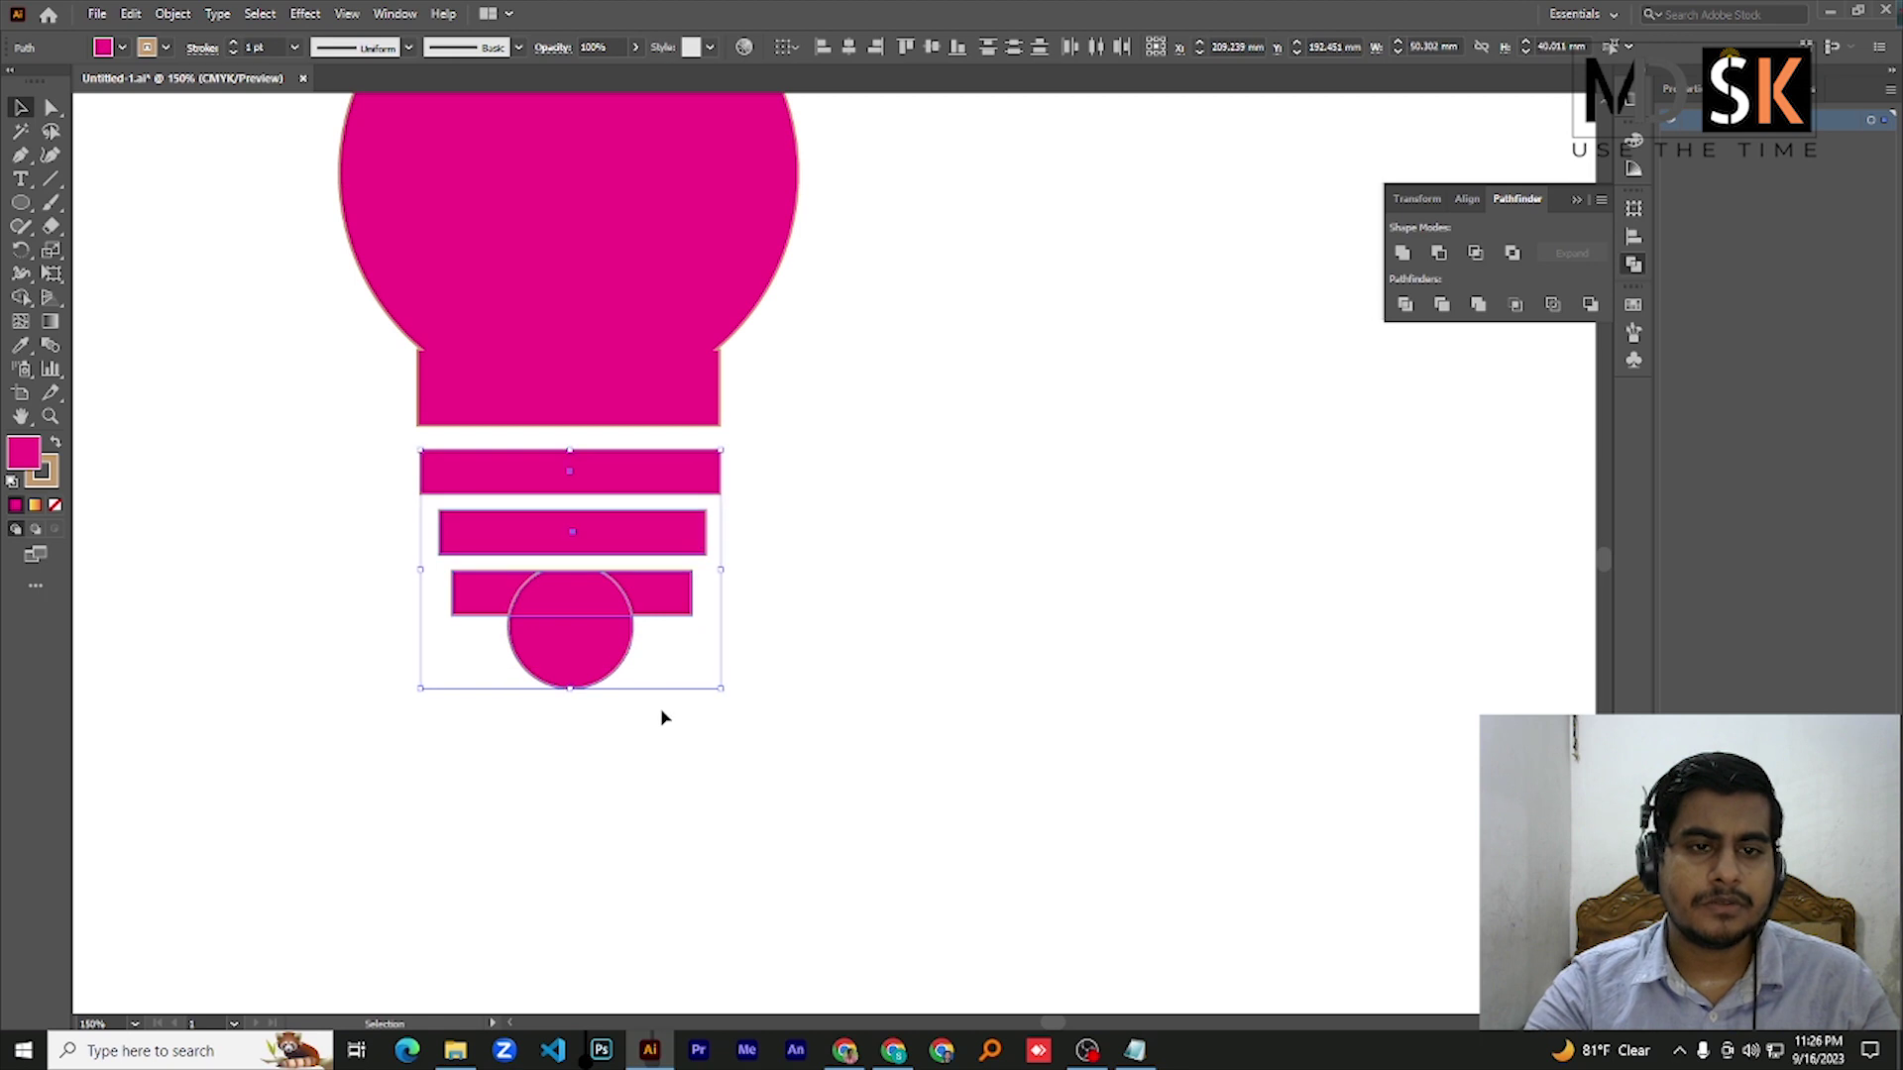
{"action": "left_click", "coordinate": [52, 112]}
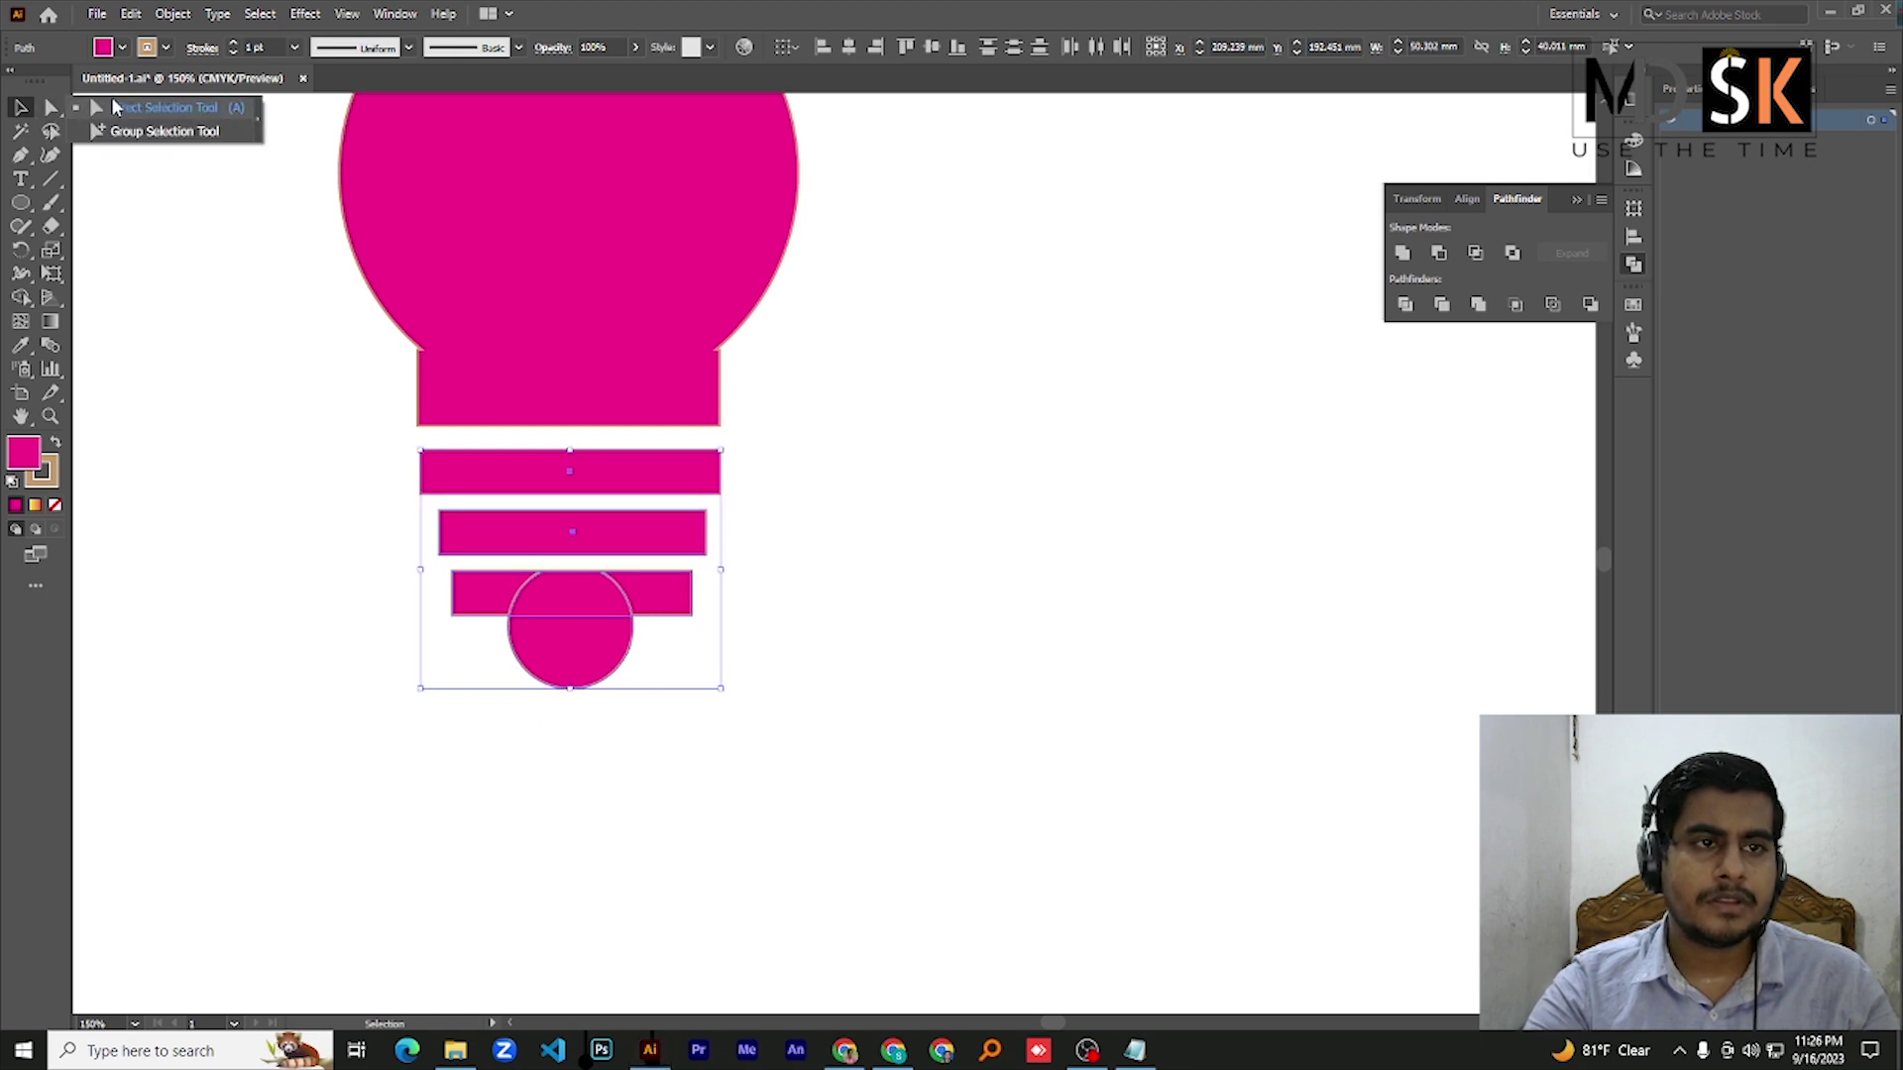
{"action": "left_click", "coordinate": [115, 120]}
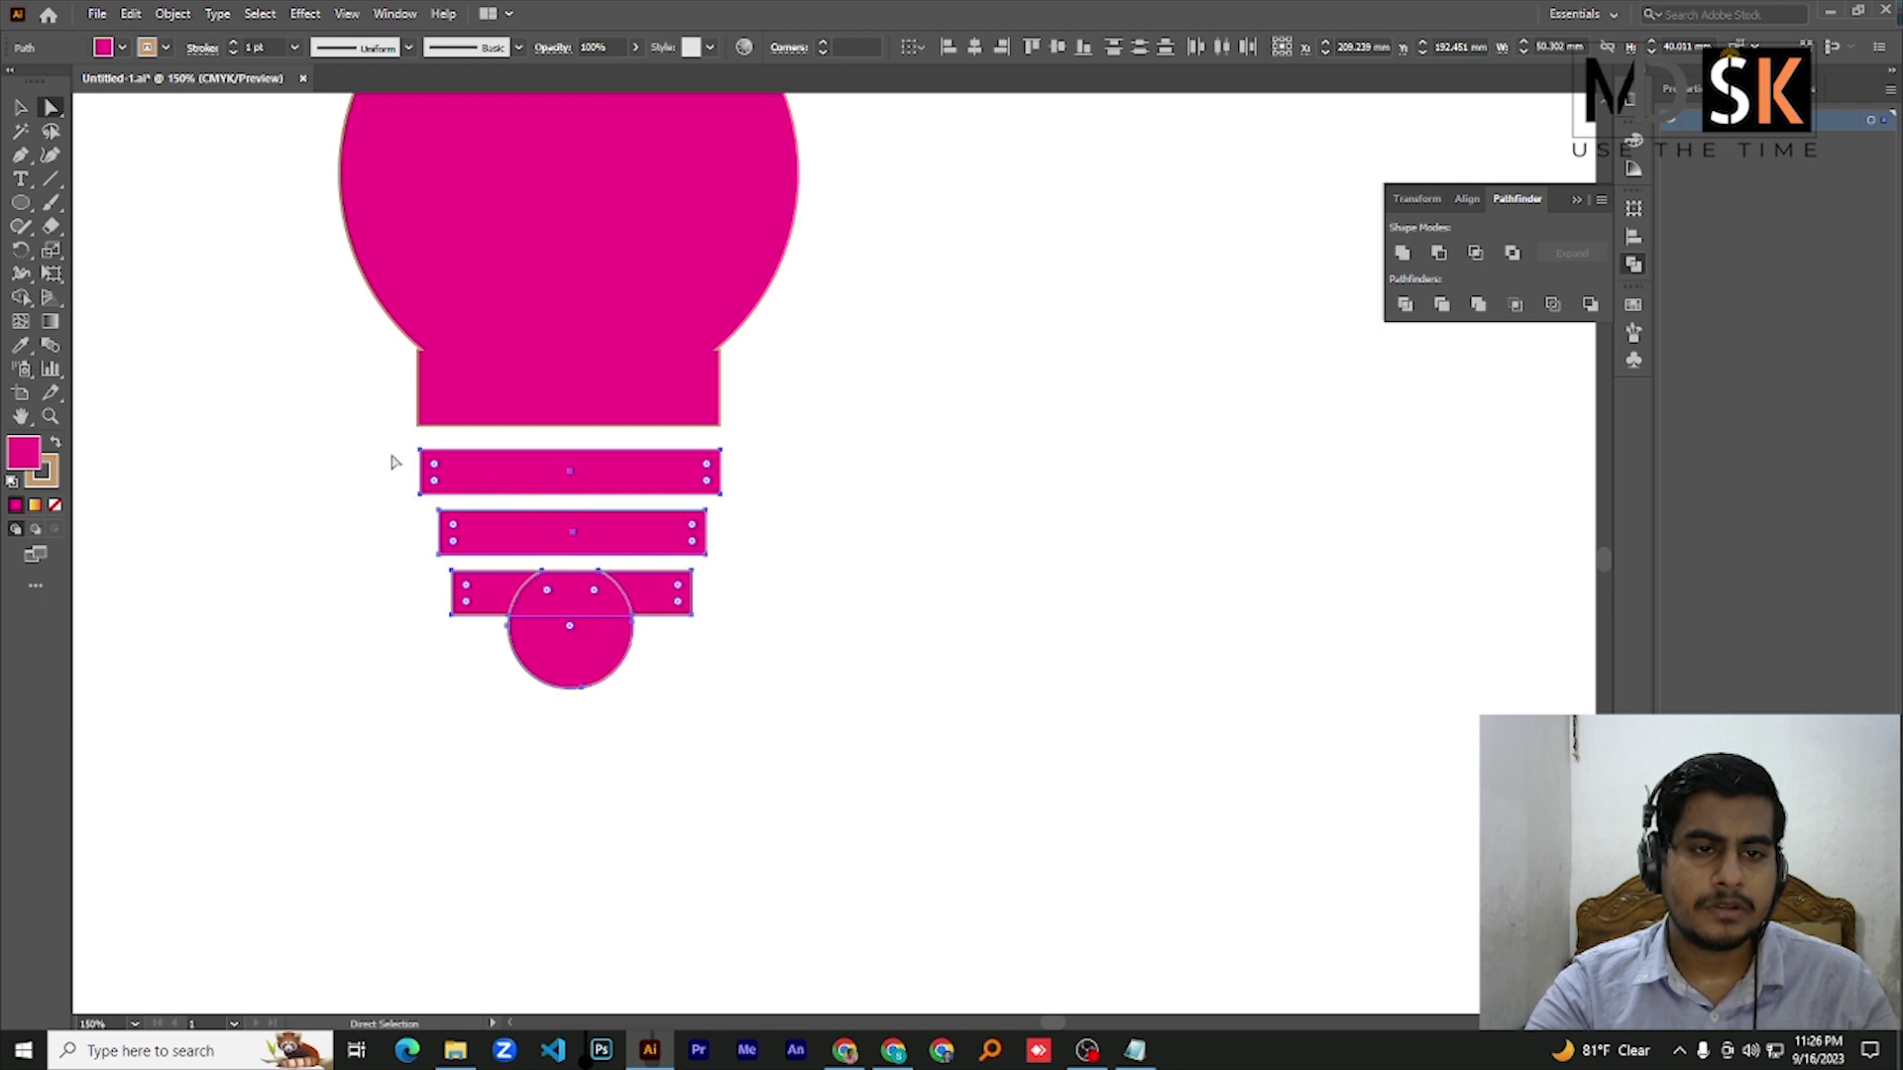
{"action": "left_click_drag", "start_coordinate": [382, 441], "coordinate": [501, 639]}
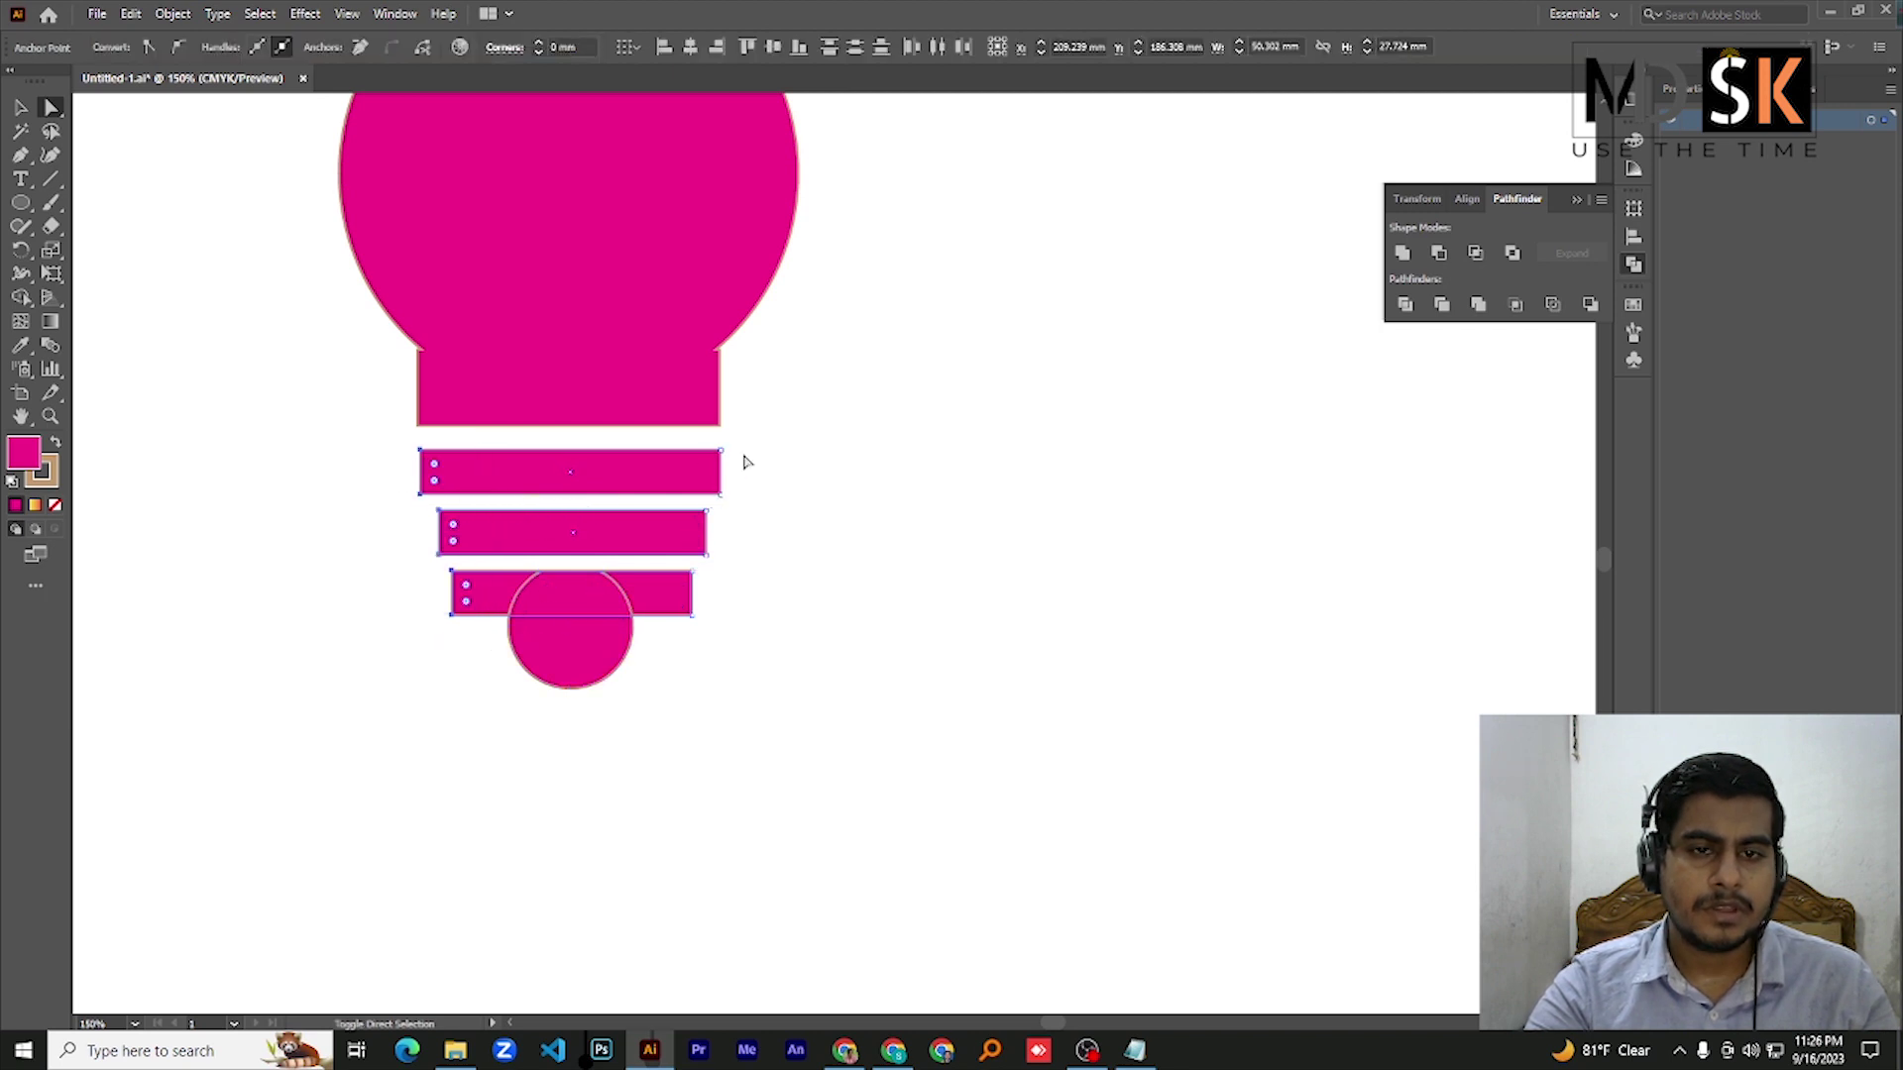
{"action": "left_click_drag", "start_coordinate": [745, 454], "coordinate": [674, 645]}
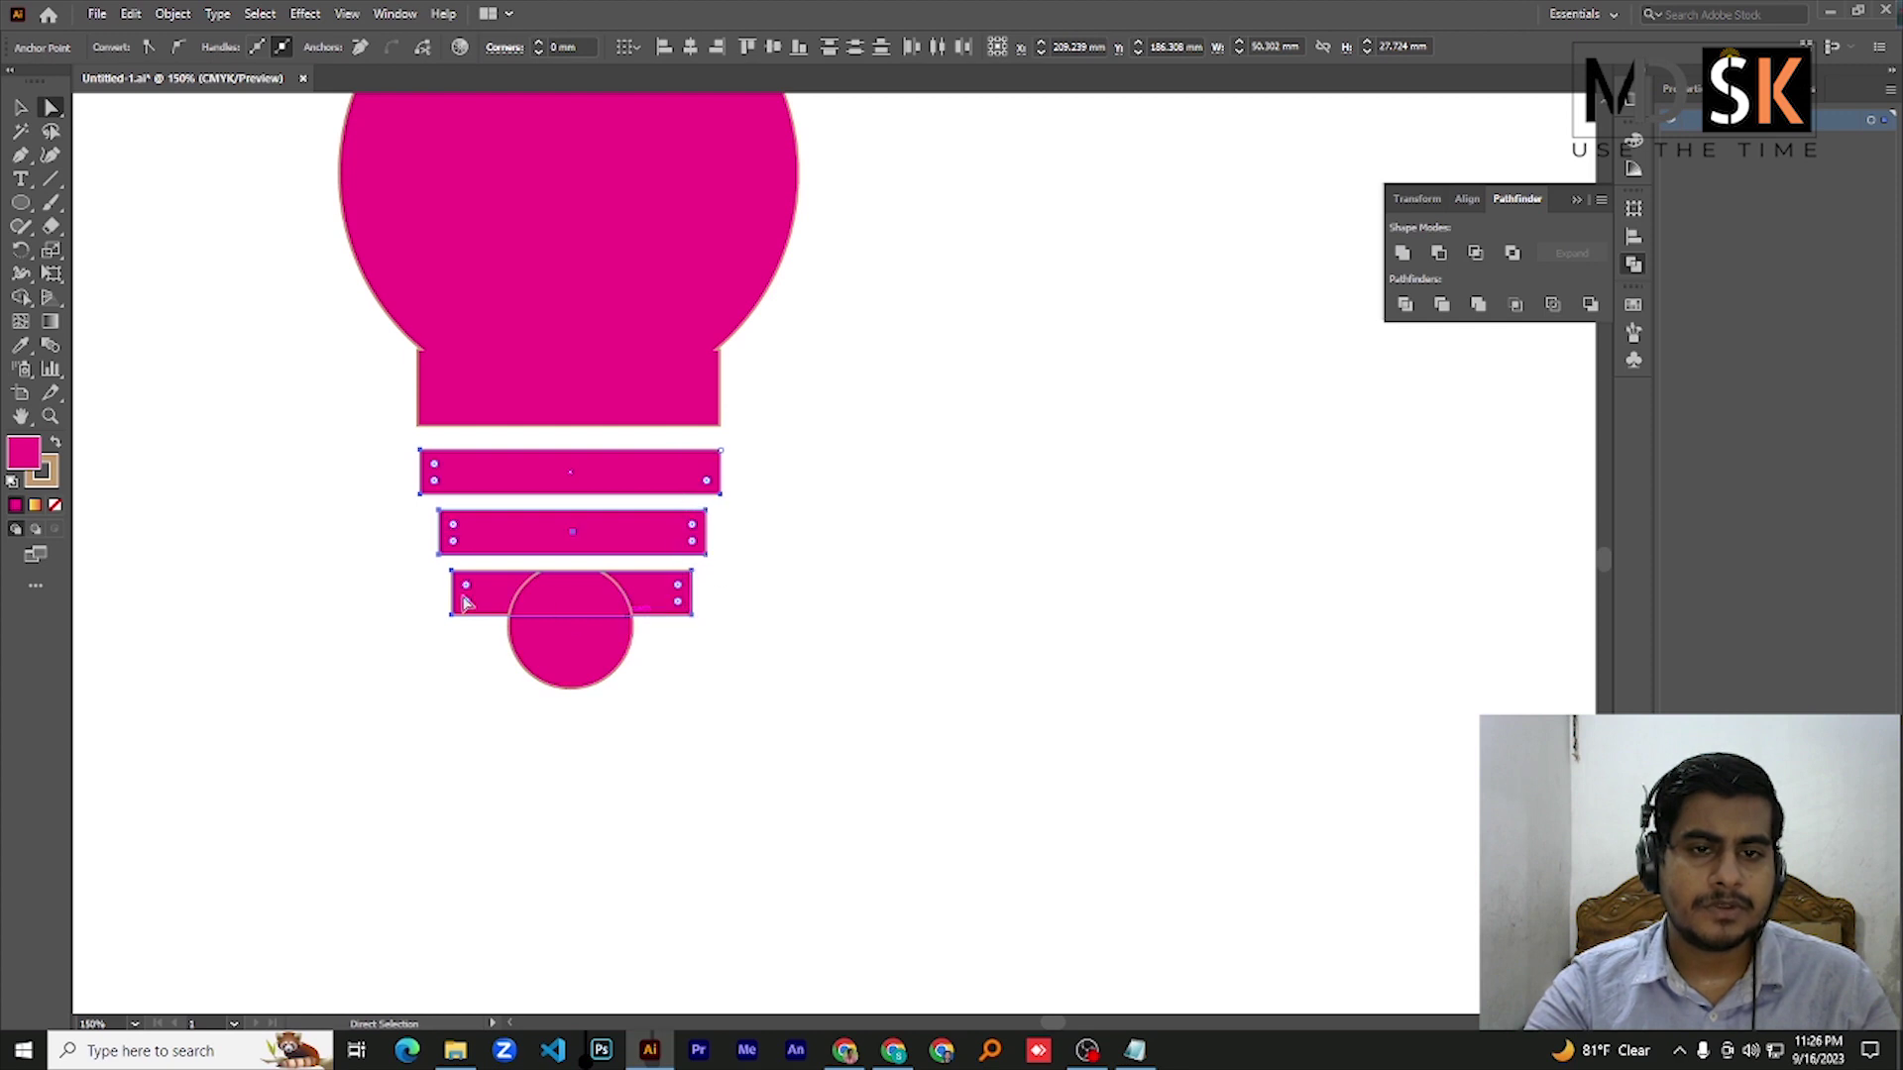
{"action": "left_click_drag", "start_coordinate": [741, 444], "coordinate": [698, 627]}
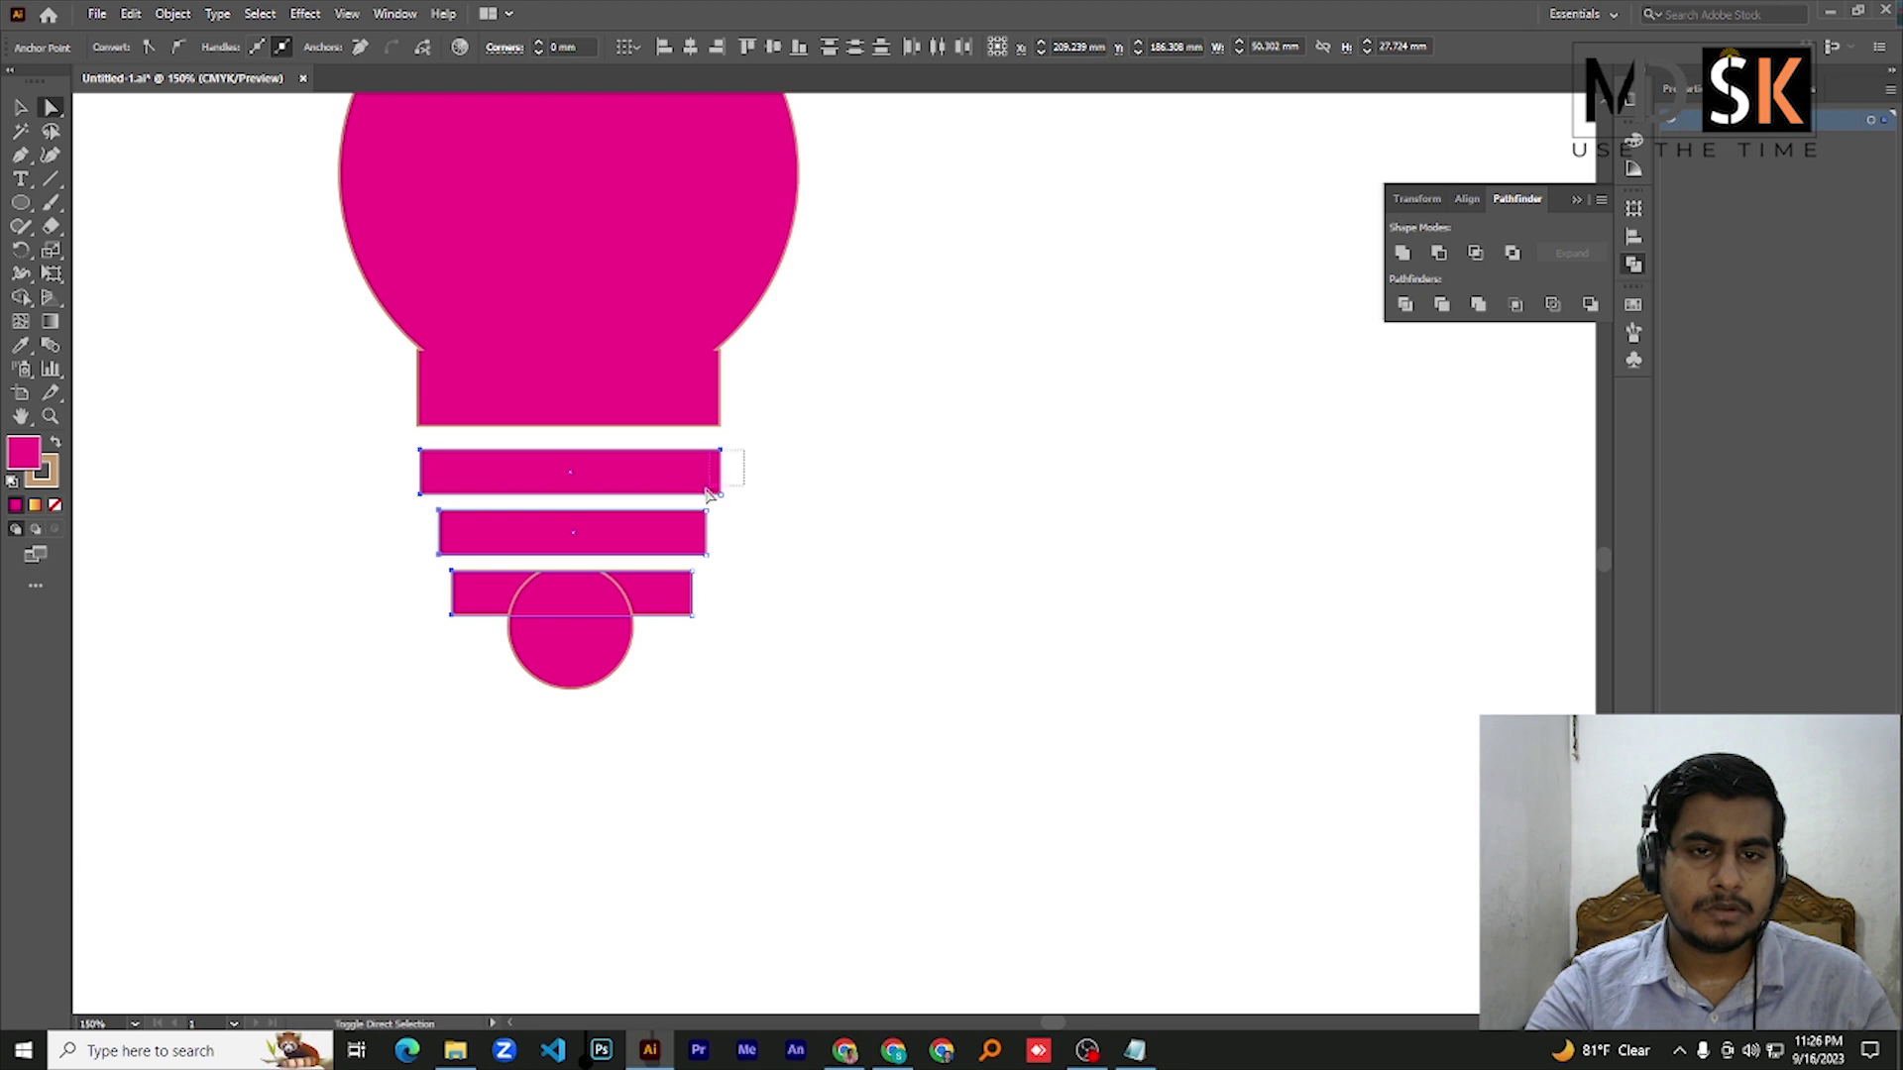
{"action": "left_click_drag", "start_coordinate": [747, 448], "coordinate": [652, 649]}
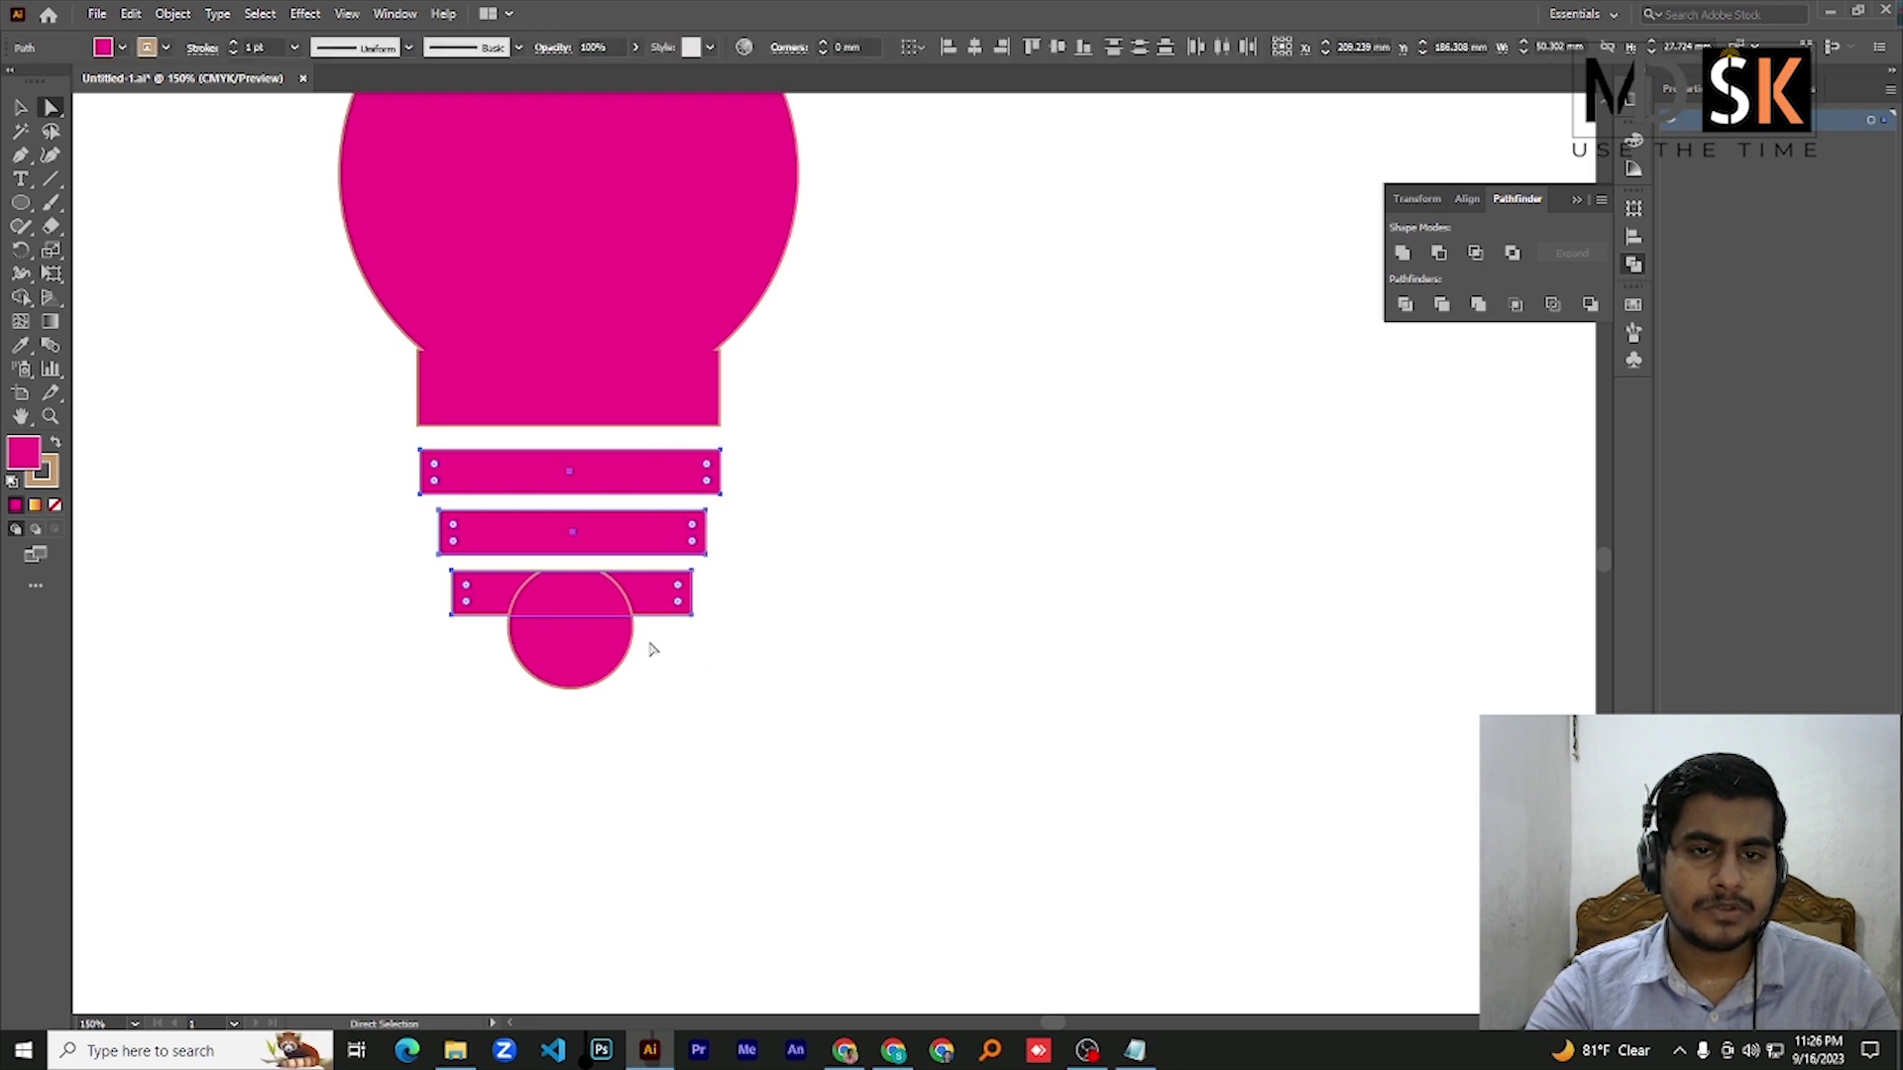
{"action": "left_click_drag", "start_coordinate": [433, 471], "coordinate": [454, 474]}
{"action": "left_click", "coordinate": [805, 561]}
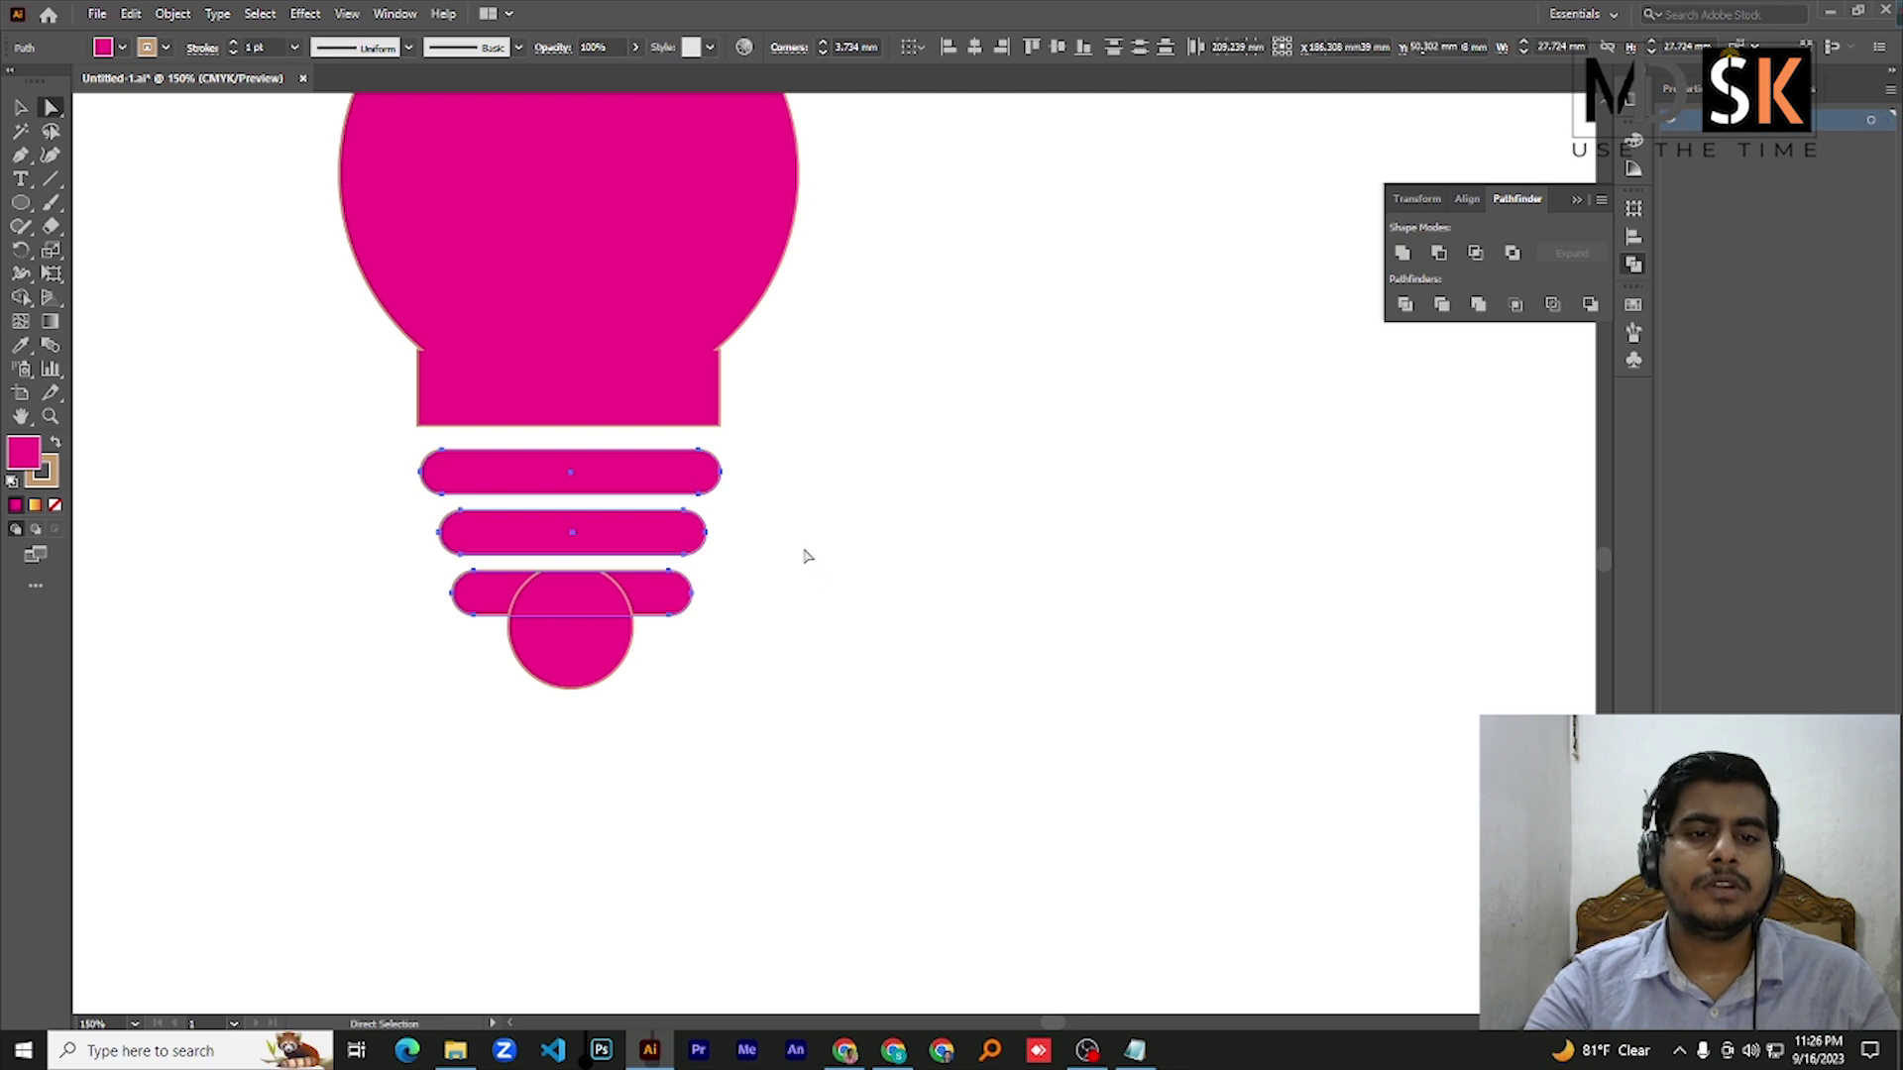
Select the whole light bulb and set its stroke to None
{"action": "scroll", "coordinate": [475, 407], "scroll_direction": "down", "scroll_amount": 2}
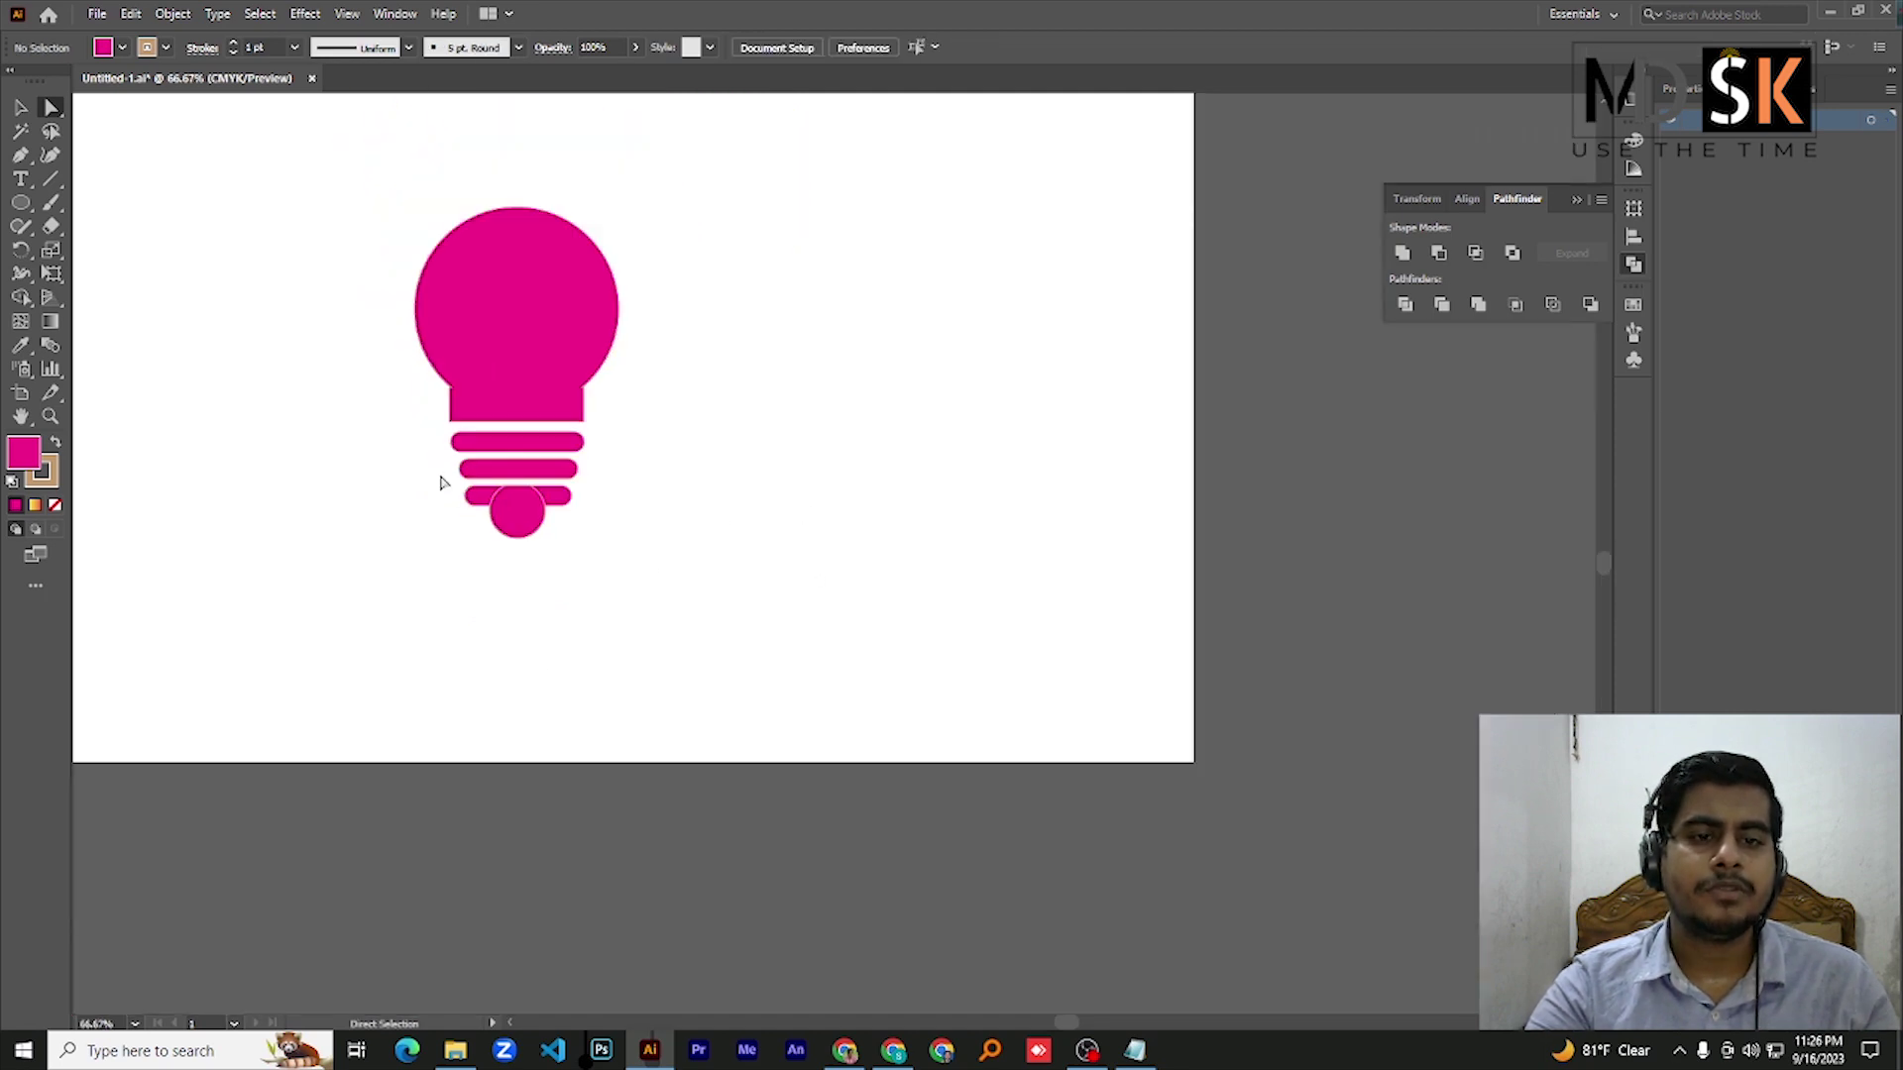
{"action": "scroll", "coordinate": [436, 466], "scroll_direction": "up", "scroll_amount": 3}
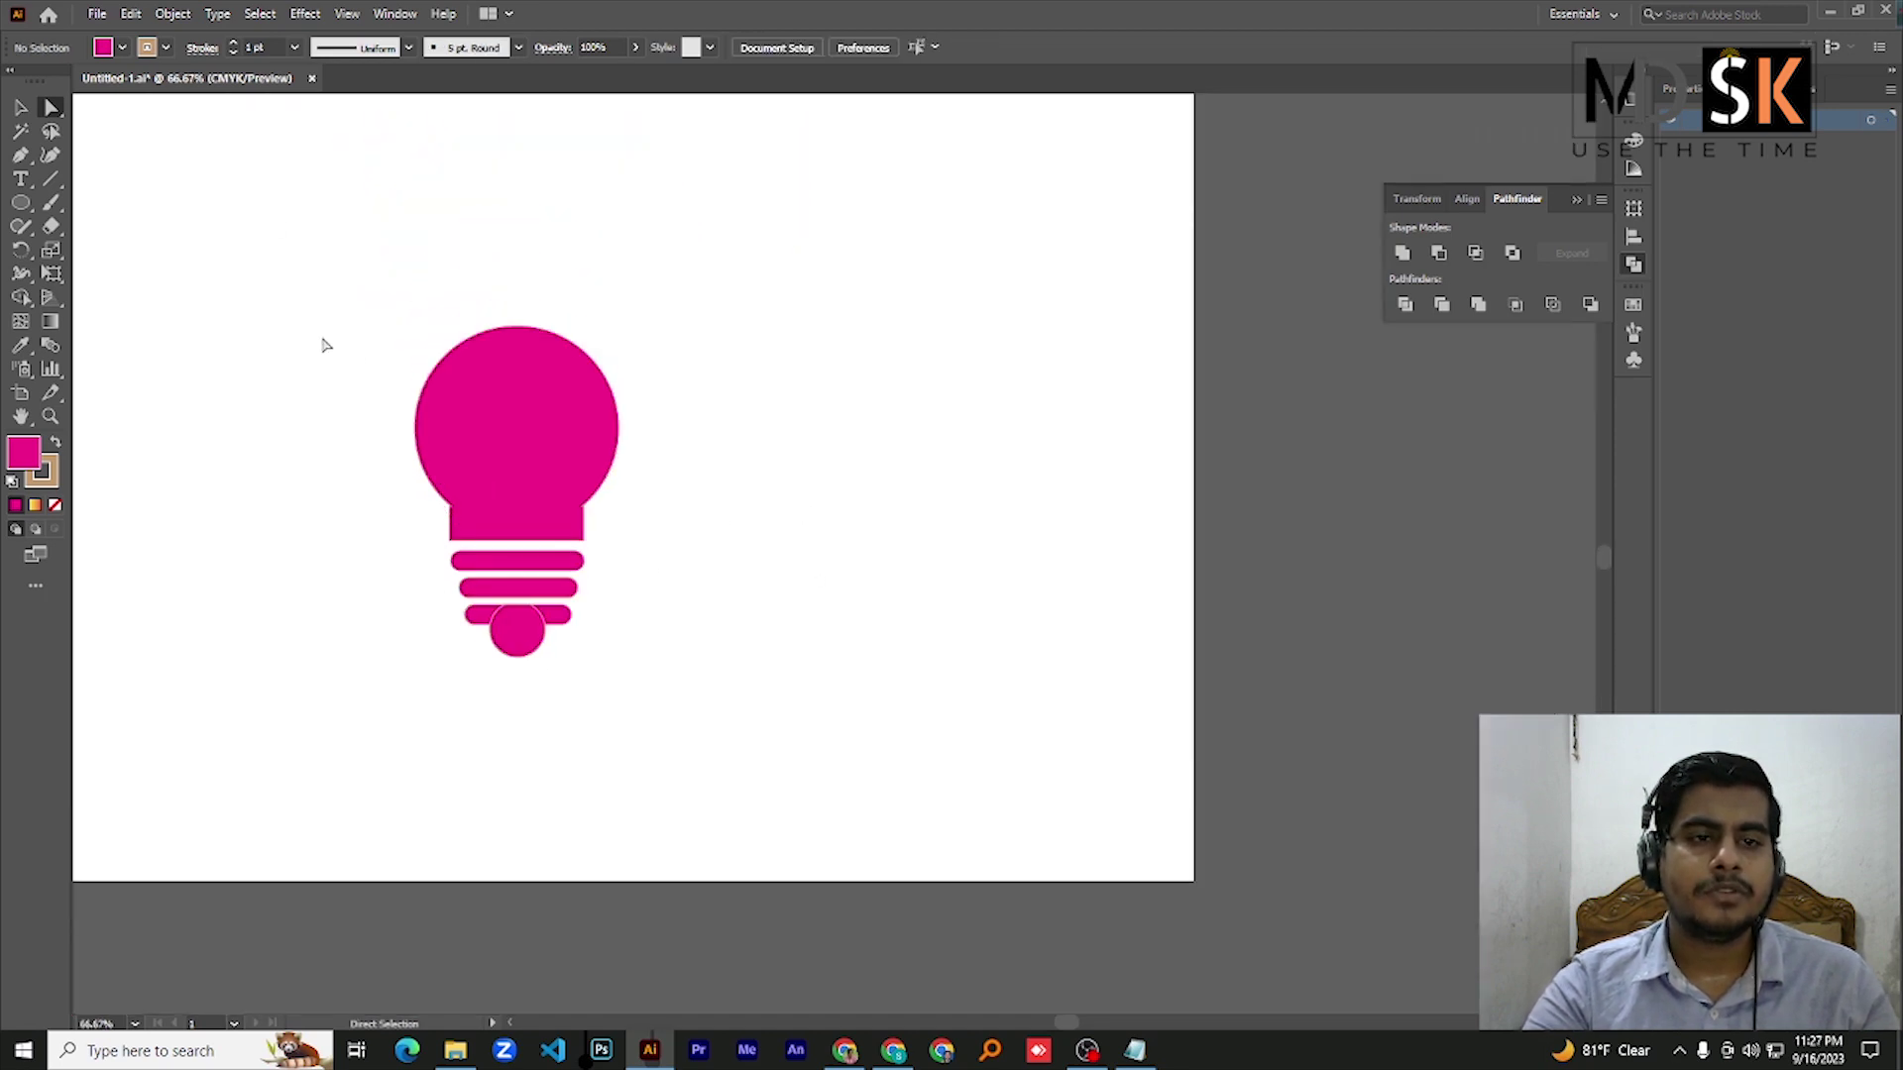
{"action": "left_click", "coordinate": [21, 107]}
{"action": "left_click_drag", "start_coordinate": [355, 272], "coordinate": [797, 764]}
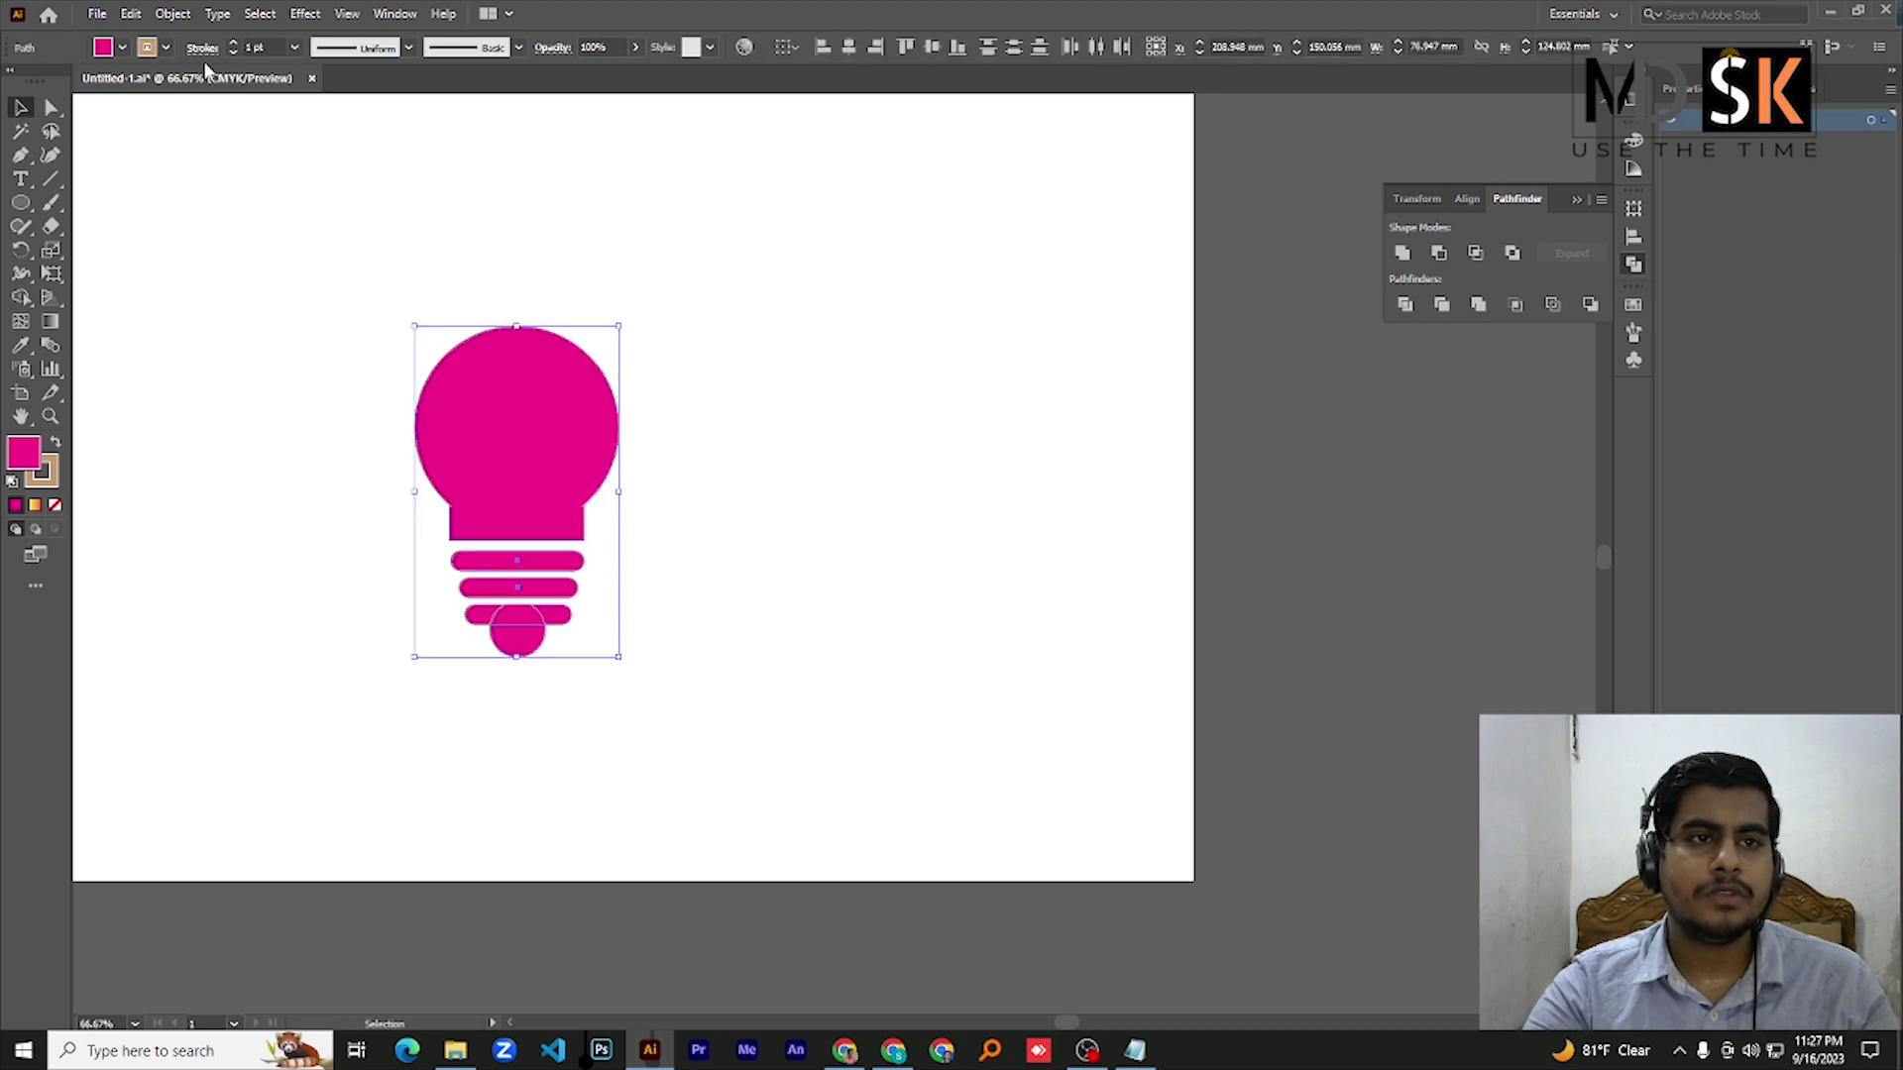
{"action": "left_click", "coordinate": [148, 50]}
{"action": "left_click", "coordinate": [13, 78]}
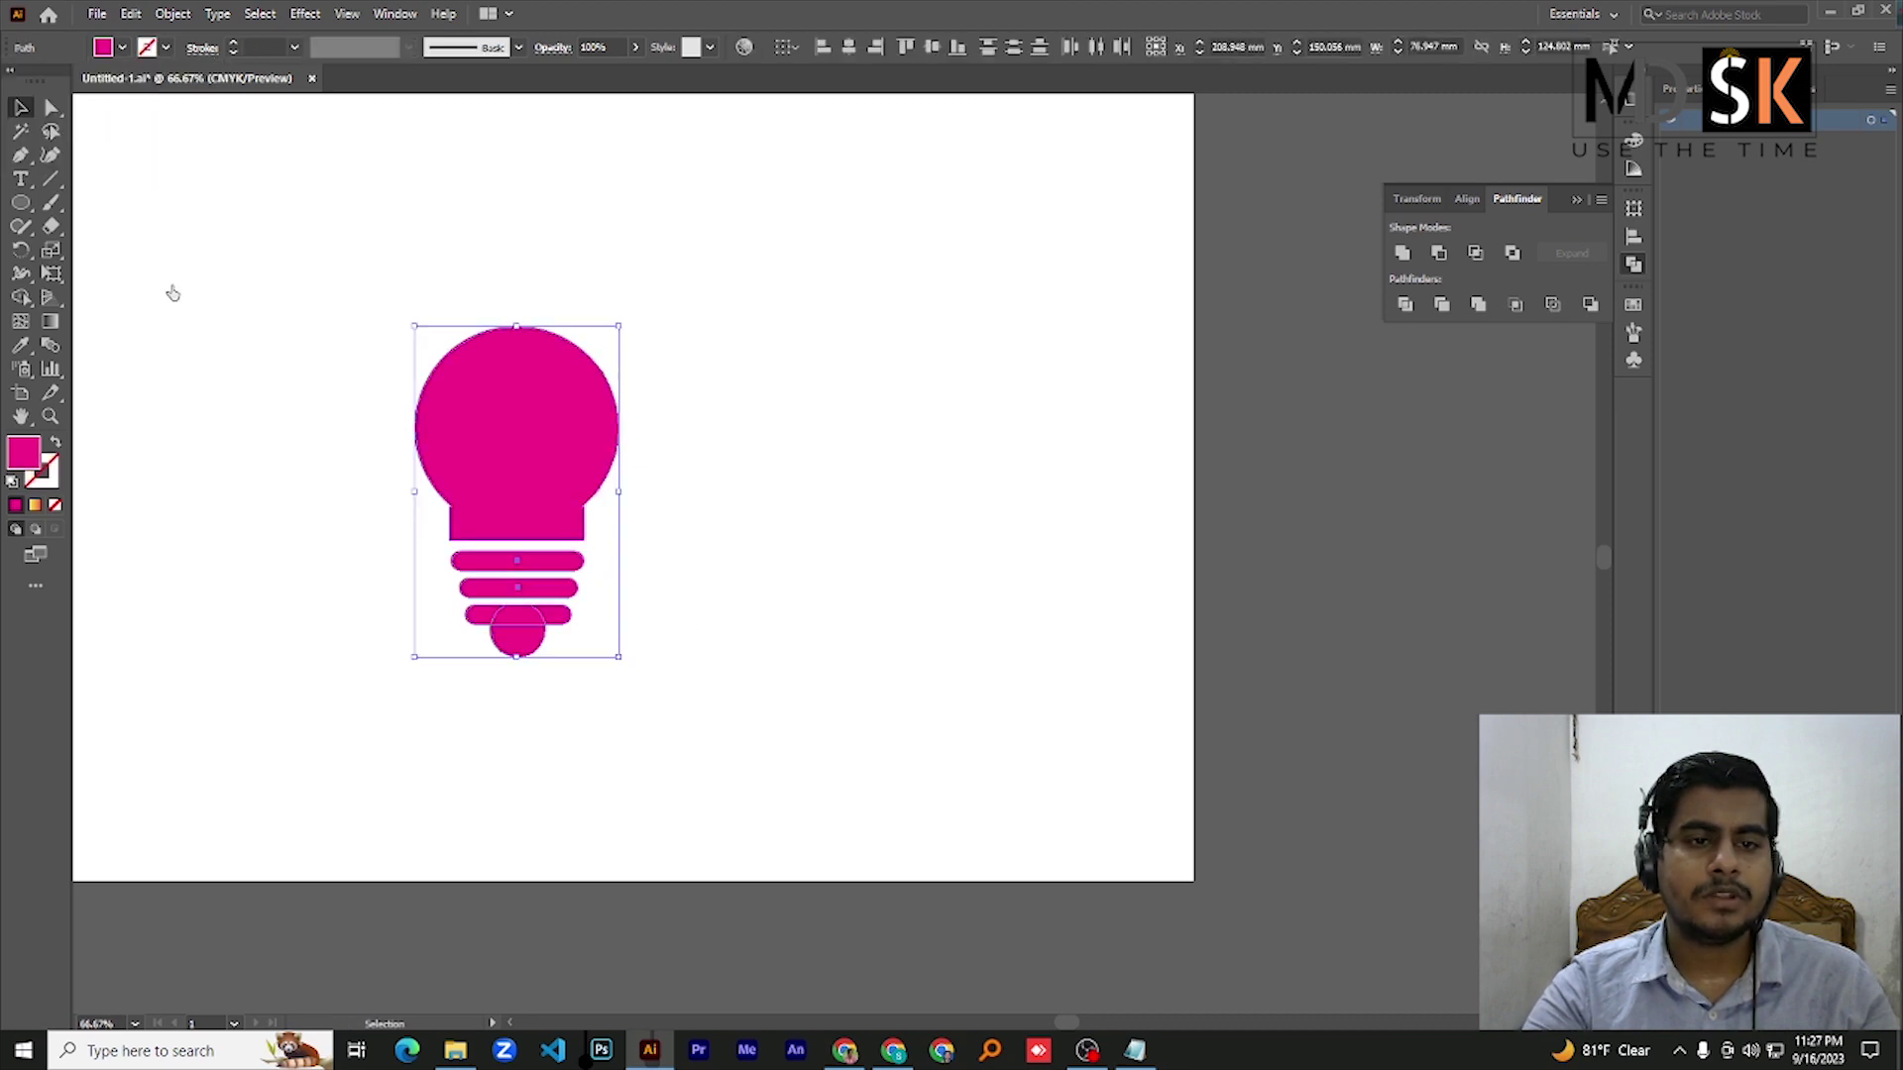
{"action": "left_click", "coordinate": [192, 296]}
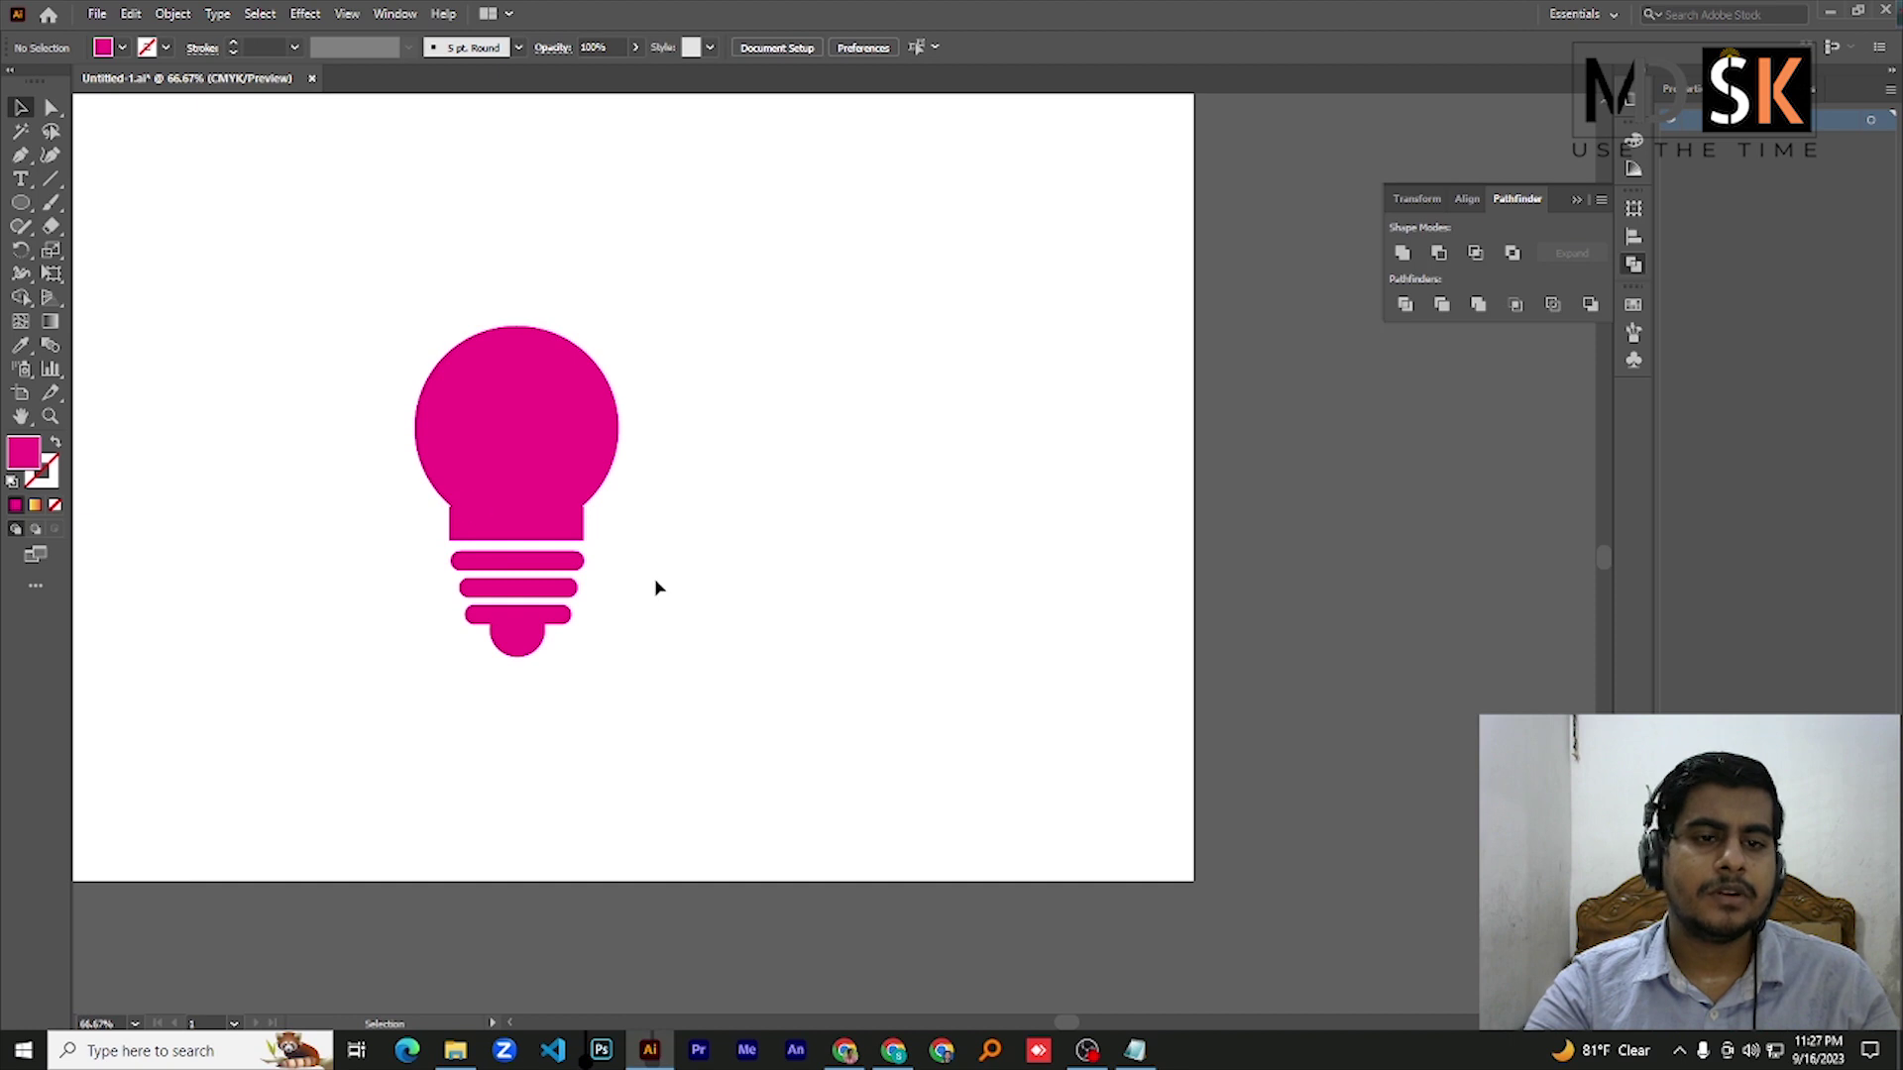
Duplicate the complete bulb into the artboard's upper-left corner and move the original farther right and slightly down
{"action": "left_click_drag", "start_coordinate": [318, 324], "coordinate": [701, 770]}
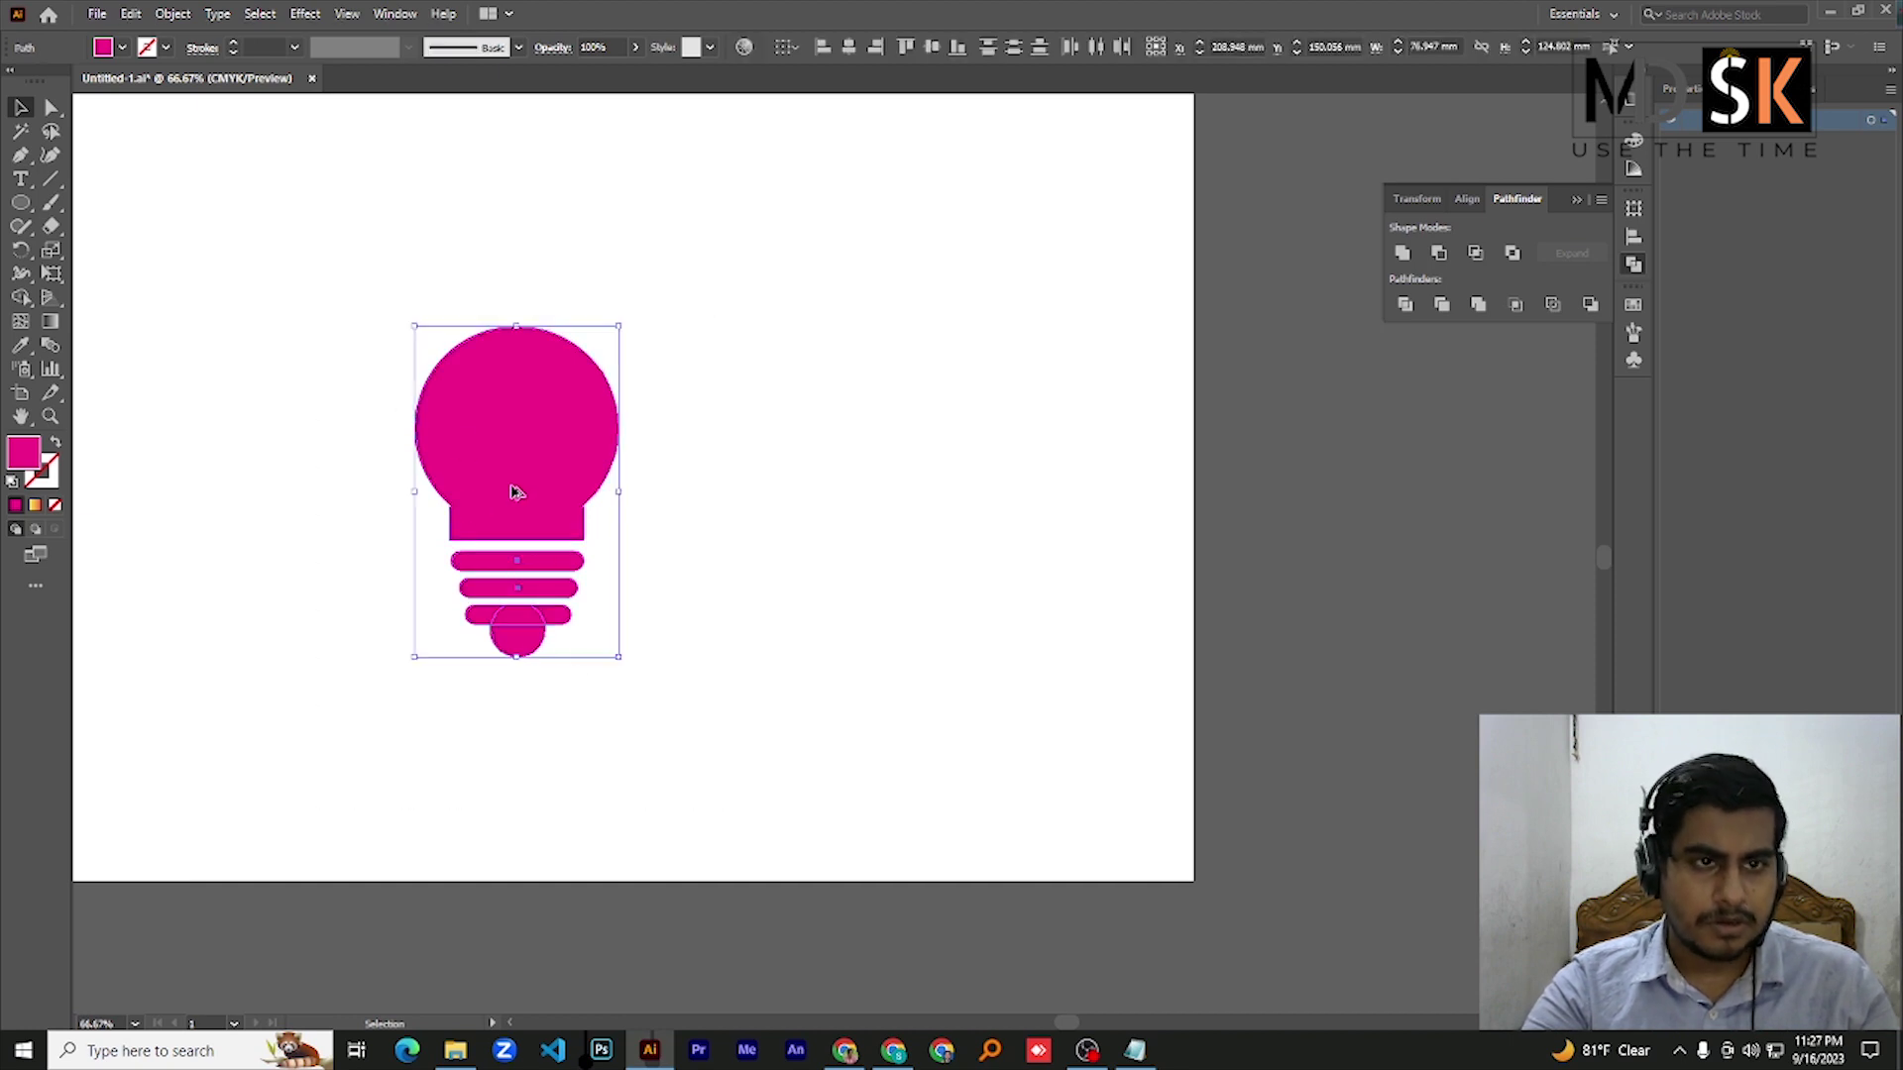
{"action": "left_click_drag", "start_coordinate": [515, 492], "coordinate": [188, 279]}
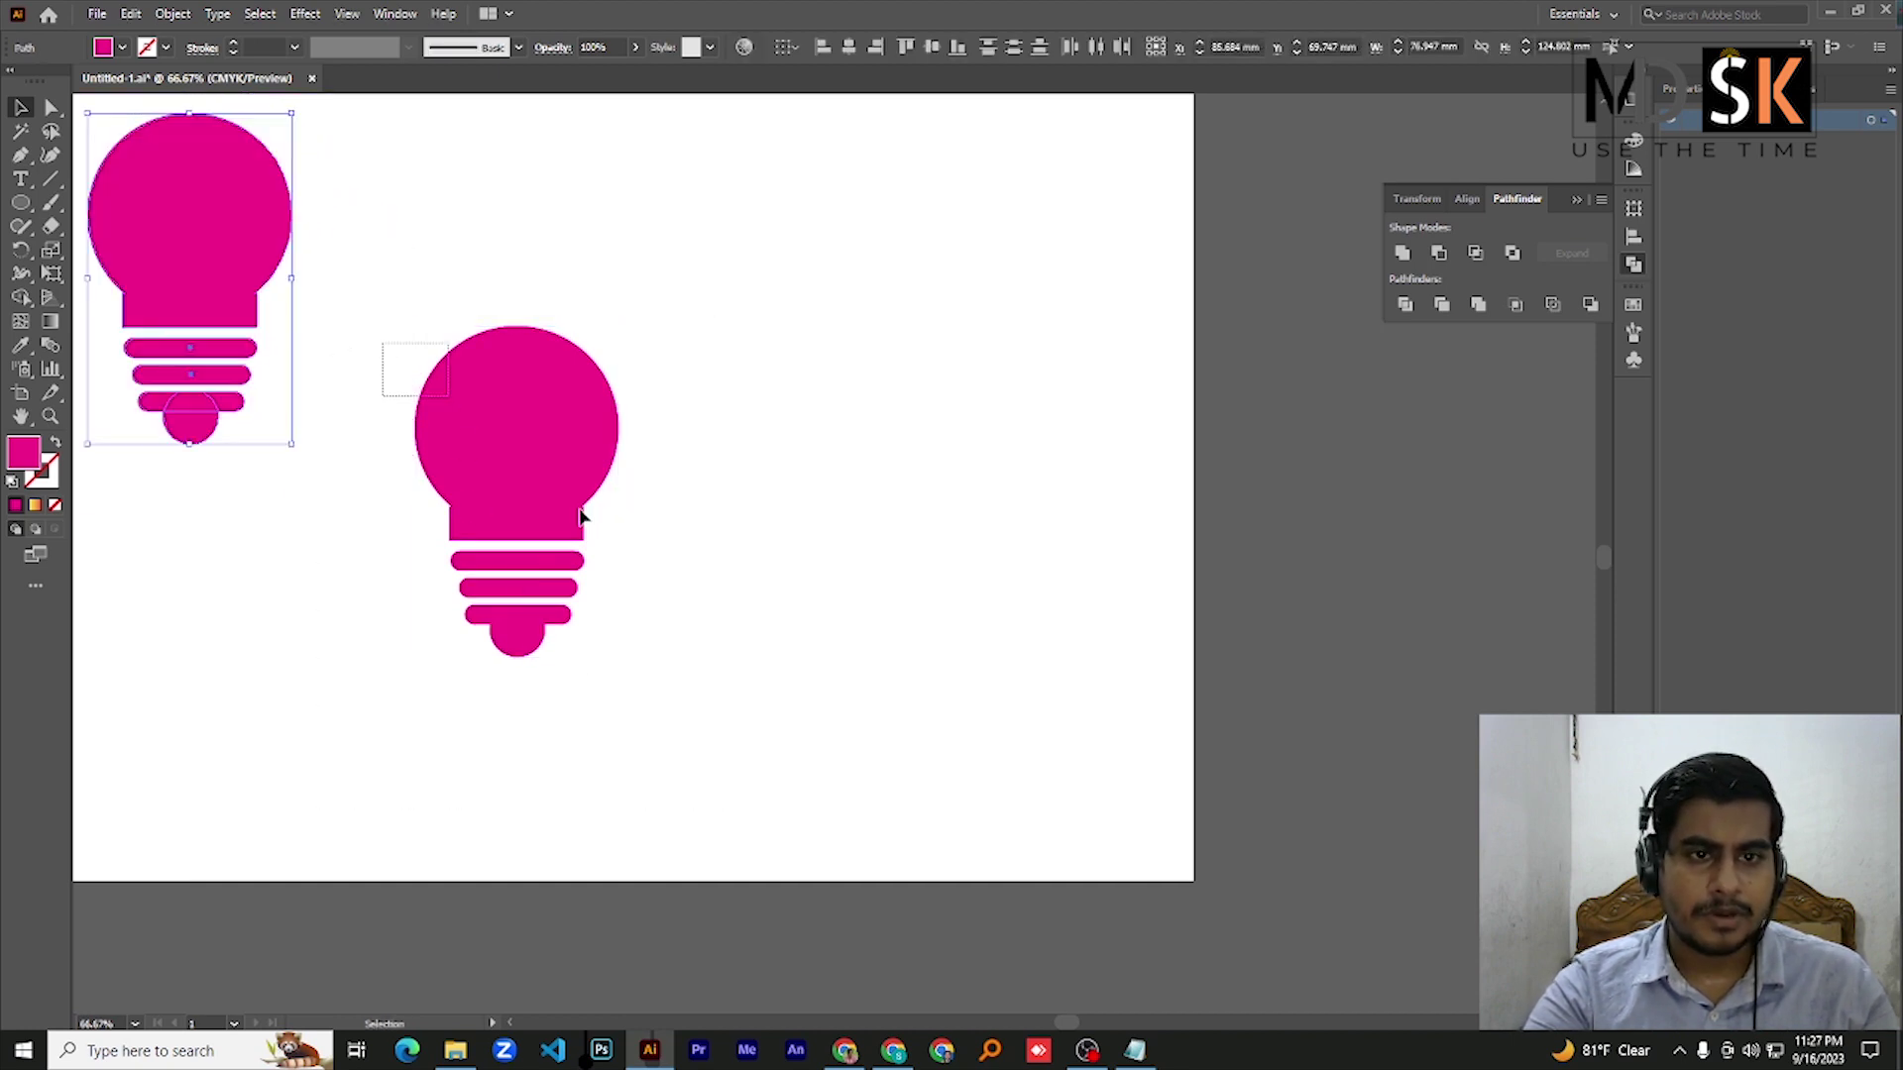
{"action": "left_click", "coordinate": [526, 484]}
{"action": "left_click_drag", "start_coordinate": [526, 485], "coordinate": [776, 522]}
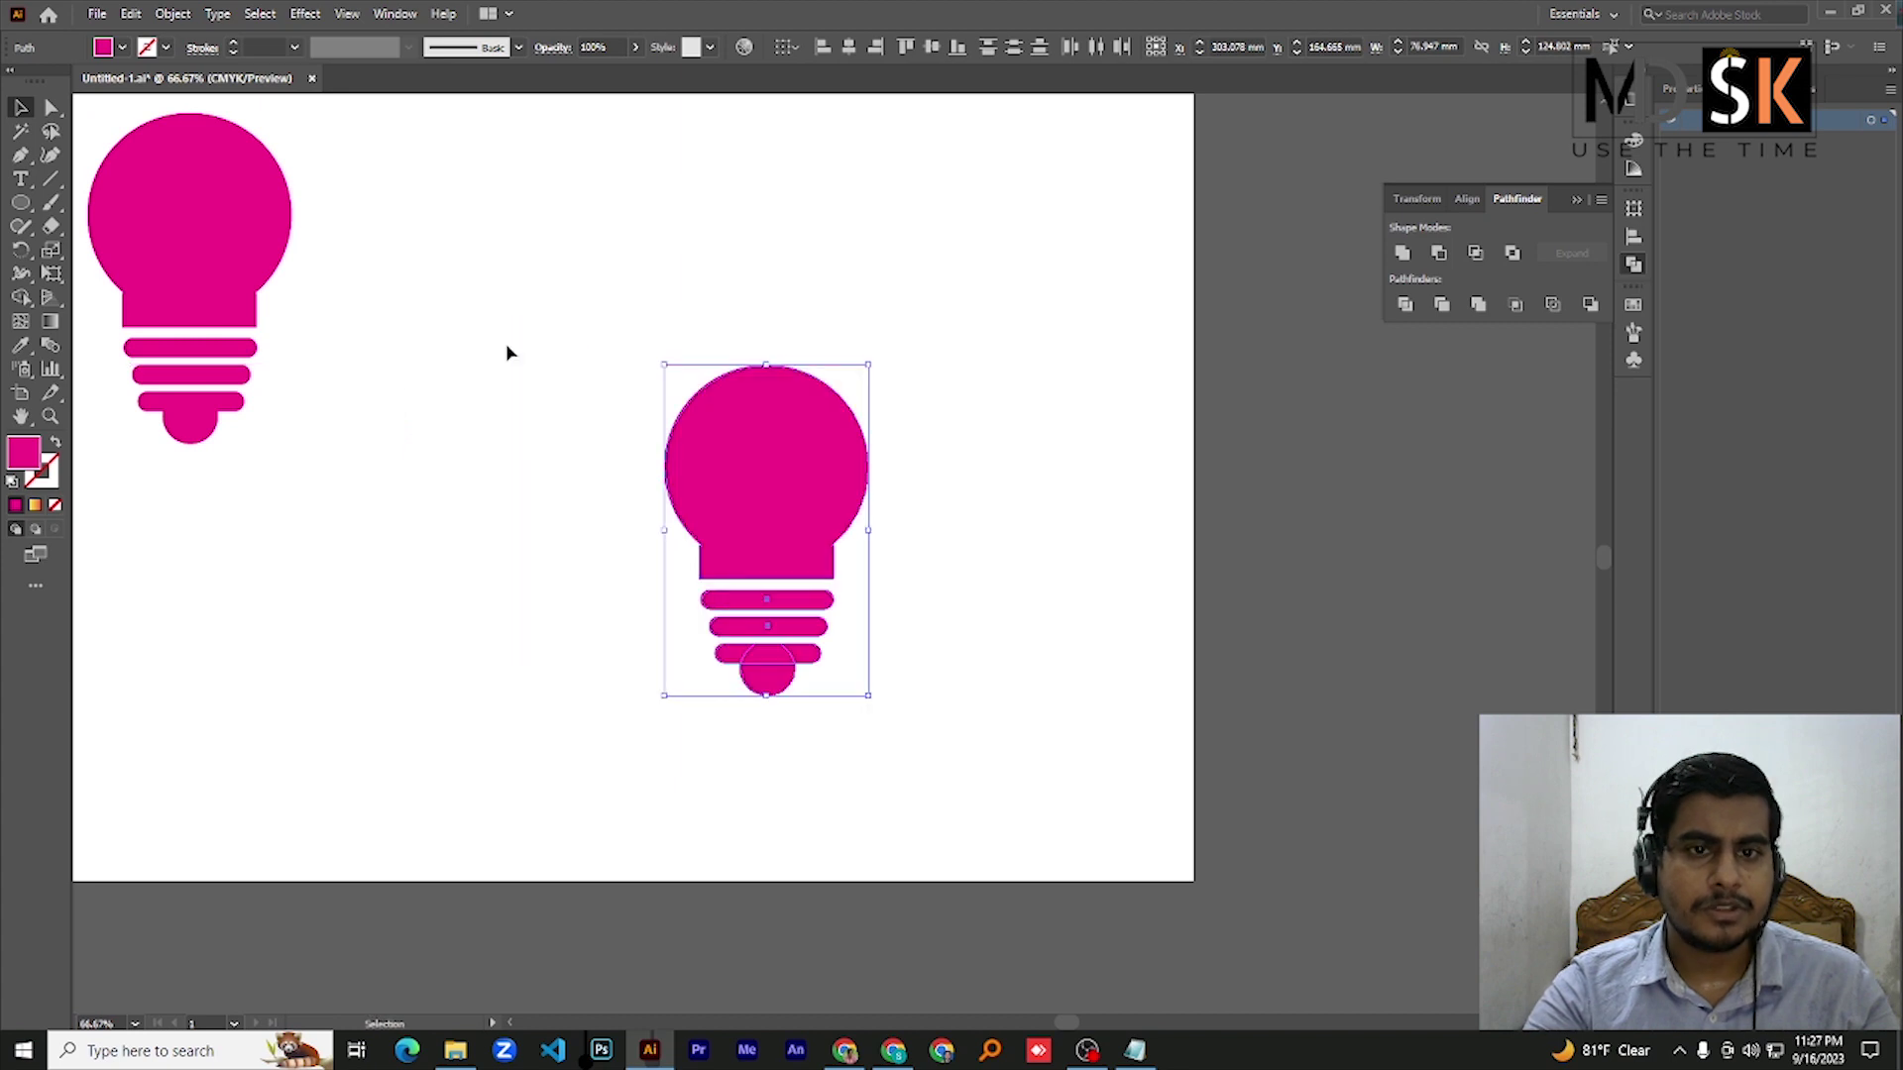
{"action": "left_click", "coordinate": [453, 342]}
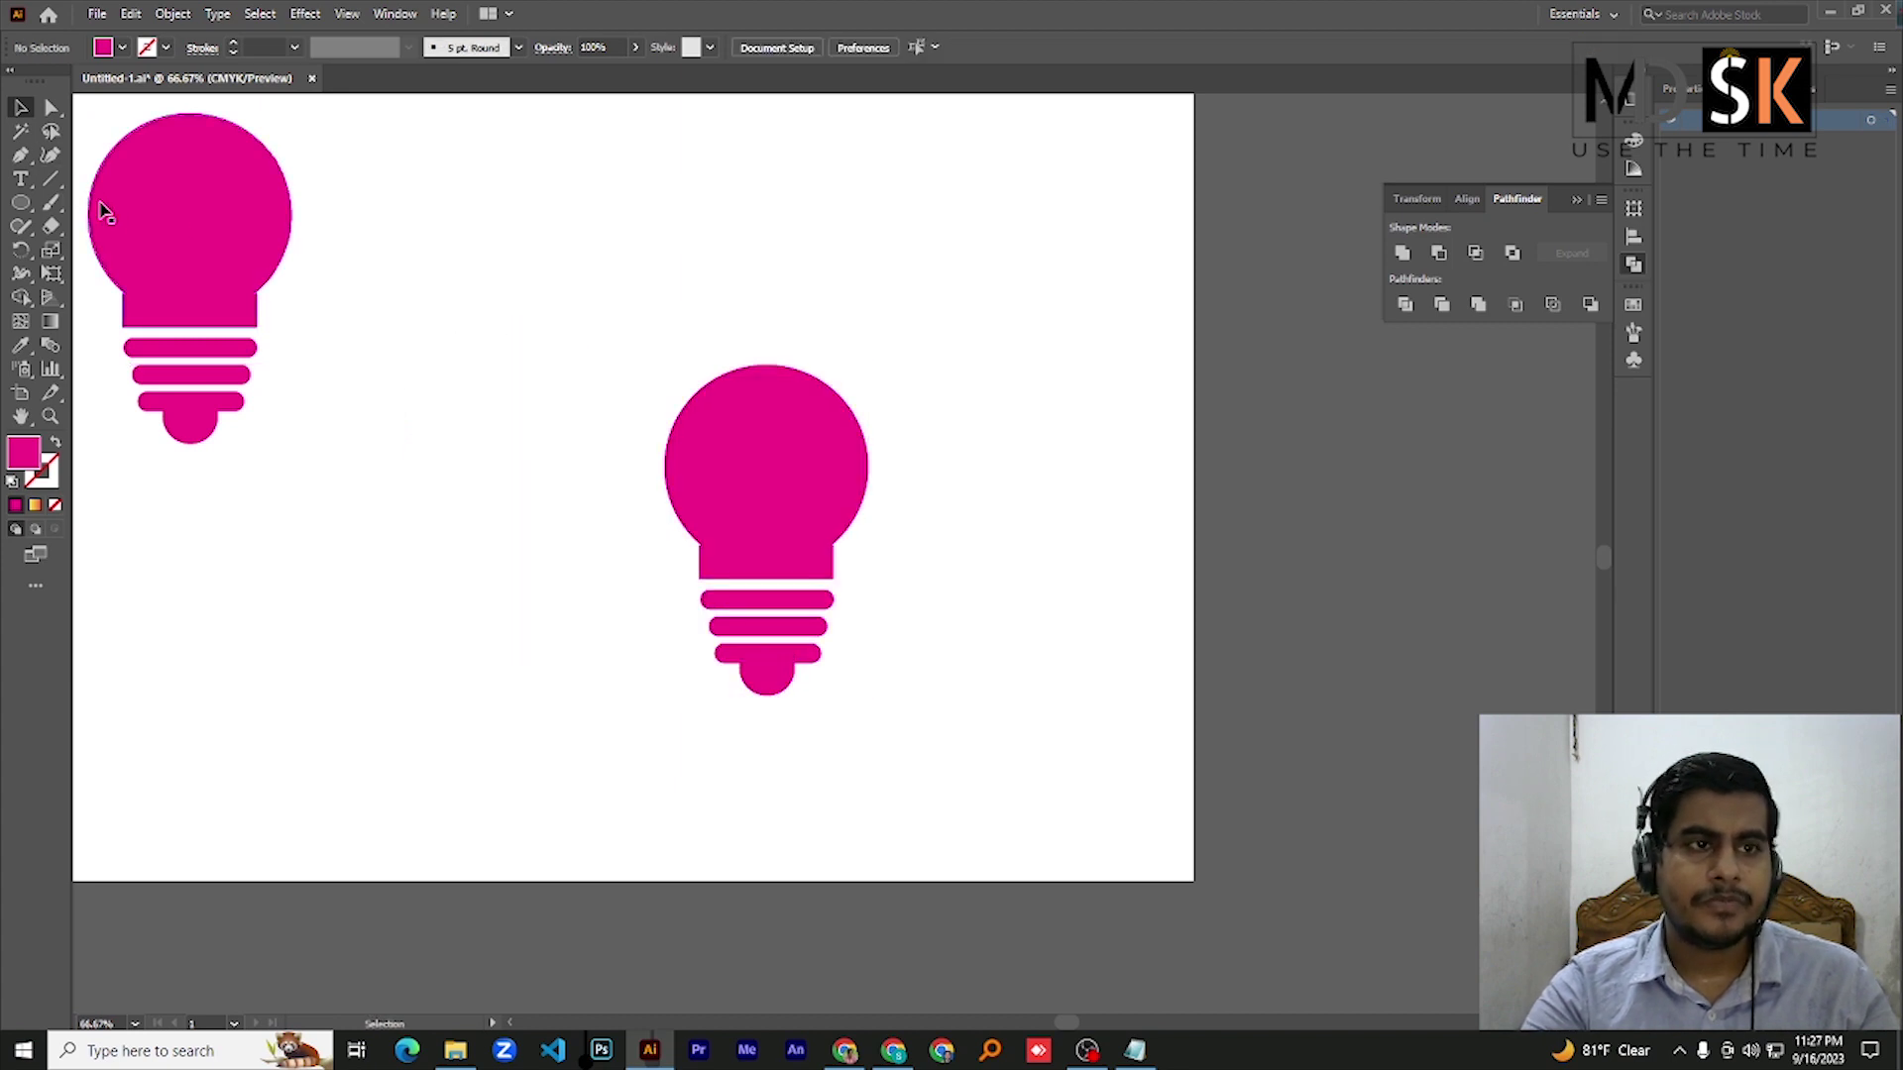
Draw two crossing arcs over the original bulb with the Arc tool, each about 86 mm wide and 94 mm high, undoing an extra third arc
{"action": "left_click", "coordinate": [50, 180]}
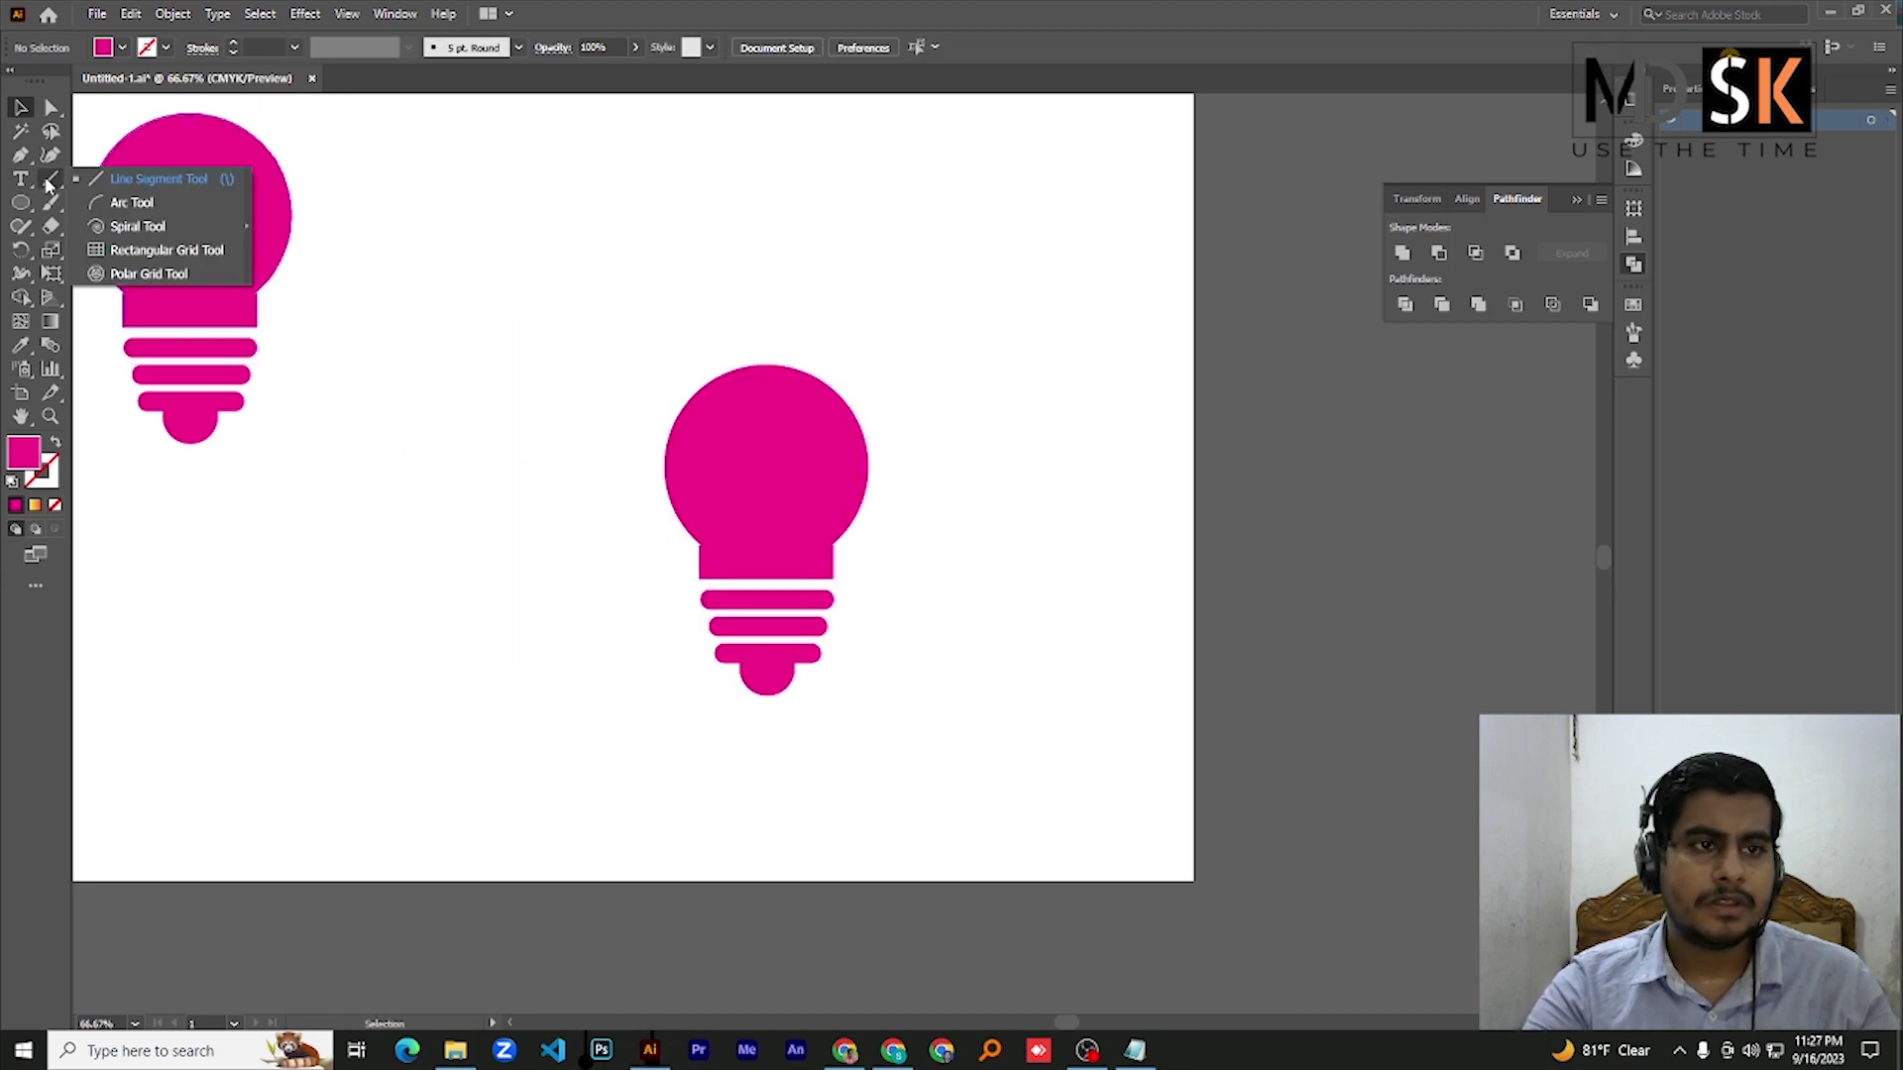
{"action": "left_click", "coordinate": [166, 205]}
{"action": "left_click_drag", "start_coordinate": [792, 311], "coordinate": [568, 561]}
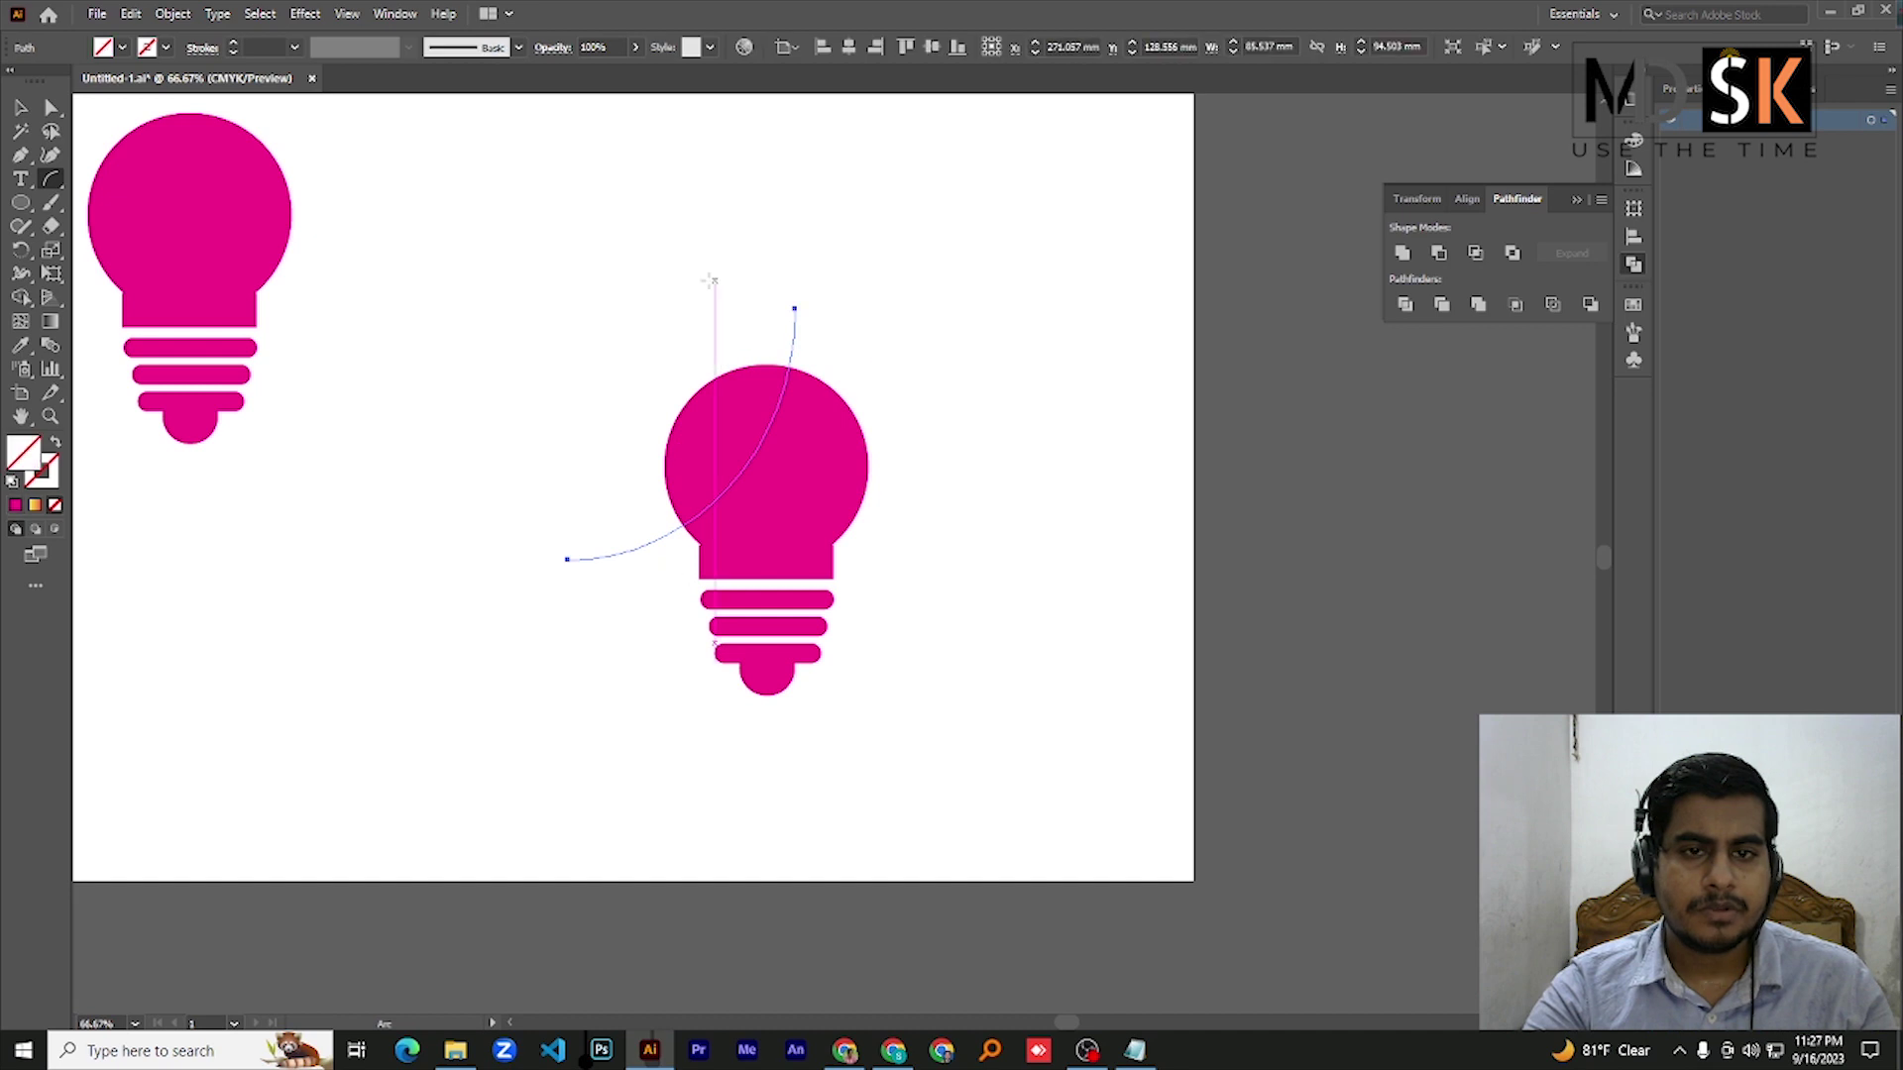
{"action": "left_click_drag", "start_coordinate": [701, 281], "coordinate": [927, 528]}
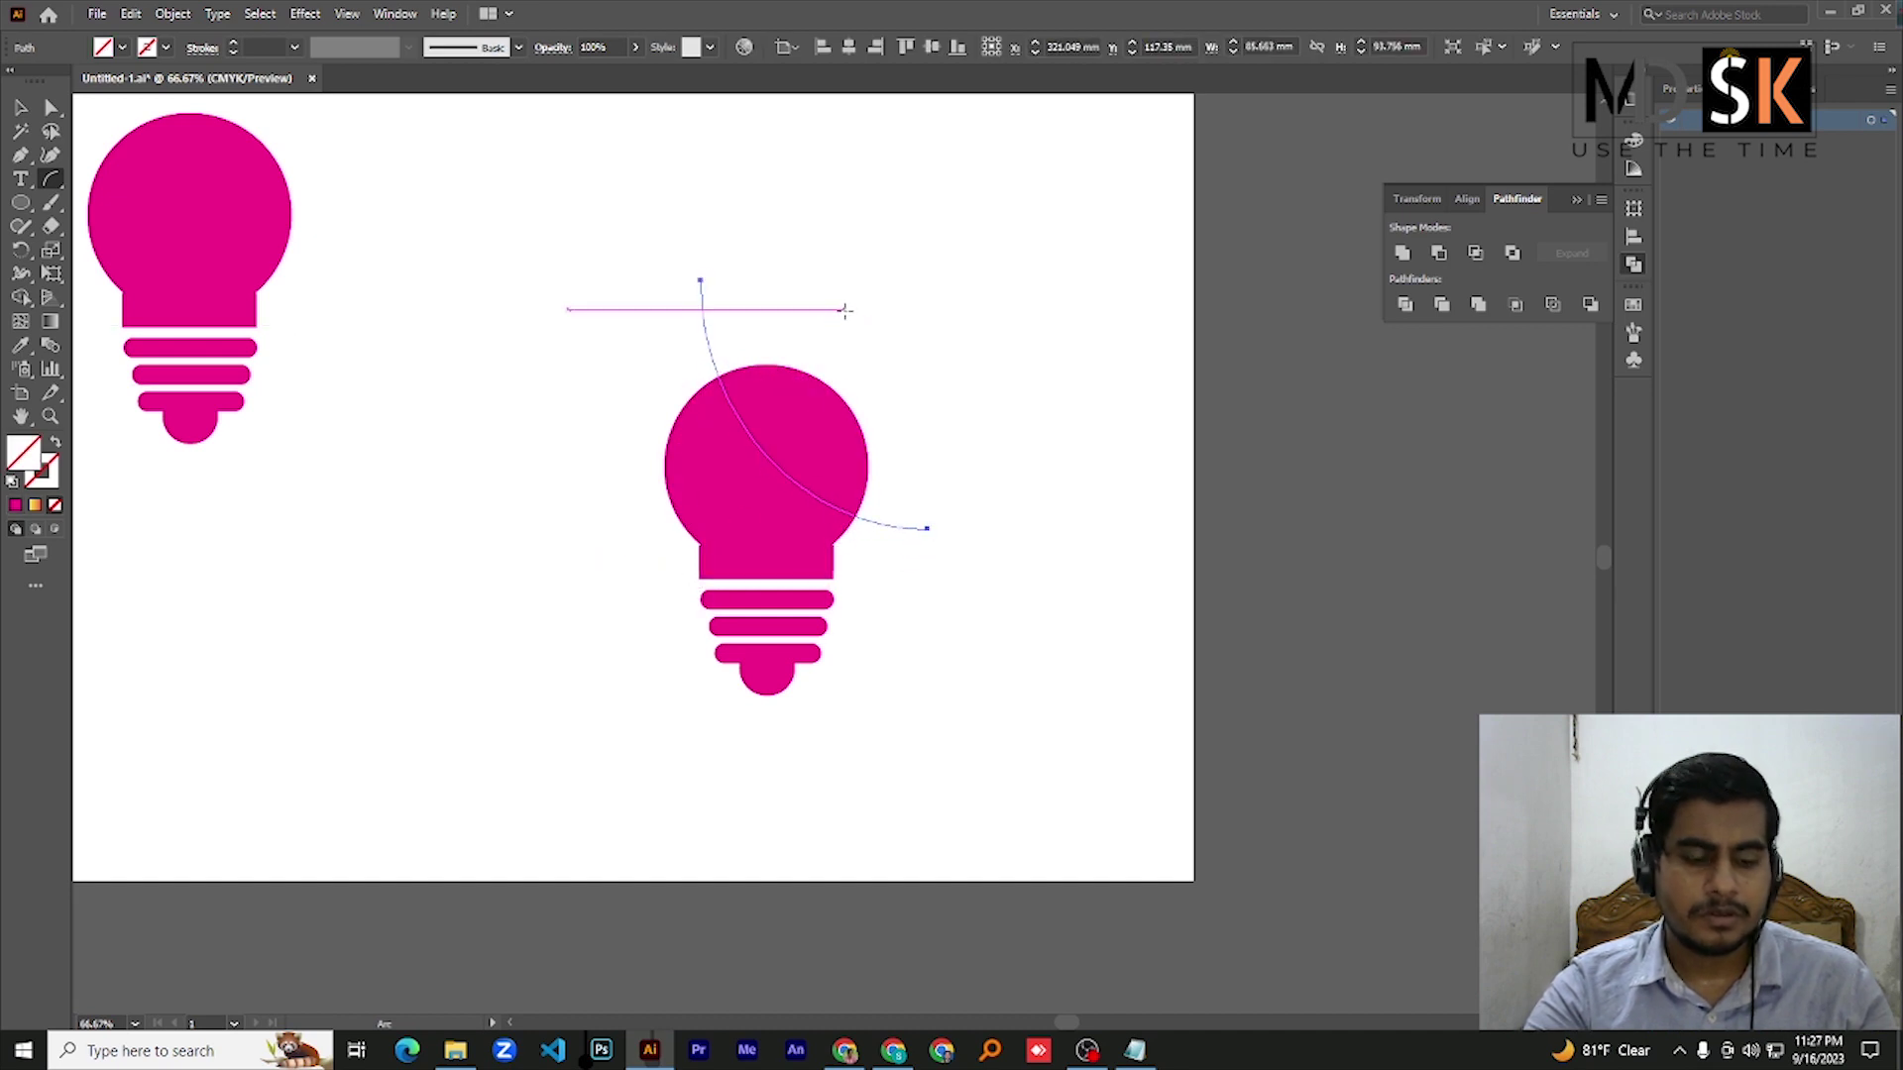
{"action": "left_click_drag", "start_coordinate": [850, 315], "coordinate": [699, 522]}
{"action": "key", "text": "ctrl+z"}
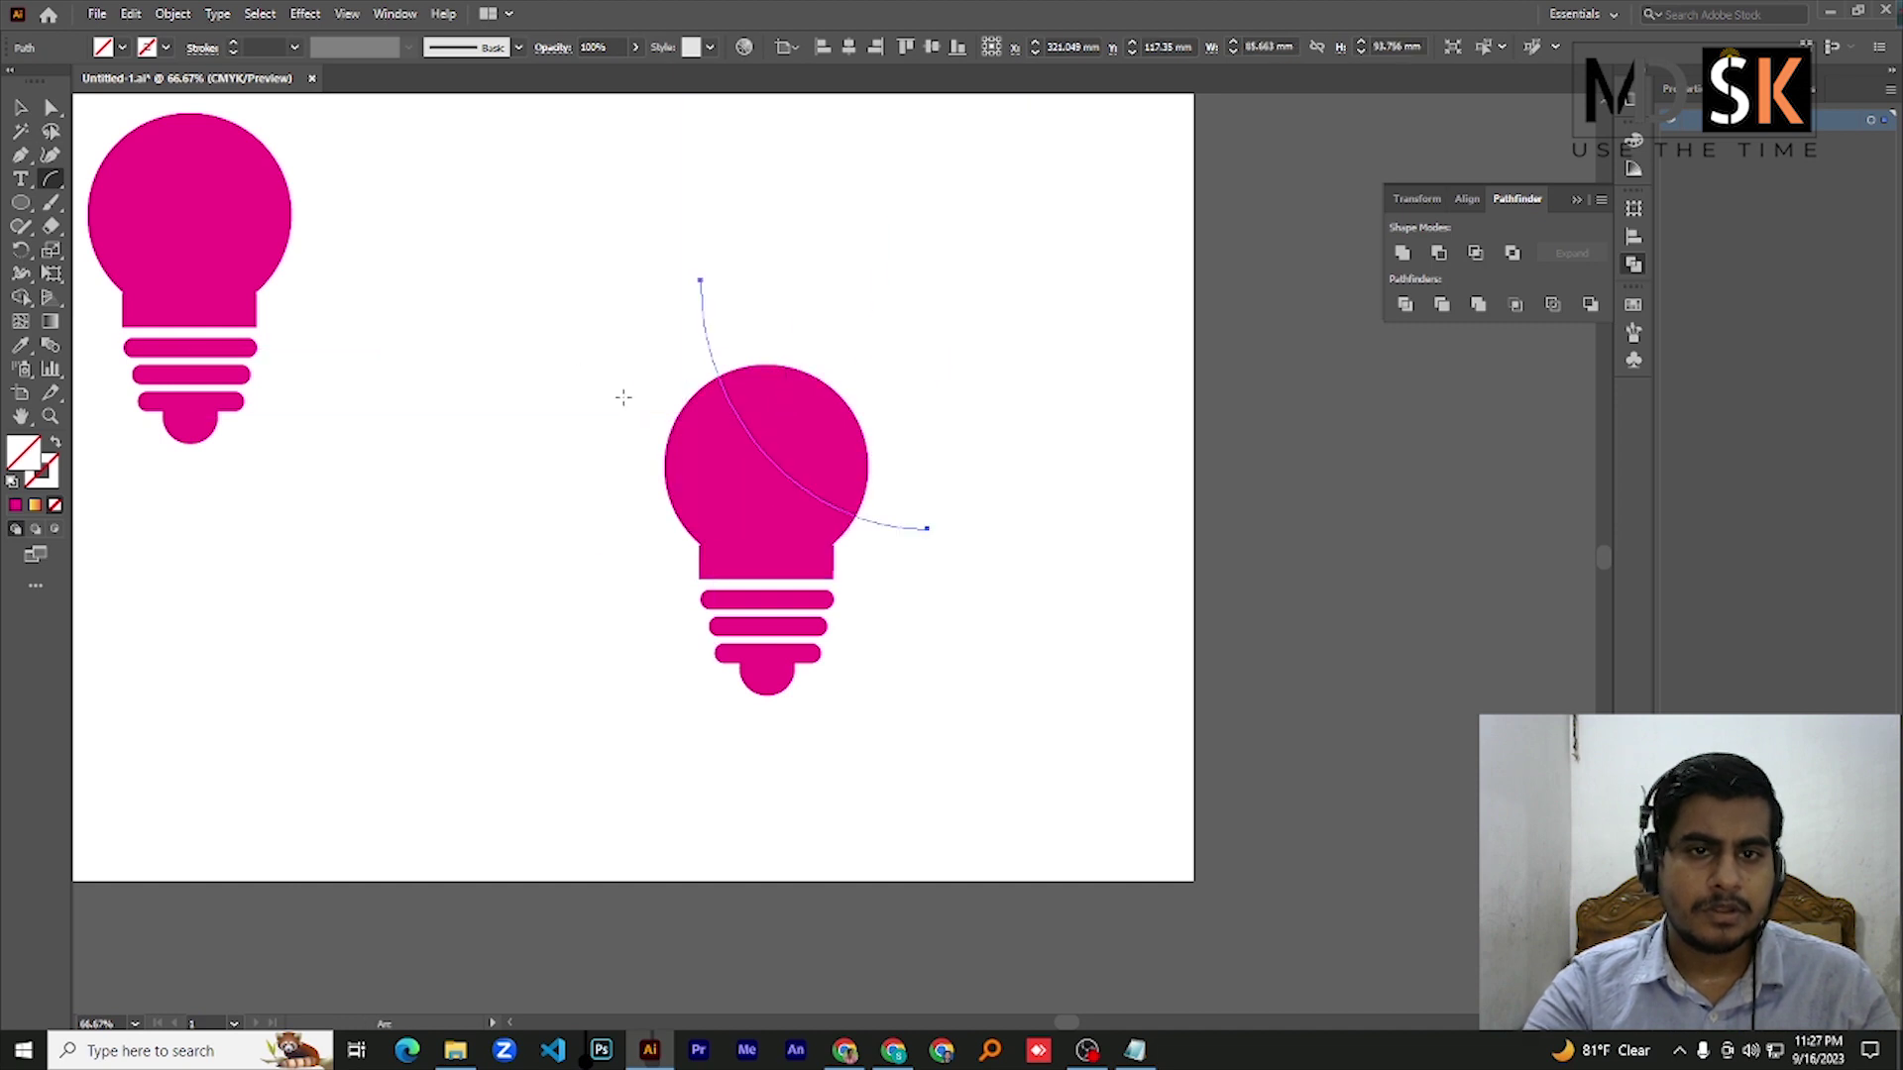
Select the original bulb together with both arcs and activate the Shape Builder tool
{"action": "key", "text": "v"}
{"action": "left_click_drag", "start_coordinate": [573, 261], "coordinate": [981, 652]}
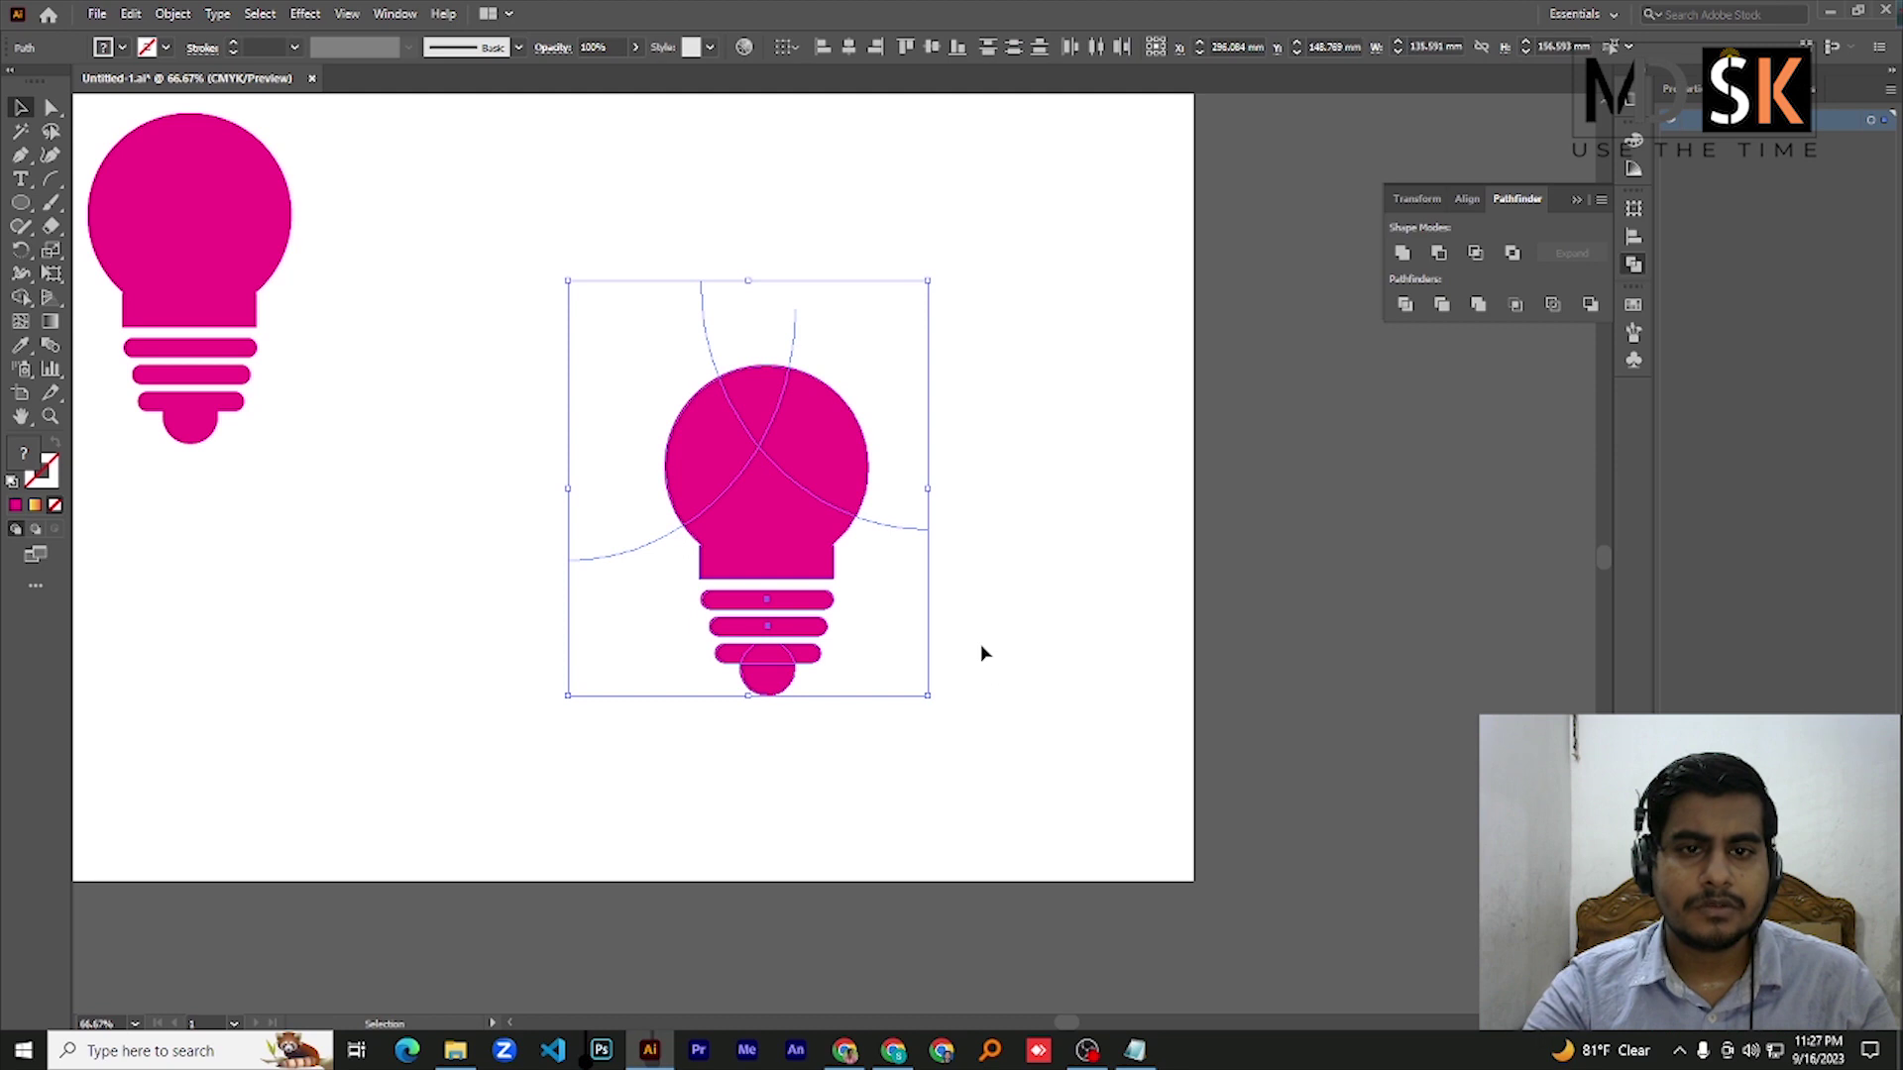
{"action": "left_click", "coordinate": [30, 302]}
{"action": "left_click", "coordinate": [91, 308]}
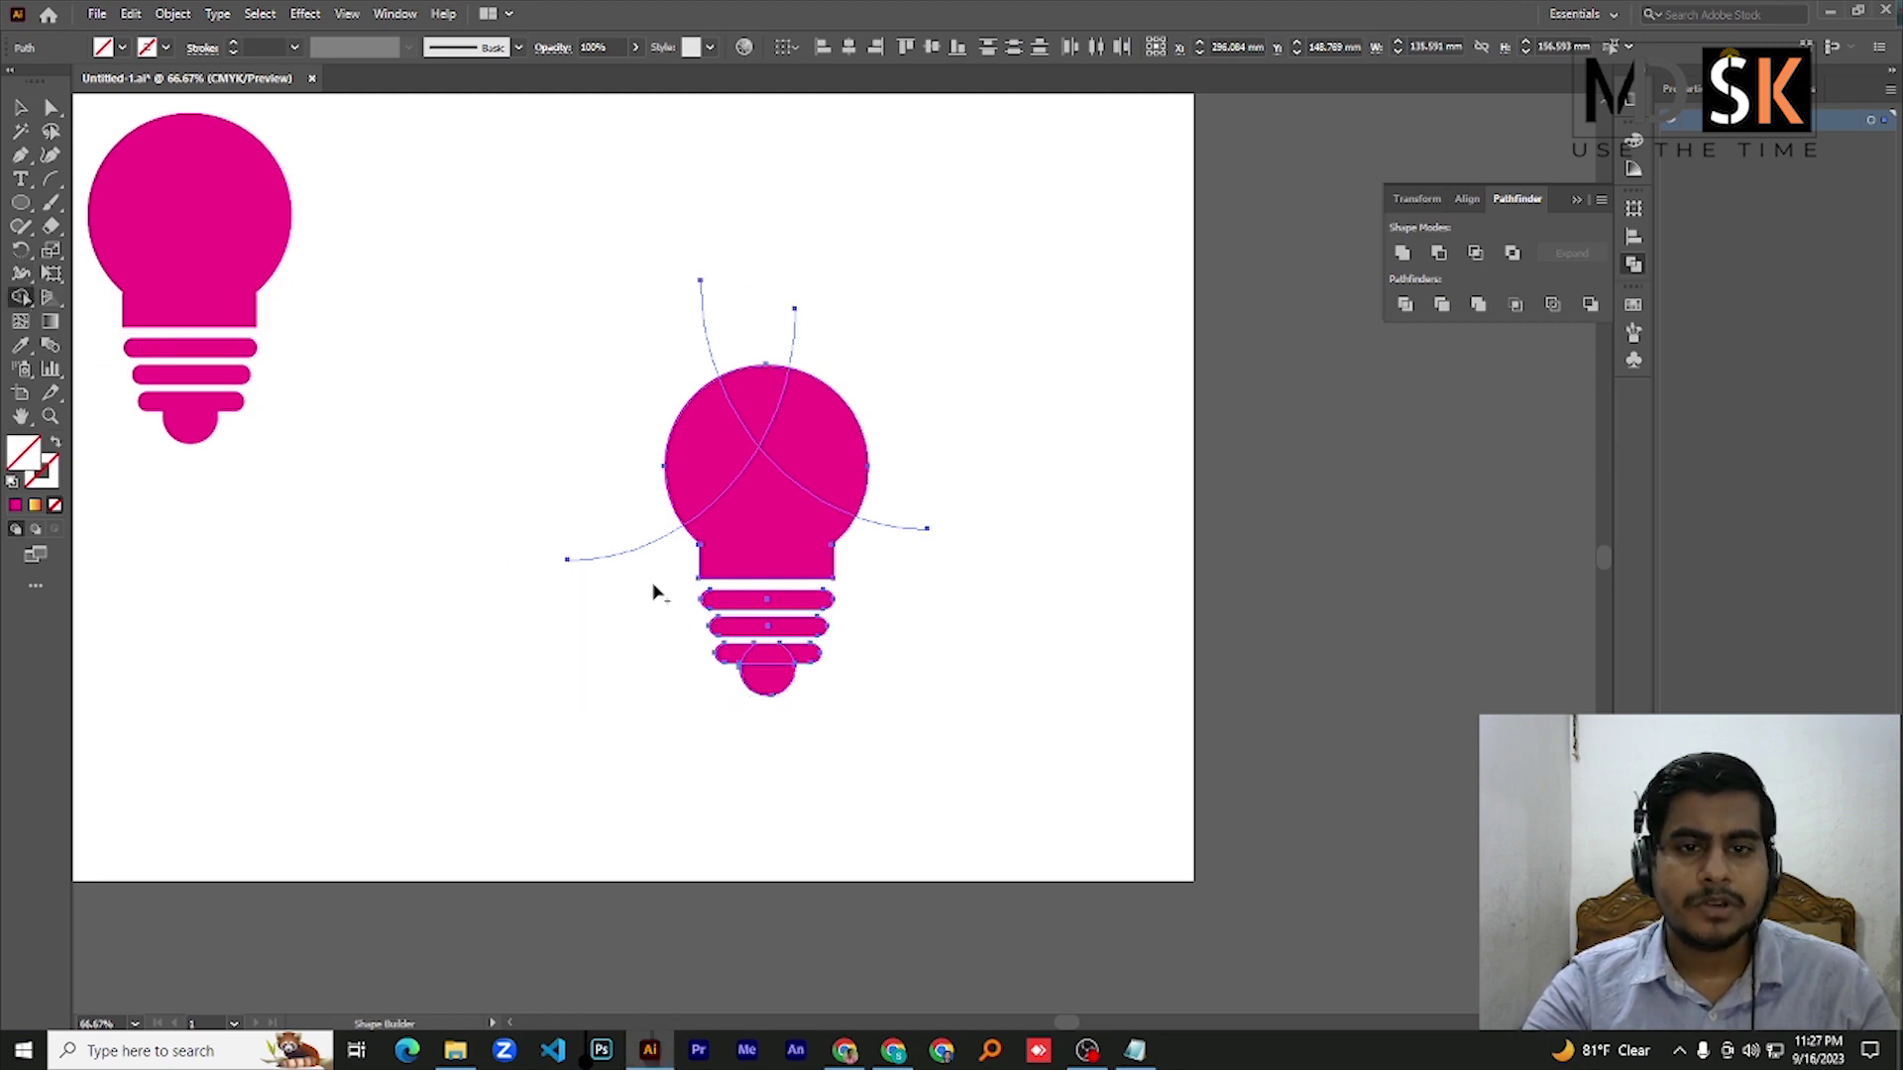
Try the yellow-to-red gradient fill on the selected bulb and arcs, and revert it
{"action": "left_click", "coordinate": [36, 508]}
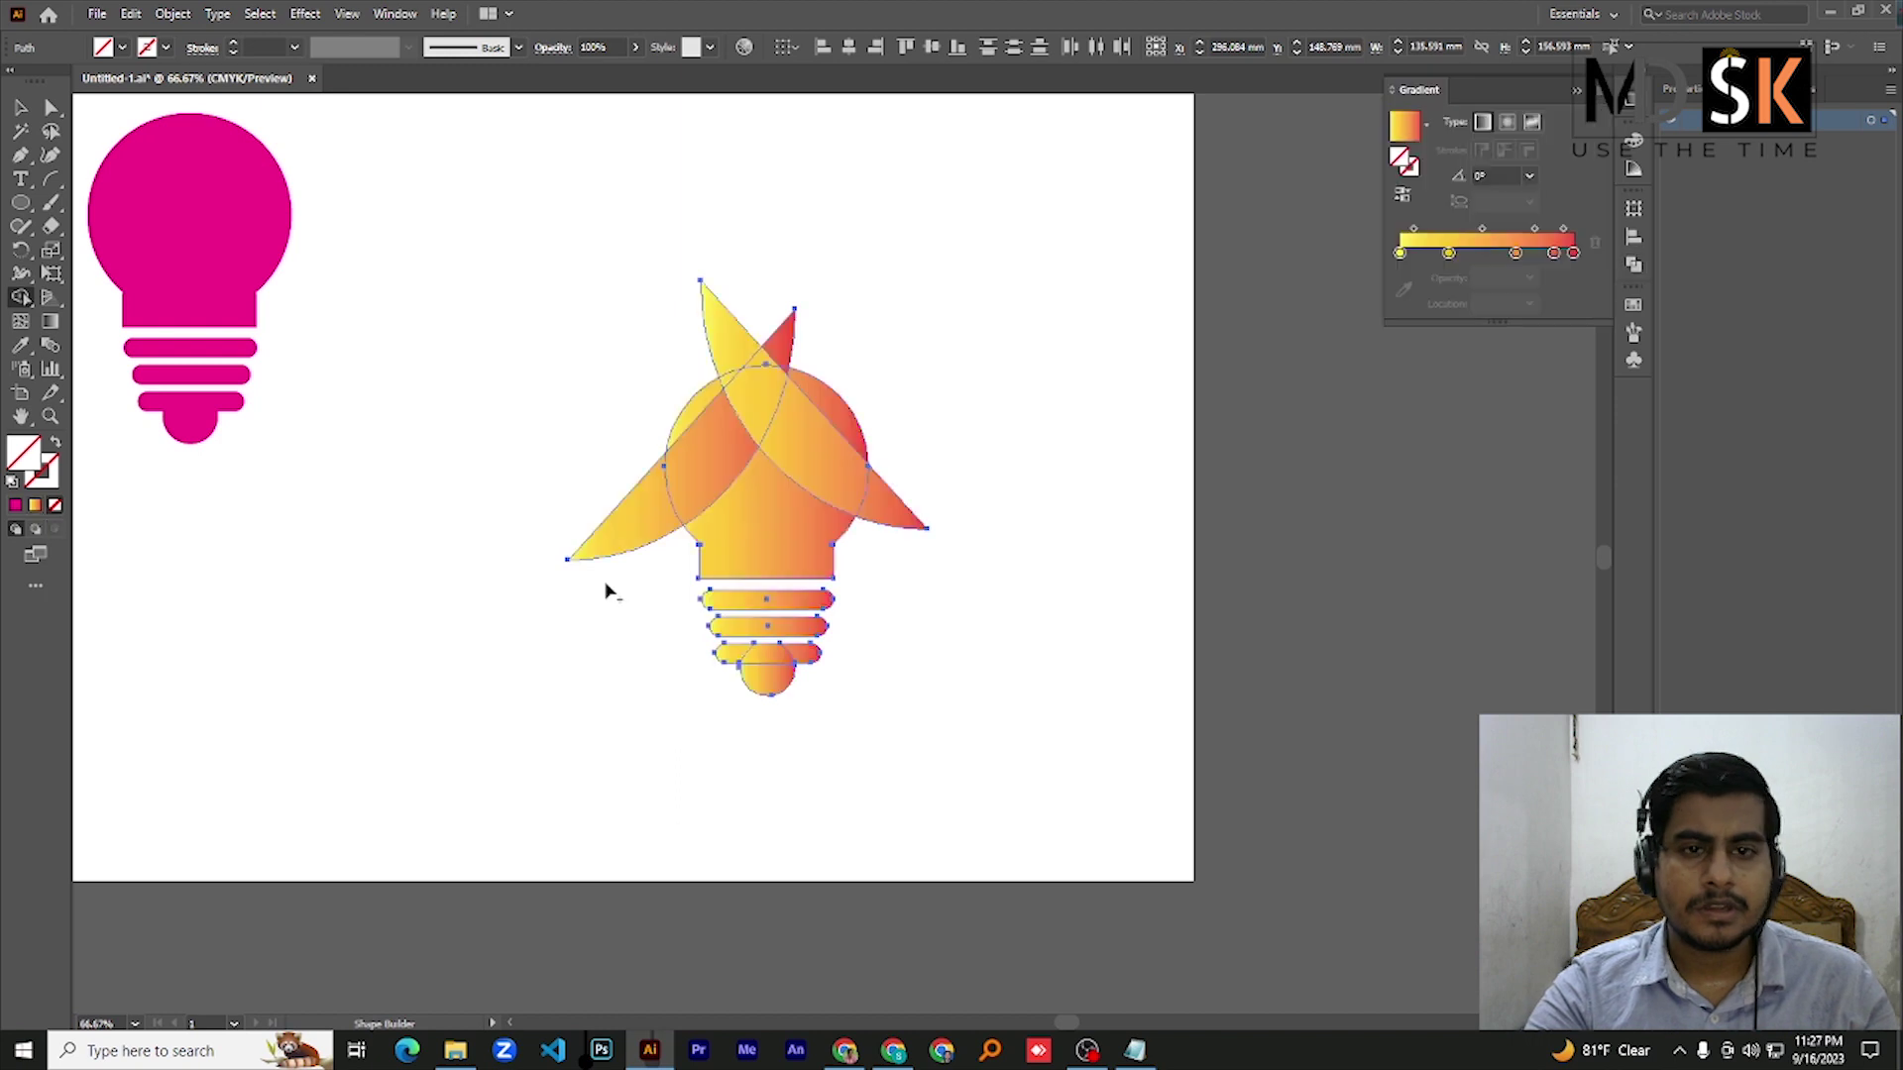
{"action": "key", "text": "v"}
{"action": "left_click", "coordinate": [15, 504]}
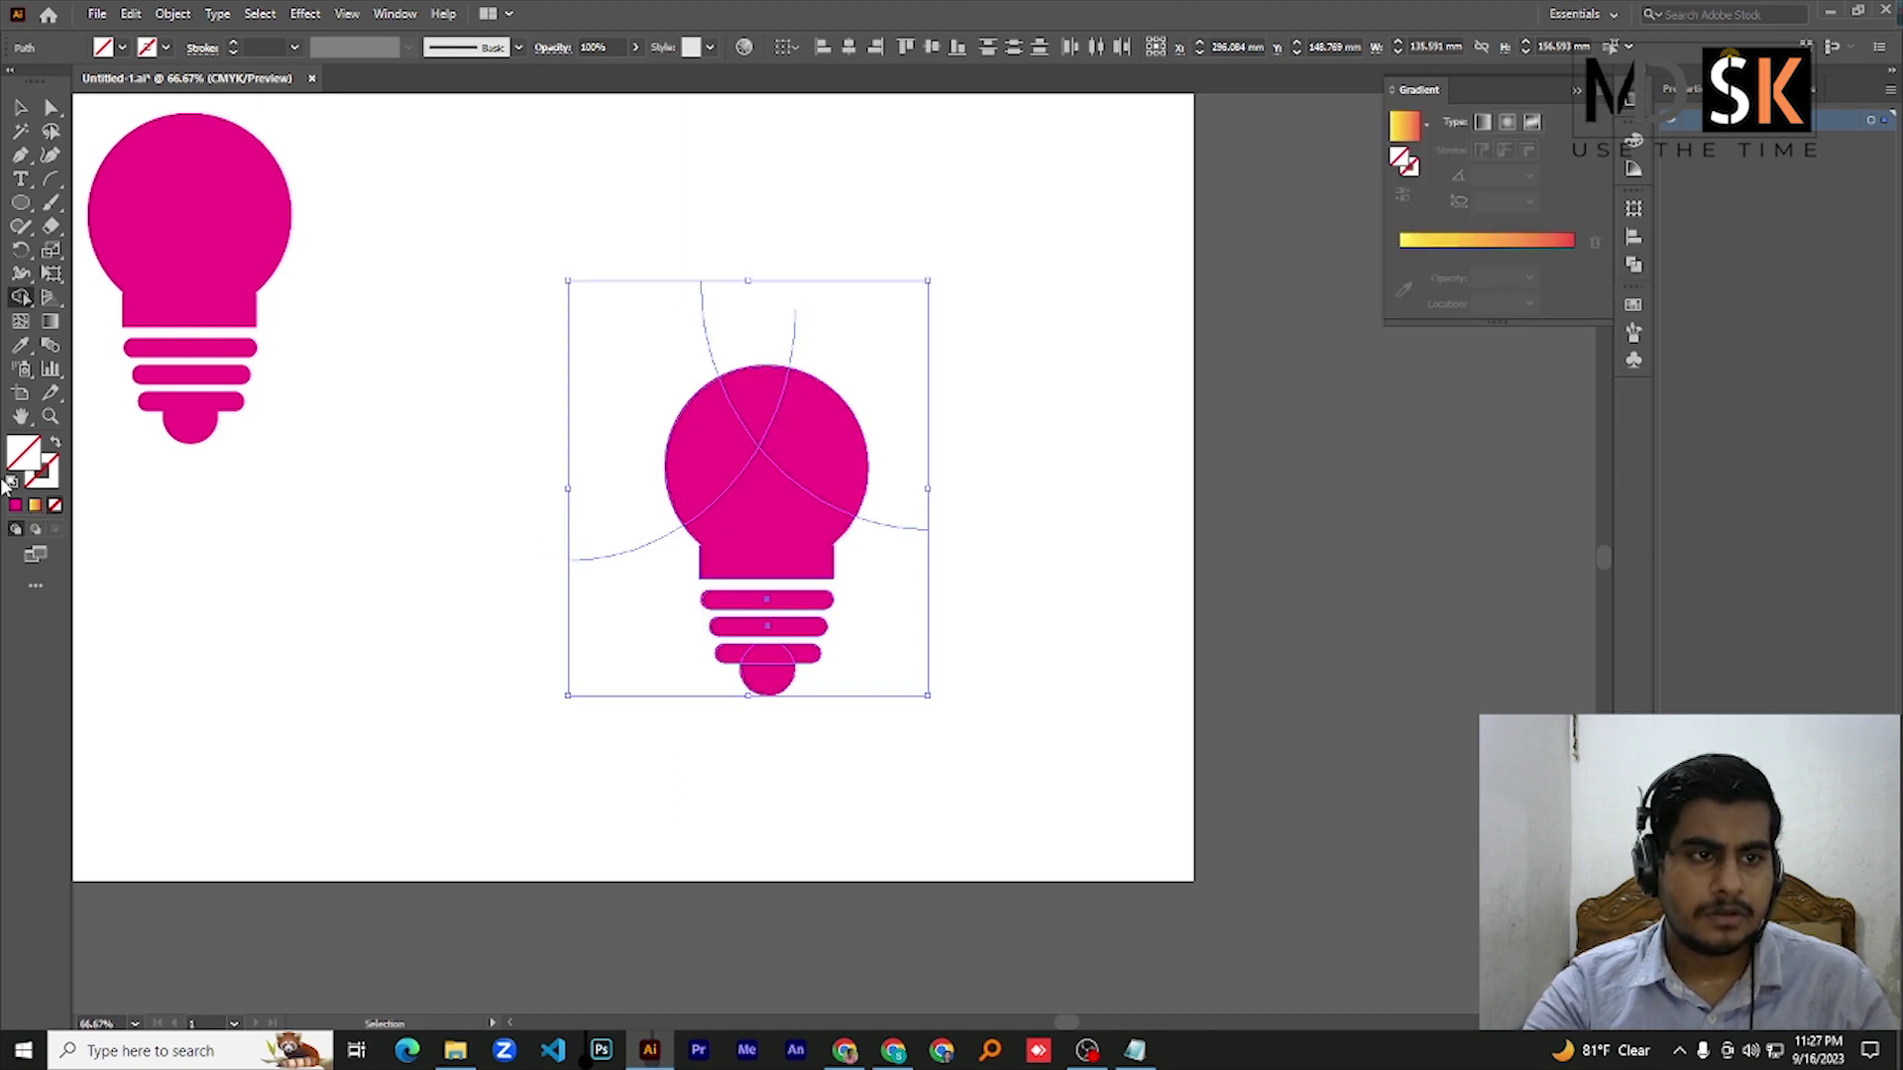
Set the fill to a medium blue (about C 94%, M 78%, Y 0%, K 0%) and apply it to the bulb's lower head region with Shape Builder
{"action": "left_click", "coordinate": [15, 505]}
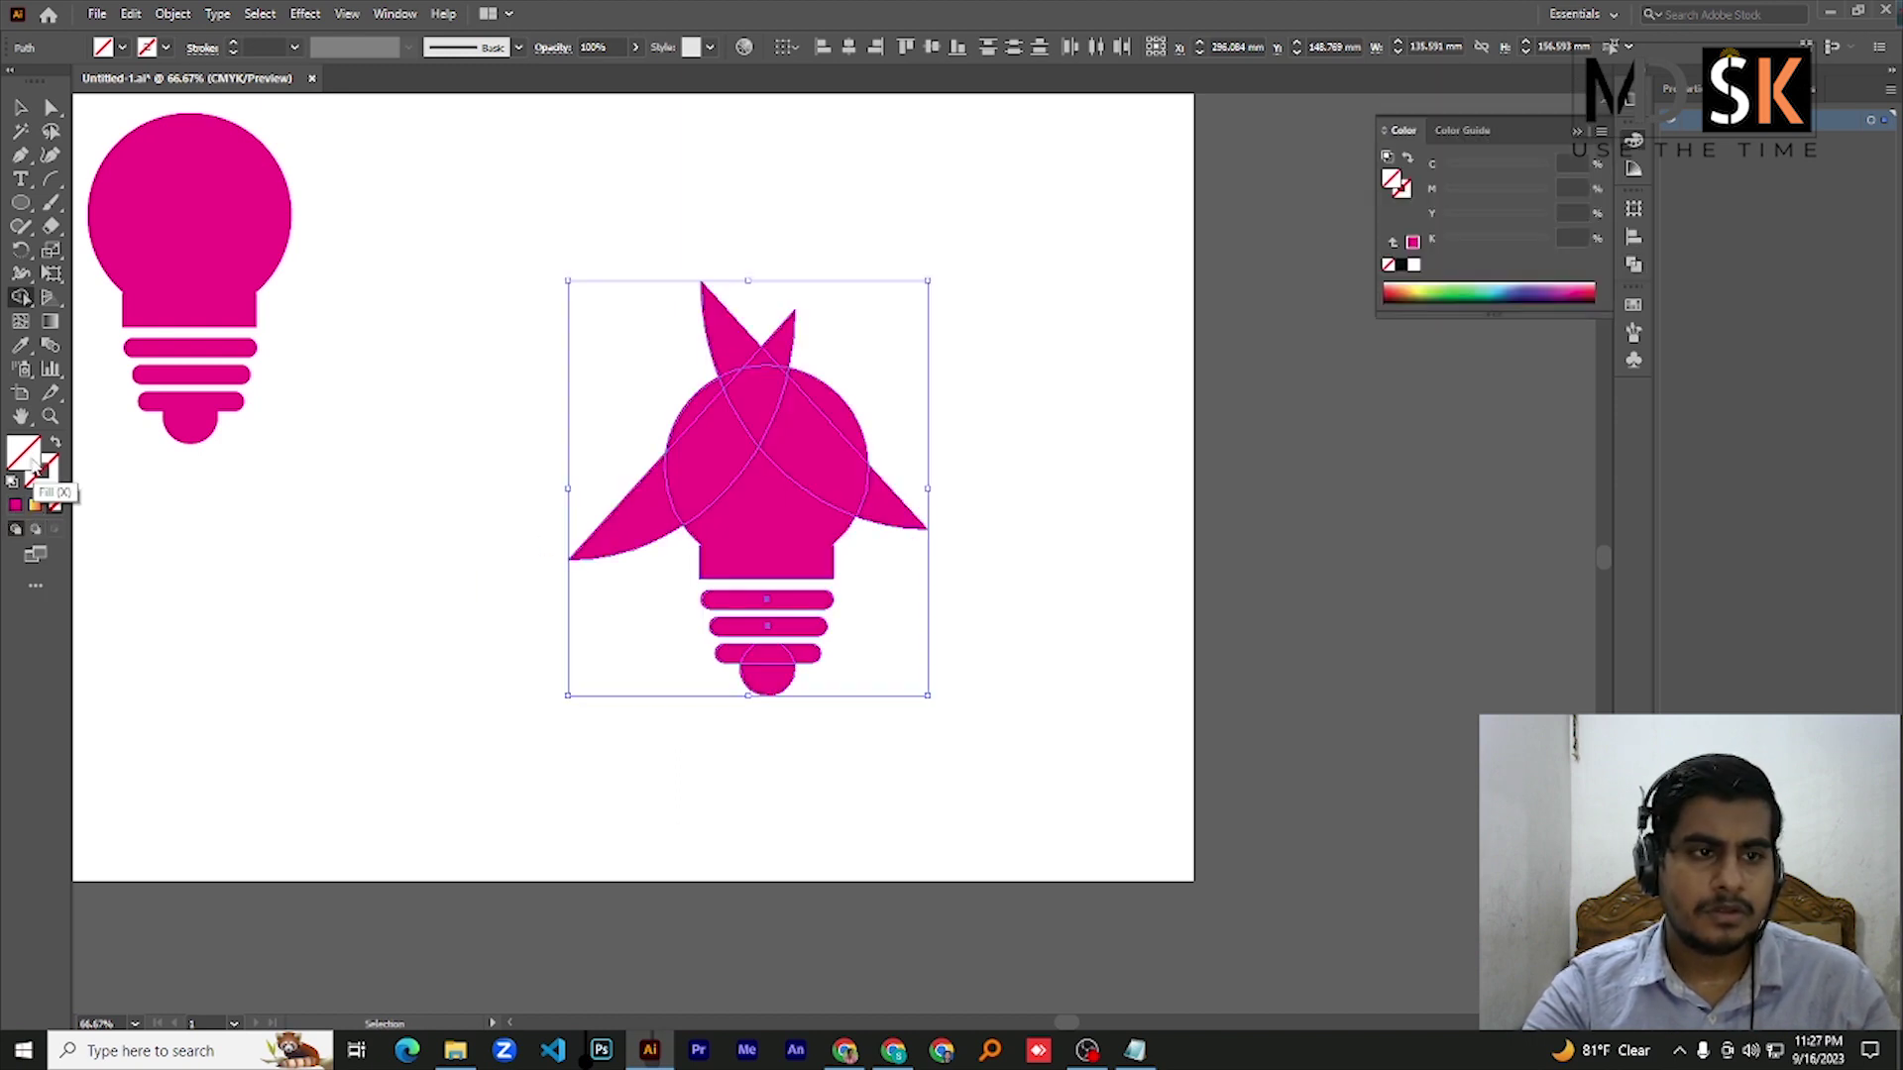
{"action": "double_click", "coordinate": [24, 462]}
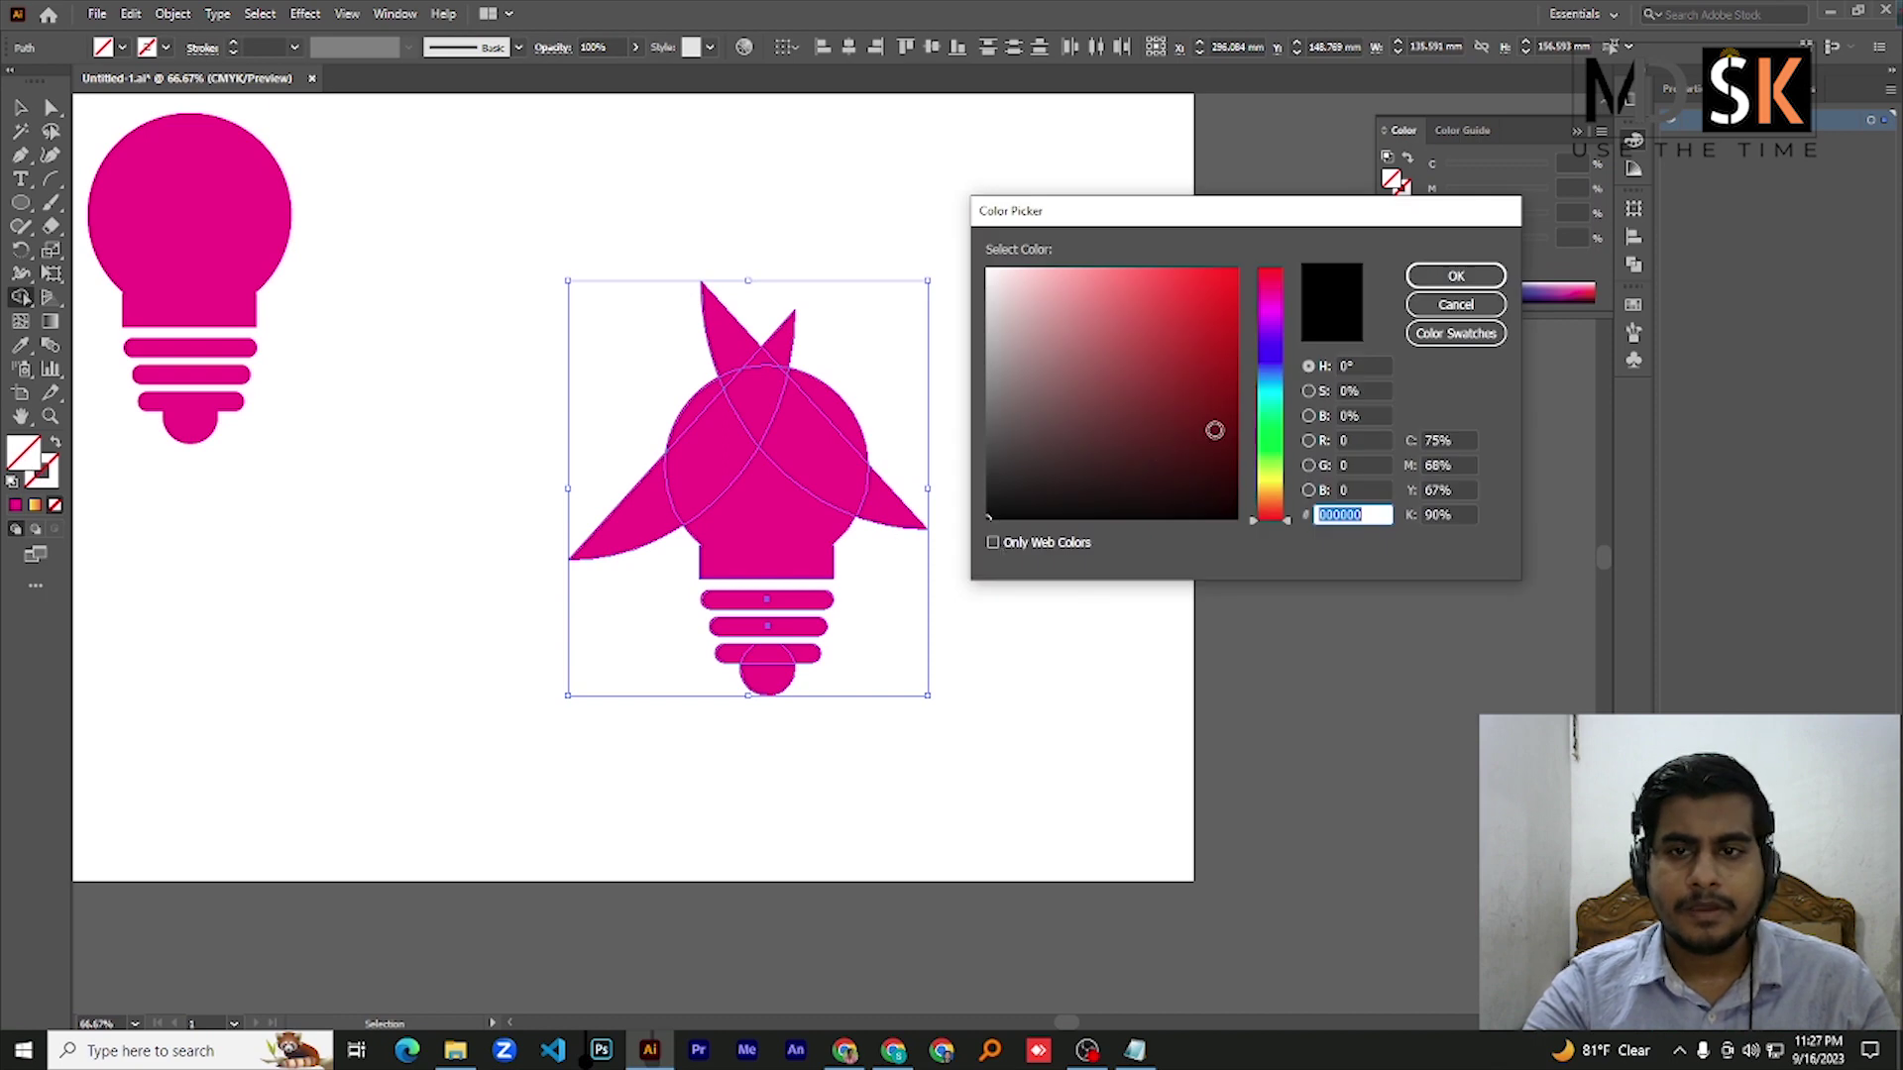
{"action": "left_click", "coordinate": [1215, 387]}
{"action": "left_click_drag", "start_coordinate": [1285, 391], "coordinate": [1285, 366]}
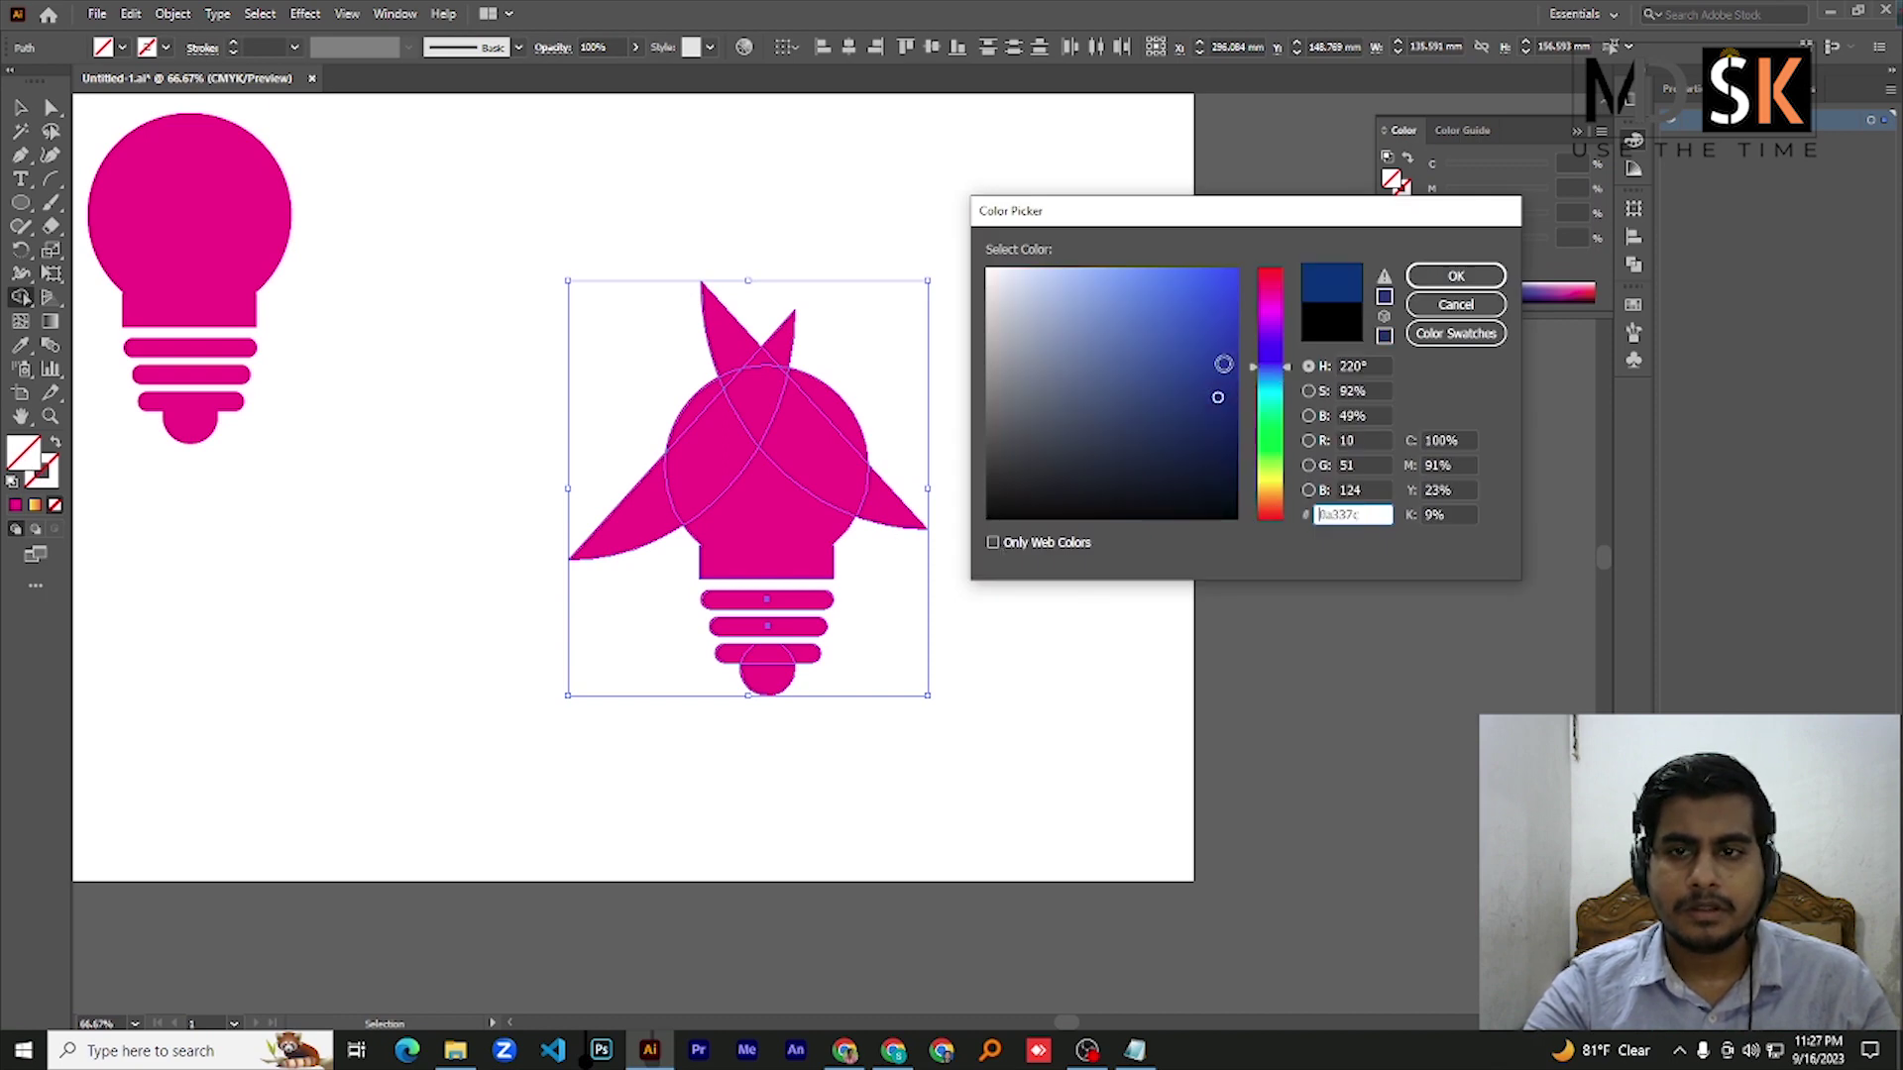
{"action": "left_click", "coordinate": [1202, 349]}
{"action": "left_click", "coordinate": [1455, 275]}
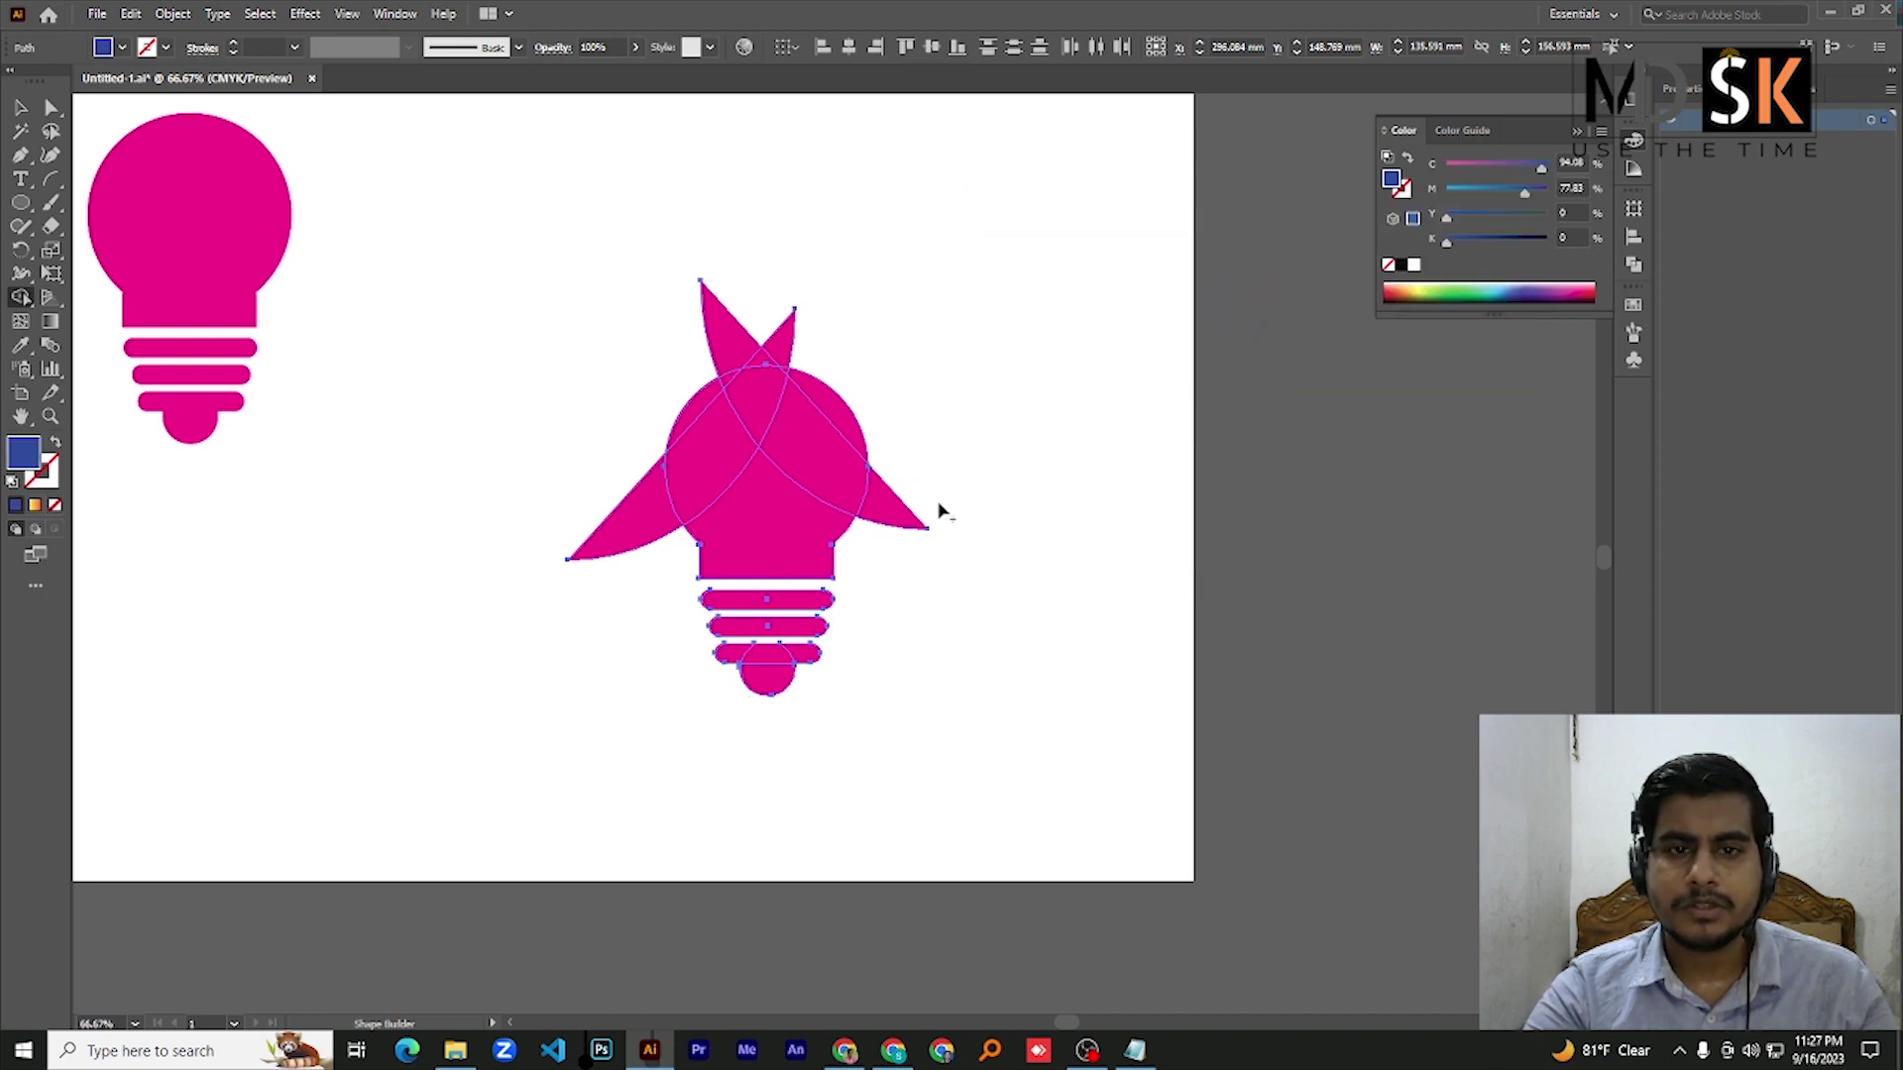
{"action": "left_click", "coordinate": [758, 510]}
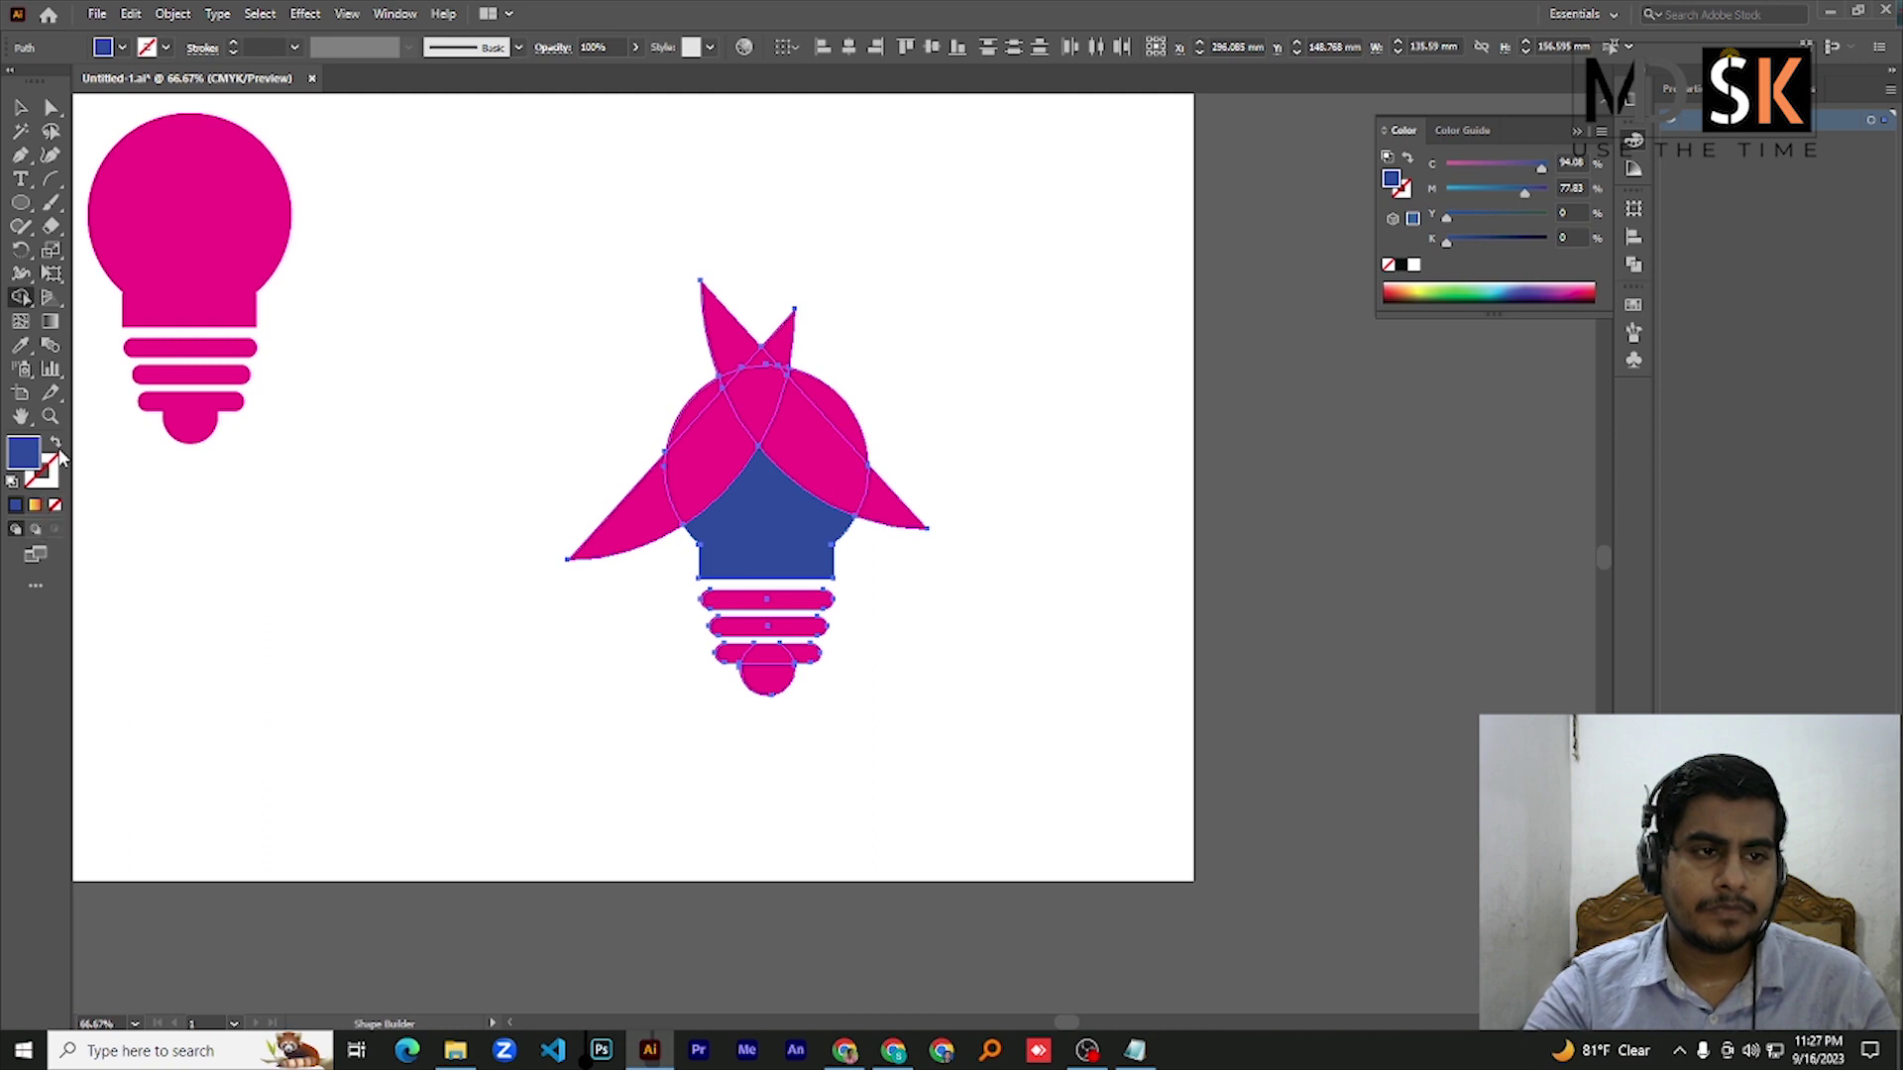
Choose a light cyan fill and apply it to the left section of the bulb's head, including its outer sliver, with Shape Builder
{"action": "left_click", "coordinate": [35, 507]}
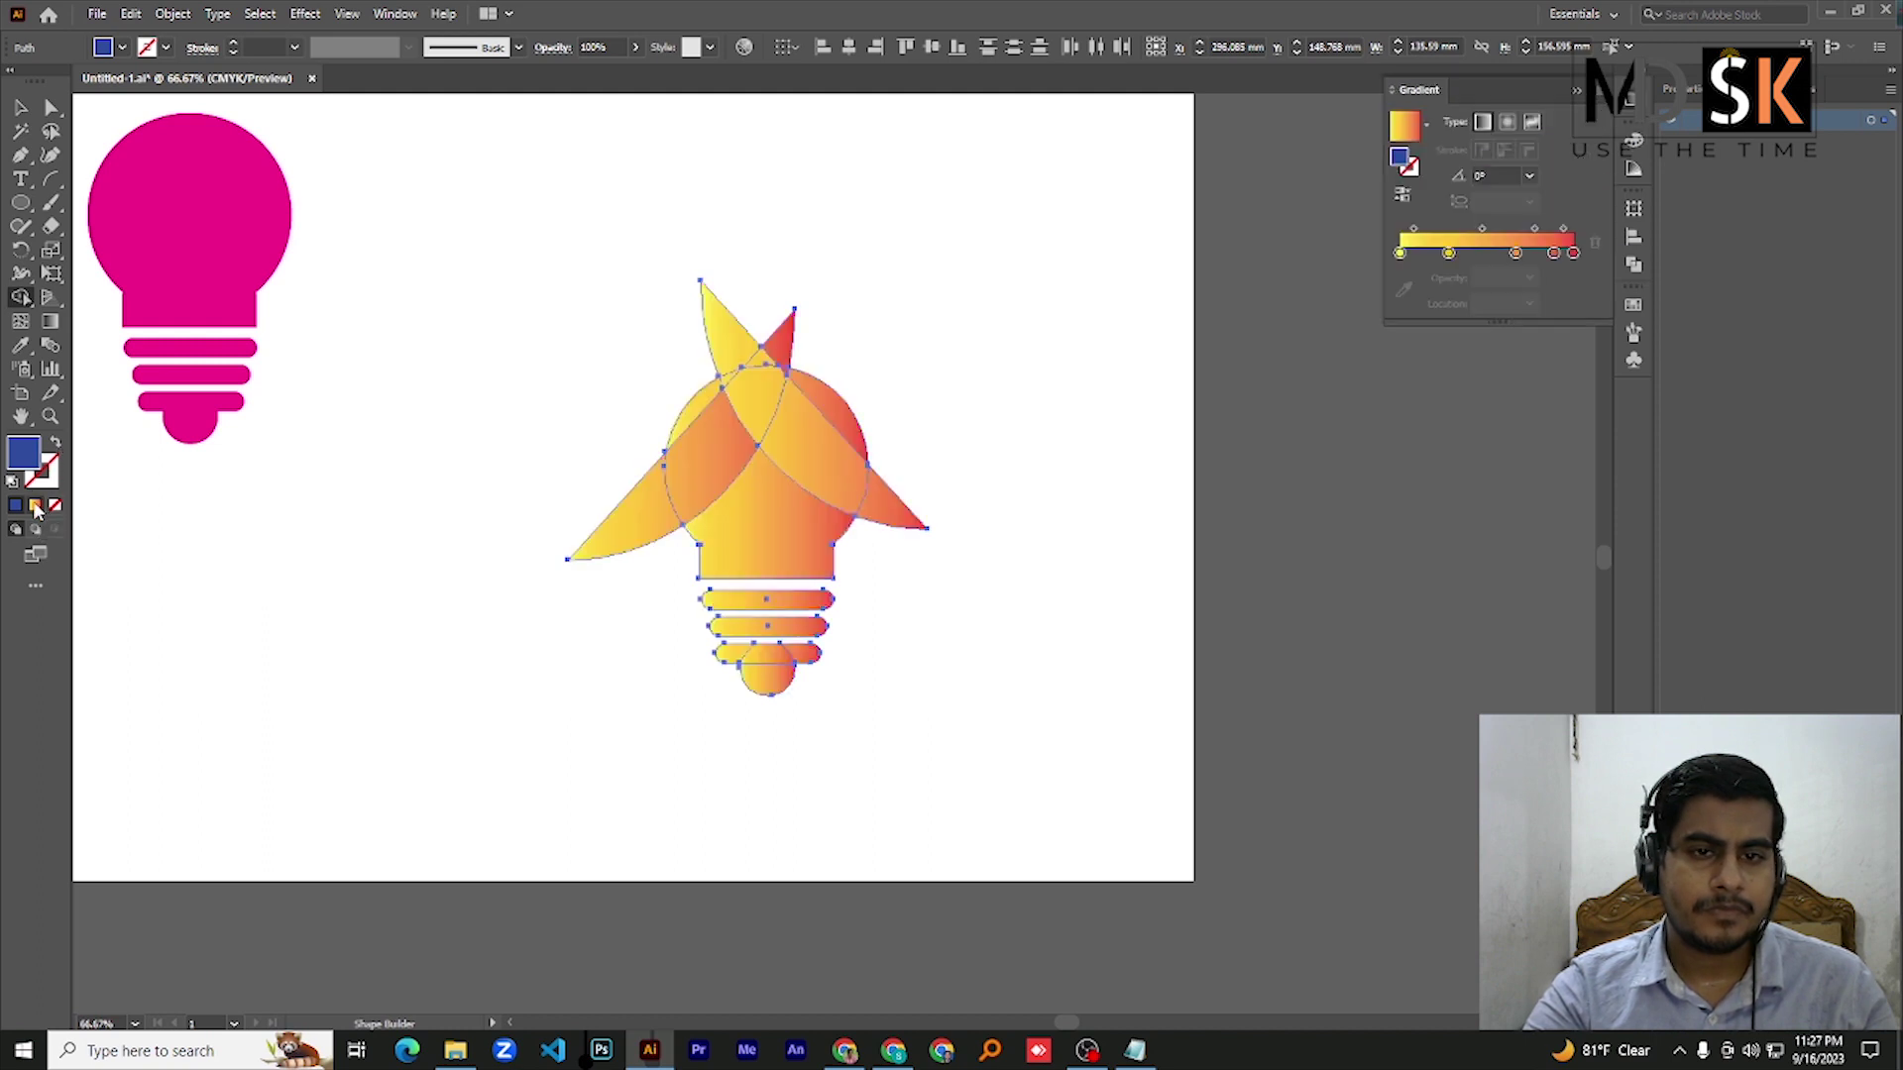
{"action": "key", "text": "ctrl+z"}
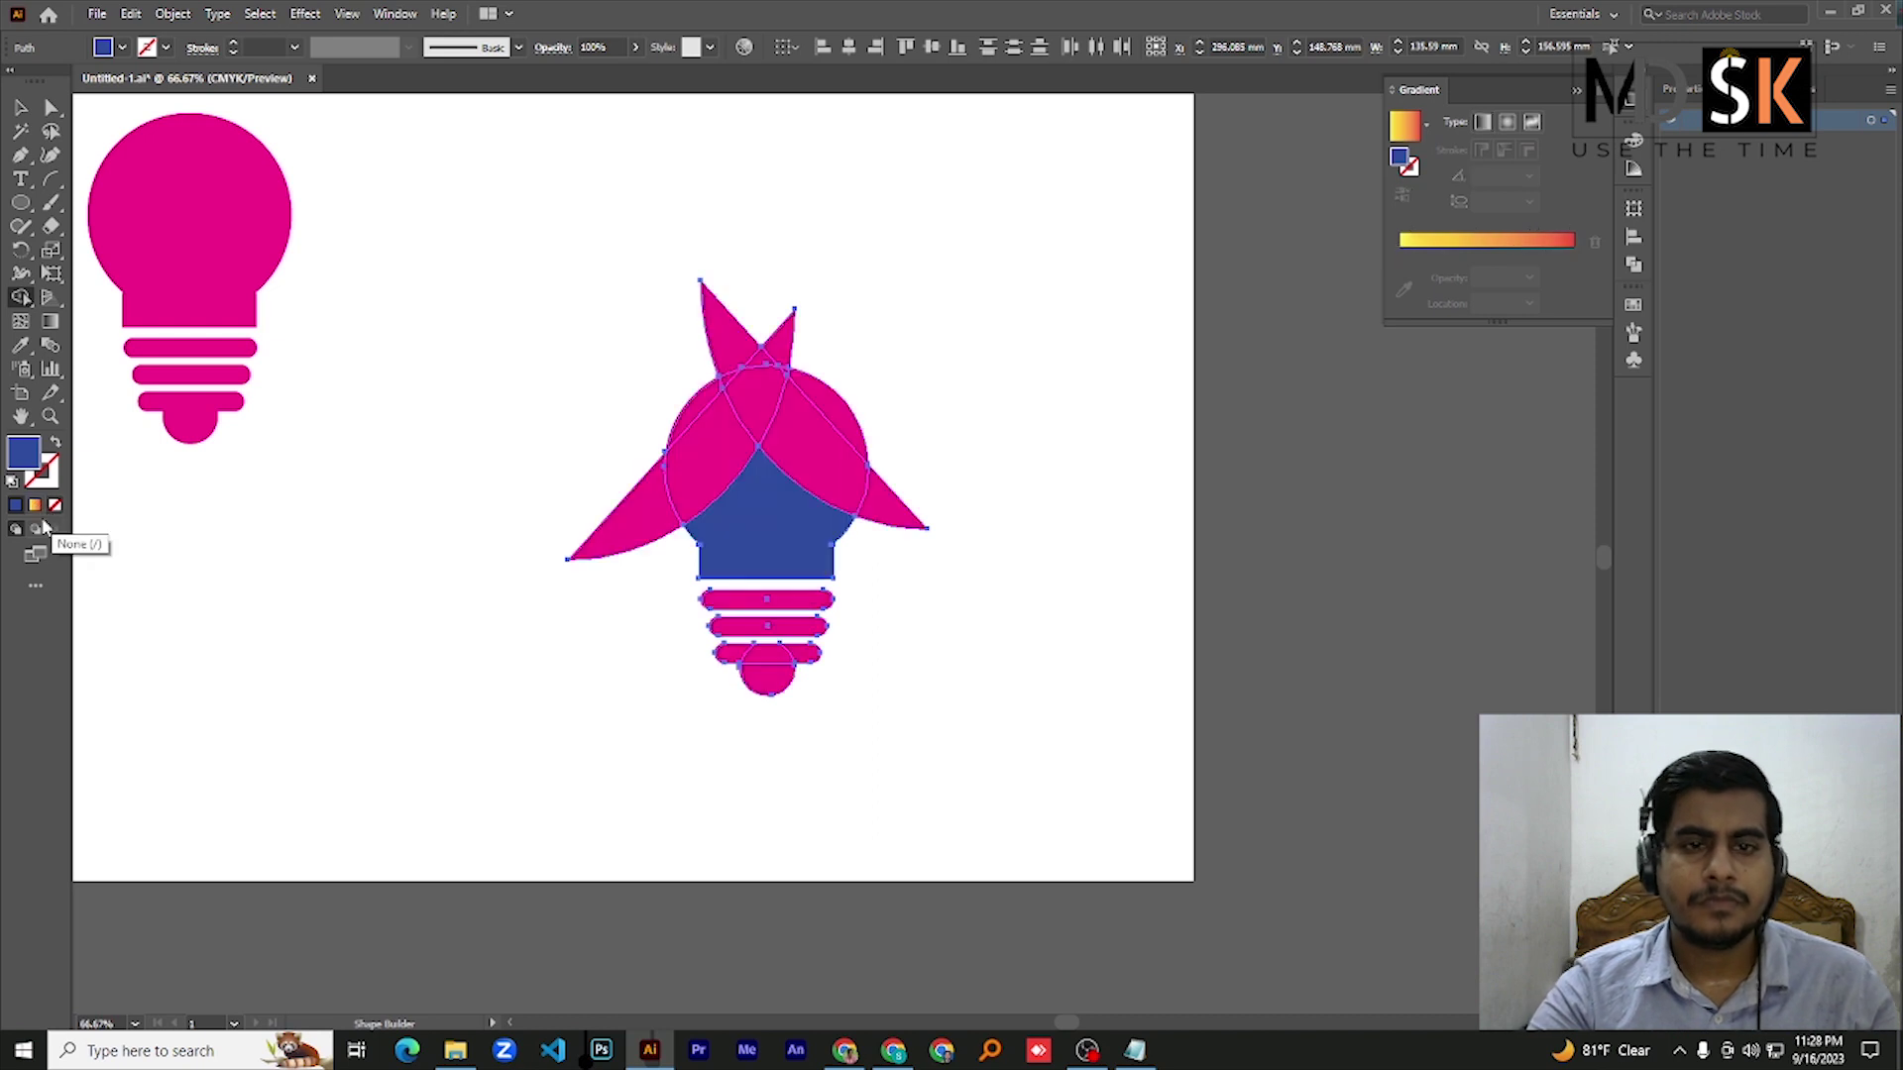
{"action": "double_click", "coordinate": [24, 453]}
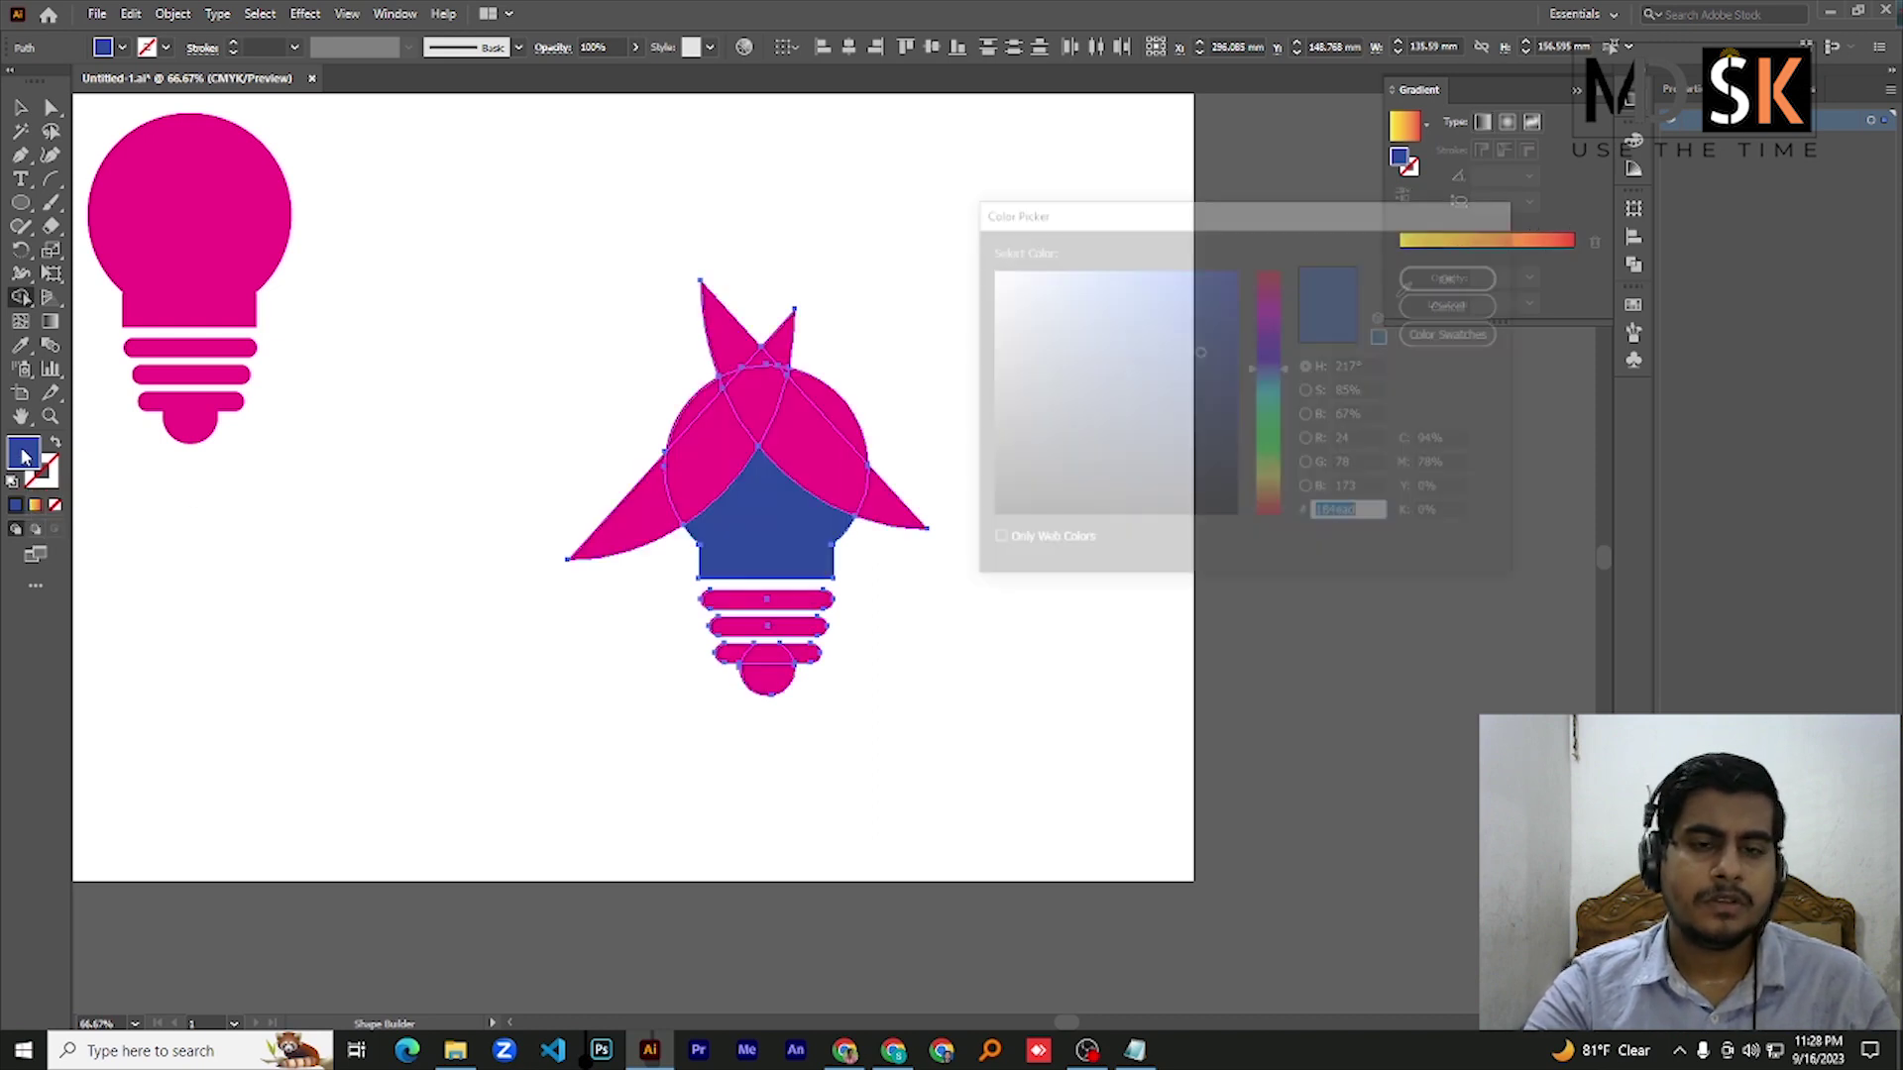
{"action": "left_click", "coordinate": [1269, 384]}
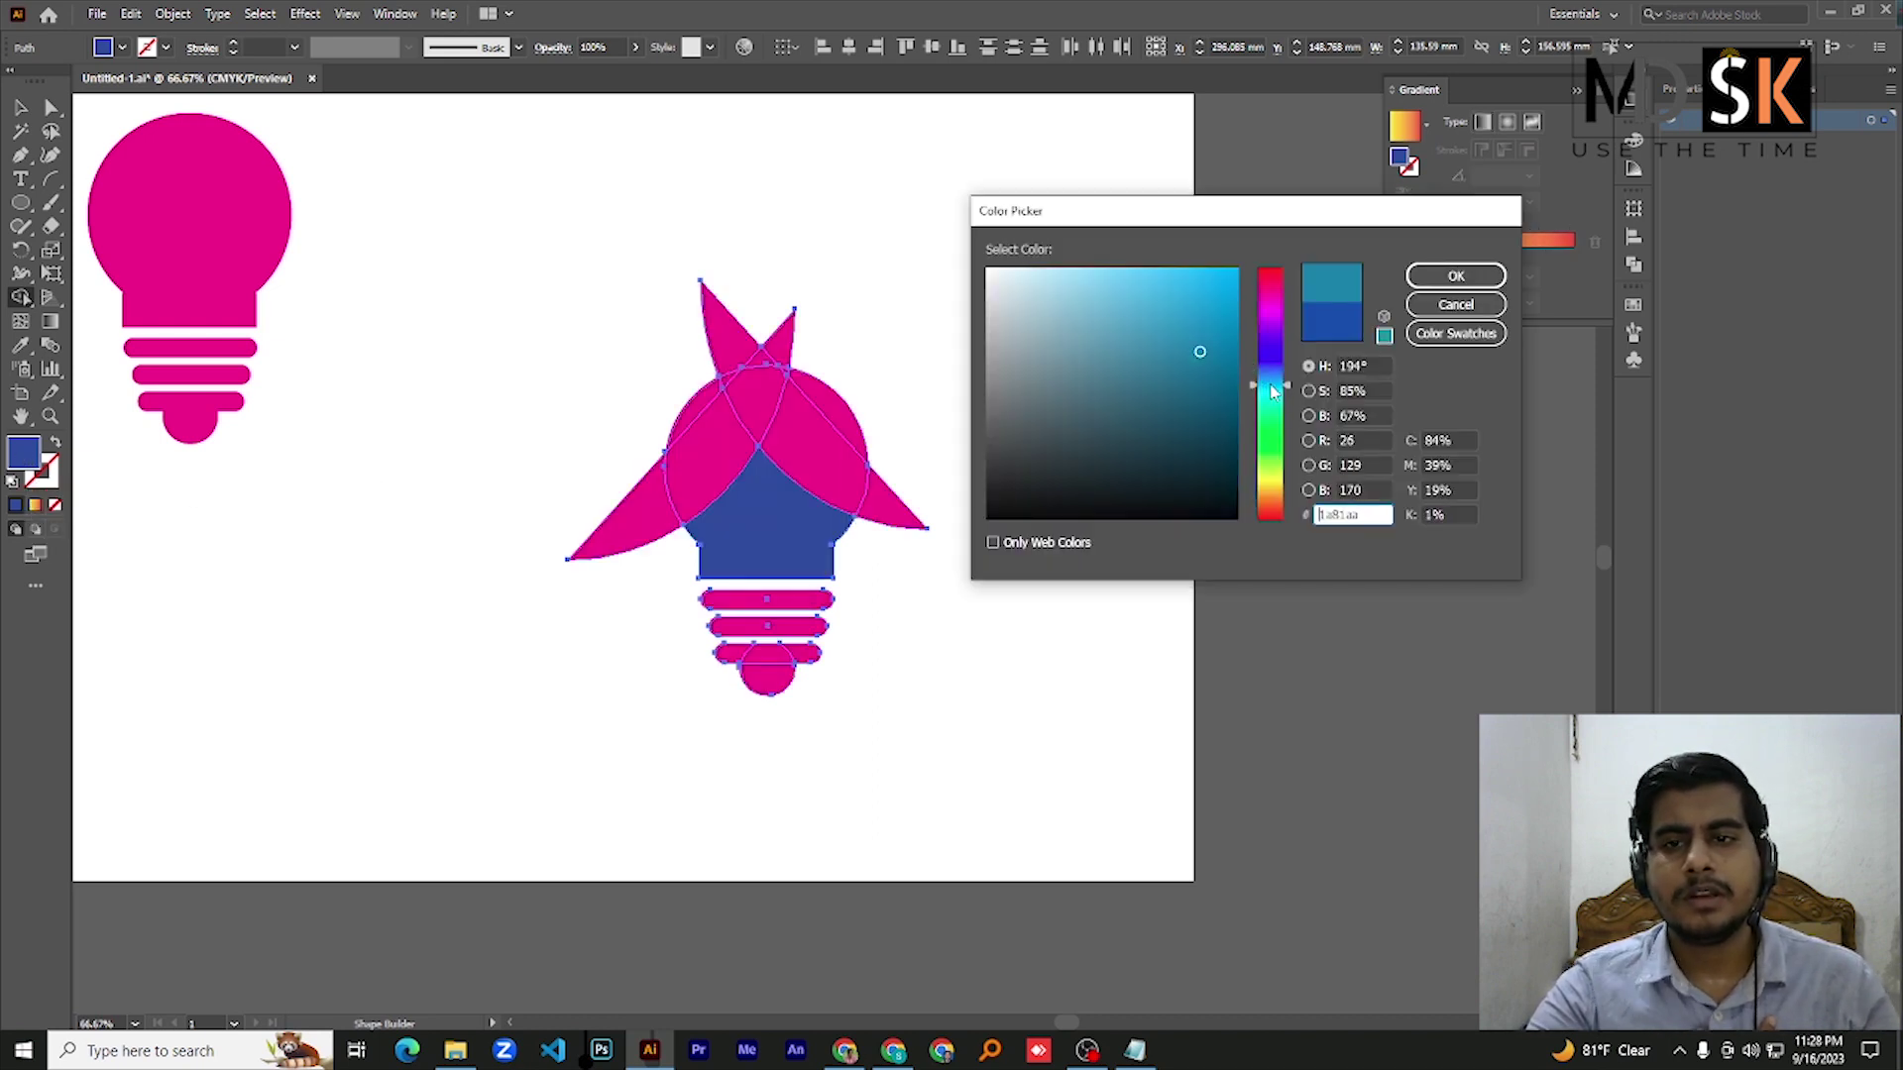
{"action": "left_click_drag", "start_coordinate": [1194, 313], "coordinate": [1232, 268]}
{"action": "left_click", "coordinate": [1455, 276]}
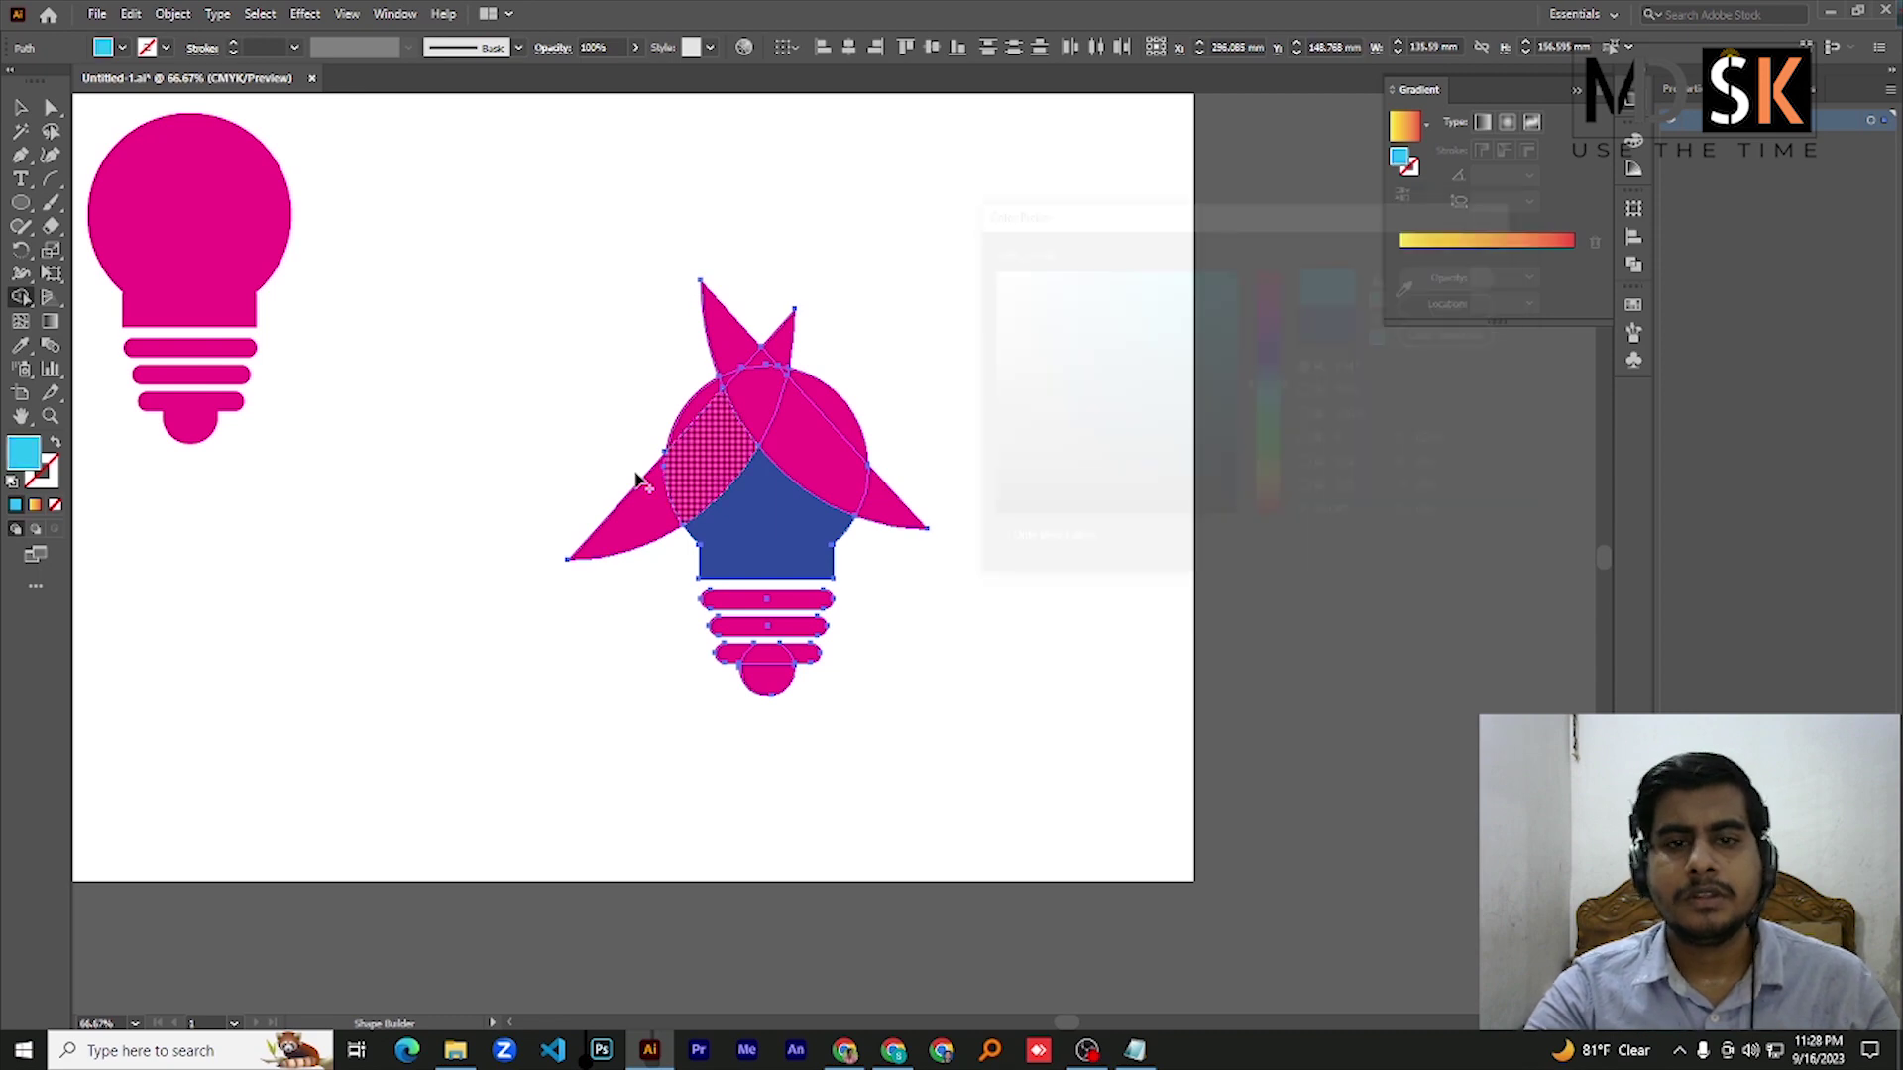
{"action": "left_click", "coordinate": [703, 451]}
{"action": "left_click", "coordinate": [692, 425]}
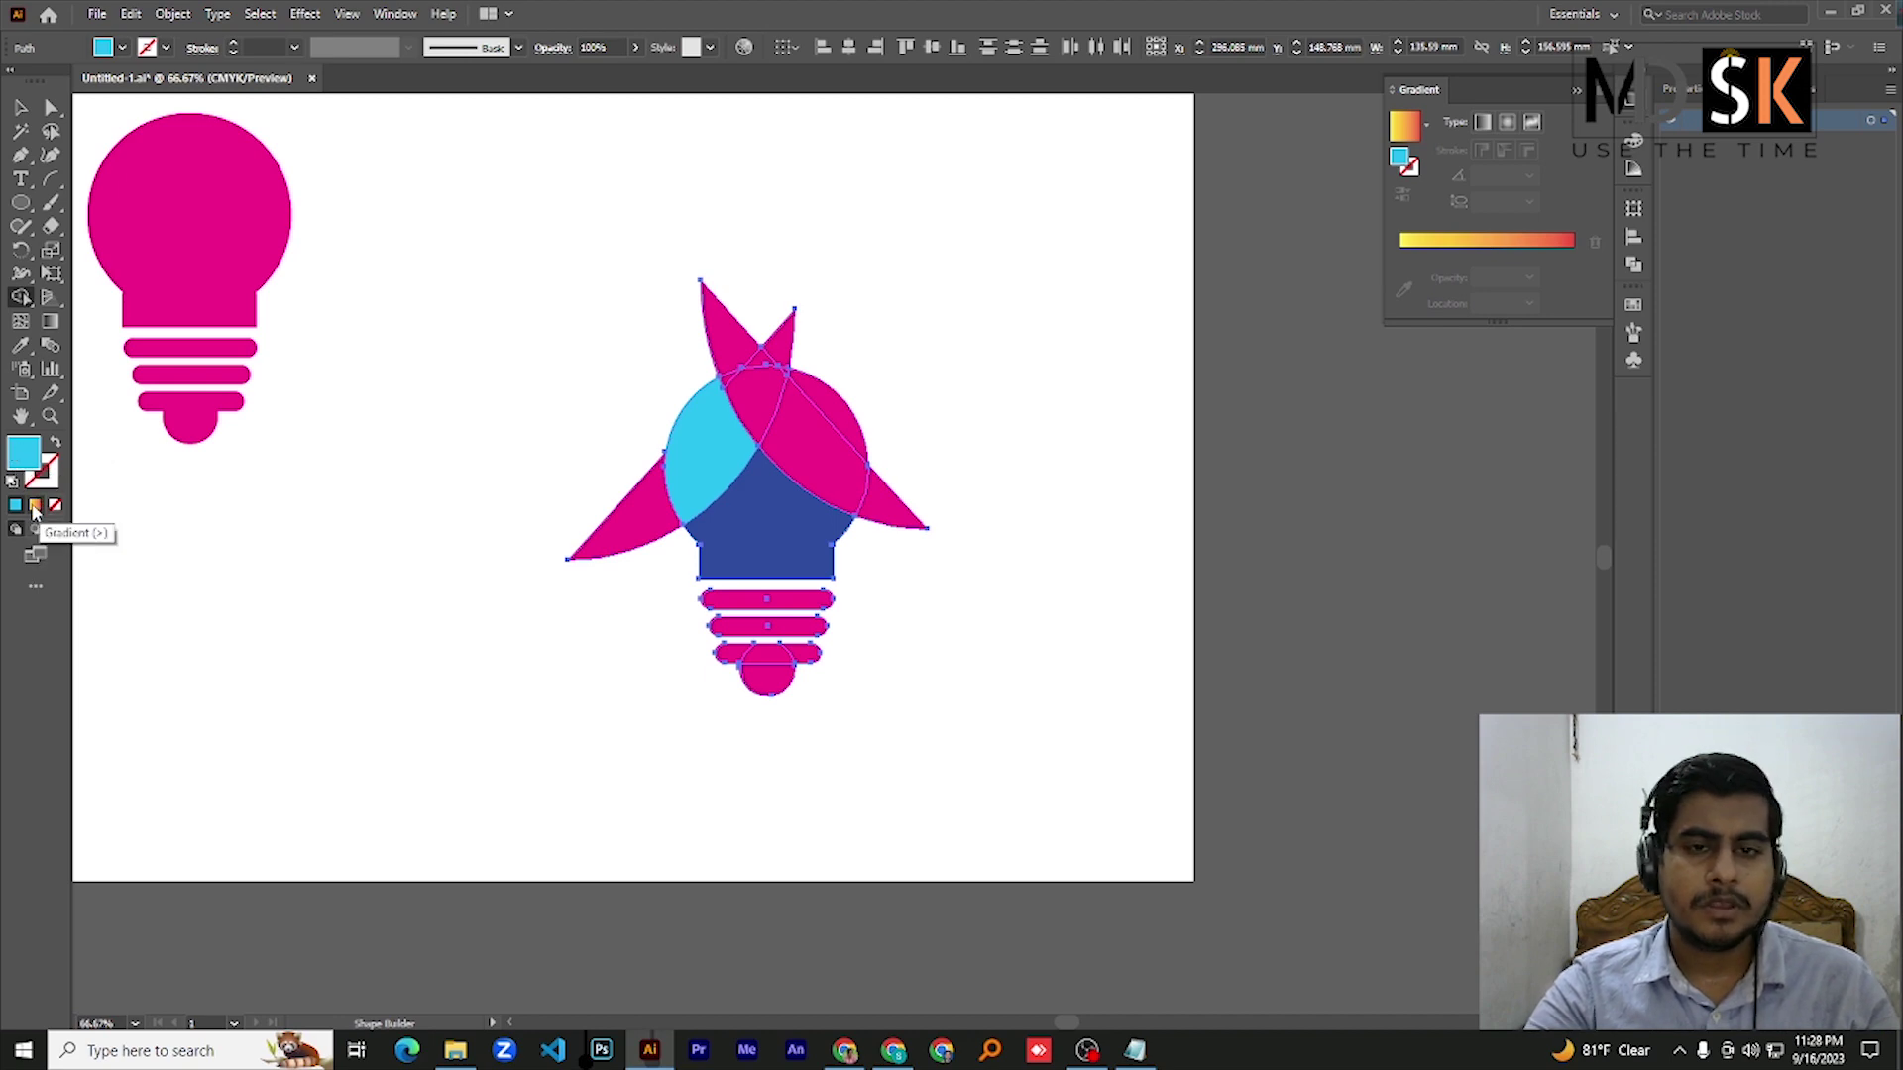
Choose a near-black fill and apply it to the right section of the bulb's head, including its outer sliver, with Shape Builder
{"action": "double_click", "coordinate": [24, 454]}
{"action": "left_click_drag", "start_coordinate": [1142, 405], "coordinate": [1217, 496]}
{"action": "left_click", "coordinate": [1456, 275]}
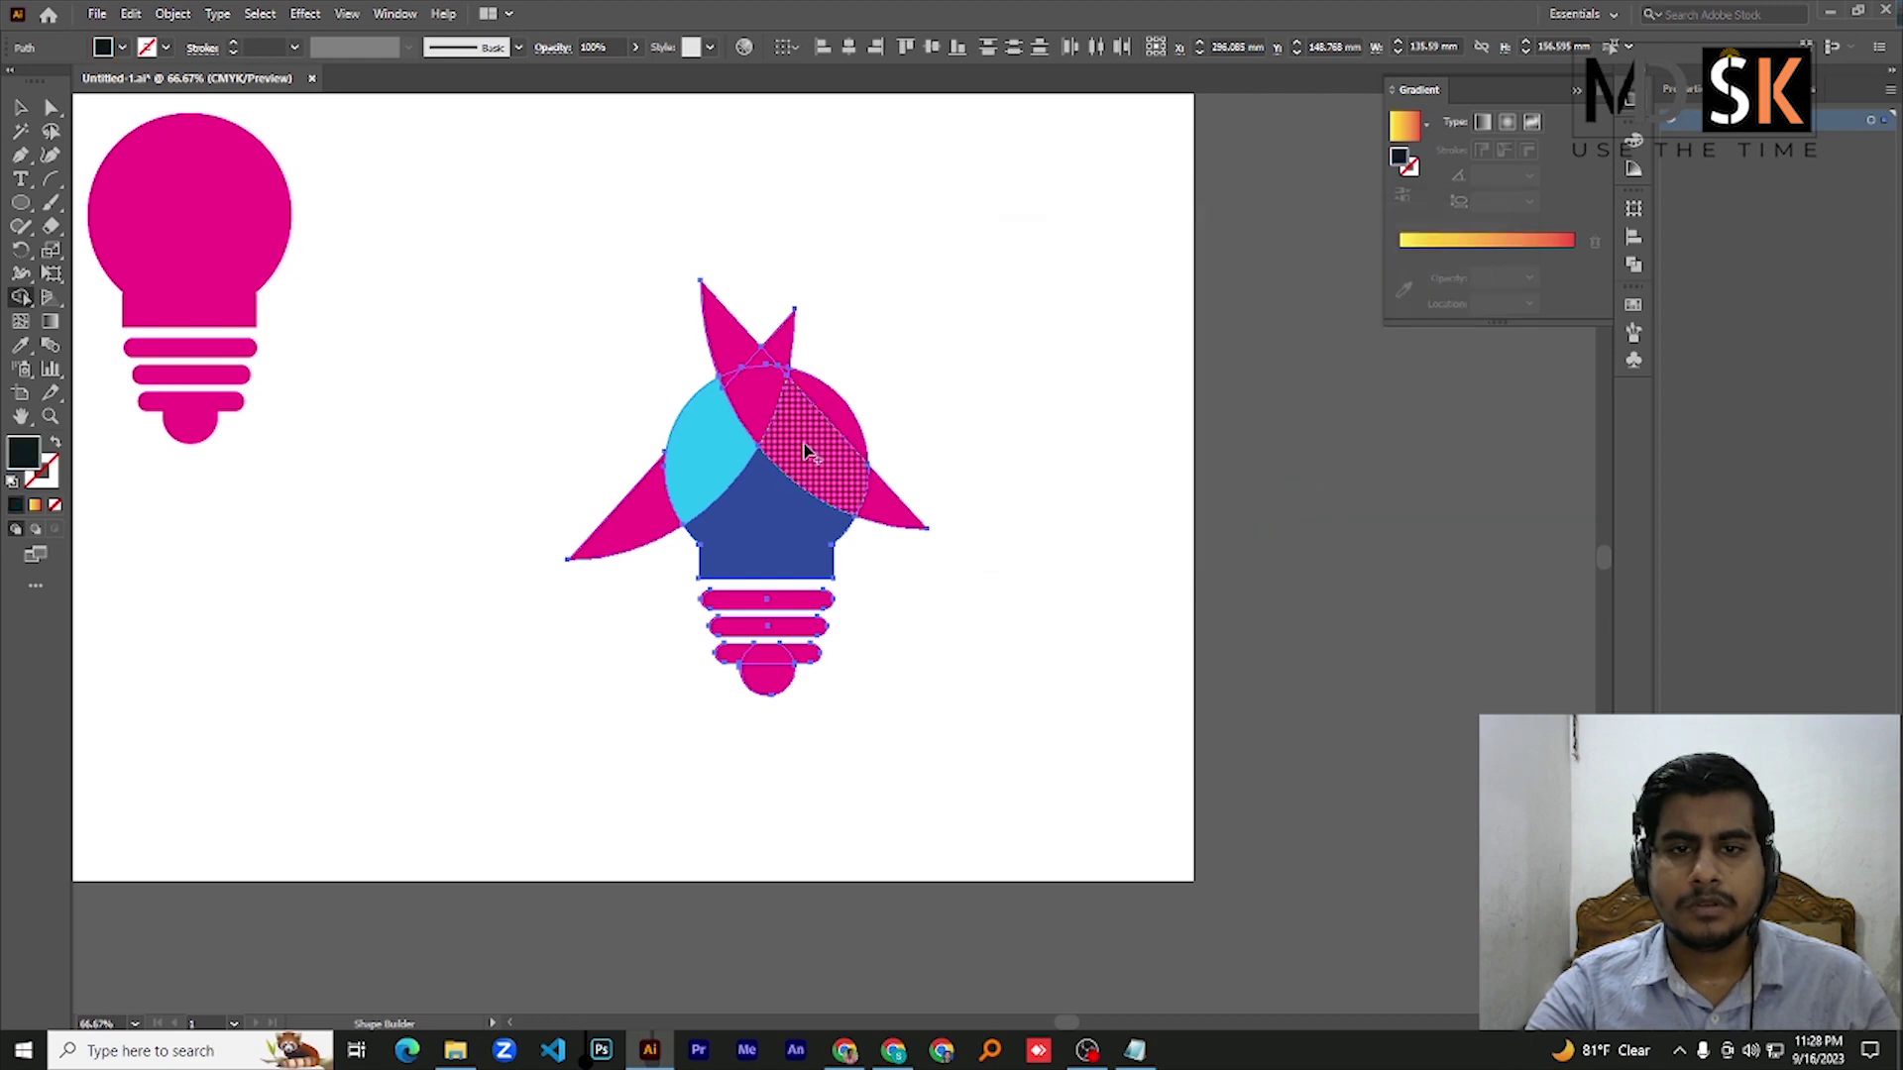
{"action": "left_click", "coordinate": [831, 416]}
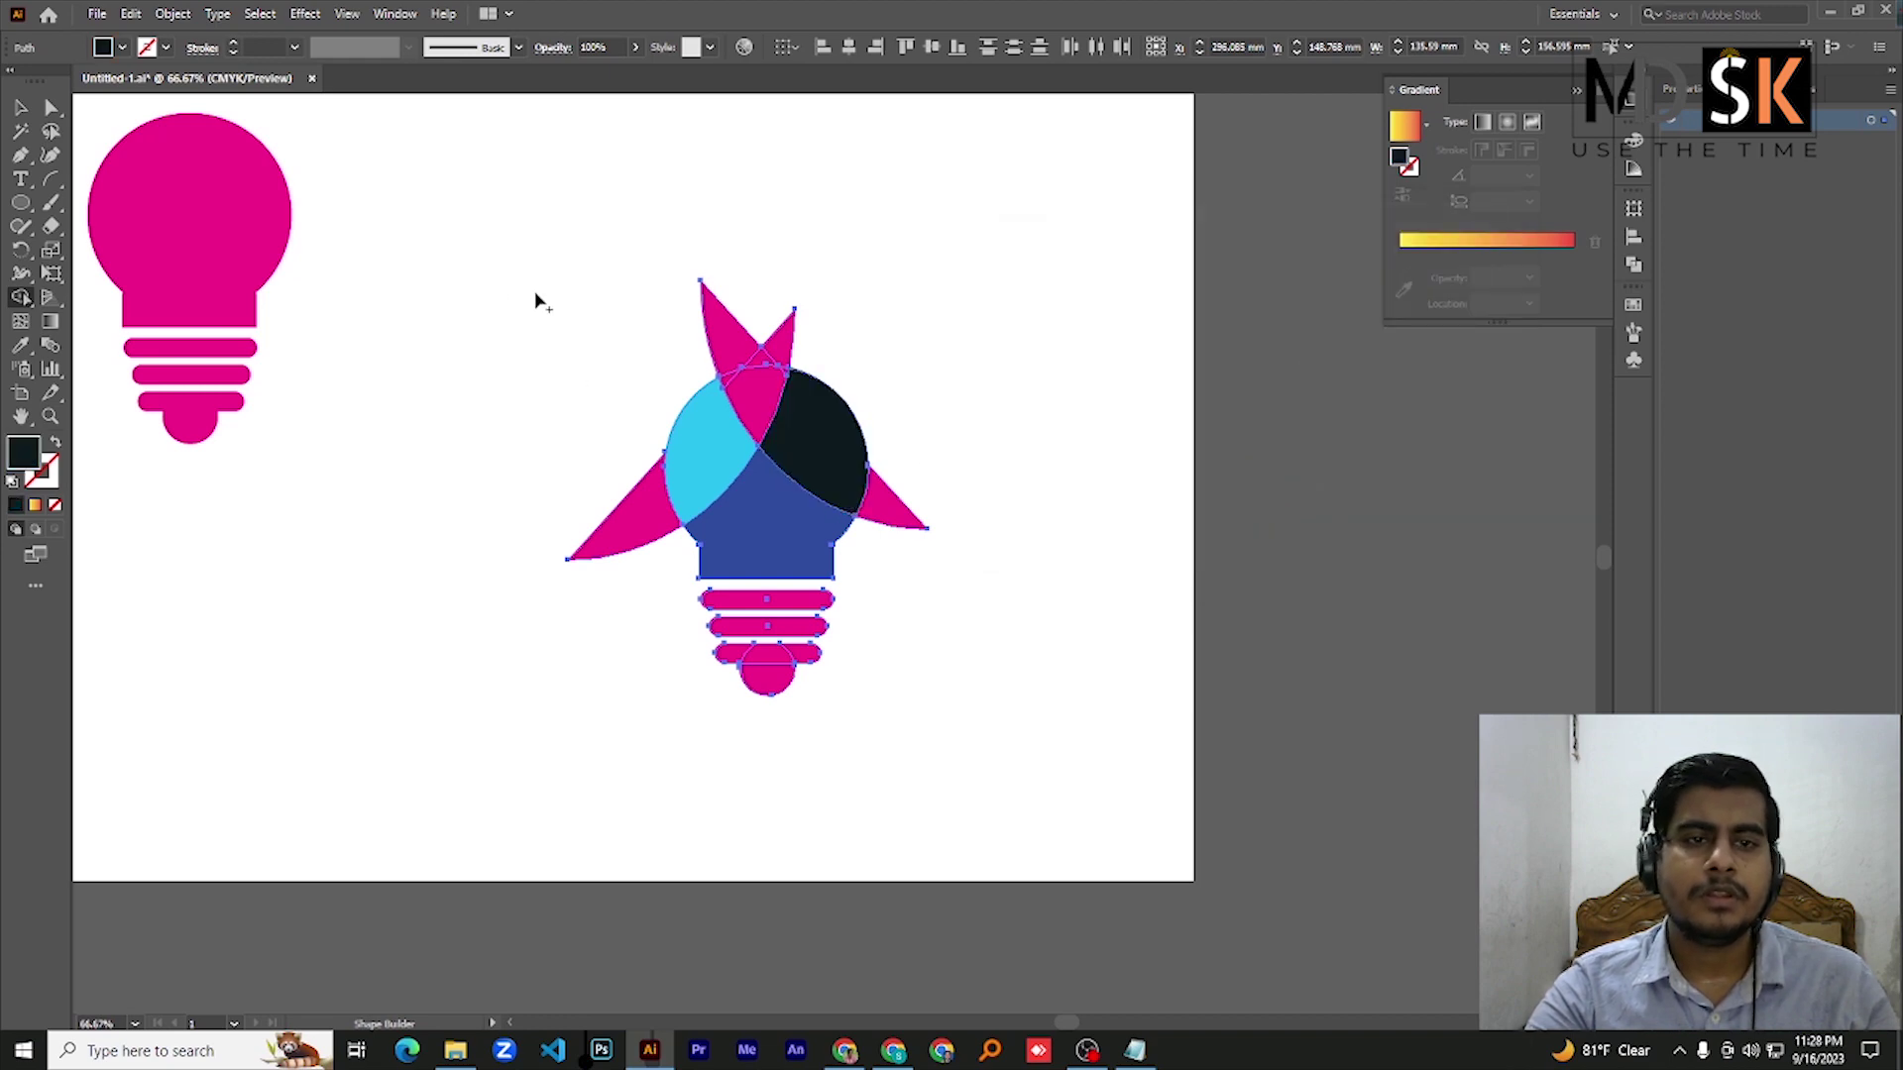
Delete the leftover magenta arc pieces that stick out above, left and right of the bulb's head
{"action": "left_click", "coordinate": [19, 107]}
{"action": "left_click", "coordinate": [532, 303]}
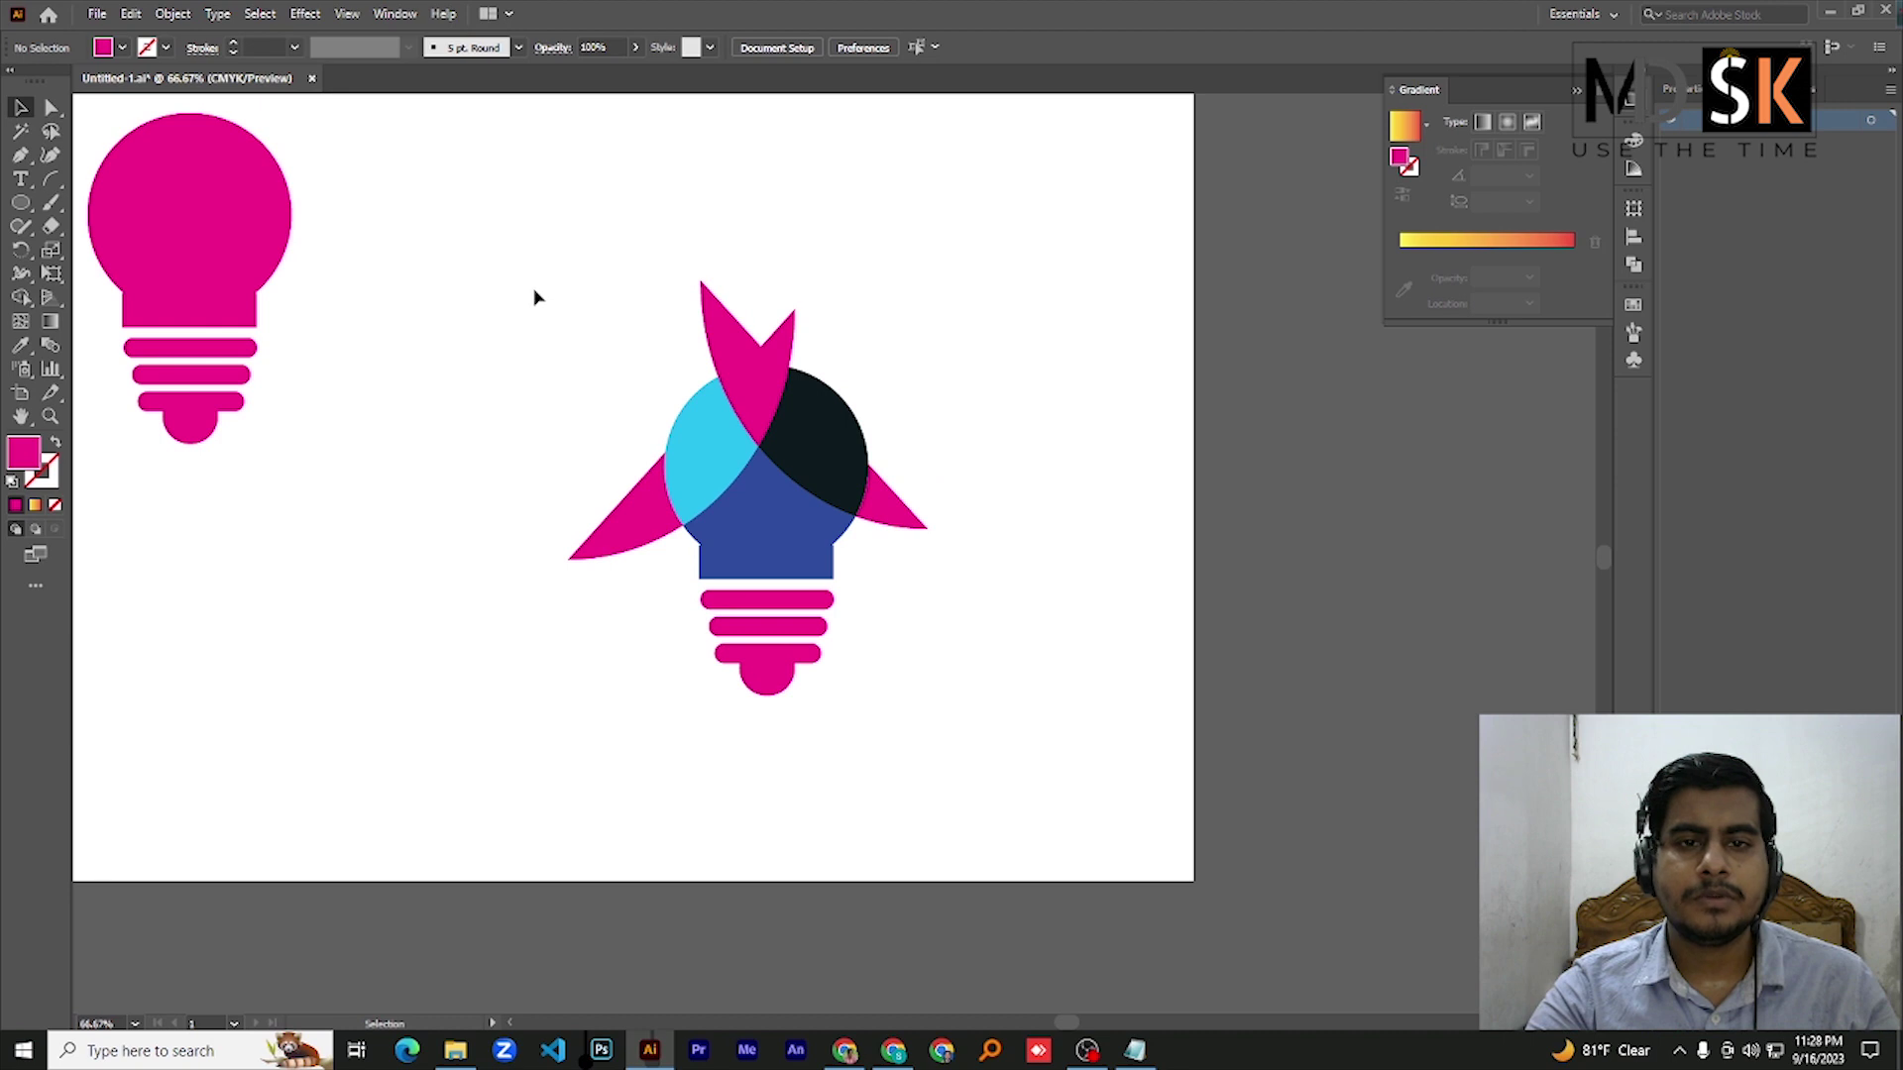
{"action": "left_click_drag", "start_coordinate": [605, 281], "coordinate": [835, 343]}
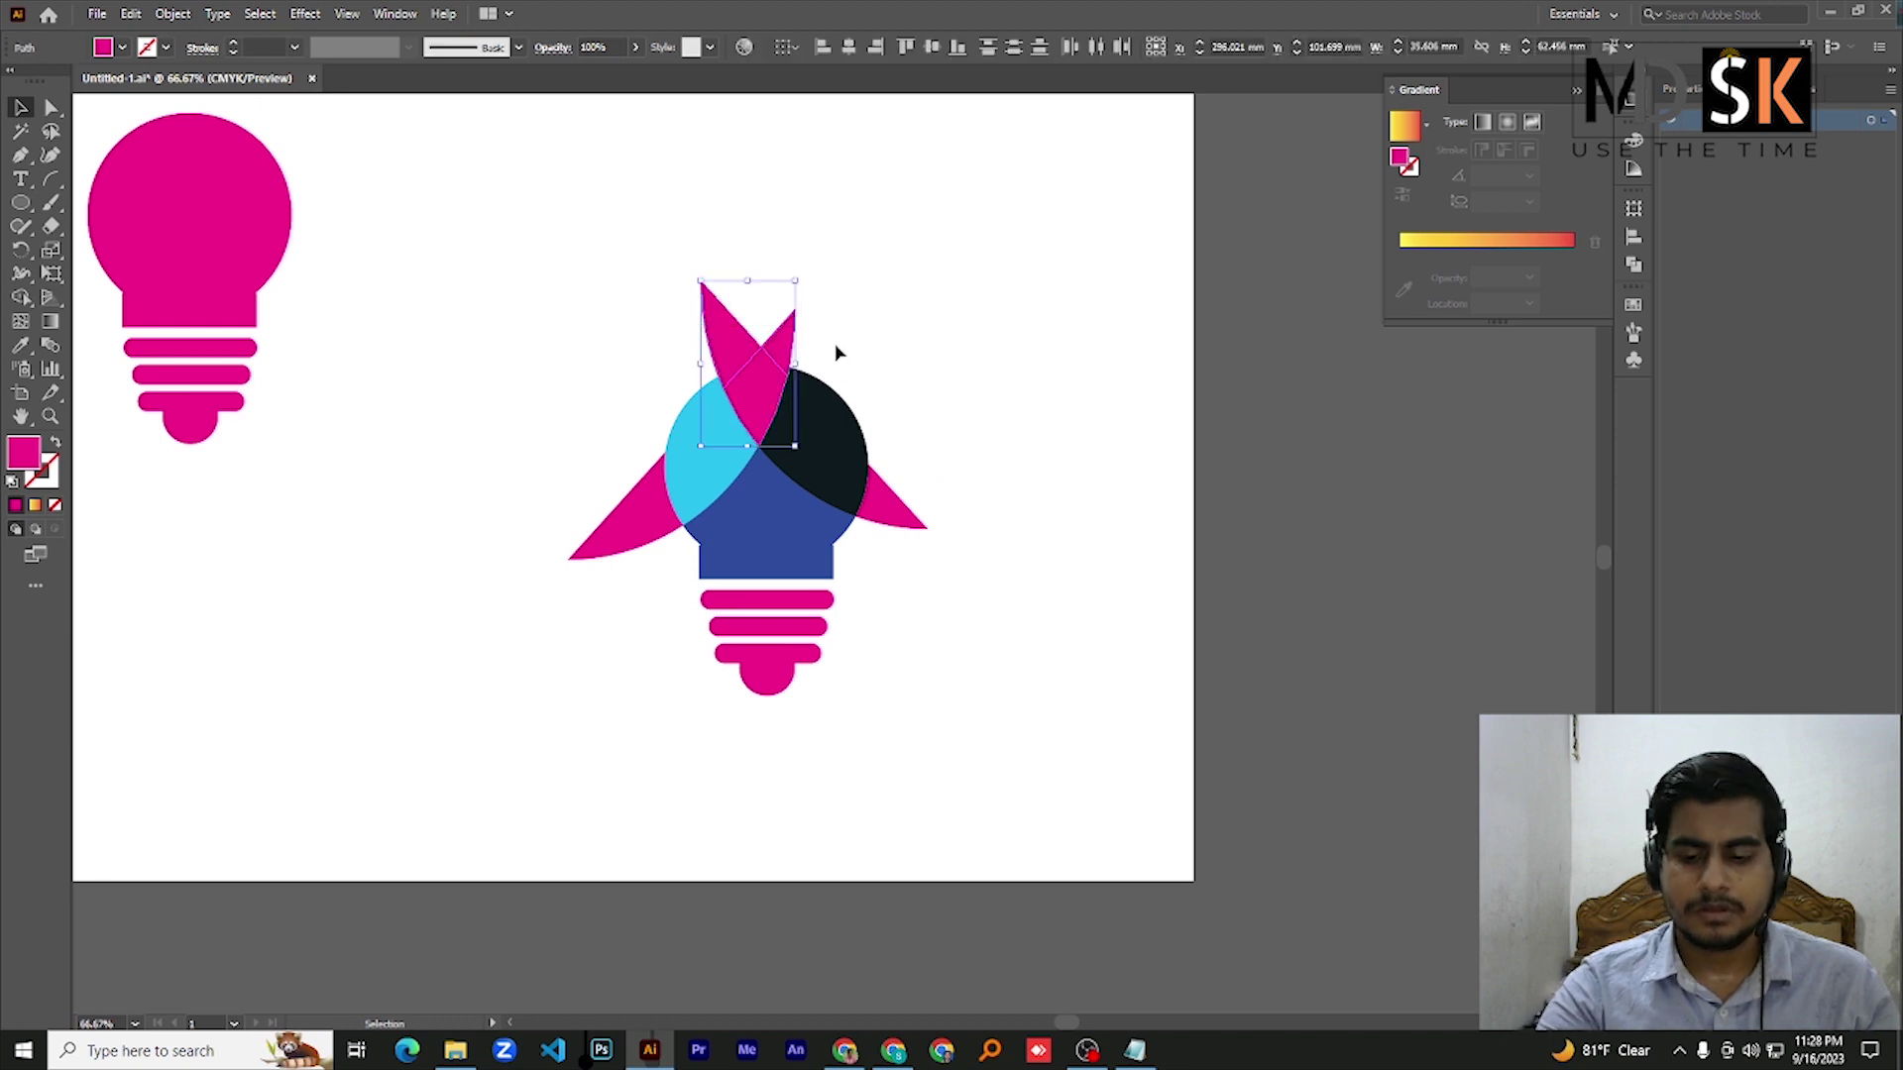
{"action": "key", "text": "Delete"}
{"action": "left_click_drag", "start_coordinate": [574, 500], "coordinate": [645, 603]}
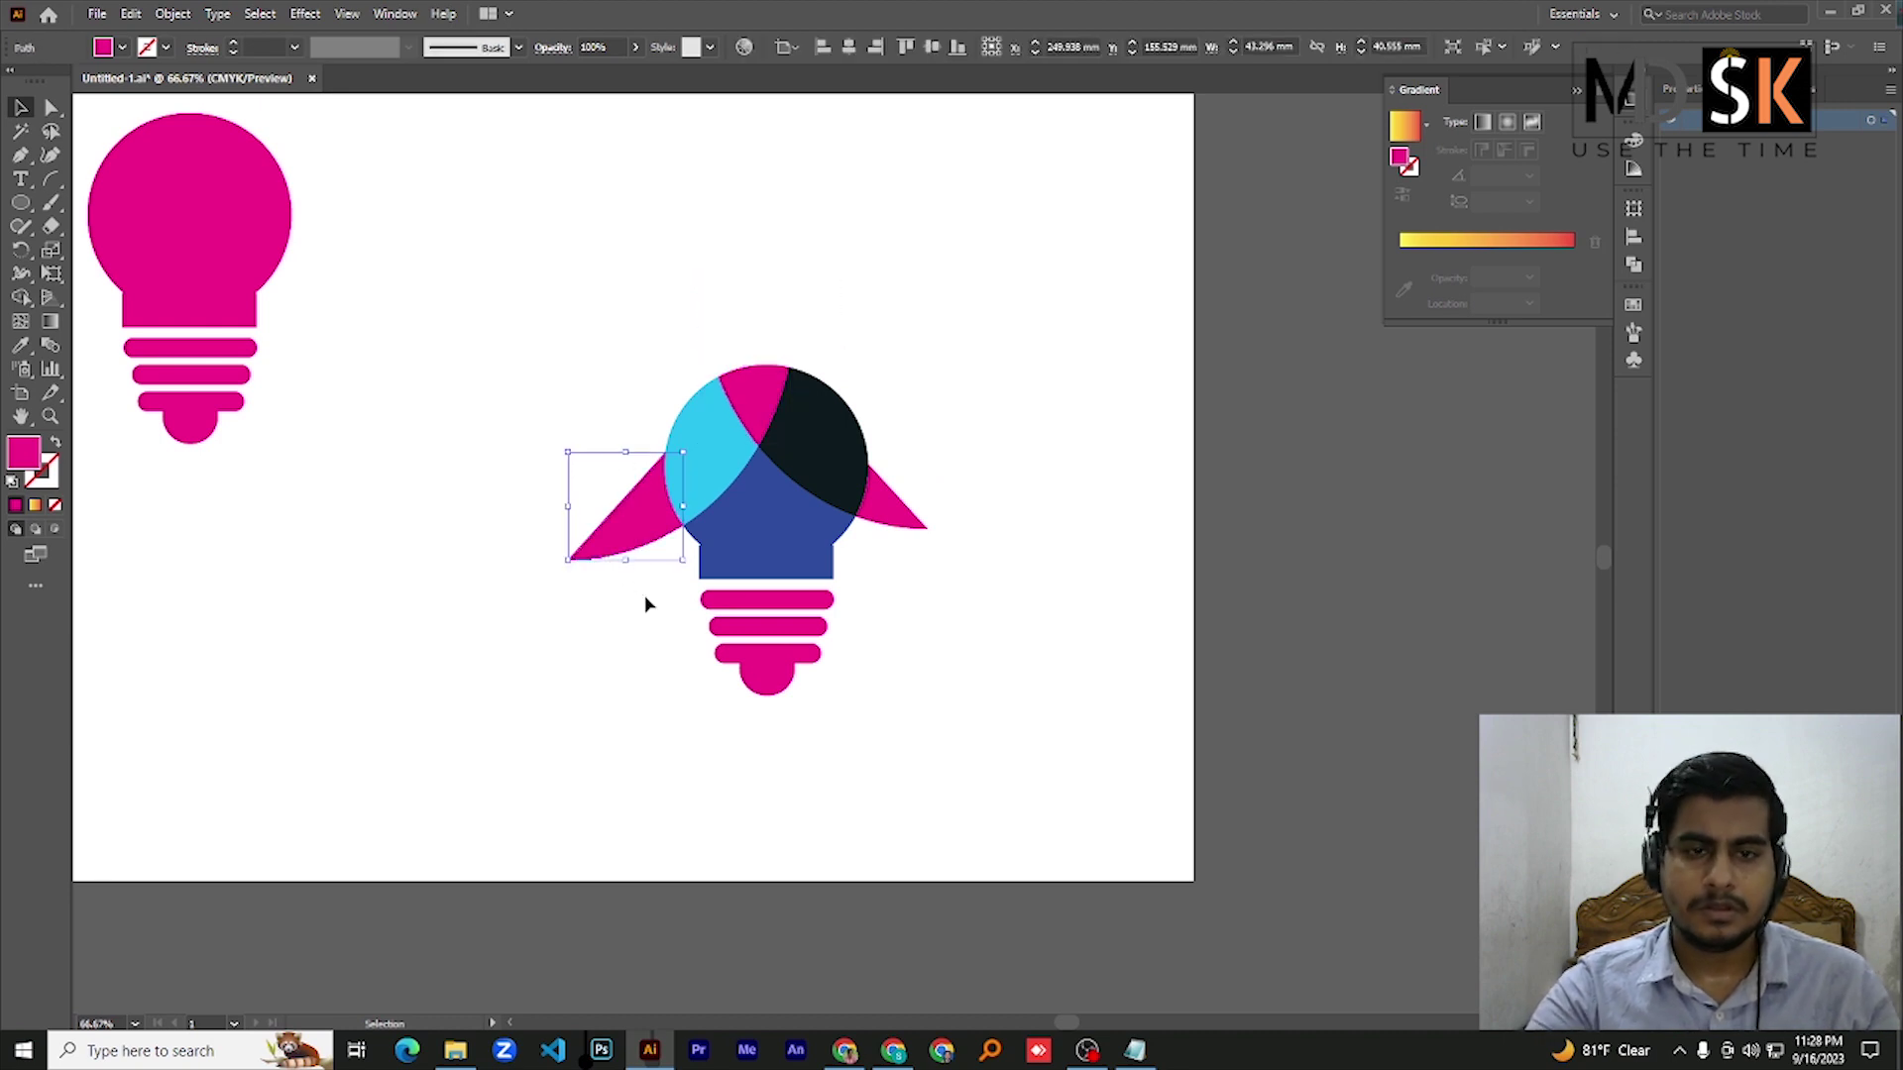
{"action": "key", "text": "Delete"}
{"action": "left_click_drag", "start_coordinate": [914, 459], "coordinate": [902, 592]}
{"action": "key", "text": "Delete"}
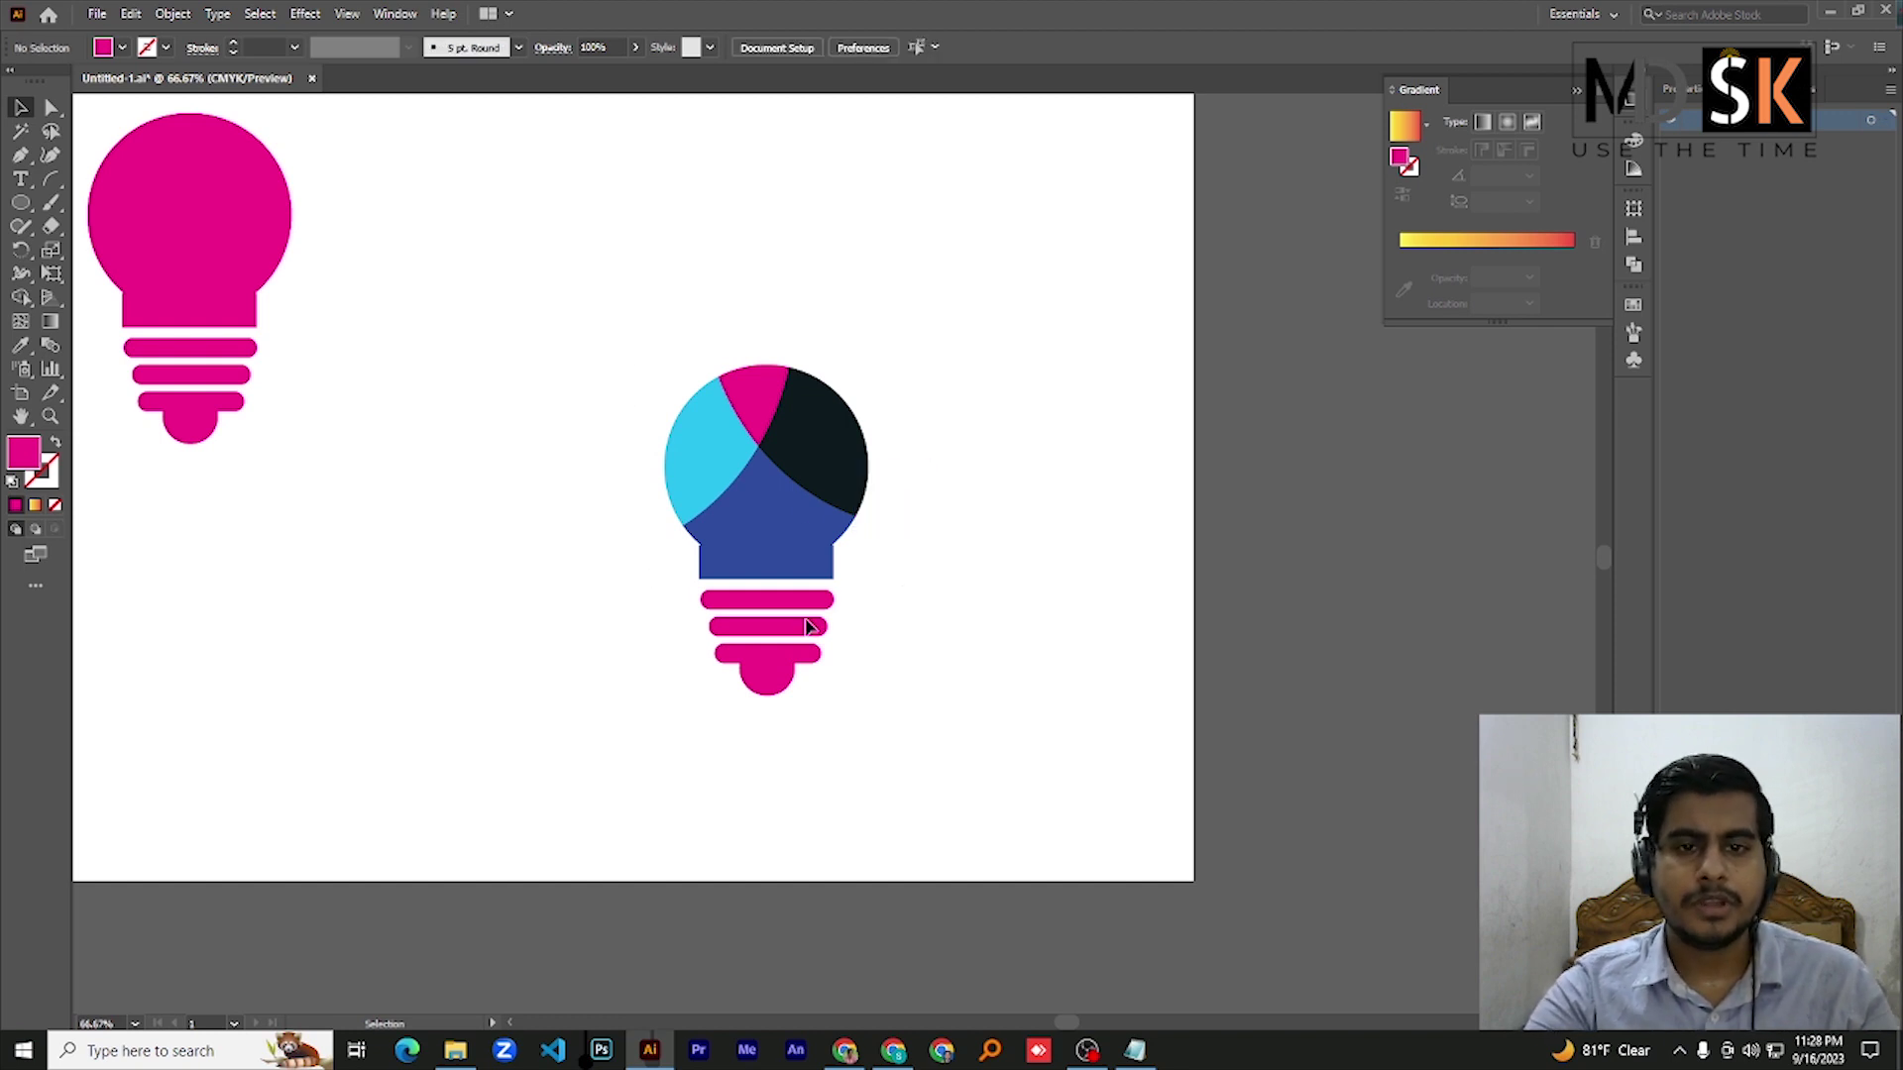
Select the complete multicoloured bulb and move it above the artboard, to the left of the orange flower
{"action": "left_click_drag", "start_coordinate": [595, 325], "coordinate": [936, 782]}
{"action": "key", "text": "a"}
{"action": "scroll", "coordinate": [839, 659], "scroll_direction": "down", "scroll_amount": 2}
{"action": "key", "text": "v"}
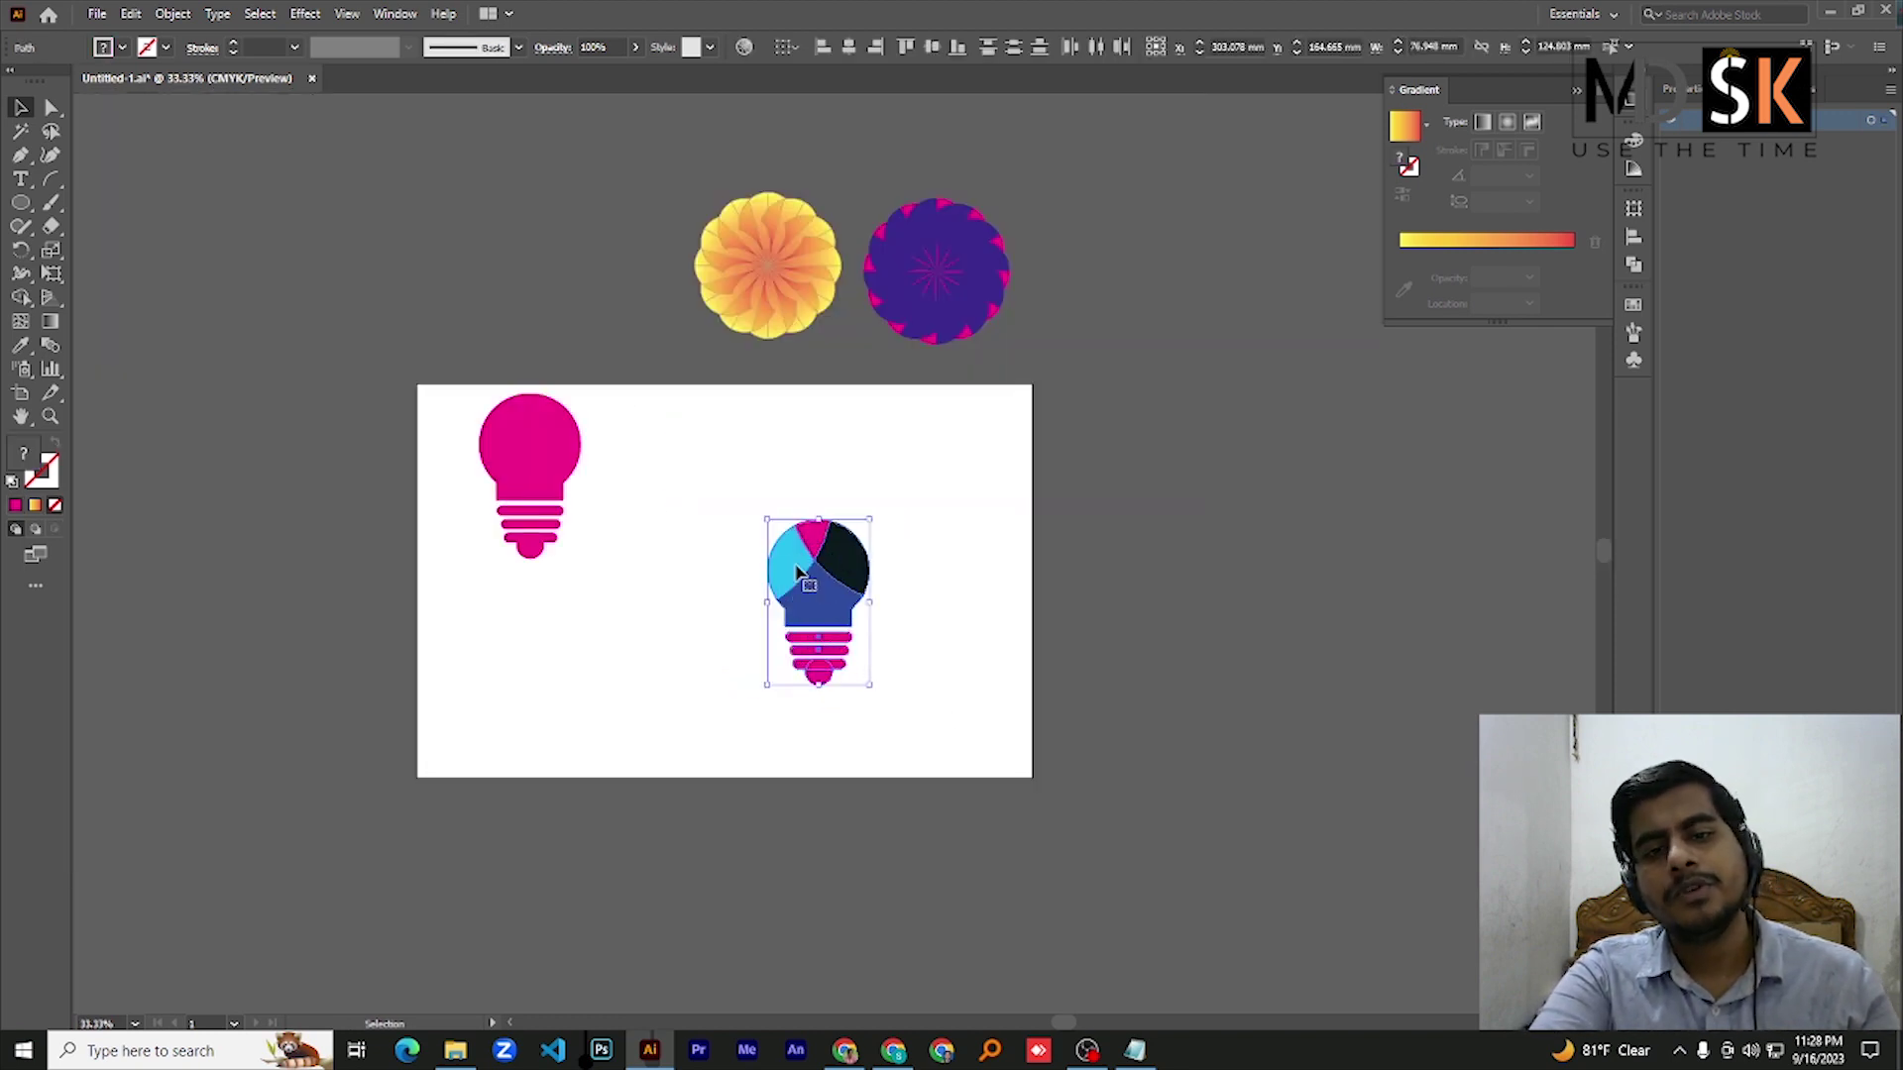
{"action": "left_click_drag", "start_coordinate": [817, 610], "coordinate": [595, 286]}
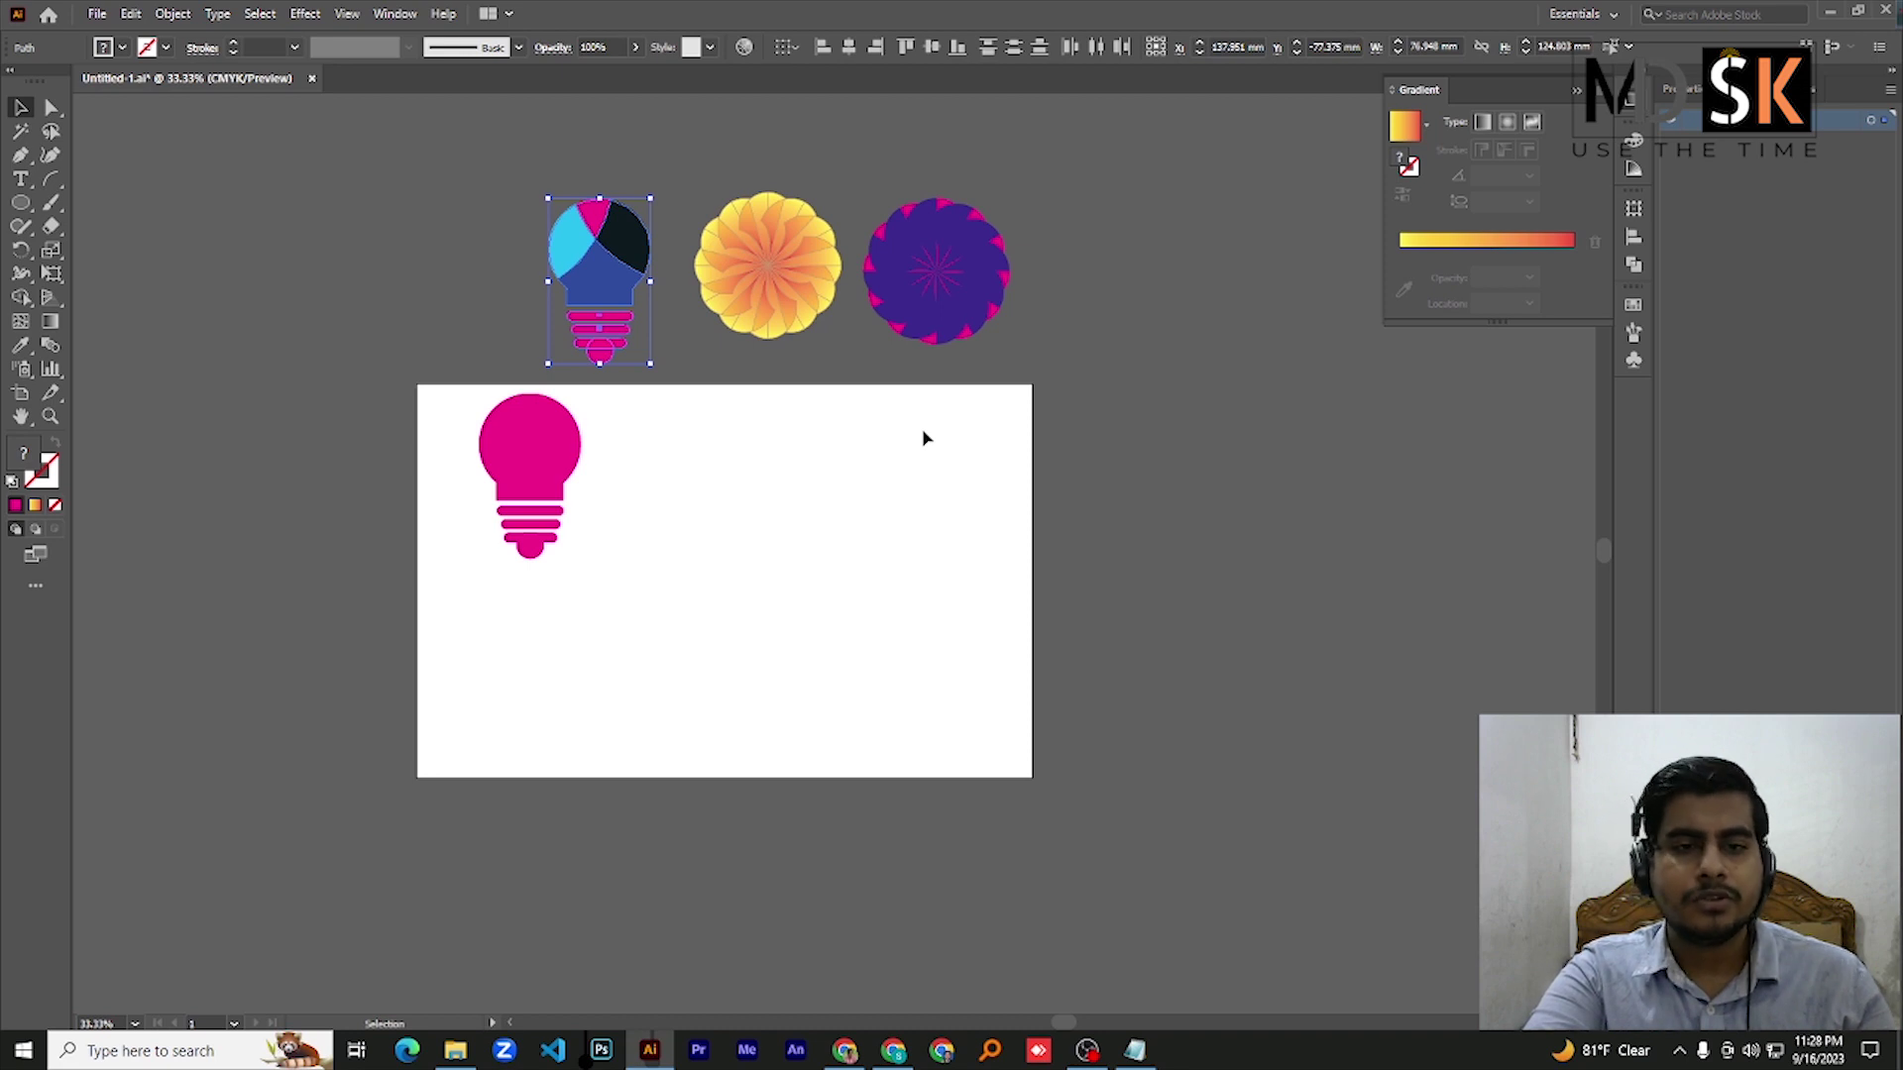
{"action": "scroll", "coordinate": [535, 480], "scroll_direction": "up", "scroll_amount": 2}
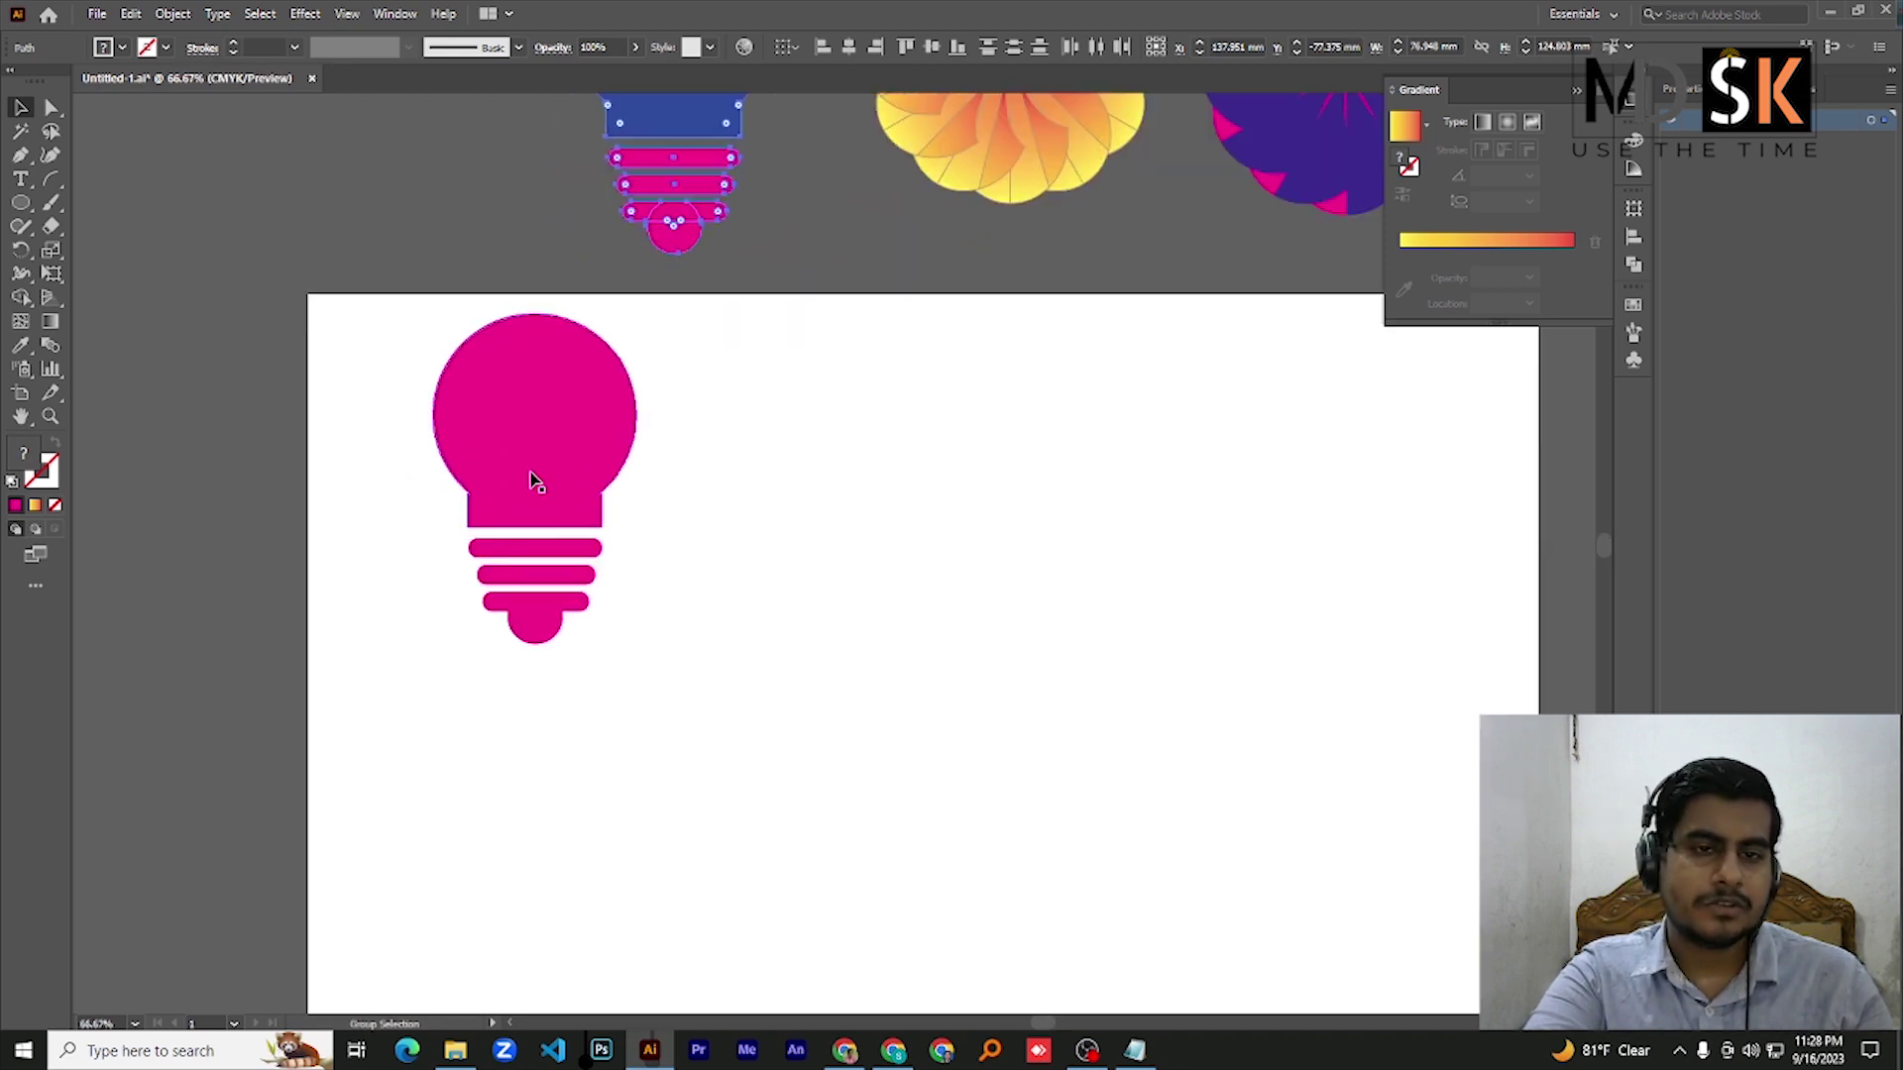
{"action": "scroll", "coordinate": [714, 456], "scroll_direction": "up", "scroll_amount": 4}
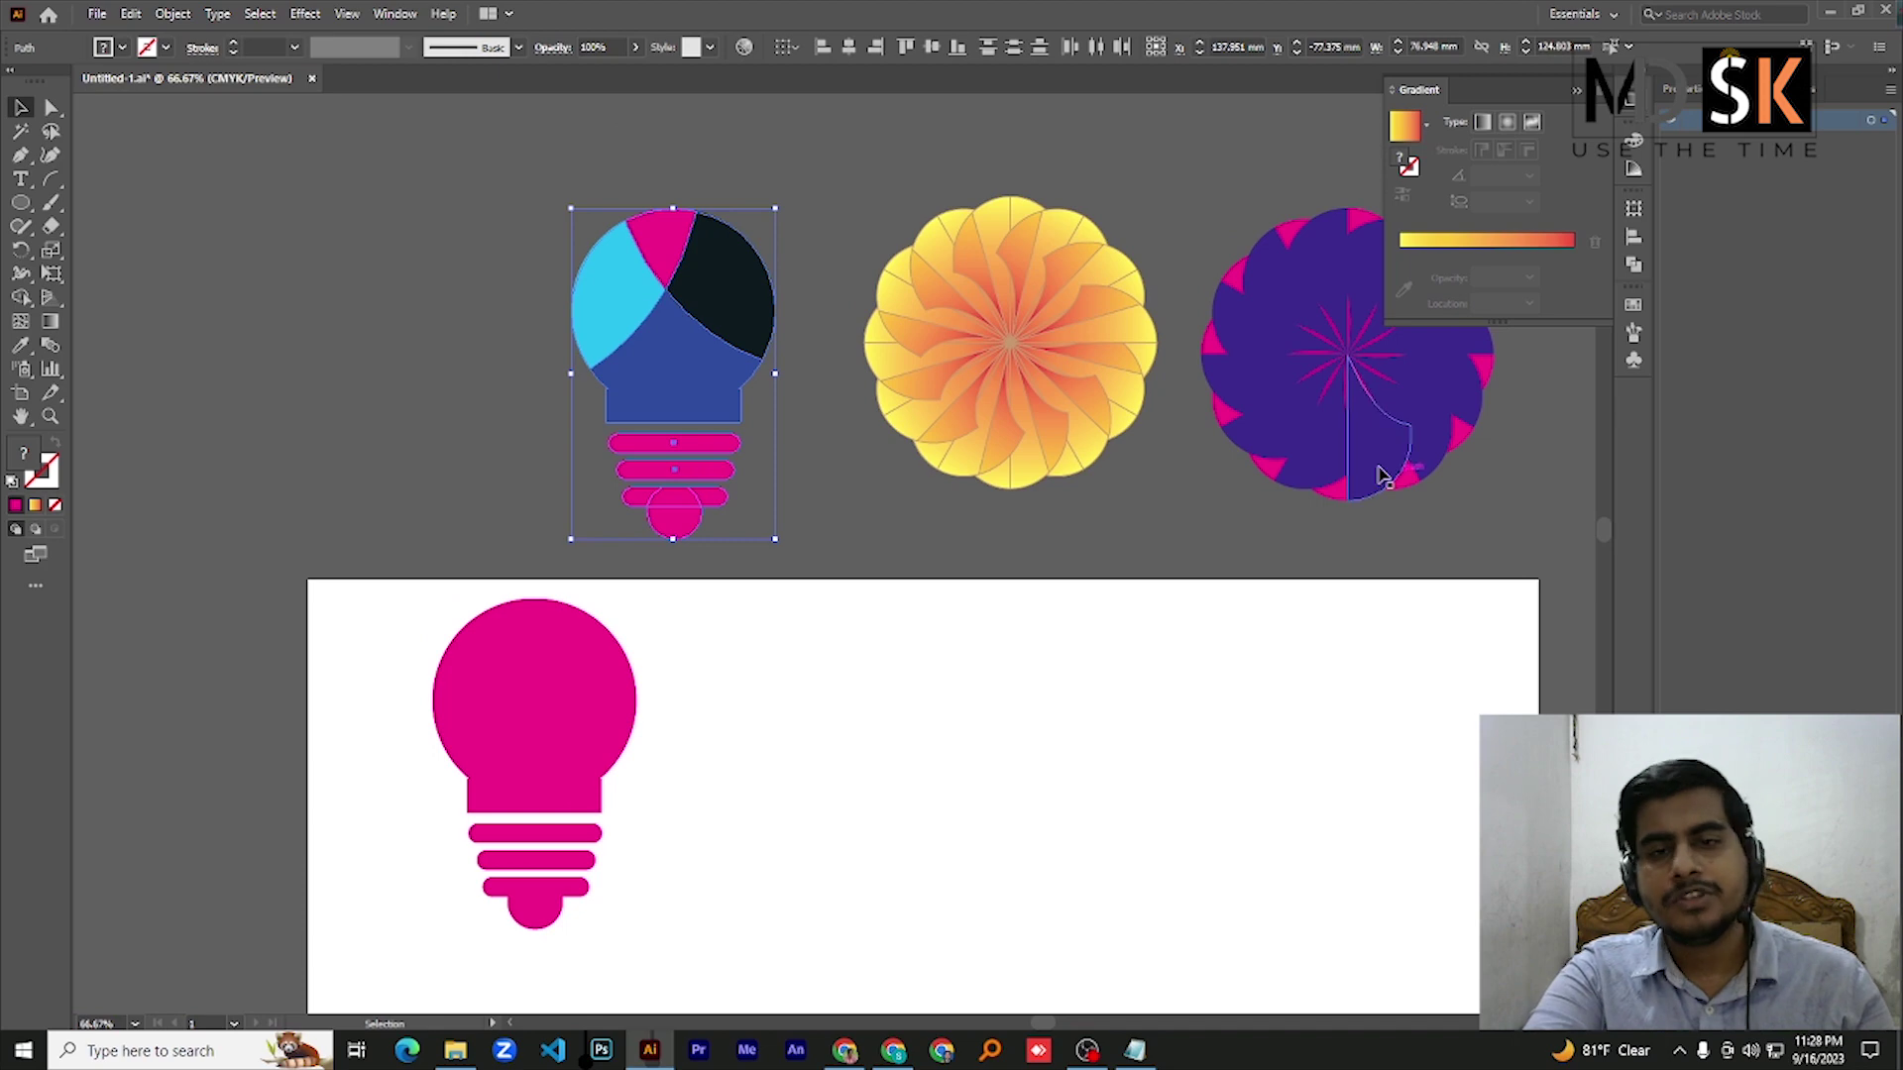
{"action": "scroll", "coordinate": [1110, 496], "scroll_direction": "up", "scroll_amount": 1}
{"action": "scroll", "coordinate": [1110, 496], "scroll_direction": "up", "scroll_amount": 1}
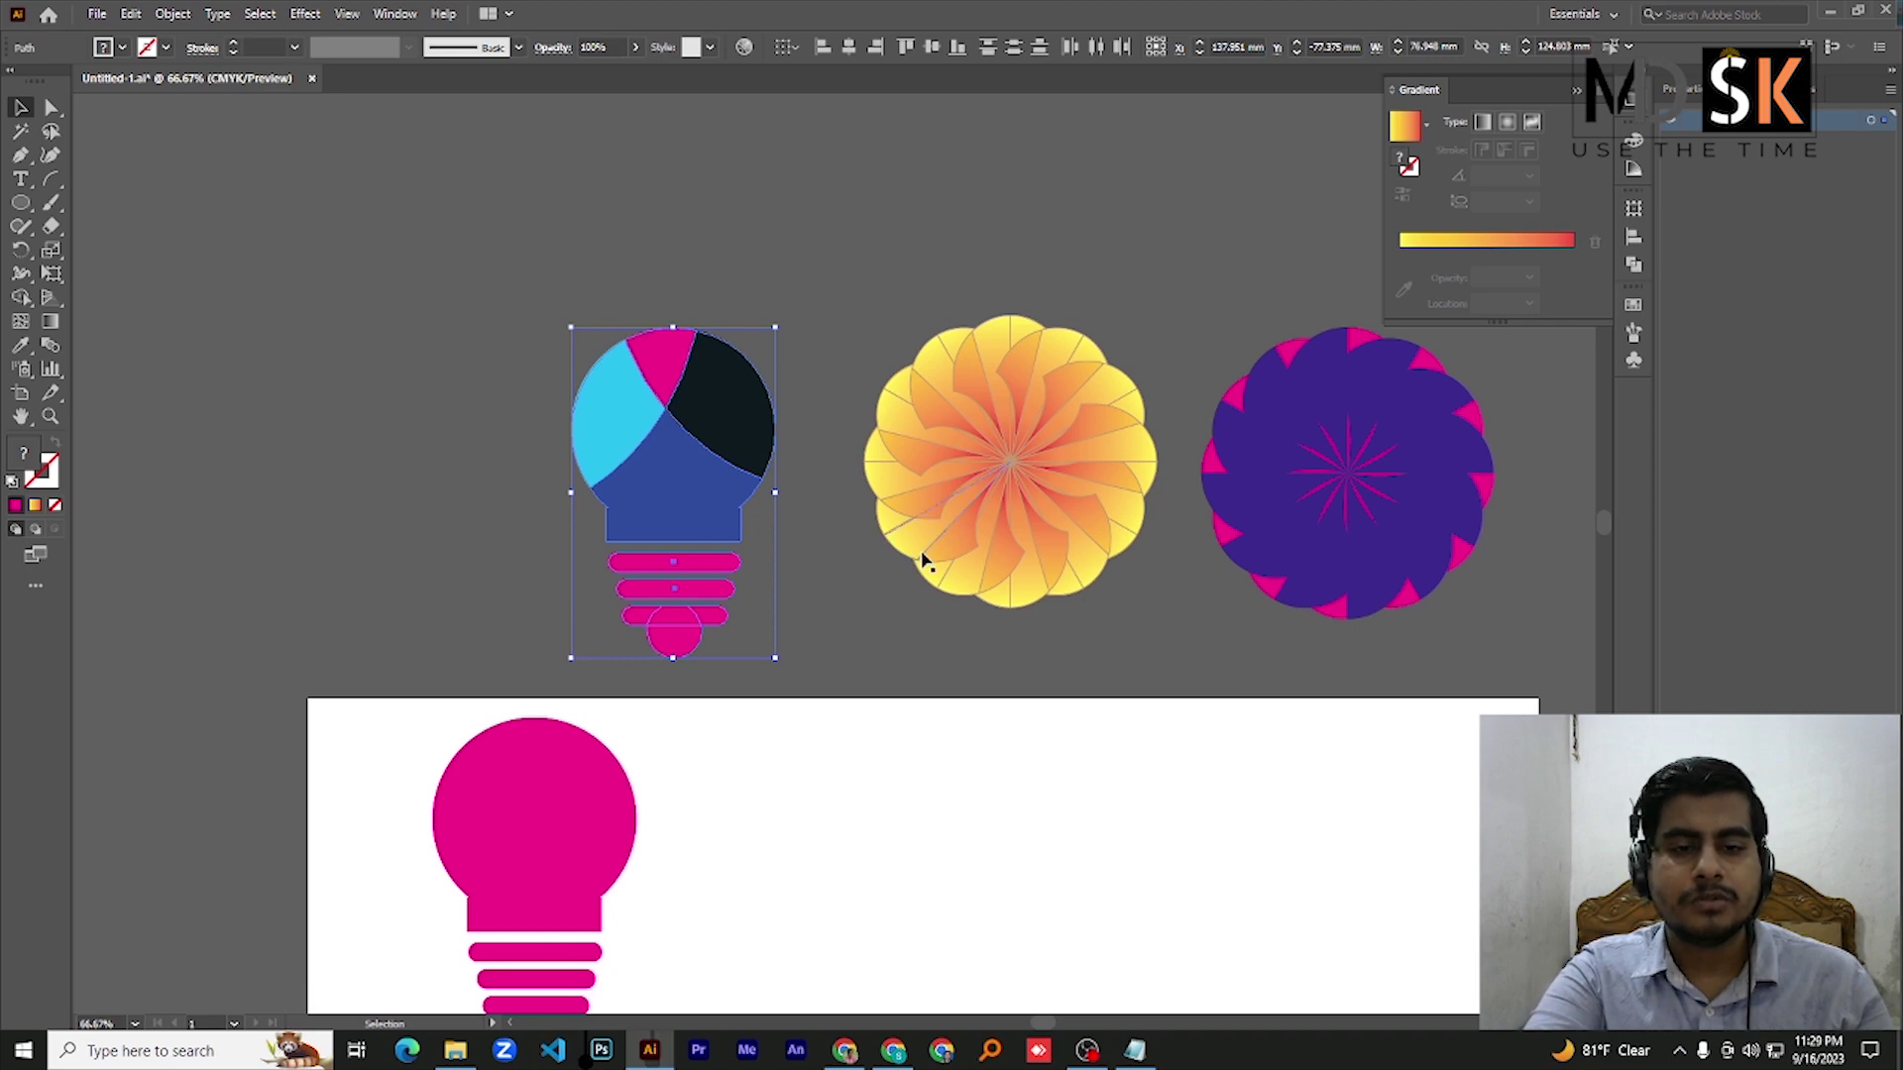
{"action": "scroll", "coordinate": [925, 552], "scroll_direction": "down", "scroll_amount": 2}
{"action": "scroll", "coordinate": [1059, 567], "scroll_direction": "up", "scroll_amount": 1}
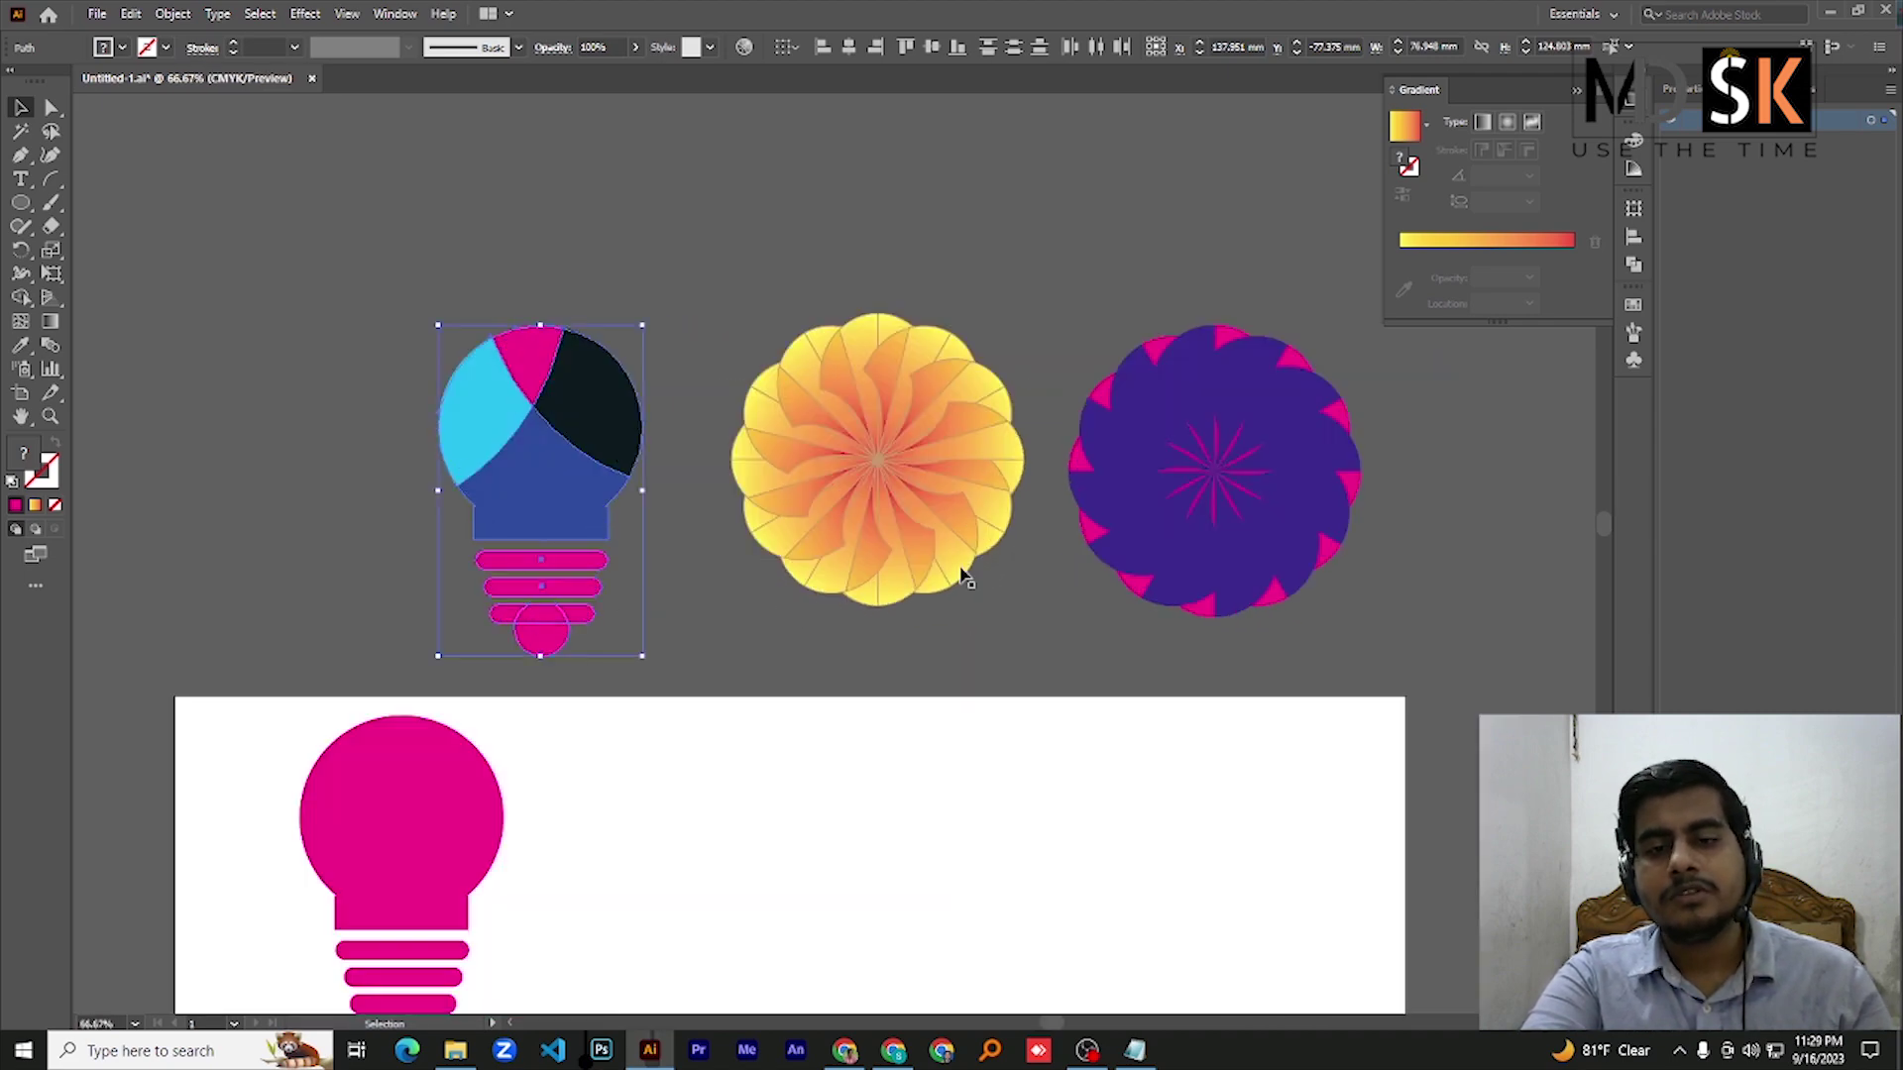